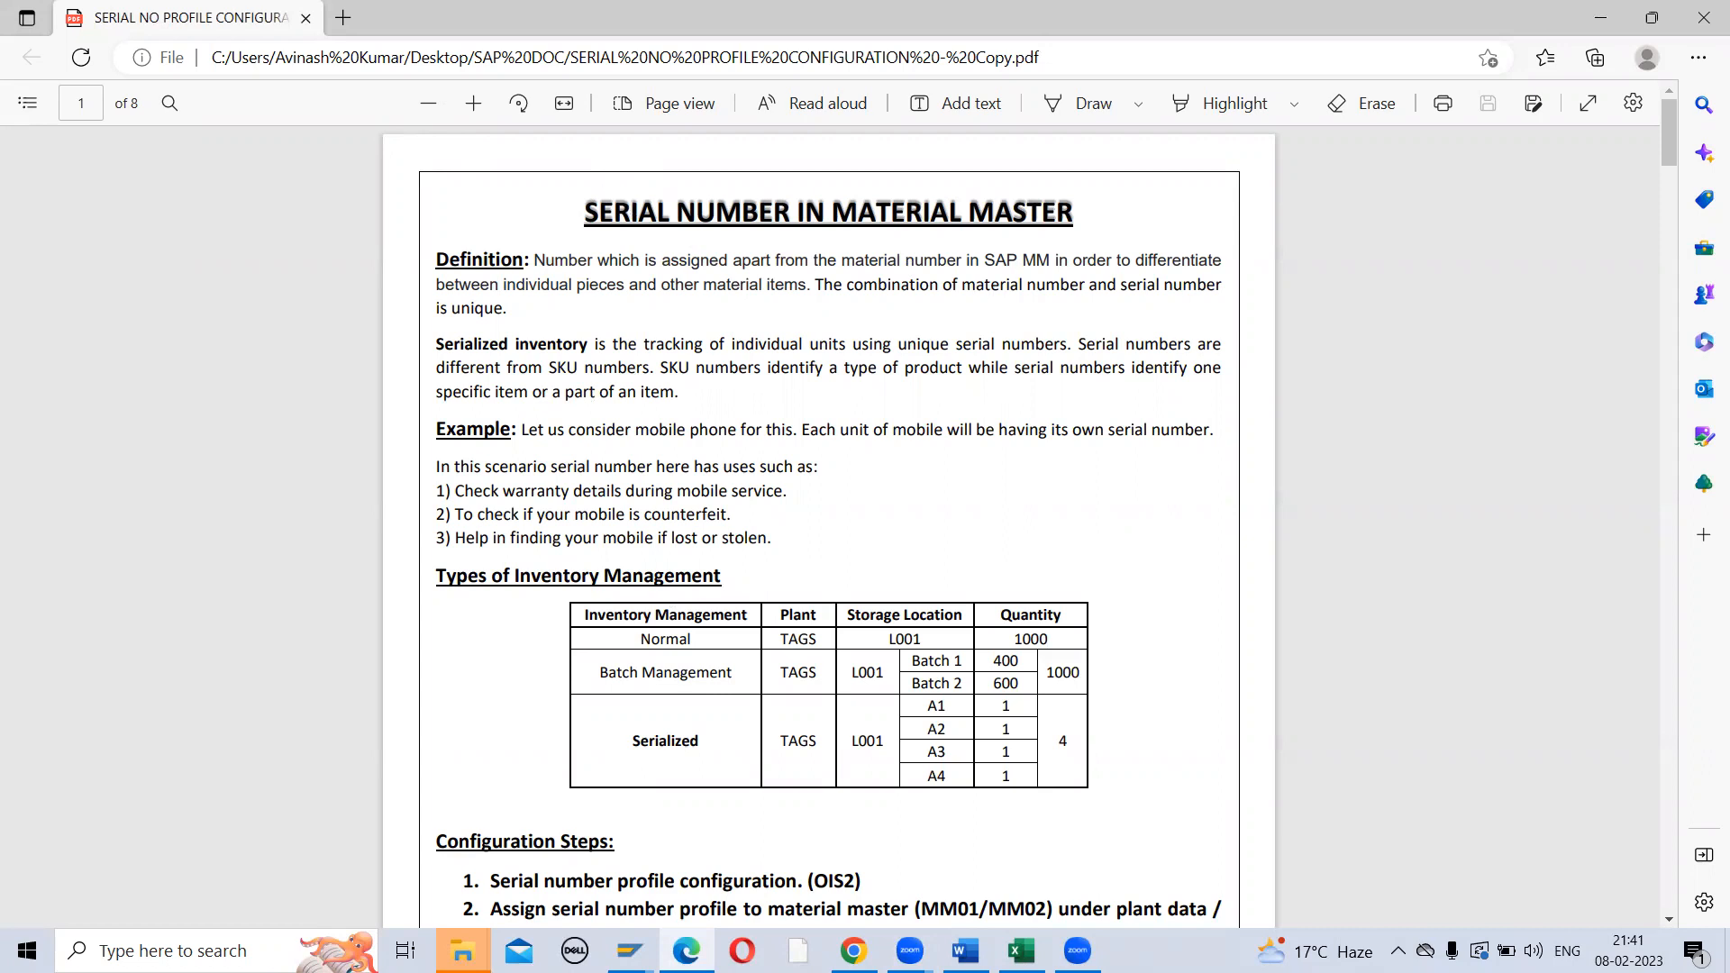
Switch from the serial number PDF to the SAP MM CONFIG workbook in Excel
{"action": "key", "text": "alt+Tab"}
Enter SERIAL NUMBER in cell H243, move to I244, and go back to the PDF
{"action": "left_click", "coordinate": [218, 716]}
{"action": "type", "text": "SE"}
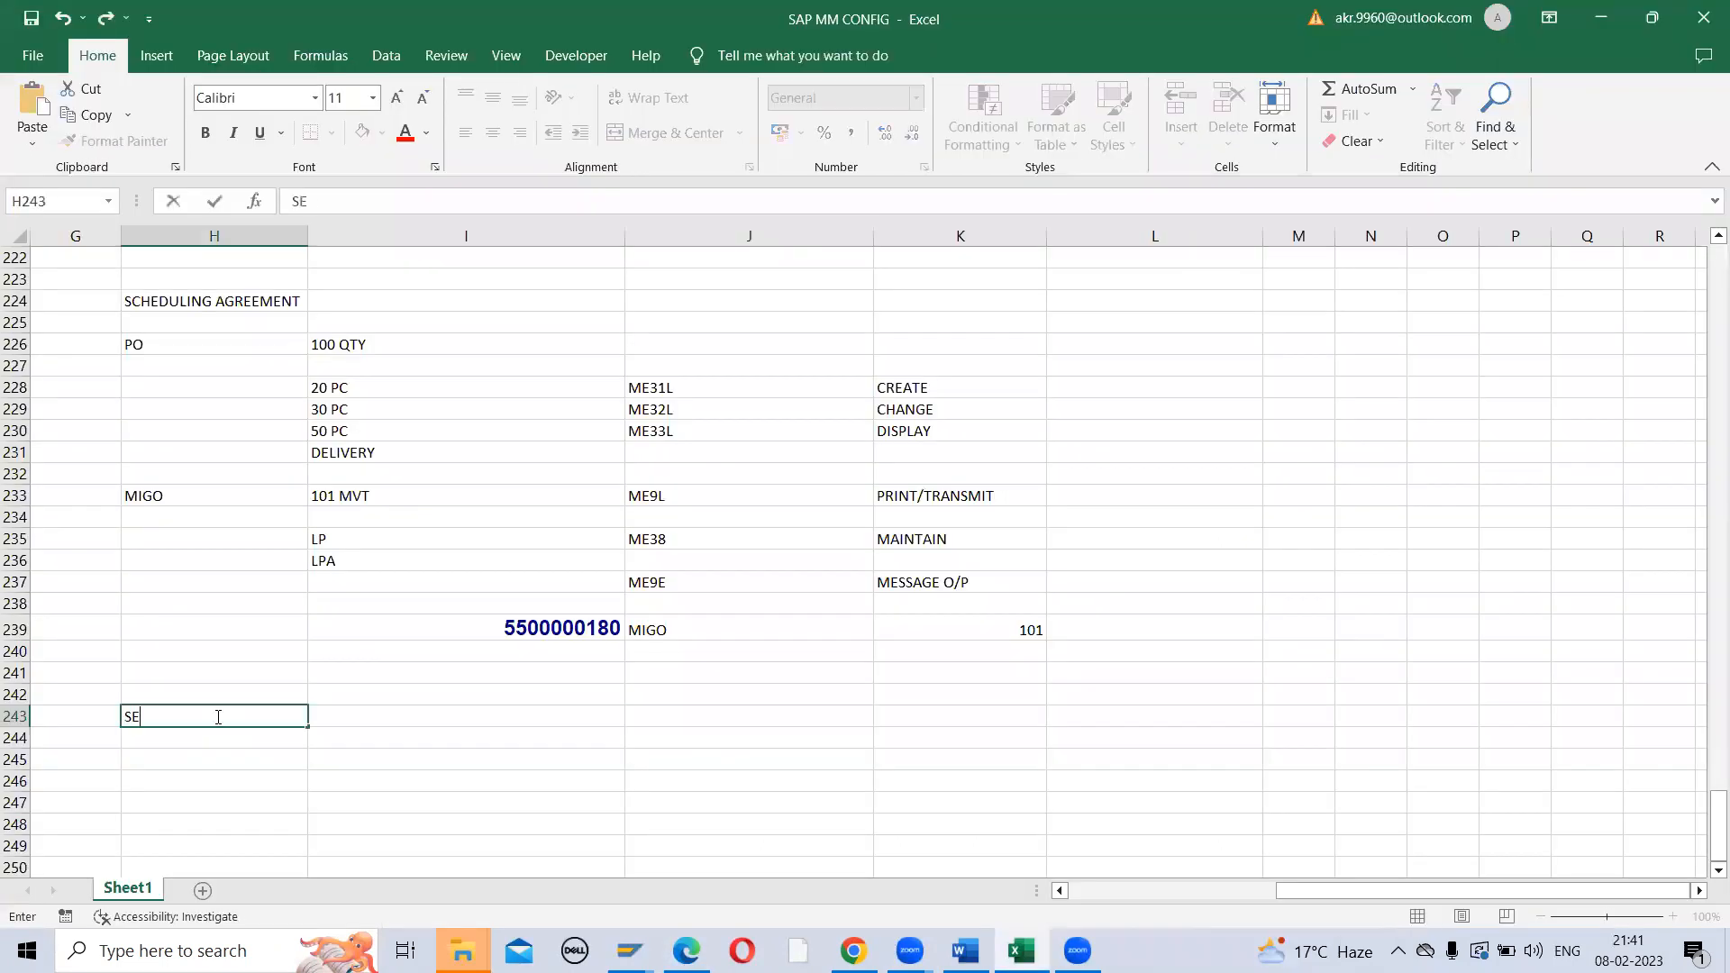
{"action": "type", "text": "RIAL NUMBER"}
{"action": "key", "text": "Return"}
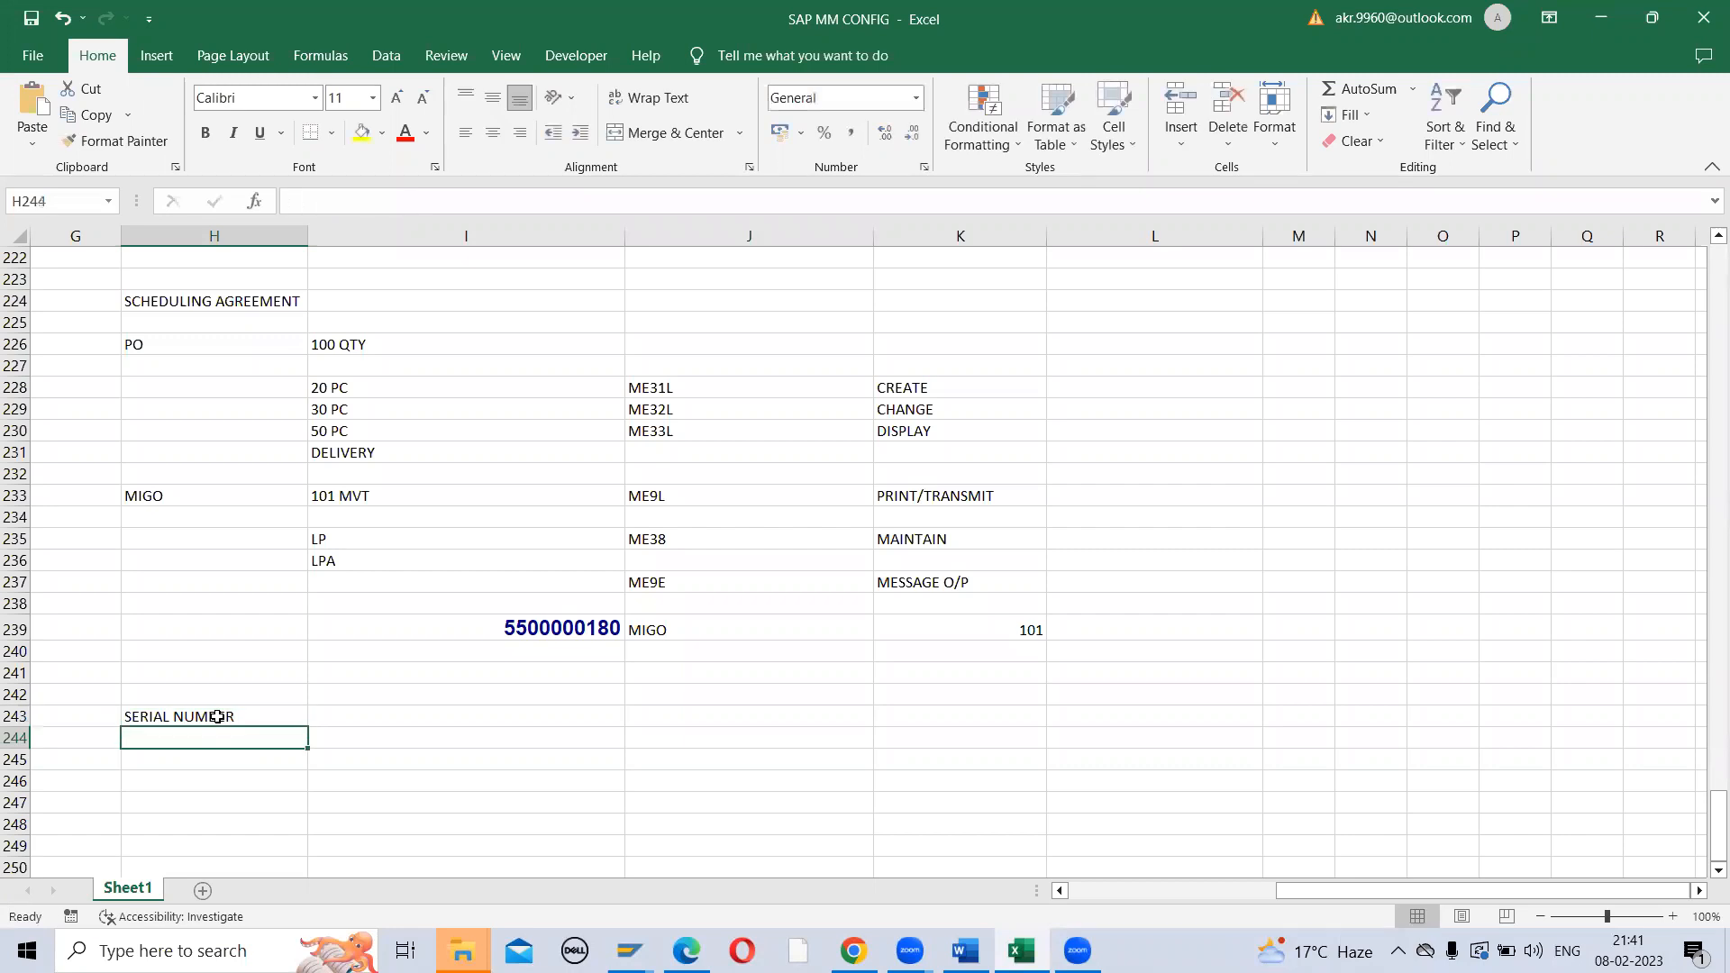
{"action": "left_click", "coordinate": [218, 716]}
{"action": "key", "text": "Down"}
{"action": "key", "text": "Right"}
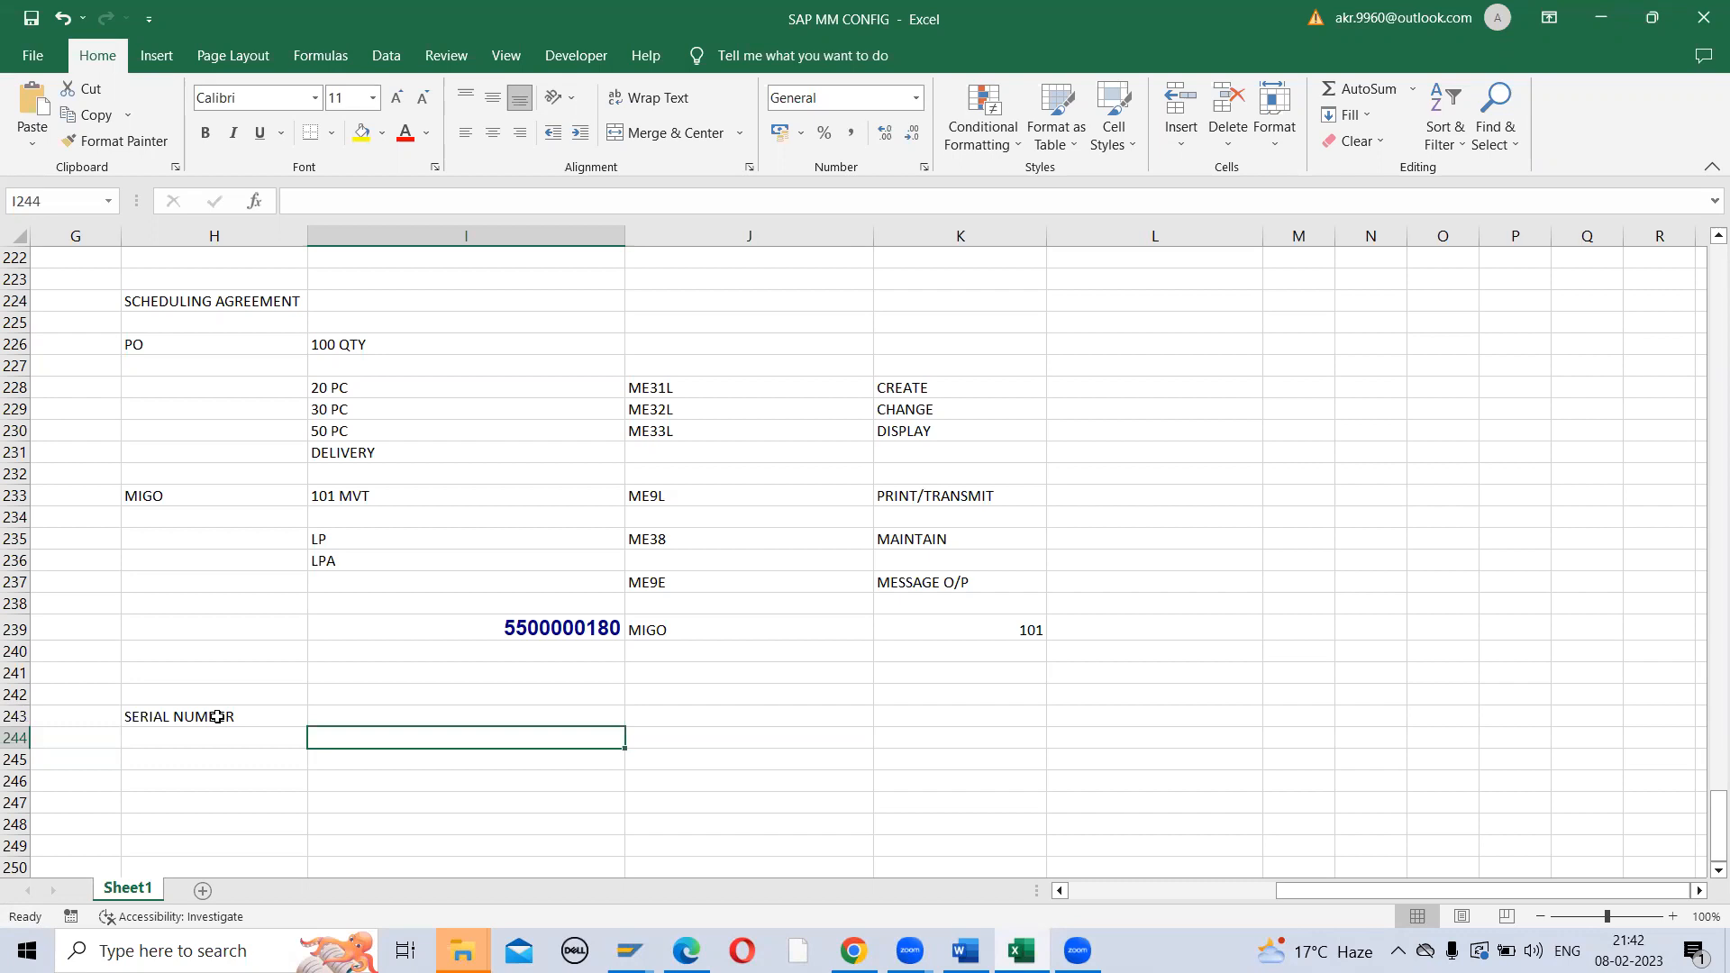
{"action": "key", "text": "alt+Tab"}
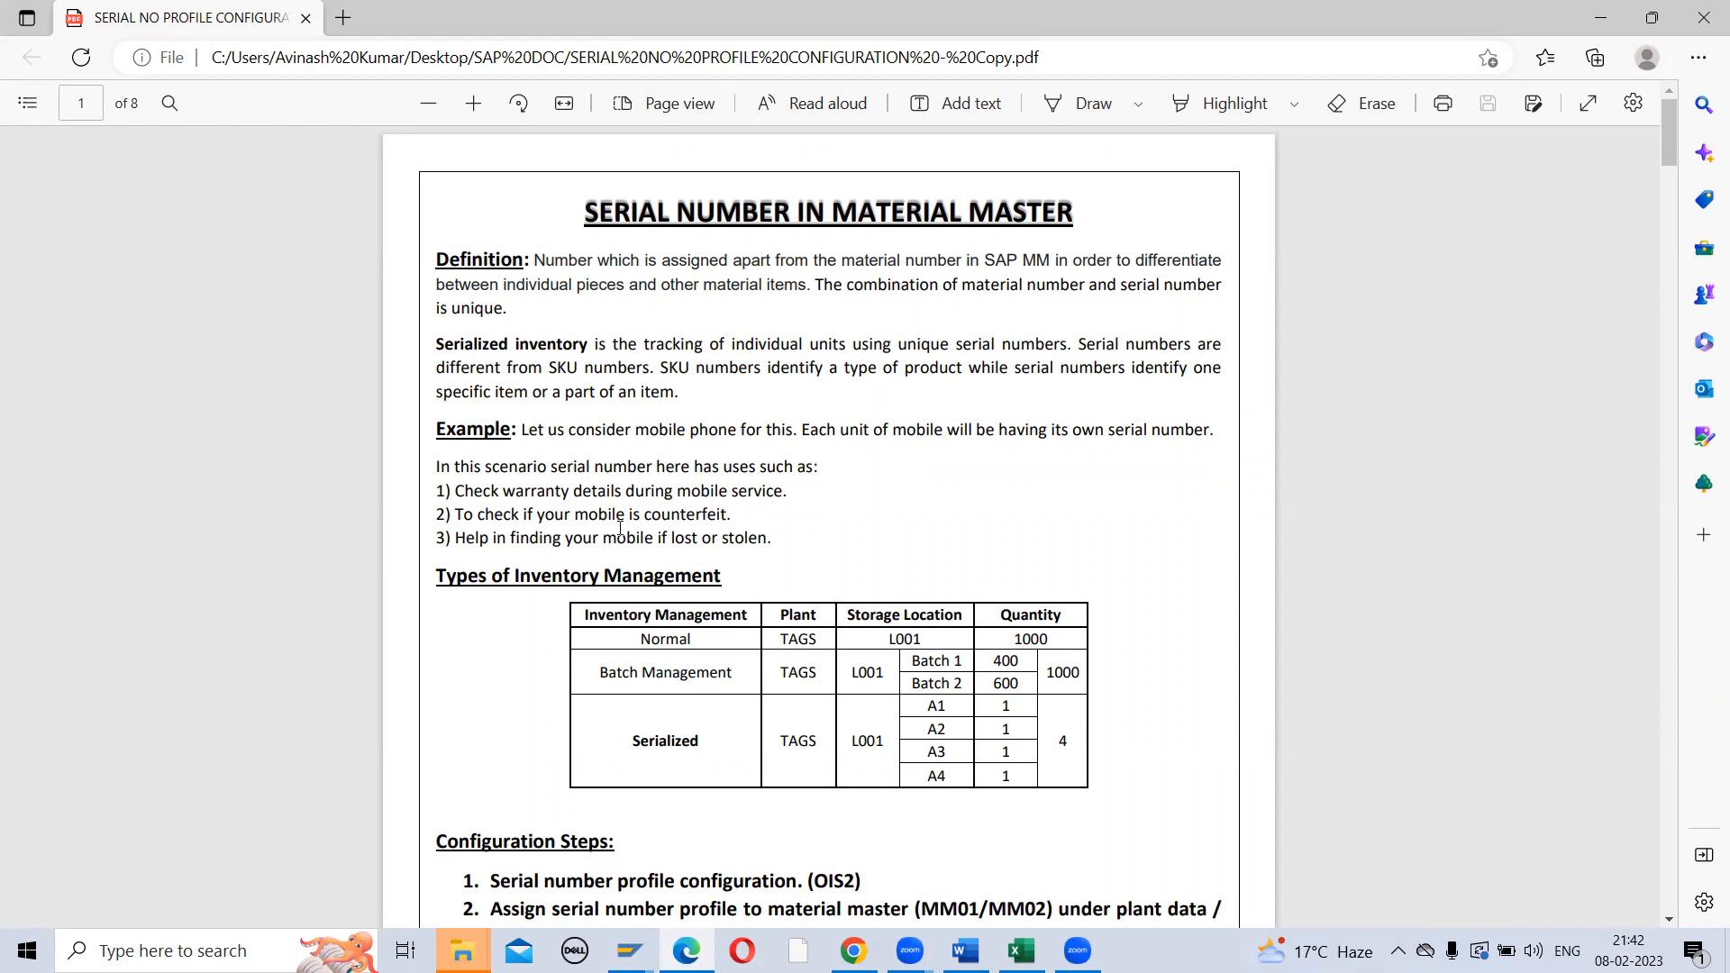
Scroll the PDF down to the serializing procedures table, then return to Excel
{"action": "scroll", "coordinate": [620, 528], "scroll_direction": "down", "scroll_amount": 2}
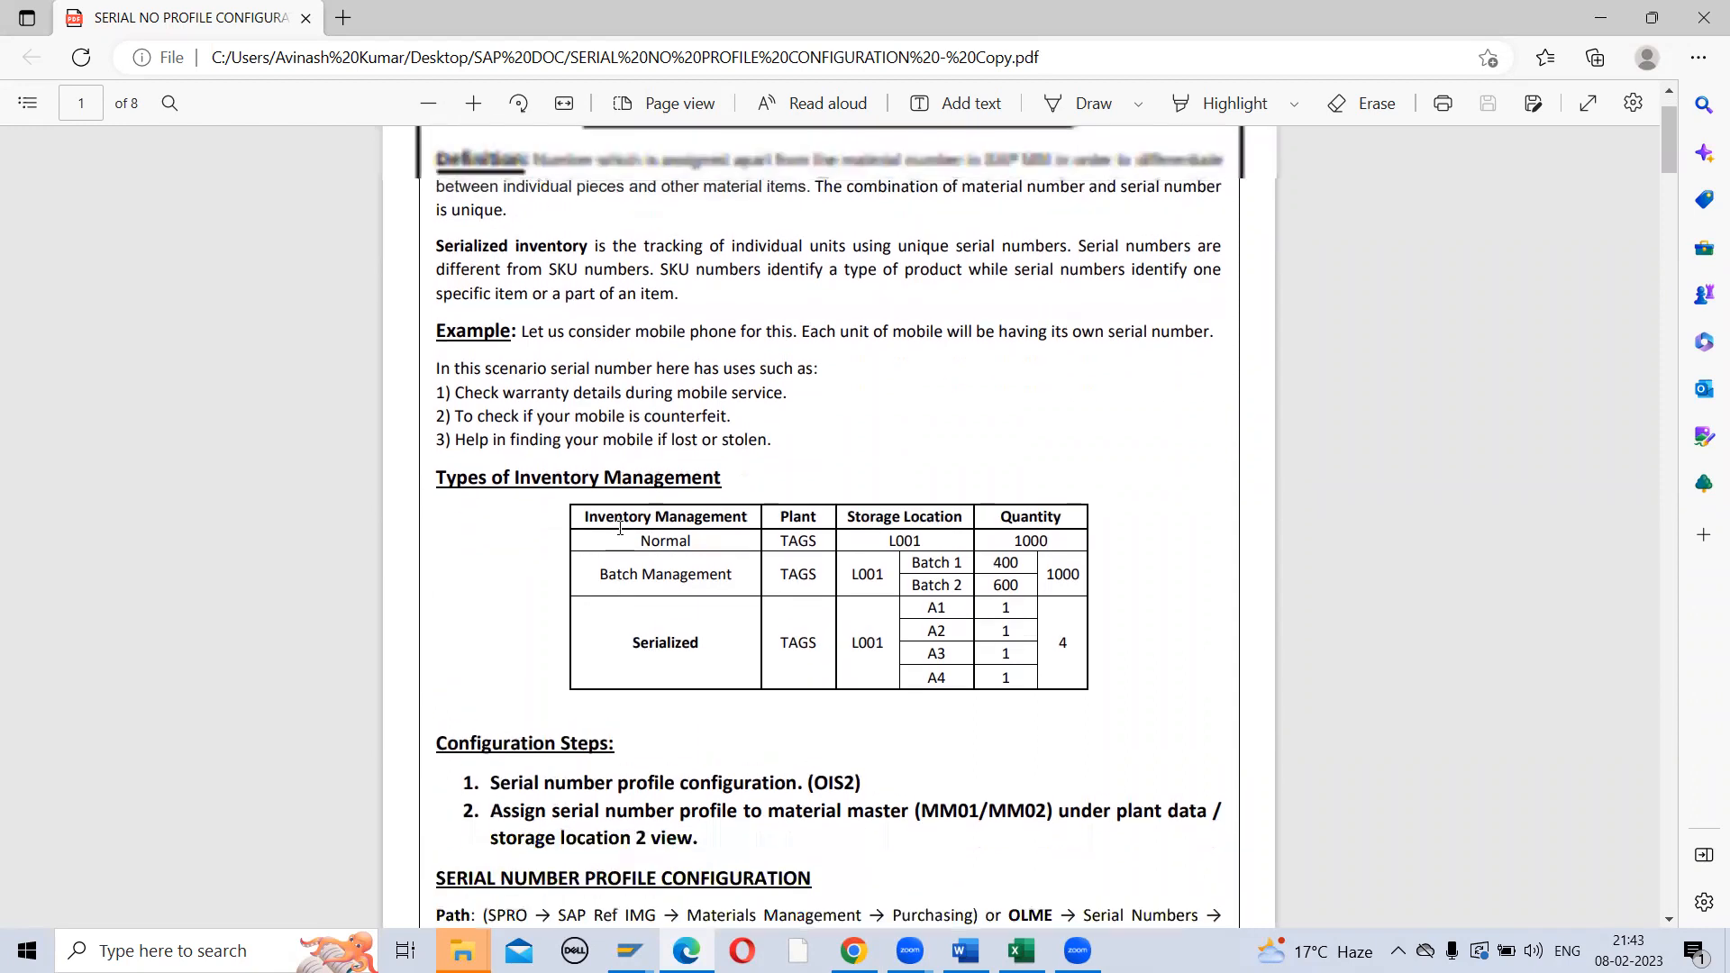
{"action": "scroll", "coordinate": [620, 528], "scroll_direction": "up", "scroll_amount": 1}
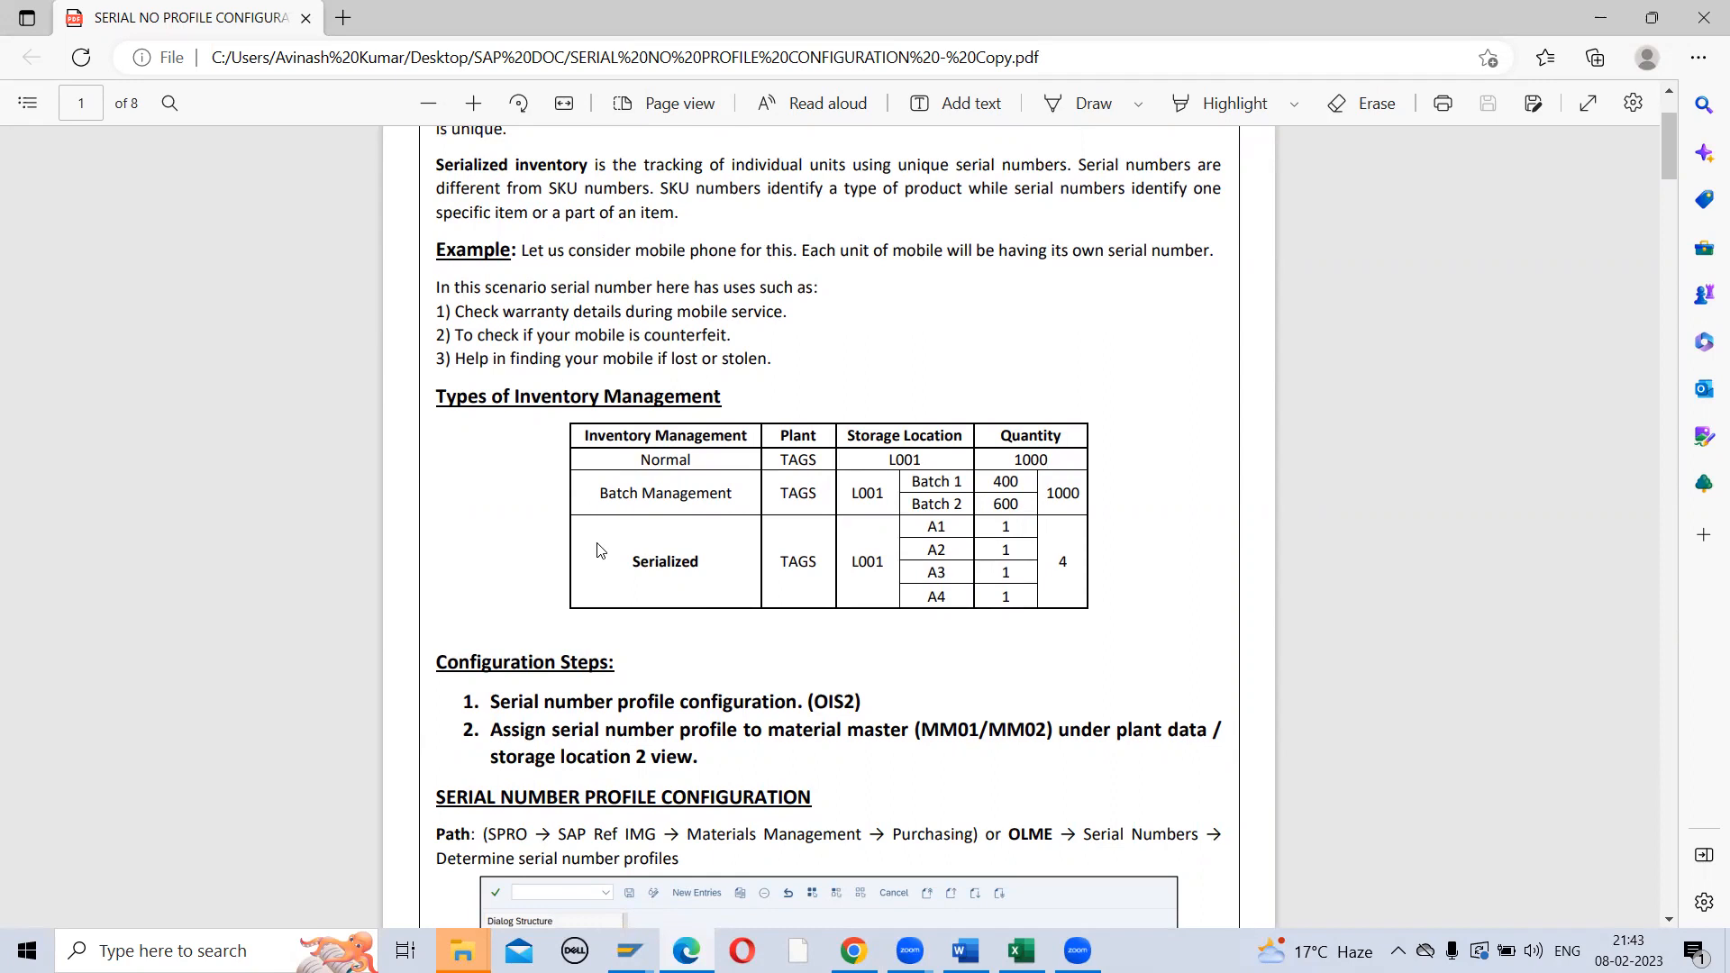
{"action": "scroll", "coordinate": [598, 549], "scroll_direction": "down", "scroll_amount": 10}
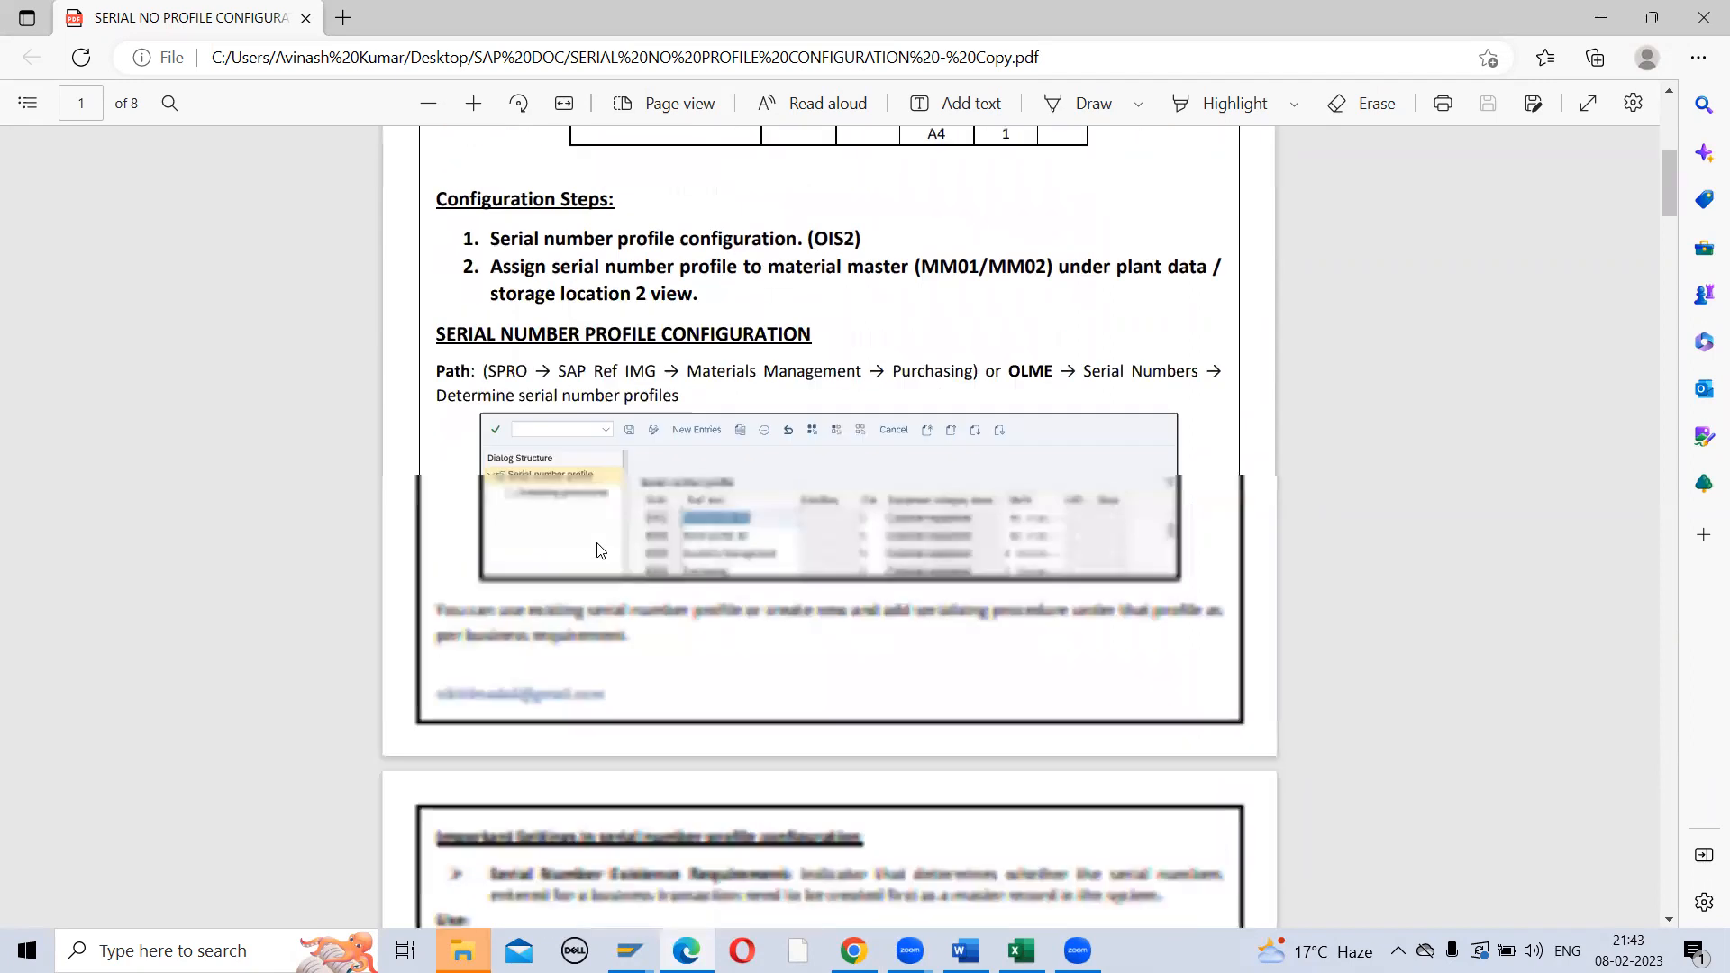
{"action": "scroll", "coordinate": [599, 549], "scroll_direction": "down", "scroll_amount": 10}
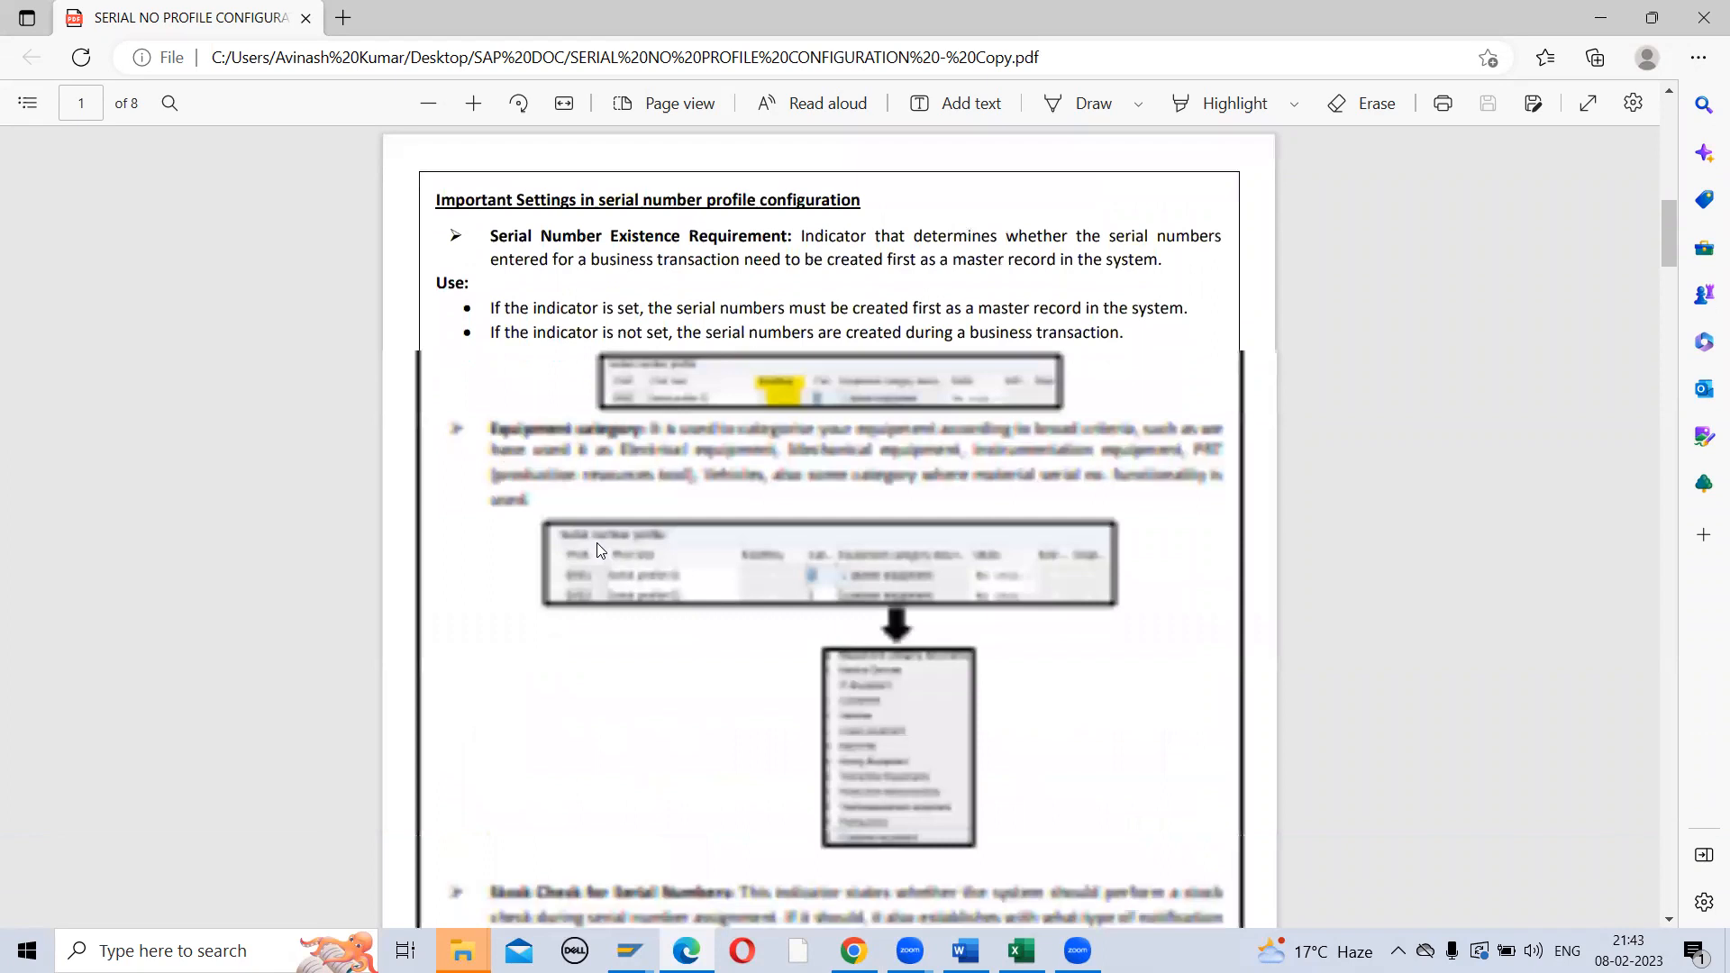
{"action": "scroll", "coordinate": [599, 548], "scroll_direction": "down", "scroll_amount": 12}
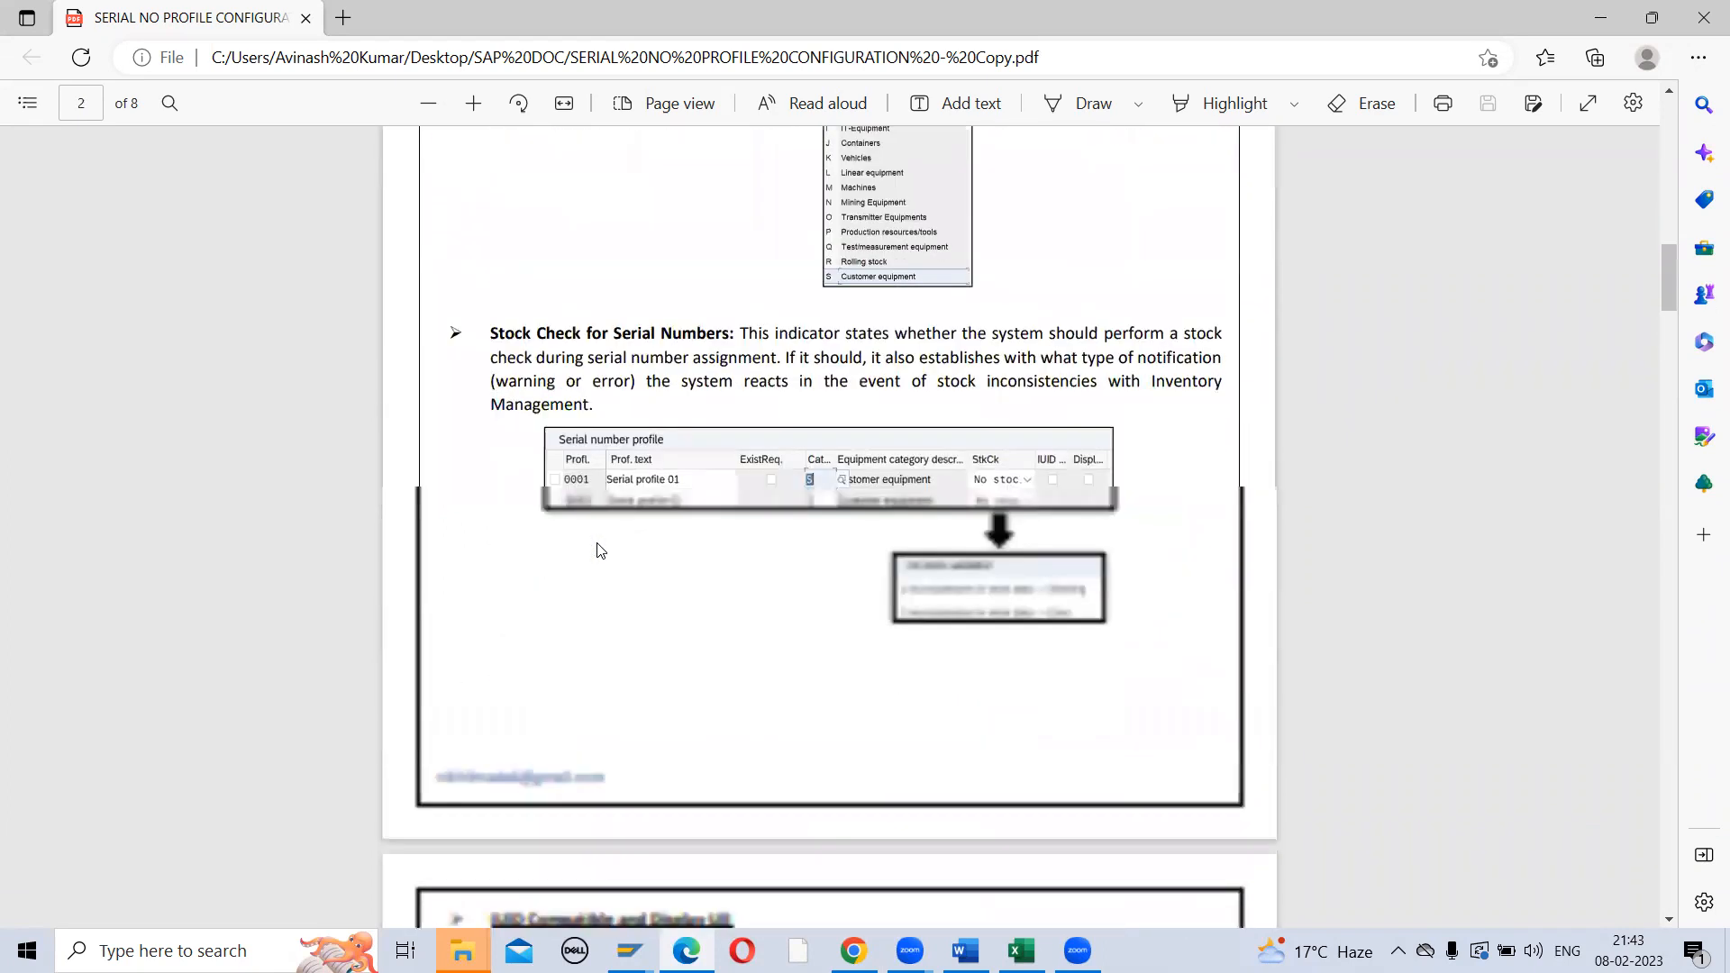
{"action": "scroll", "coordinate": [601, 551], "scroll_direction": "down", "scroll_amount": 3}
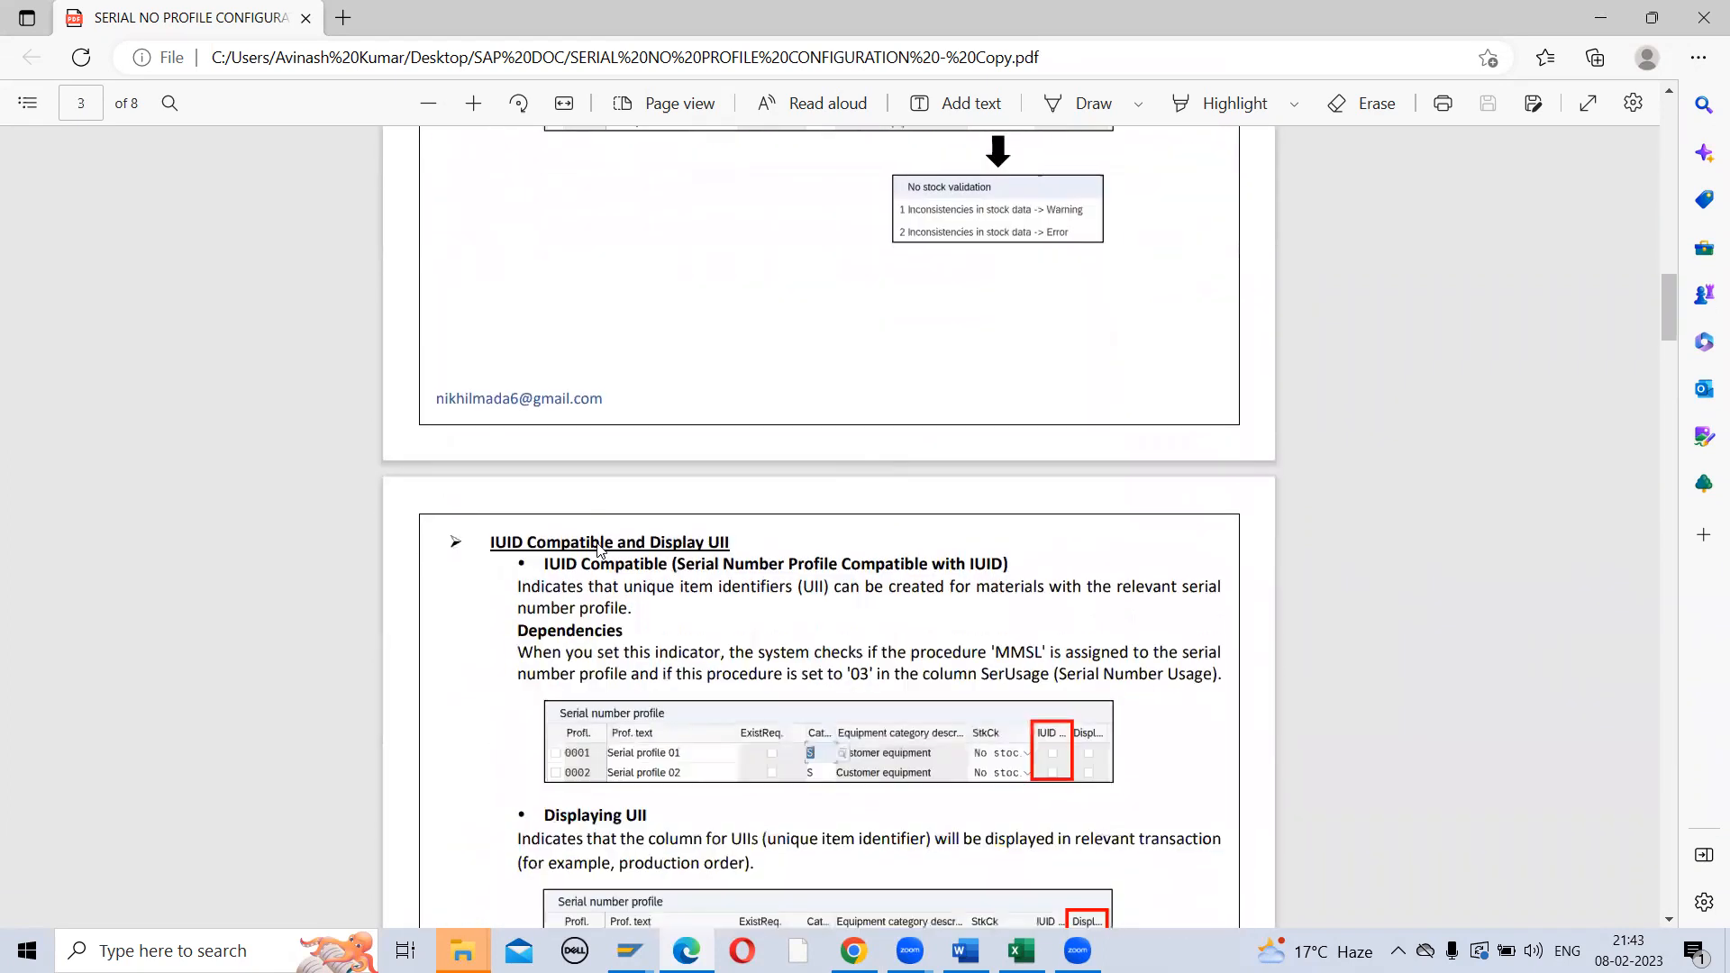
{"action": "scroll", "coordinate": [599, 549], "scroll_direction": "down", "scroll_amount": 20}
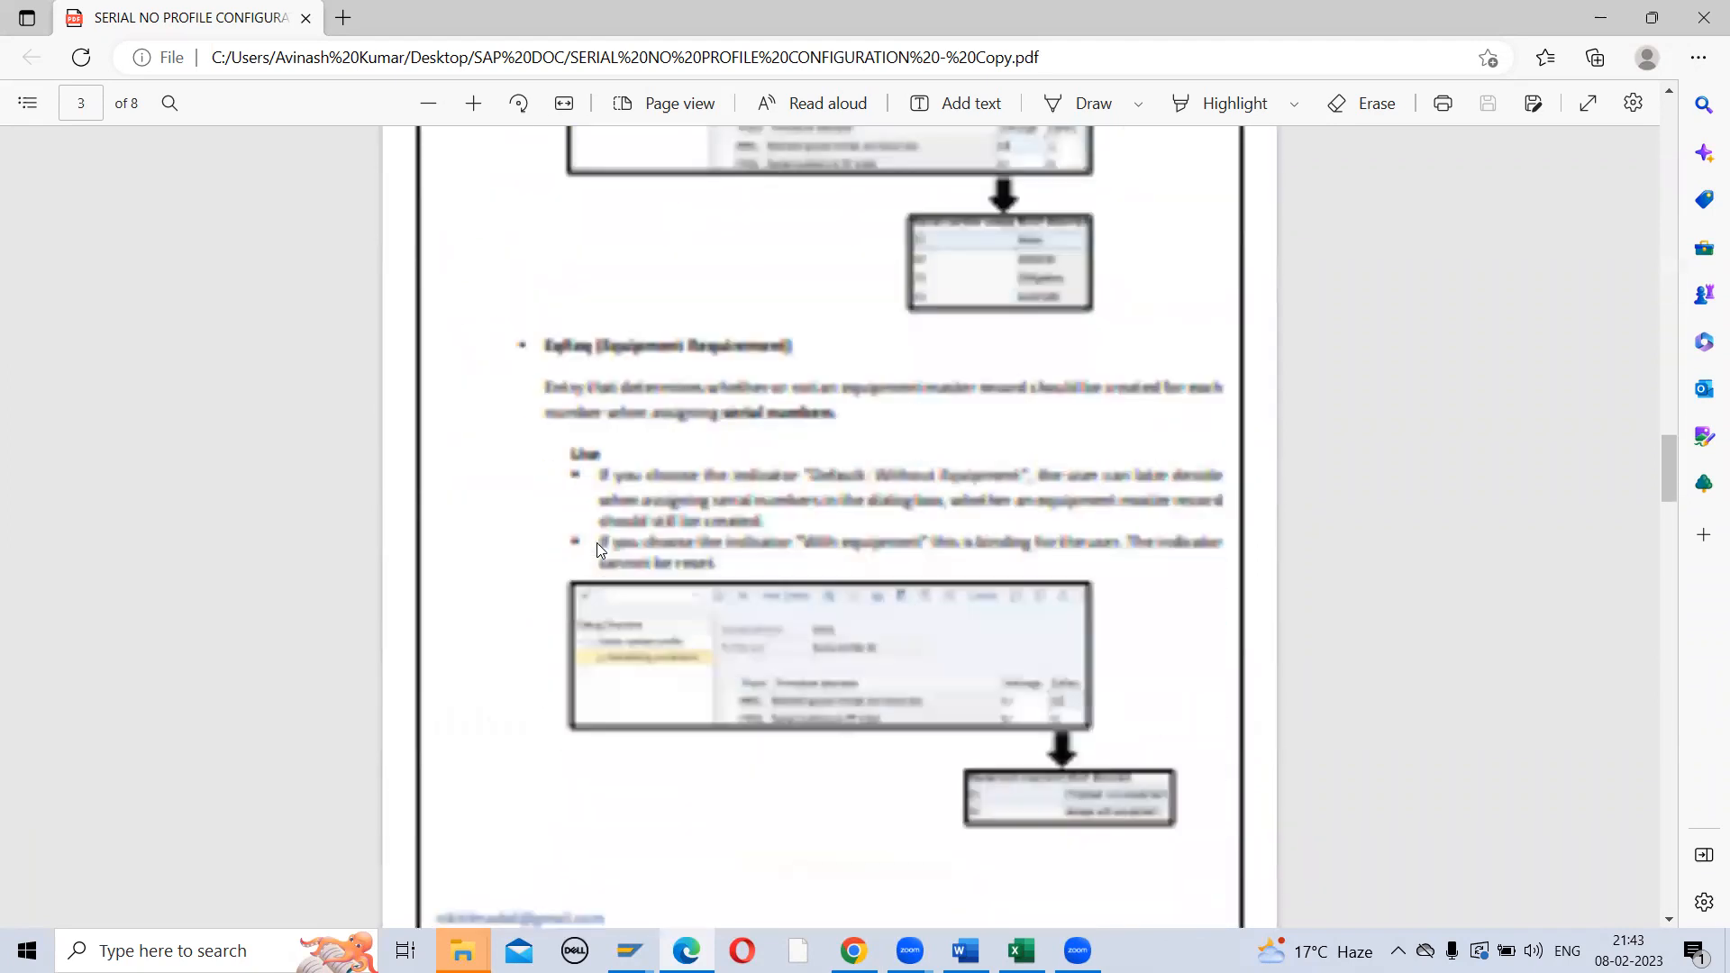
{"action": "scroll", "coordinate": [597, 548], "scroll_direction": "down", "scroll_amount": 12}
{"action": "scroll", "coordinate": [598, 549], "scroll_direction": "down", "scroll_amount": 20}
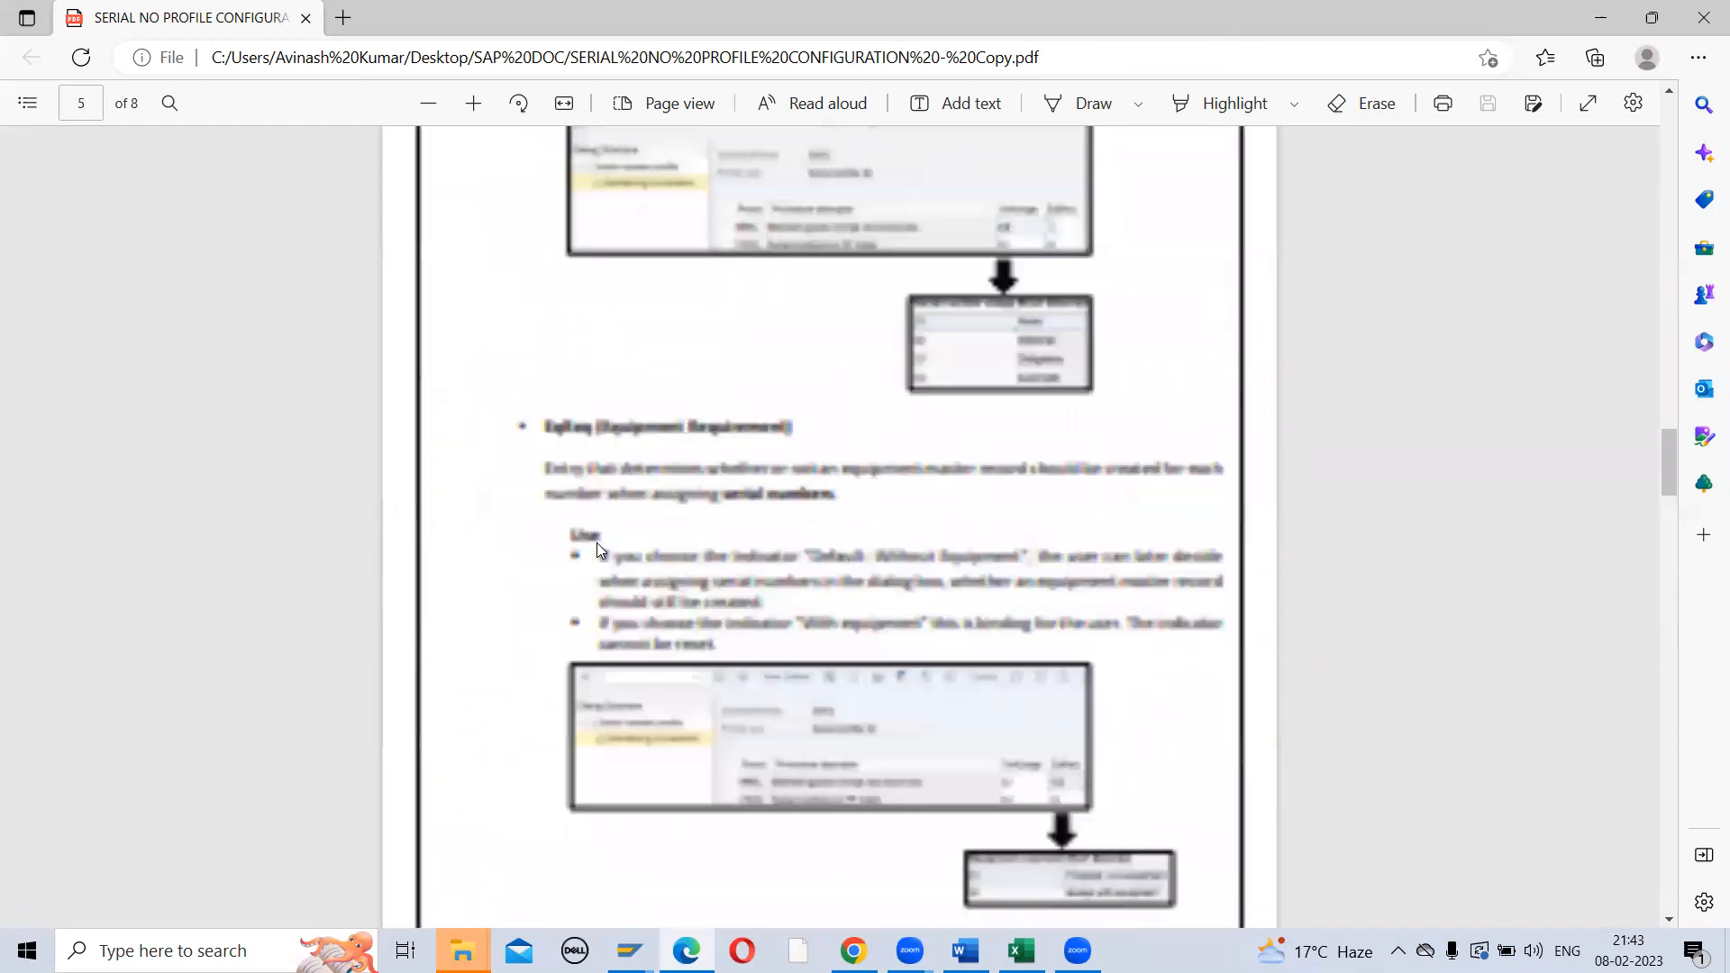
{"action": "scroll", "coordinate": [596, 543], "scroll_direction": "up", "scroll_amount": 20}
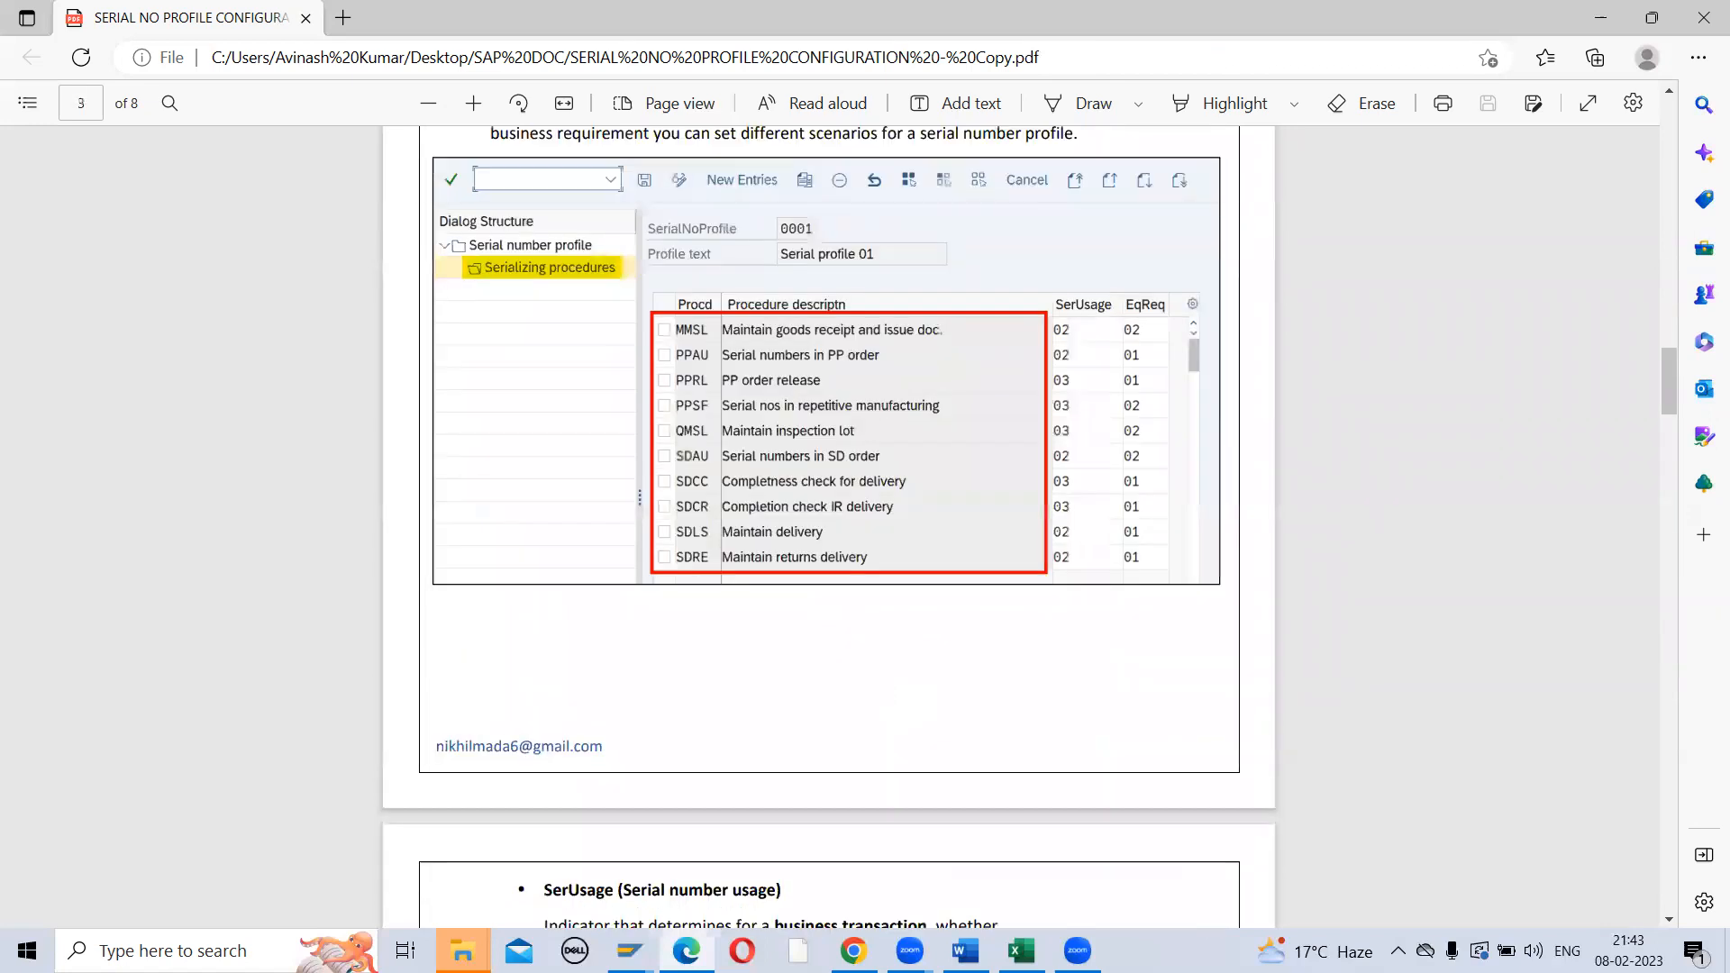
{"action": "key", "text": "alt+Tab"}
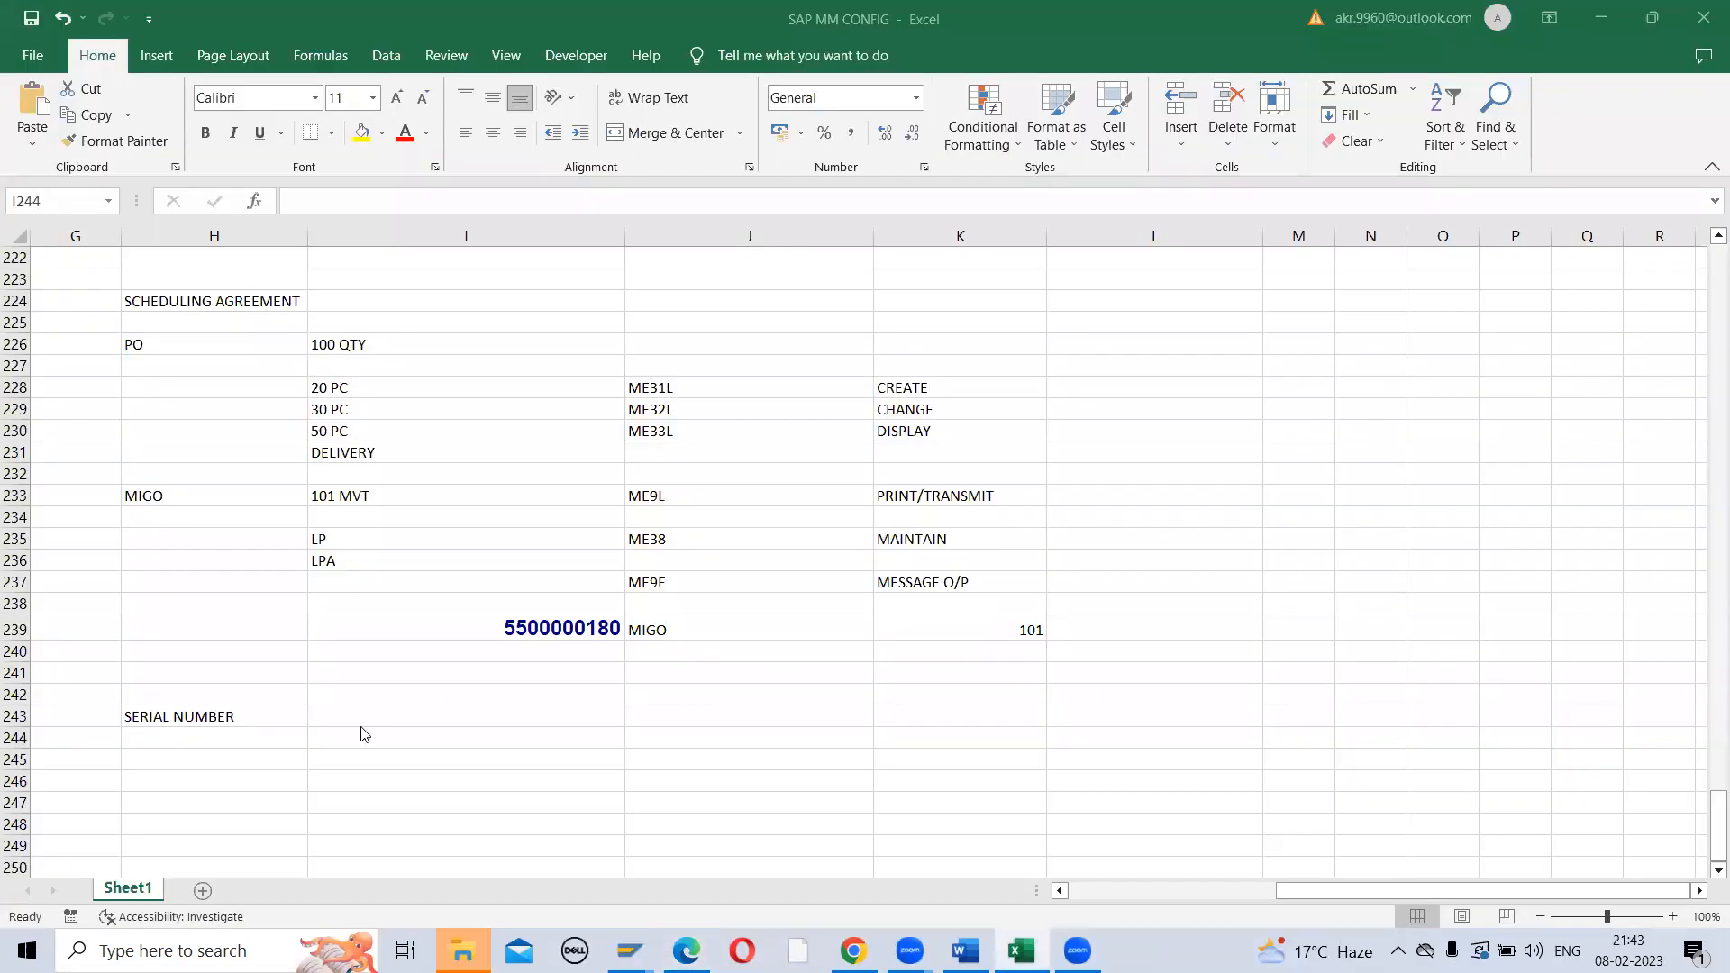
Enter SERIAL NUMBER PROFILE in cell I244, correcting a typo along the way
{"action": "left_click", "coordinate": [363, 734]}
{"action": "type", "text": "SERIA"}
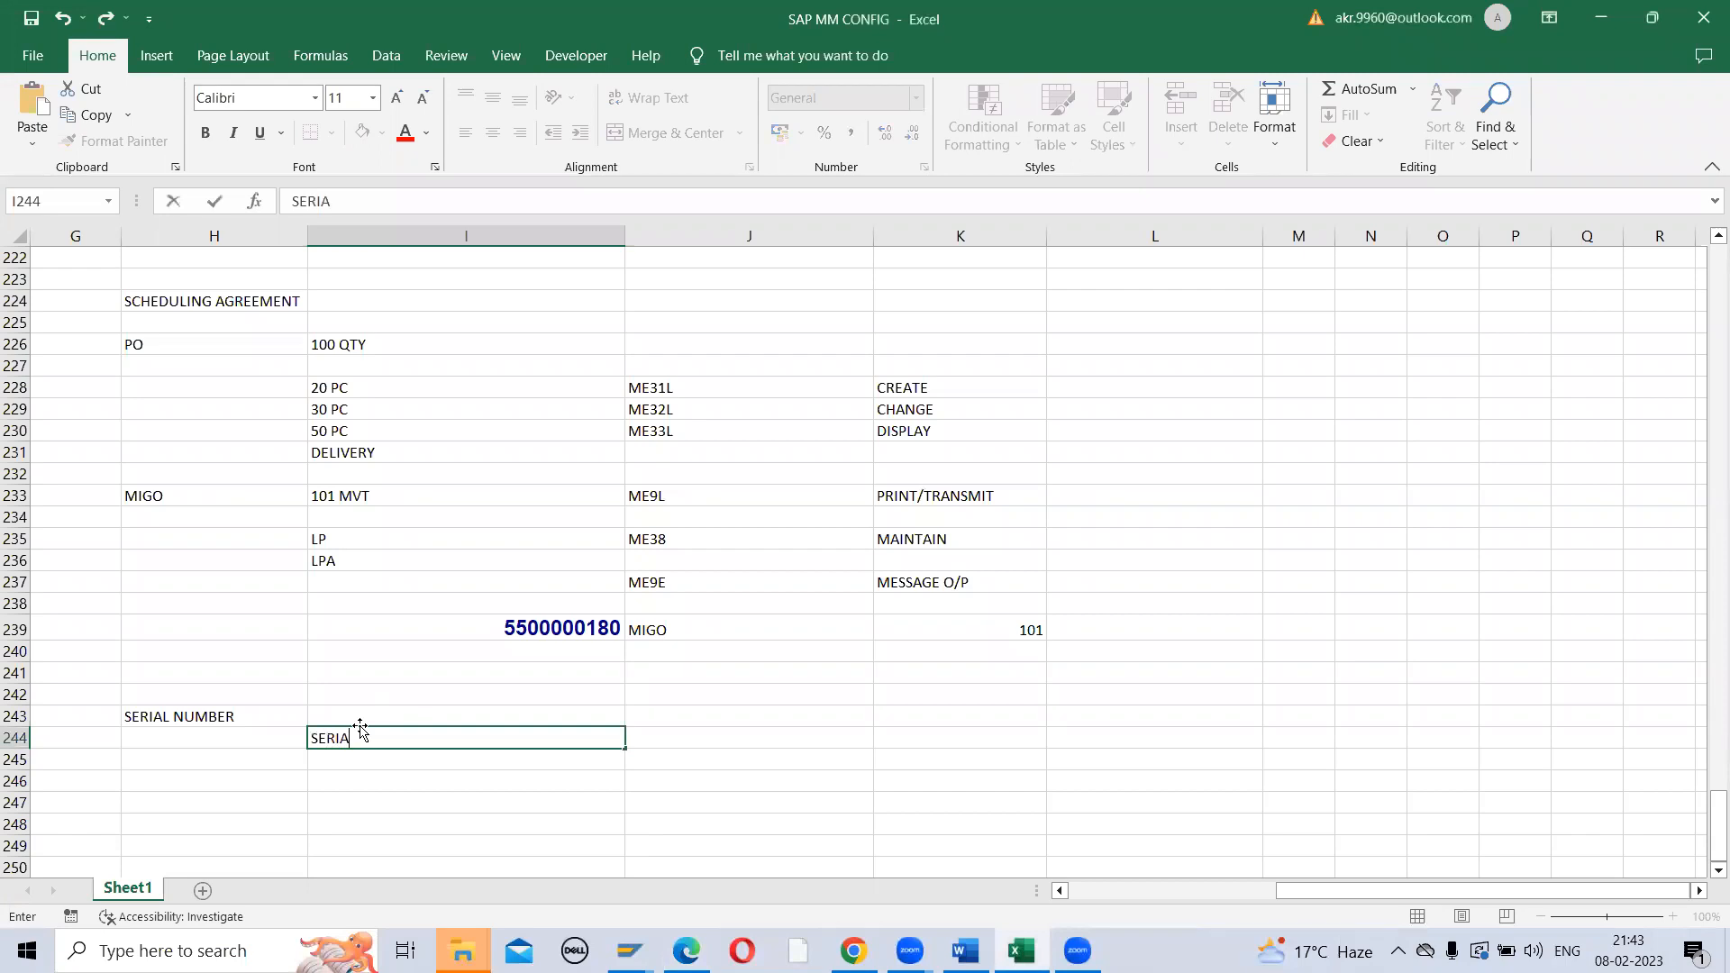
{"action": "type", "text": "L NUMBER PROFILE"}
{"action": "key", "text": "Return"}
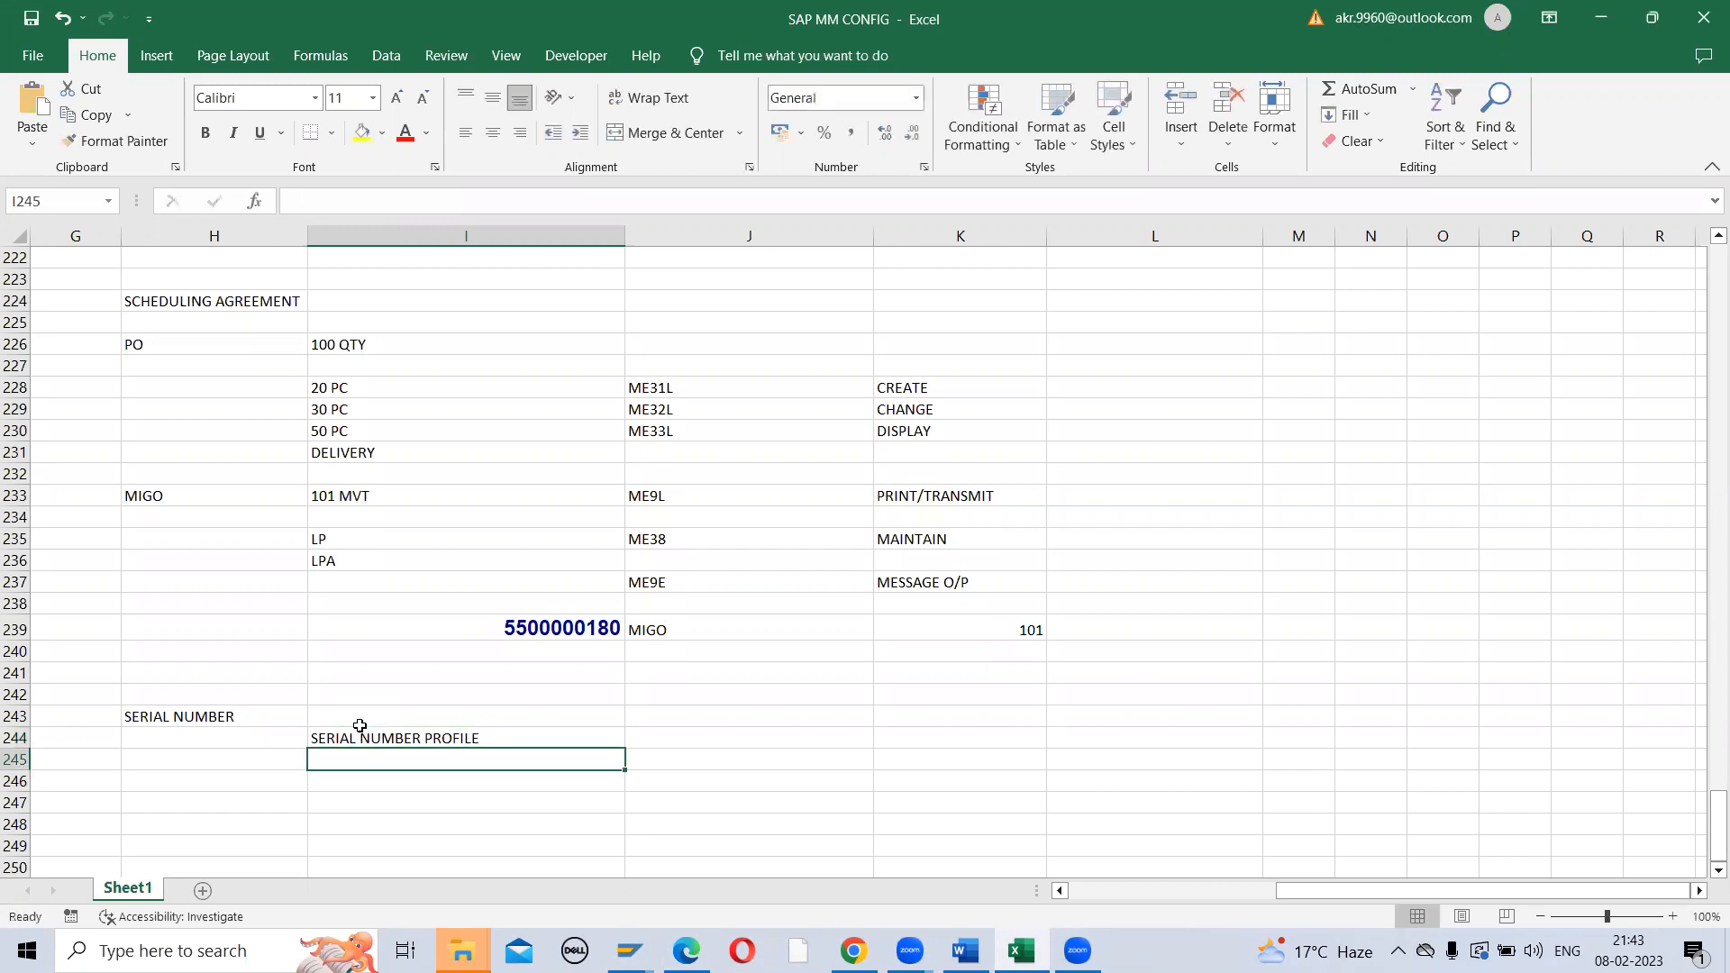
{"action": "left_click", "coordinate": [360, 728]}
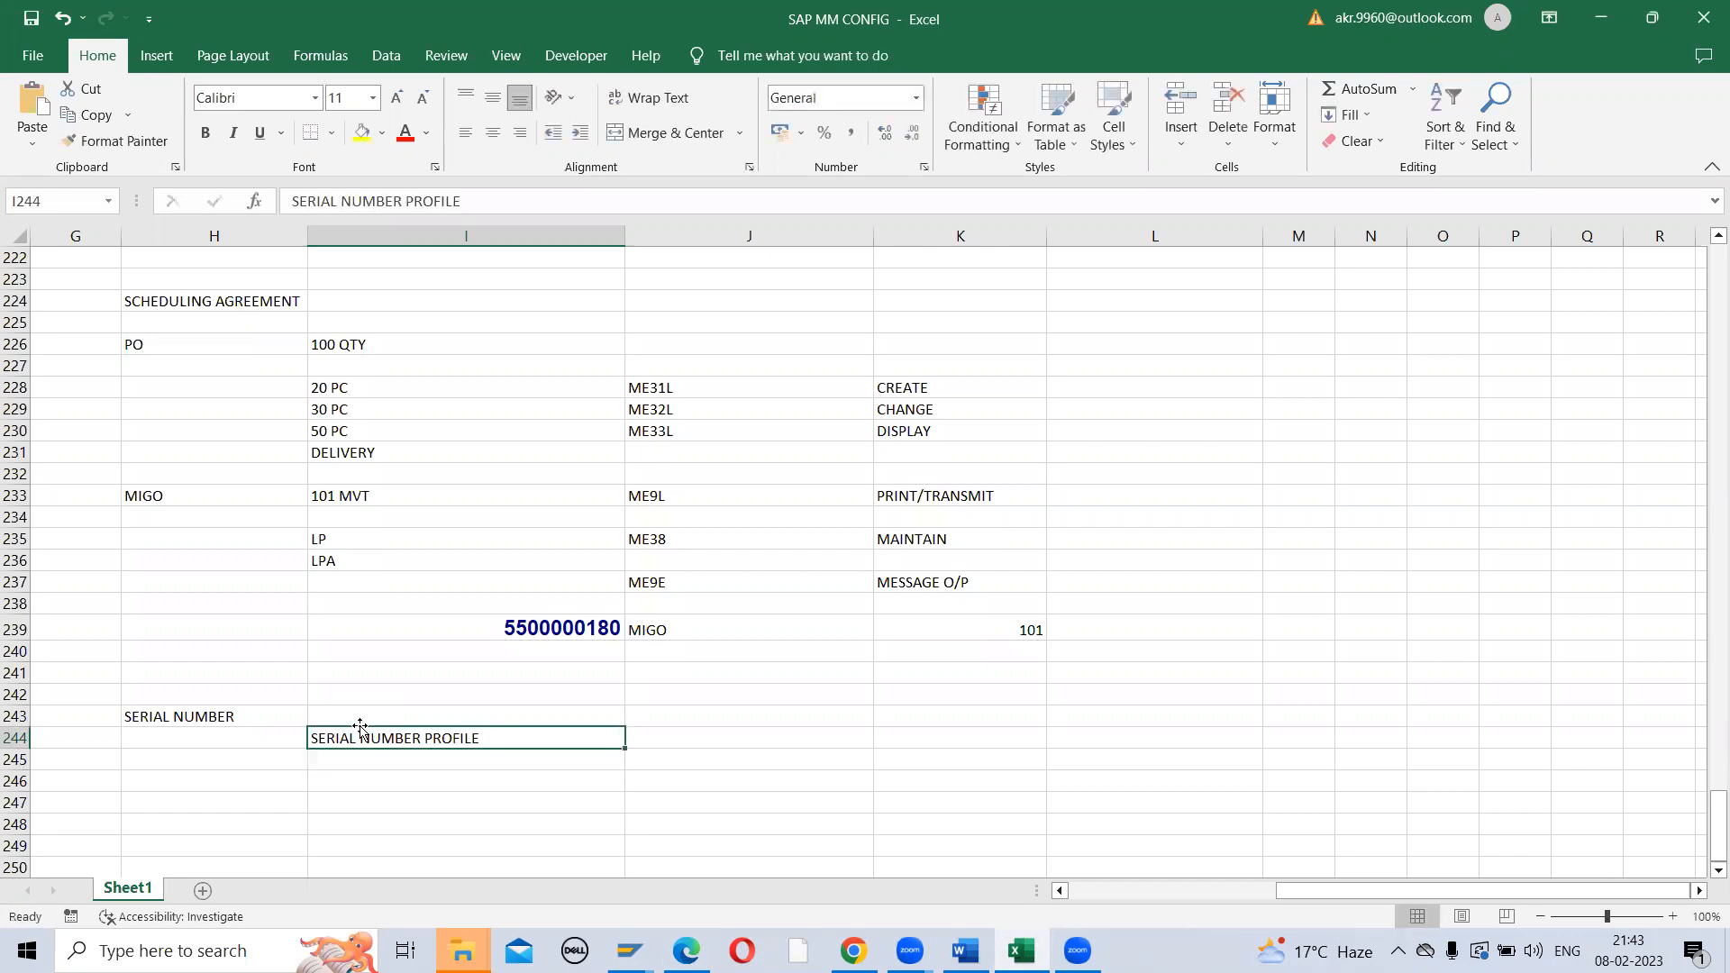
{"action": "key", "text": "Right"}
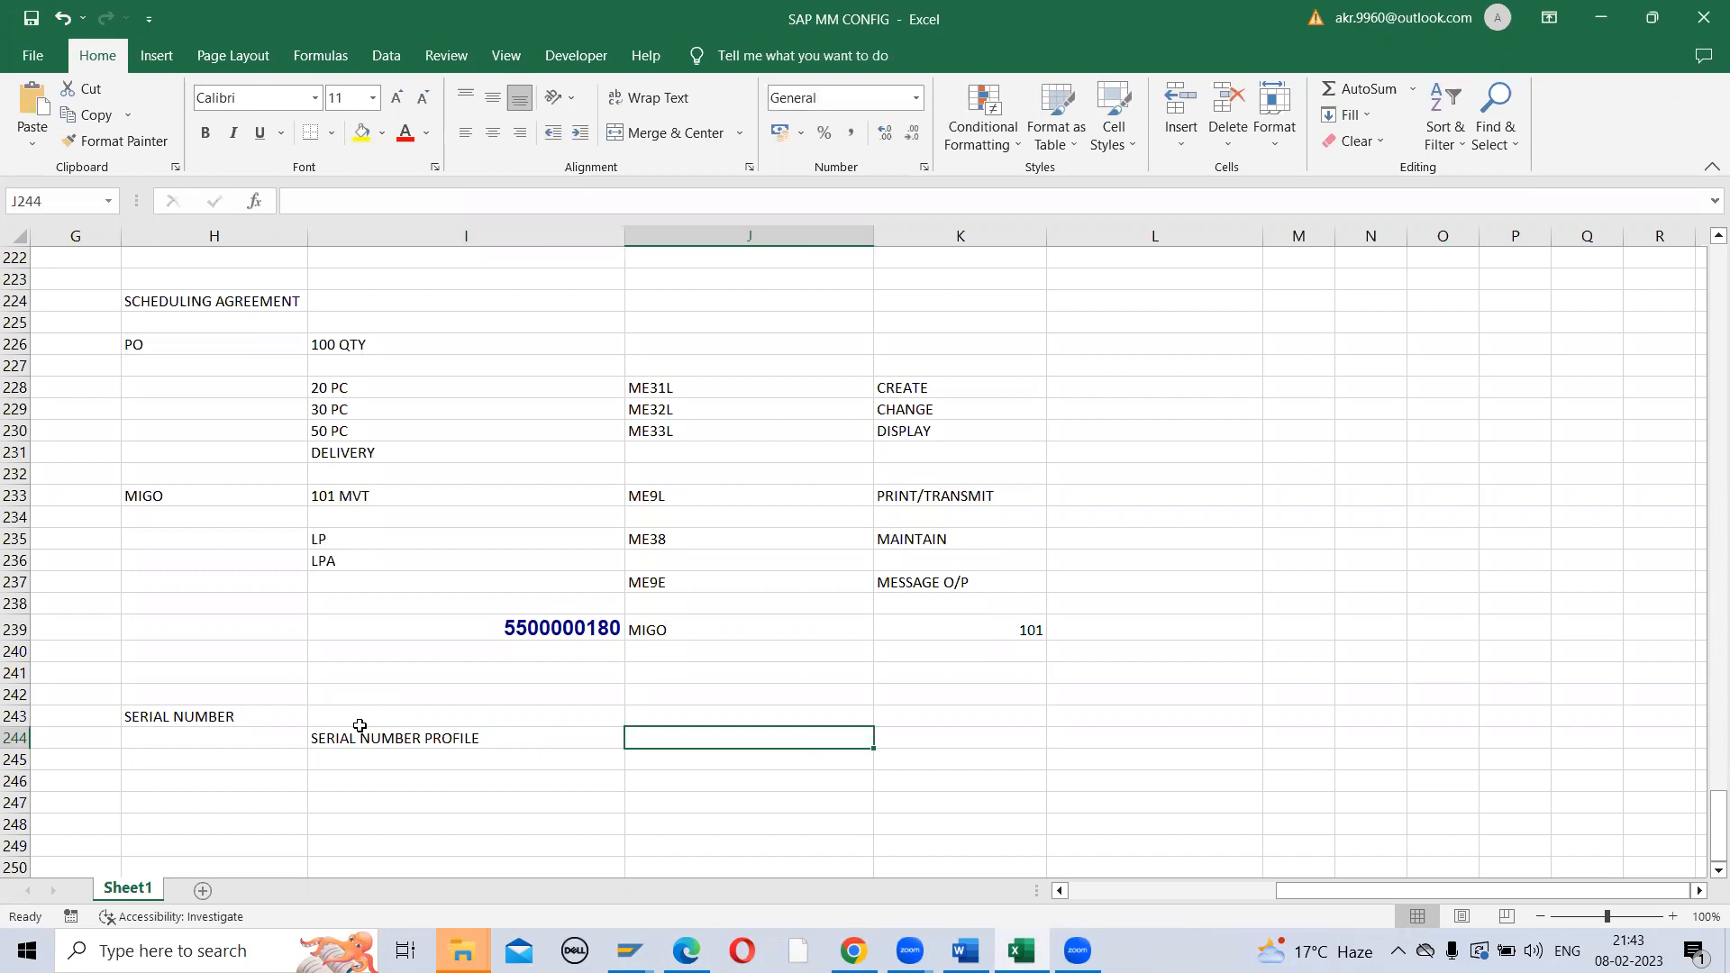
Add STORAGE LOC- 2 in J244 and SALES ORG- 2 in J245
{"action": "type", "text": "STORAGE LOC- 2"}
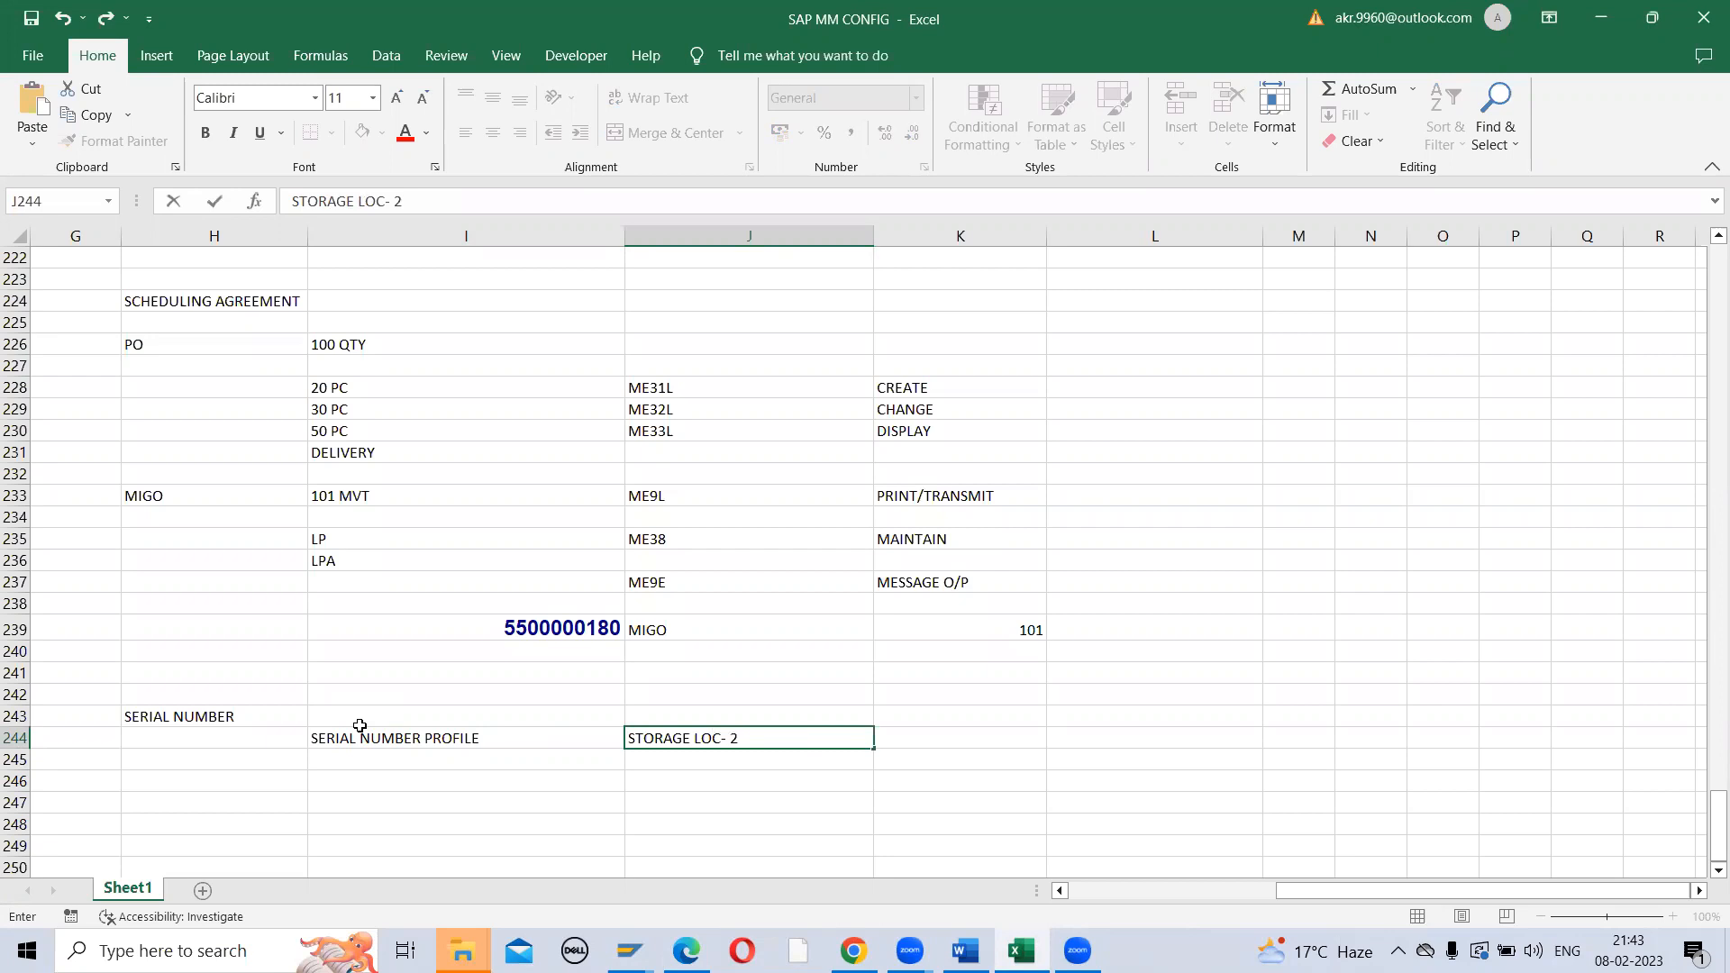
{"action": "key", "text": "Return"}
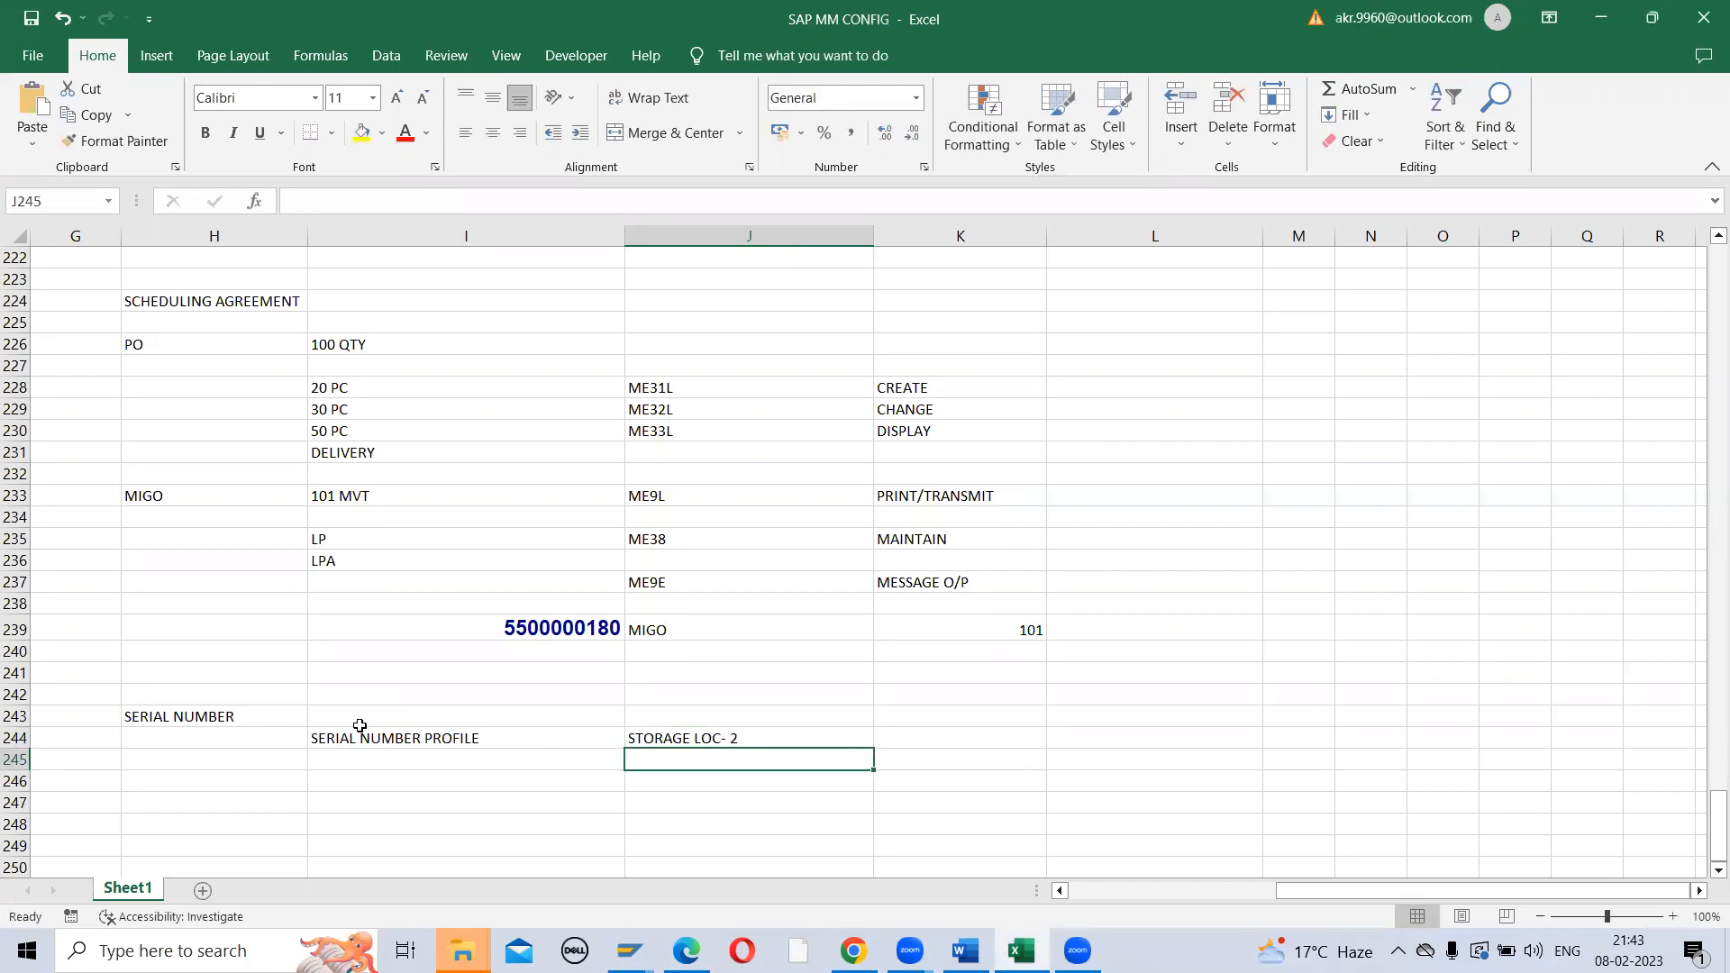
{"action": "type", "text": "SALES"}
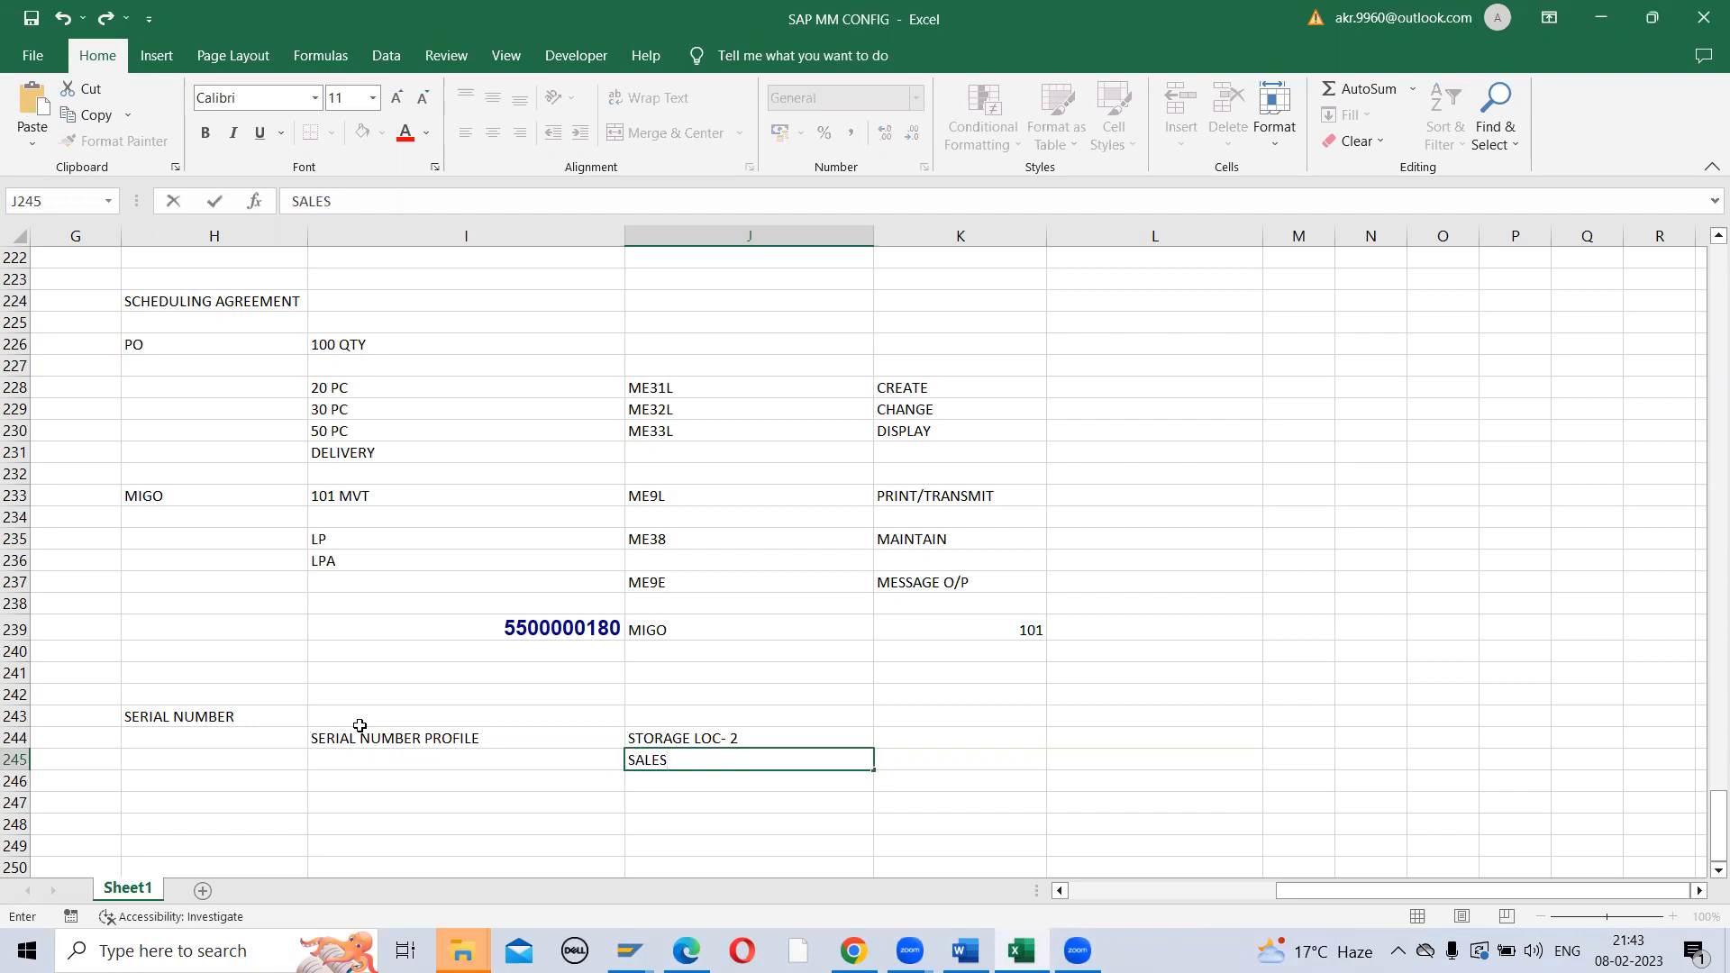
{"action": "type", "text": " ORG- 2"}
{"action": "key", "text": "Return"}
{"action": "key", "text": "Up"}
{"action": "key", "text": "Up"}
{"action": "key", "text": "ctrl+5"}
{"action": "key", "text": "Down"}
{"action": "key", "text": "Up"}
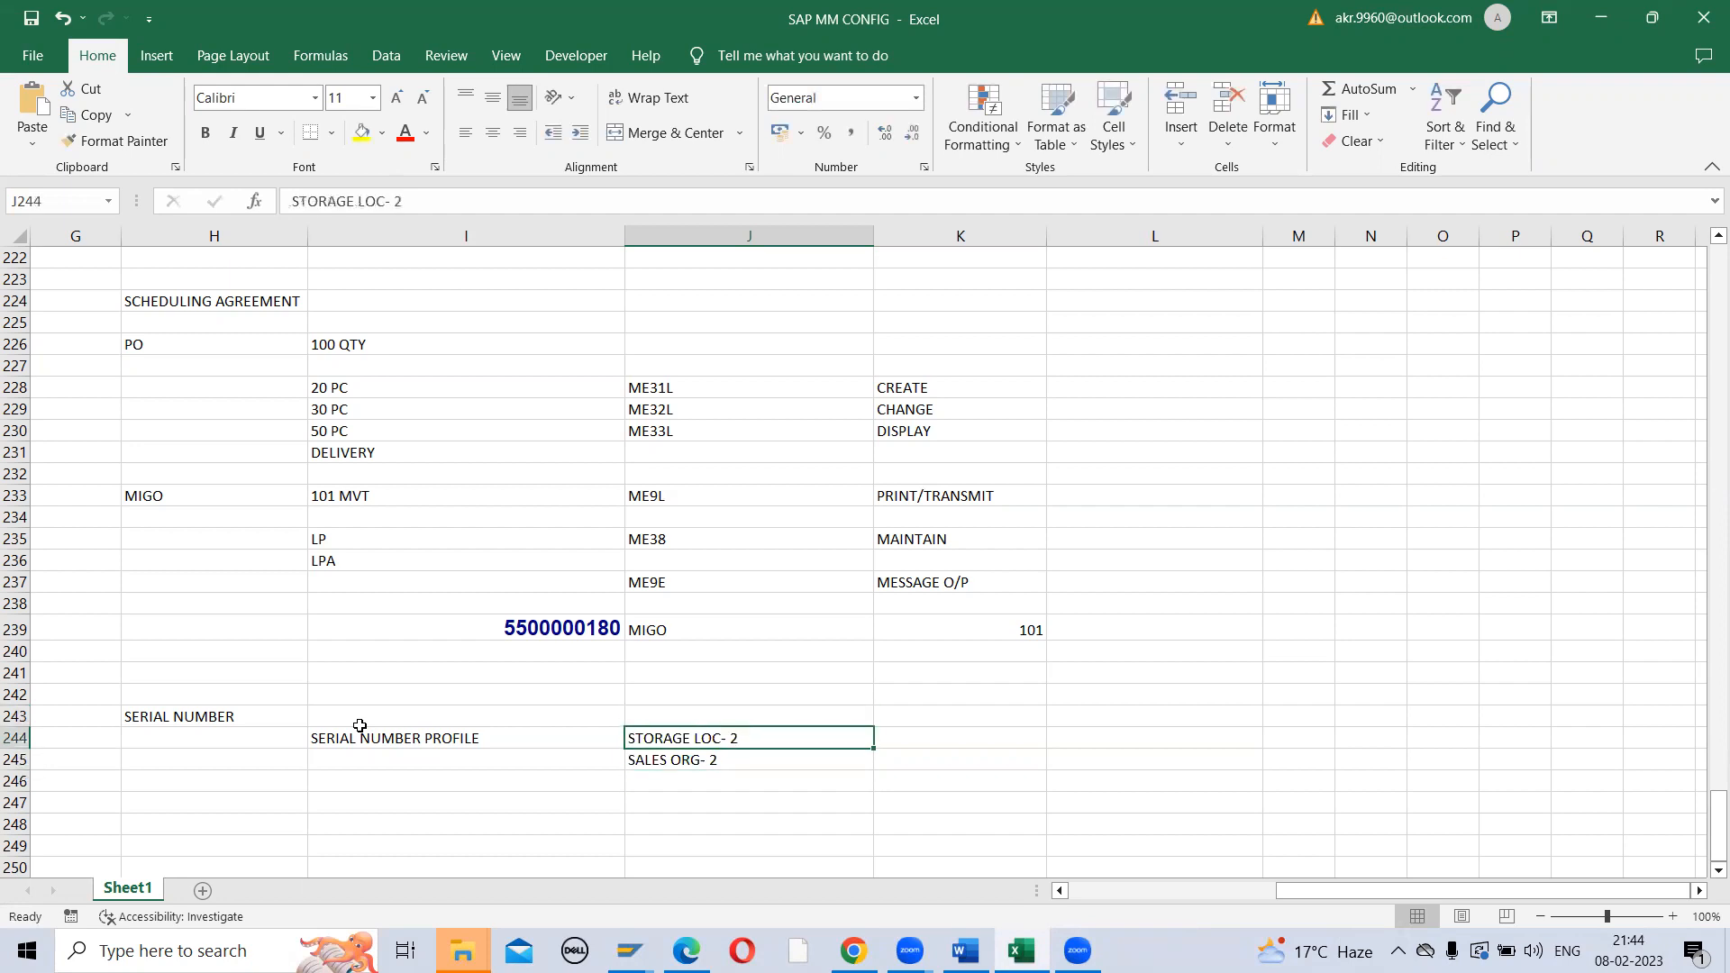
{"action": "key", "text": "Down"}
{"action": "key", "text": "Left"}
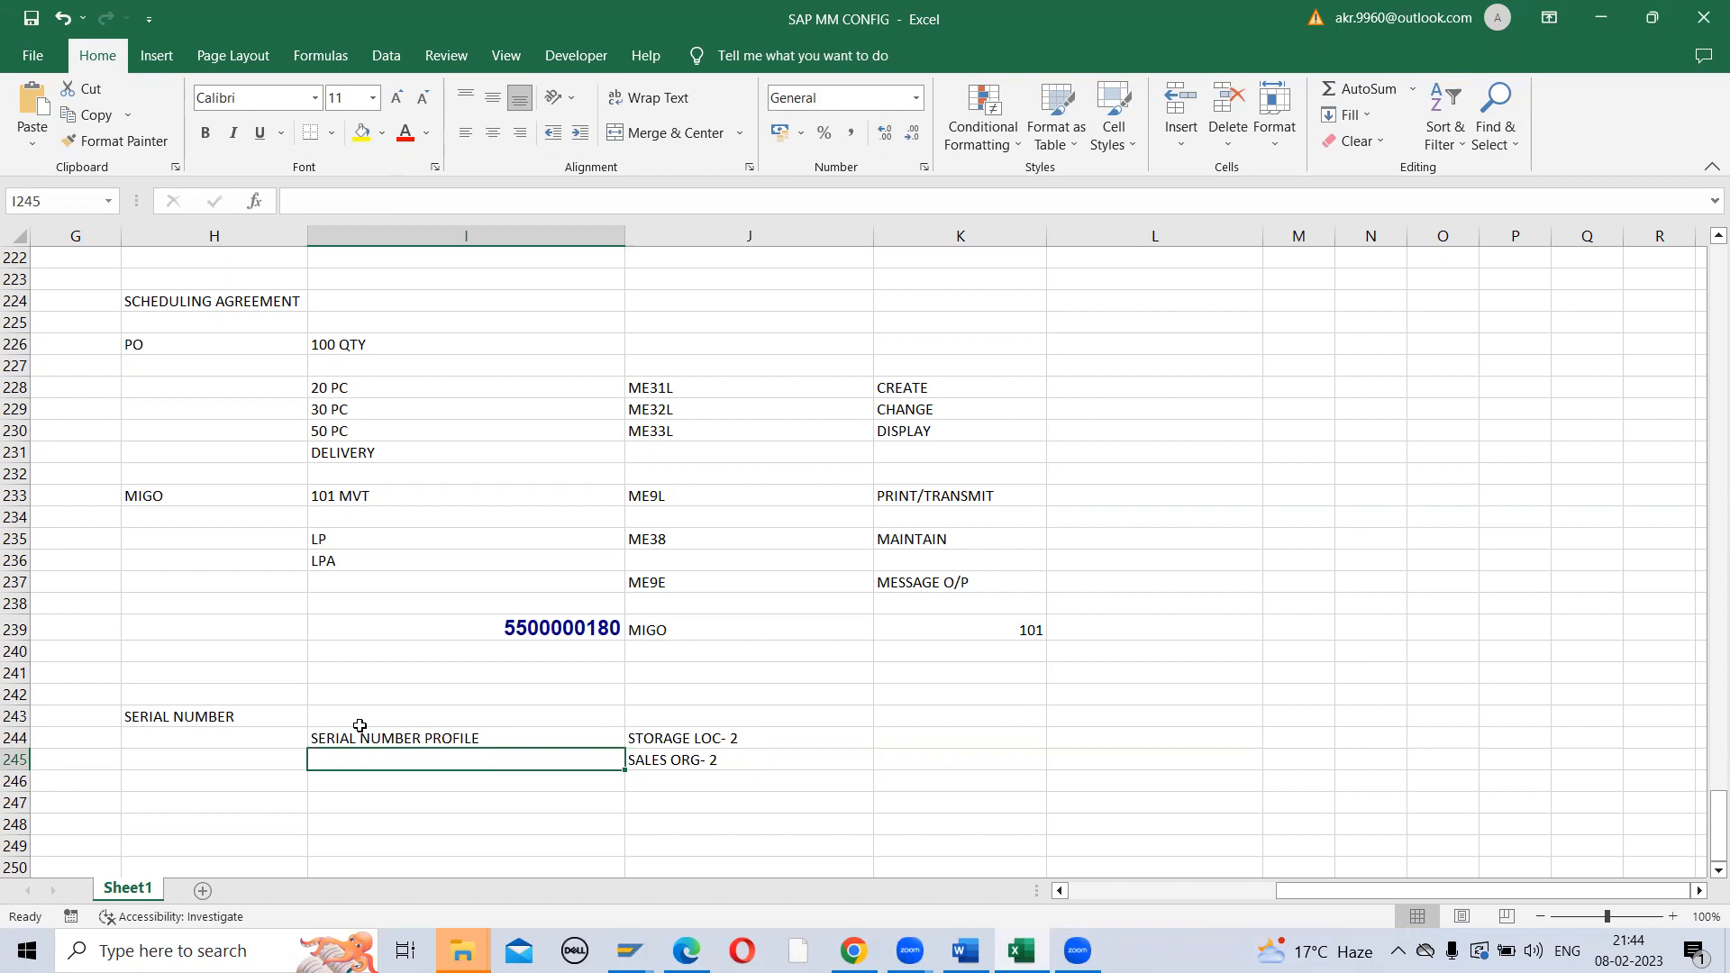
Review the notes in I244:J245 with the arrow keys, then select empty cell I247
{"action": "key", "text": "Up"}
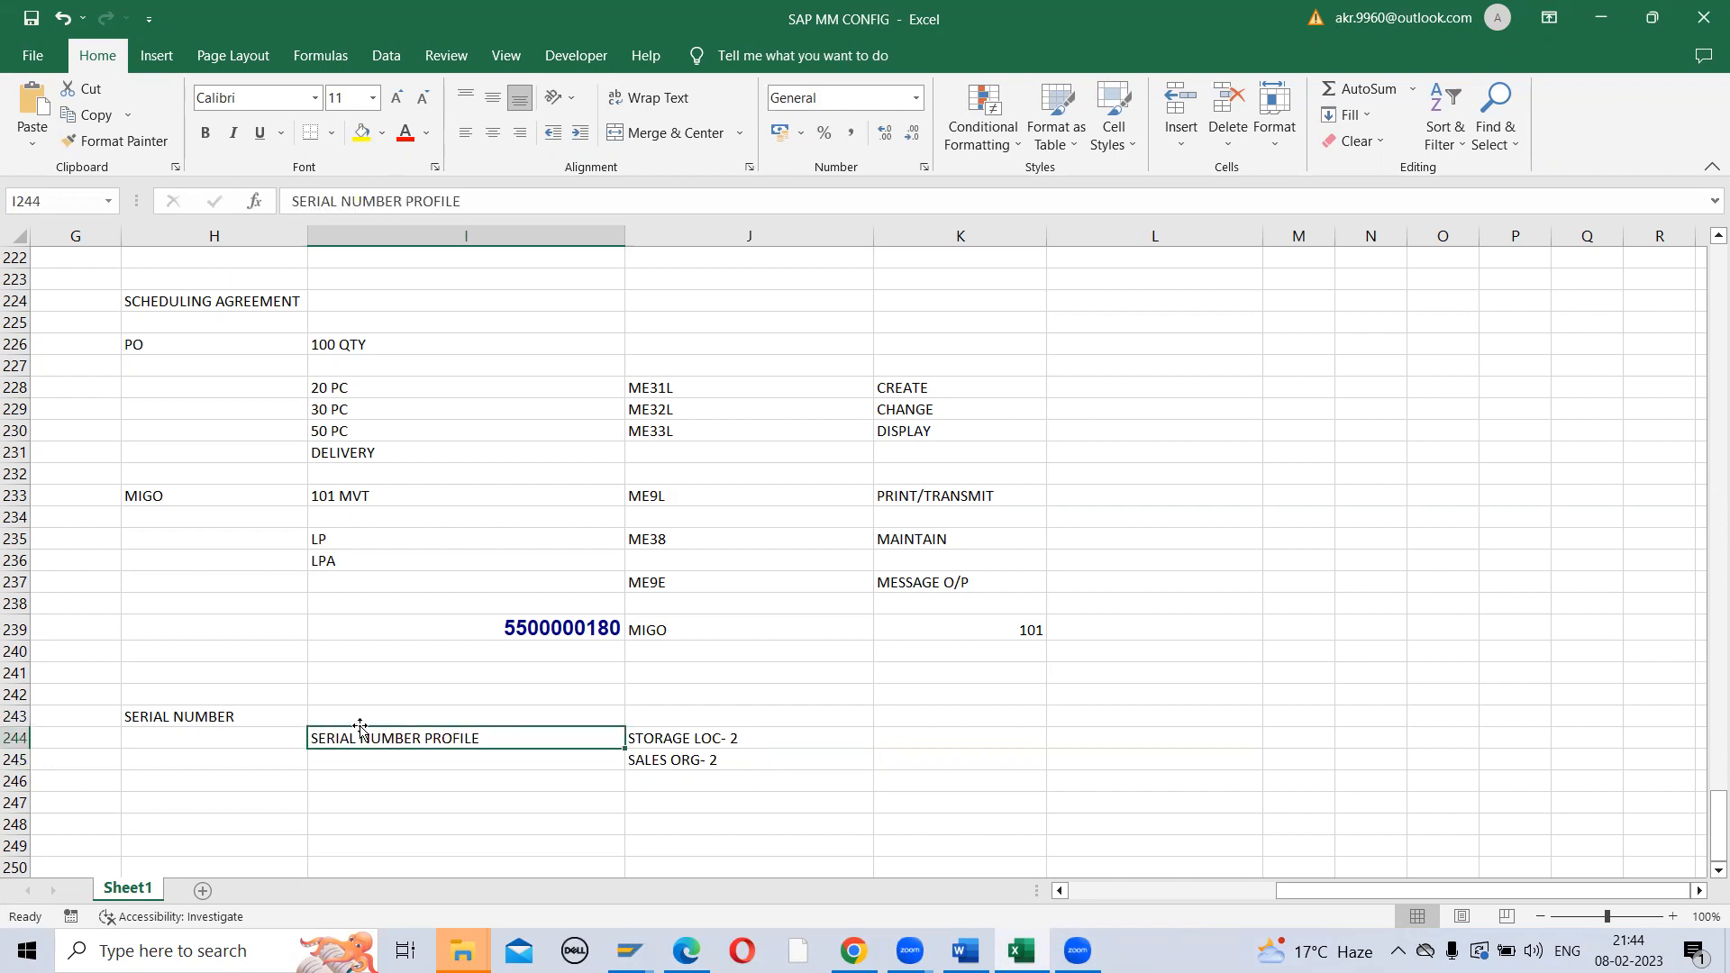
{"action": "key", "text": "Down"}
{"action": "key", "text": "Right"}
{"action": "key", "text": "Up"}
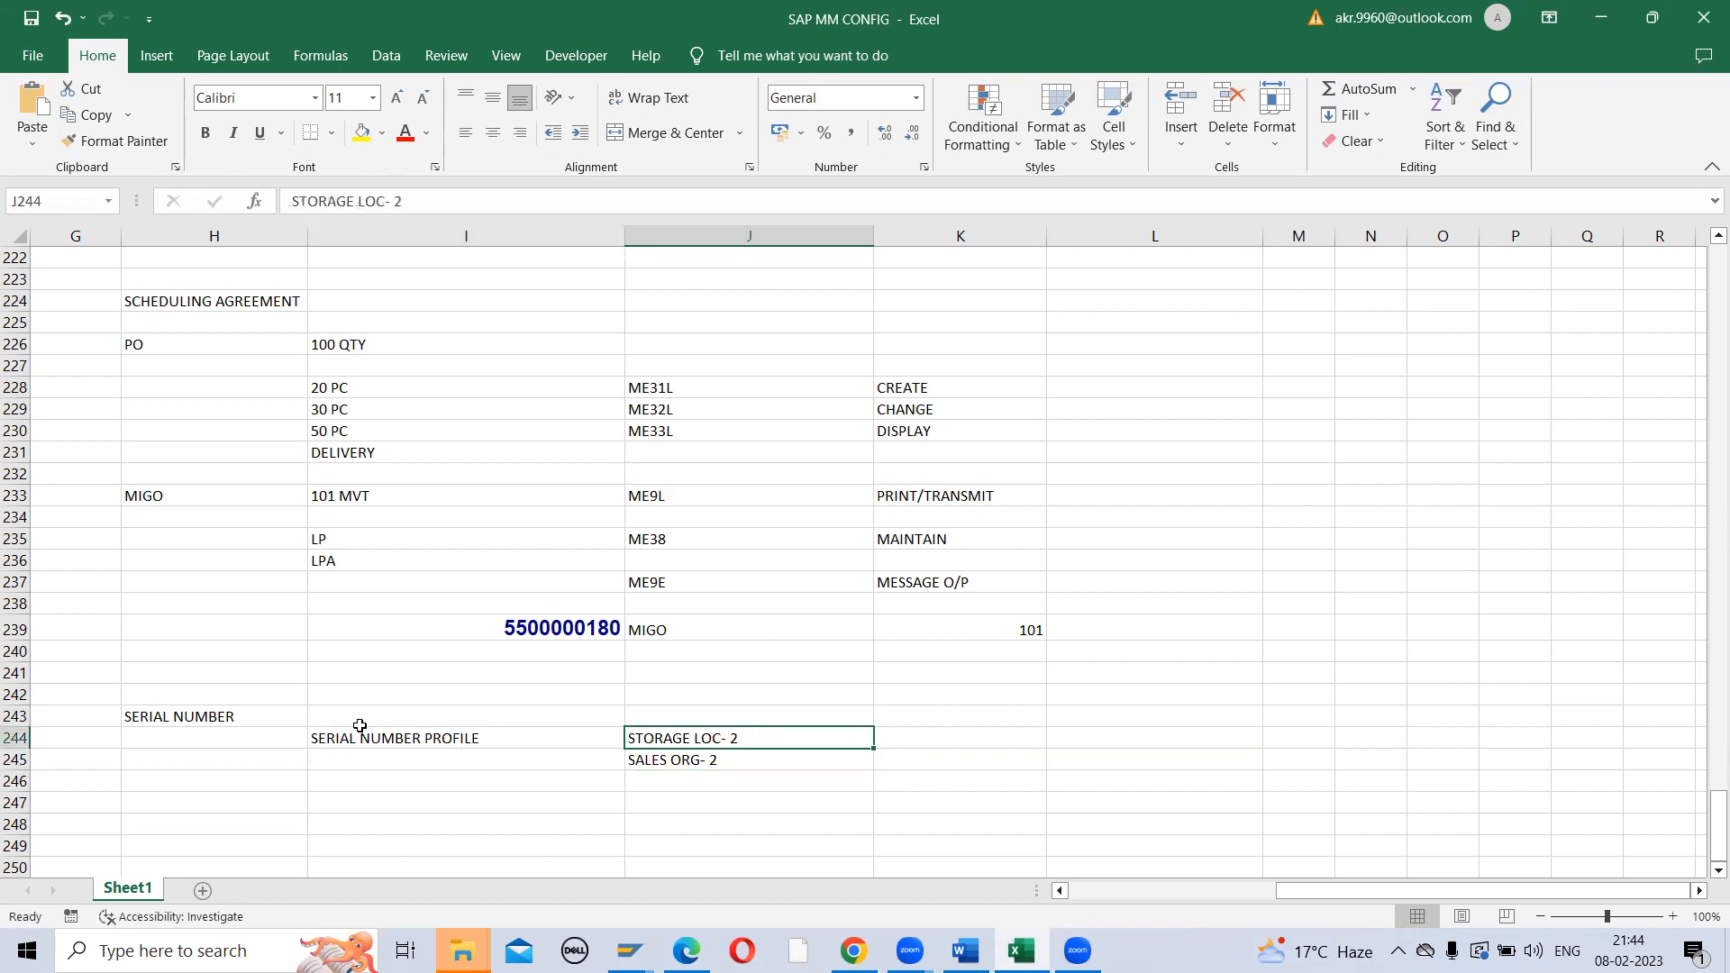
{"action": "key", "text": "Down"}
{"action": "key", "text": "Left"}
{"action": "key", "text": "Up"}
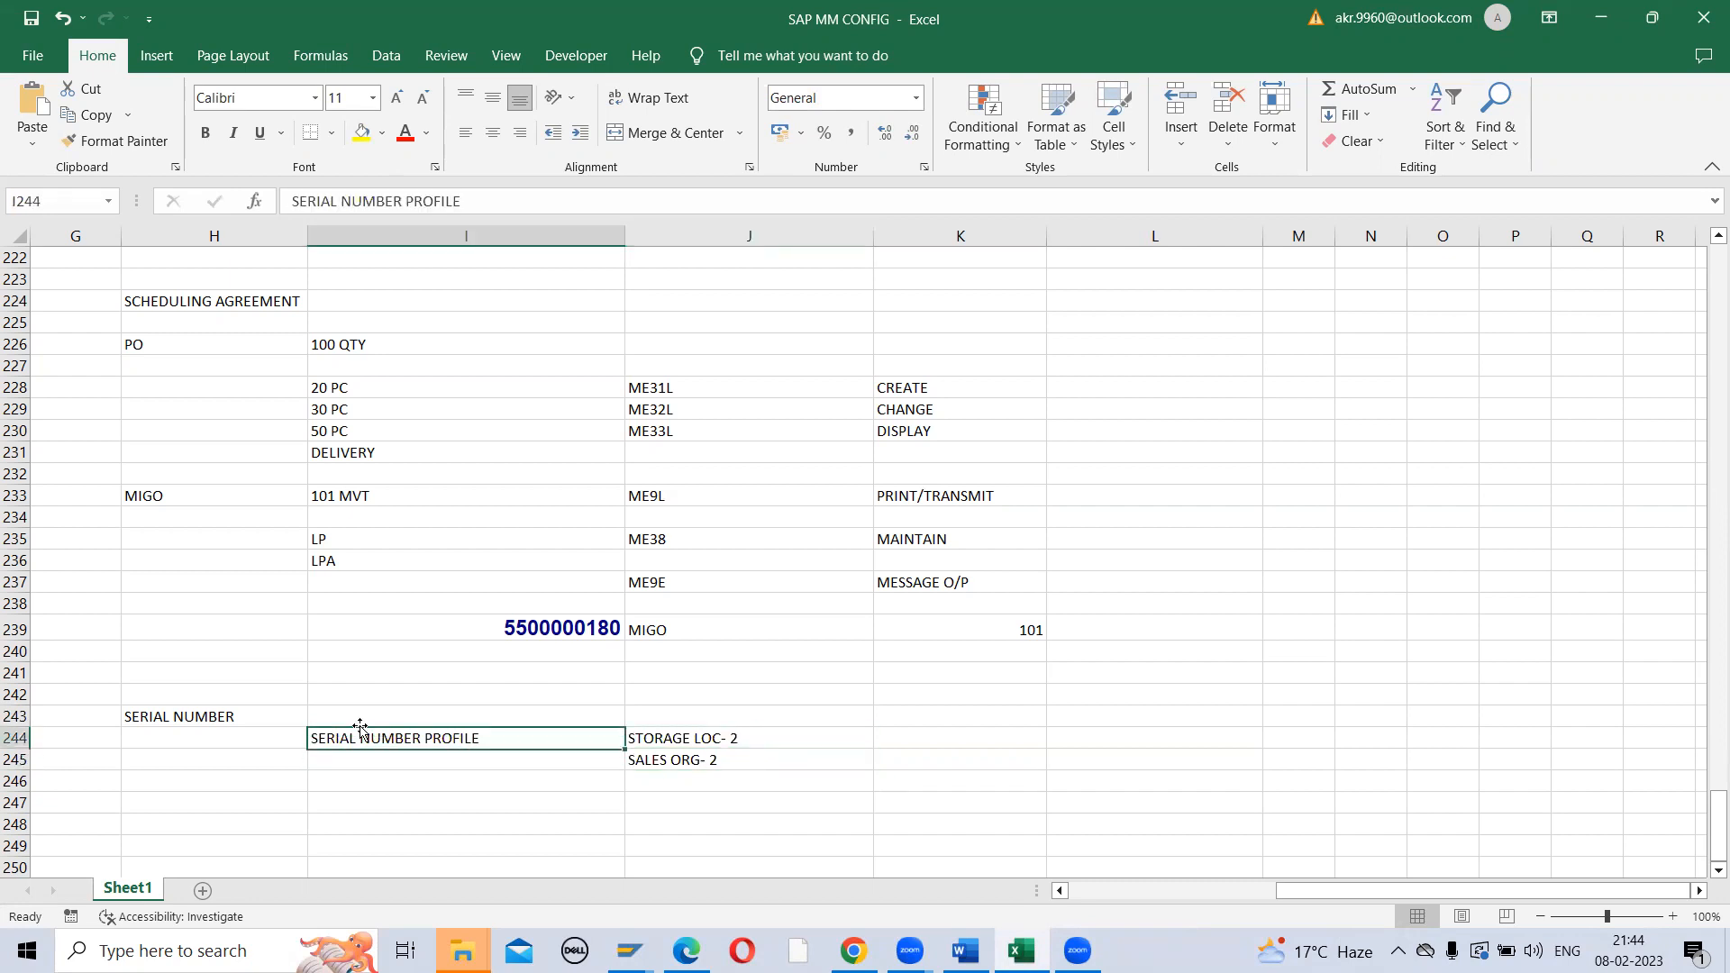
{"action": "key", "text": "Right"}
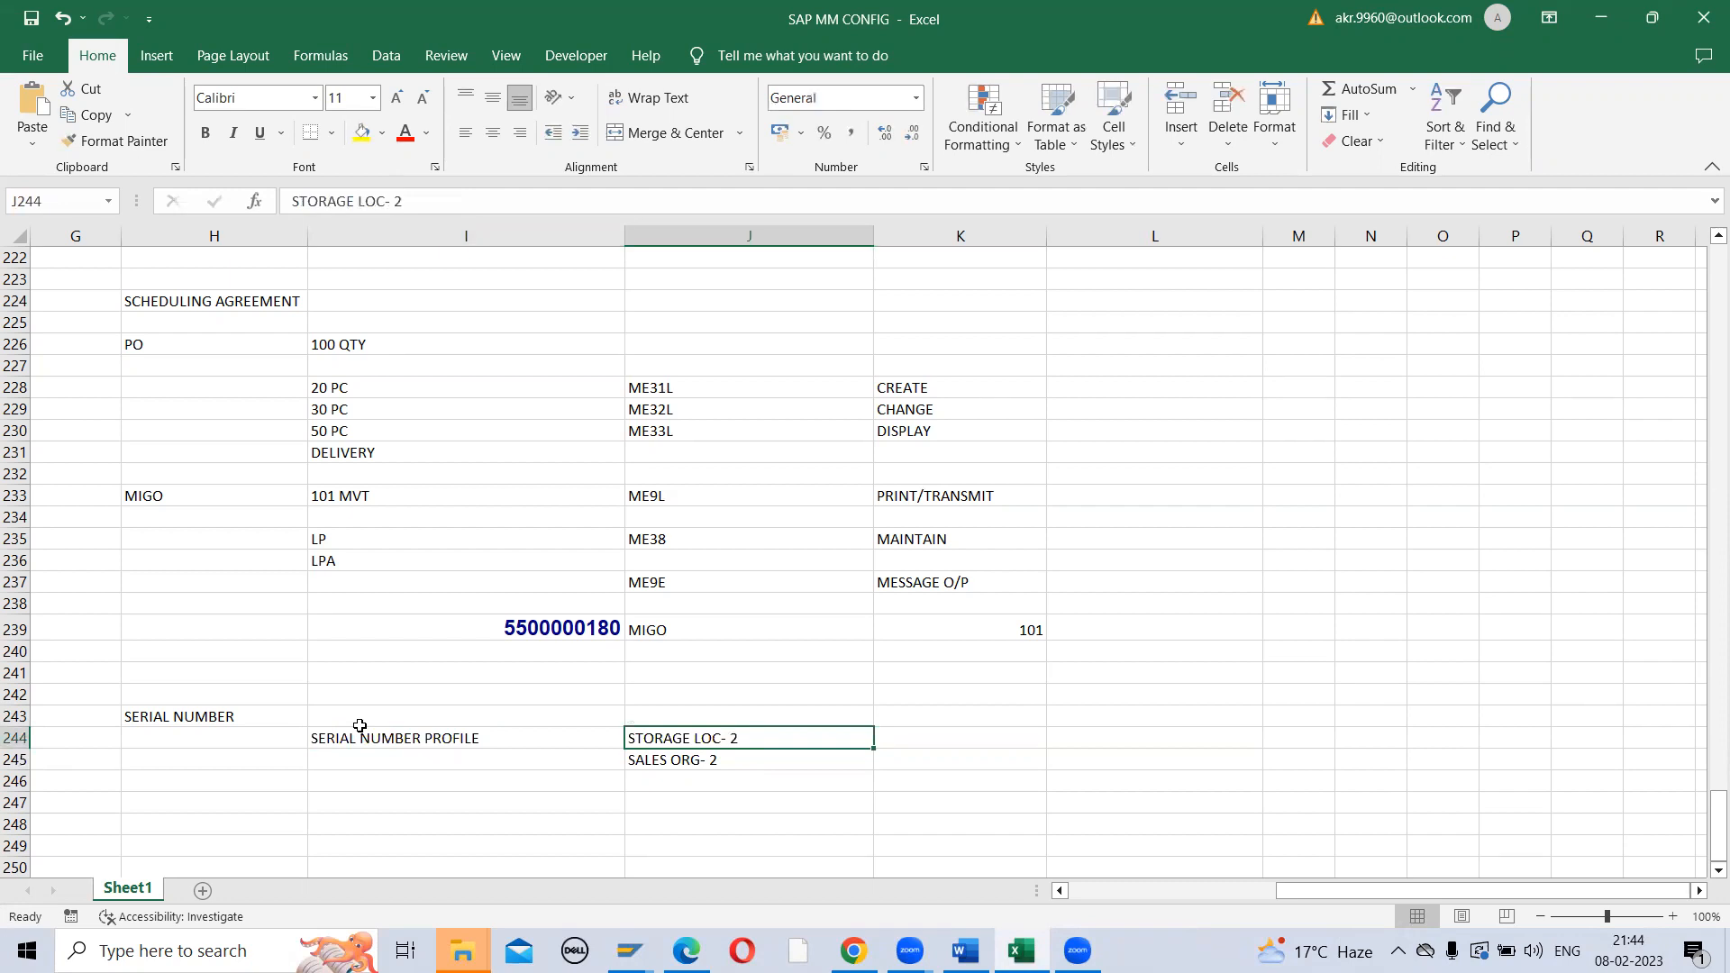
{"action": "key", "text": "Left"}
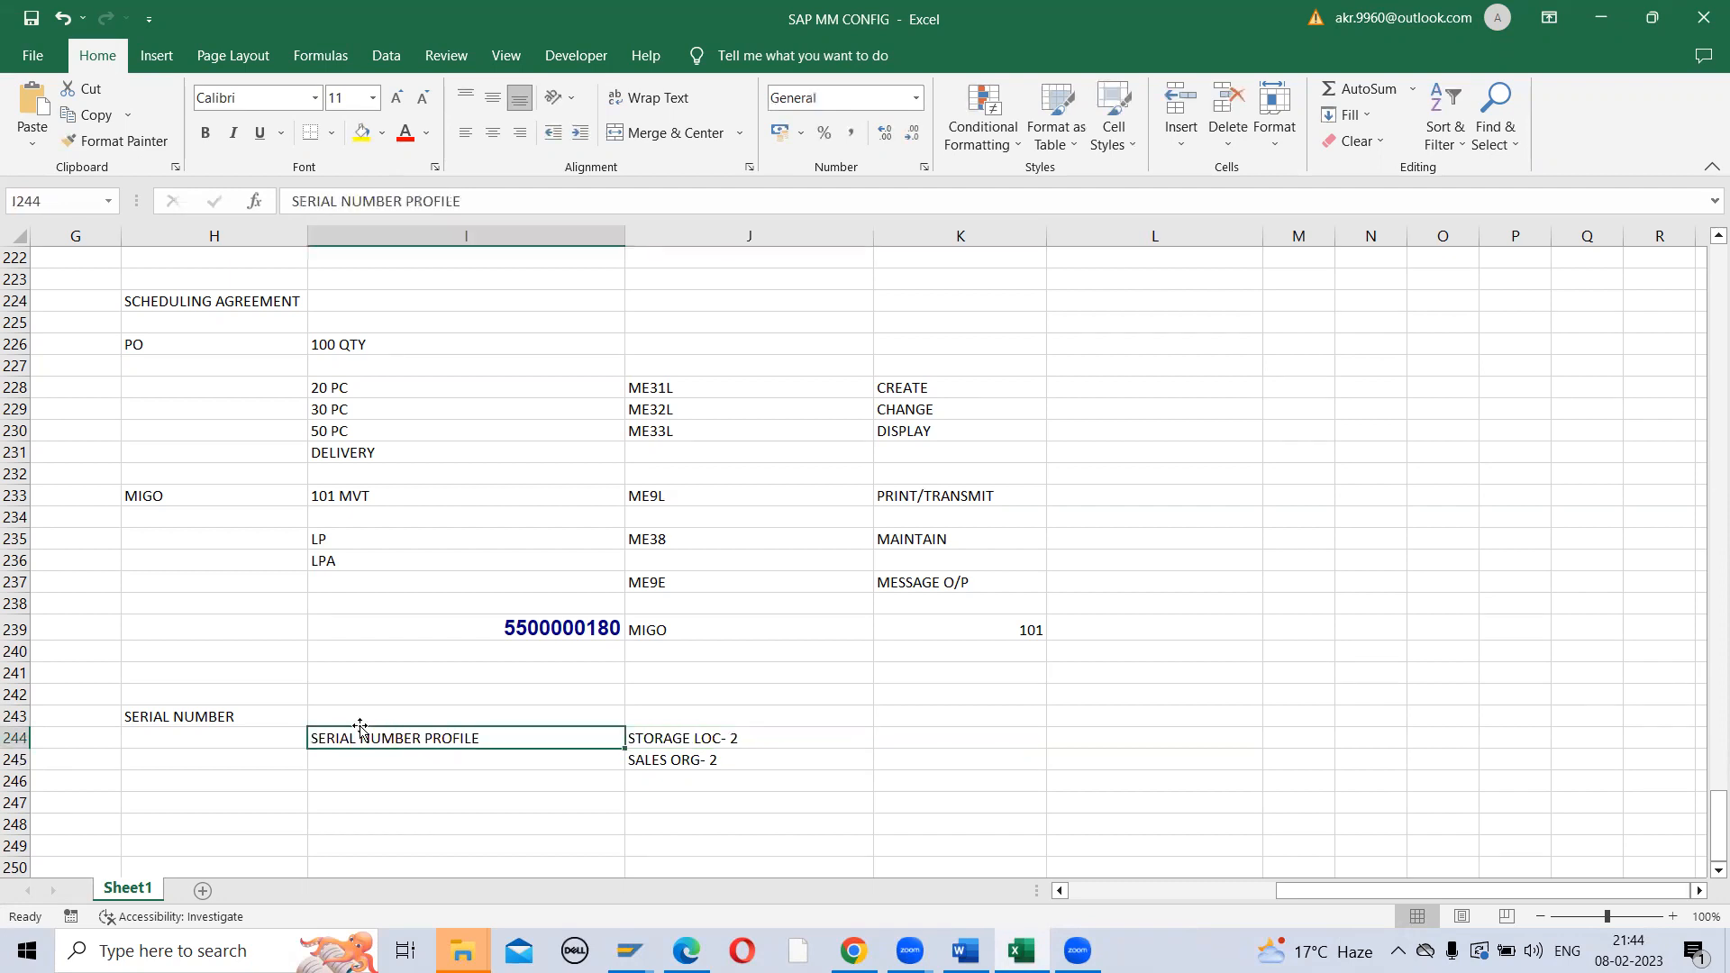
{"action": "key", "text": "Right"}
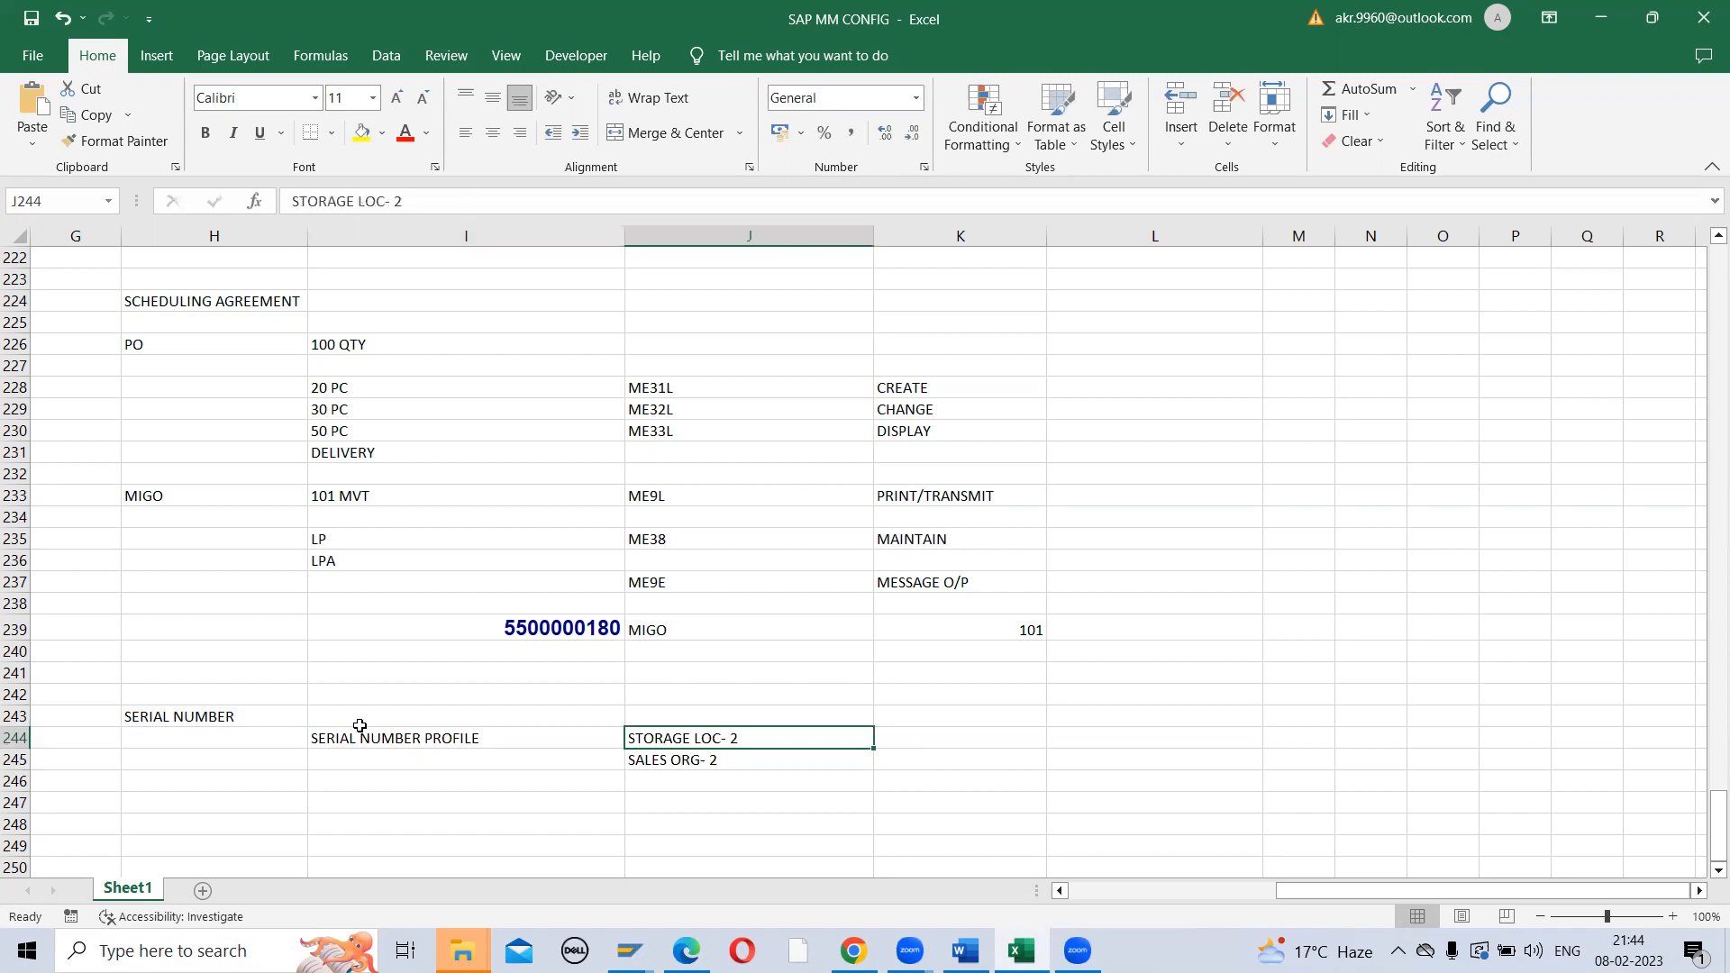
{"action": "key", "text": "Down"}
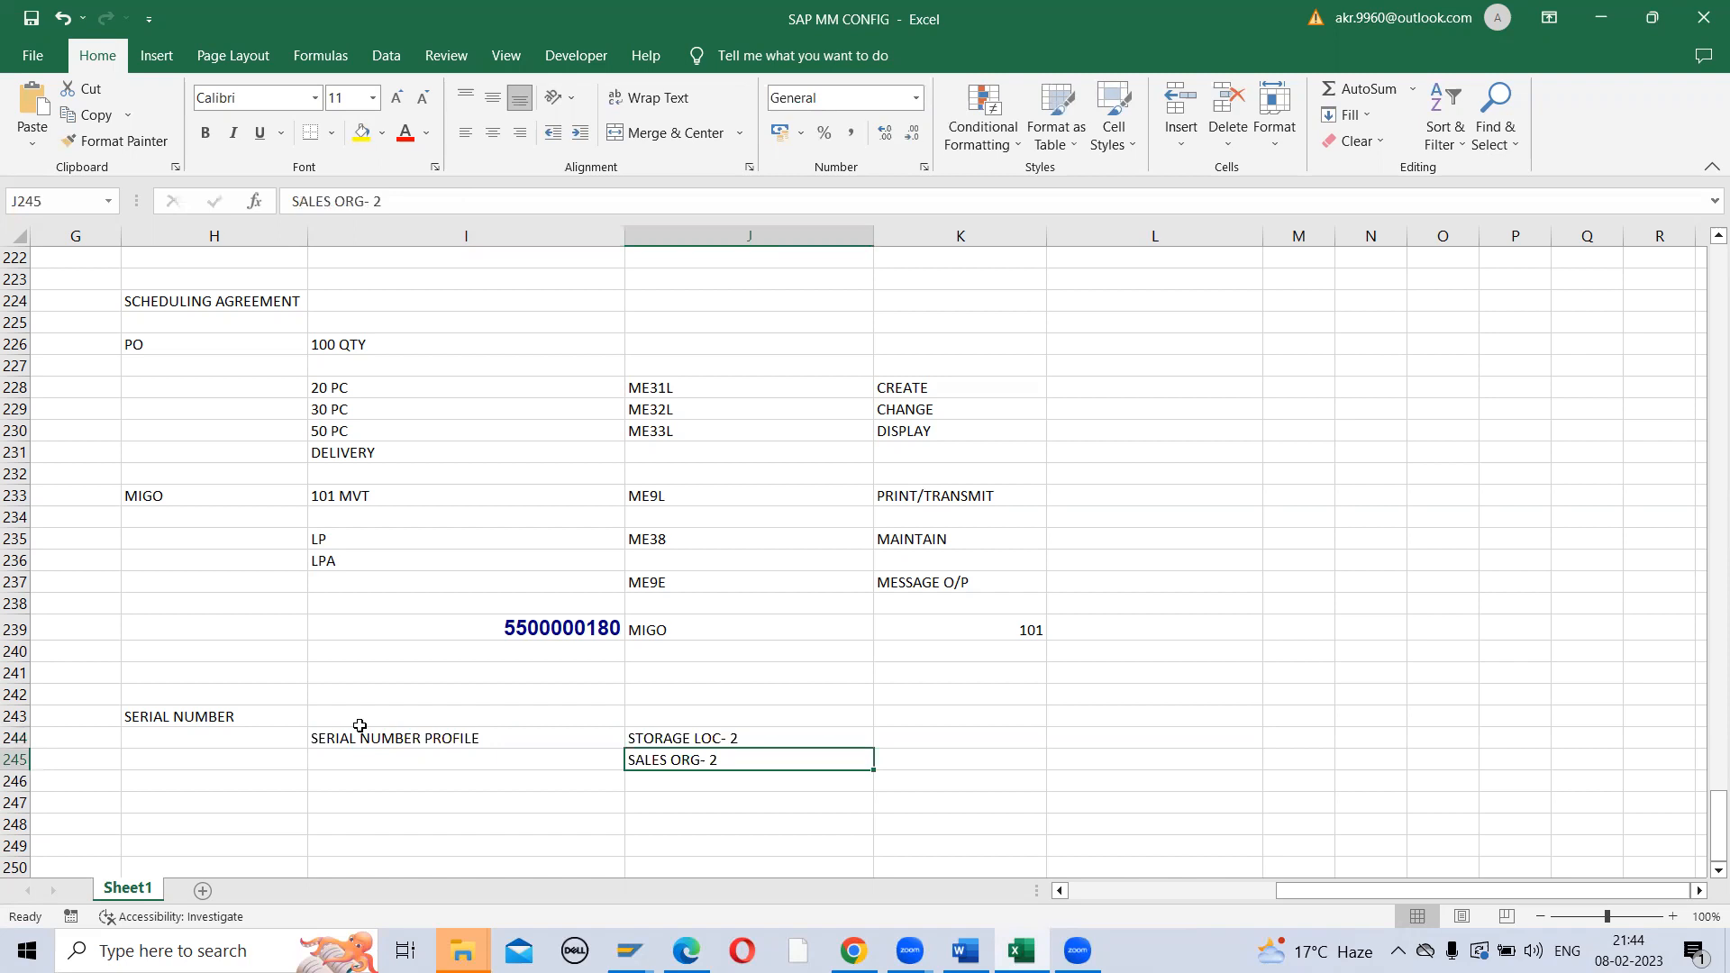
{"action": "key", "text": "Up"}
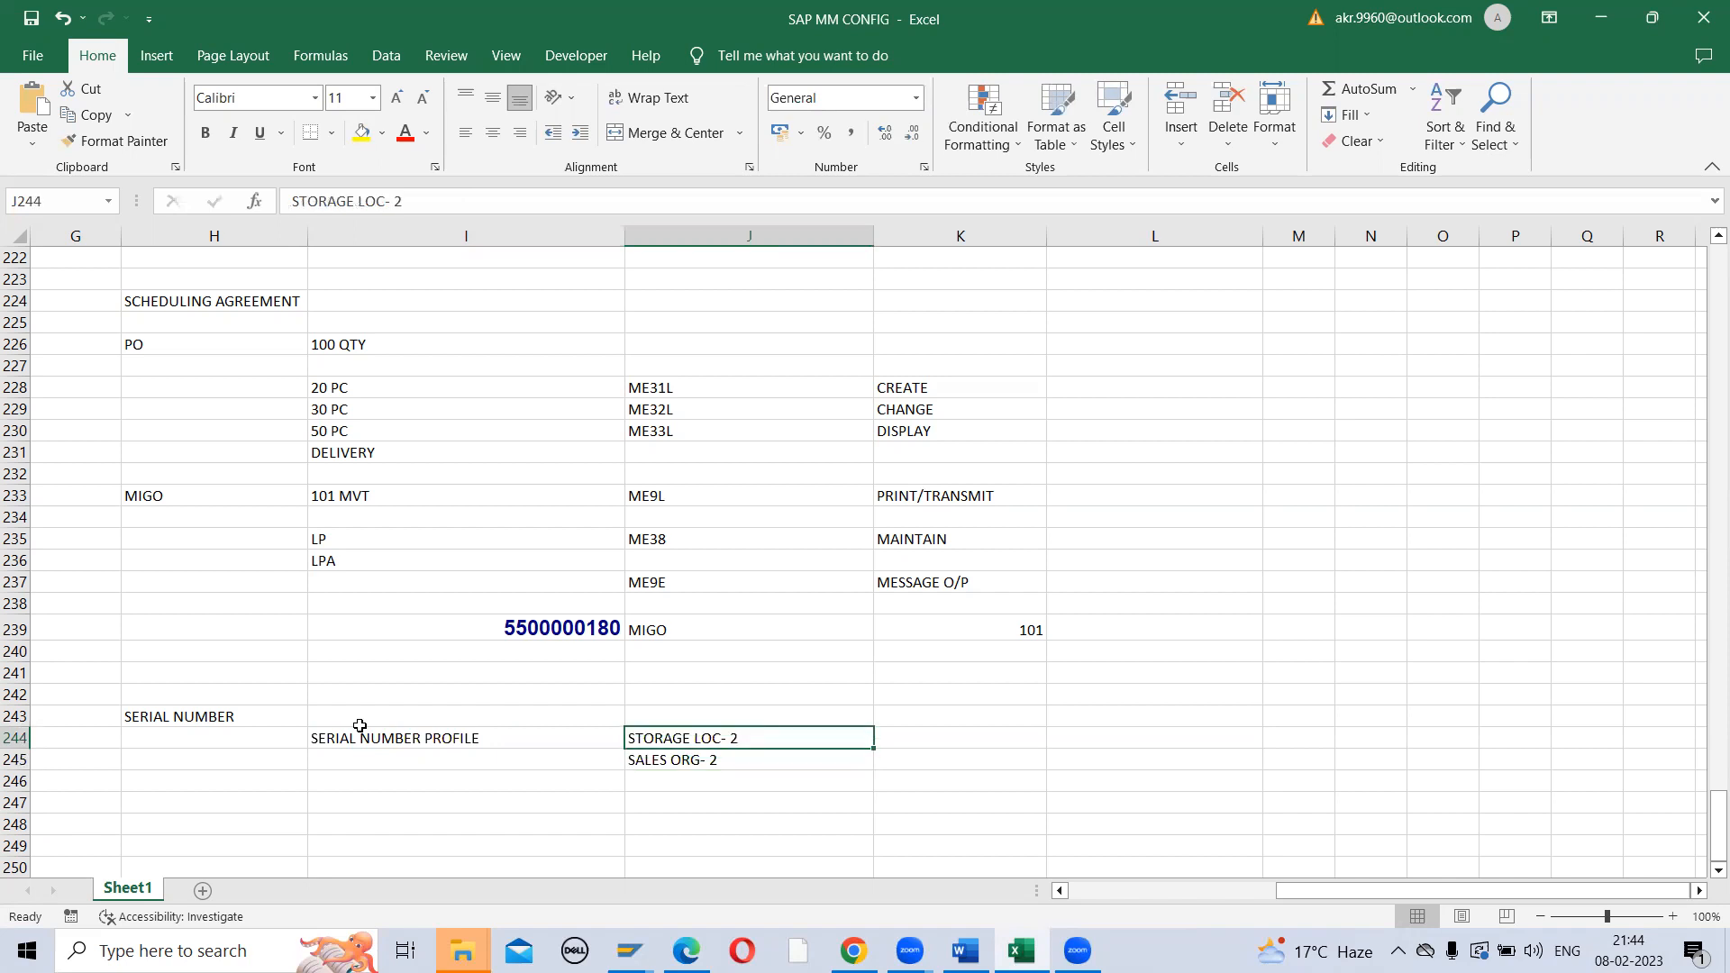
{"action": "key", "text": "Down"}
{"action": "key", "text": "Up"}
{"action": "key", "text": "Up"}
{"action": "key", "text": "Down"}
{"action": "key", "text": "Left"}
{"action": "key", "text": "Down"}
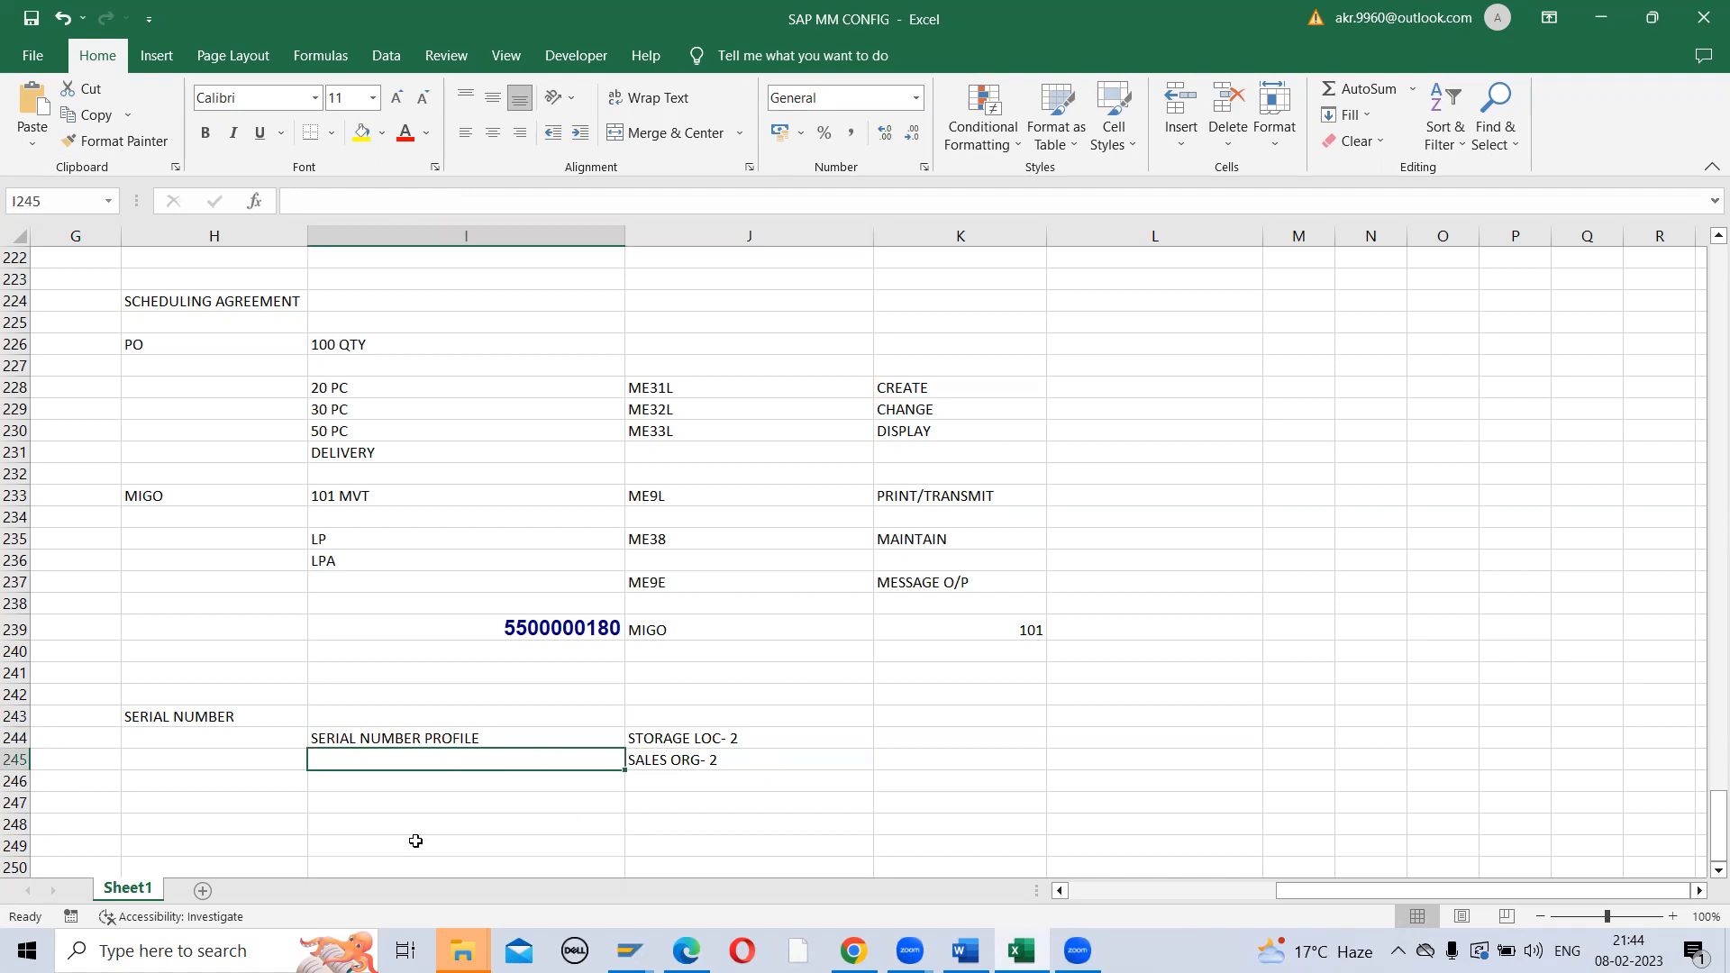
{"action": "scroll", "coordinate": [416, 841], "scroll_direction": "down", "scroll_amount": 4}
{"action": "left_click", "coordinate": [434, 573]}
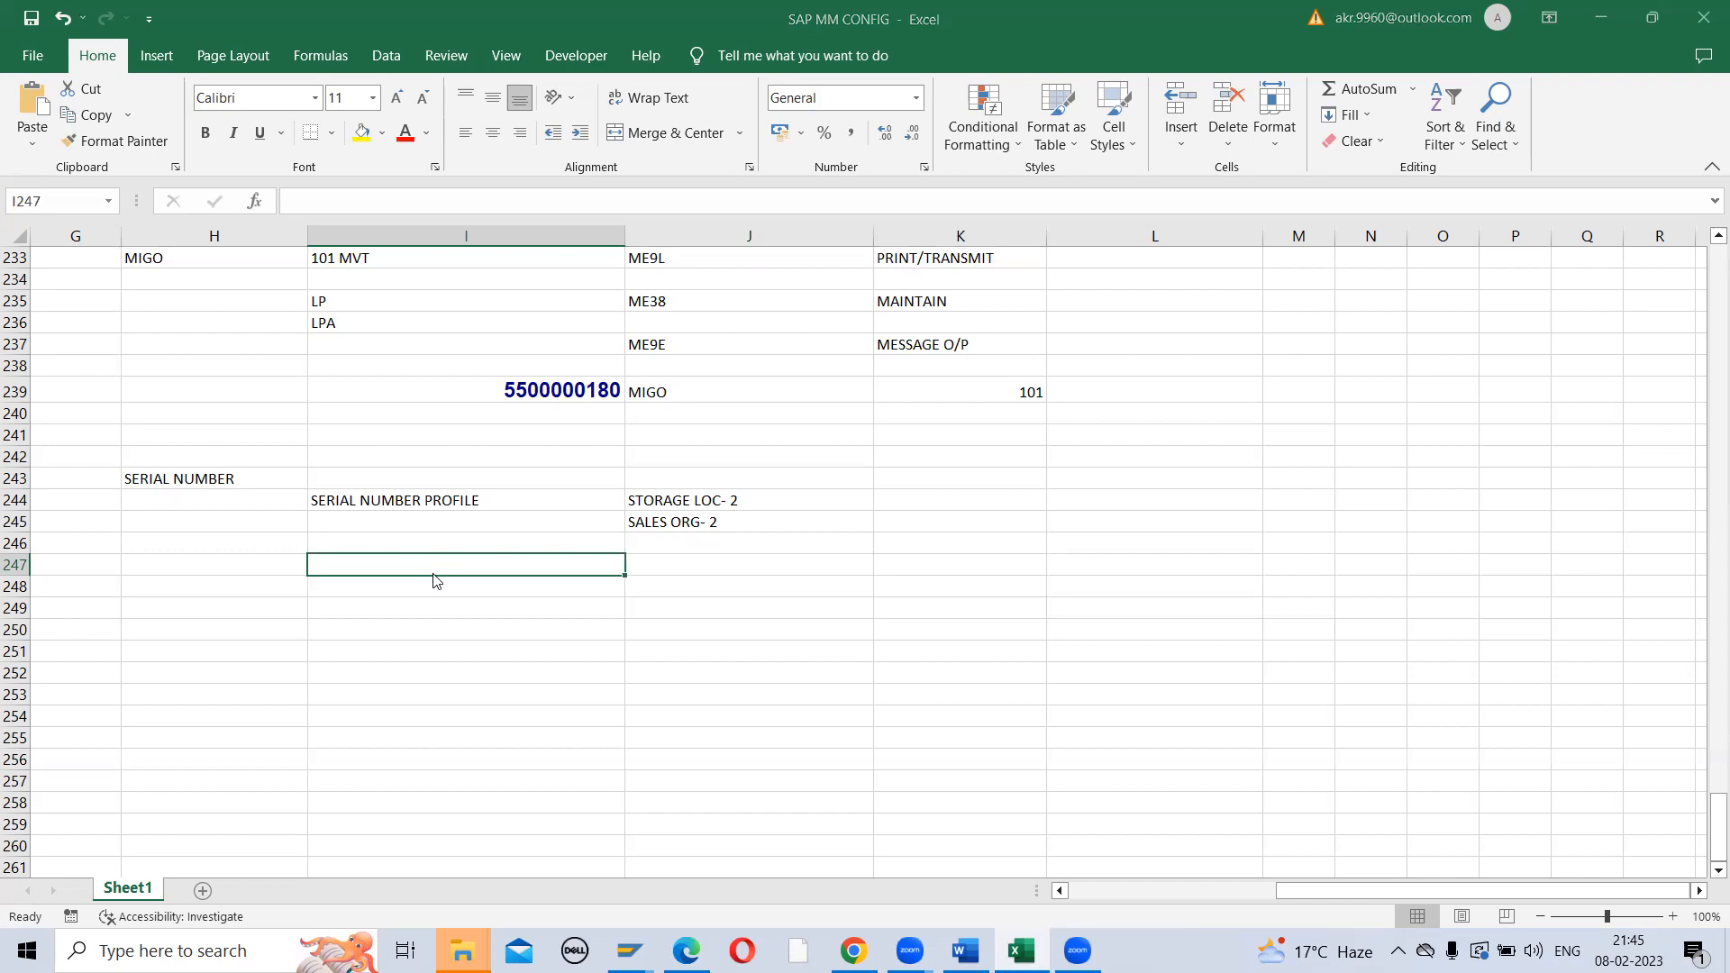
Bring up page 1's Configuration Steps in the SERIAL NO PROFILE CONFIGURATION PDF
{"action": "key", "text": "alt+Tab"}
{"action": "scroll", "coordinate": [433, 578], "scroll_direction": "up", "scroll_amount": 15}
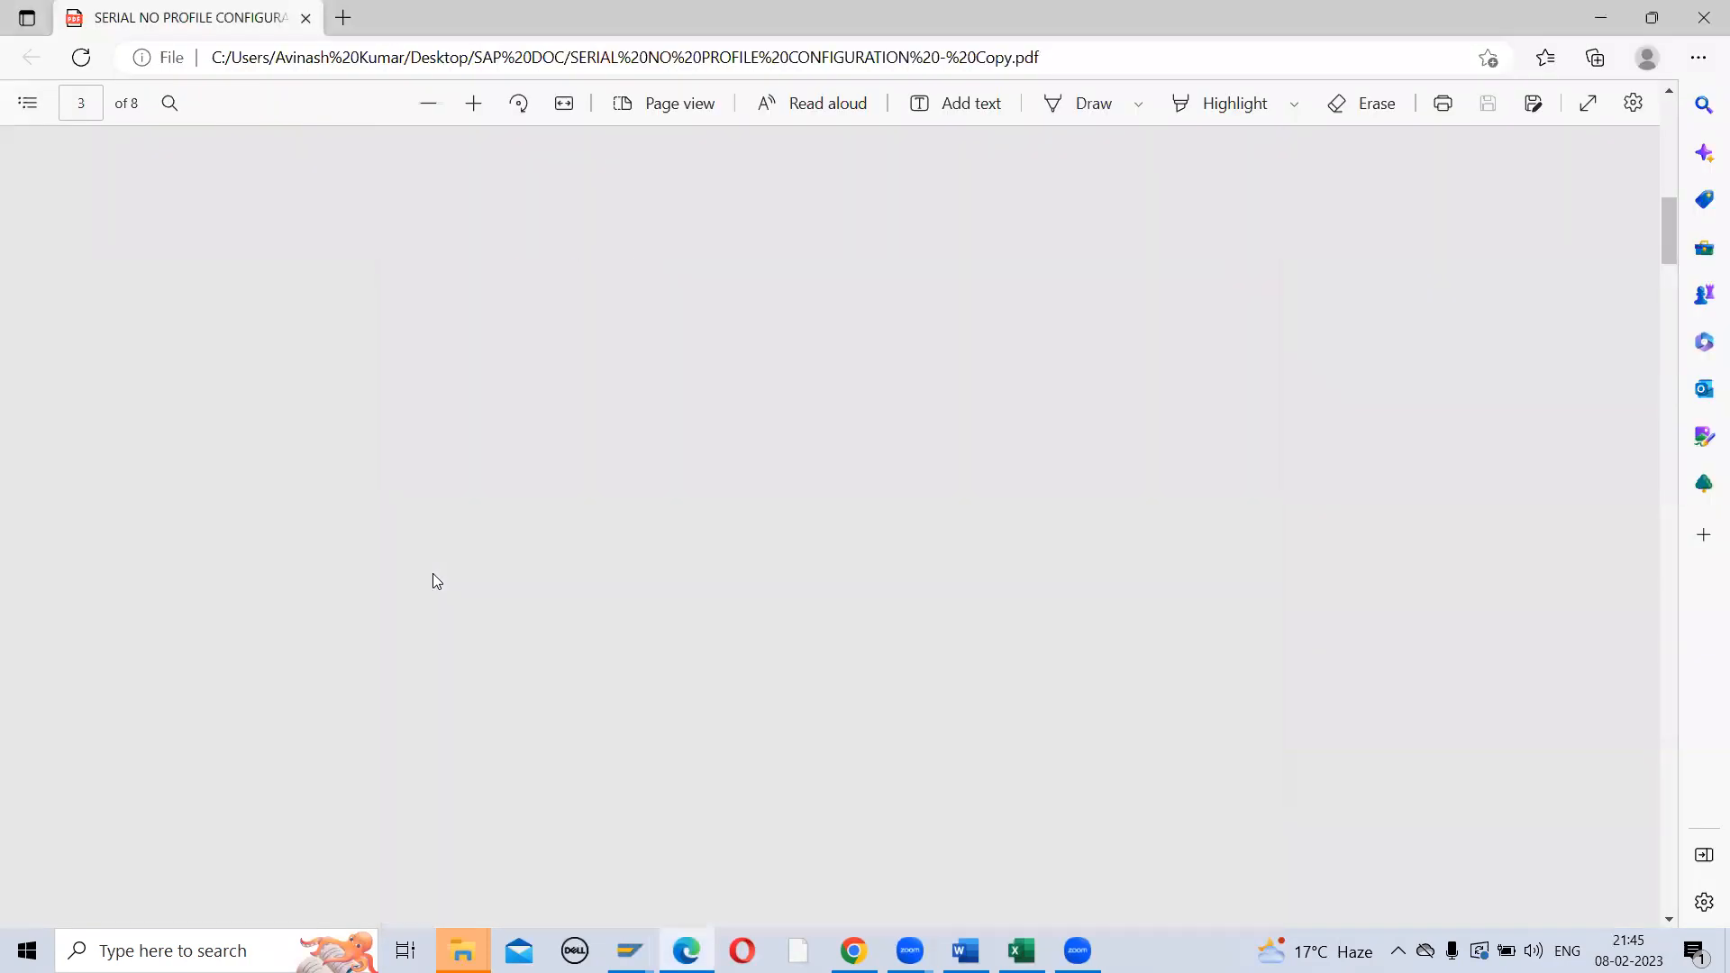
{"action": "scroll", "coordinate": [696, 553], "scroll_direction": "down", "scroll_amount": 5}
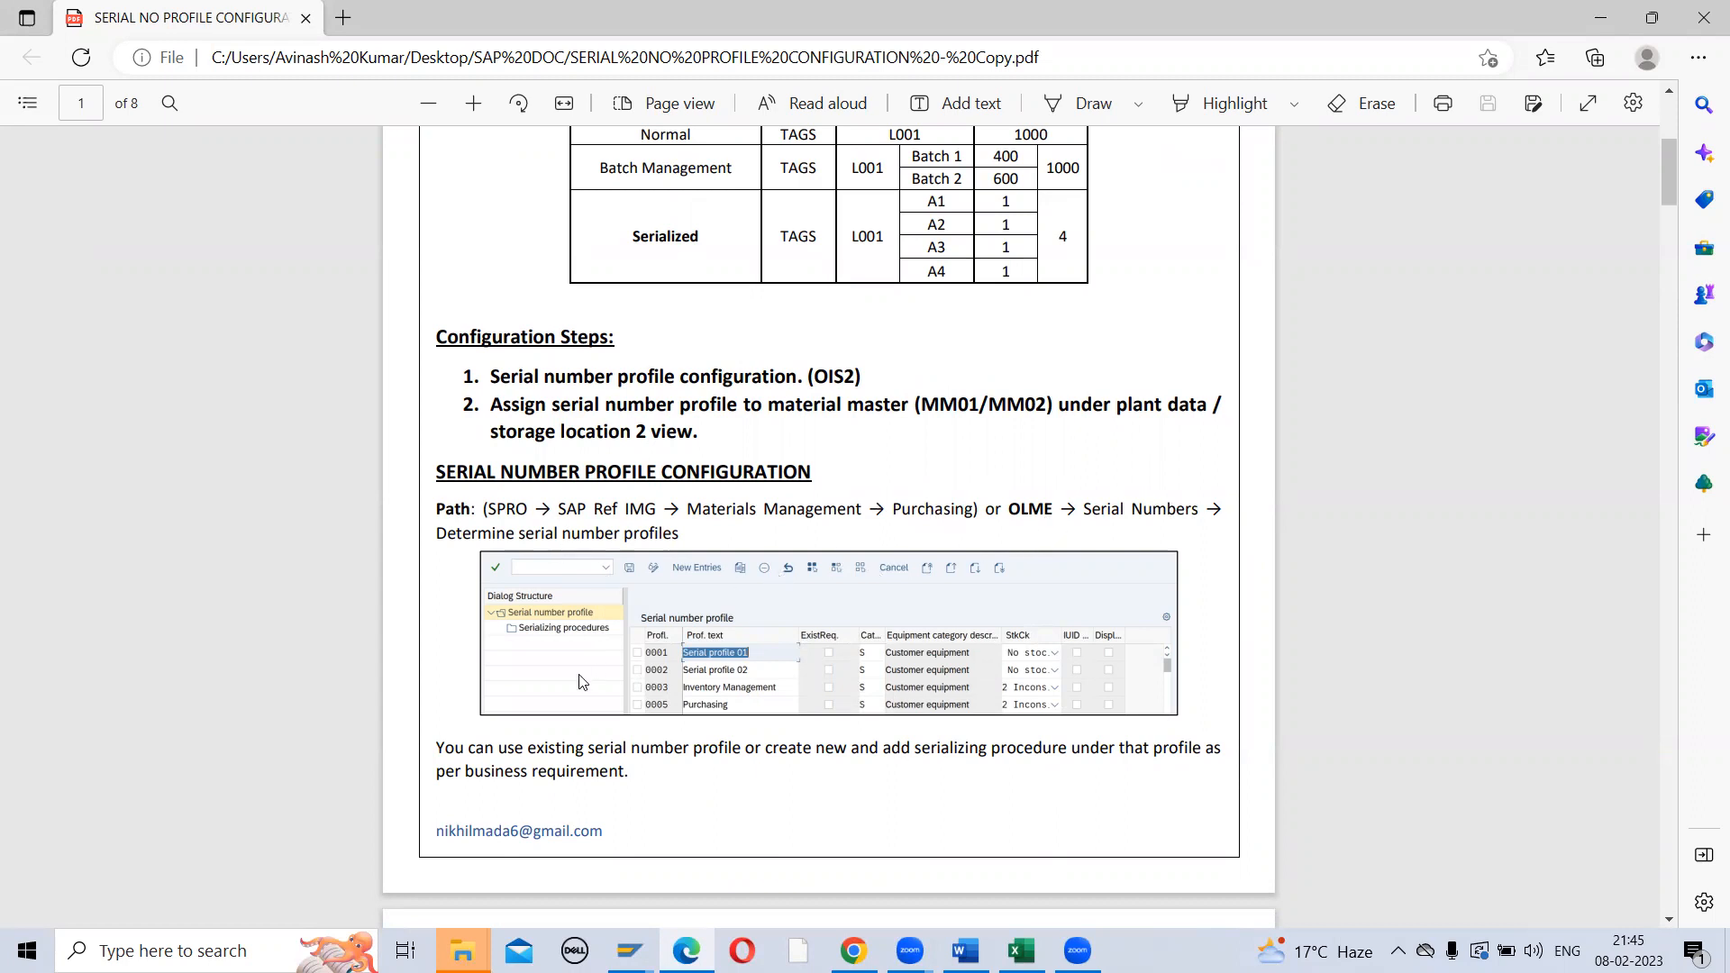
{"action": "key", "text": "alt+Tab"}
{"action": "key", "text": "alt+Tab"}
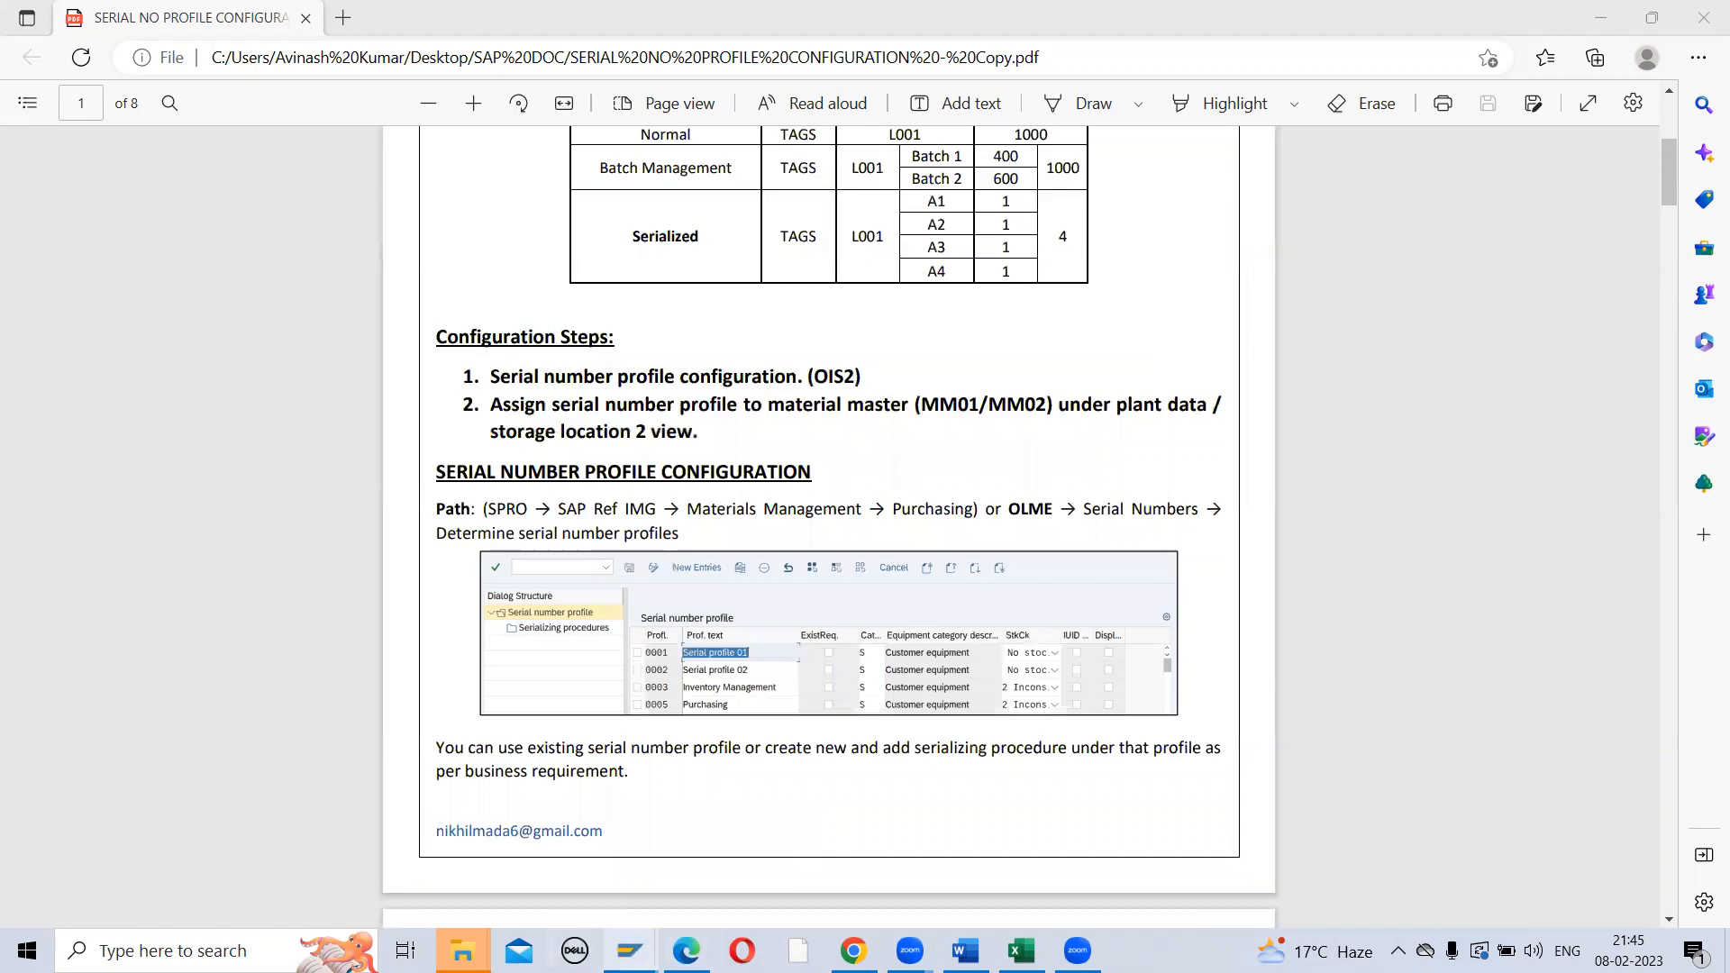
Run /NMIGO in SAP and decline the detailed error description
{"action": "left_click", "coordinate": [725, 860]}
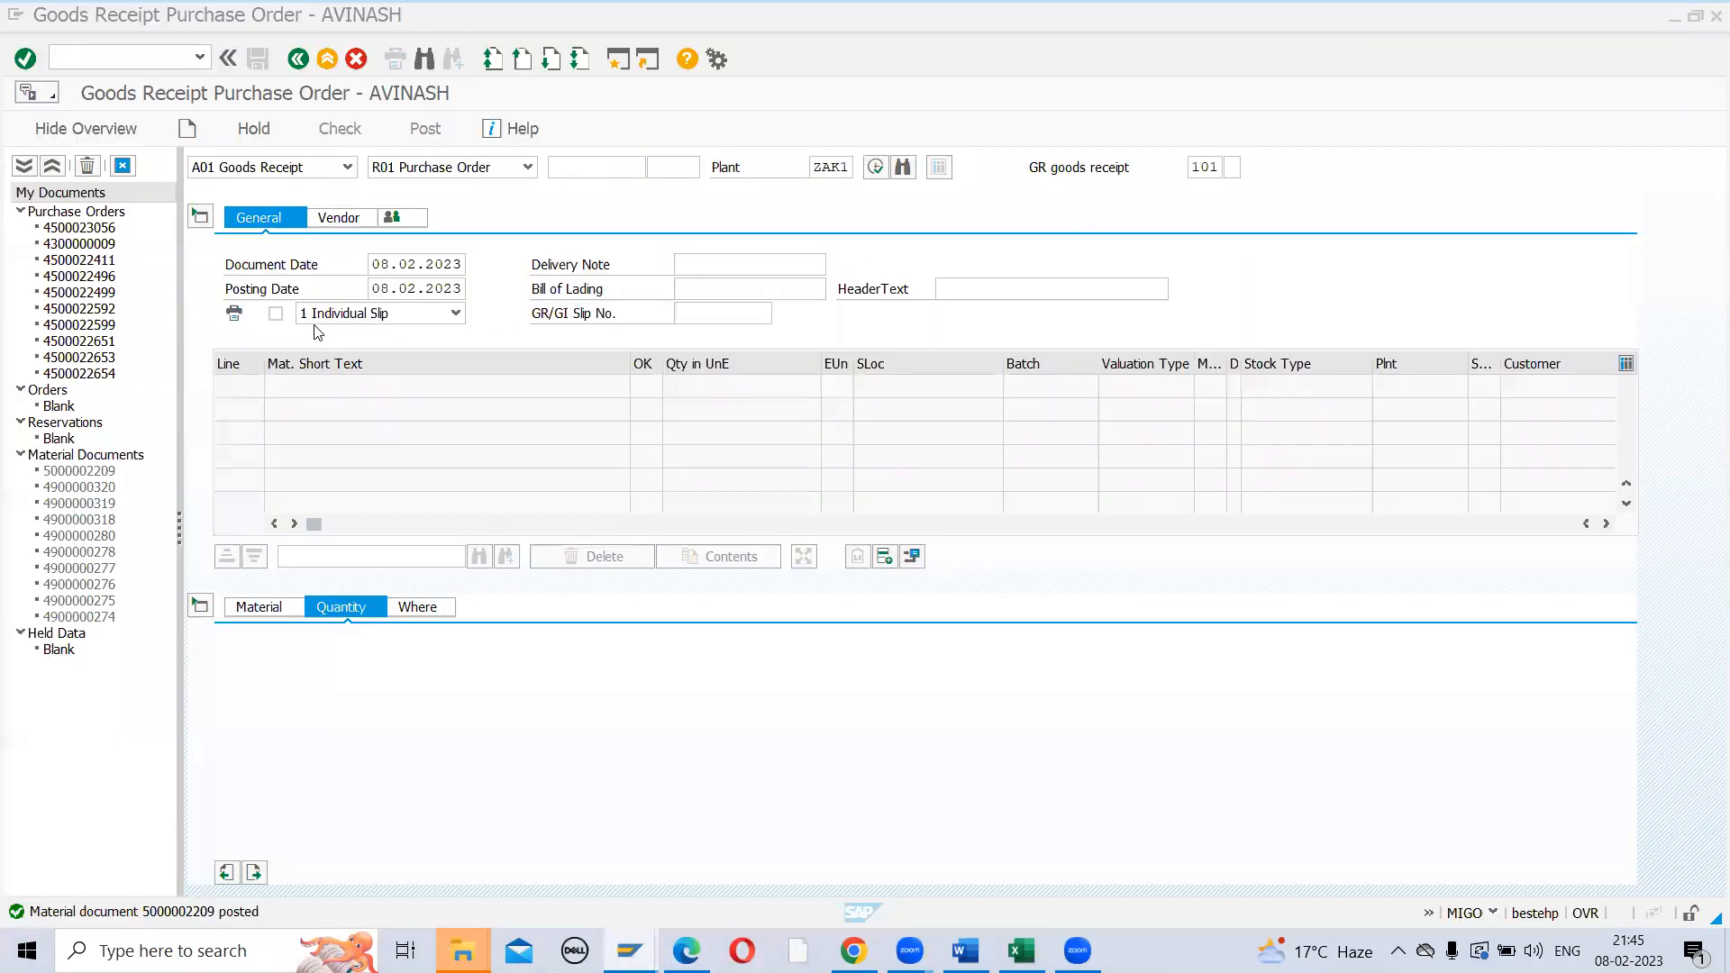
{"action": "left_click", "coordinate": [98, 57]}
{"action": "type", "text": "/"}
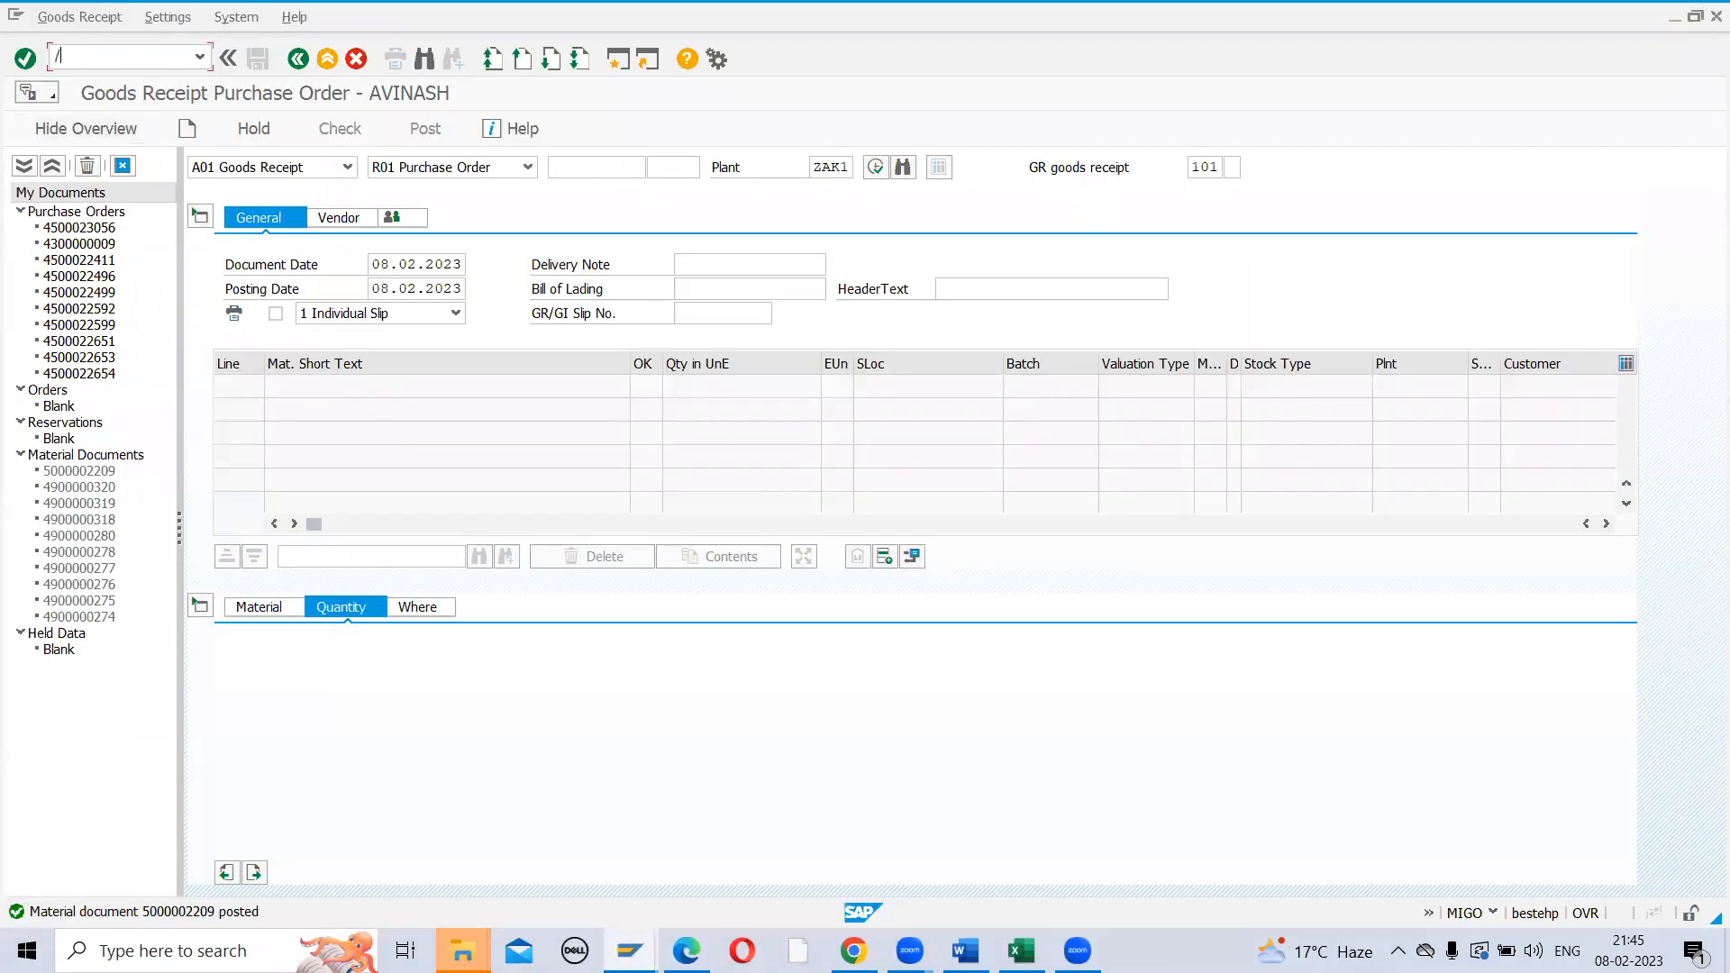
{"action": "type", "text": "NMIGO"}
{"action": "key", "text": "Return"}
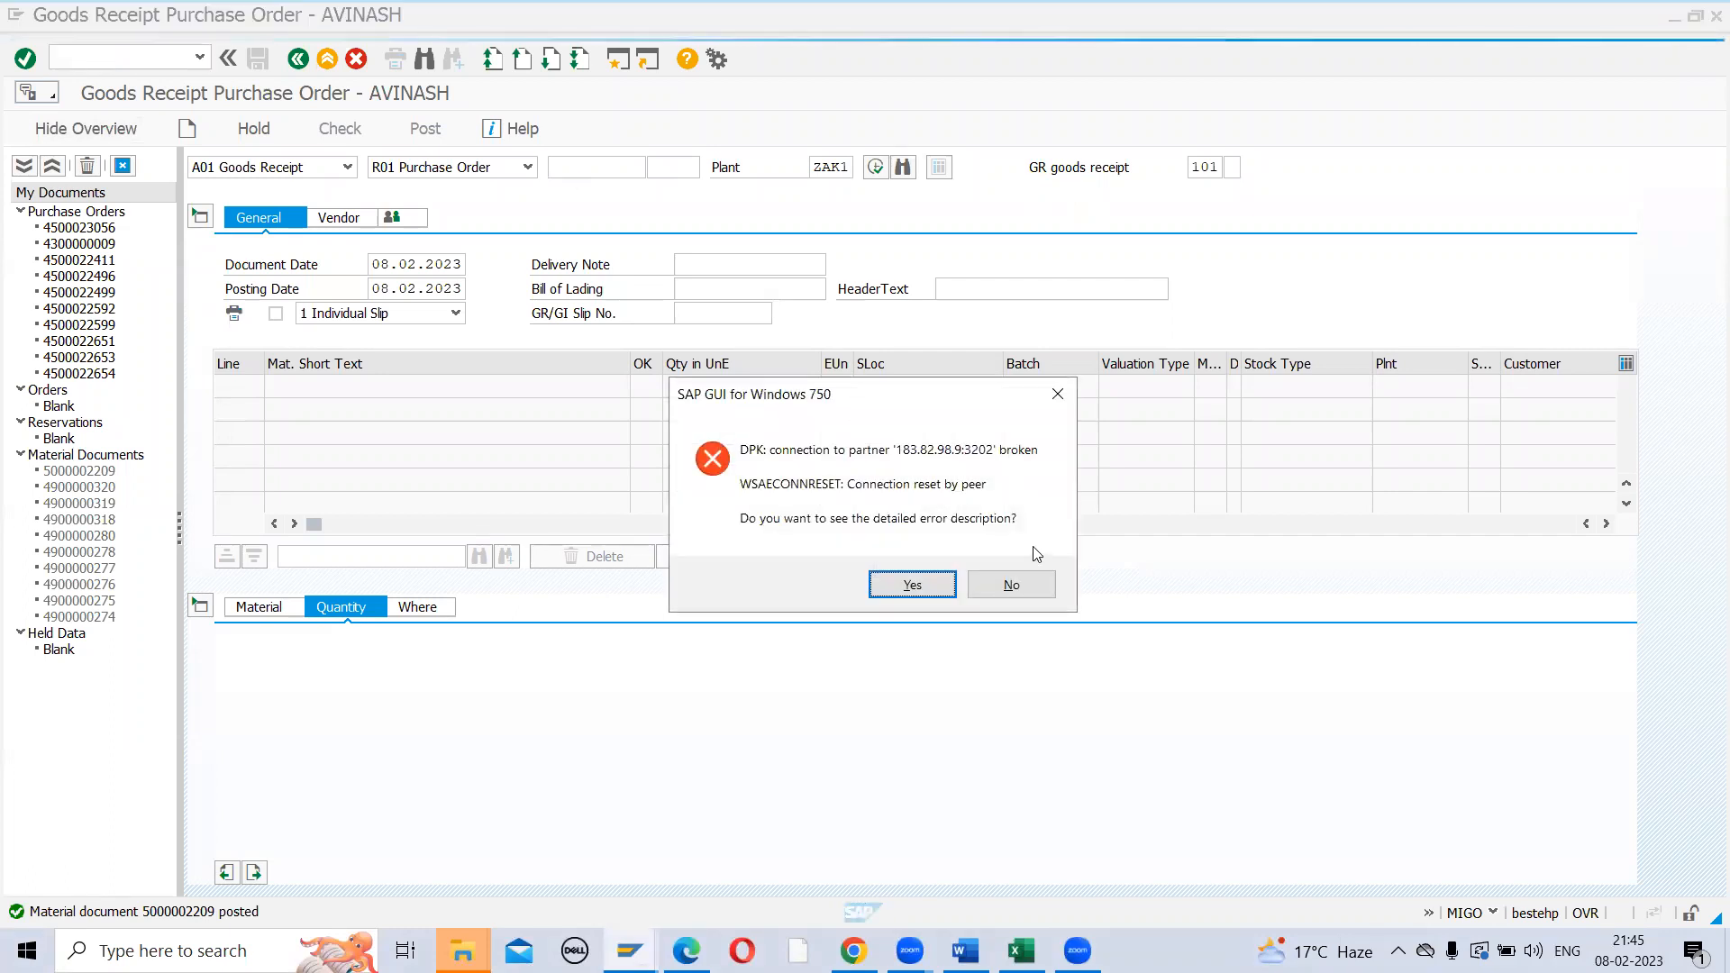
{"action": "left_click", "coordinate": [1012, 587]}
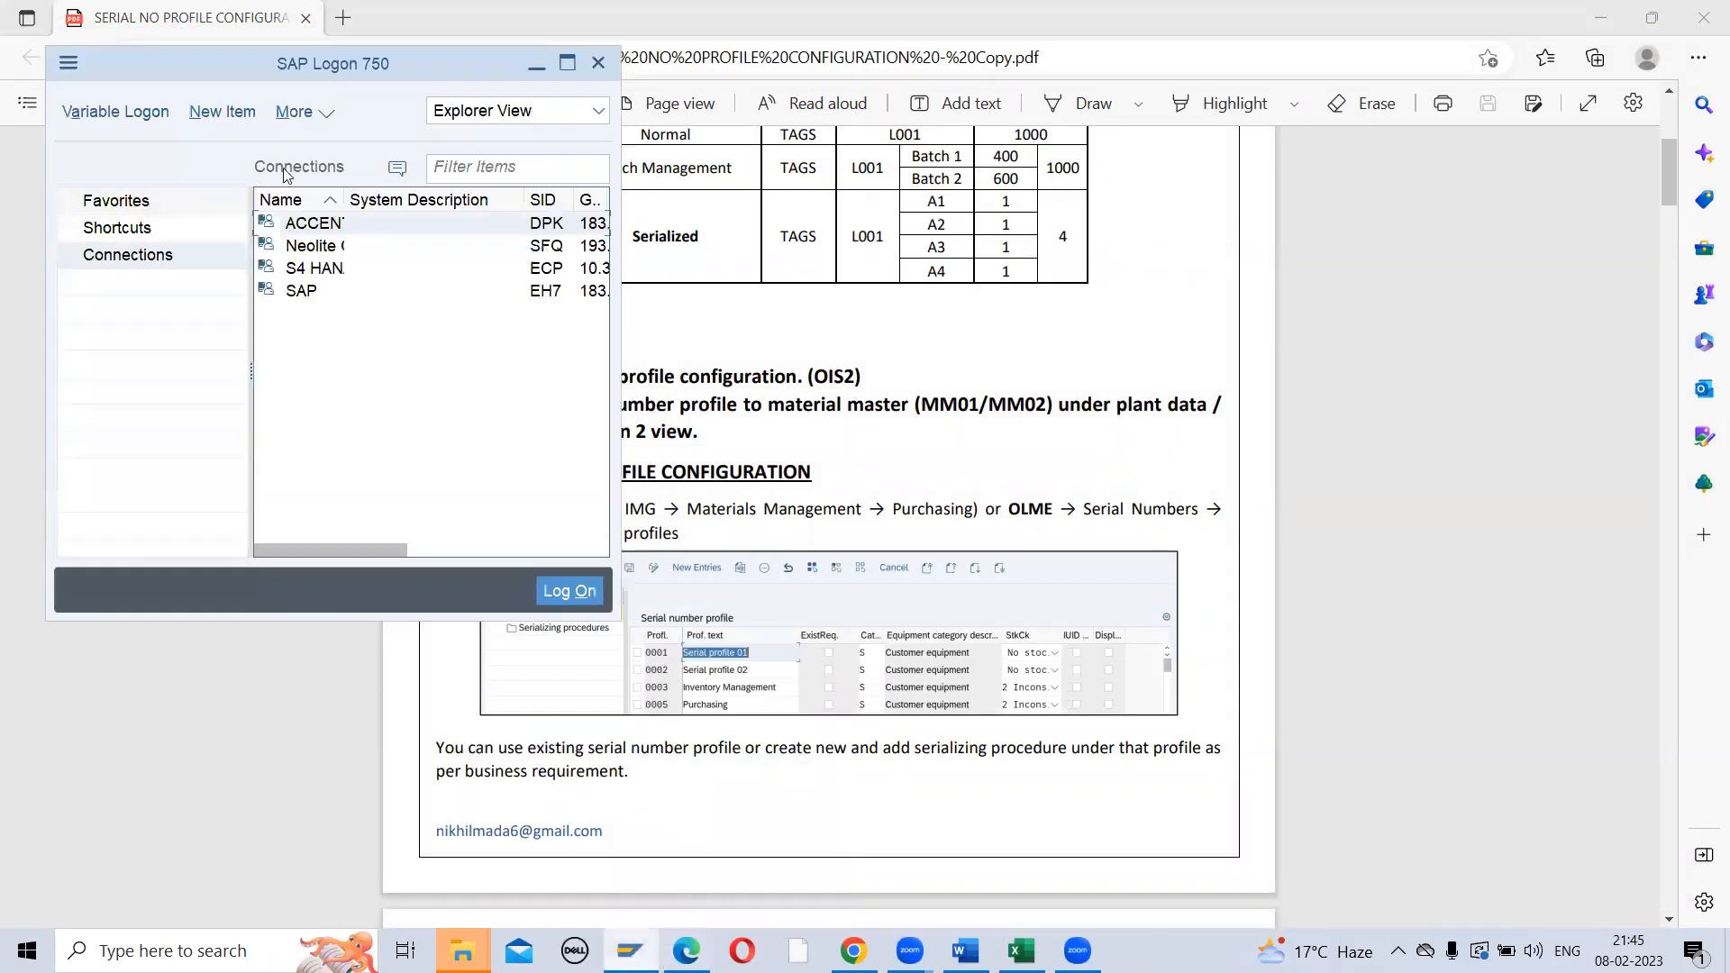
Log back on to the first SAP system, entering the user password and ending other logons
{"action": "double_click", "coordinate": [304, 221]}
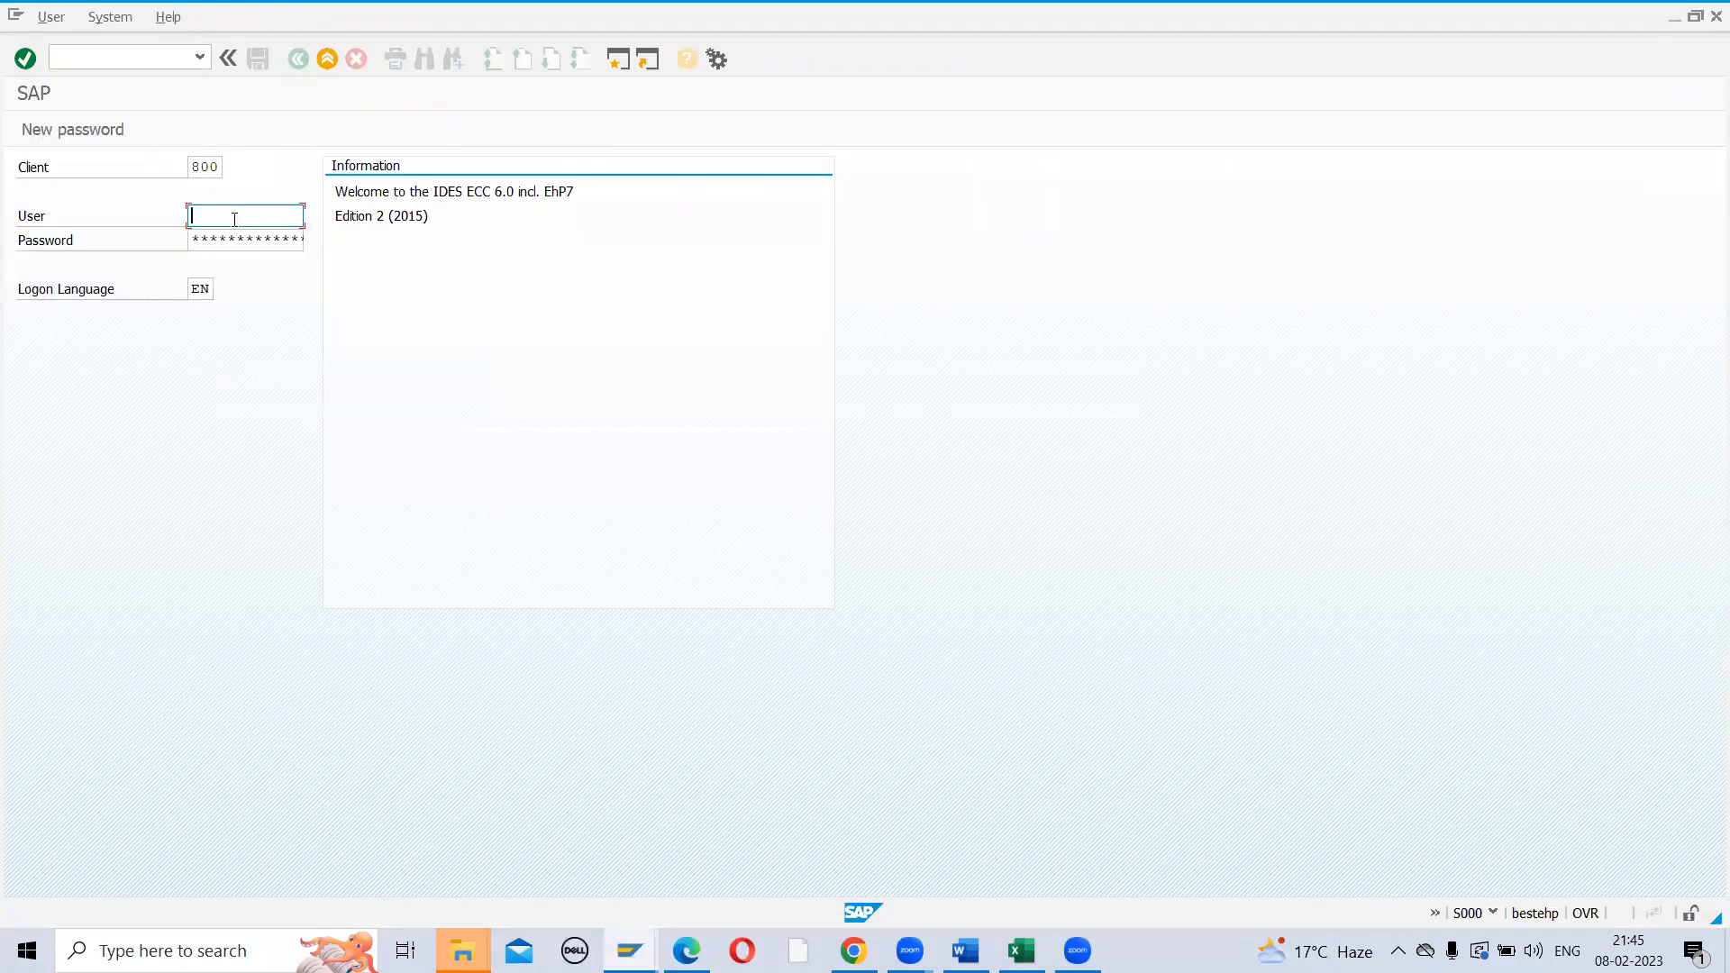
{"action": "type", "text": "a"}
{"action": "key", "text": "Down"}
{"action": "key", "text": "Tab"}
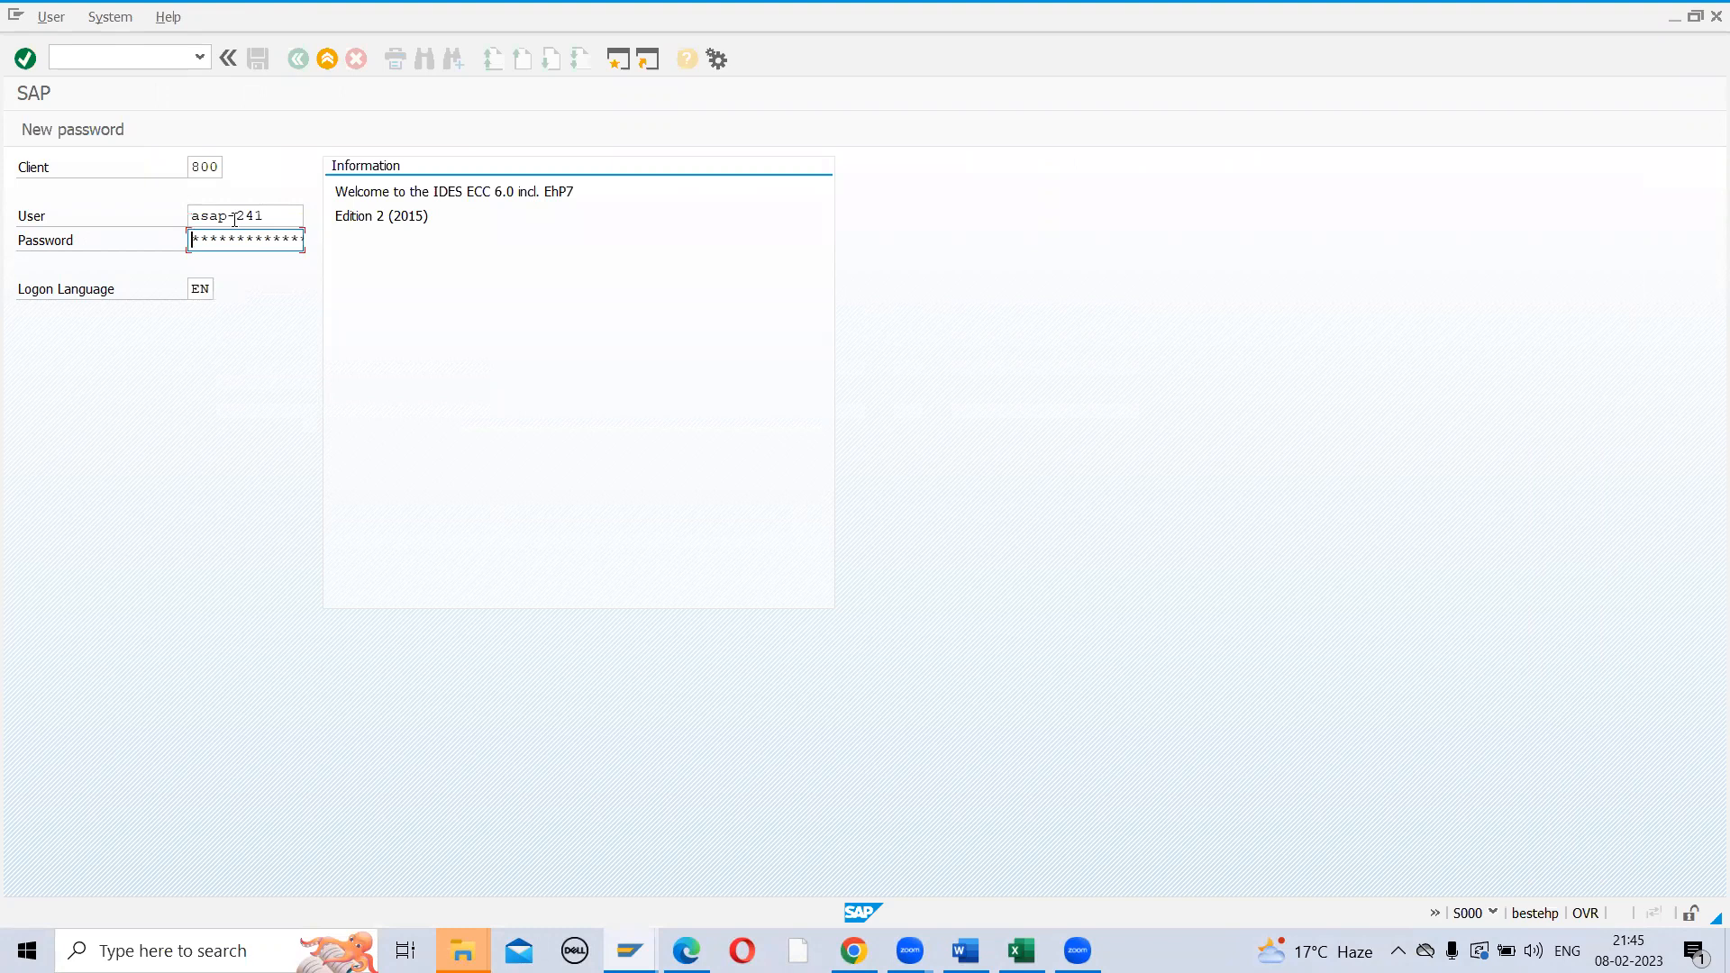
{"action": "type", "text": "********"}
{"action": "key", "text": "Return"}
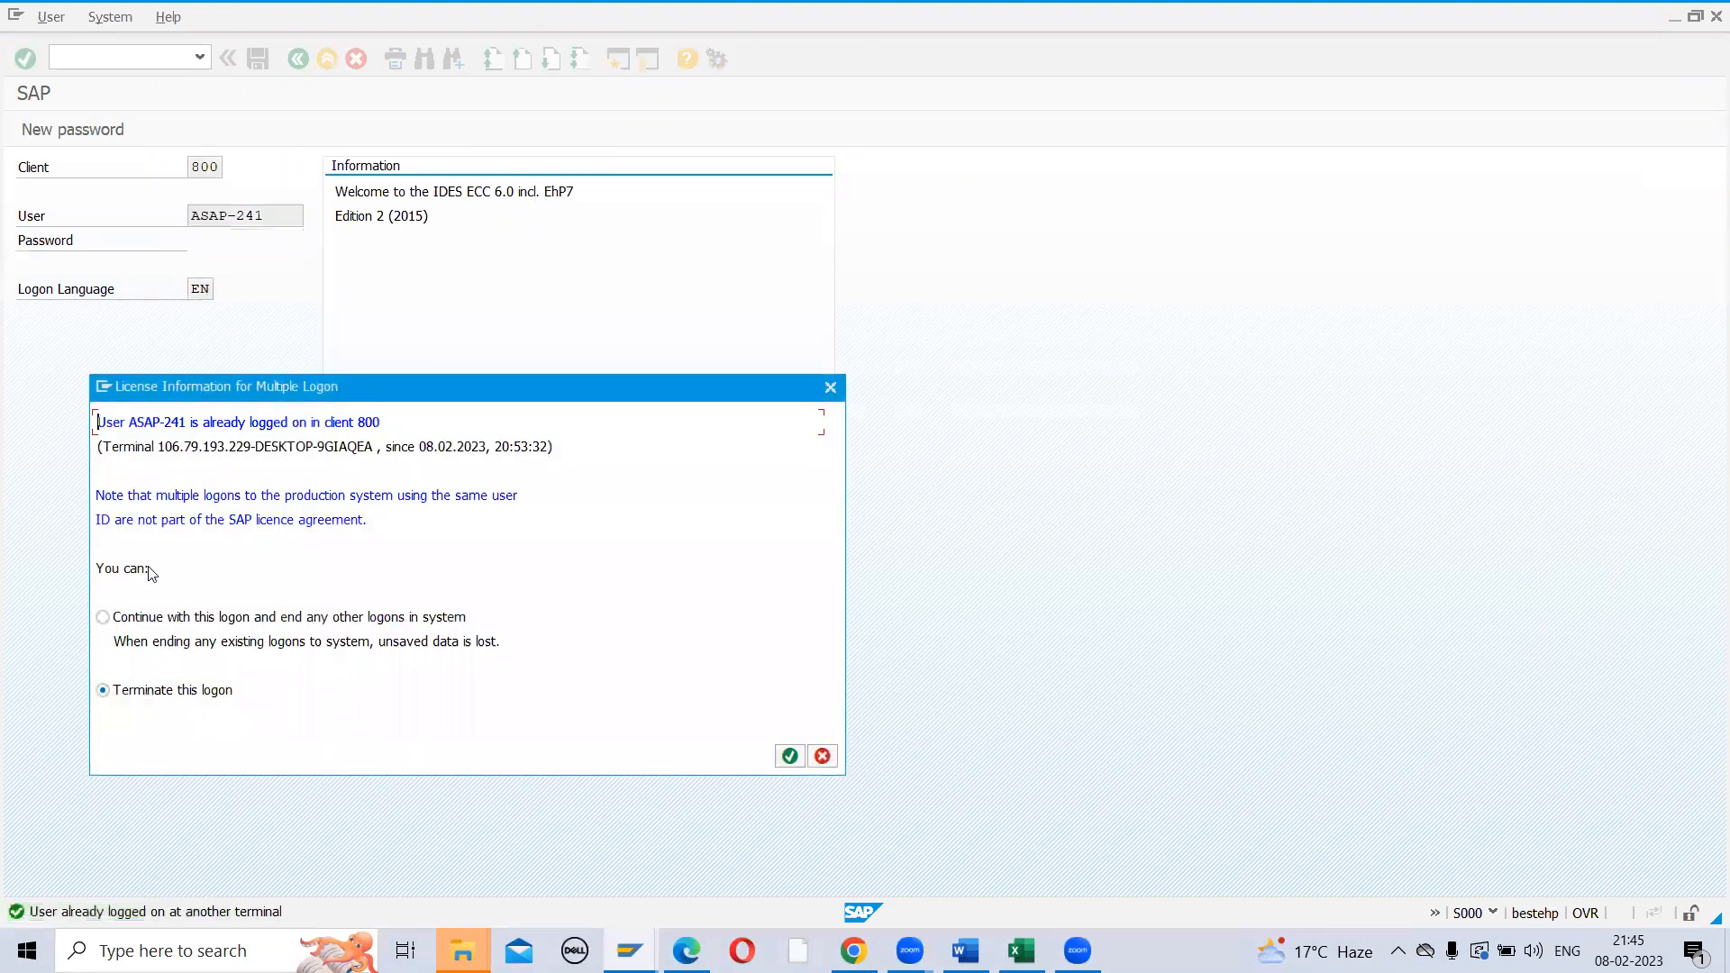
{"action": "left_click", "coordinate": [102, 618]}
{"action": "key", "text": "Return"}
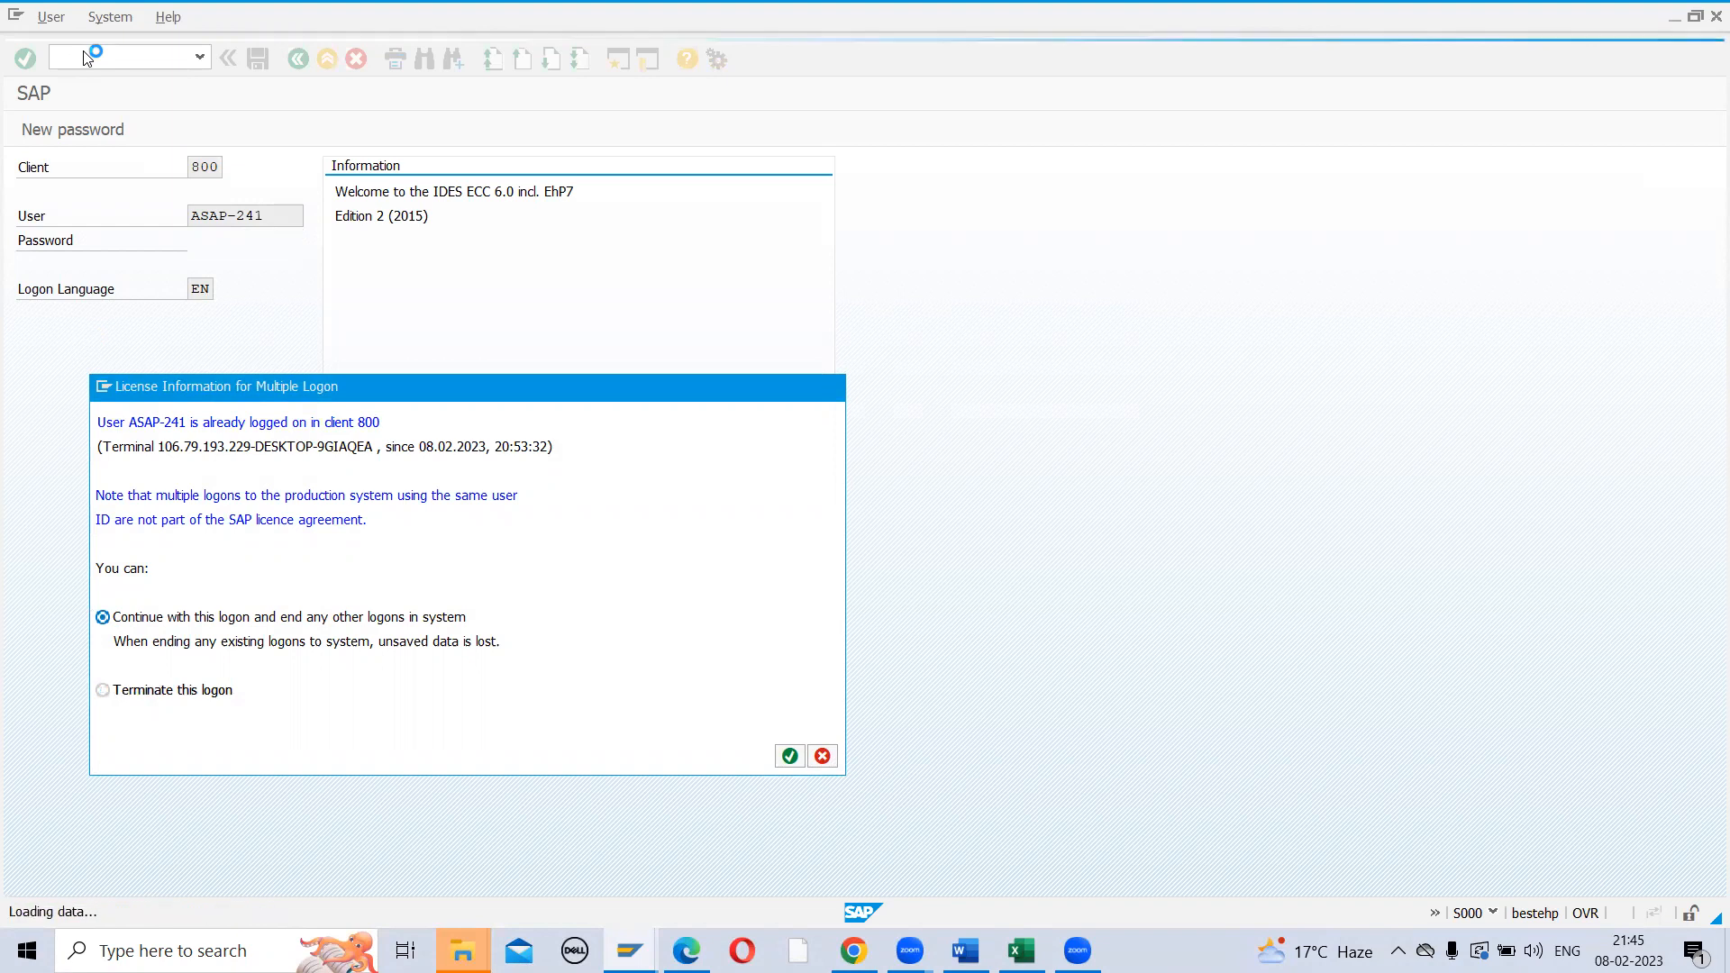
Run OLME, expand Serial Numbers and execute Determine Serial Number Profiles
{"action": "type", "text": "olme"}
{"action": "key", "text": "Return"}
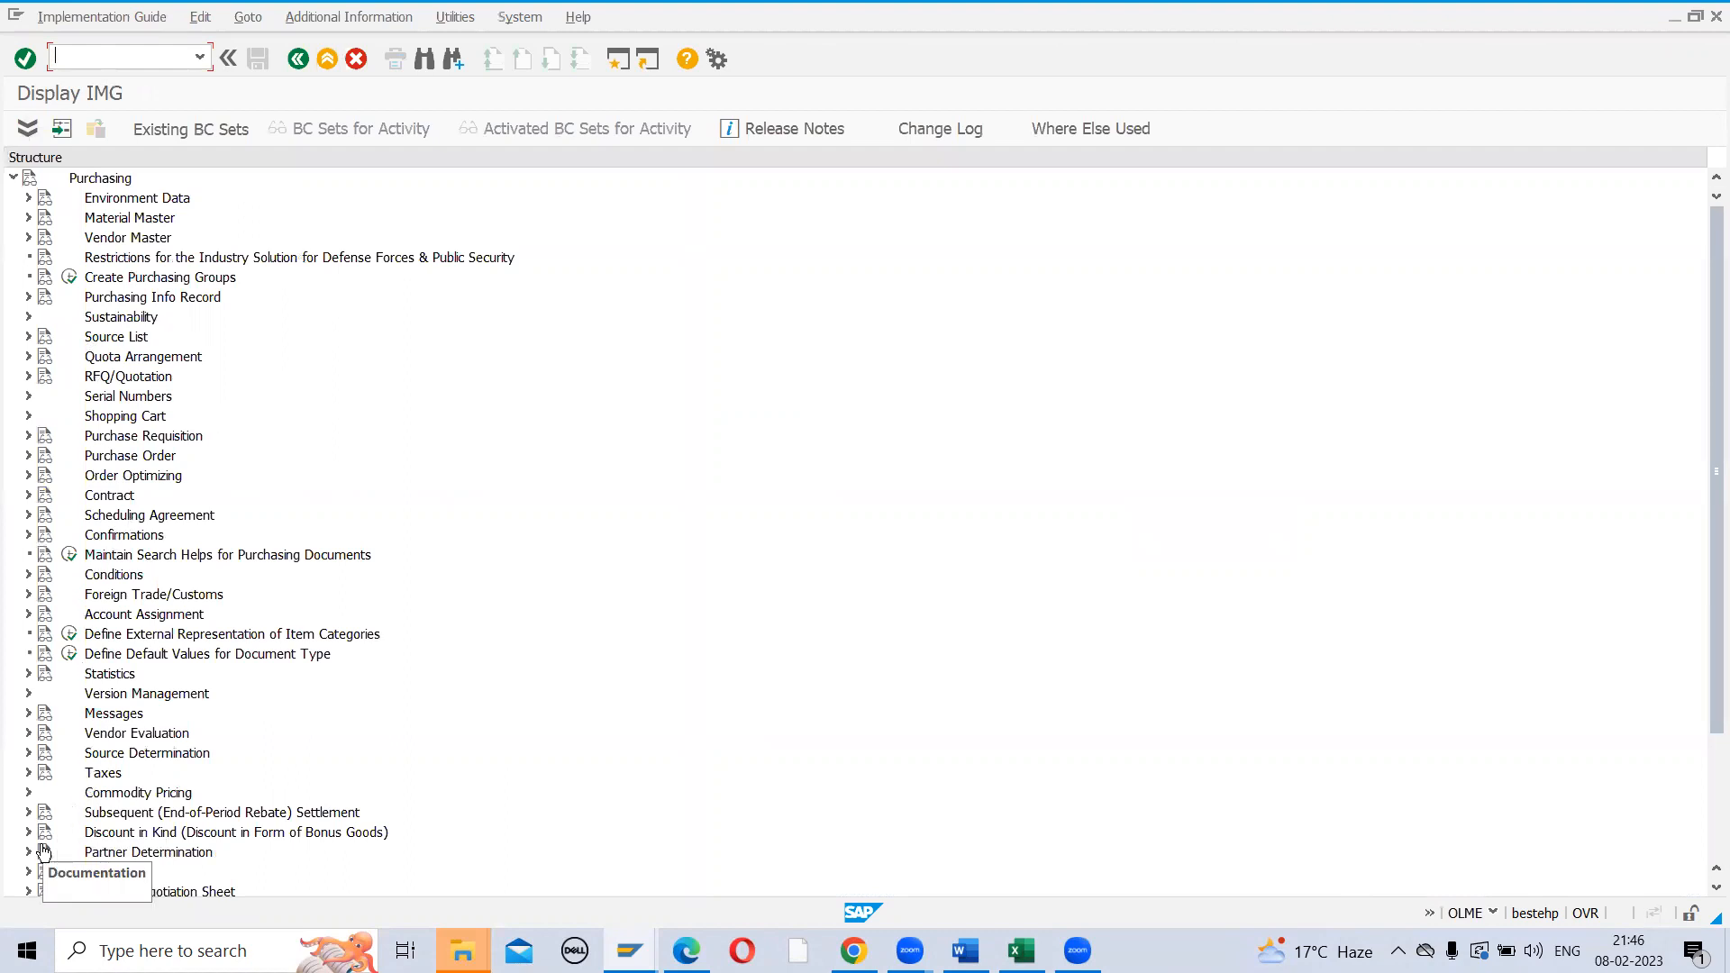
{"action": "left_click", "coordinate": [28, 397]}
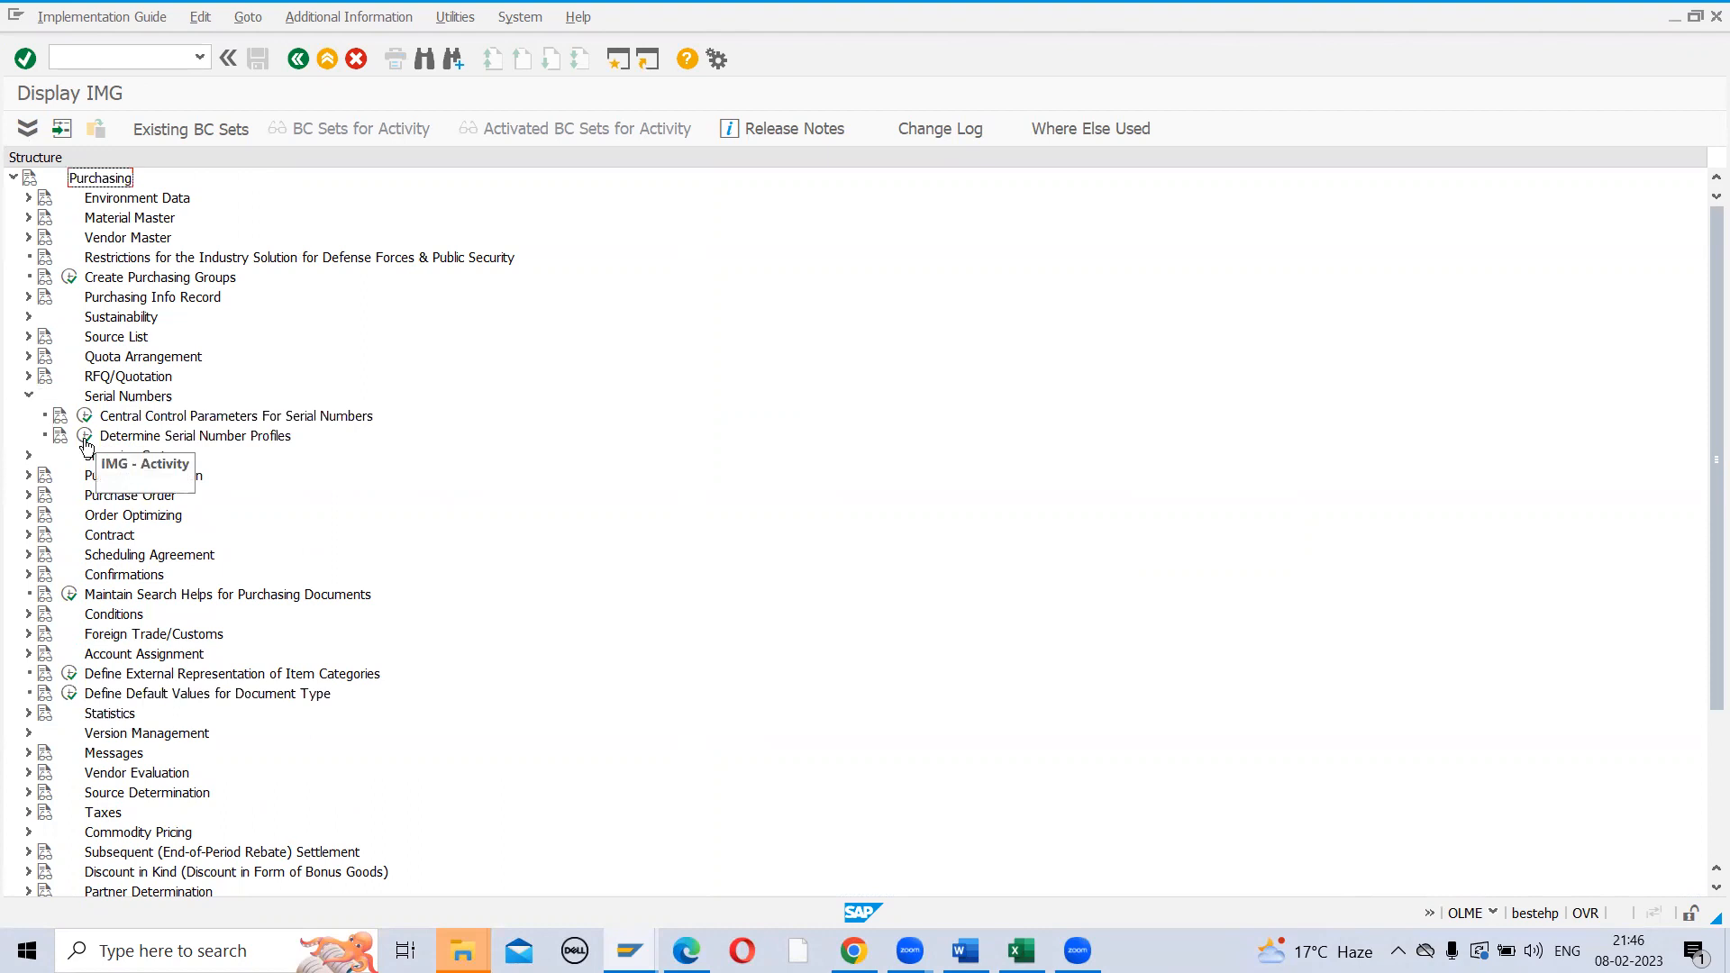
{"action": "left_click", "coordinate": [85, 437]}
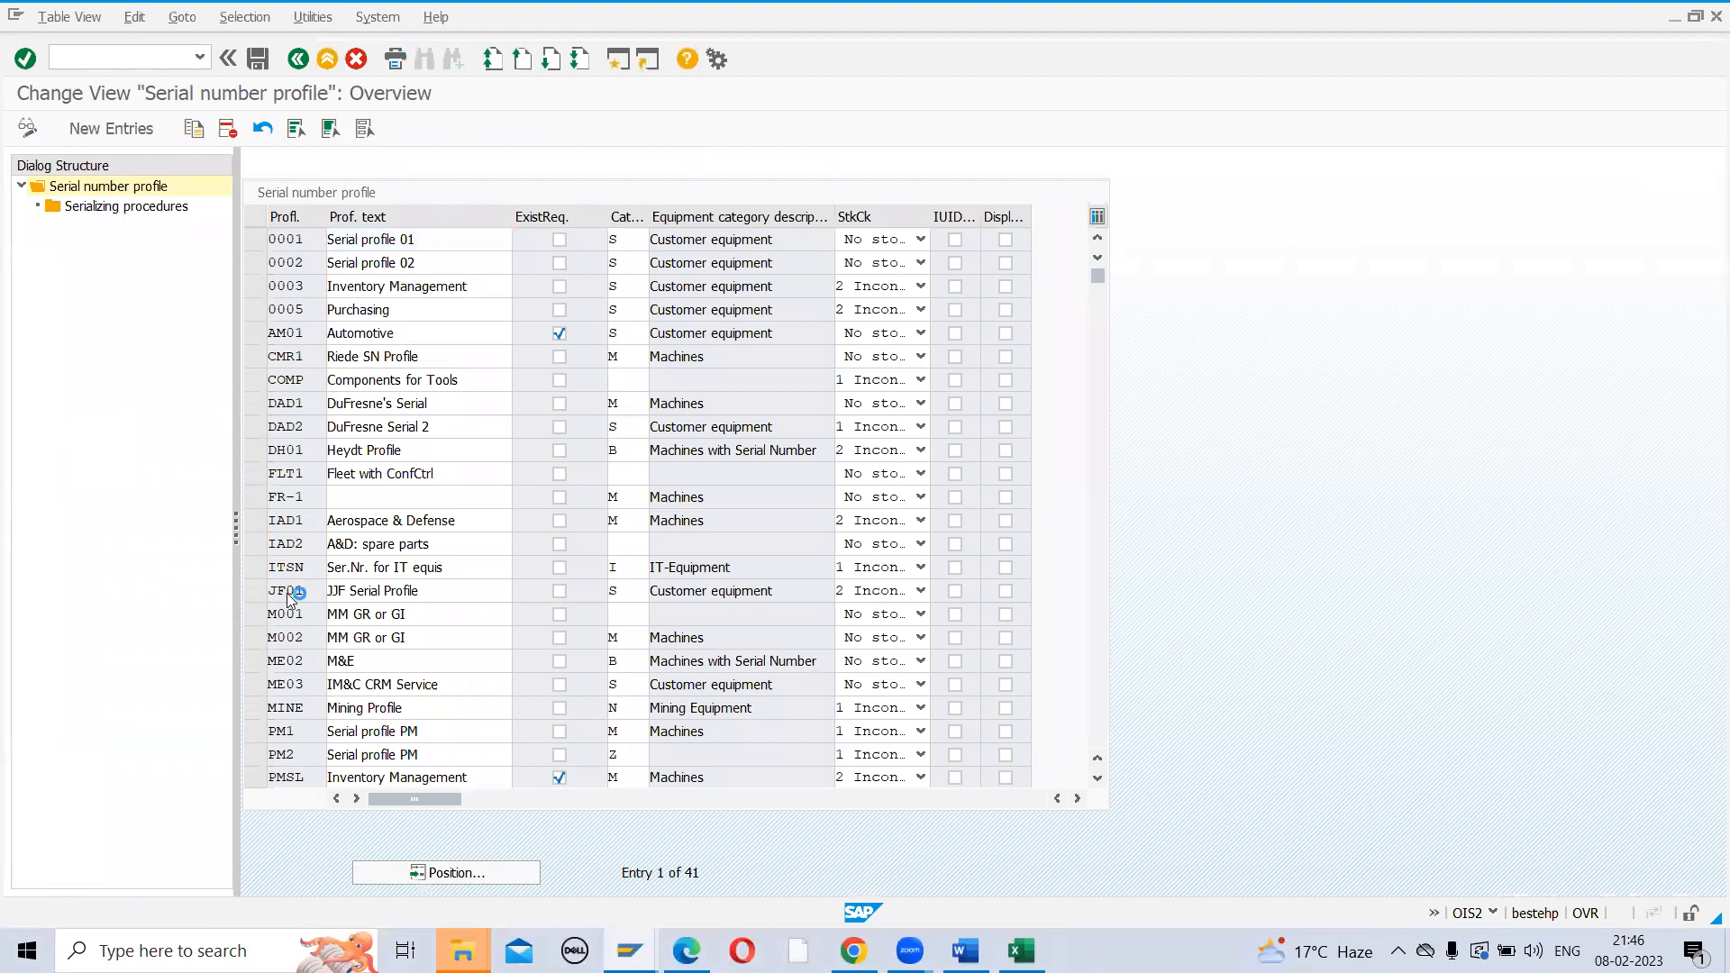
Select profile 0001 'Serial profile 01' and look at its profile text
{"action": "scroll", "coordinate": [288, 592], "scroll_direction": "down", "scroll_amount": 1}
{"action": "scroll", "coordinate": [289, 591], "scroll_direction": "up", "scroll_amount": 1}
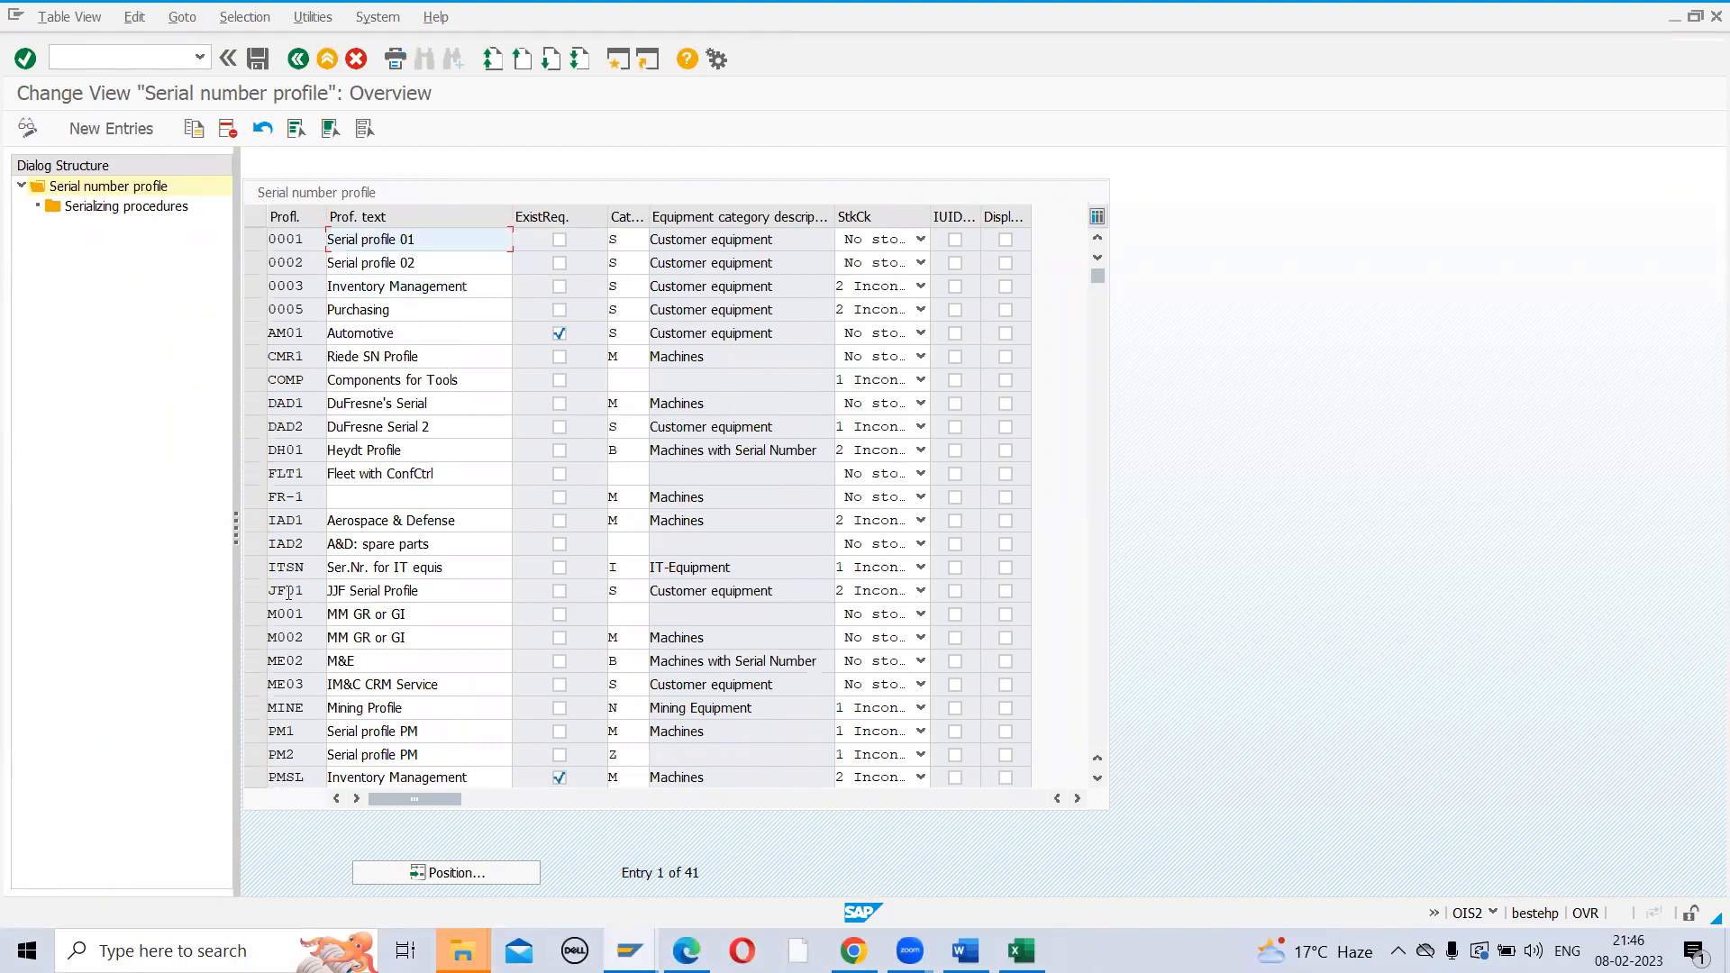
{"action": "left_click", "coordinate": [255, 240]}
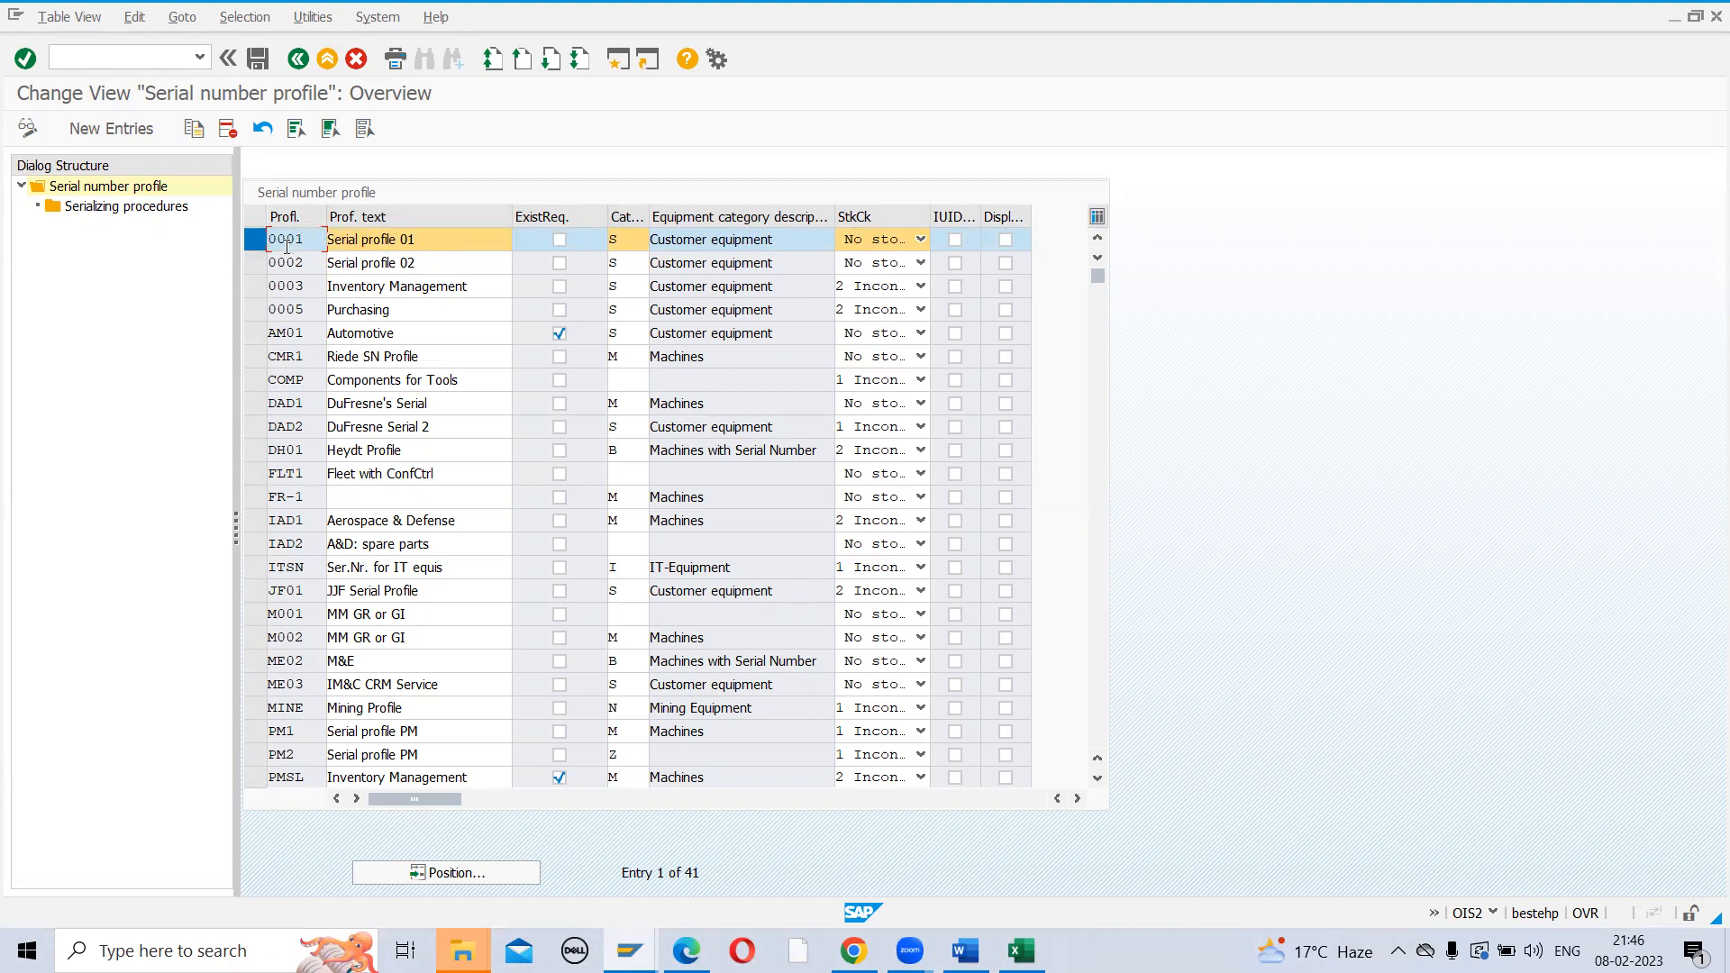
{"action": "left_click", "coordinate": [452, 237]}
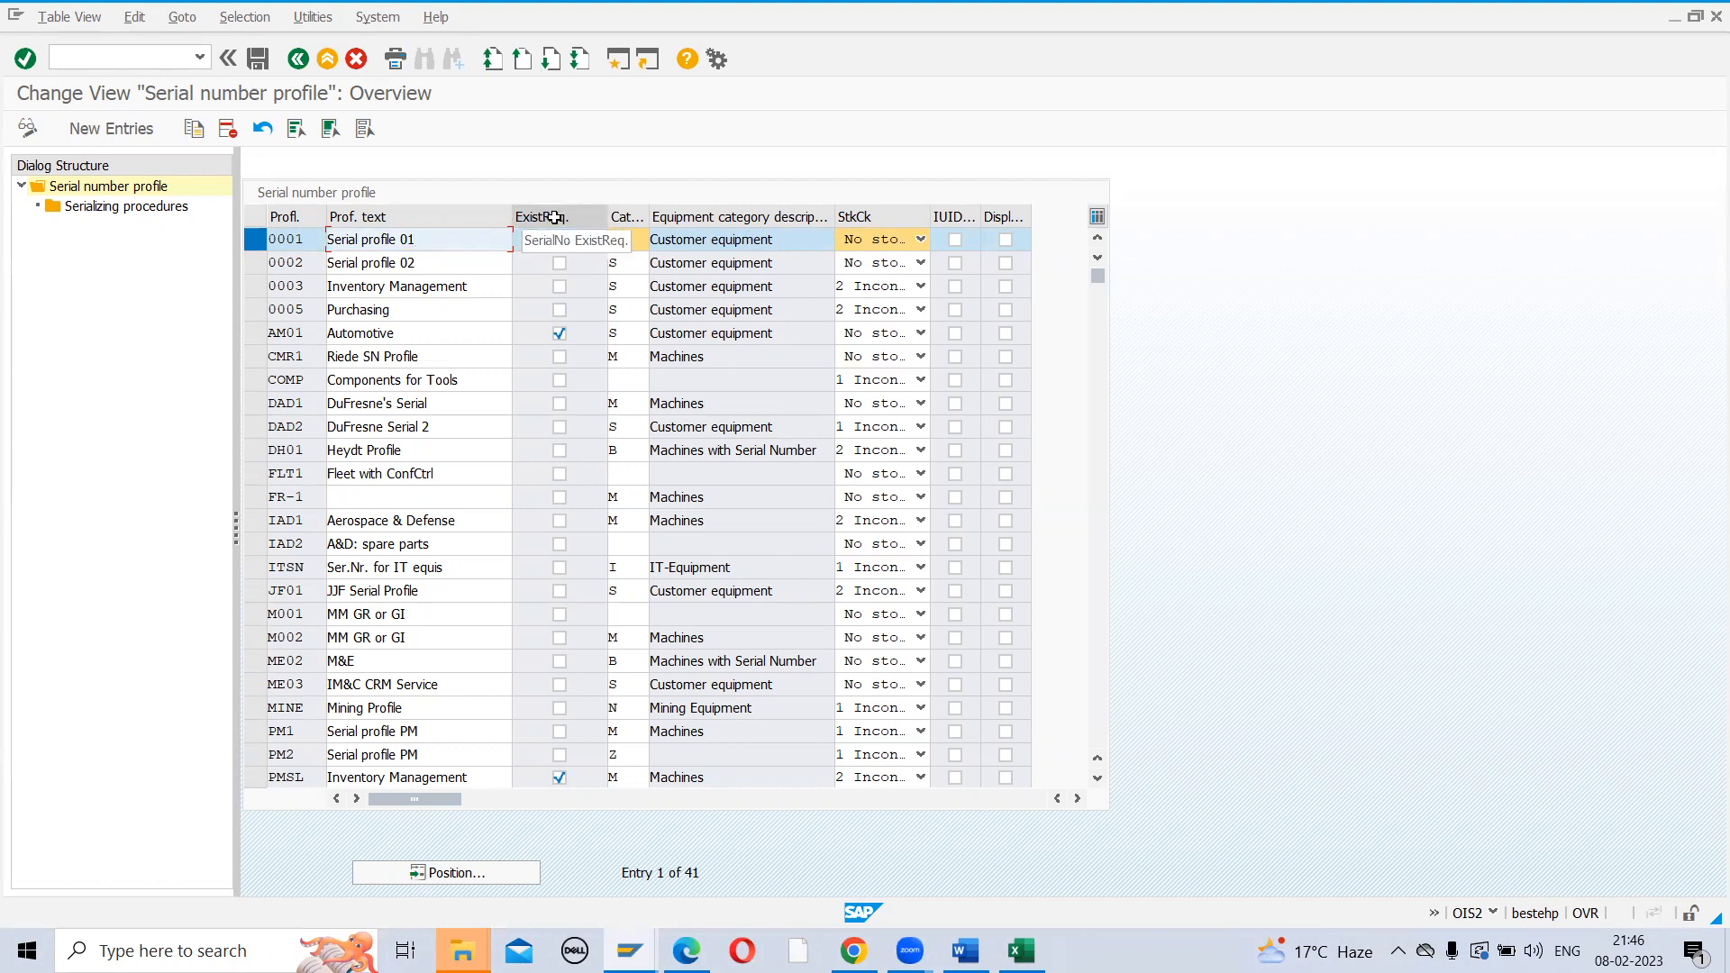
Bring the serial number PDF guide back to the front in Edge
{"action": "key", "text": "alt+Tab"}
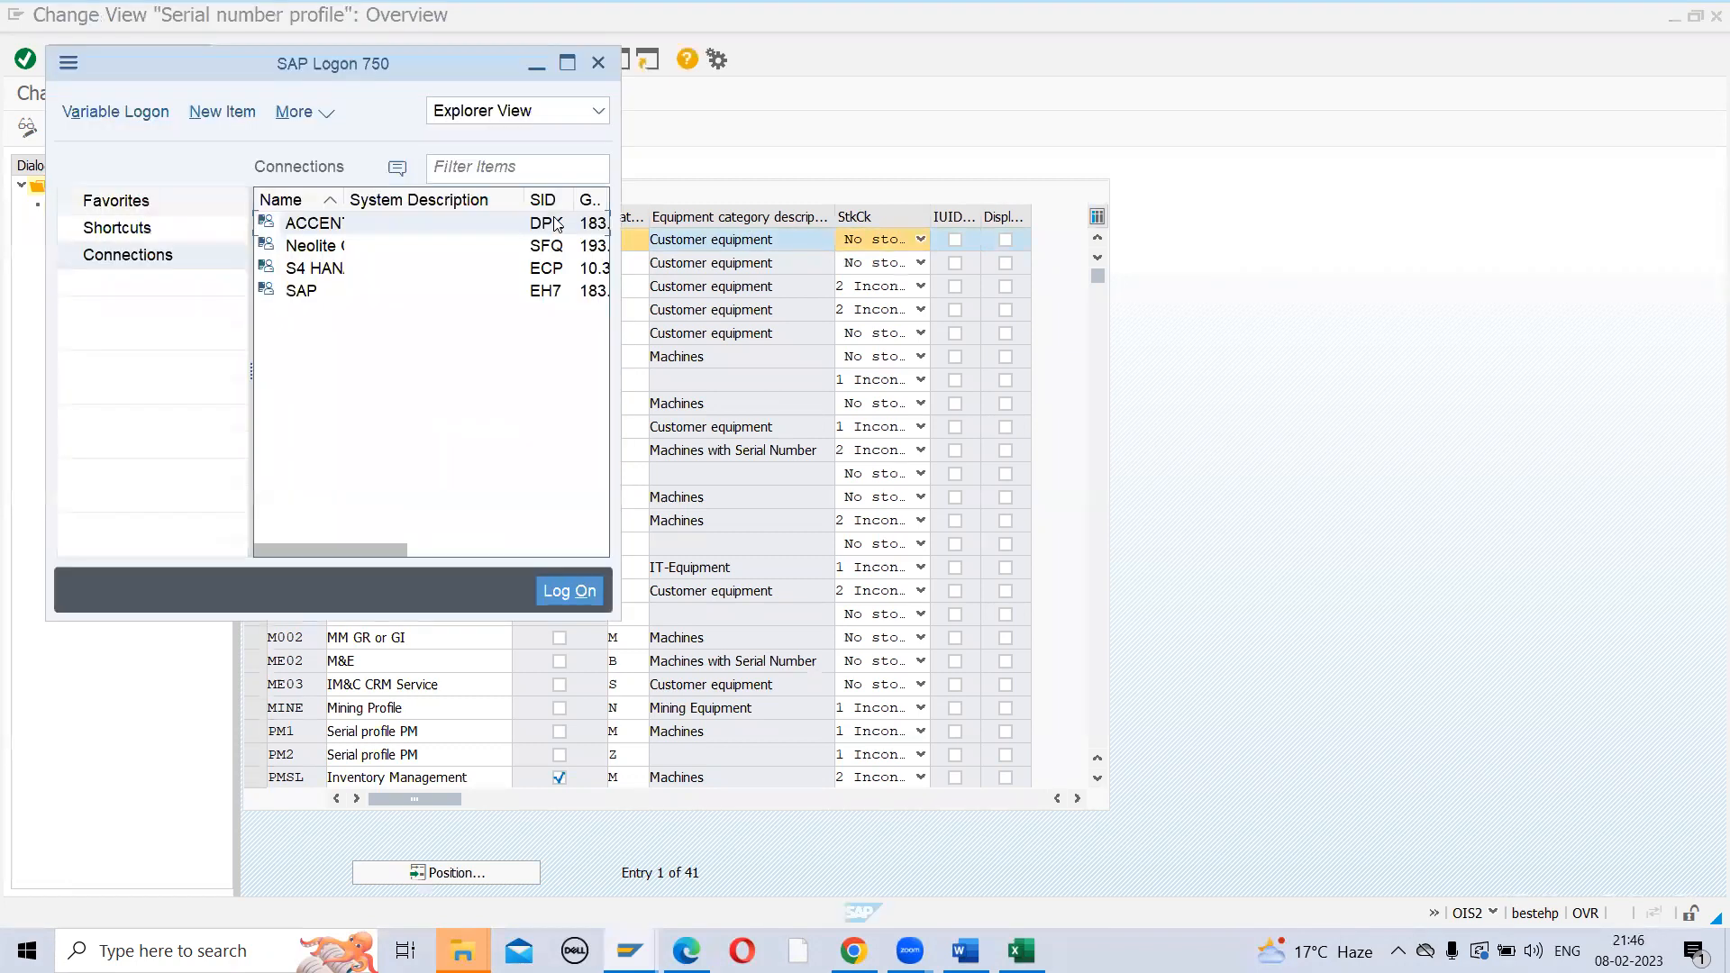
{"action": "key", "text": "alt+Tab"}
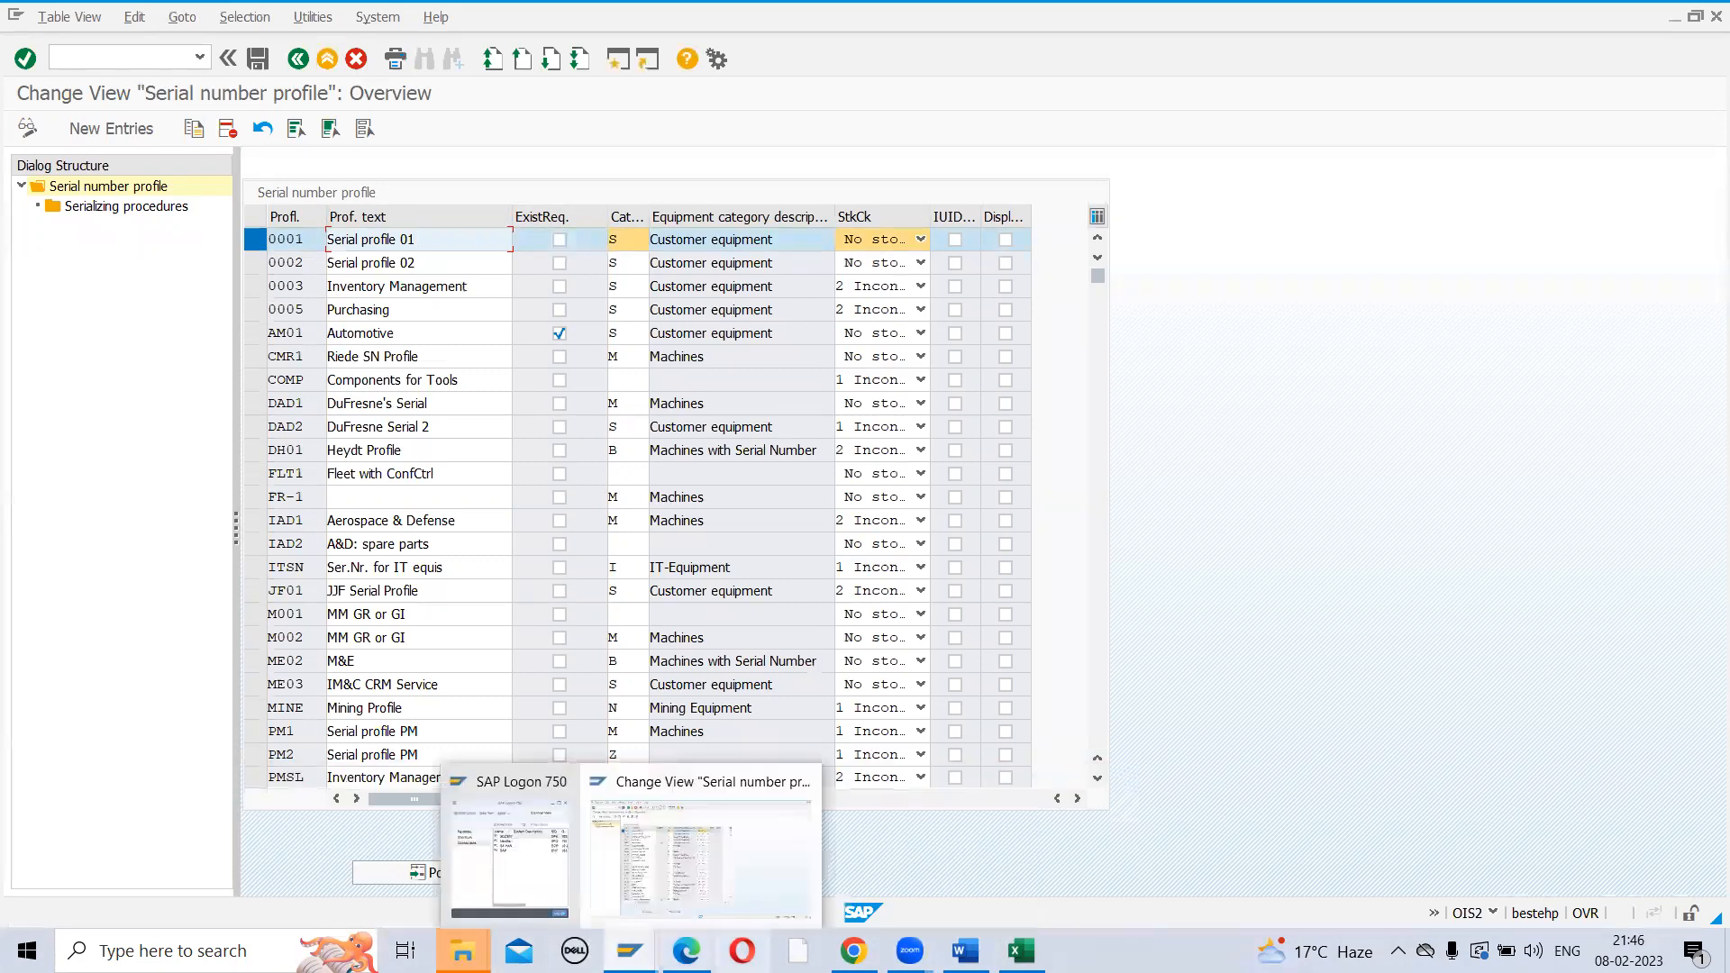
{"action": "left_click", "coordinate": [681, 906]}
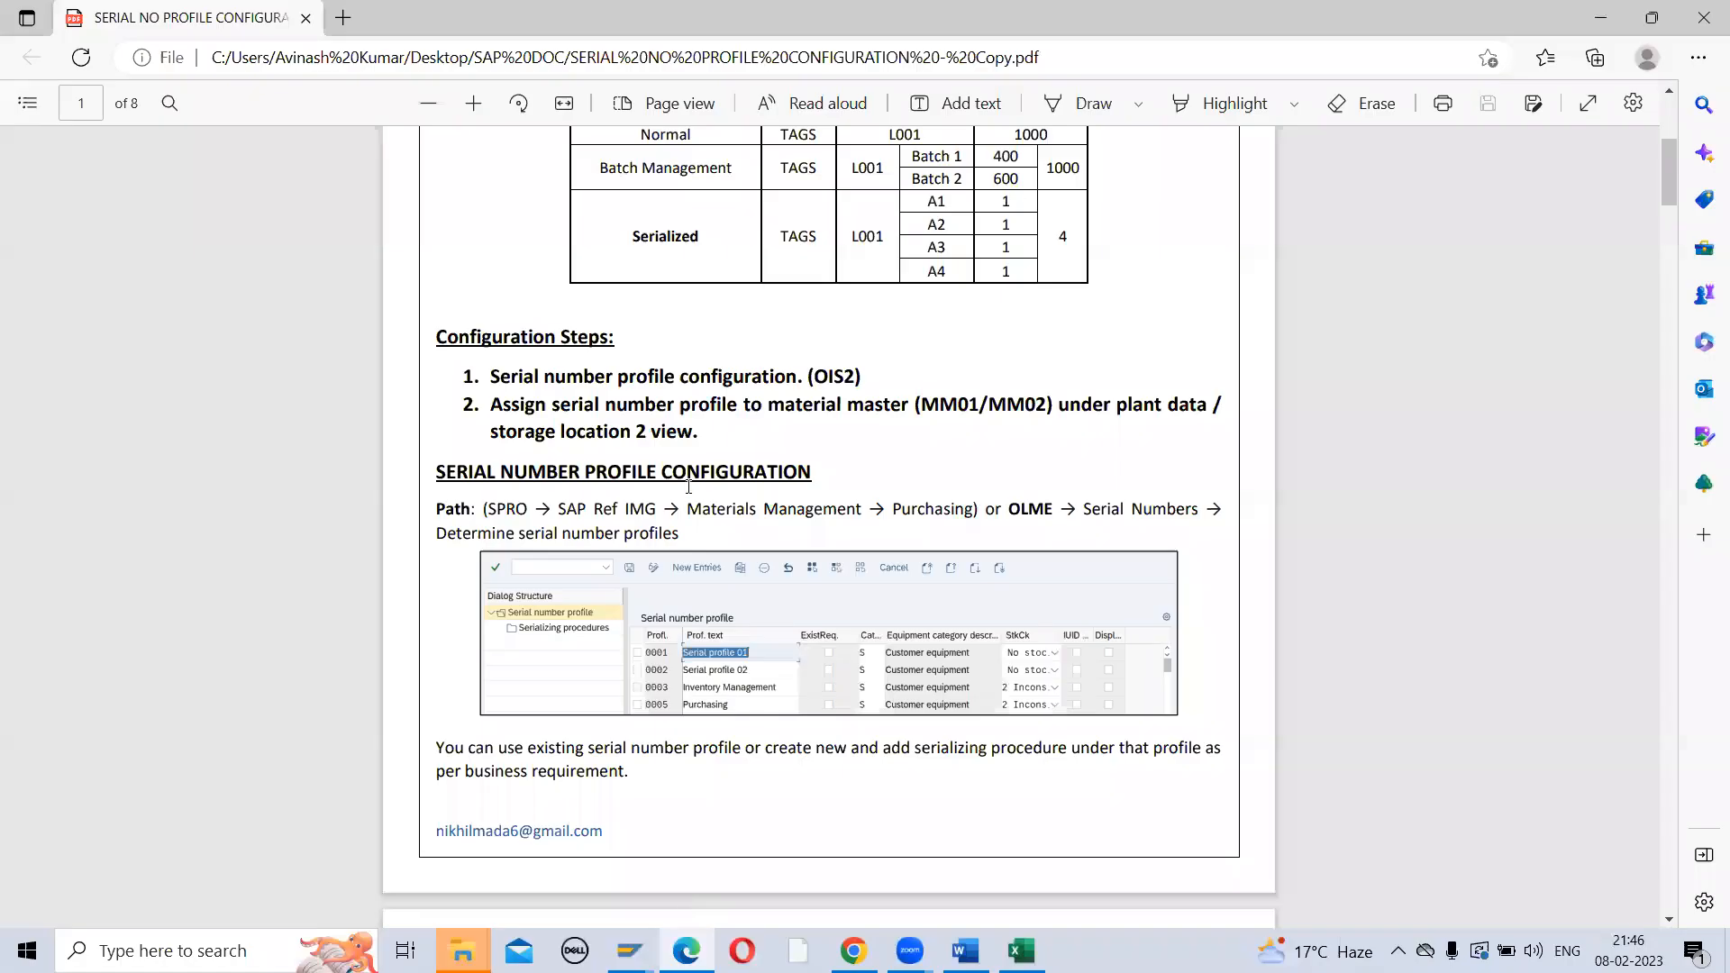
Read page 2 Important Settings on the existence requirement, then return to SAP and open a second session
{"action": "scroll", "coordinate": [687, 485], "scroll_direction": "down", "scroll_amount": 8}
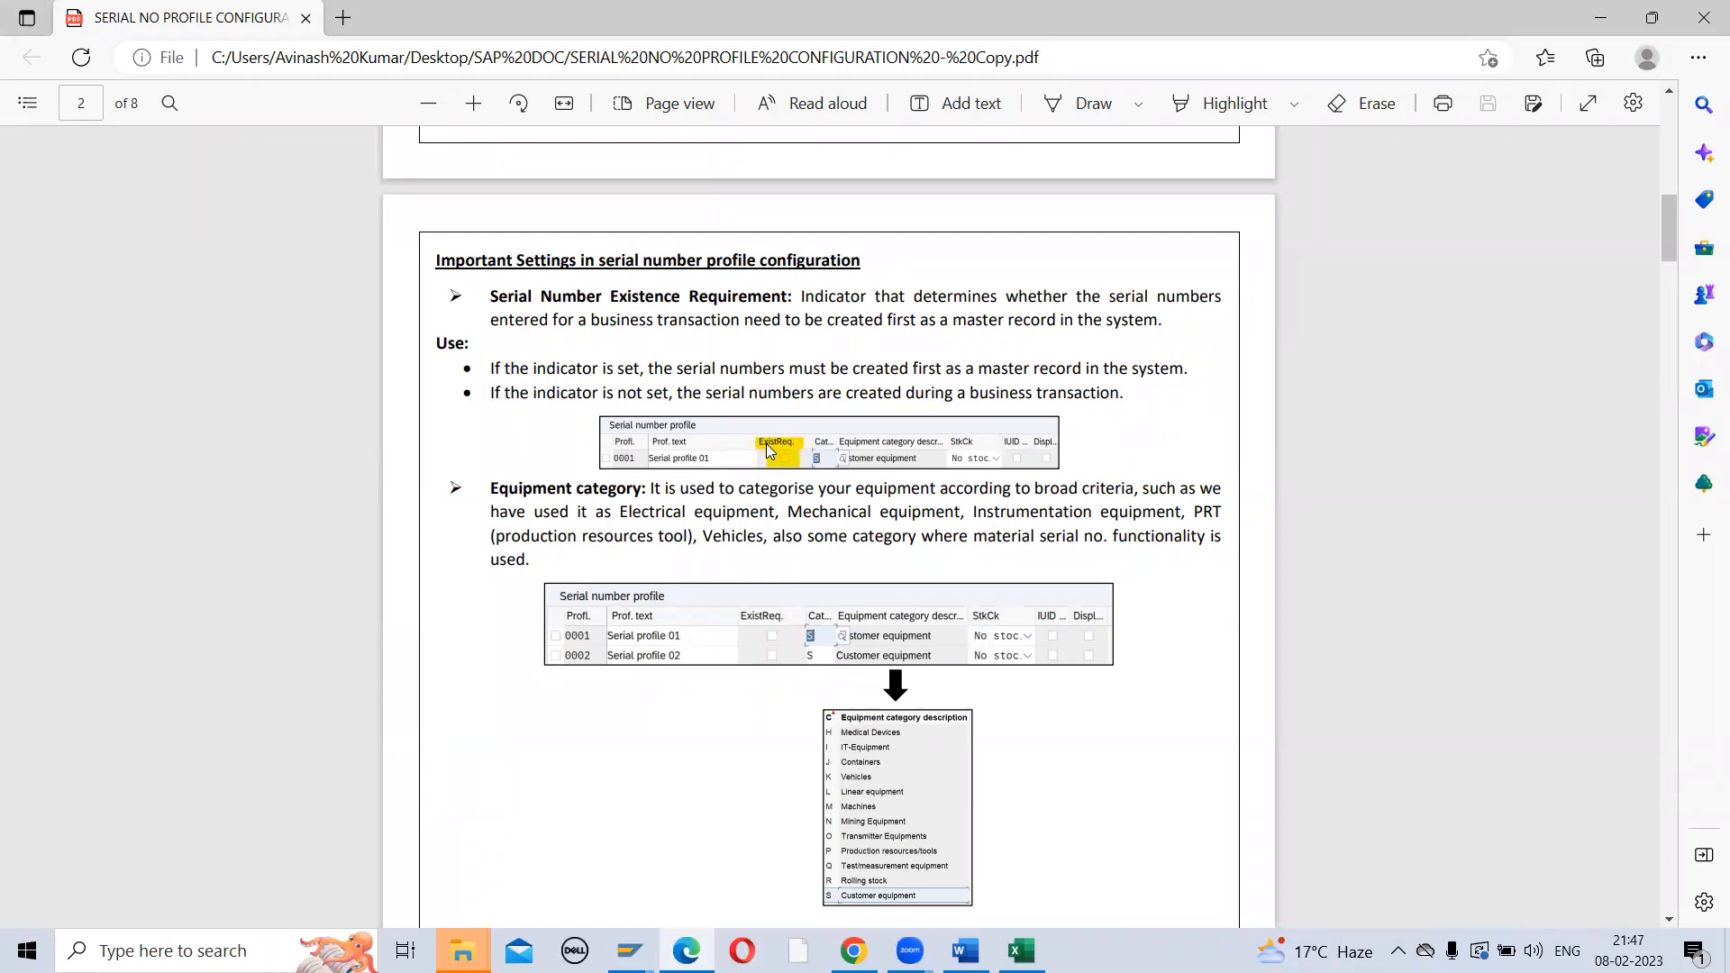
{"action": "key", "text": "alt+Tab"}
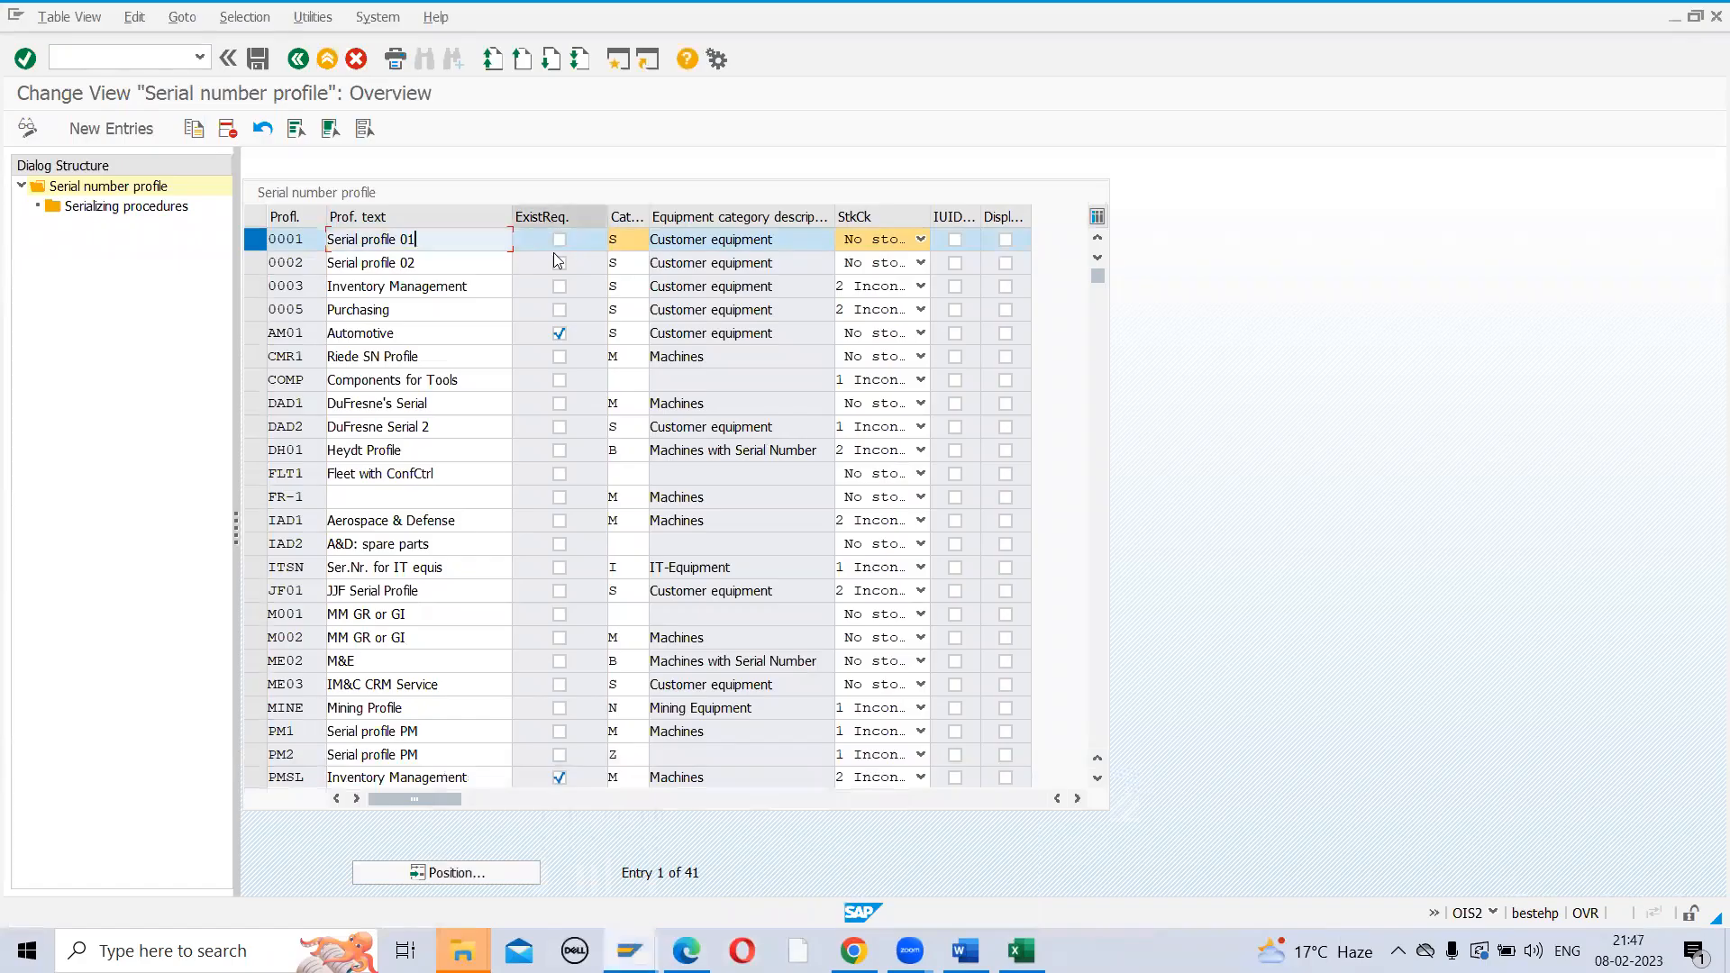
{"action": "key", "text": "alt+Tab"}
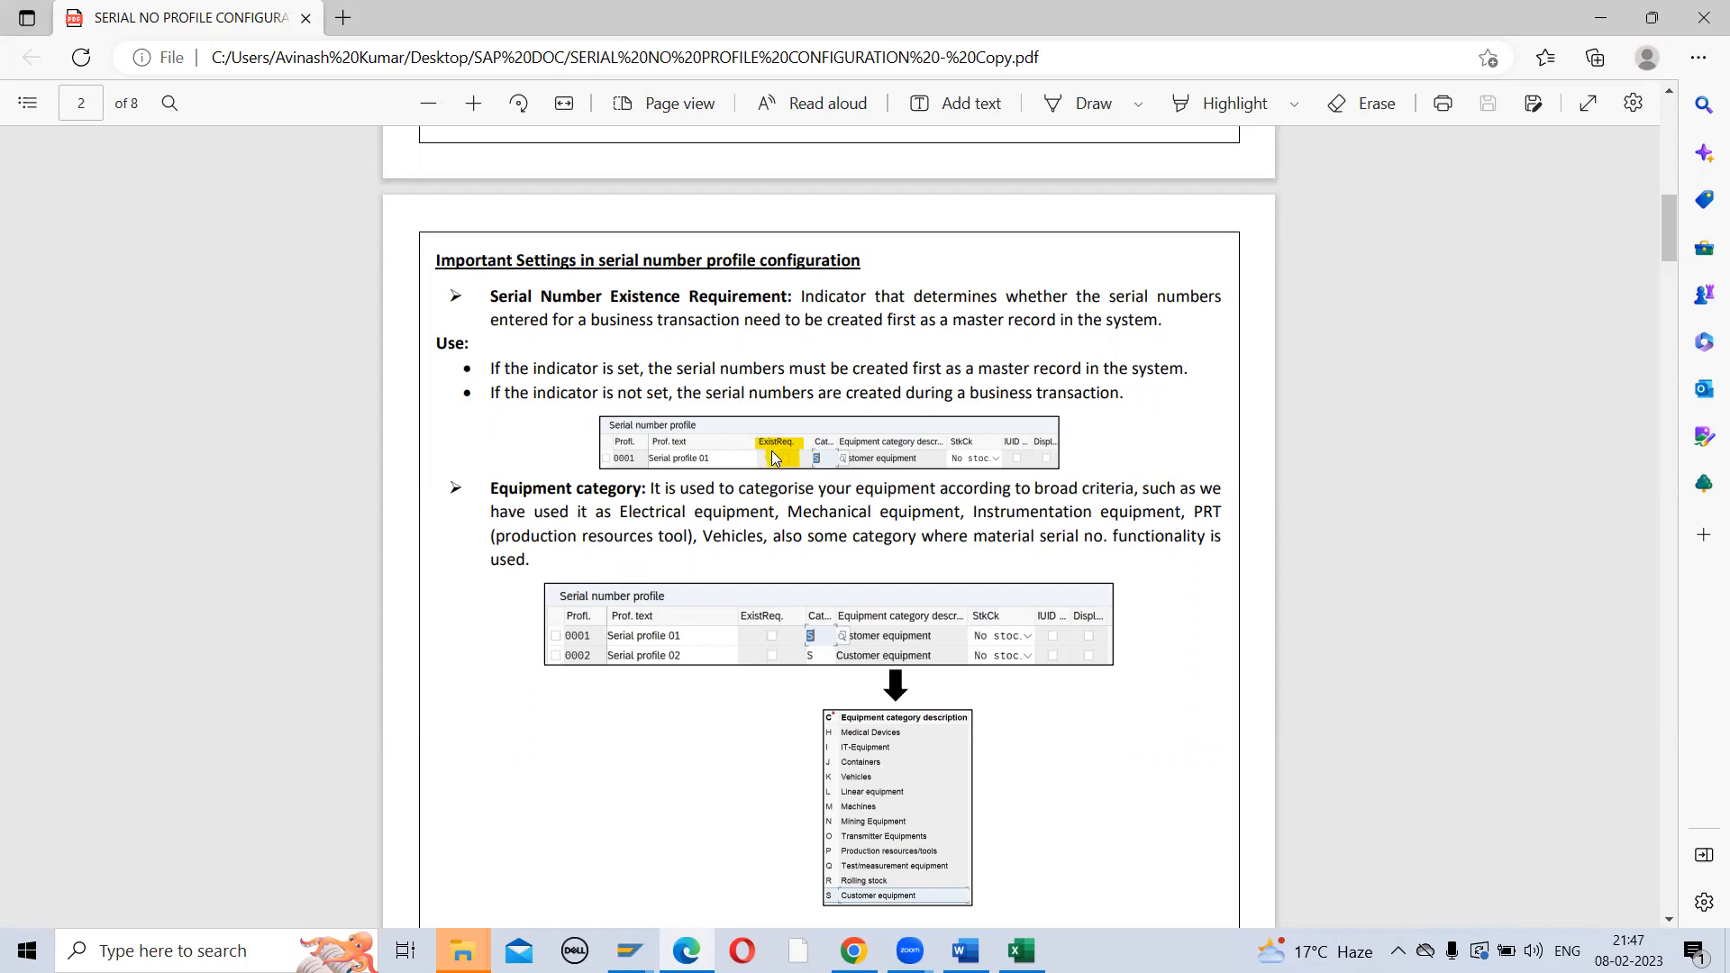
{"action": "key", "text": "alt+Tab"}
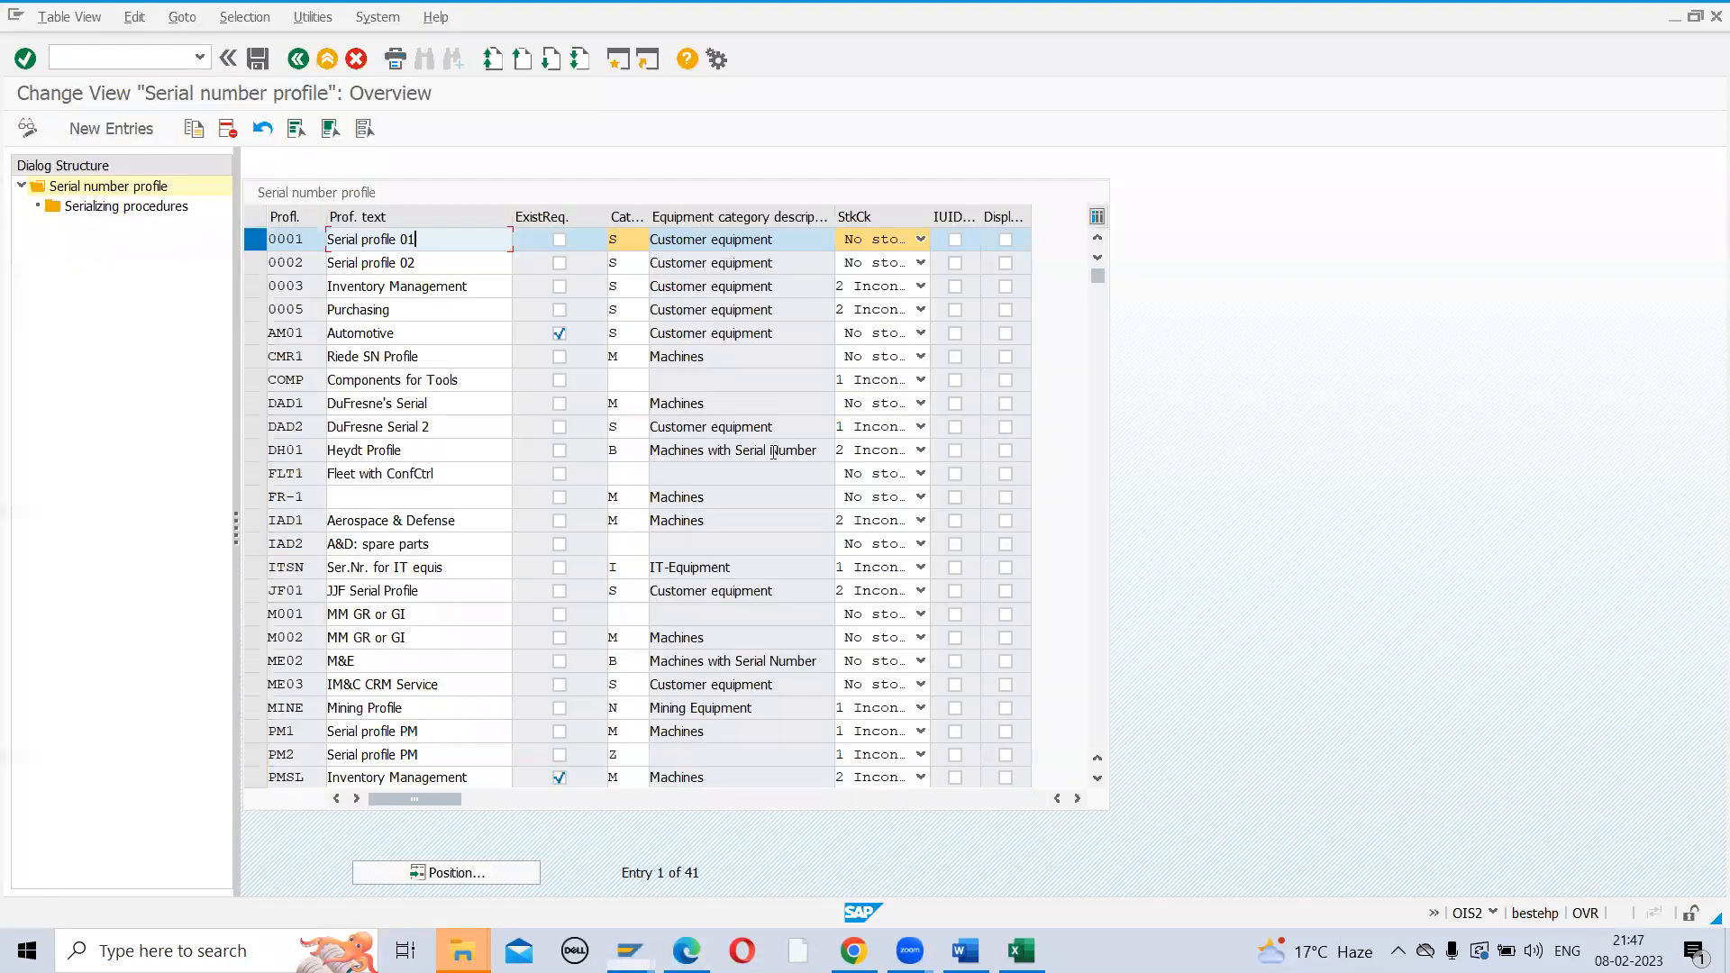
{"action": "left_click", "coordinate": [616, 61]}
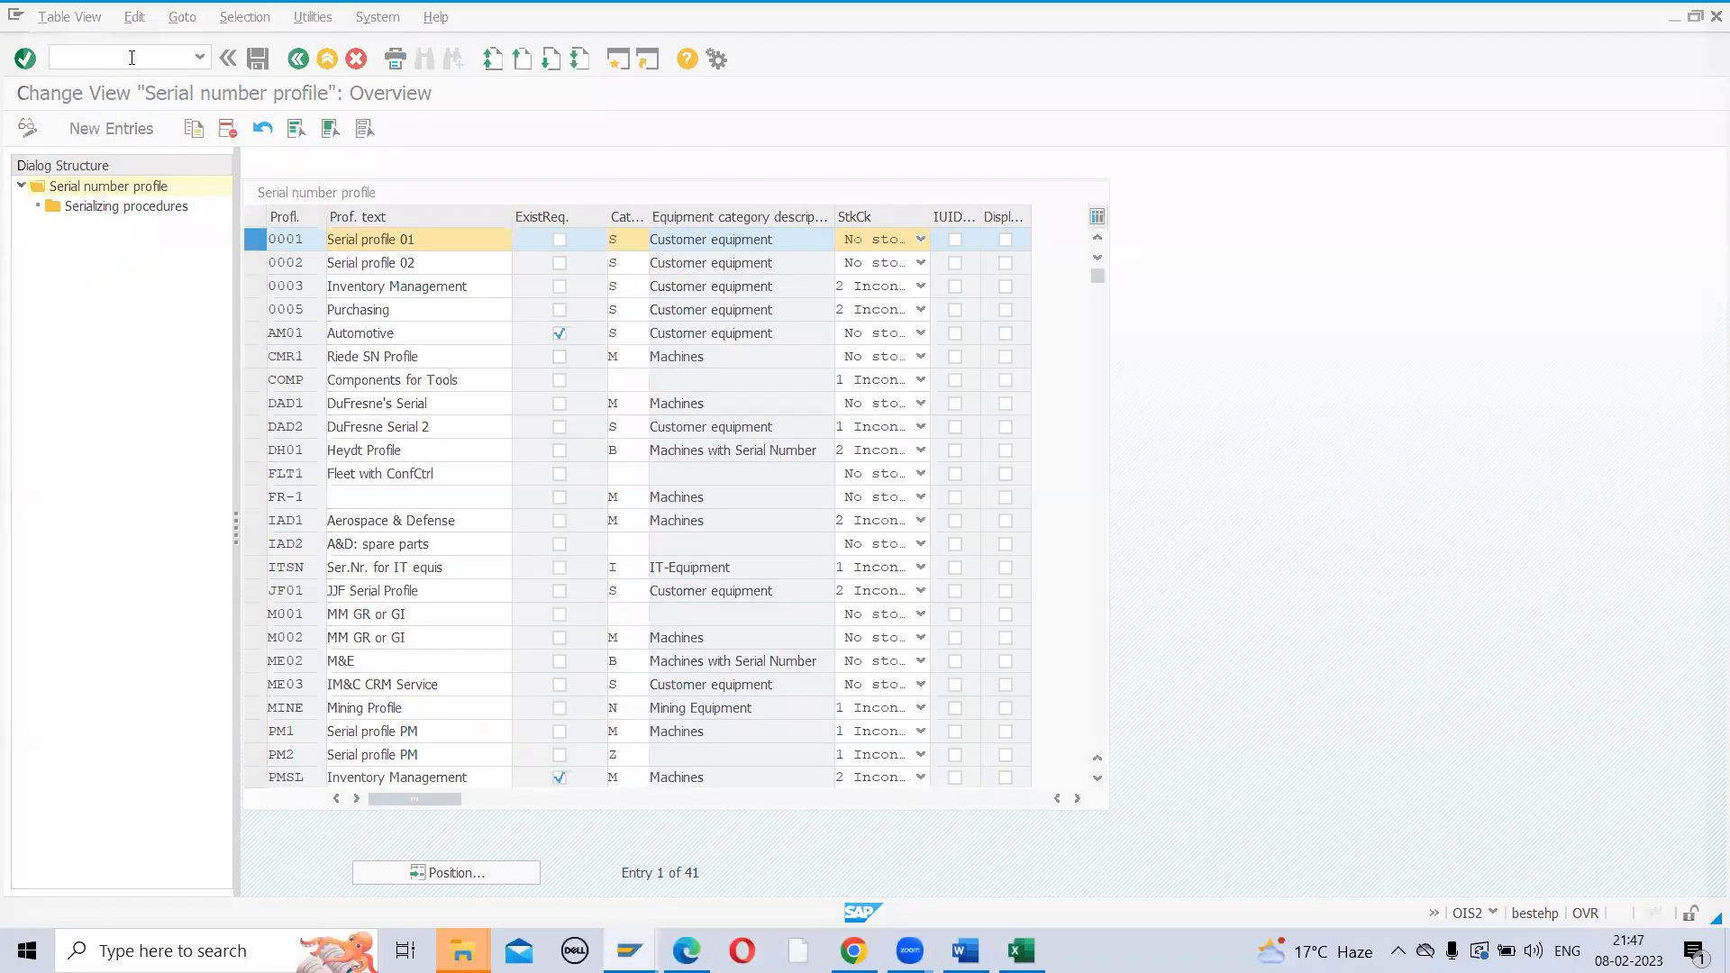
Start IQ01 in the new session, then return to the serial number profile table
{"action": "type", "text": "iq01"}
{"action": "key", "text": "Return"}
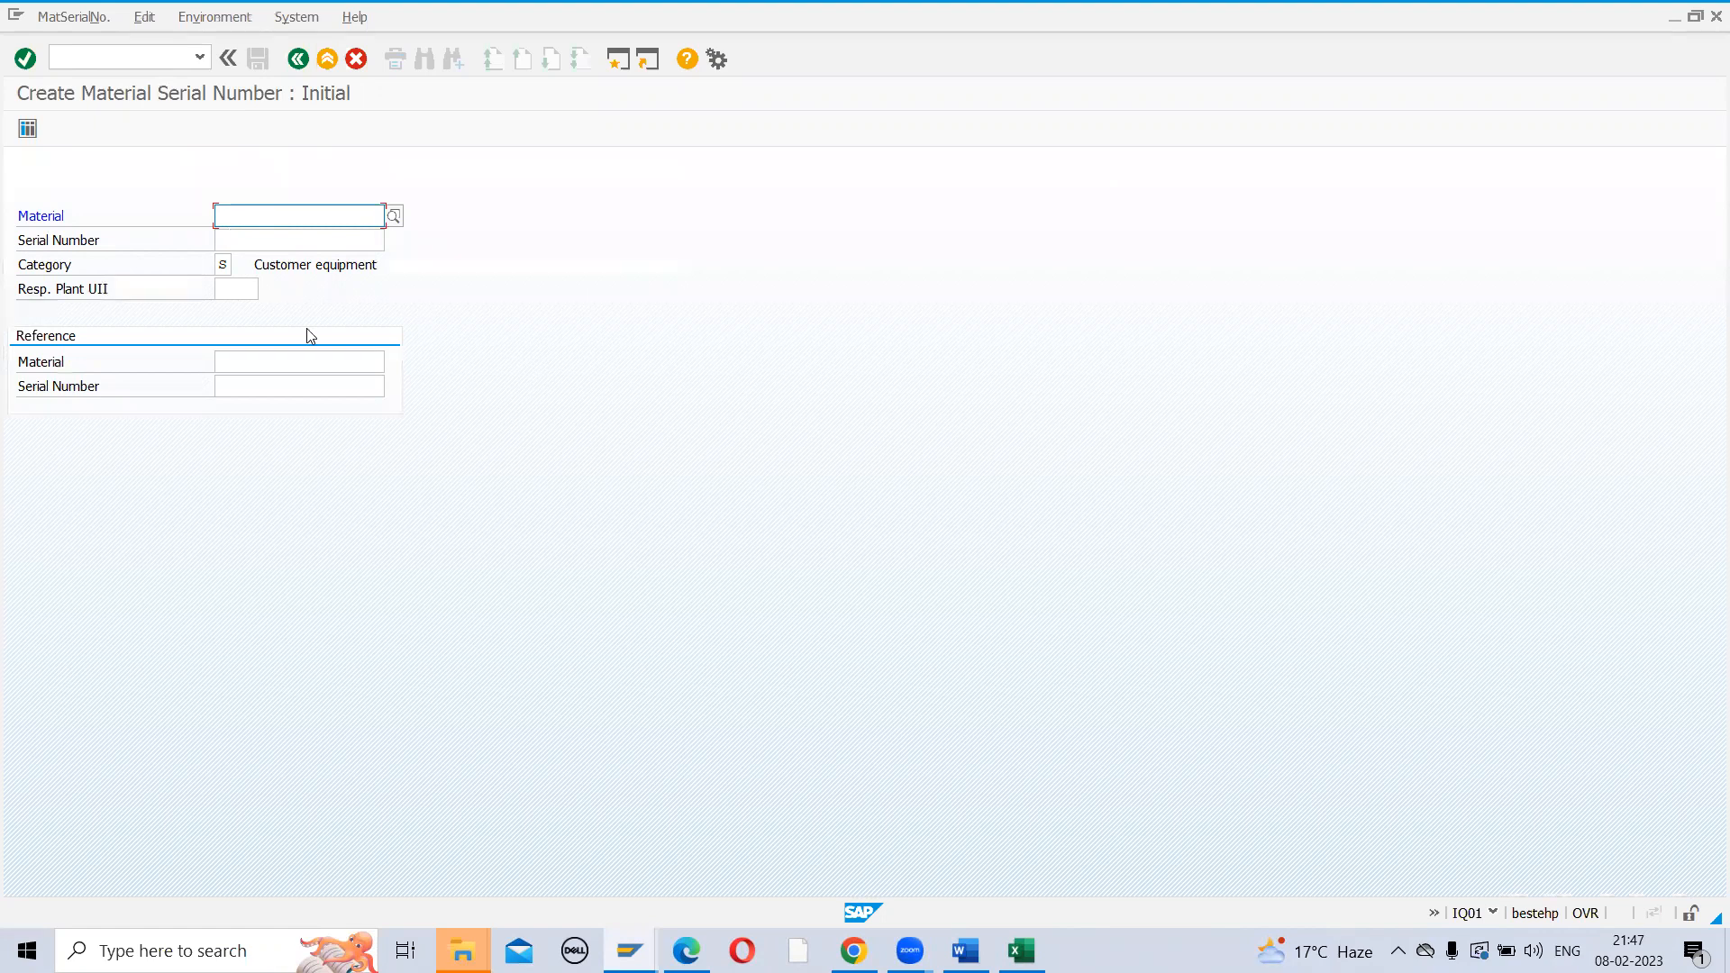
{"action": "key", "text": "alt+Tab"}
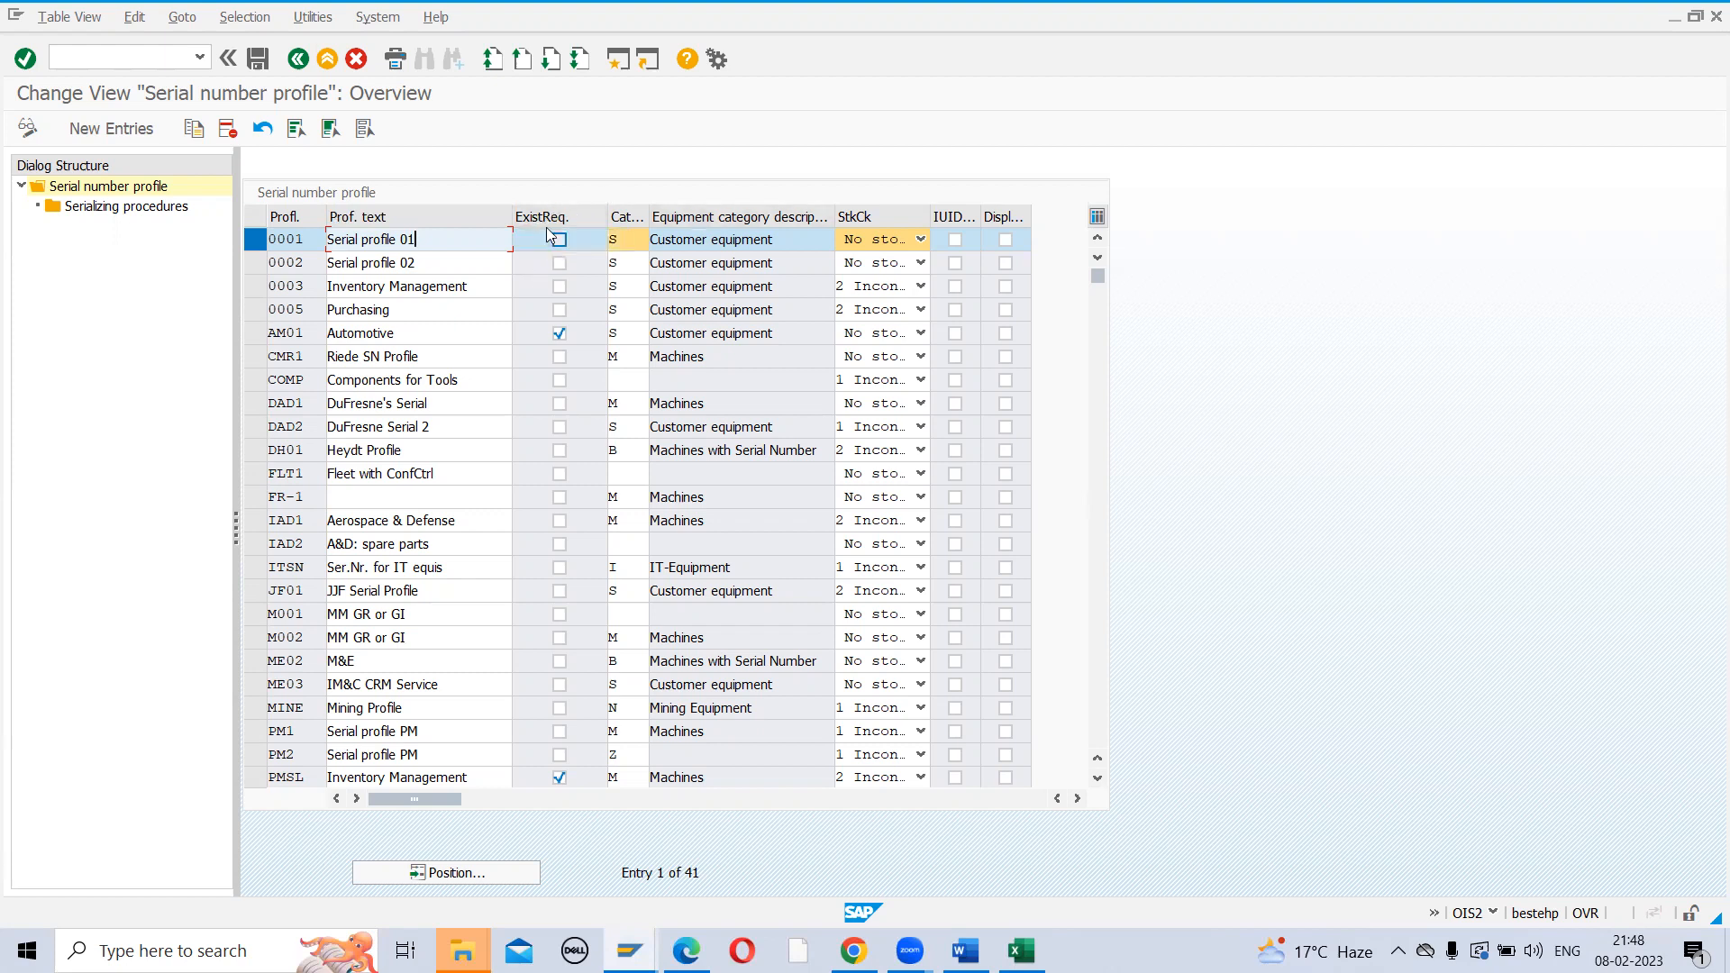
Review profile 0001's equipment category value list, then return to page 2 of the serial number profile PDF
{"action": "key", "text": "alt+Tab"}
{"action": "key", "text": "alt+Tab"}
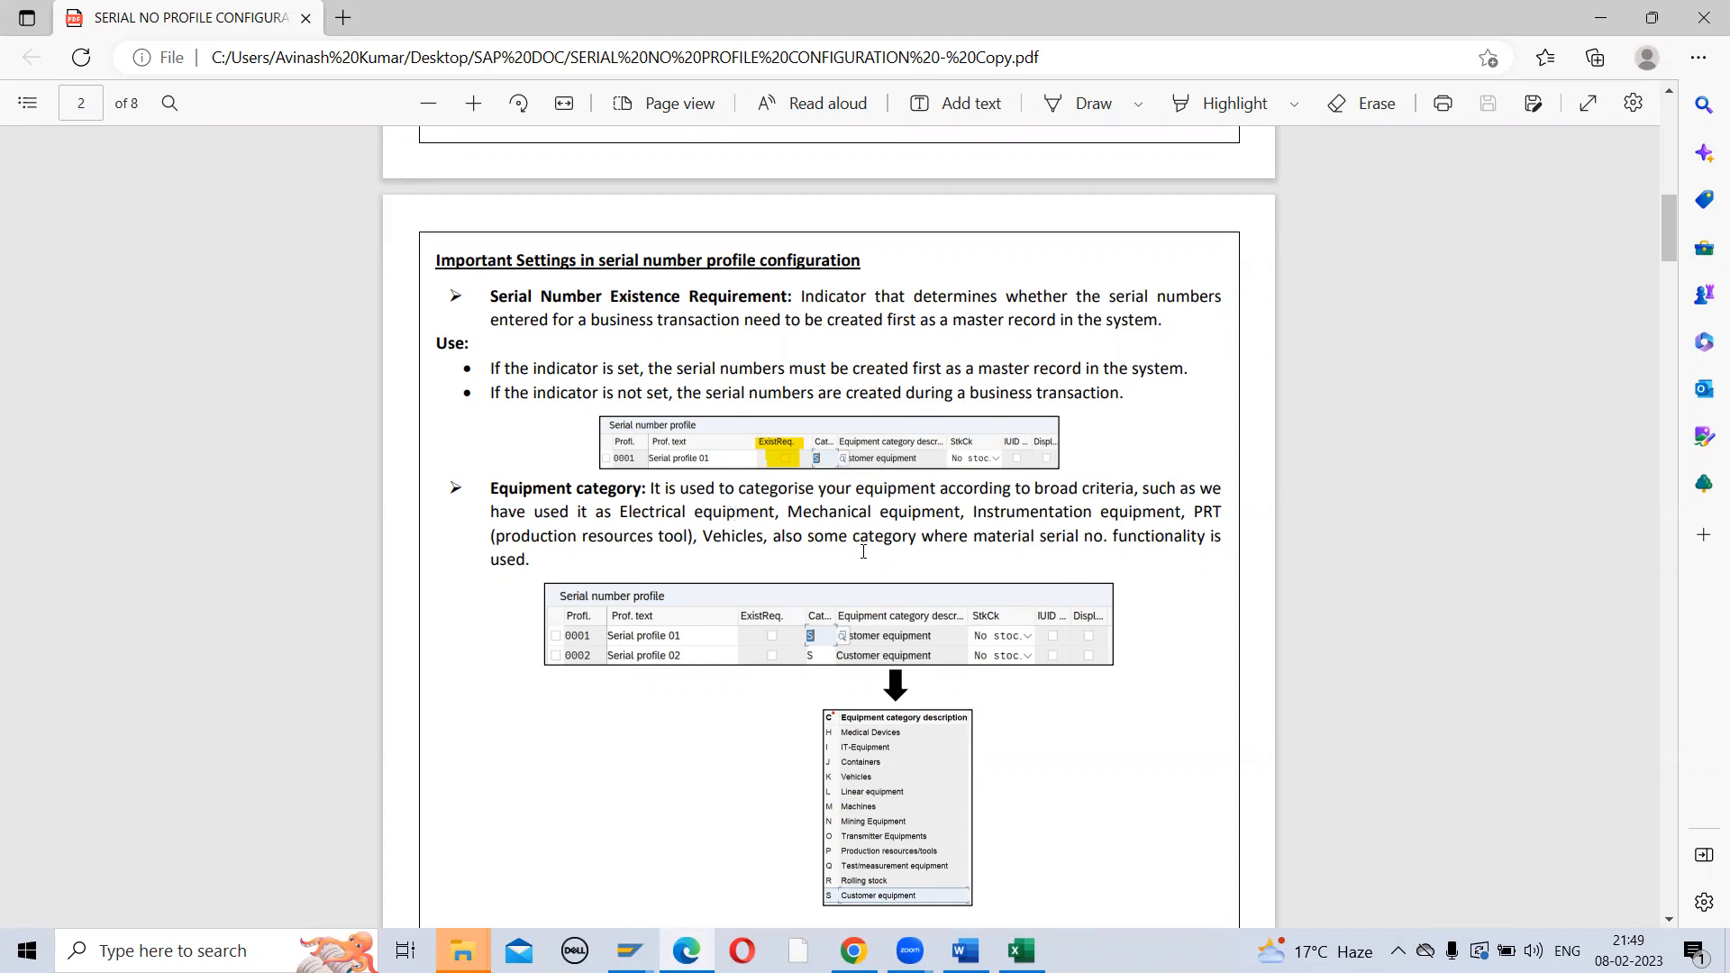
{"action": "key", "text": "alt+Tab"}
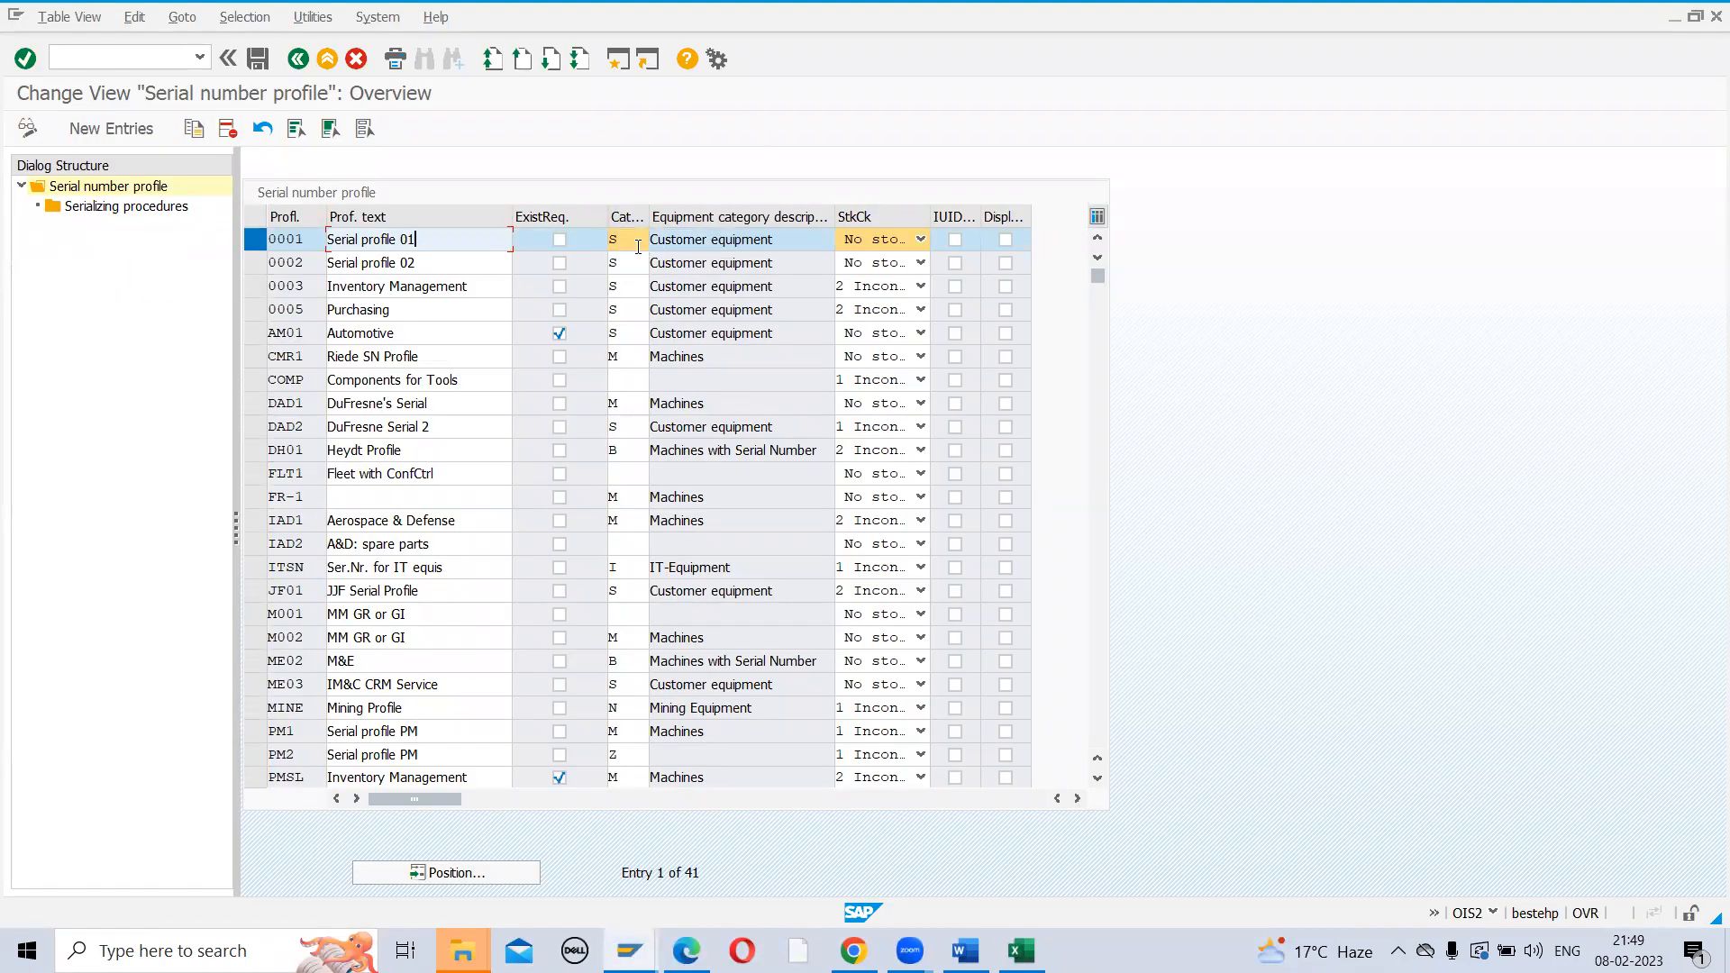
{"action": "left_click", "coordinate": [638, 247]}
{"action": "left_click", "coordinate": [658, 244]}
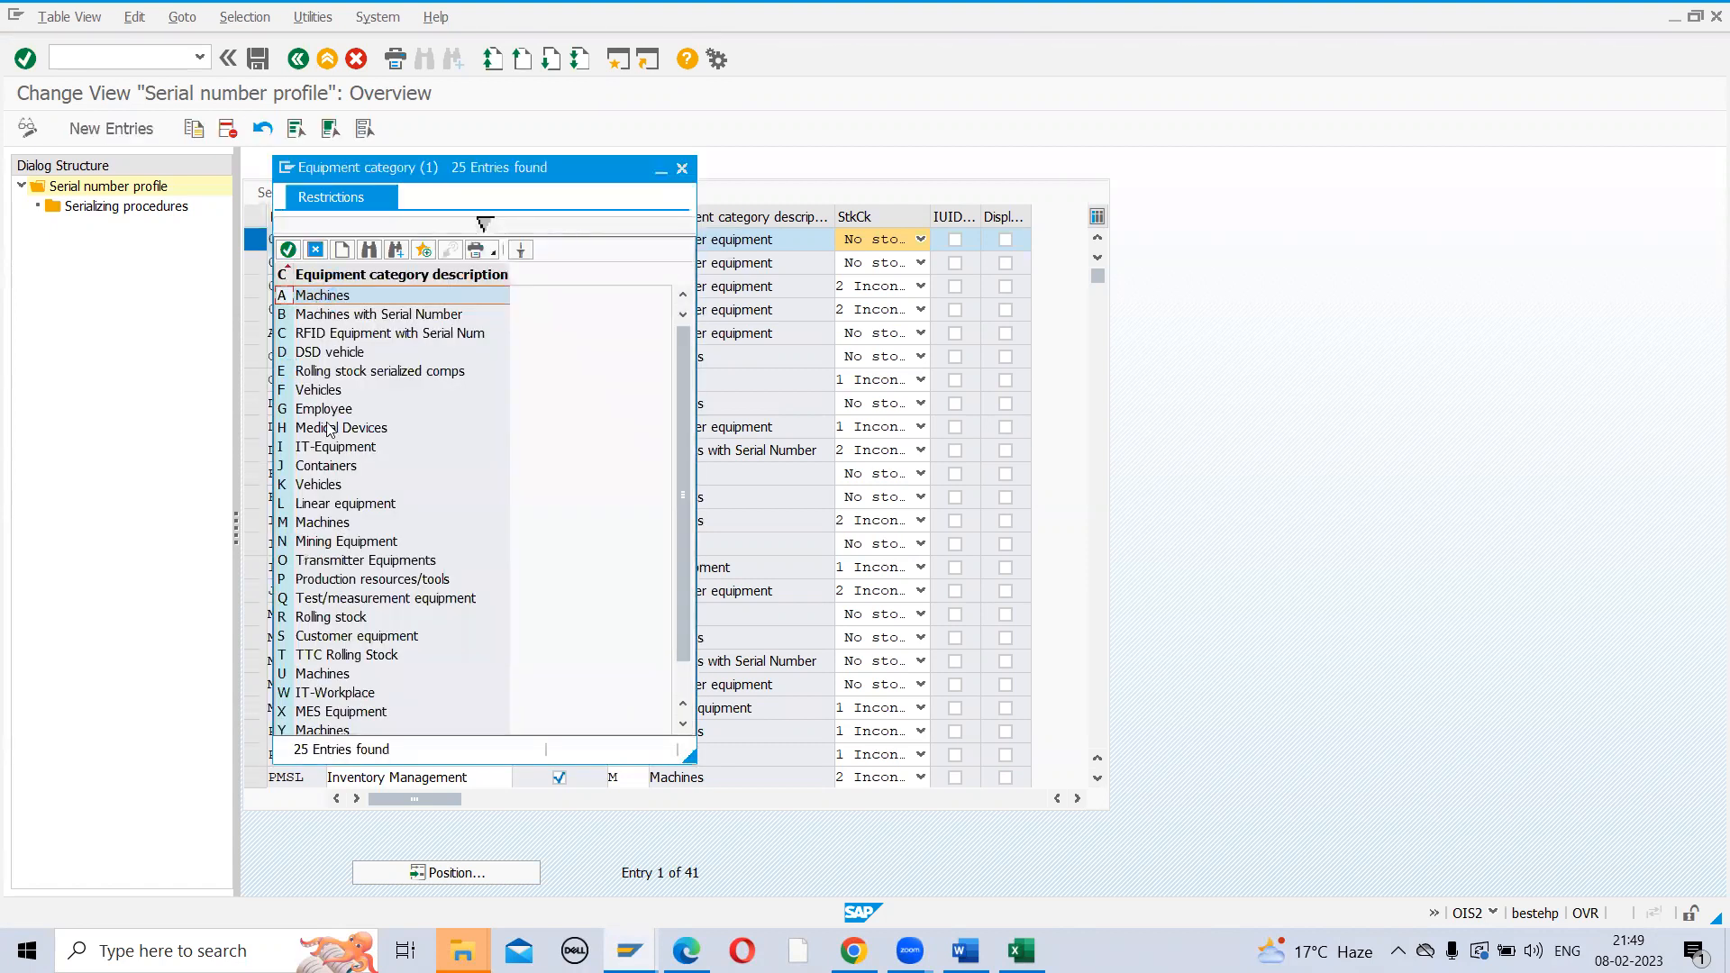
{"action": "left_click", "coordinate": [315, 250]}
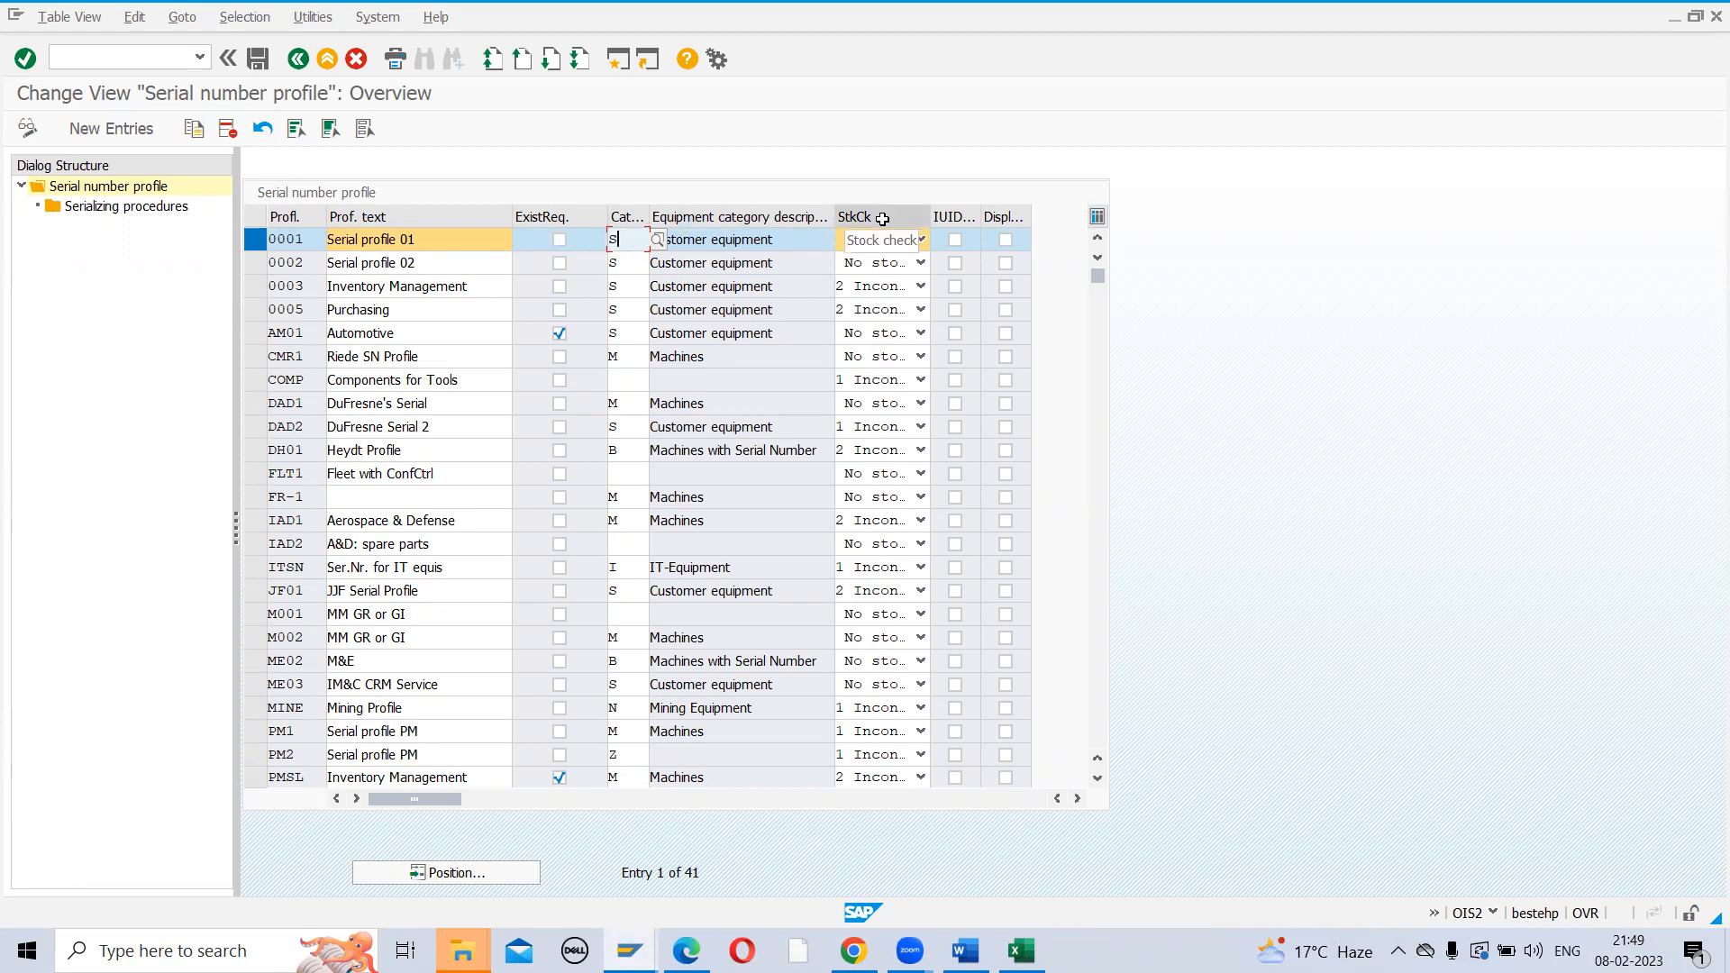
{"action": "key", "text": "alt+Tab"}
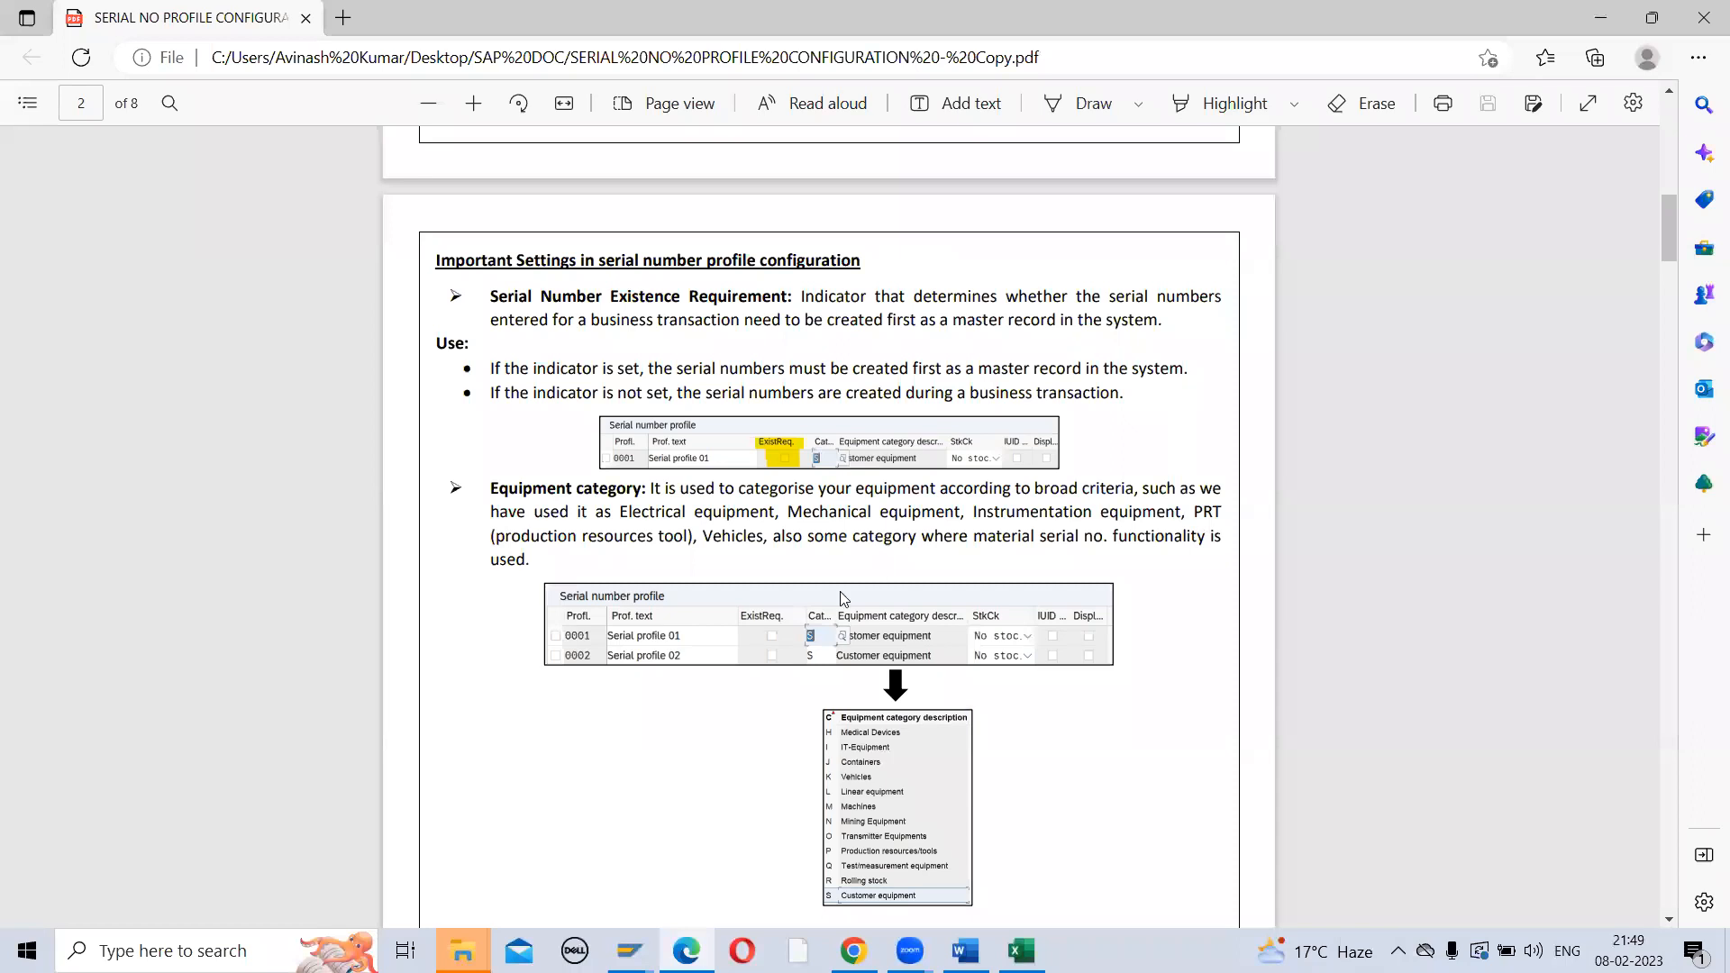
Read the PDF's Stock Check, IUID and Serializing Procedures notes, then go back to SAP's profile overview
{"action": "scroll", "coordinate": [663, 767], "scroll_direction": "down", "scroll_amount": 4}
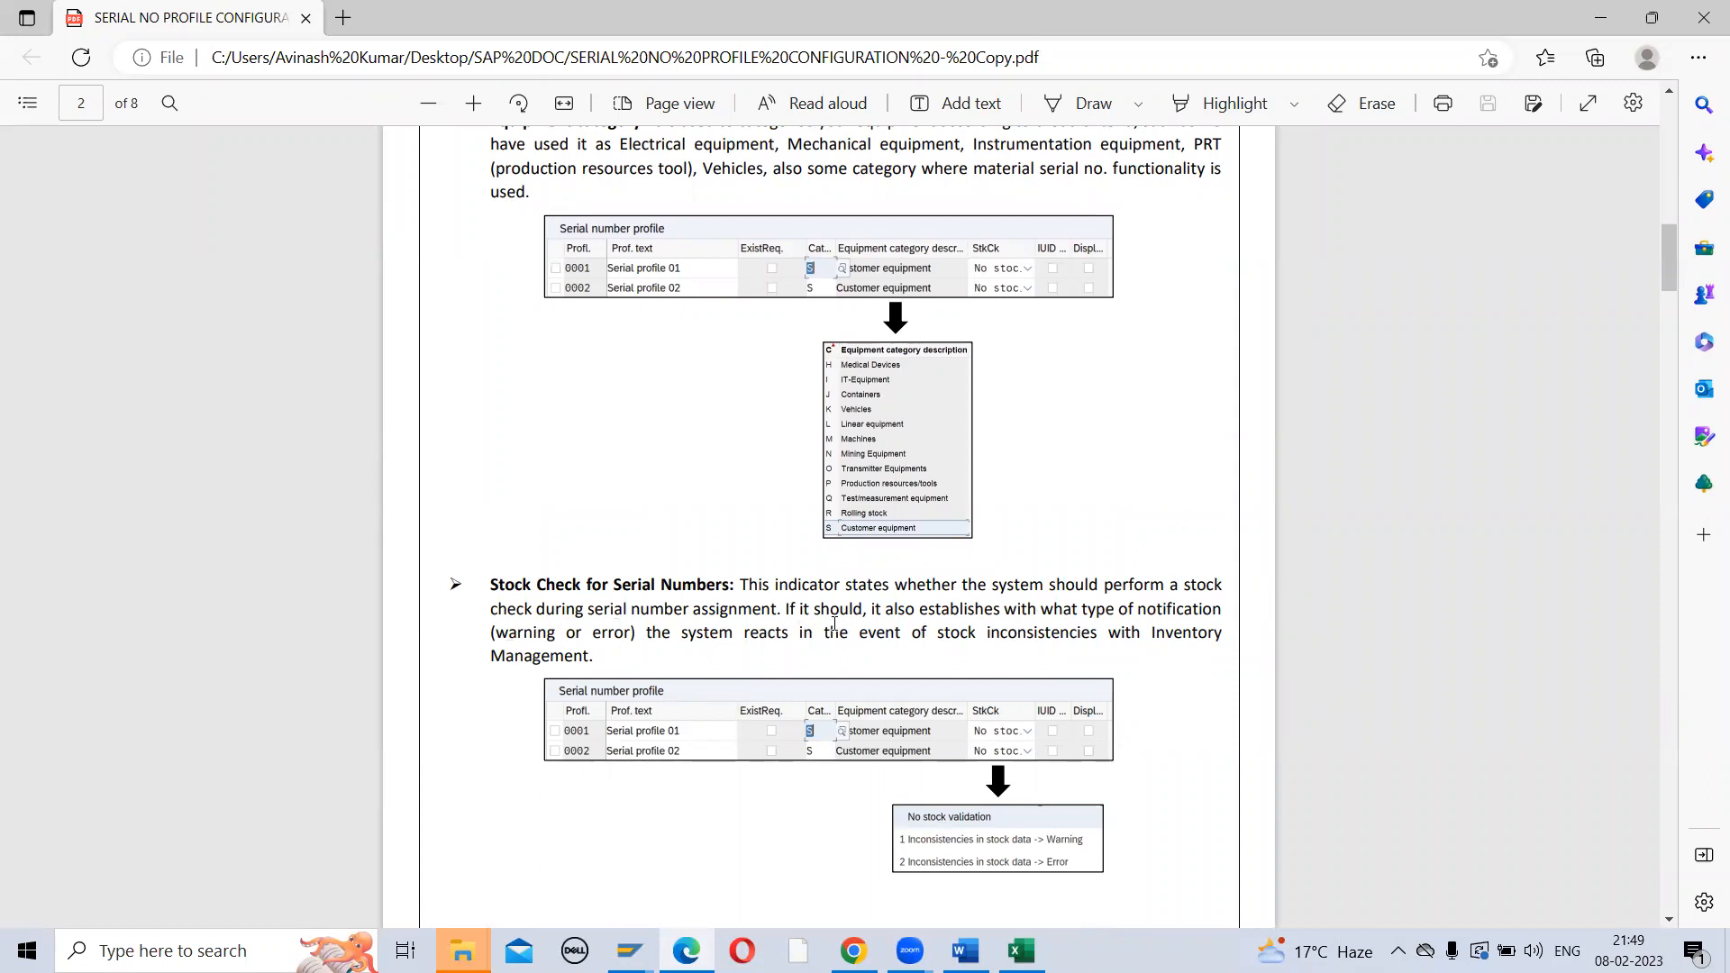
{"action": "scroll", "coordinate": [834, 622], "scroll_direction": "down", "scroll_amount": 3}
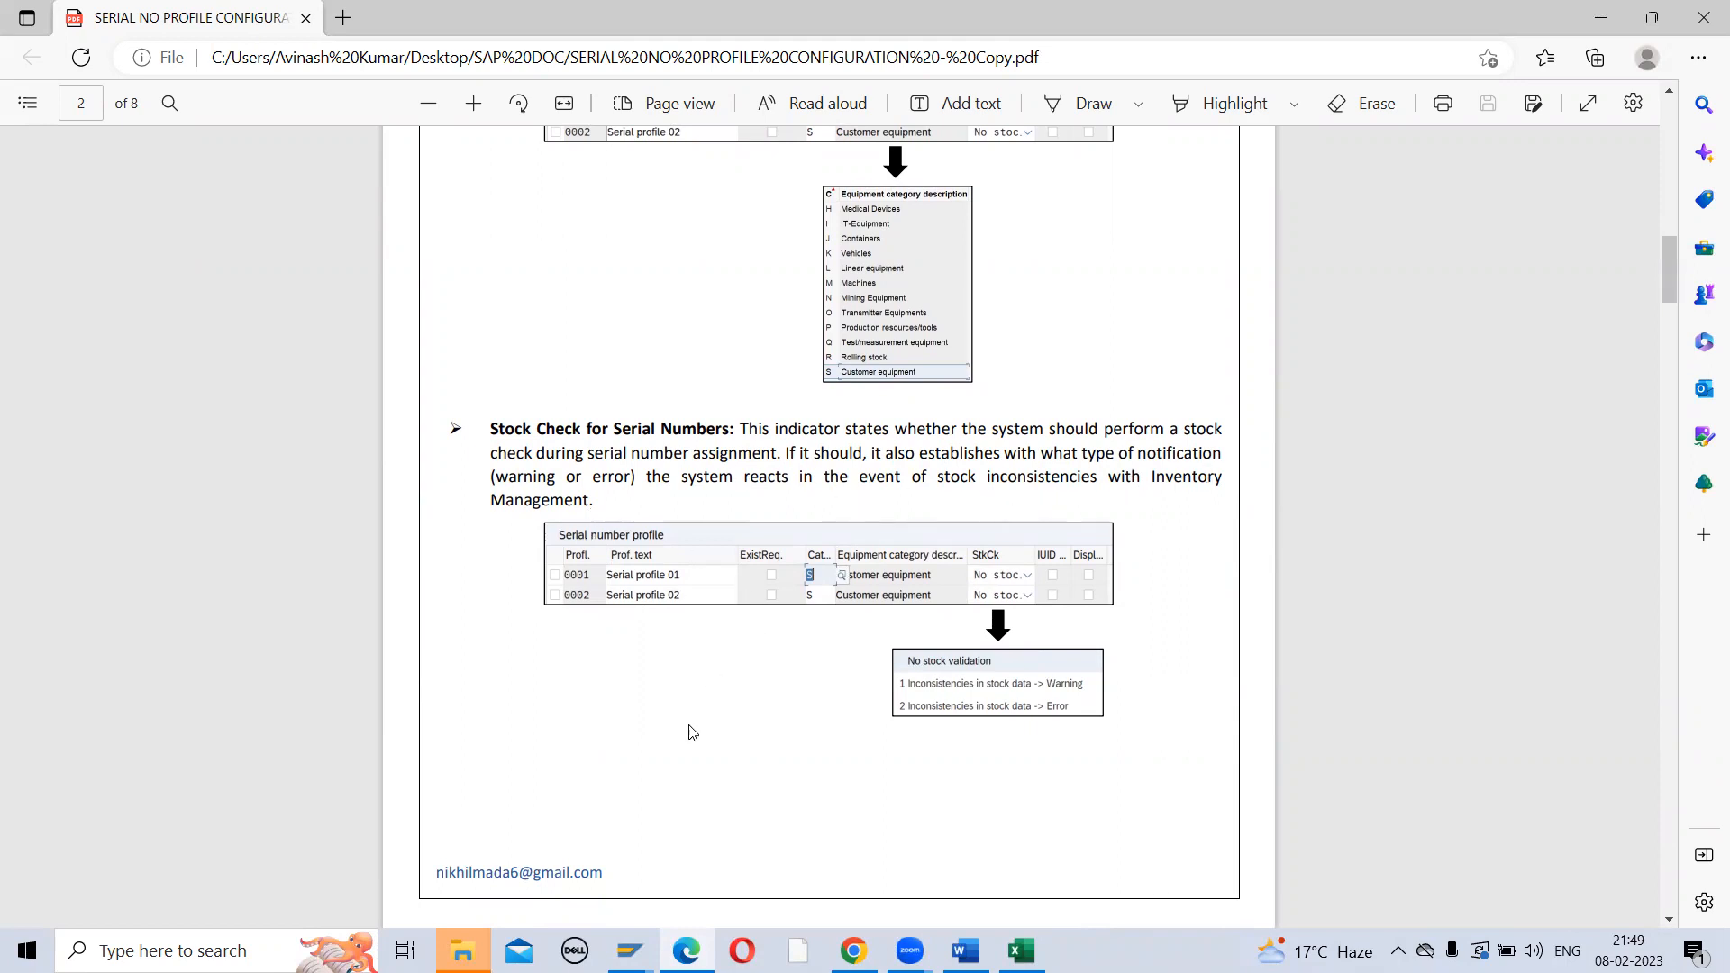
{"action": "scroll", "coordinate": [691, 733], "scroll_direction": "down", "scroll_amount": 2}
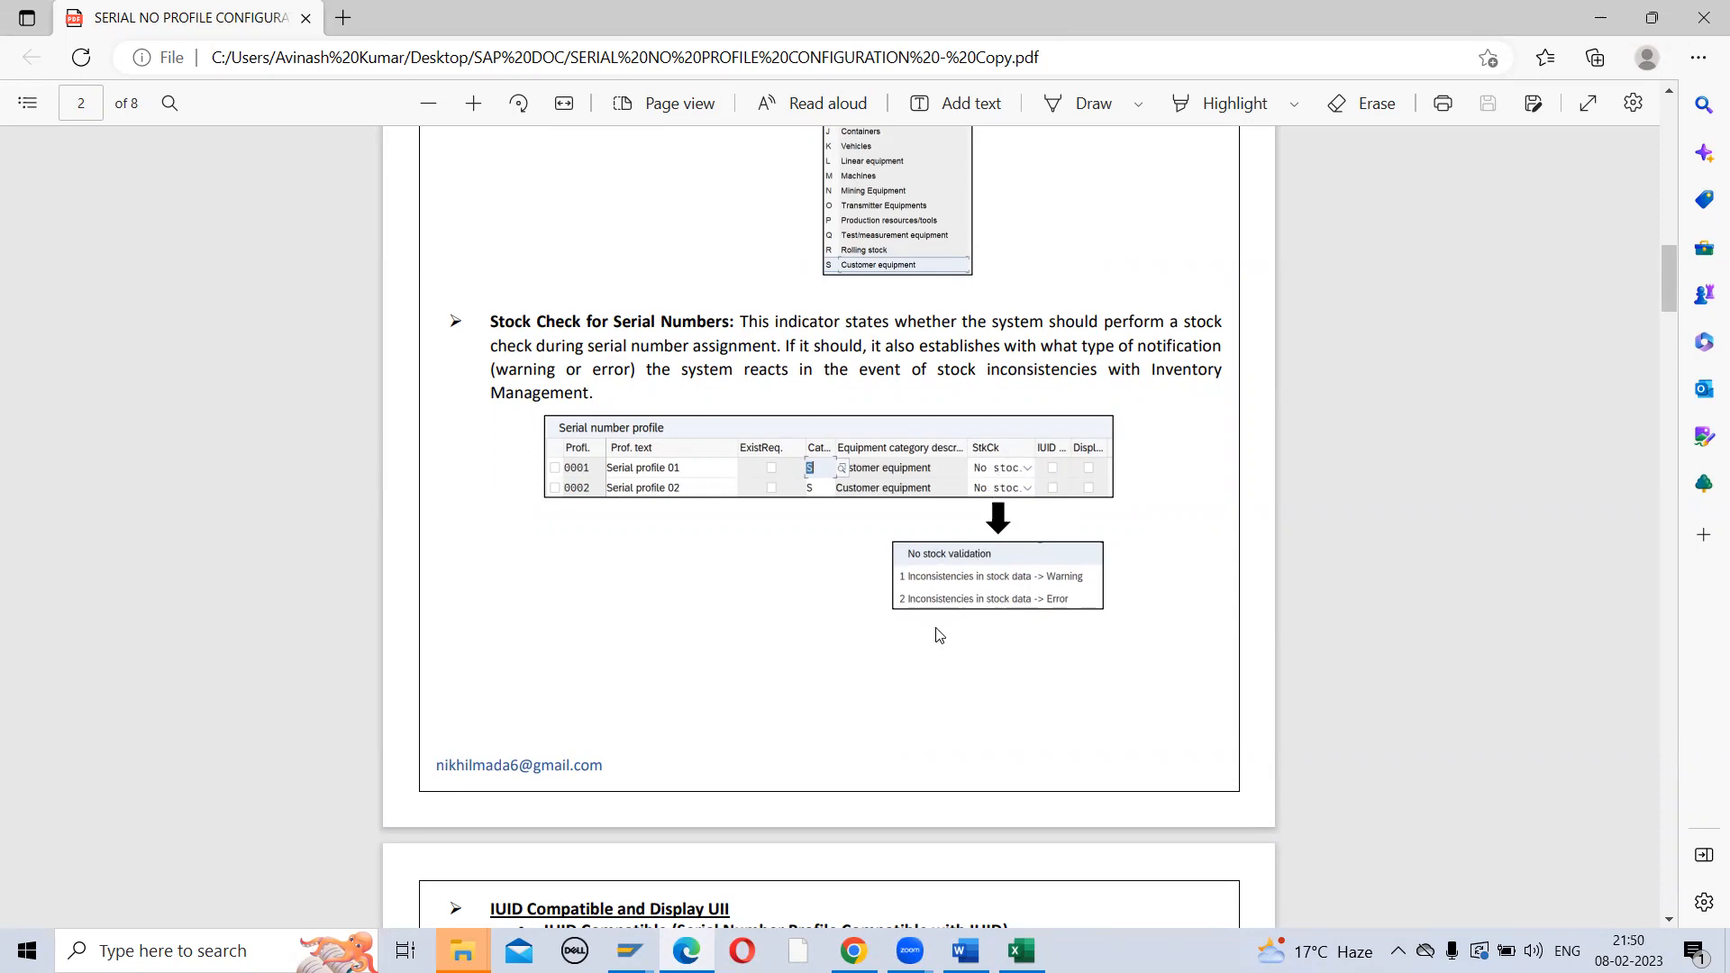
{"action": "scroll", "coordinate": [716, 707], "scroll_direction": "down", "scroll_amount": 5}
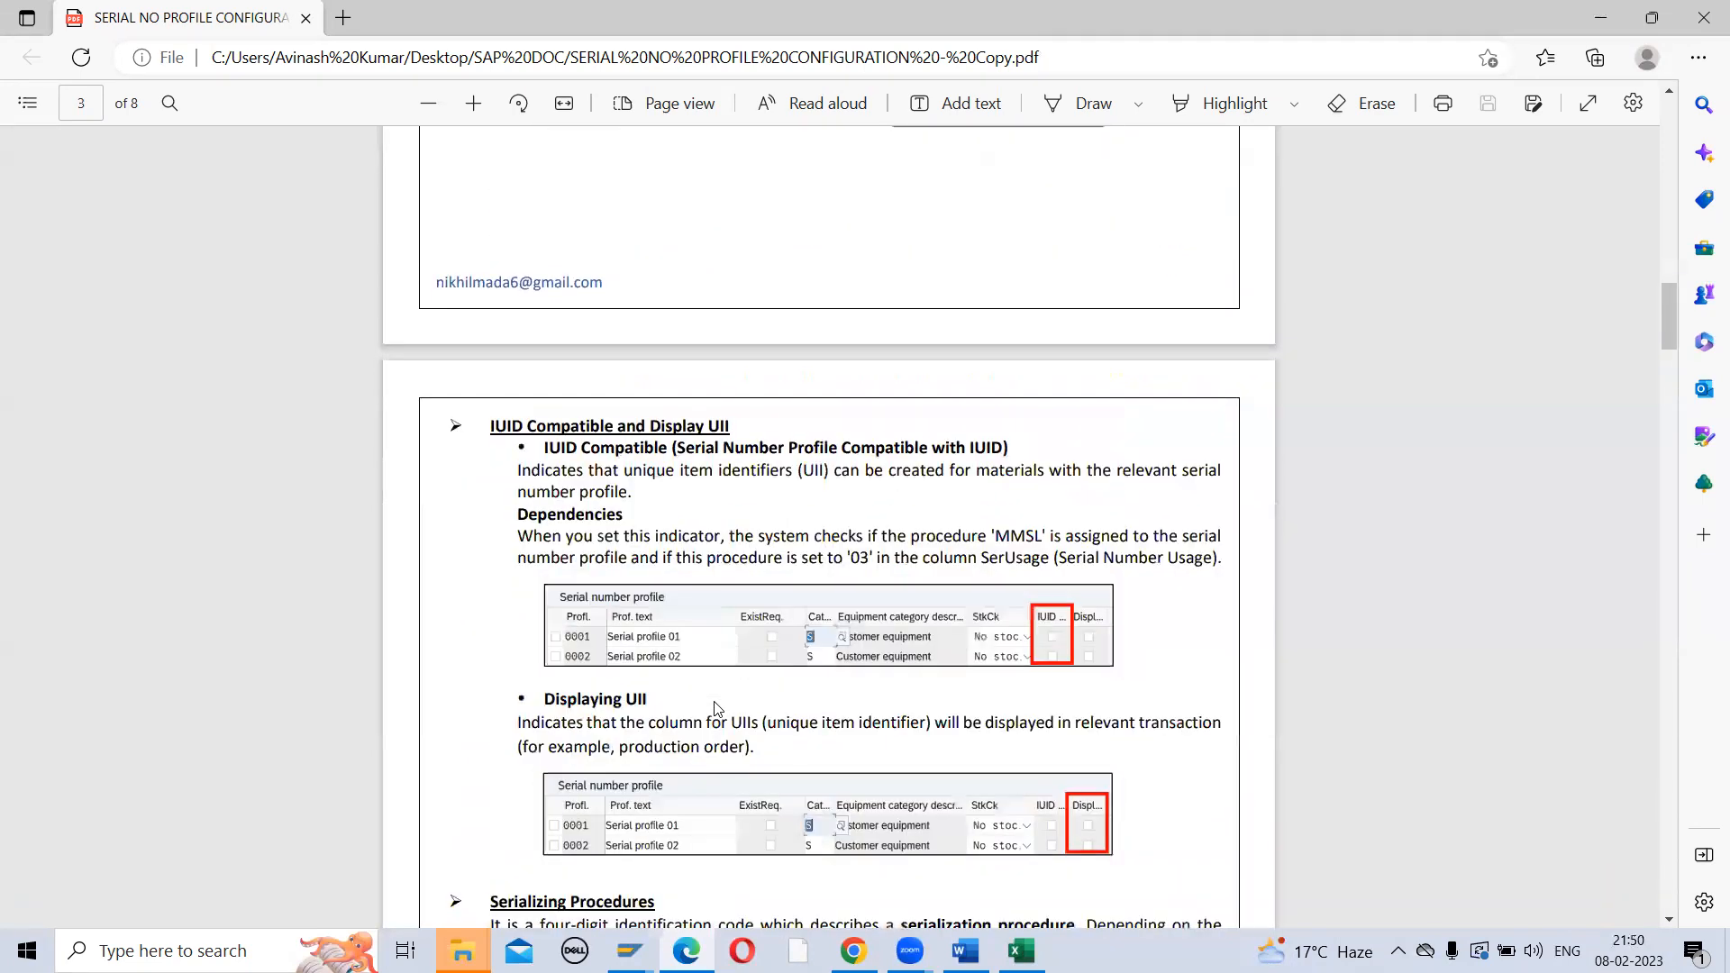
{"action": "scroll", "coordinate": [716, 707], "scroll_direction": "down", "scroll_amount": 2}
{"action": "key", "text": "alt+Tab"}
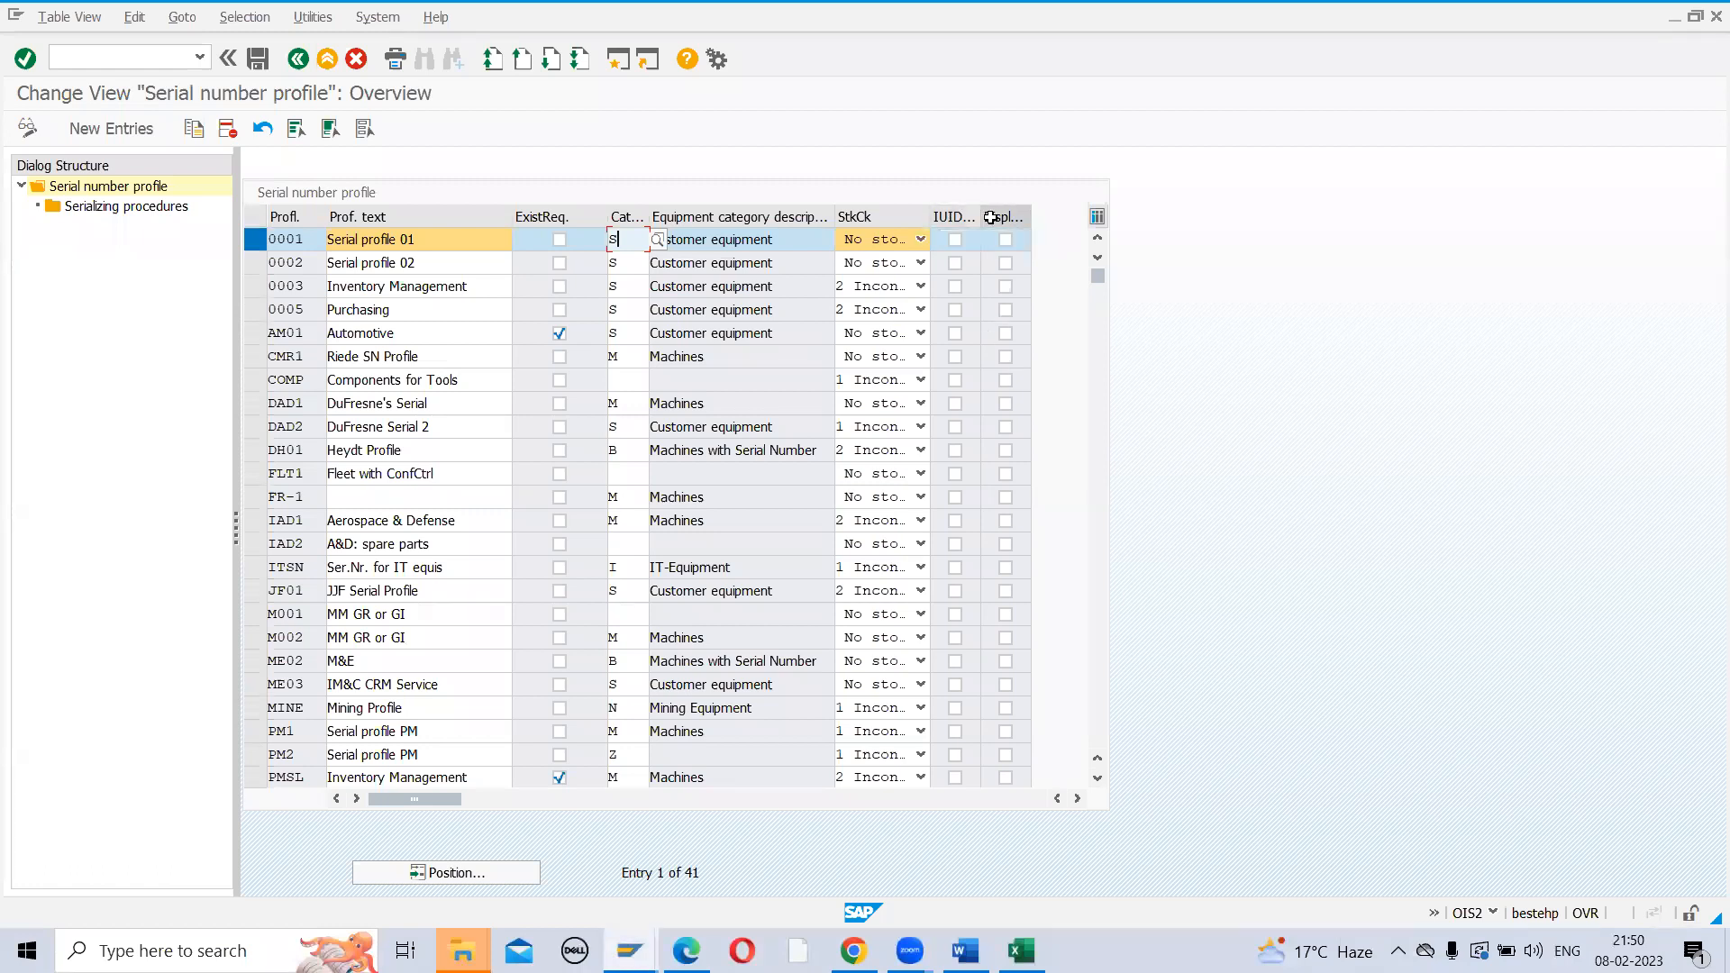
{"action": "key", "text": "alt+Tab"}
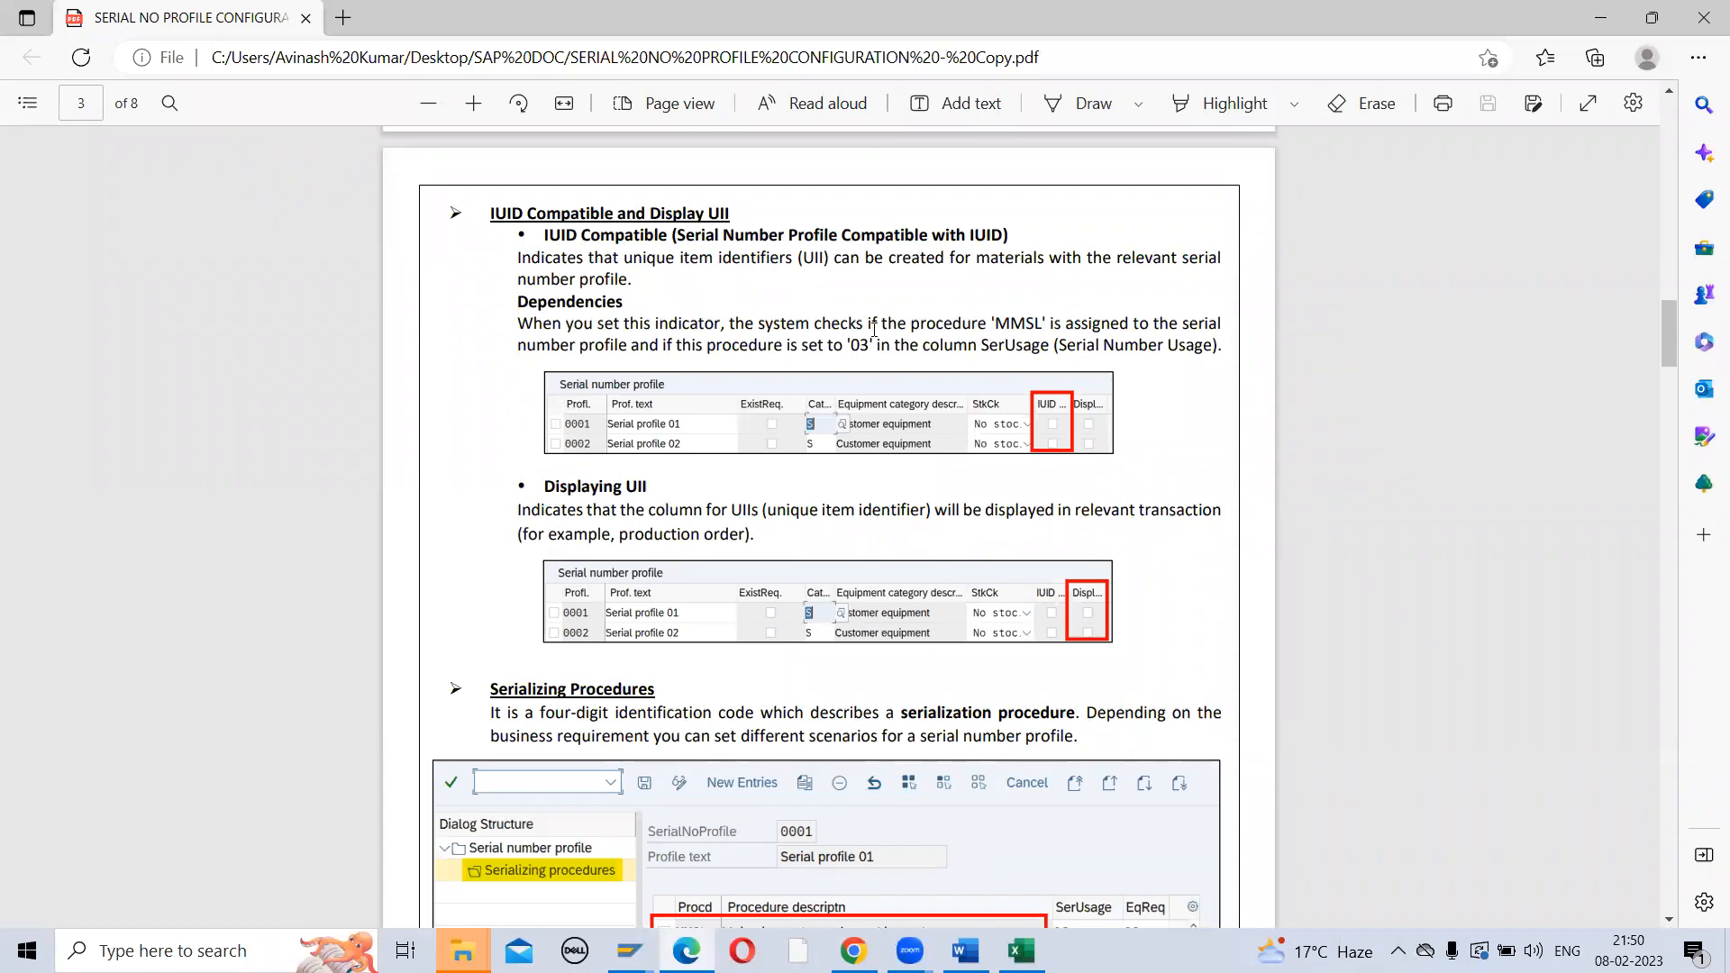
{"action": "scroll", "coordinate": [858, 327], "scroll_direction": "up", "scroll_amount": 1}
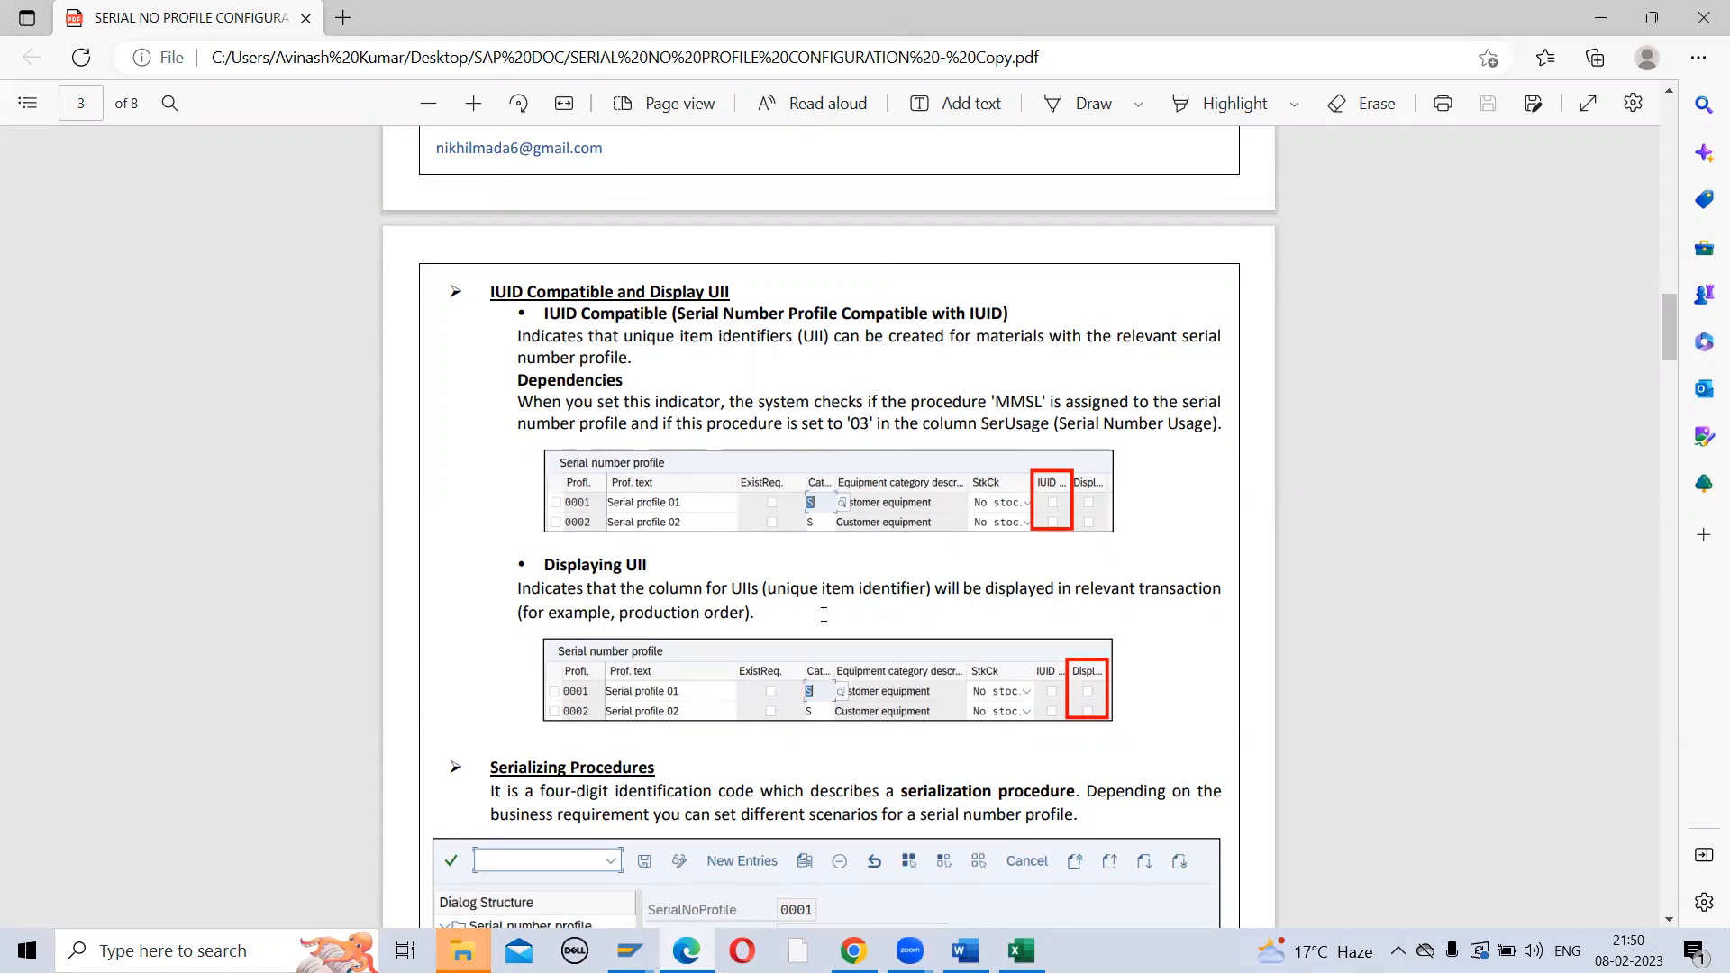
{"action": "scroll", "coordinate": [723, 620], "scroll_direction": "down", "scroll_amount": 5}
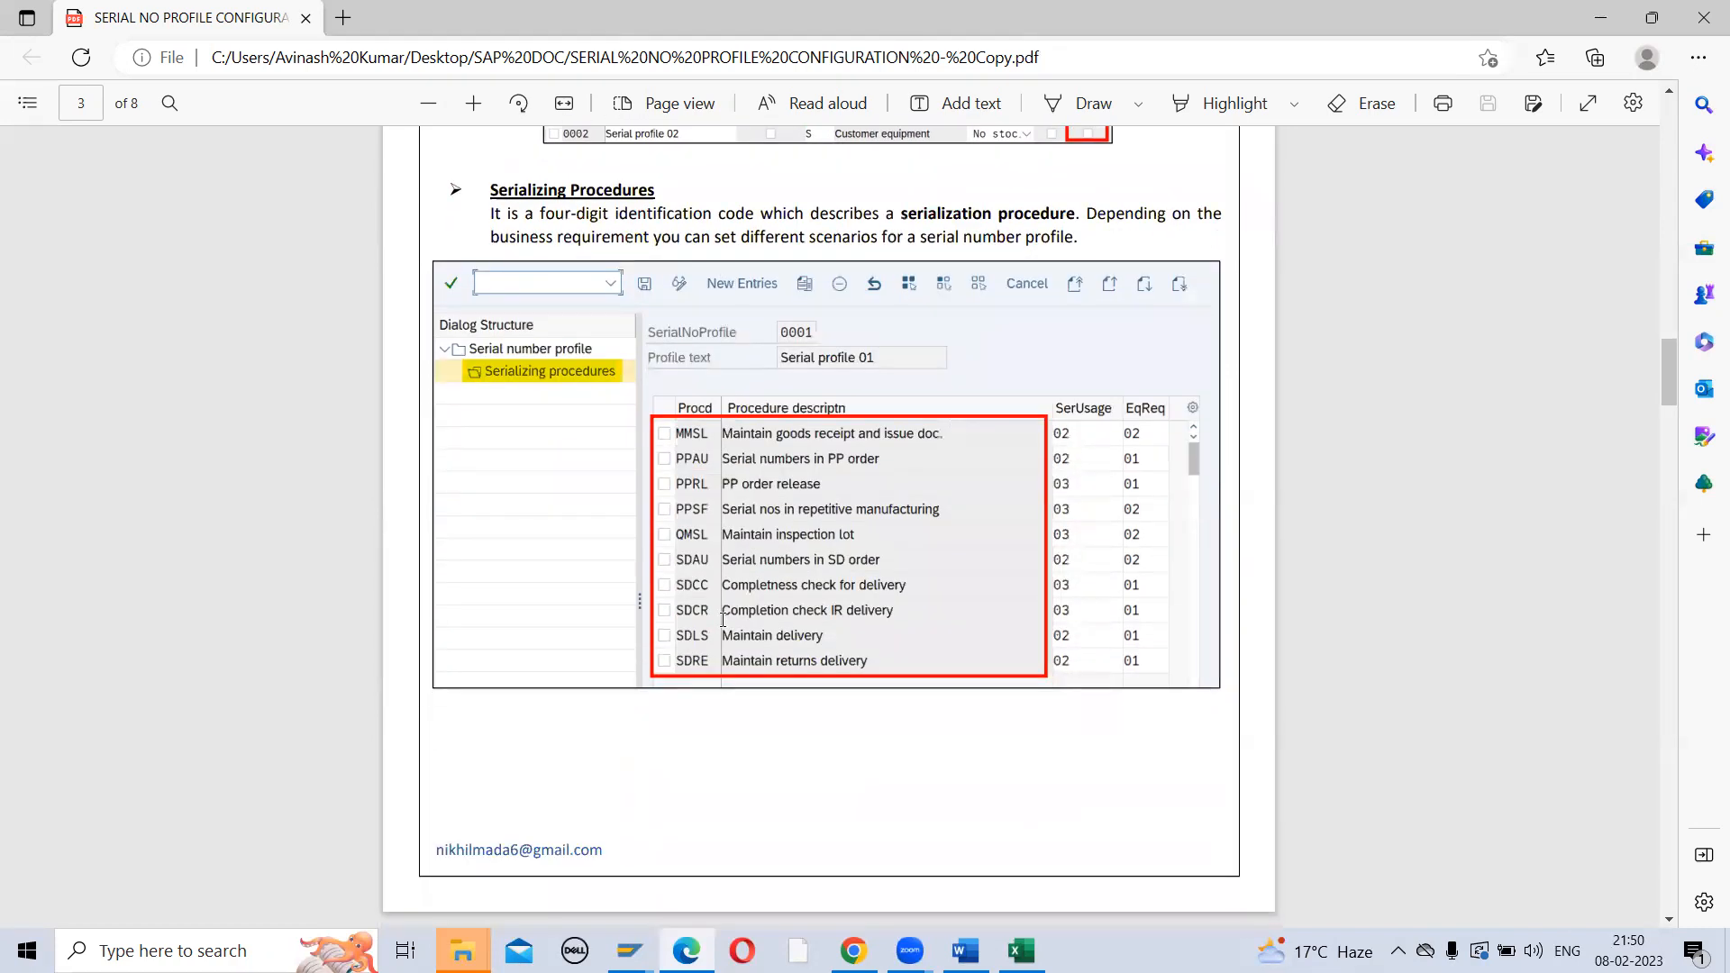
{"action": "key", "text": "alt+Tab"}
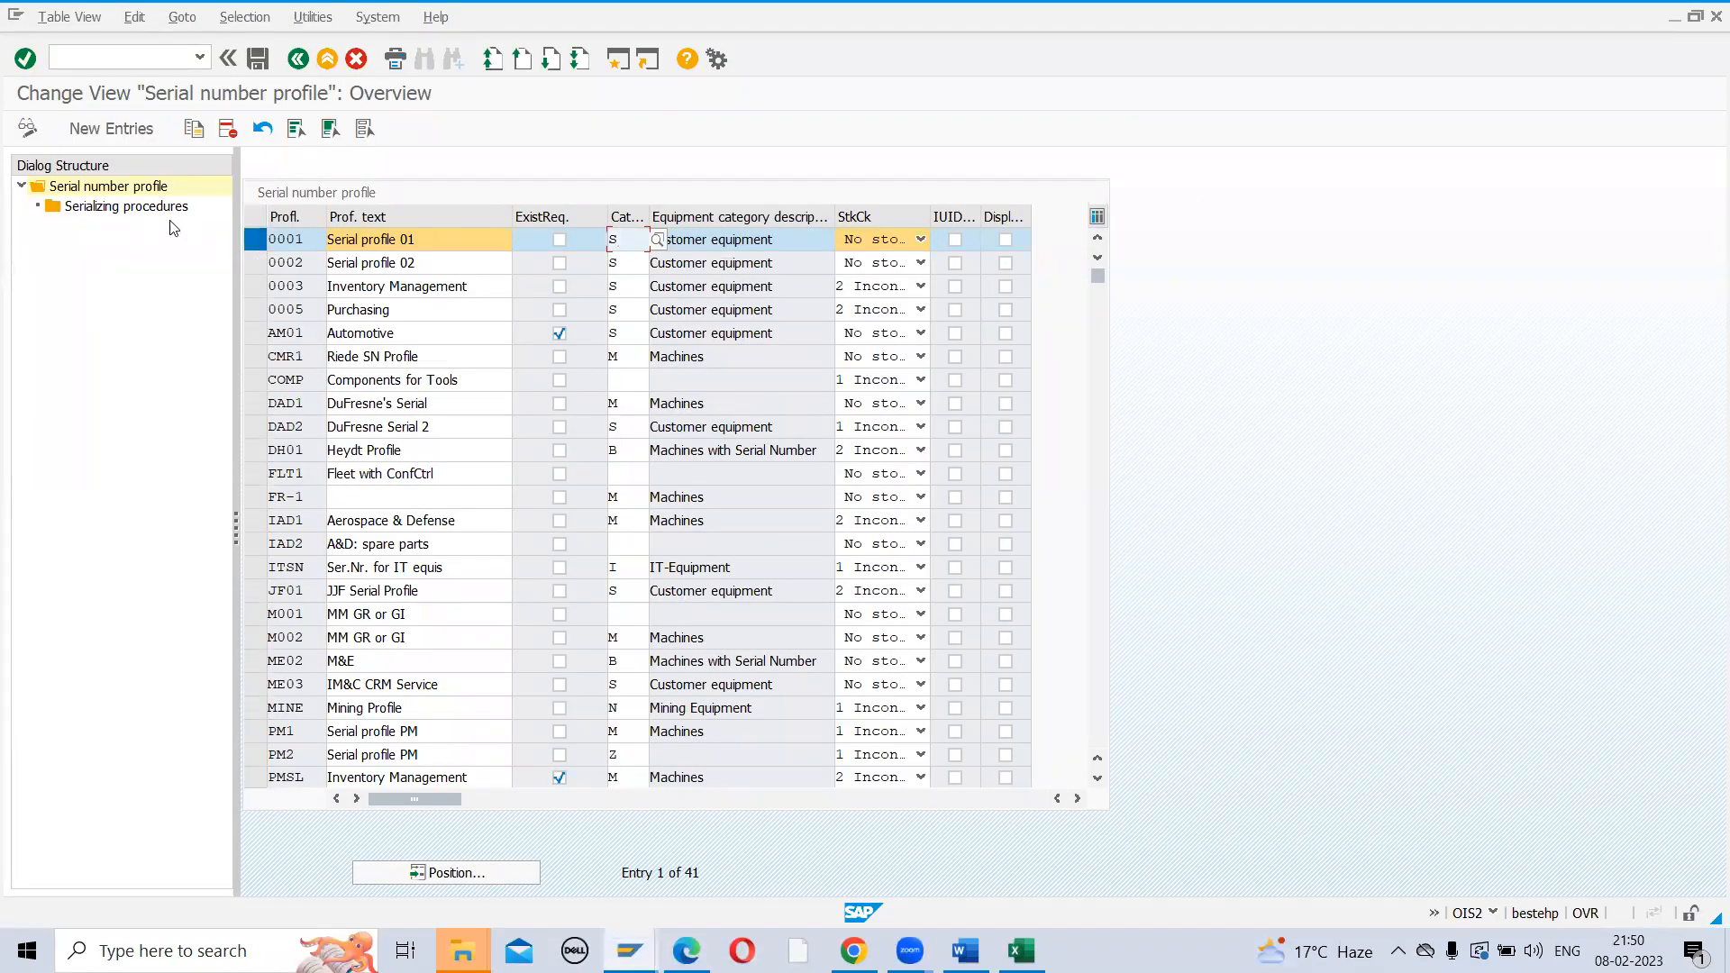
{"action": "double_click", "coordinate": [139, 215]}
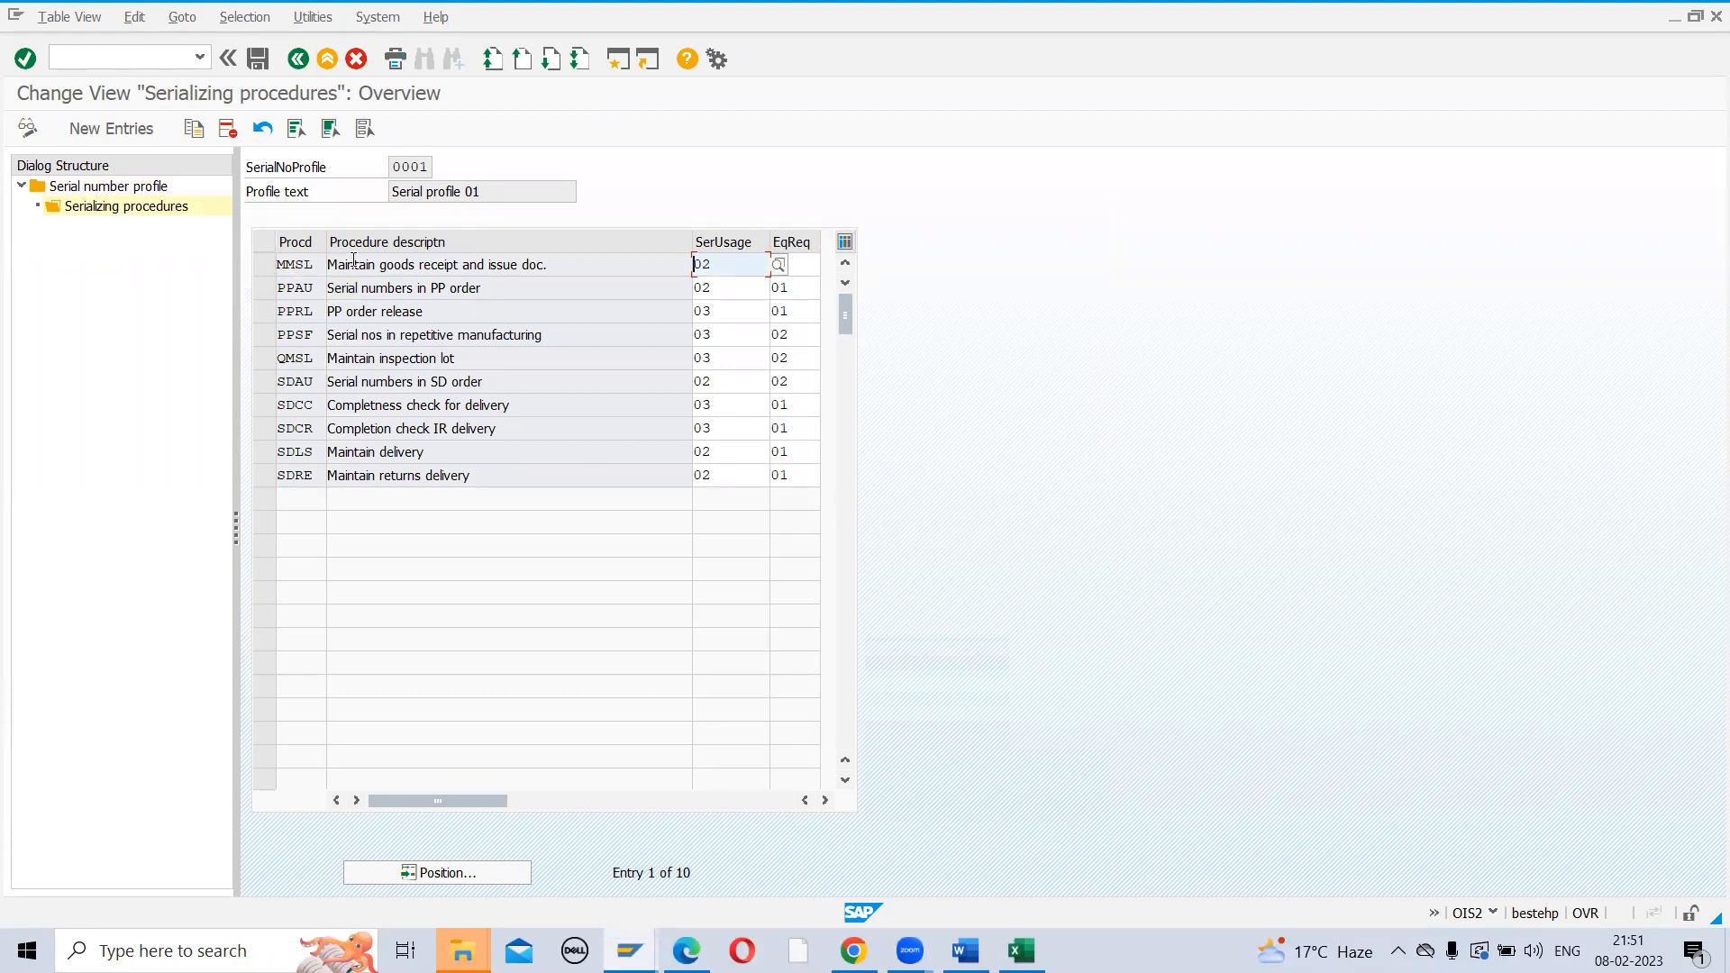
{"action": "left_click", "coordinate": [298, 63]}
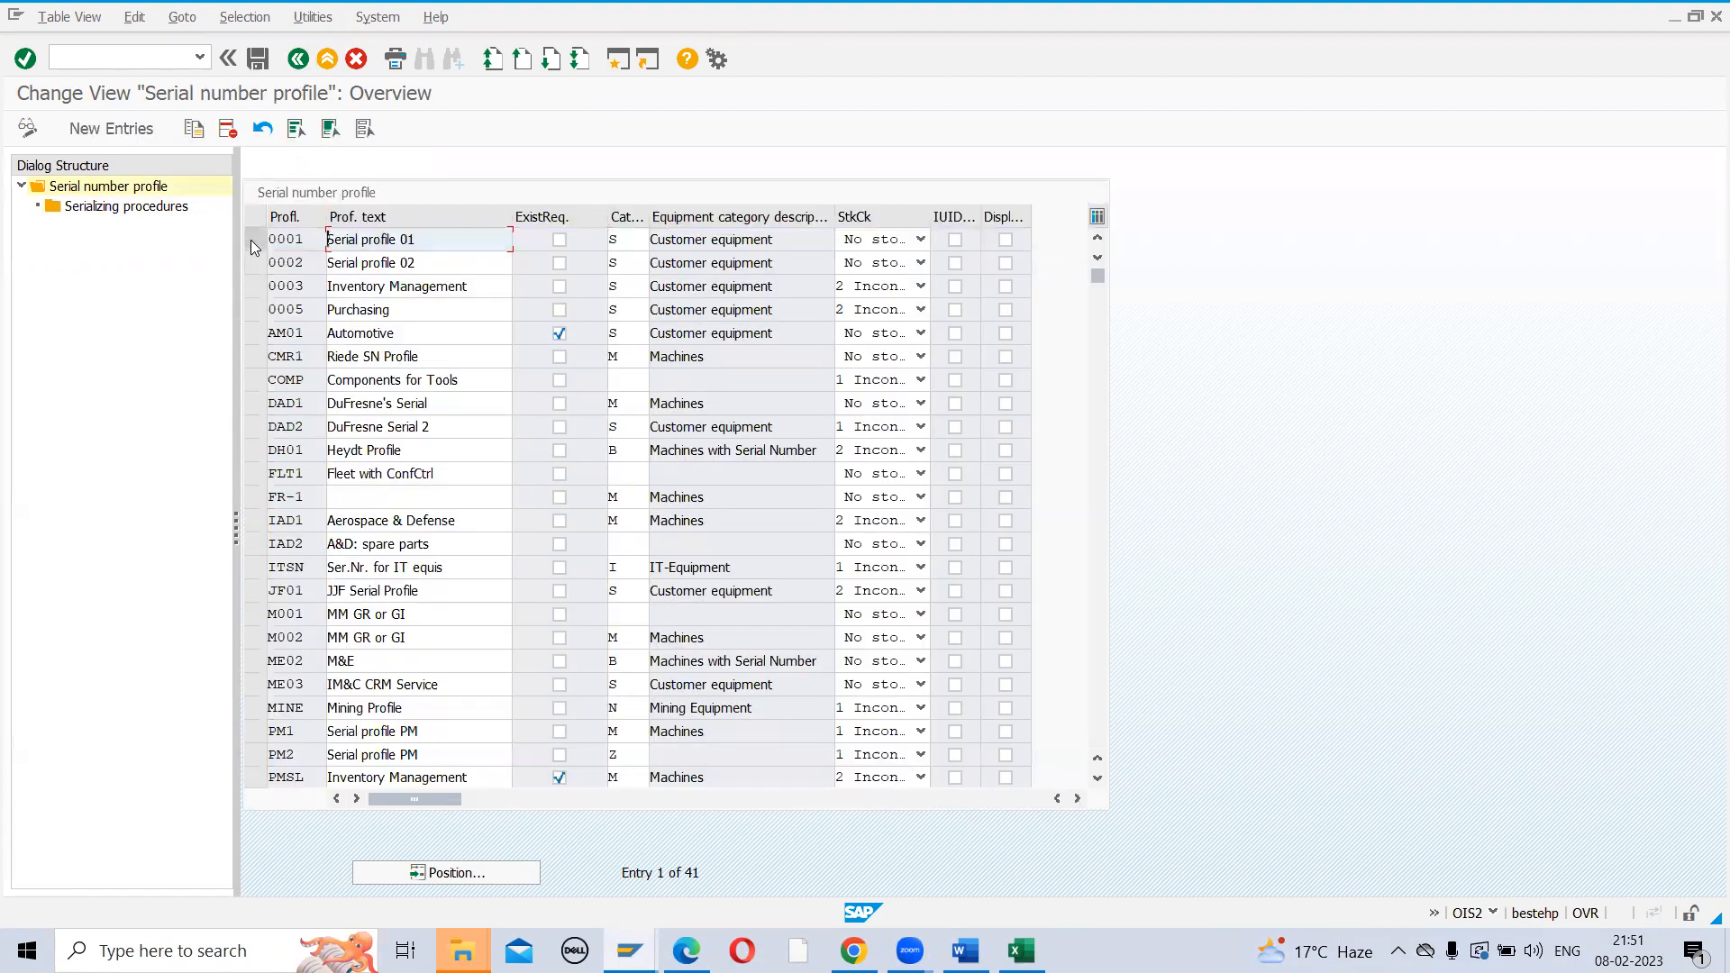
{"action": "left_click", "coordinate": [250, 240]}
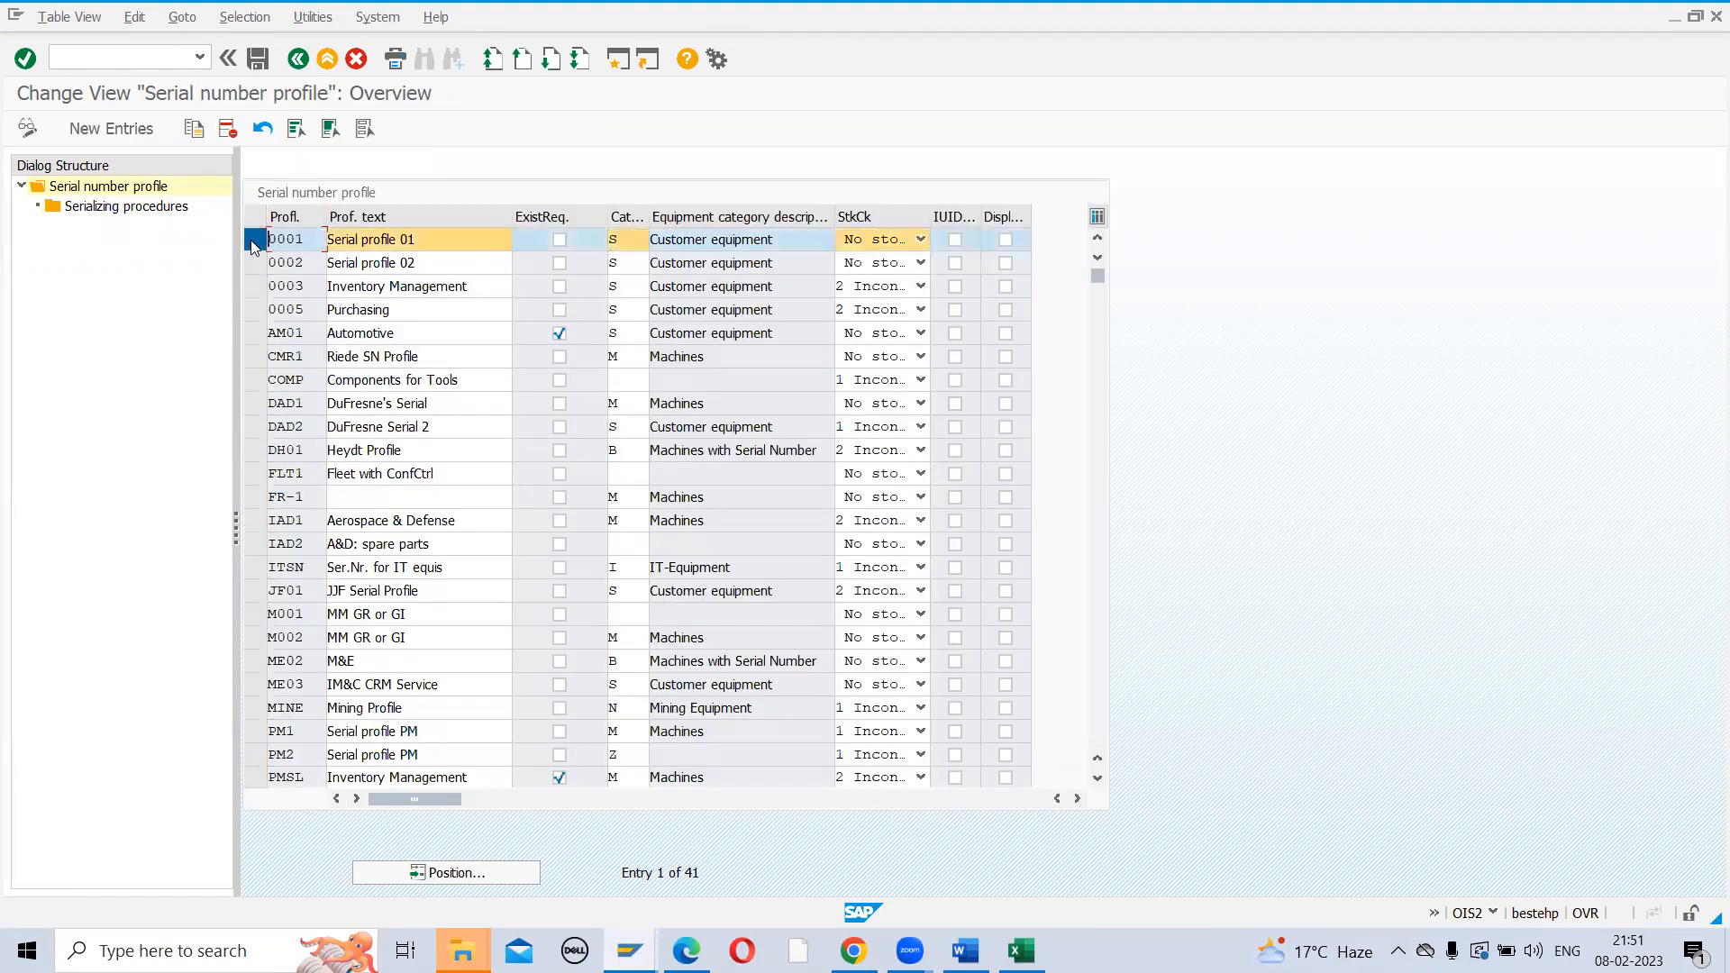
Copy profile 0001 as ZRSN with all dependent procedures and open ZRSN's ten serializing procedures
{"action": "left_click", "coordinate": [194, 130]}
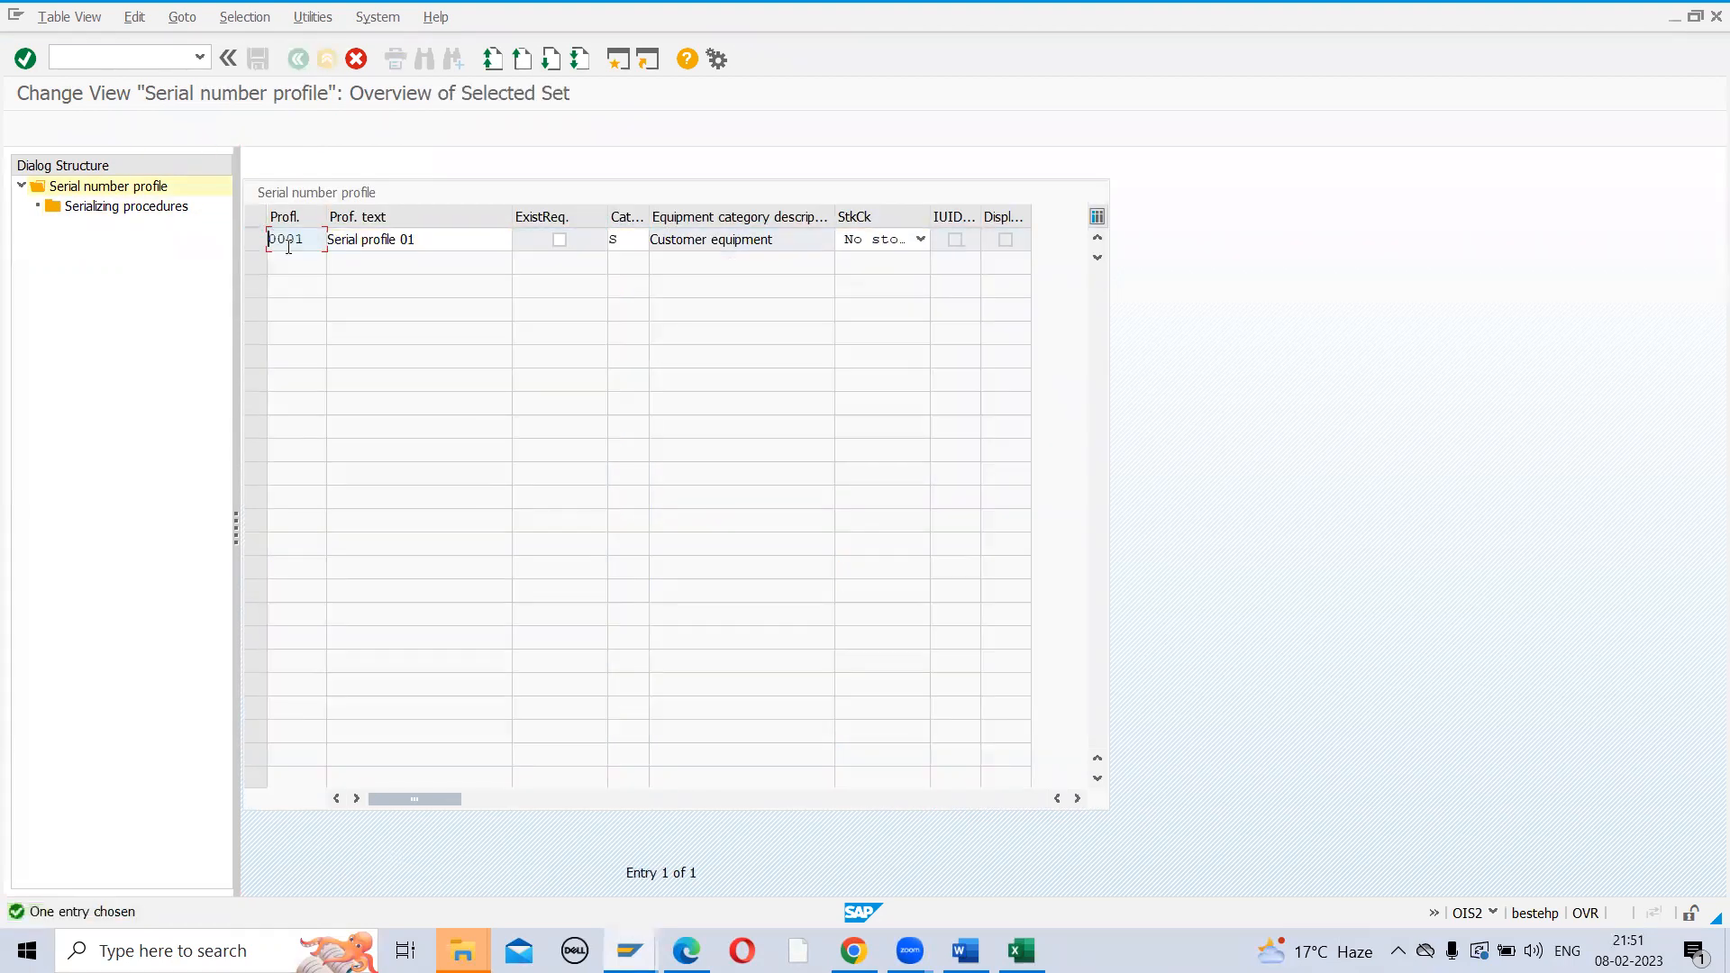
{"action": "left_click_drag", "start_coordinate": [303, 241], "coordinate": [242, 243]}
{"action": "key", "text": "BackSpace"}
{"action": "type", "text": "ZRSN"}
{"action": "key", "text": "Return"}
{"action": "key", "text": "Return"}
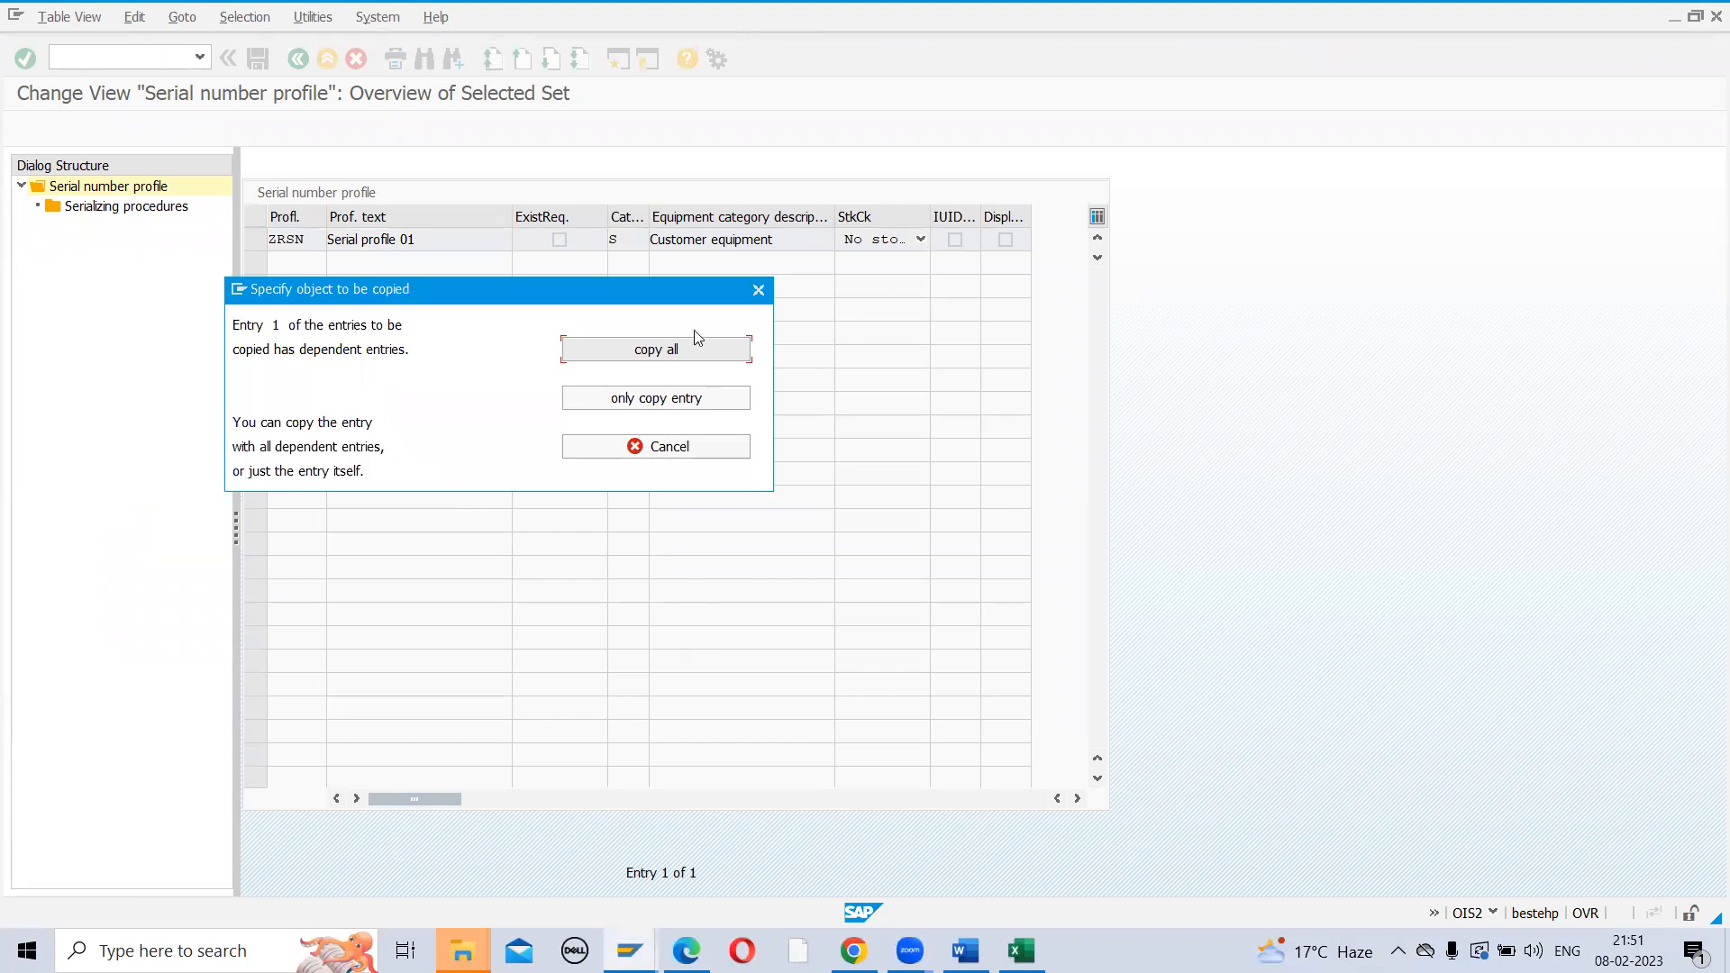
{"action": "left_click", "coordinate": [655, 357]}
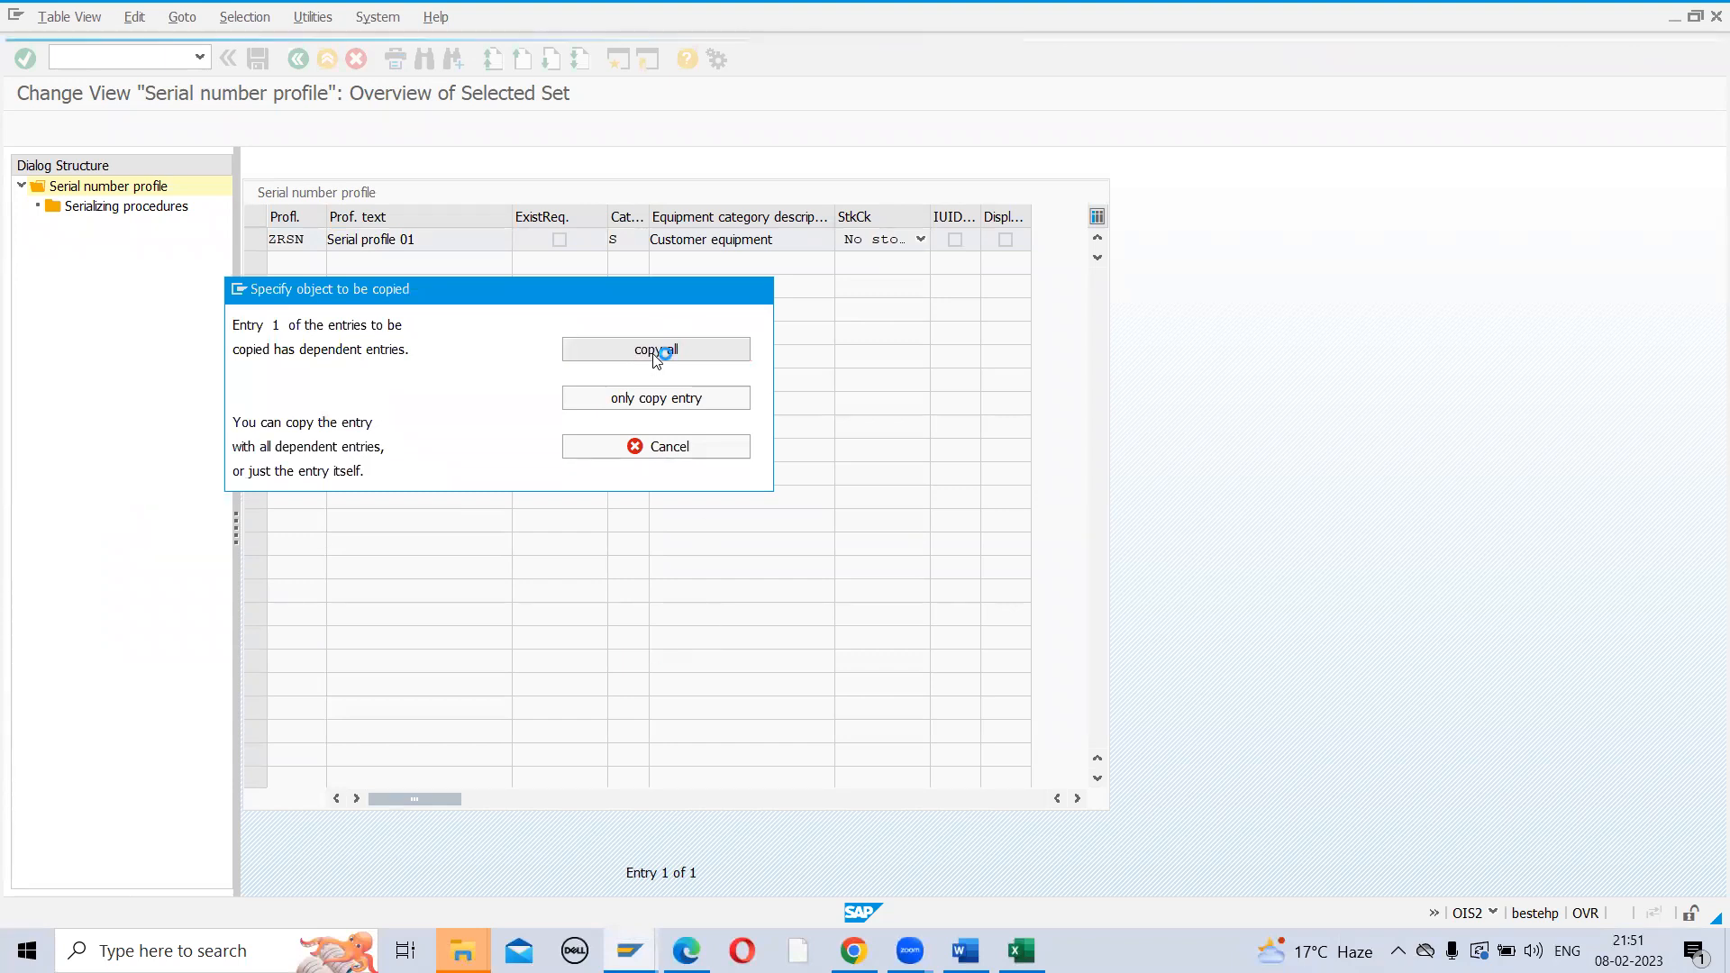
{"action": "key", "text": "Return"}
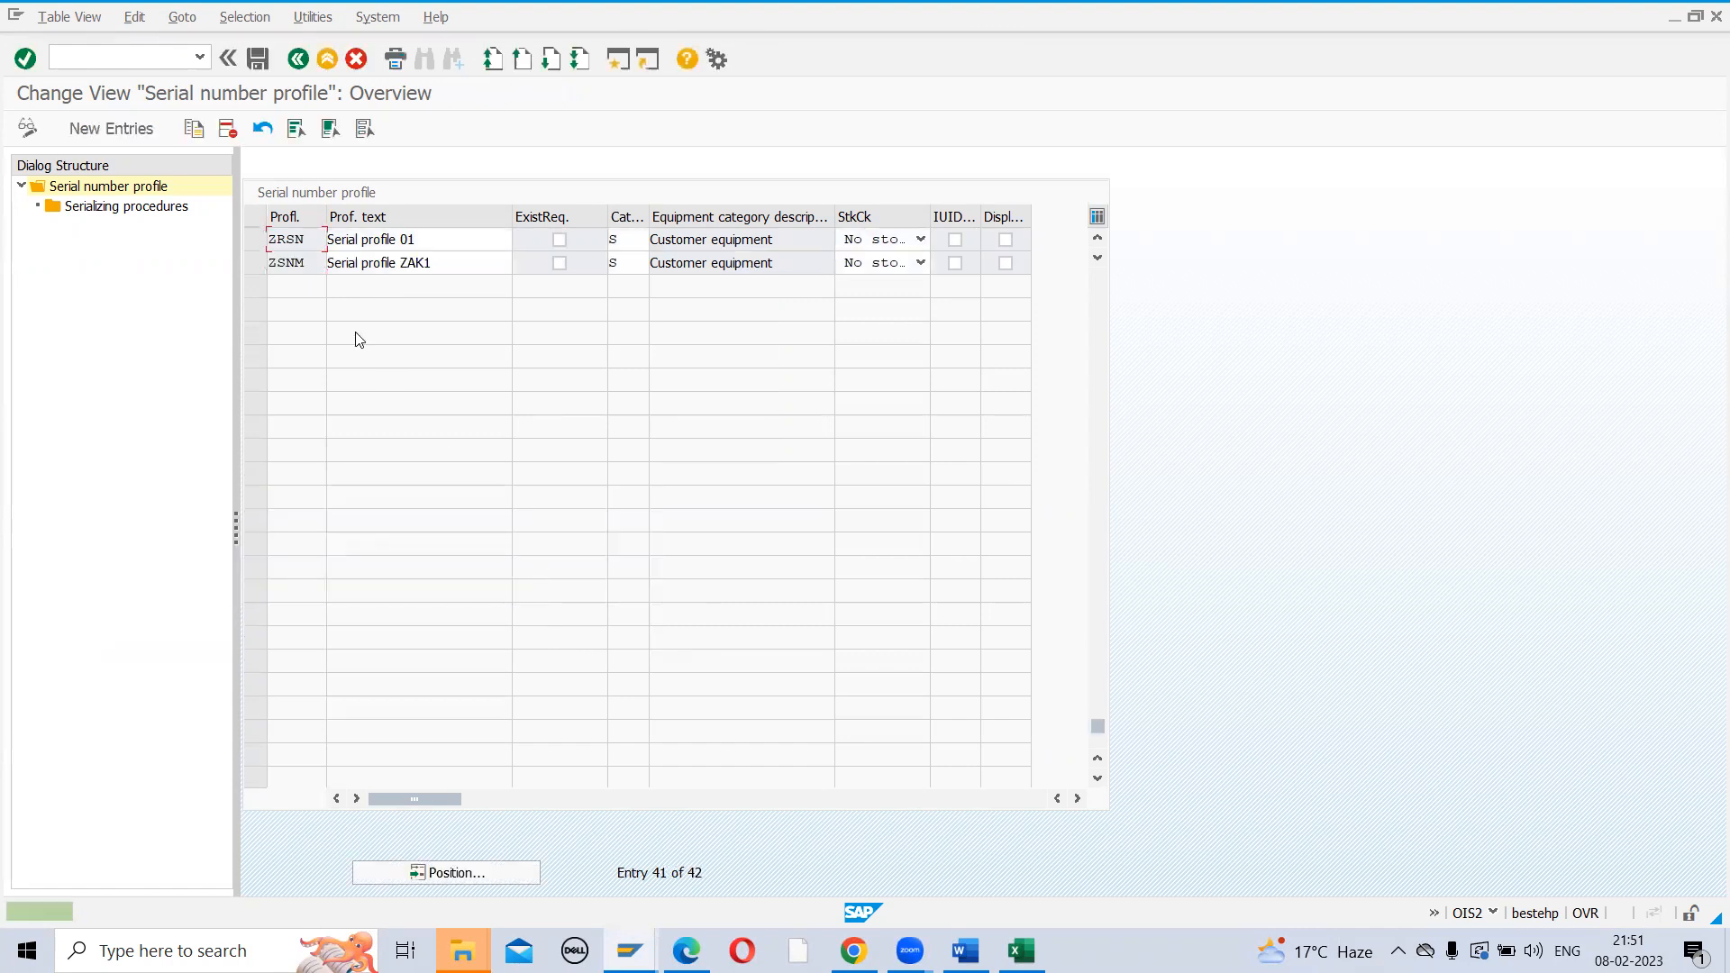
{"action": "left_click", "coordinate": [253, 240]}
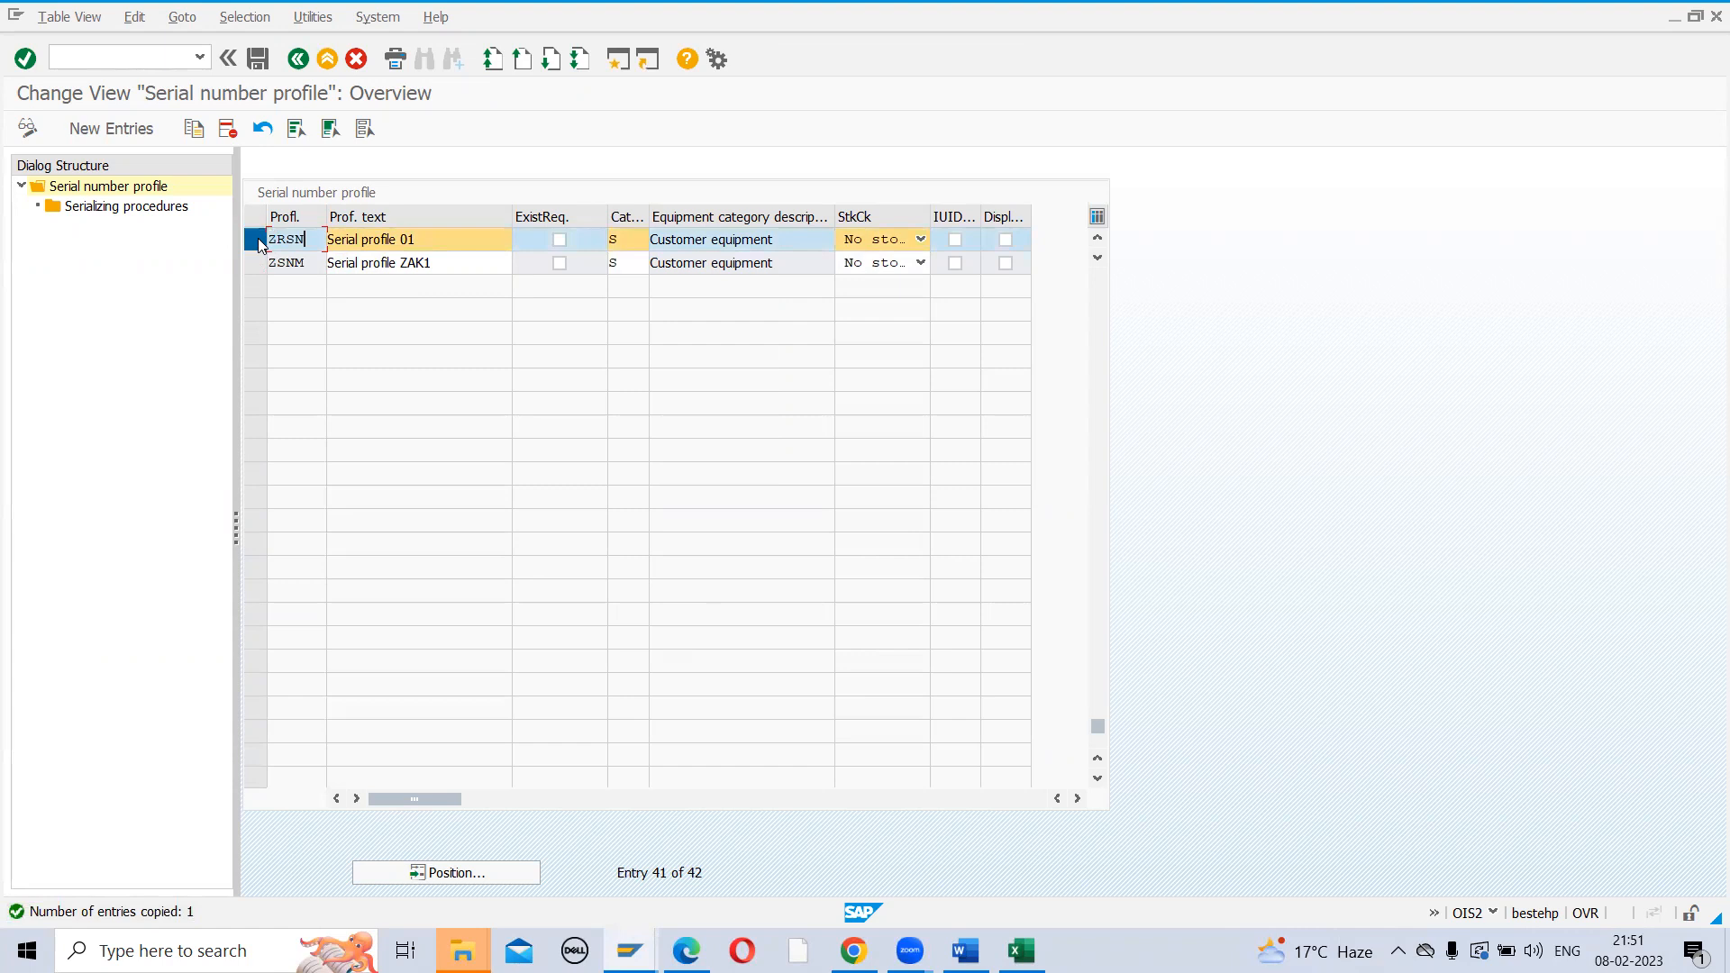
{"action": "double_click", "coordinate": [127, 209]}
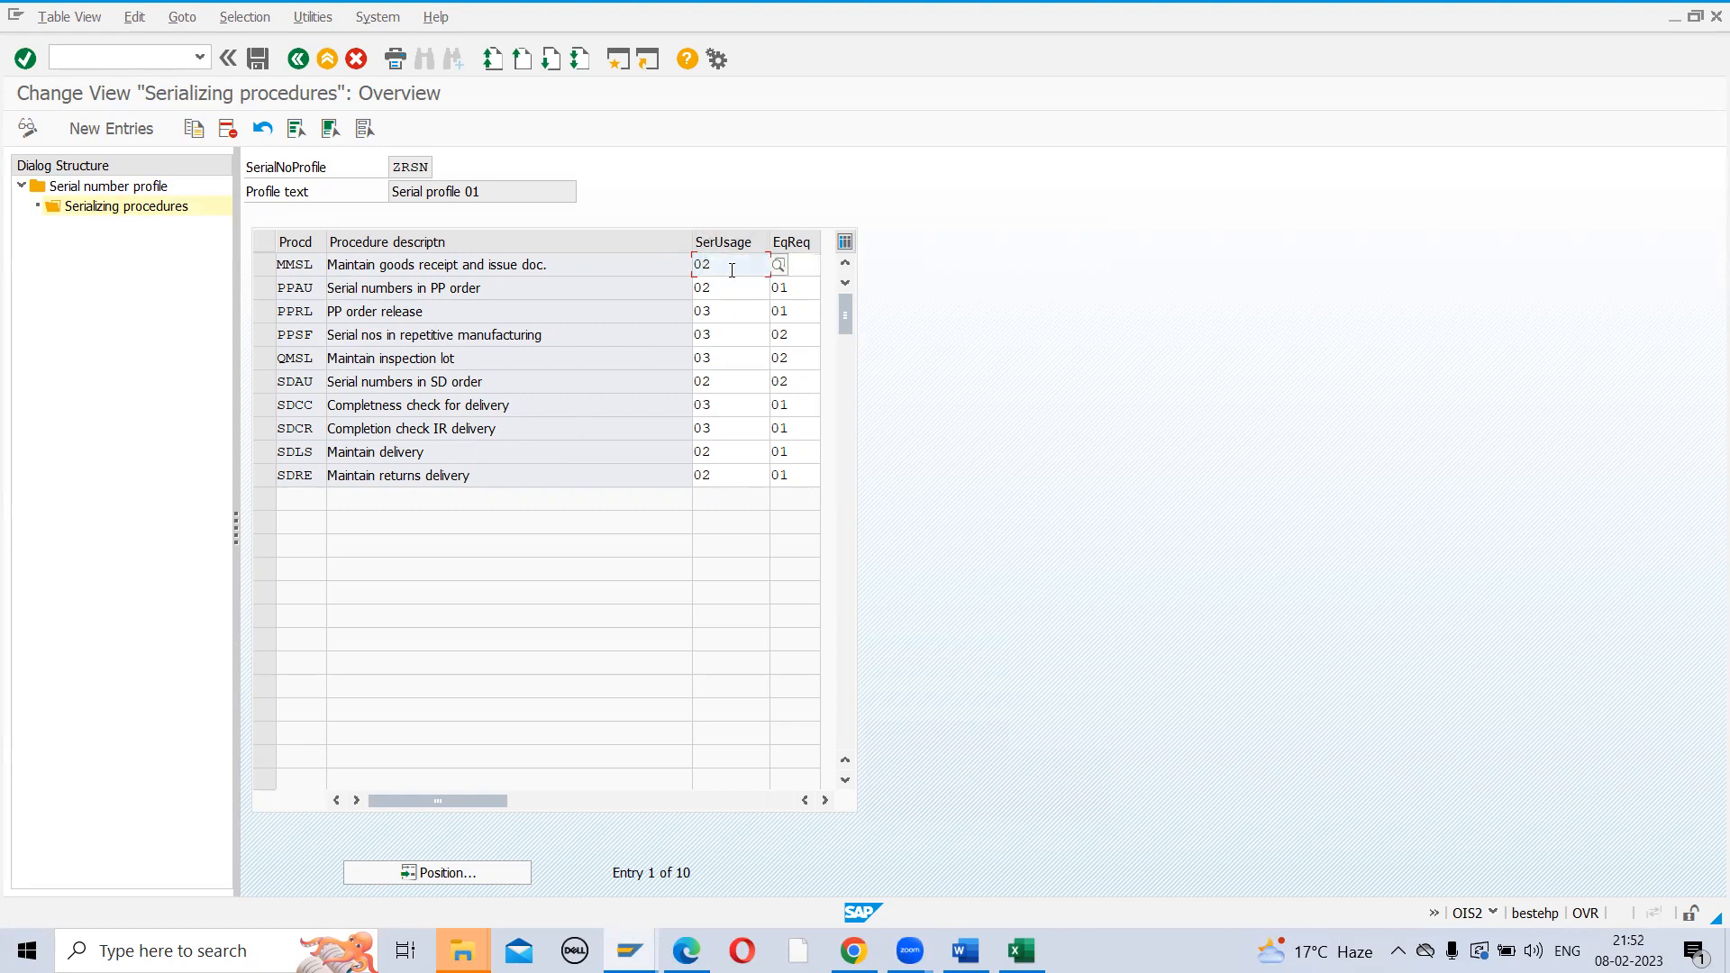
Show the MMSL SerUsage value list: 01 None, 02 Optional, 03 Obligatory, 04 Automatic
{"action": "right_click", "coordinate": [777, 273]}
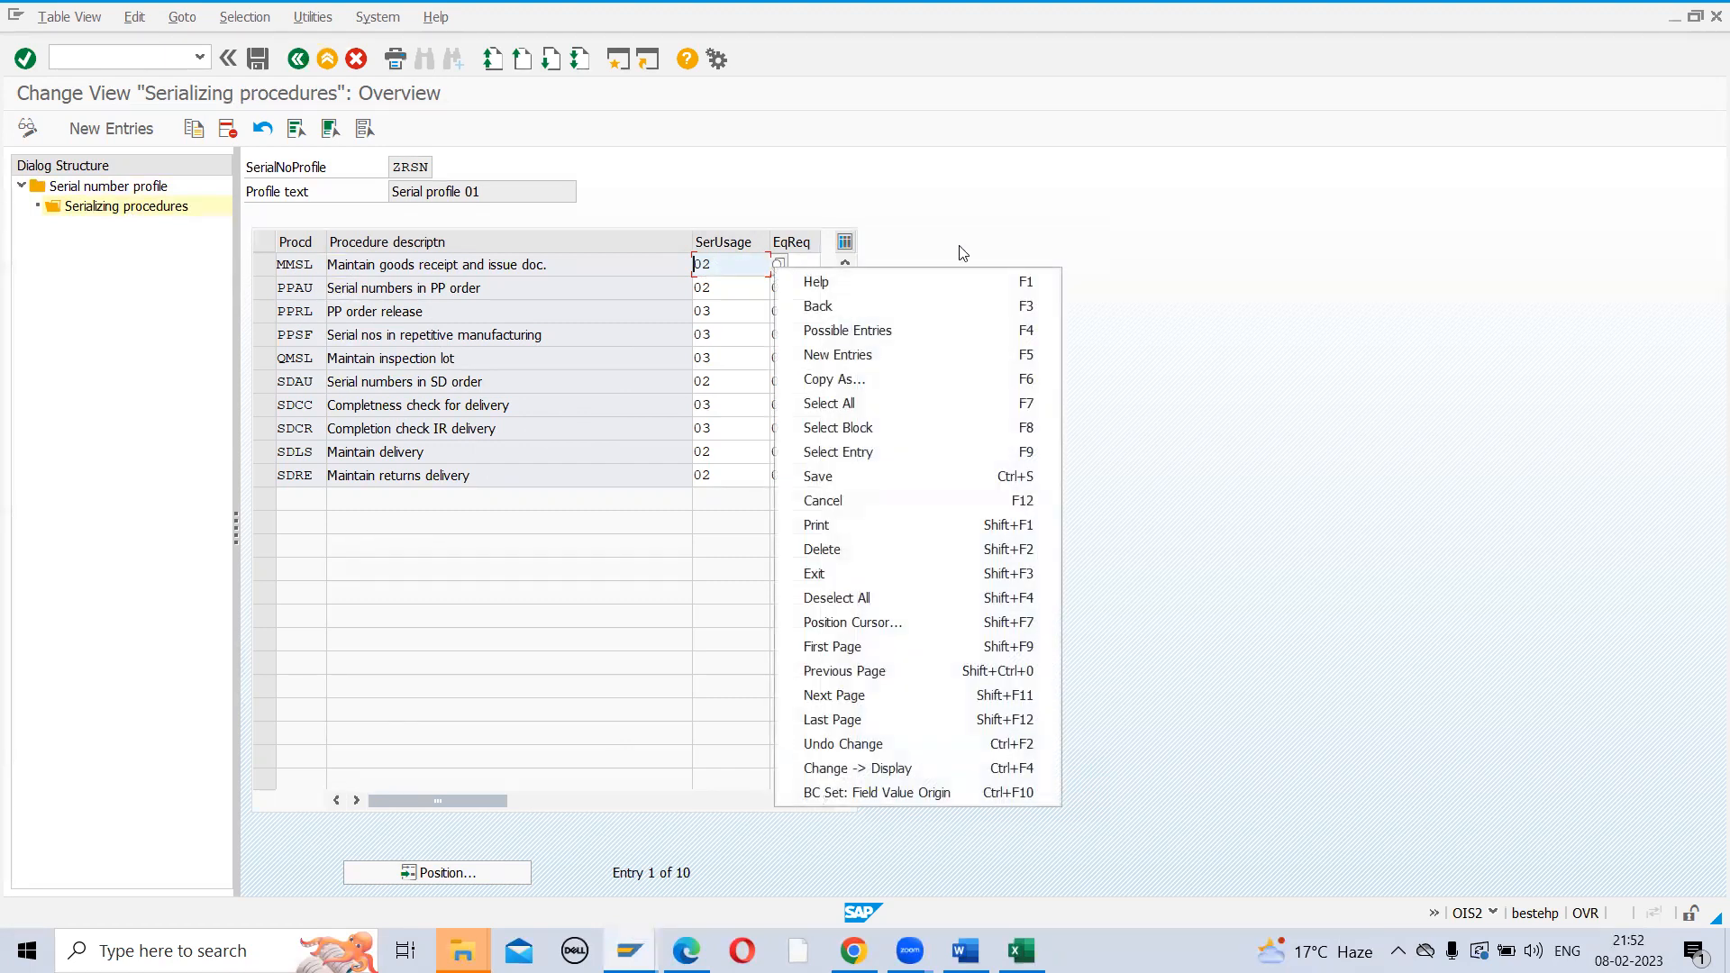
{"action": "left_click", "coordinate": [1036, 242]}
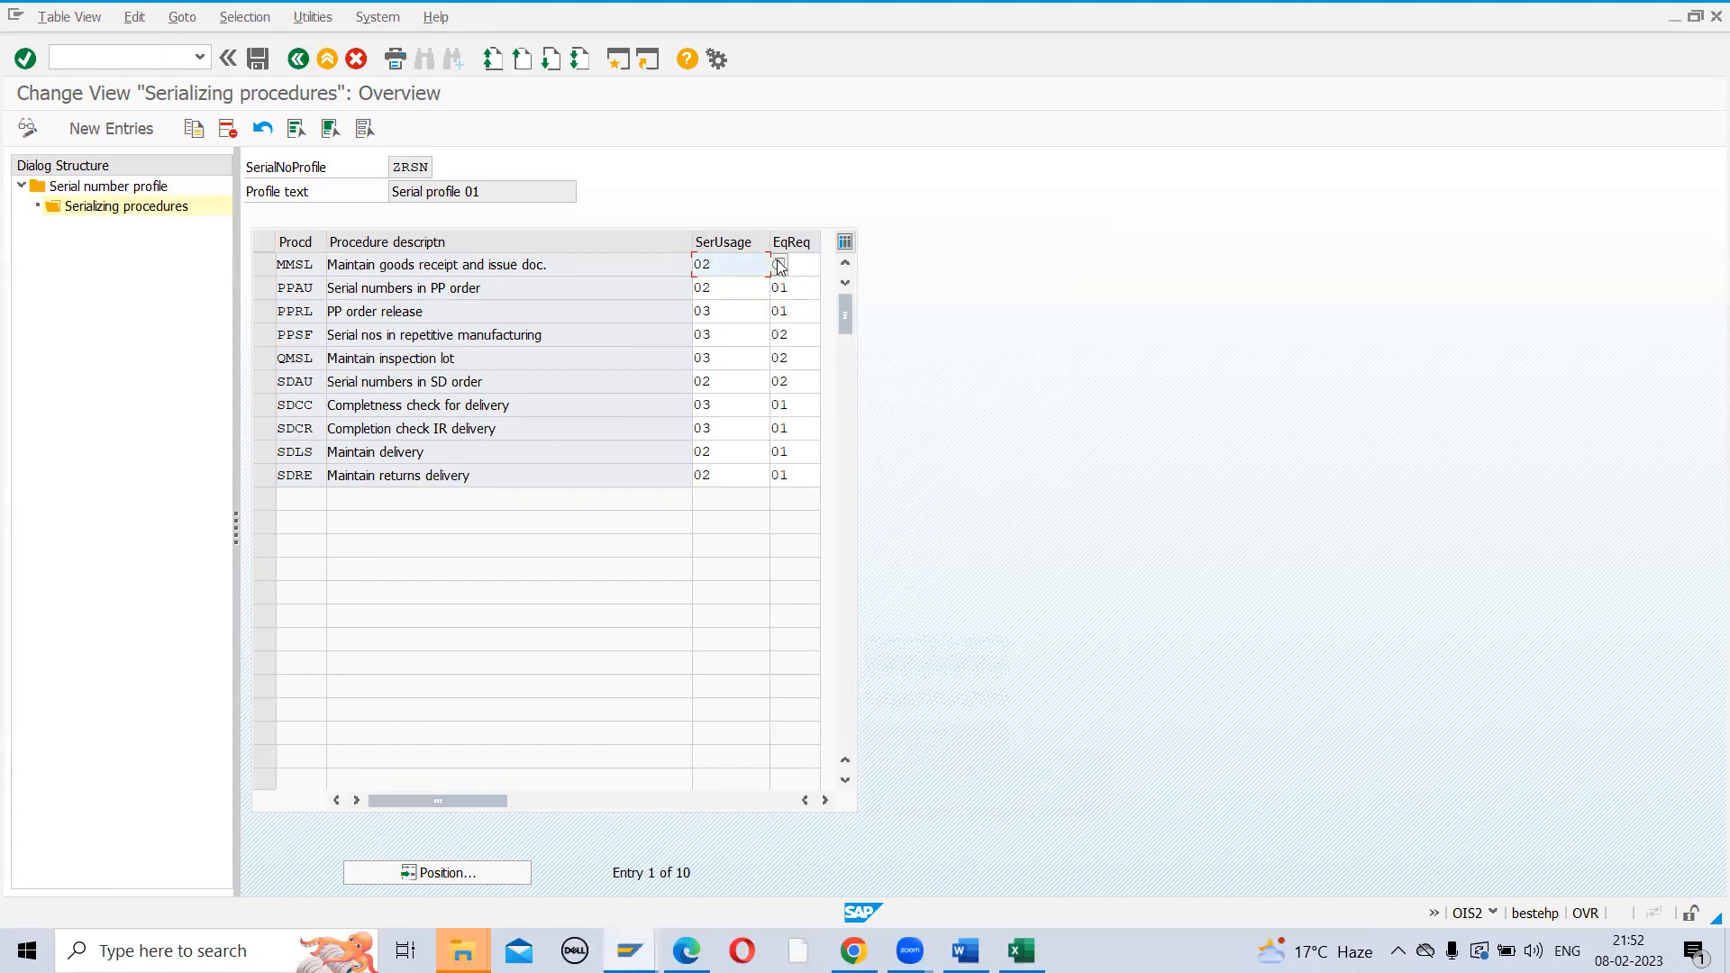
{"action": "left_click", "coordinate": [778, 263]}
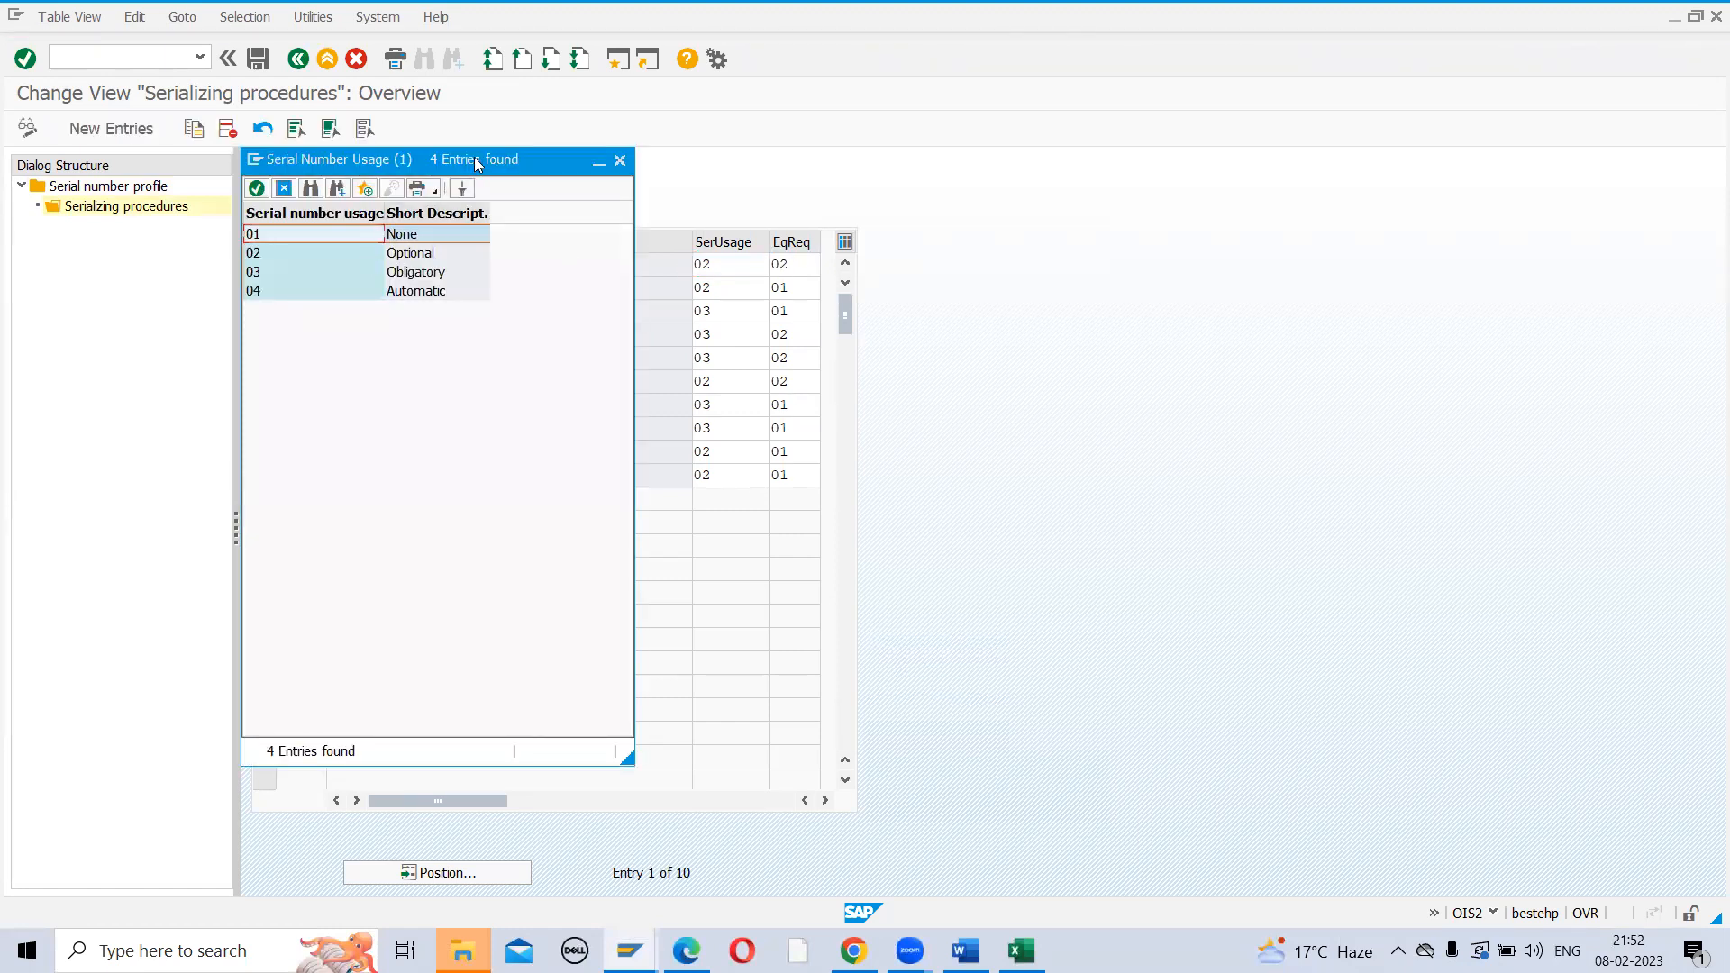
Drag the Serial Number Usage value list to the right of the ZRSN procedures table
{"action": "left_click_drag", "start_coordinate": [478, 162], "coordinate": [1081, 147]}
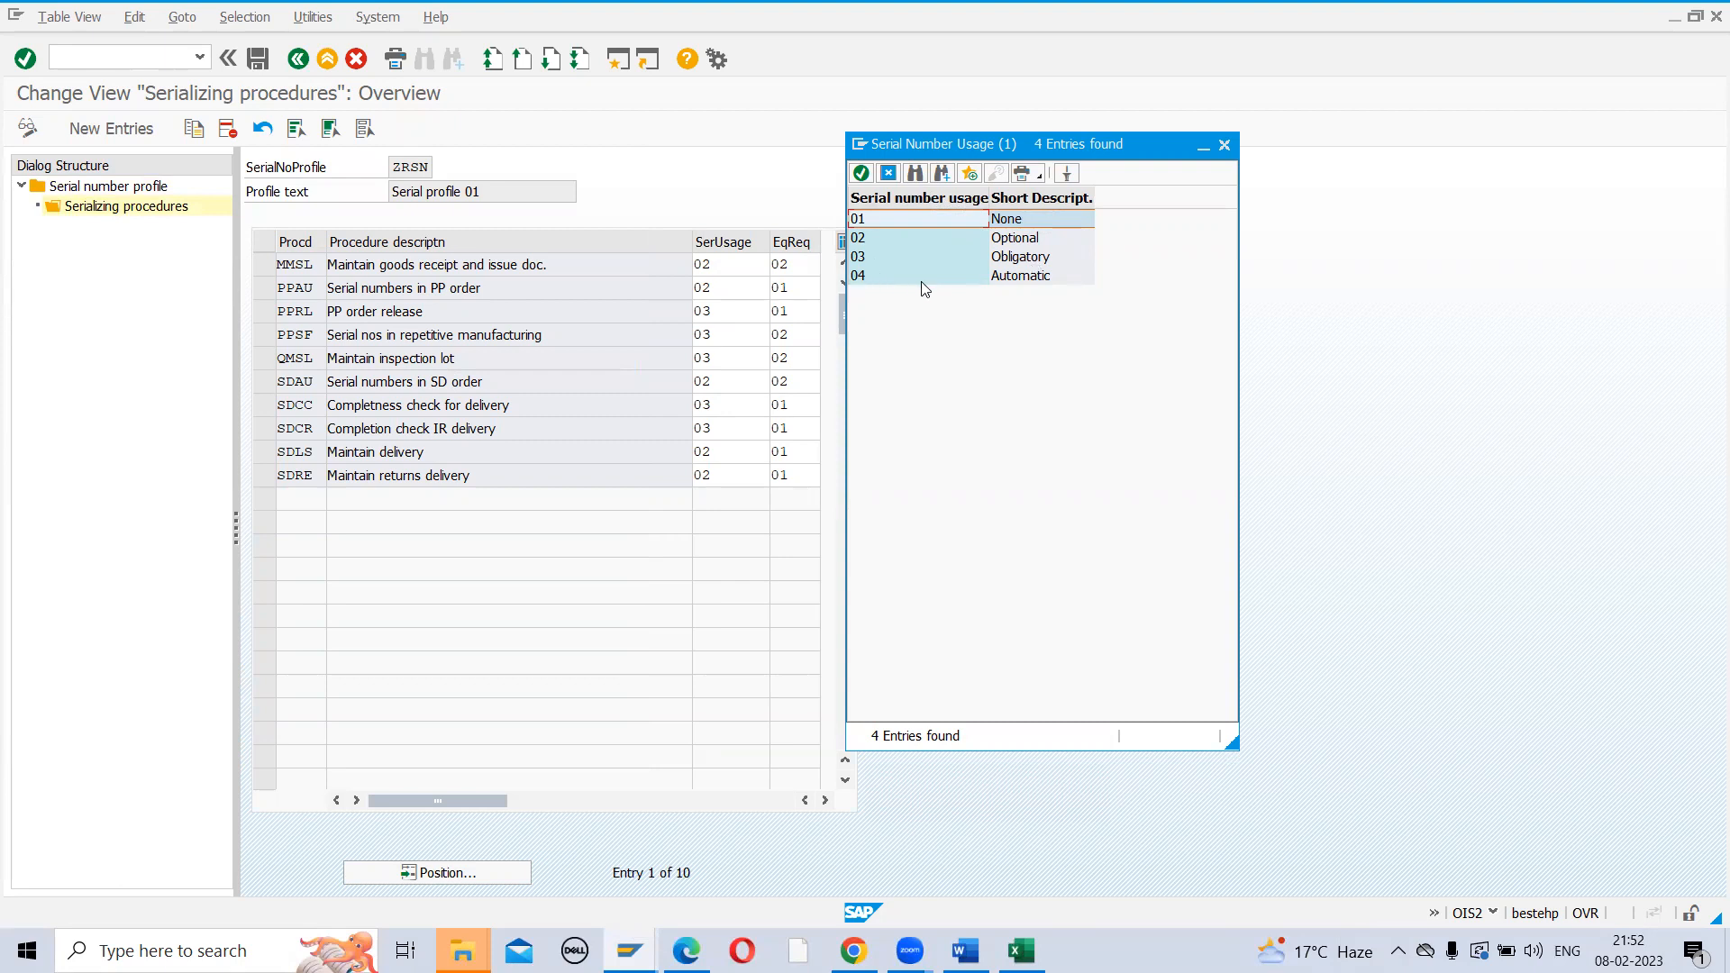
{"action": "left_click_drag", "start_coordinate": [1092, 150], "coordinate": [1177, 137]}
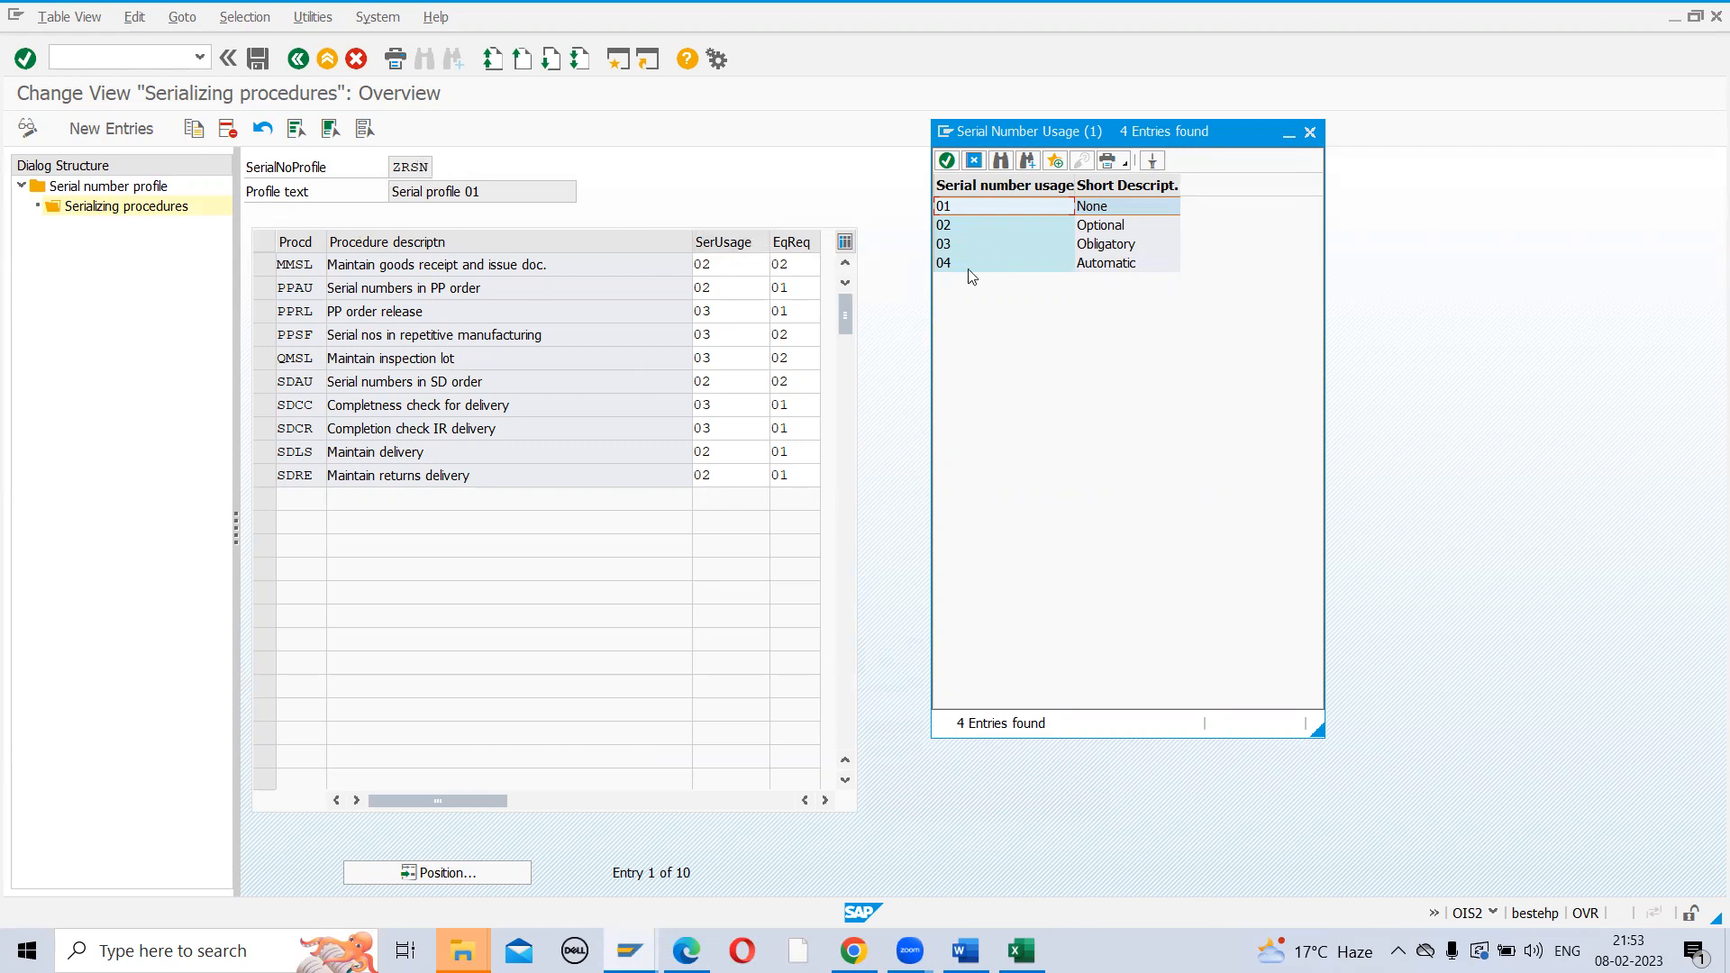
Set MMSL serial number usage to 03 Obligatory and bring up the notes' Serializing Procedures page
{"action": "double_click", "coordinate": [947, 251]}
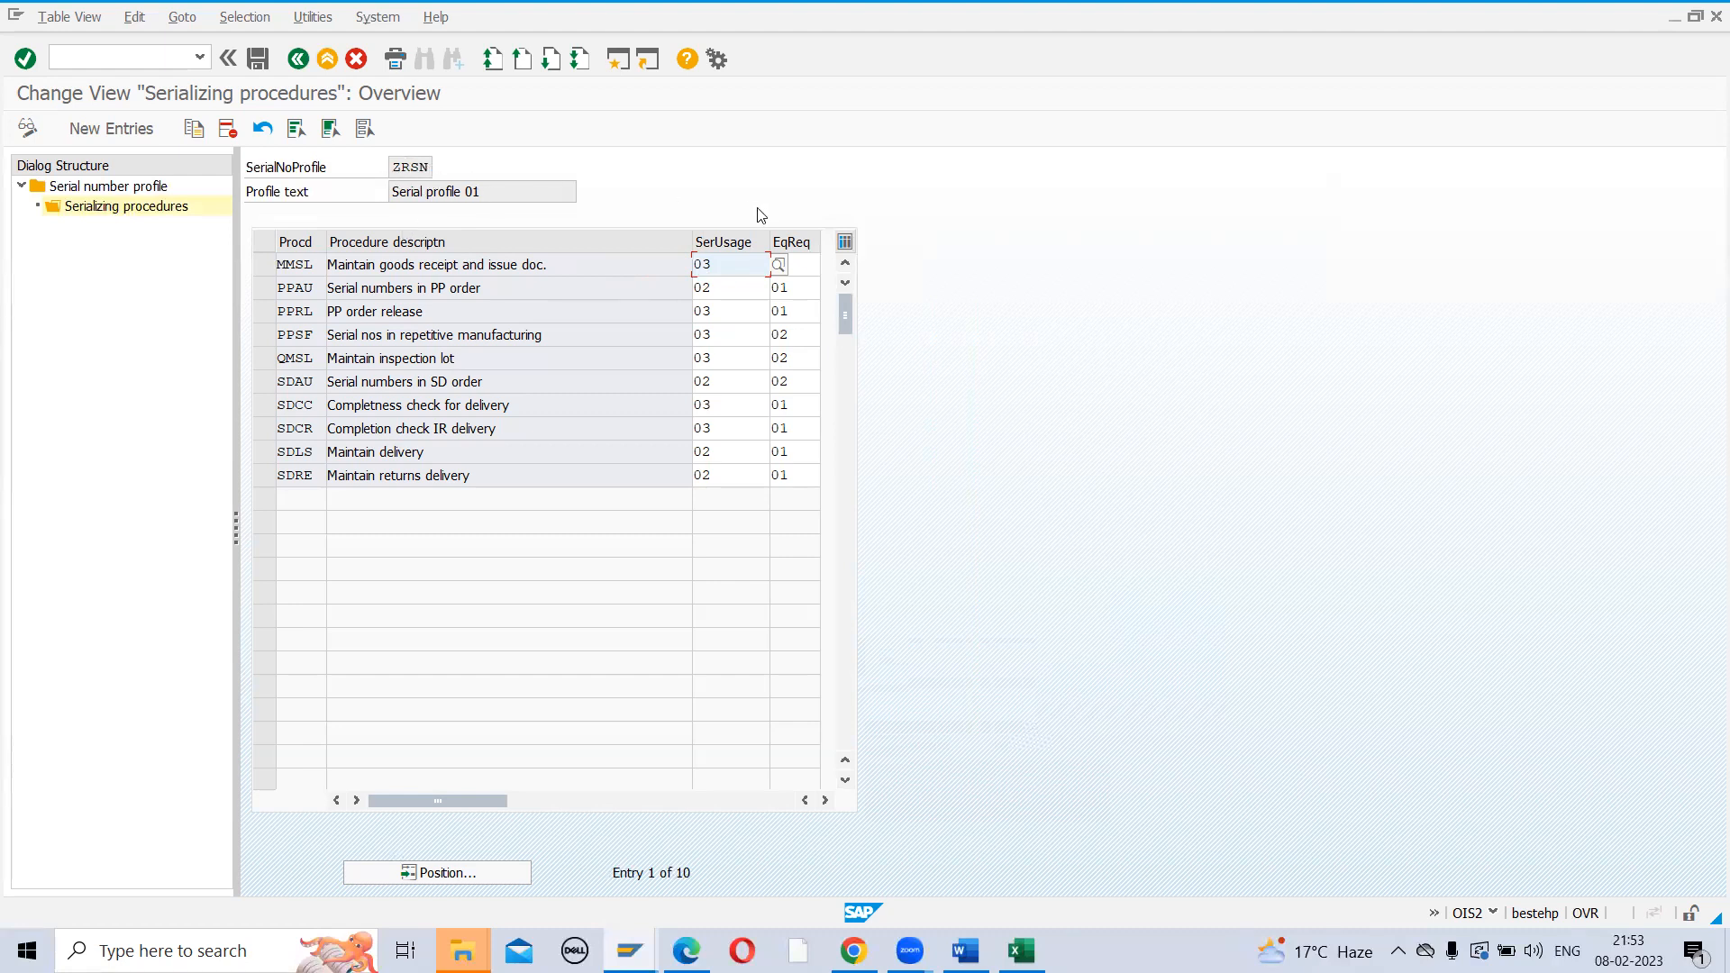
{"action": "key", "text": "Tab"}
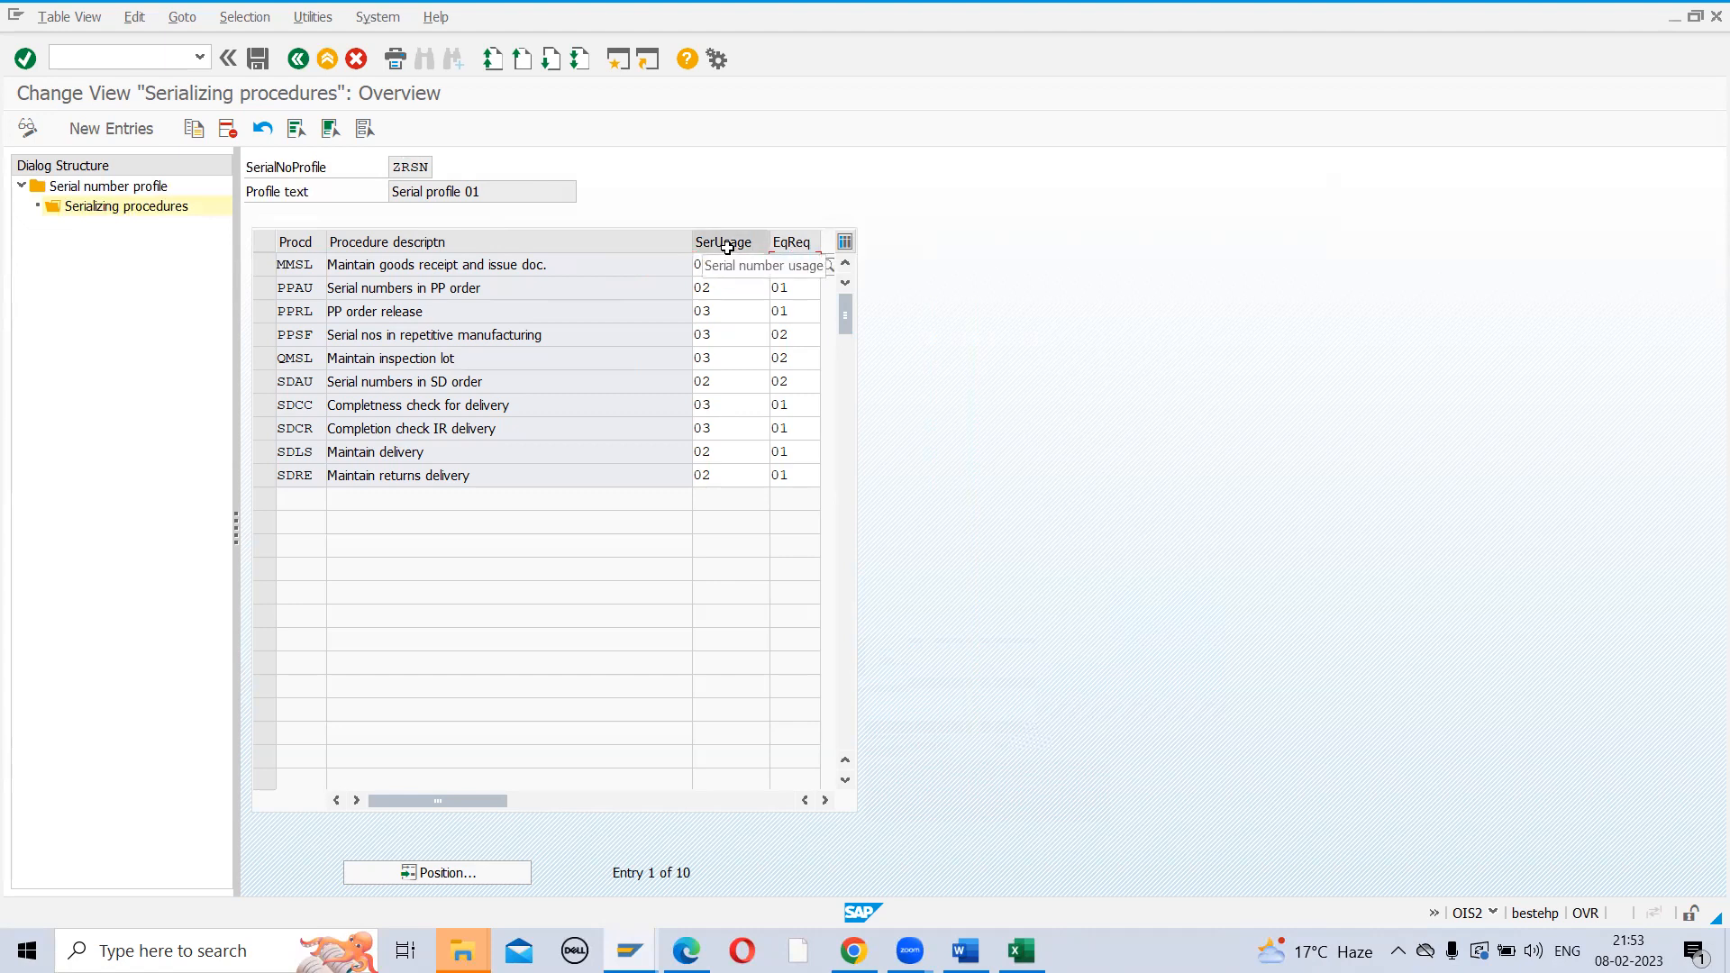
{"action": "key", "text": "alt+Tab"}
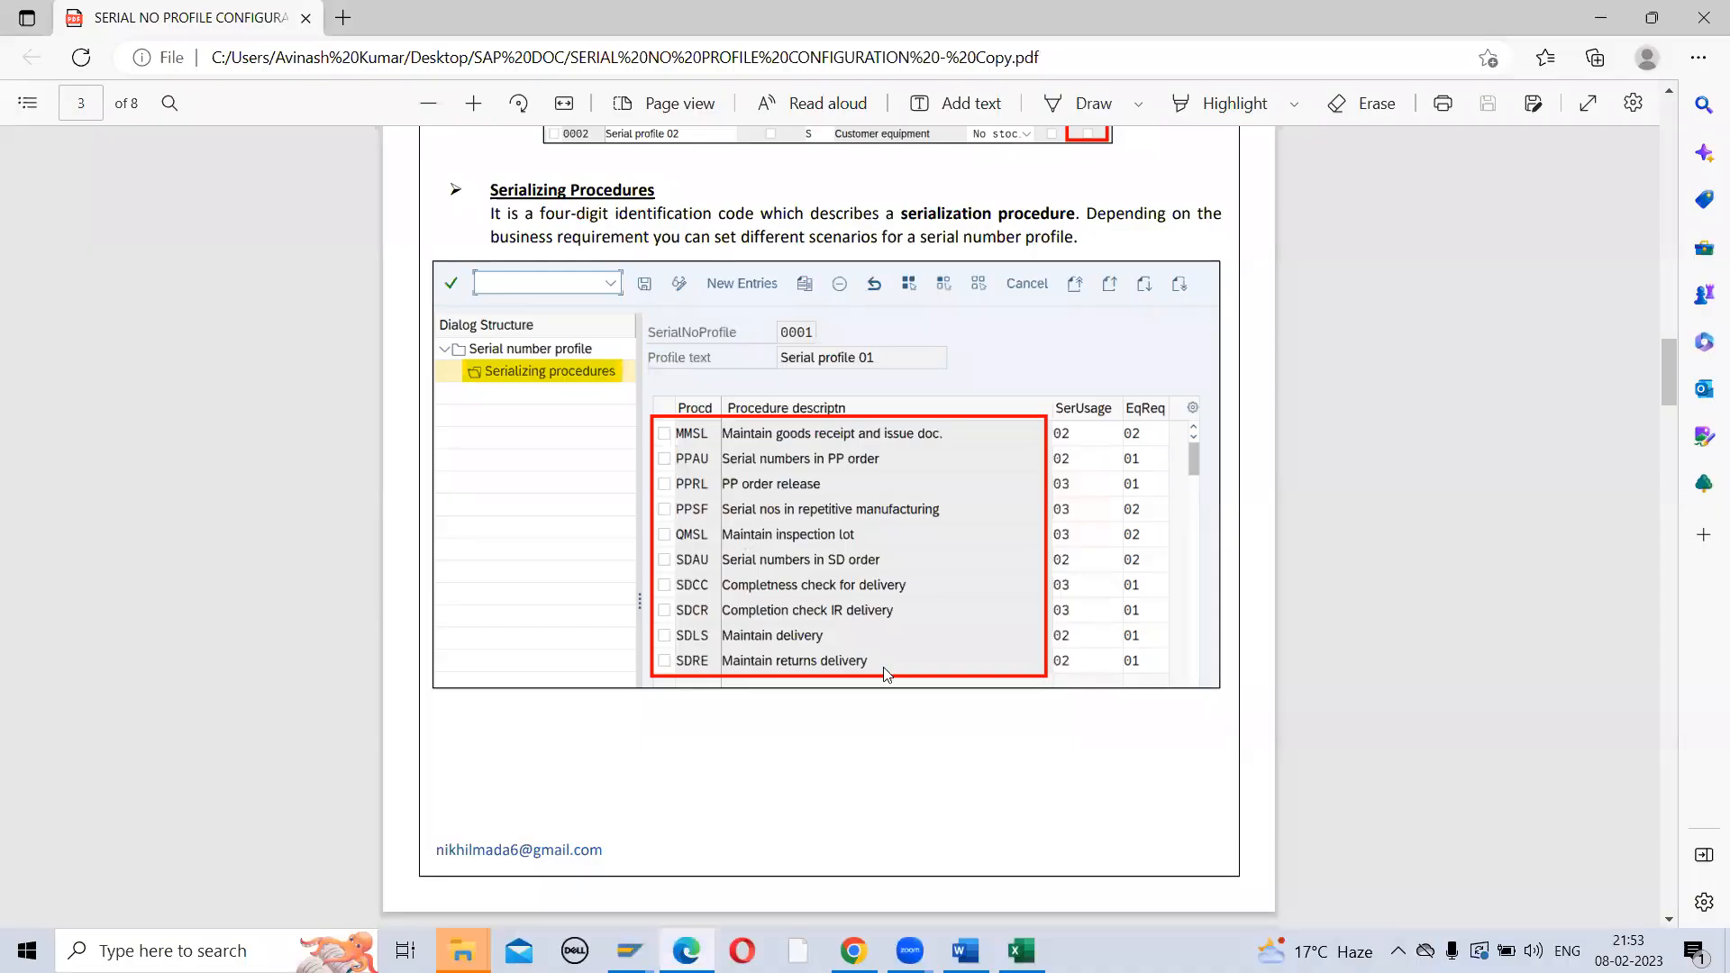
Read the PDF's SerUsage, EqReq and 'Serial Number With Example' sections up to page 5, then return to SAP
{"action": "scroll", "coordinate": [806, 776], "scroll_direction": "down", "scroll_amount": 8}
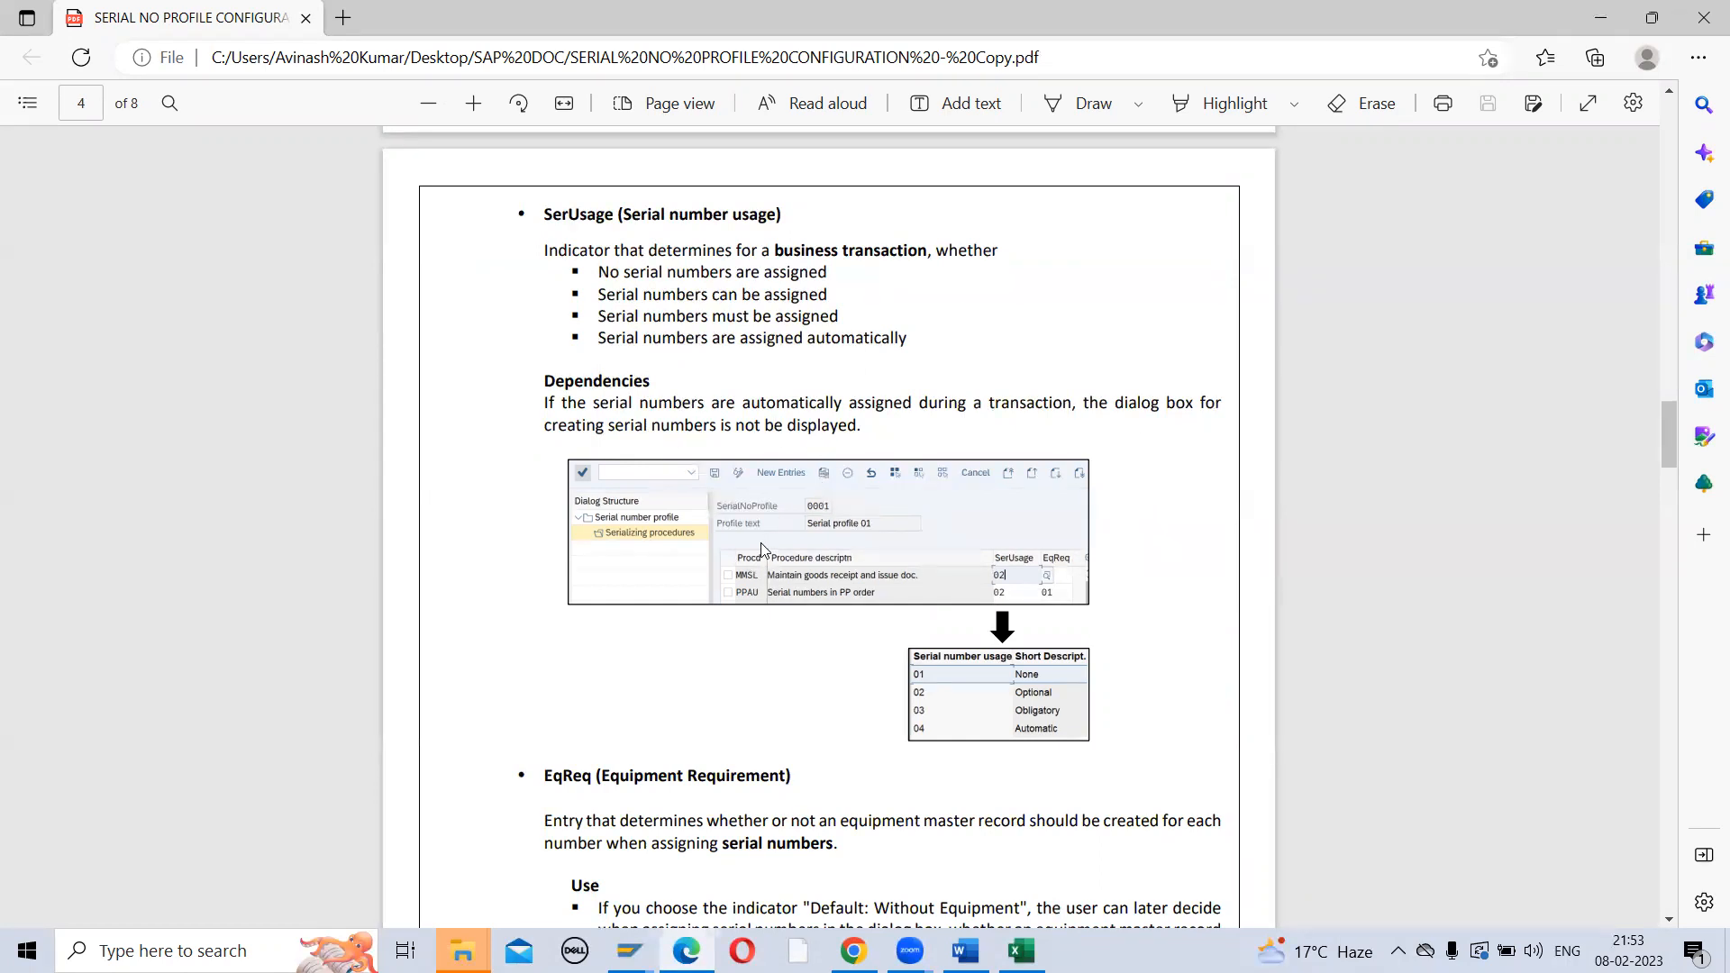
{"action": "scroll", "coordinate": [765, 549], "scroll_direction": "down", "scroll_amount": 3}
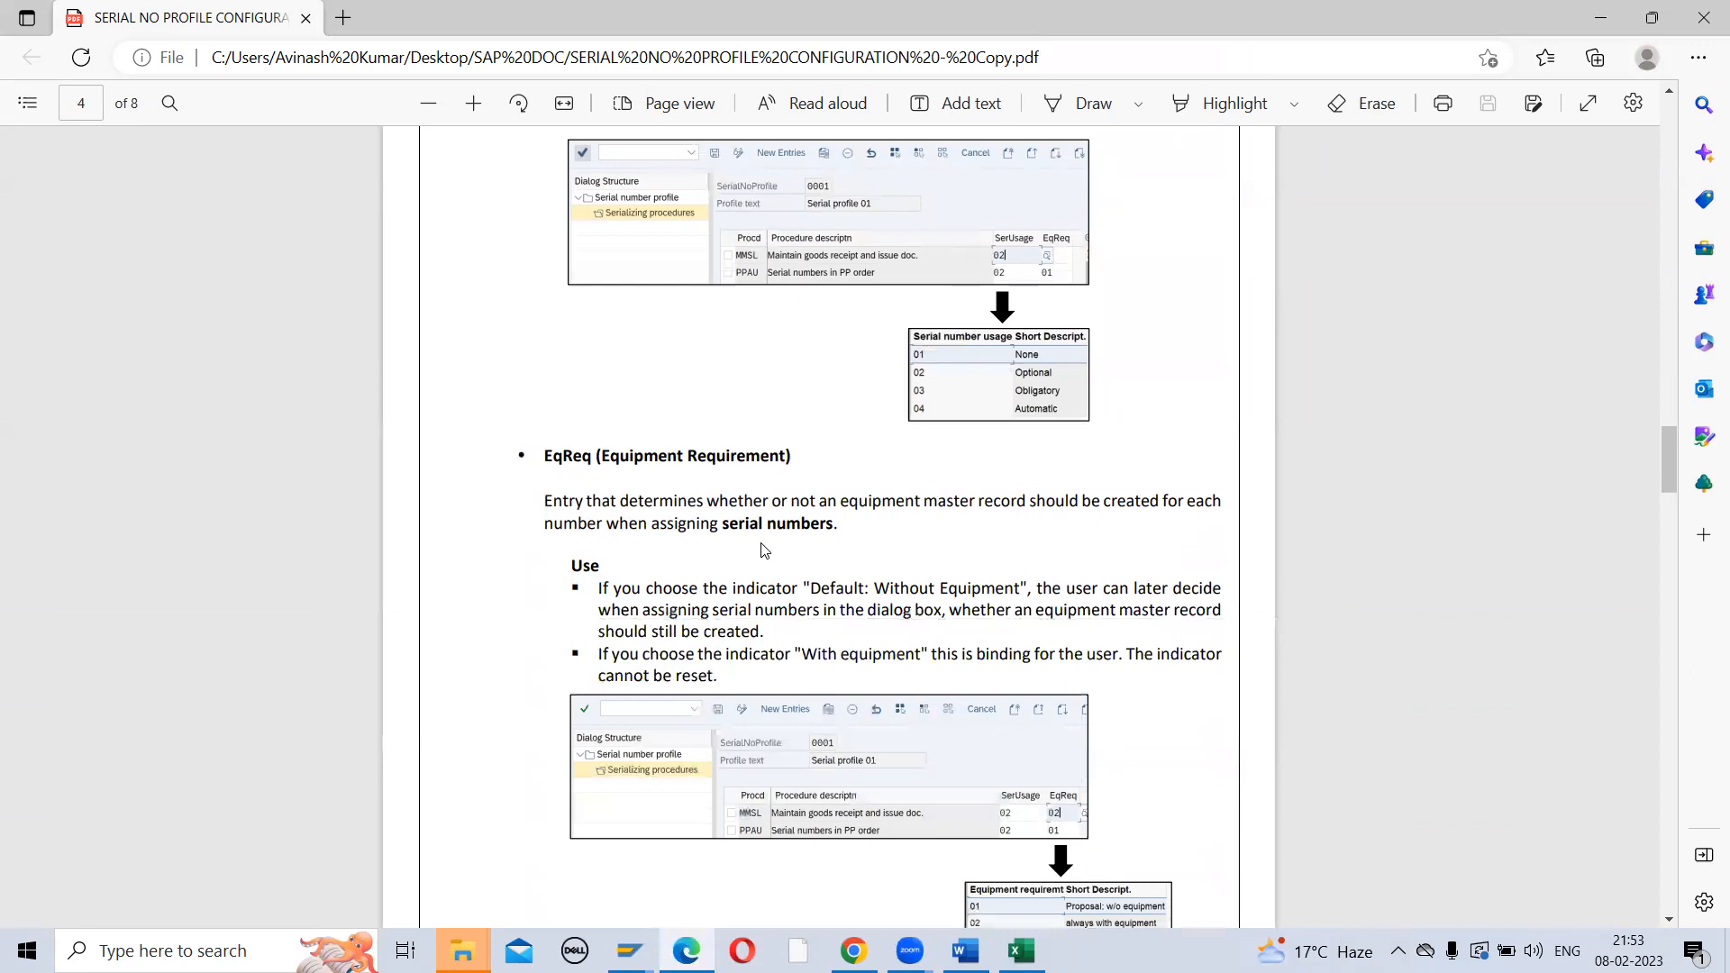
{"action": "scroll", "coordinate": [765, 549], "scroll_direction": "up", "scroll_amount": 10}
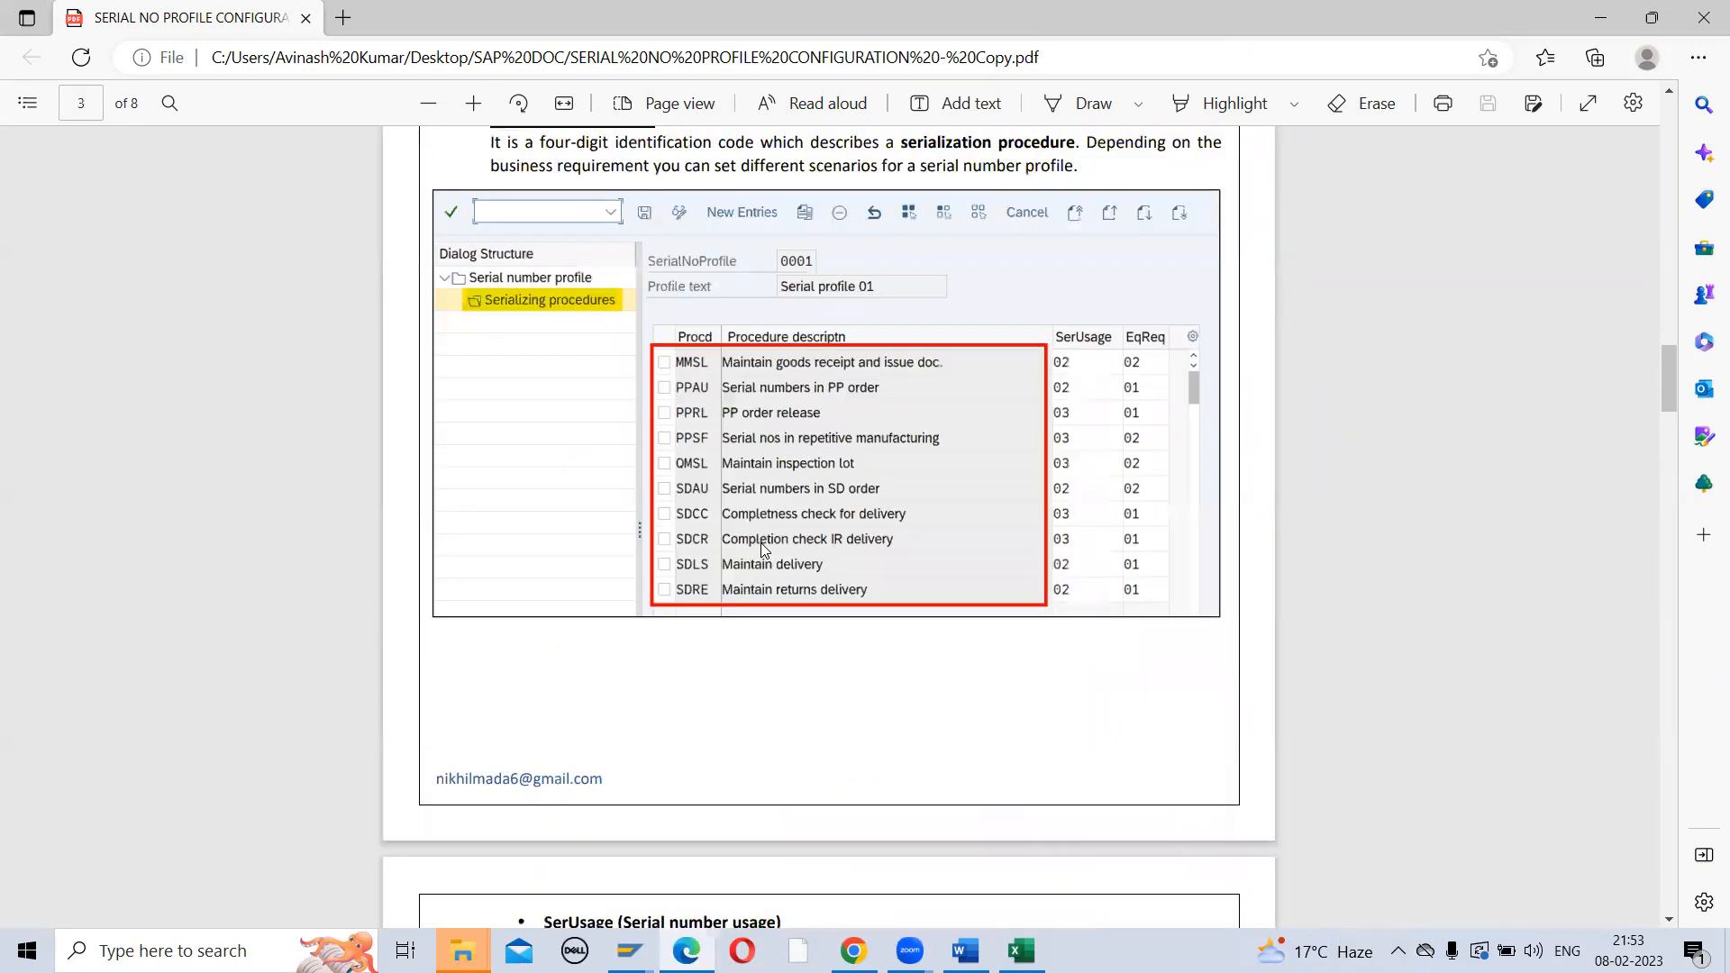
{"action": "scroll", "coordinate": [765, 549], "scroll_direction": "up", "scroll_amount": 3}
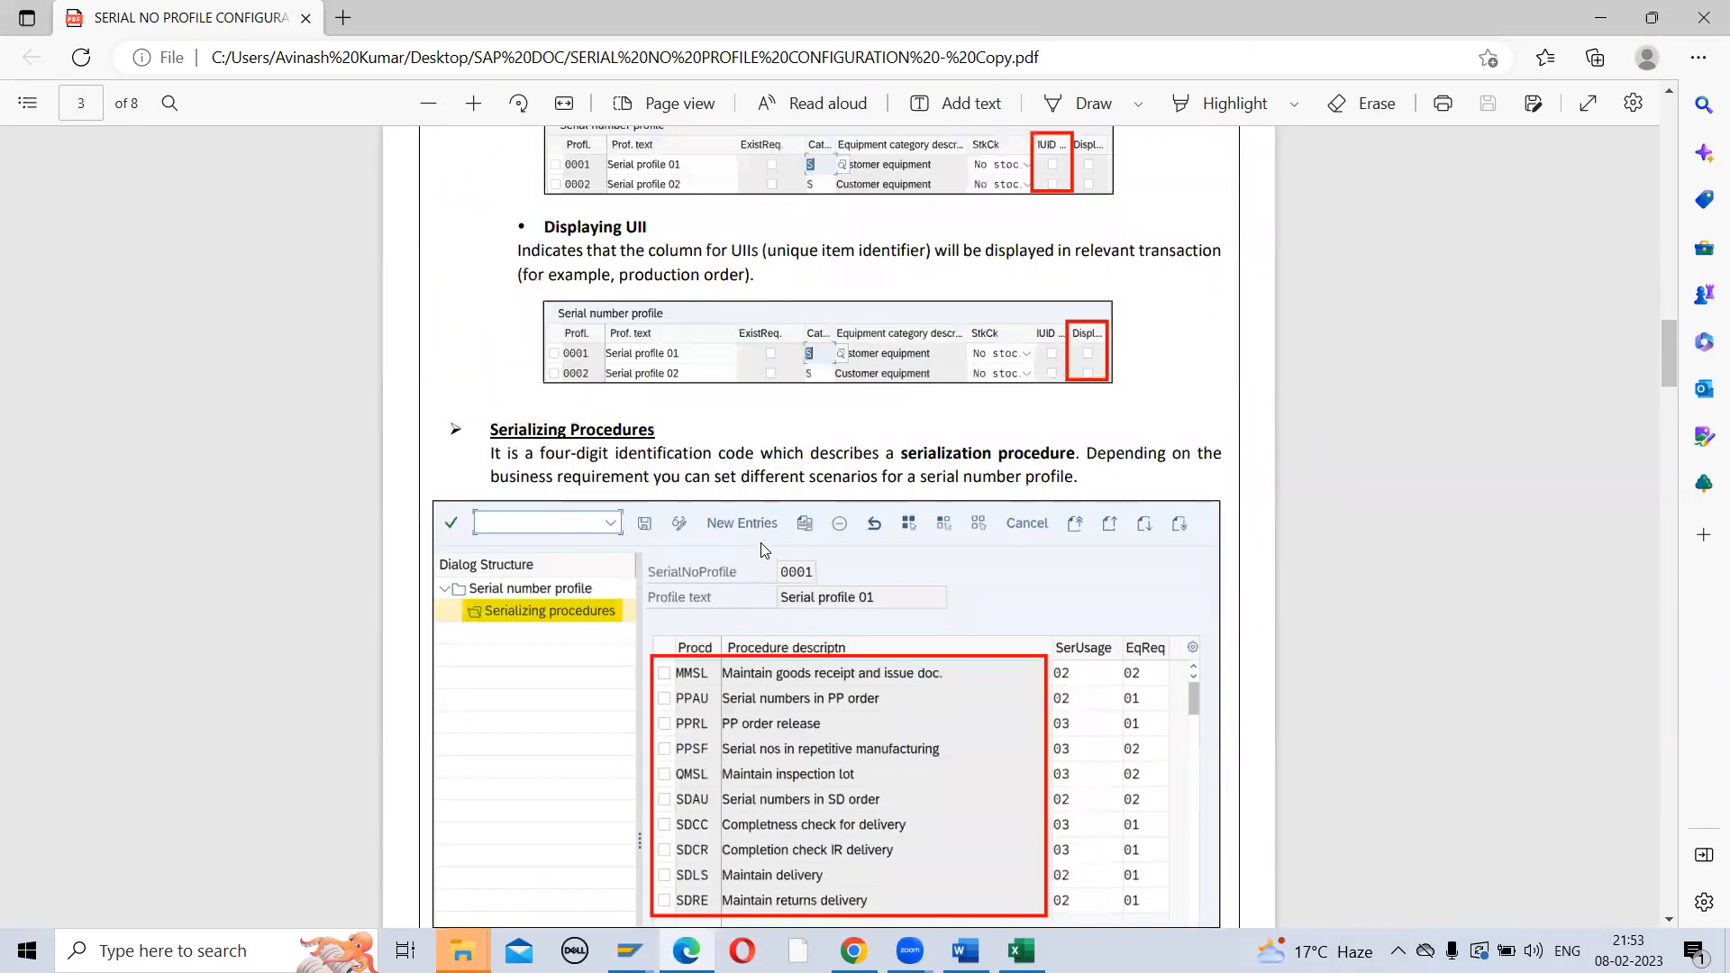
{"action": "scroll", "coordinate": [764, 549], "scroll_direction": "up", "scroll_amount": 1}
{"action": "scroll", "coordinate": [765, 549], "scroll_direction": "down", "scroll_amount": 8}
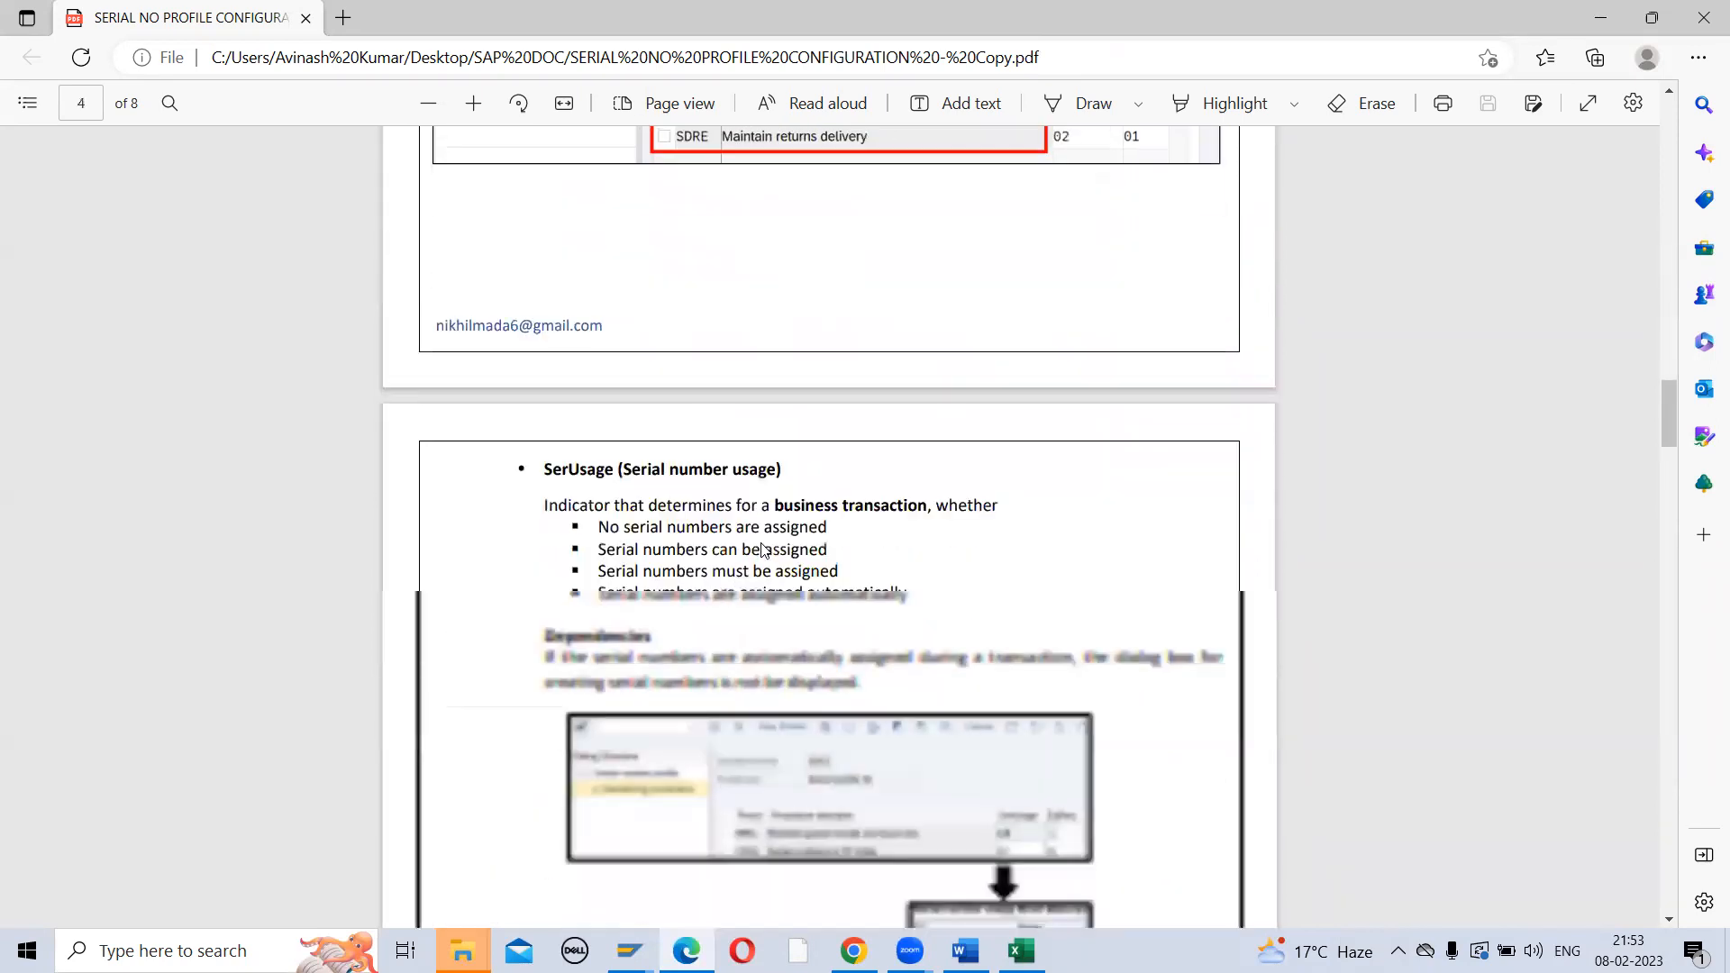
{"action": "scroll", "coordinate": [762, 548], "scroll_direction": "down", "scroll_amount": 2}
{"action": "scroll", "coordinate": [762, 548], "scroll_direction": "down", "scroll_amount": 2}
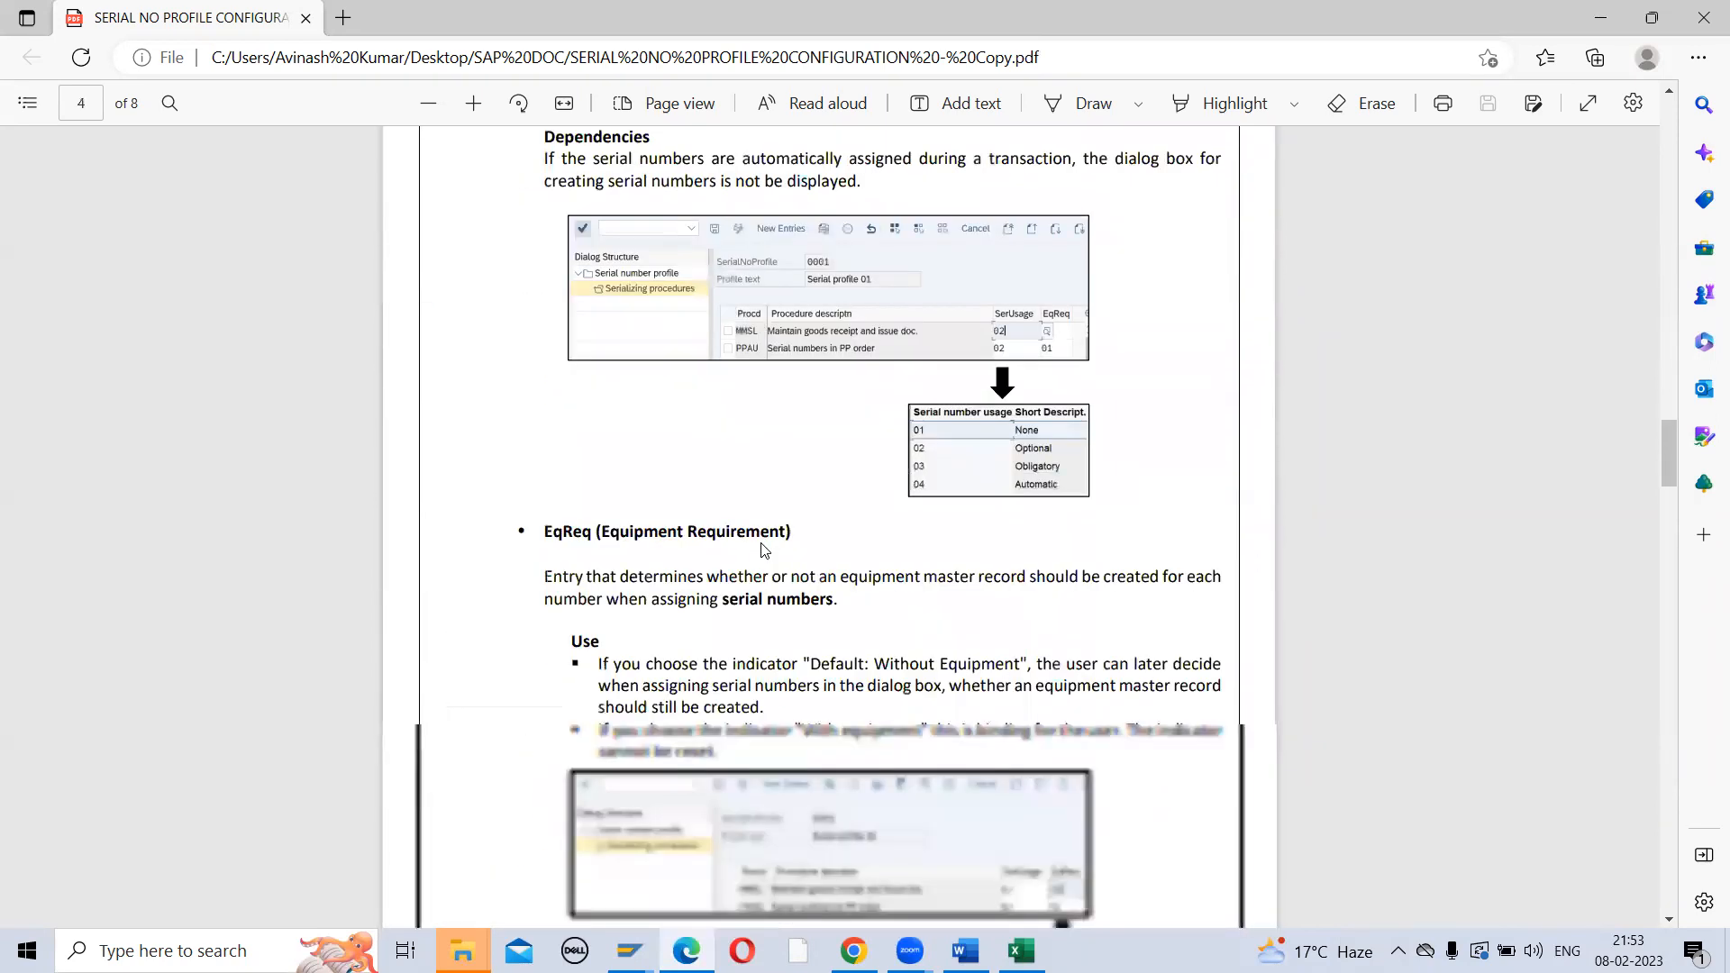
{"action": "scroll", "coordinate": [762, 546], "scroll_direction": "down", "scroll_amount": 2}
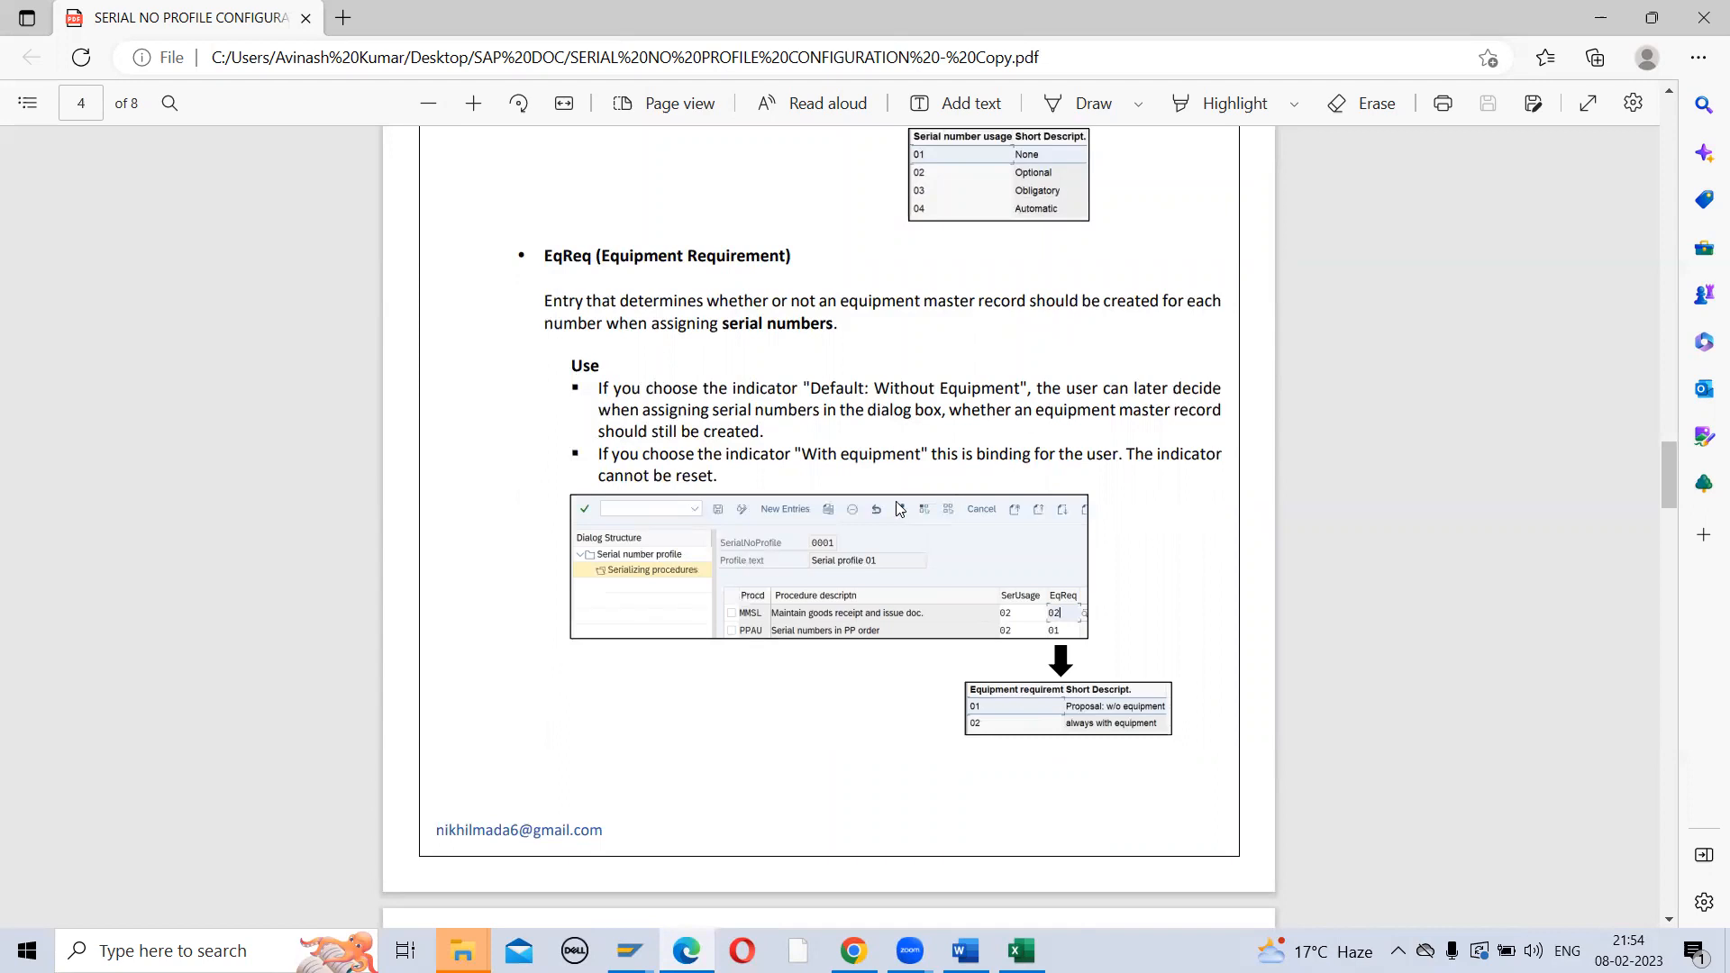
{"action": "scroll", "coordinate": [899, 509], "scroll_direction": "down", "scroll_amount": 3}
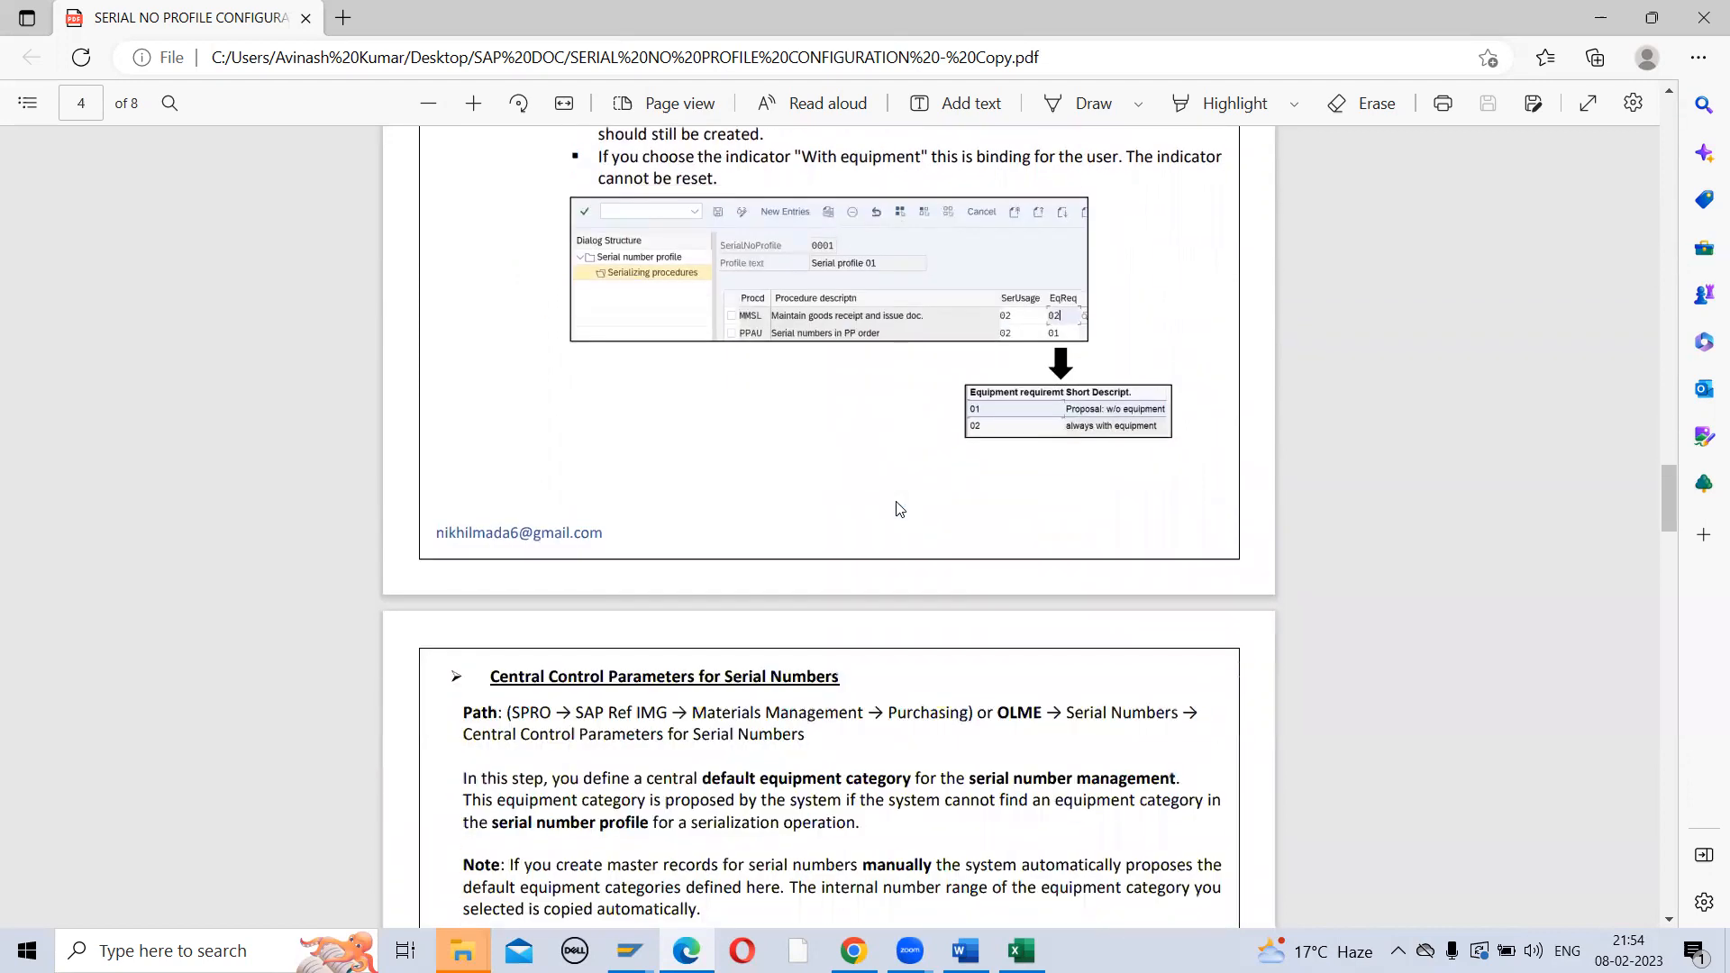
{"action": "scroll", "coordinate": [900, 509], "scroll_direction": "down", "scroll_amount": 5}
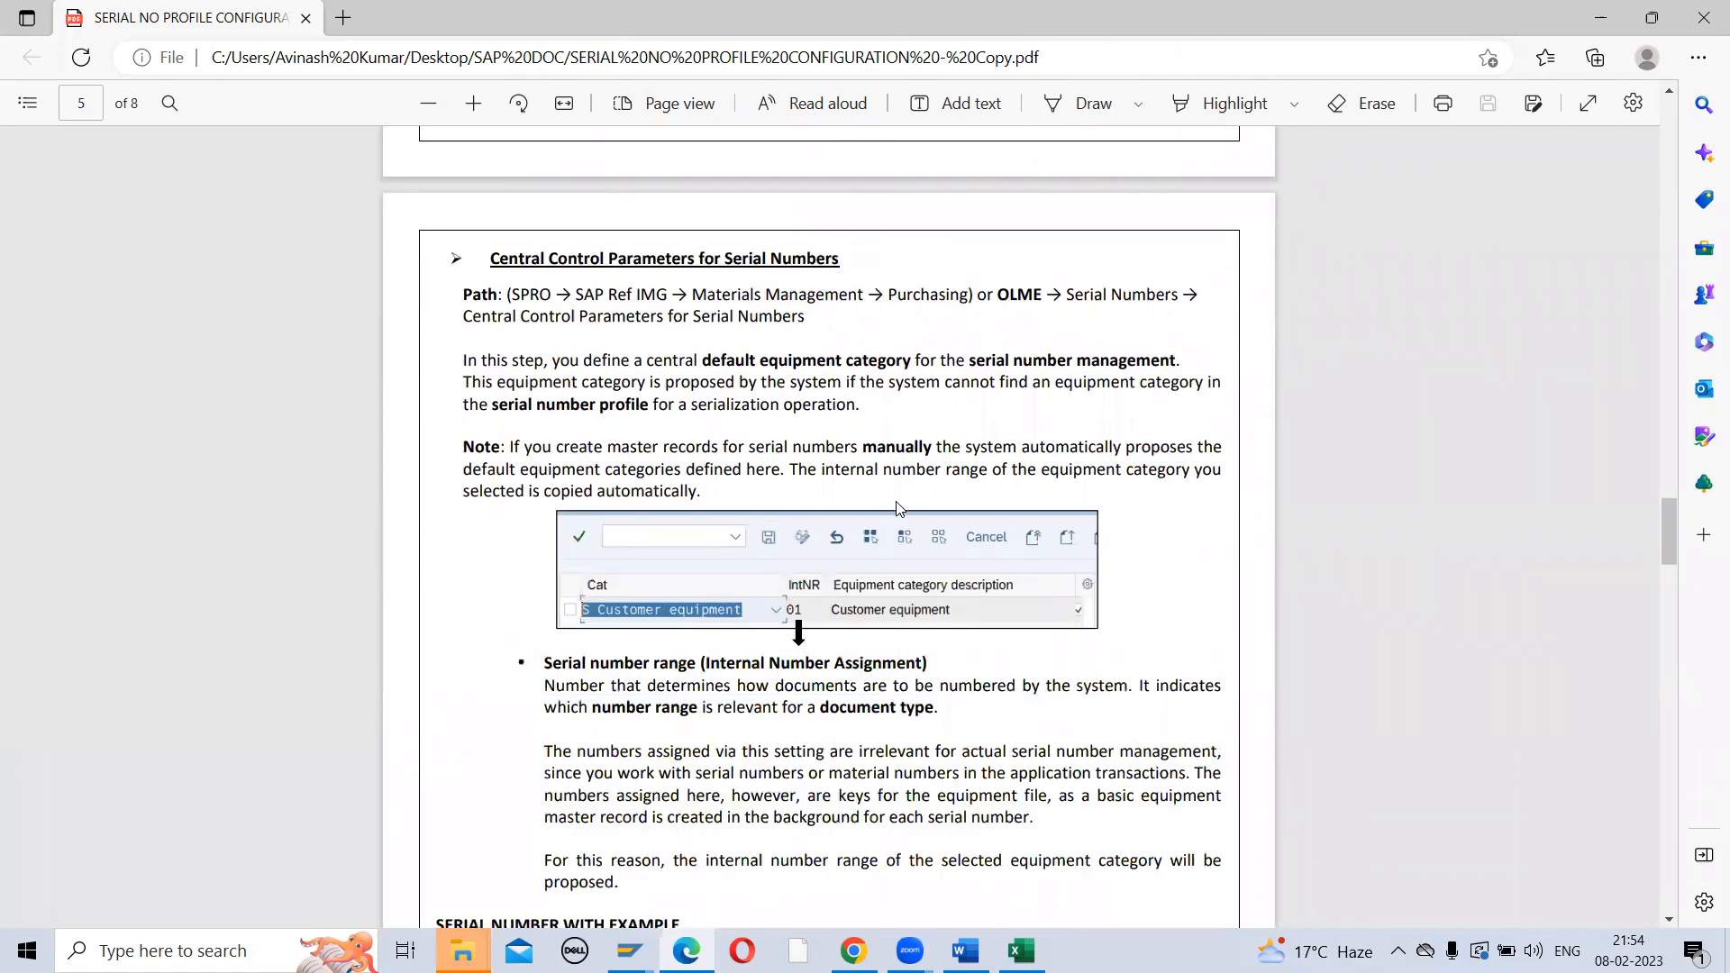
{"action": "scroll", "coordinate": [899, 509], "scroll_direction": "down", "scroll_amount": 9}
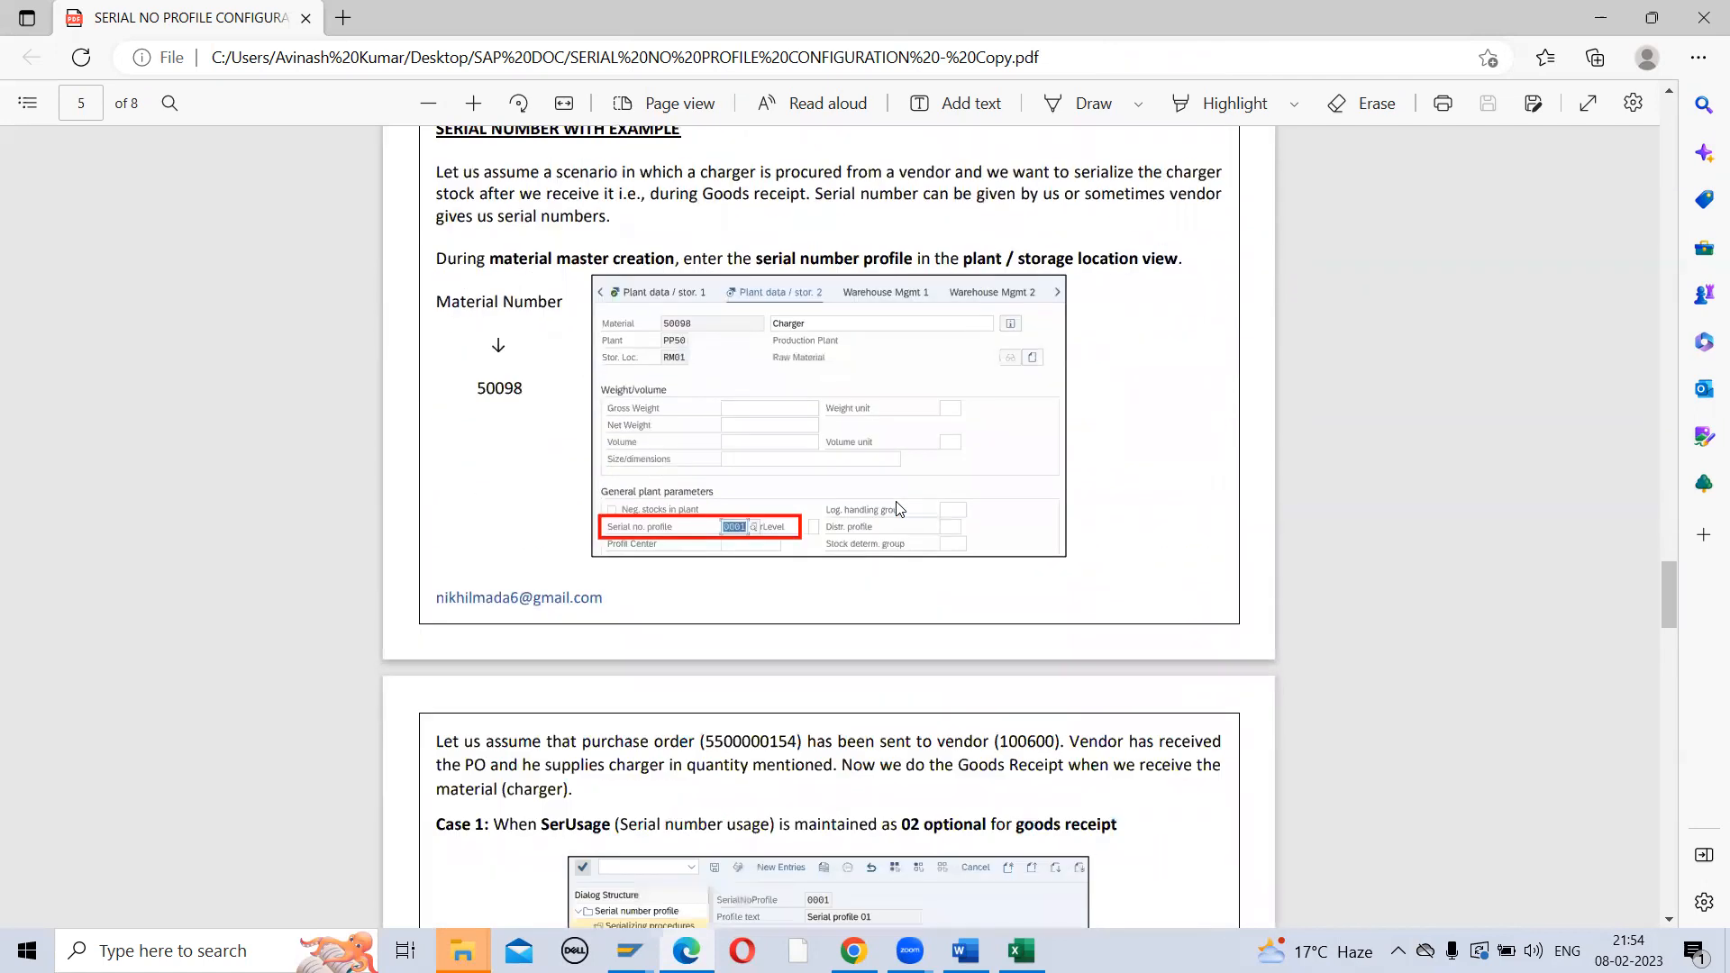
{"action": "key", "text": "alt+Tab"}
{"action": "key", "text": "alt+Tab"}
{"action": "key", "text": "alt+Tab"}
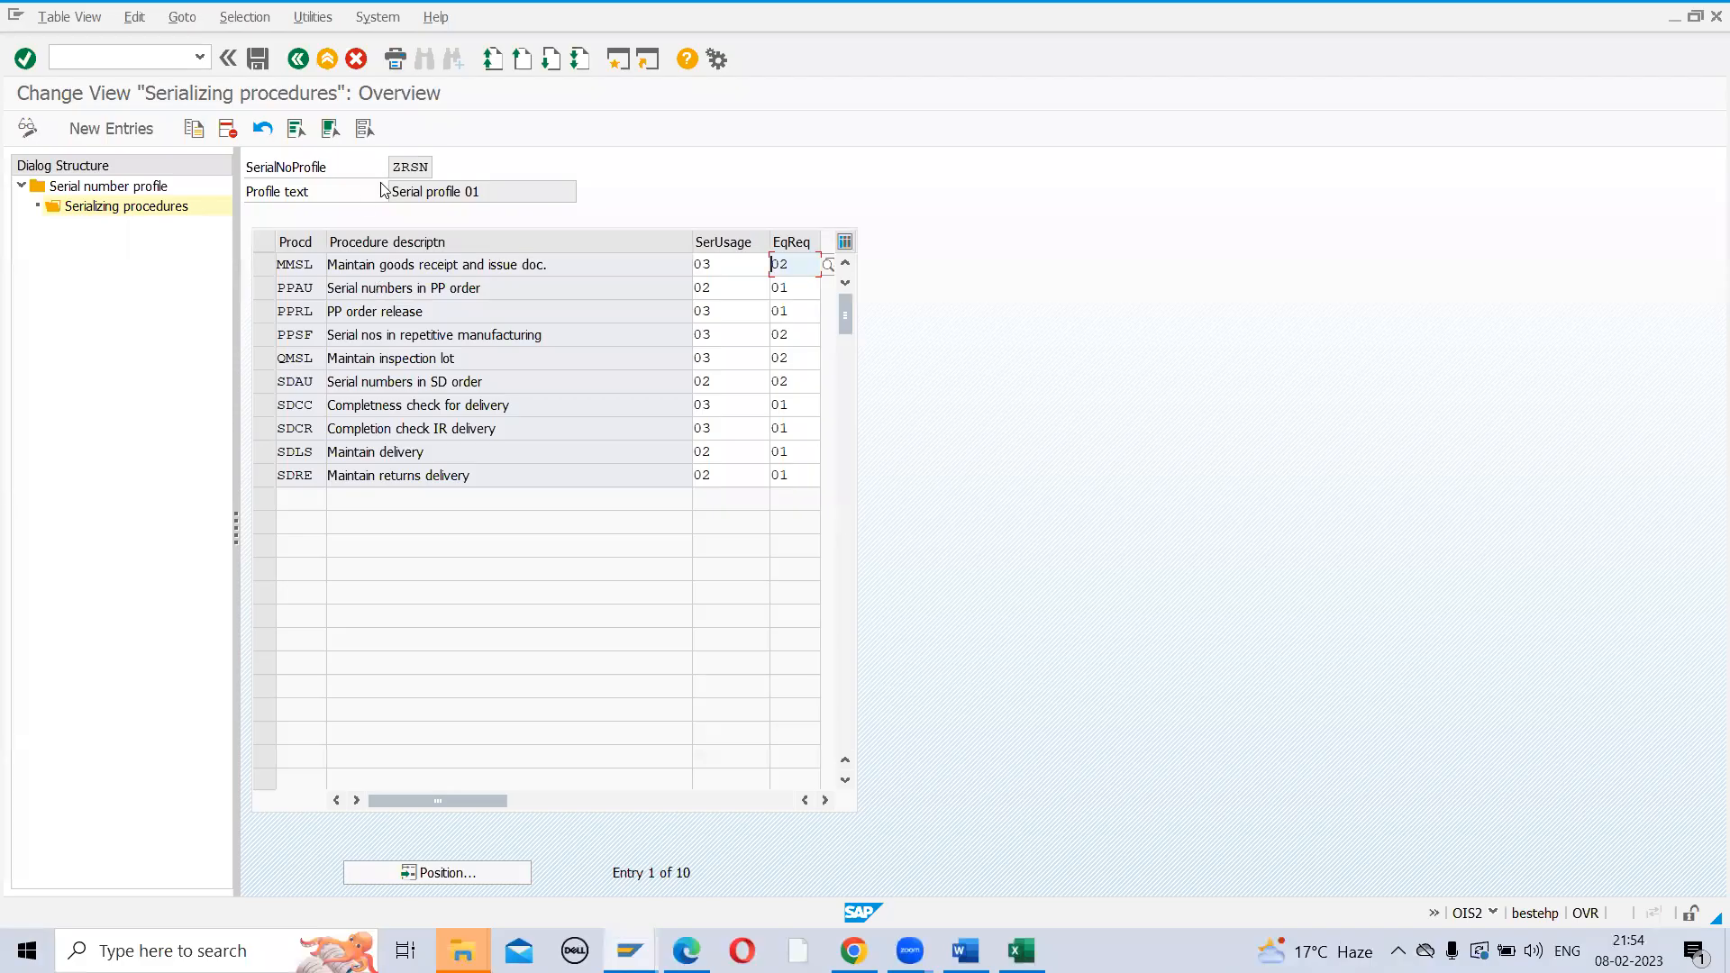
Save the ZRSN serializing procedure changes under a customizing request
{"action": "left_click", "coordinate": [257, 59]}
{"action": "left_click", "coordinate": [357, 366]}
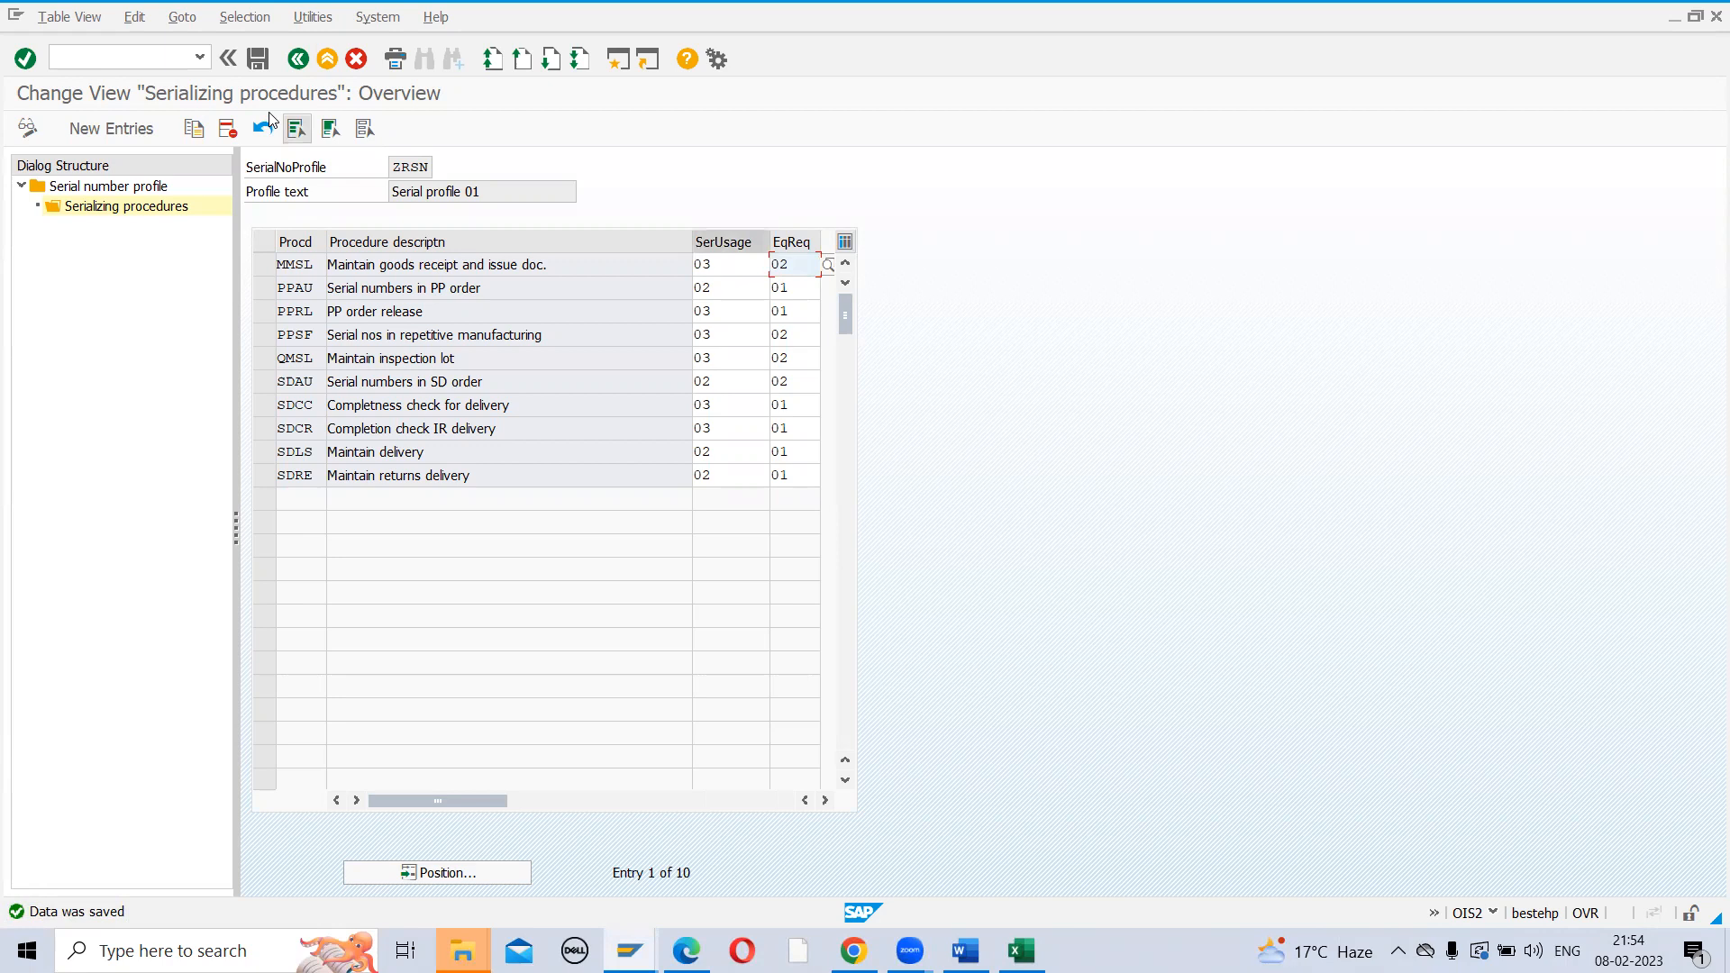
{"action": "left_click", "coordinate": [255, 58]}
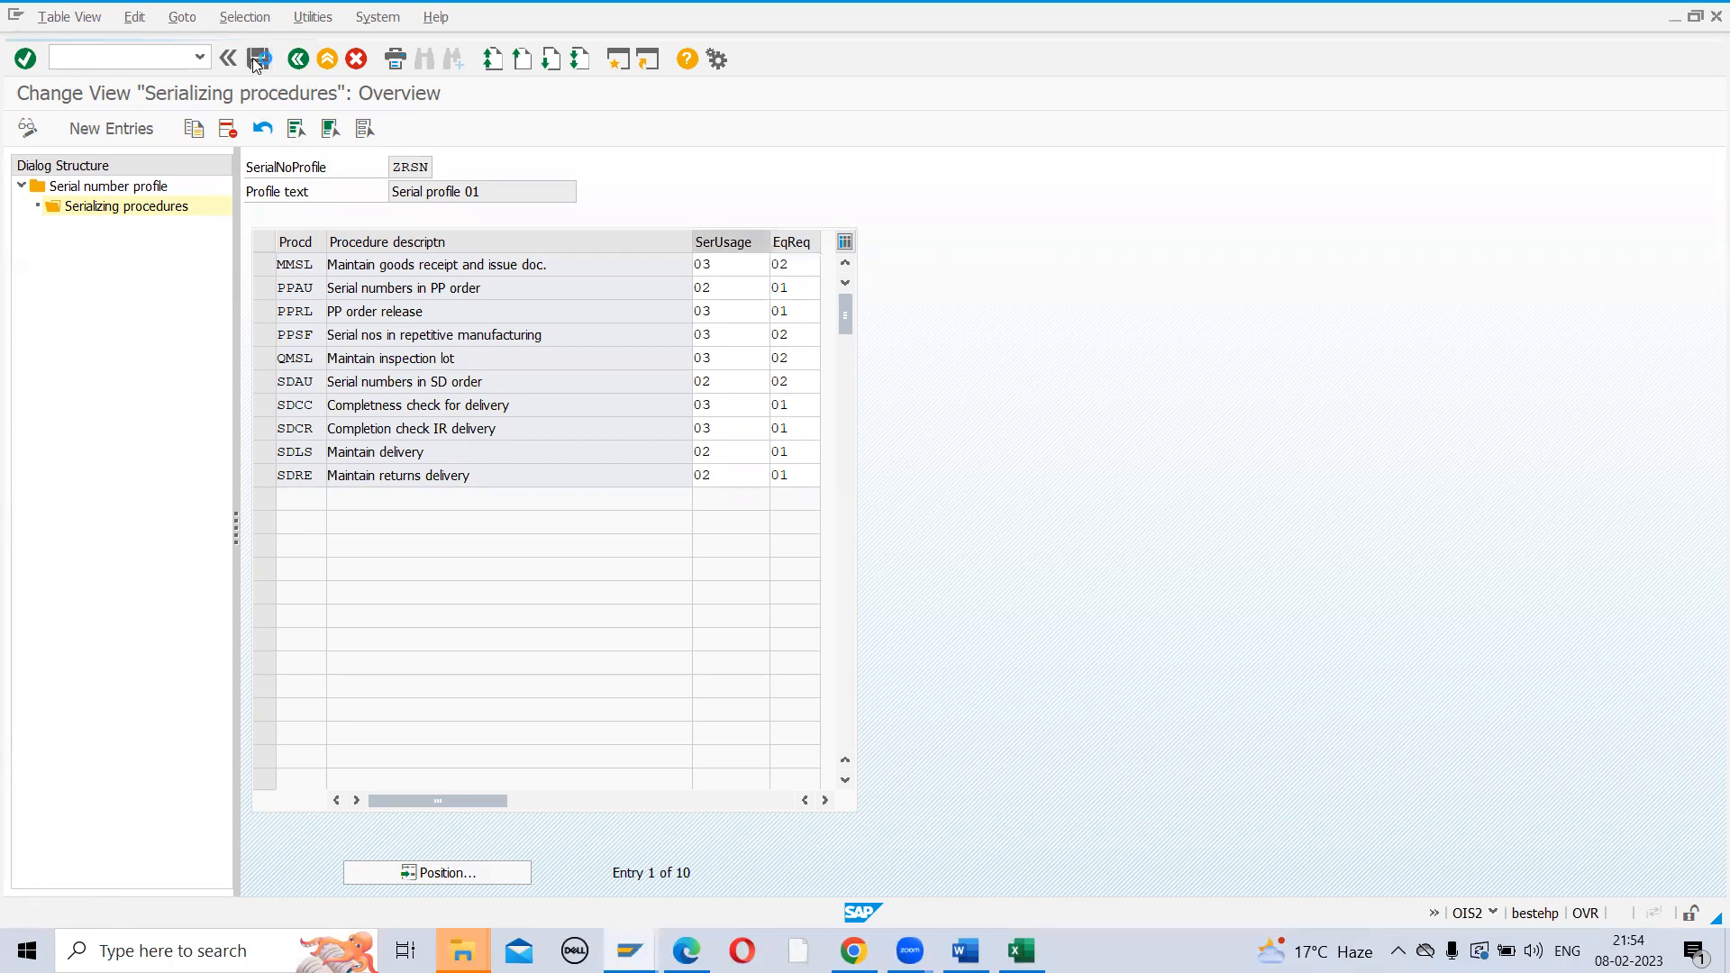
Run /OMM02 to open the Create Material initial screen in a new session
{"action": "left_click", "coordinate": [128, 60]}
{"action": "type", "text": "/"}
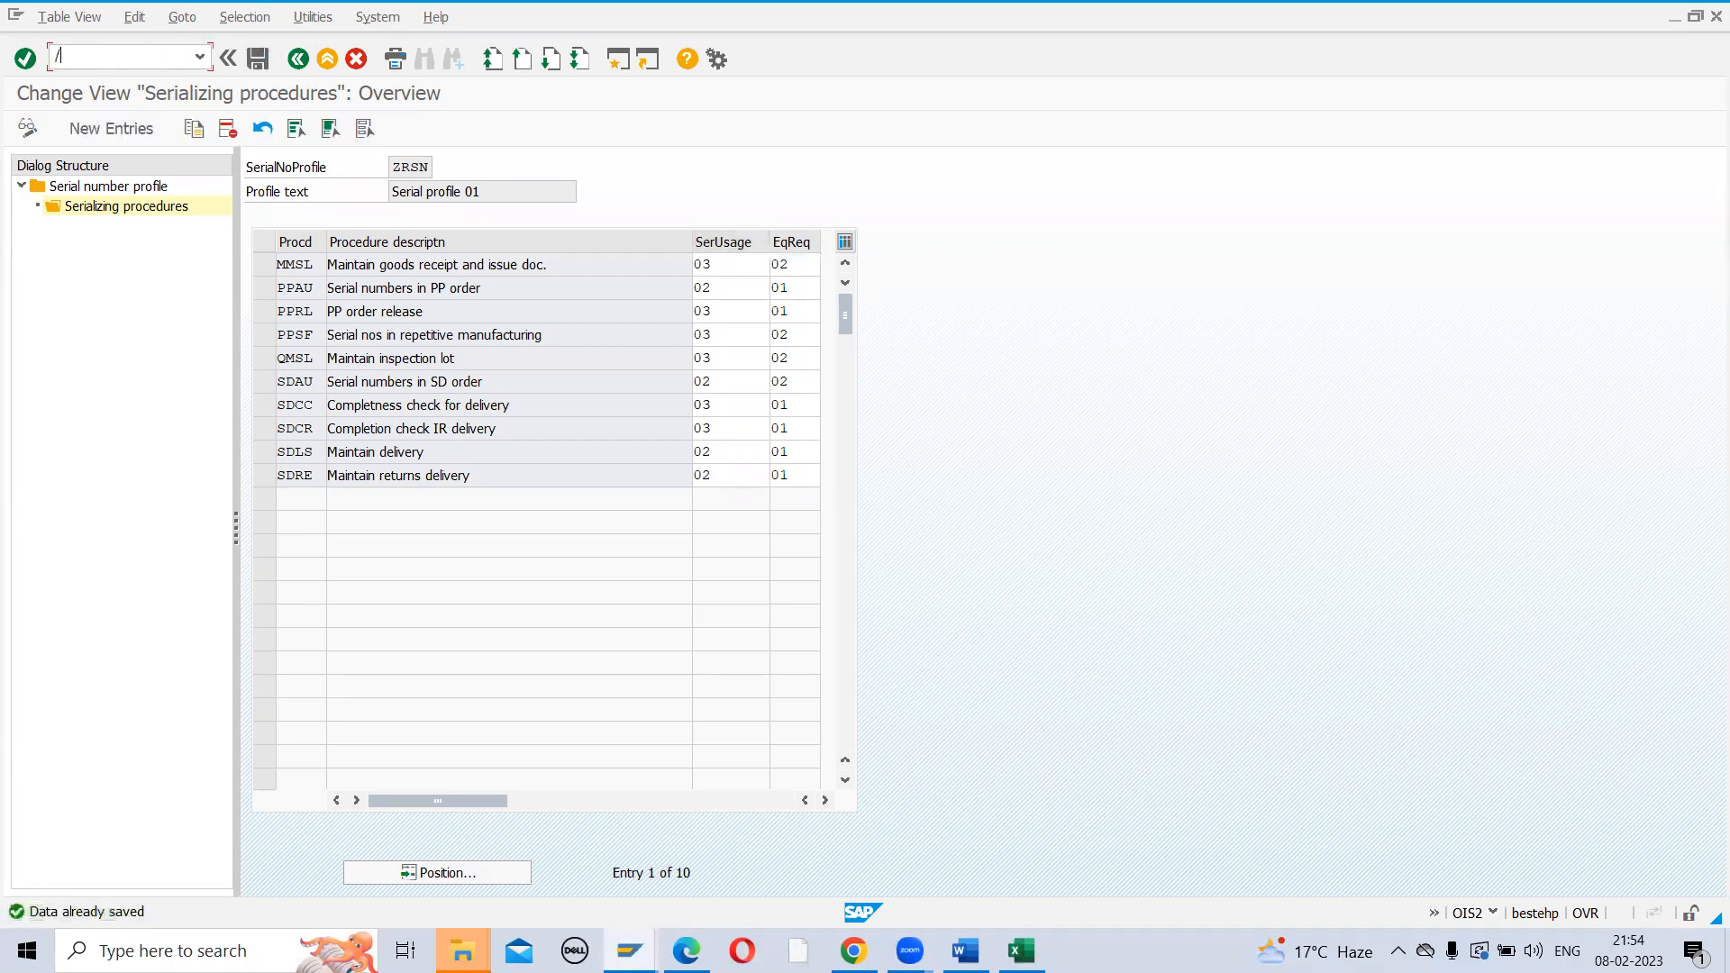
{"action": "type", "text": "OMM02"}
{"action": "key", "text": "Return"}
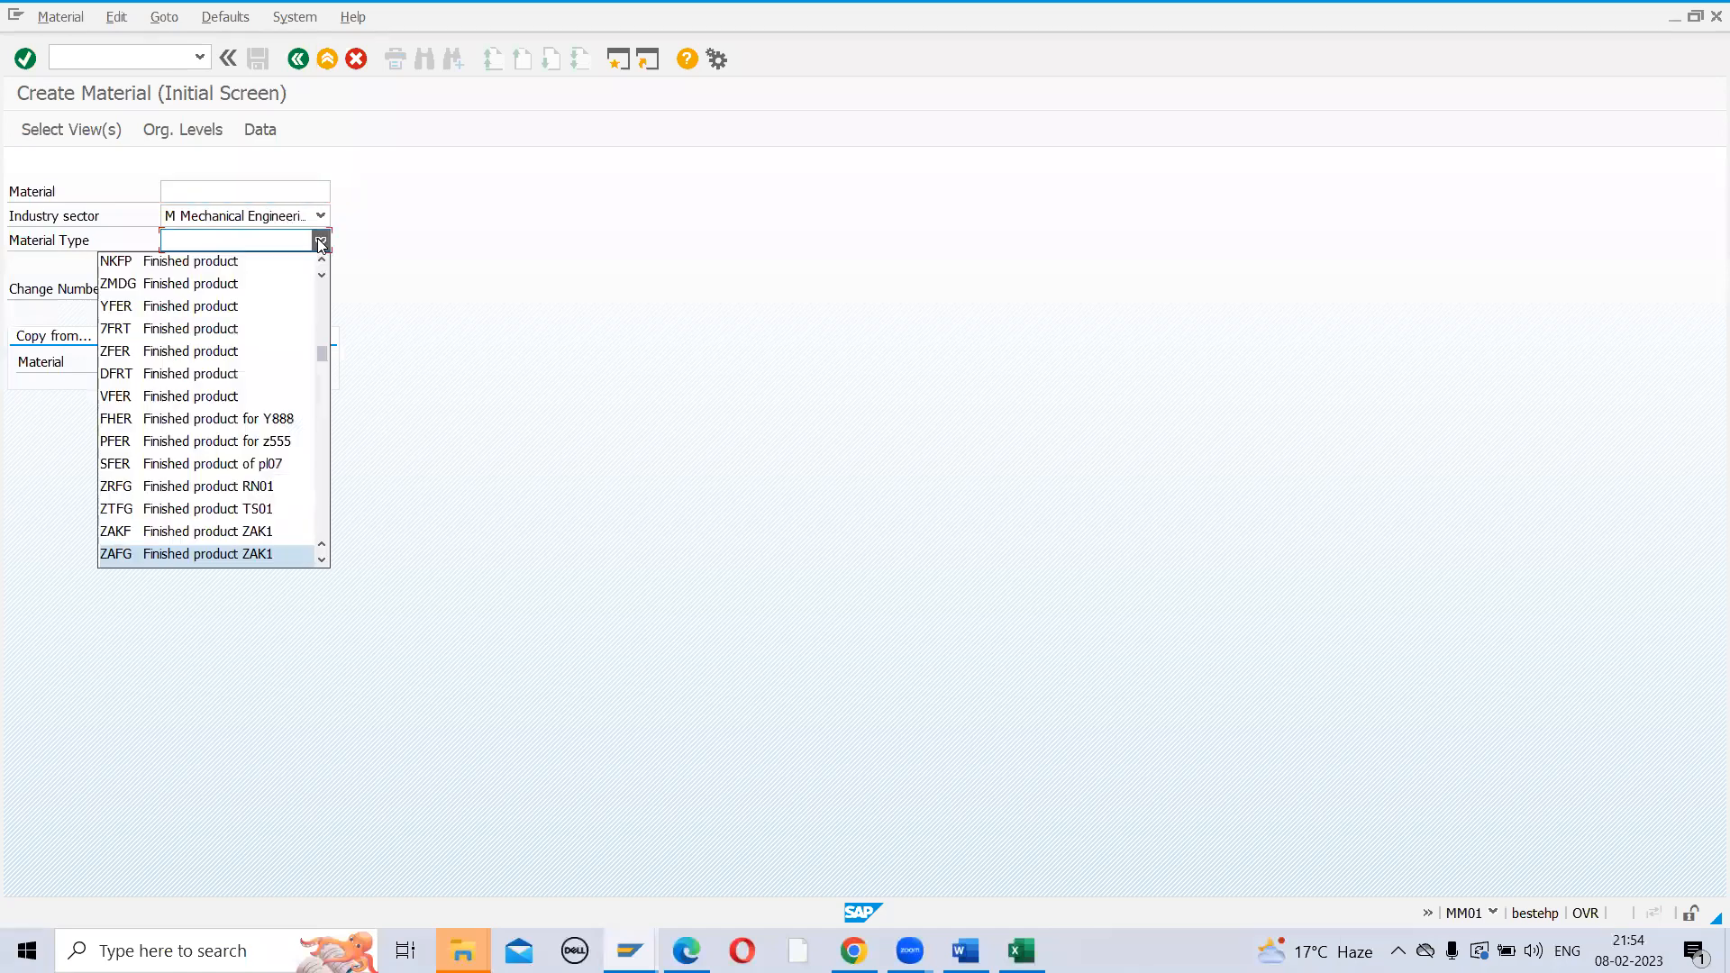
Choose material type ZAKF and add the Sales Org 1 and 2, Sales General/Plant, and Plant/Storage 2 views
{"action": "left_click", "coordinate": [175, 534]}
{"action": "key", "text": "Return"}
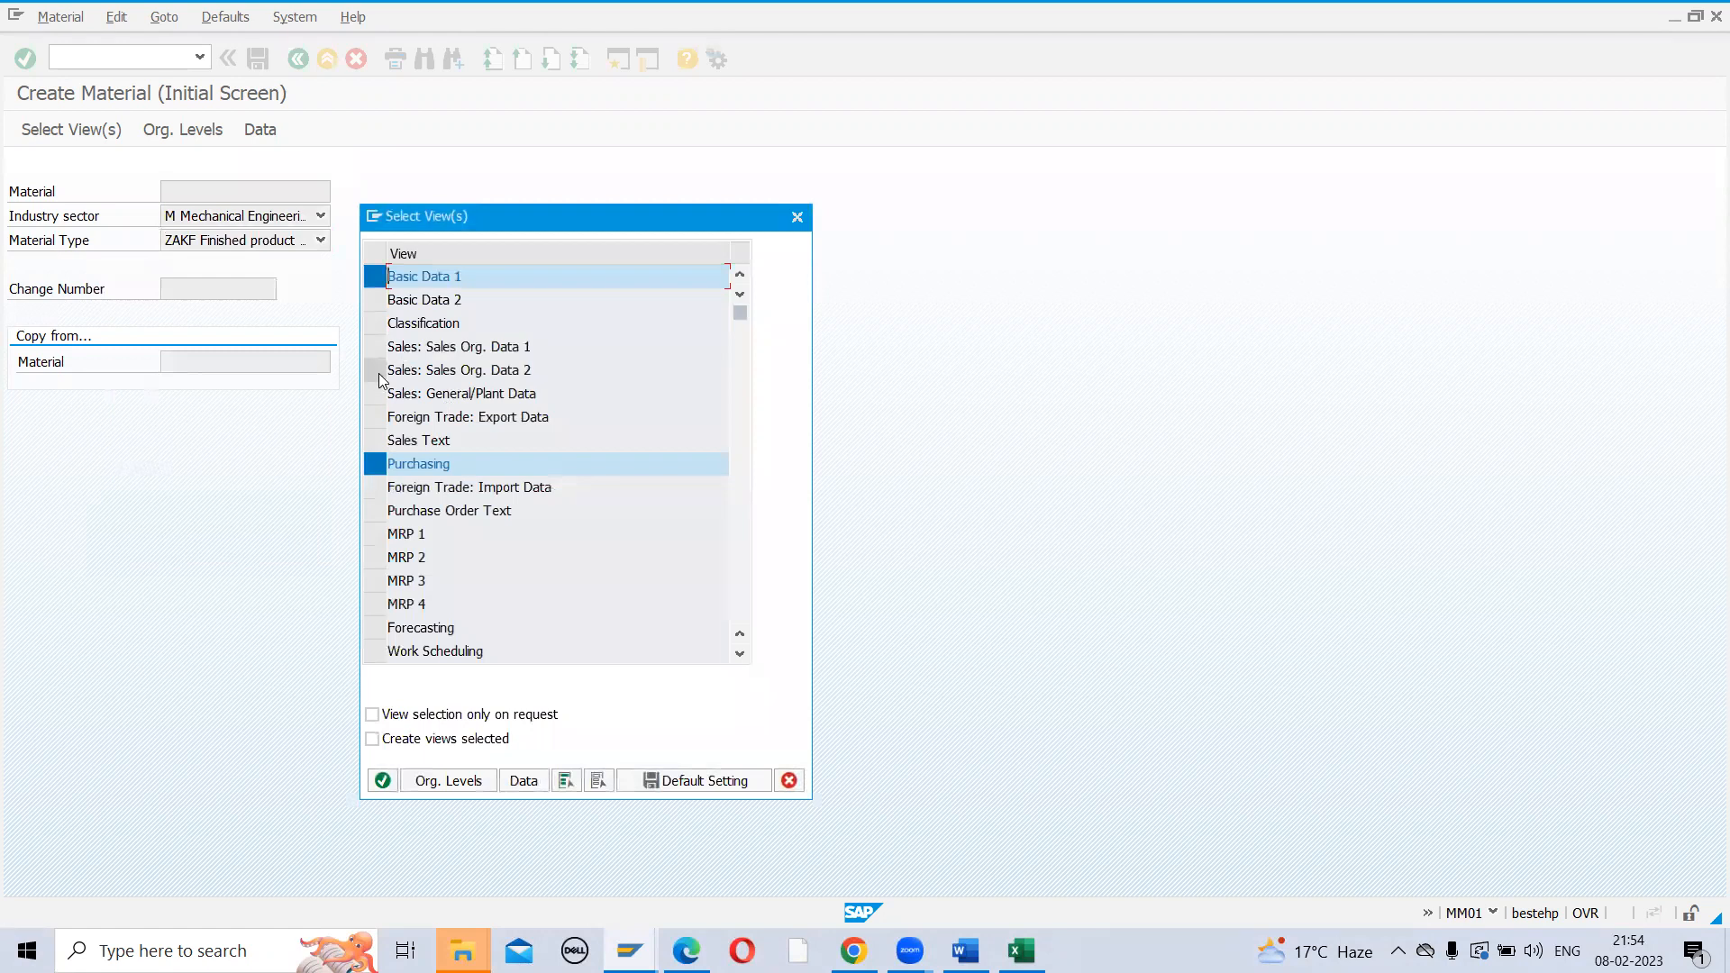
{"action": "left_click", "coordinate": [375, 347]}
{"action": "left_click", "coordinate": [375, 369]}
{"action": "left_click", "coordinate": [375, 394]}
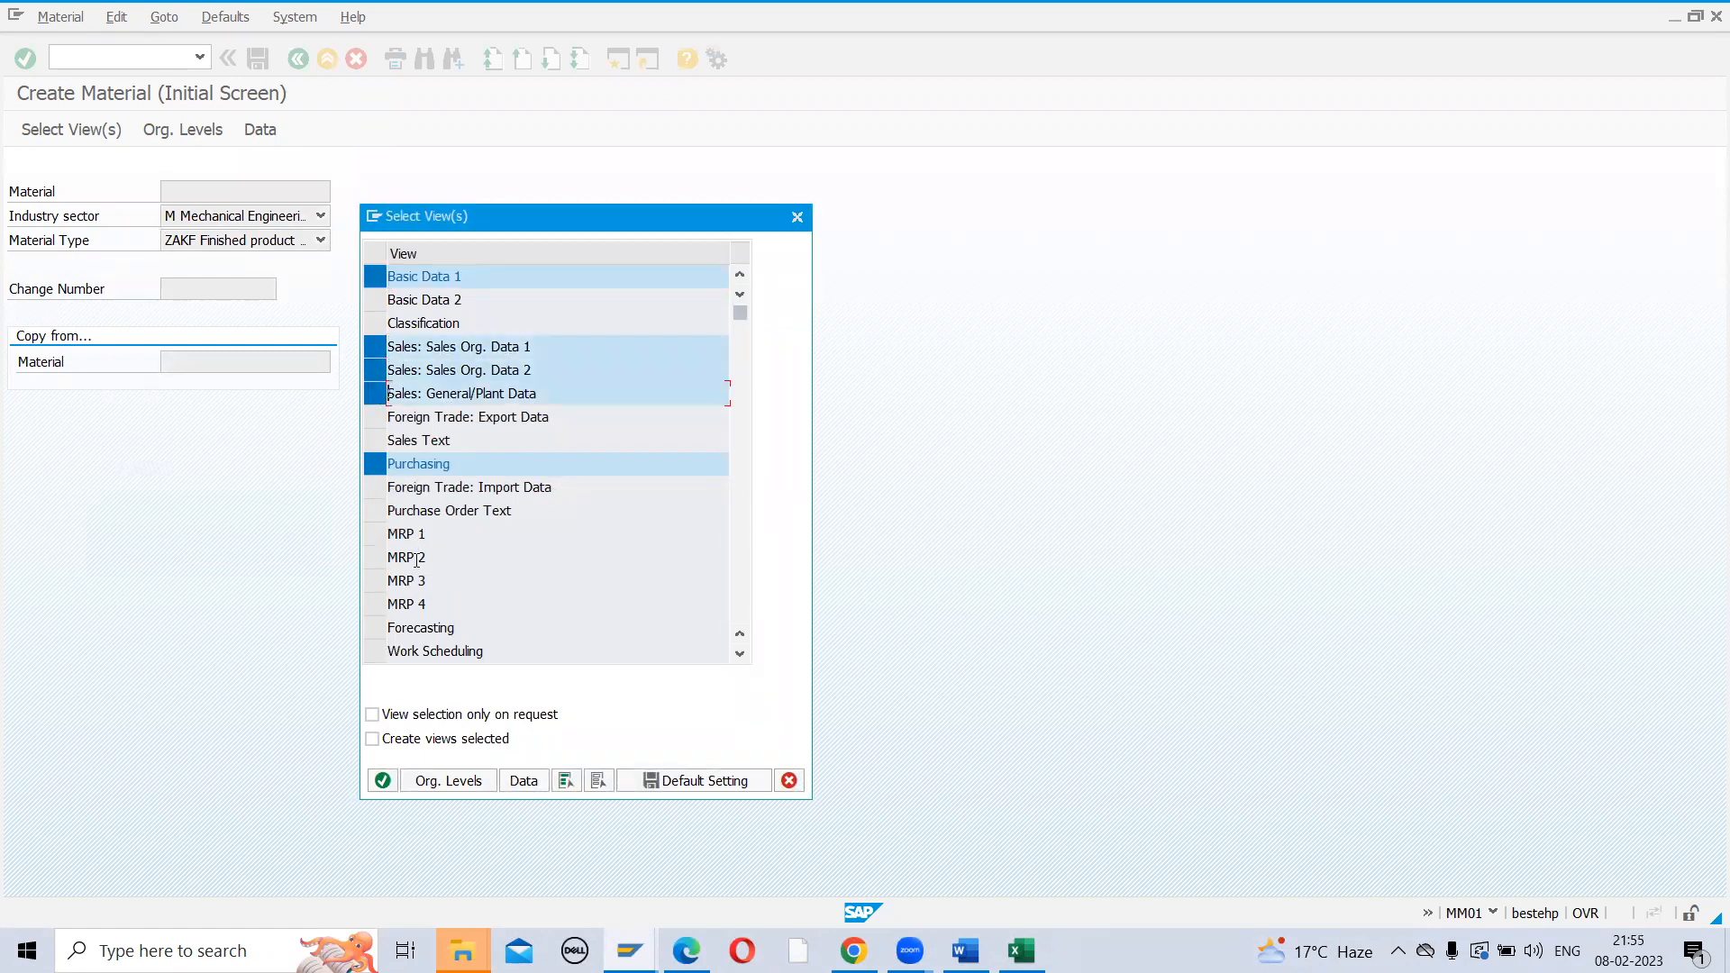
{"action": "scroll", "coordinate": [416, 559], "scroll_direction": "down", "scroll_amount": 1}
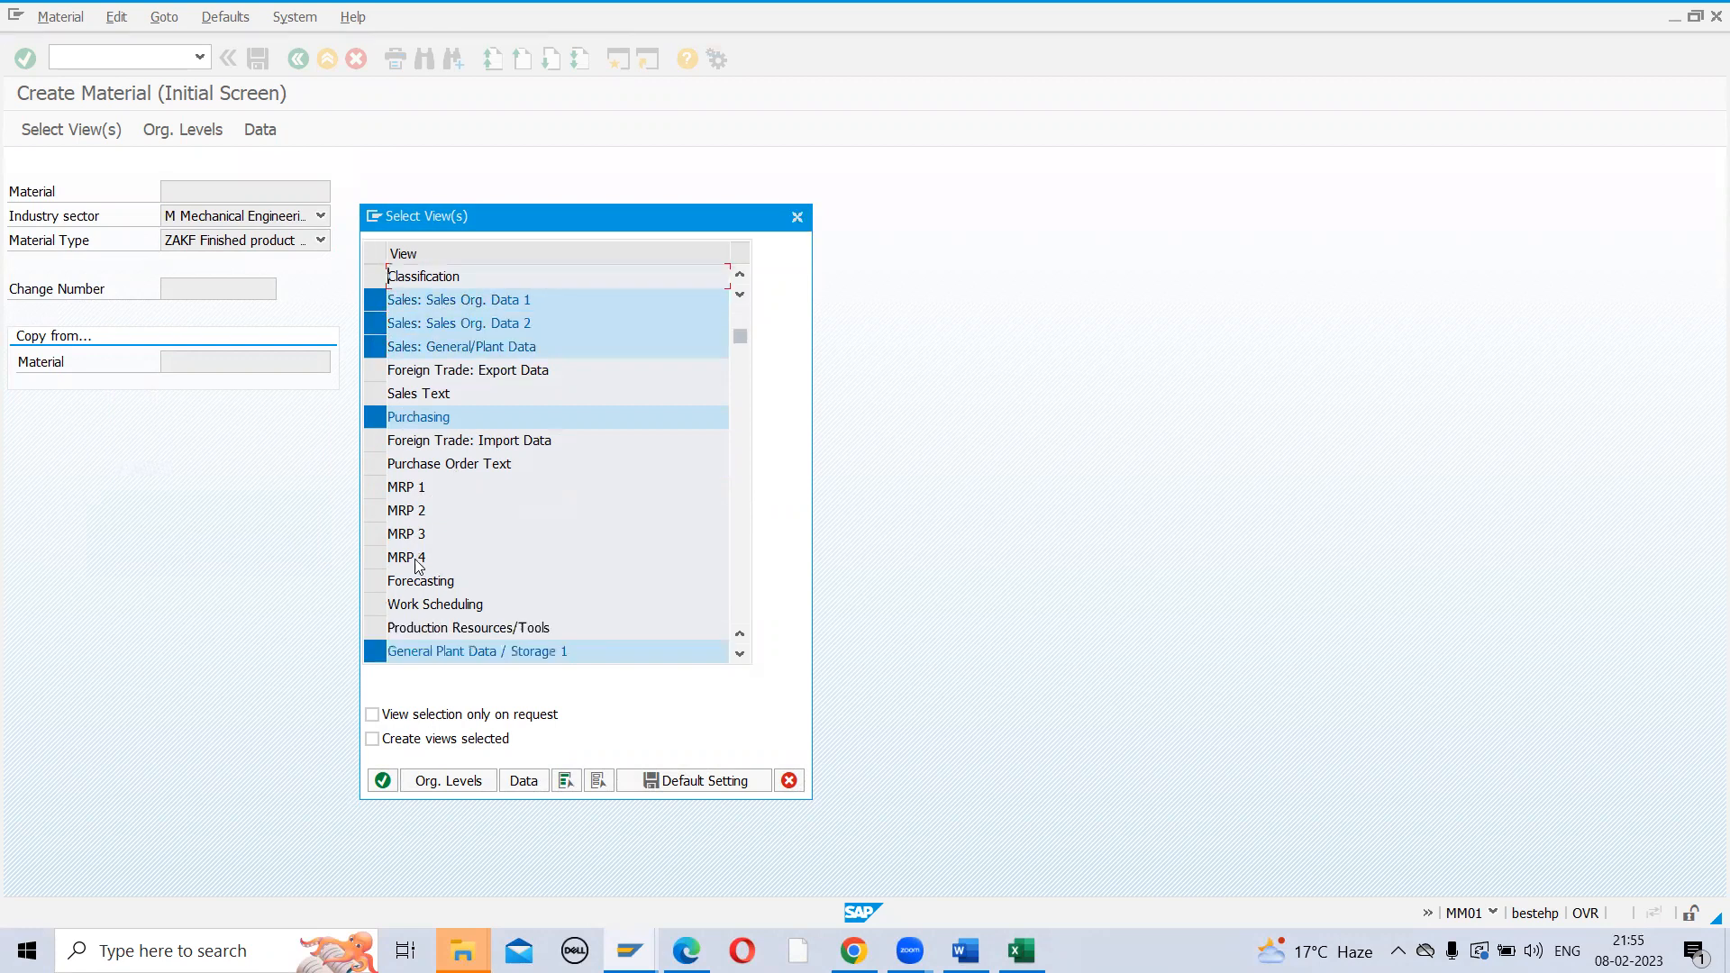
{"action": "scroll", "coordinate": [417, 563], "scroll_direction": "down", "scroll_amount": 1}
{"action": "left_click", "coordinate": [388, 646]}
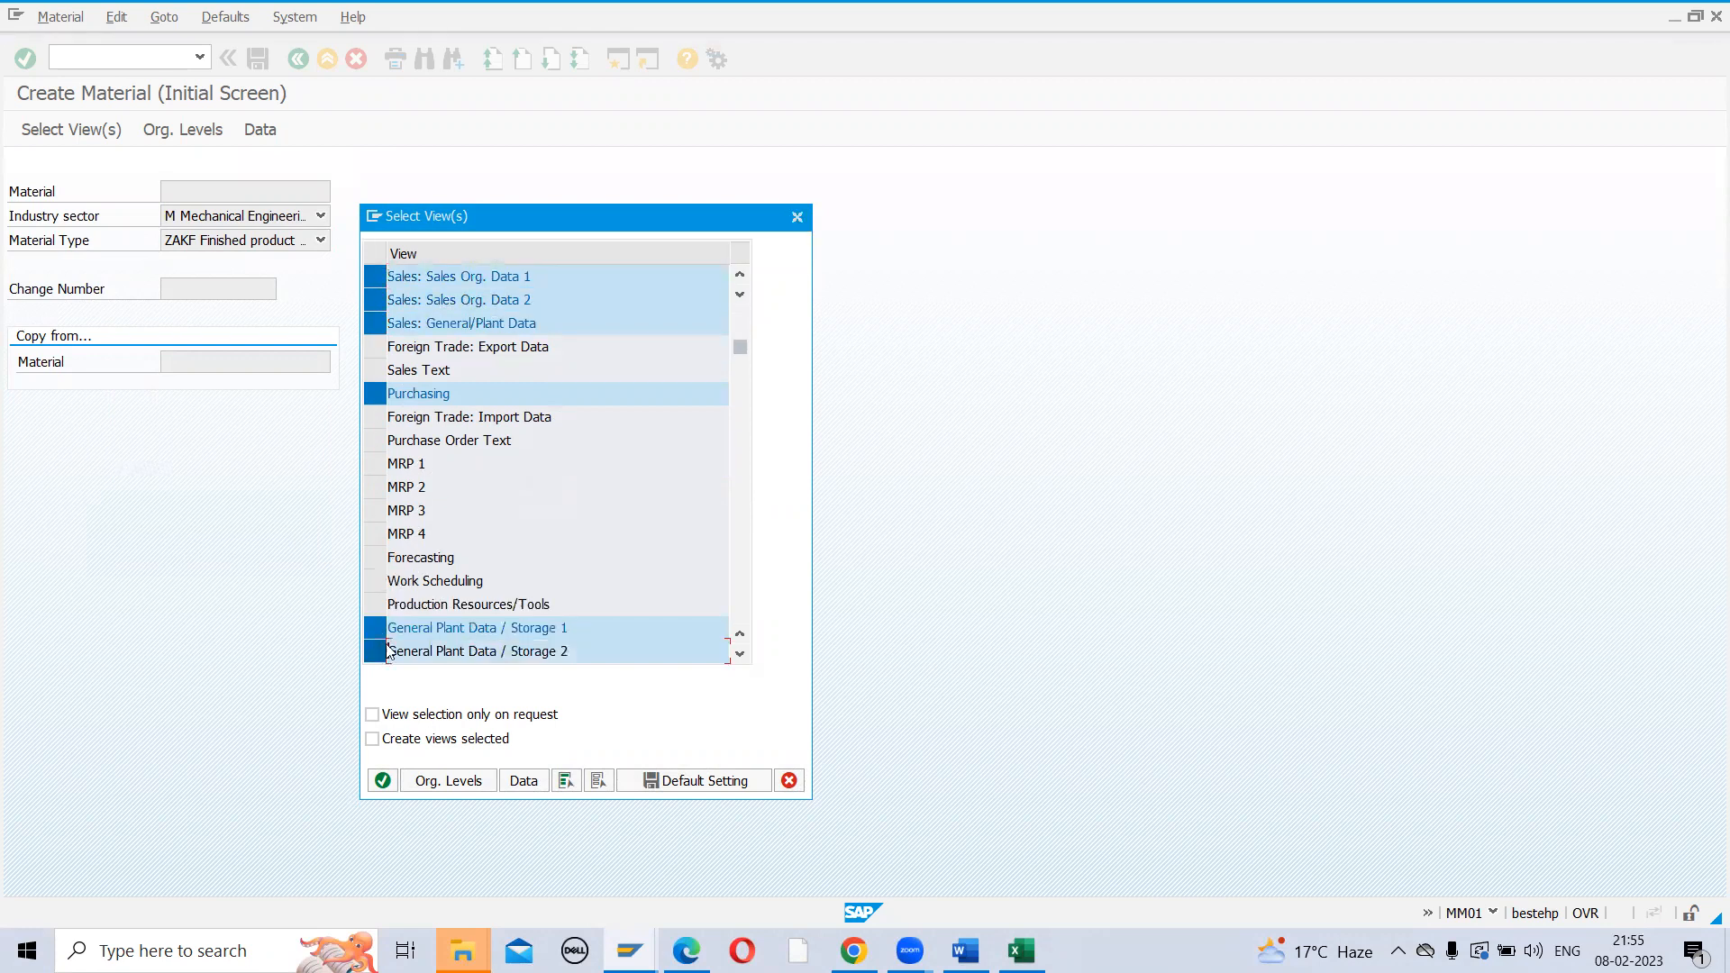
{"action": "scroll", "coordinate": [474, 601], "scroll_direction": "down", "scroll_amount": 1}
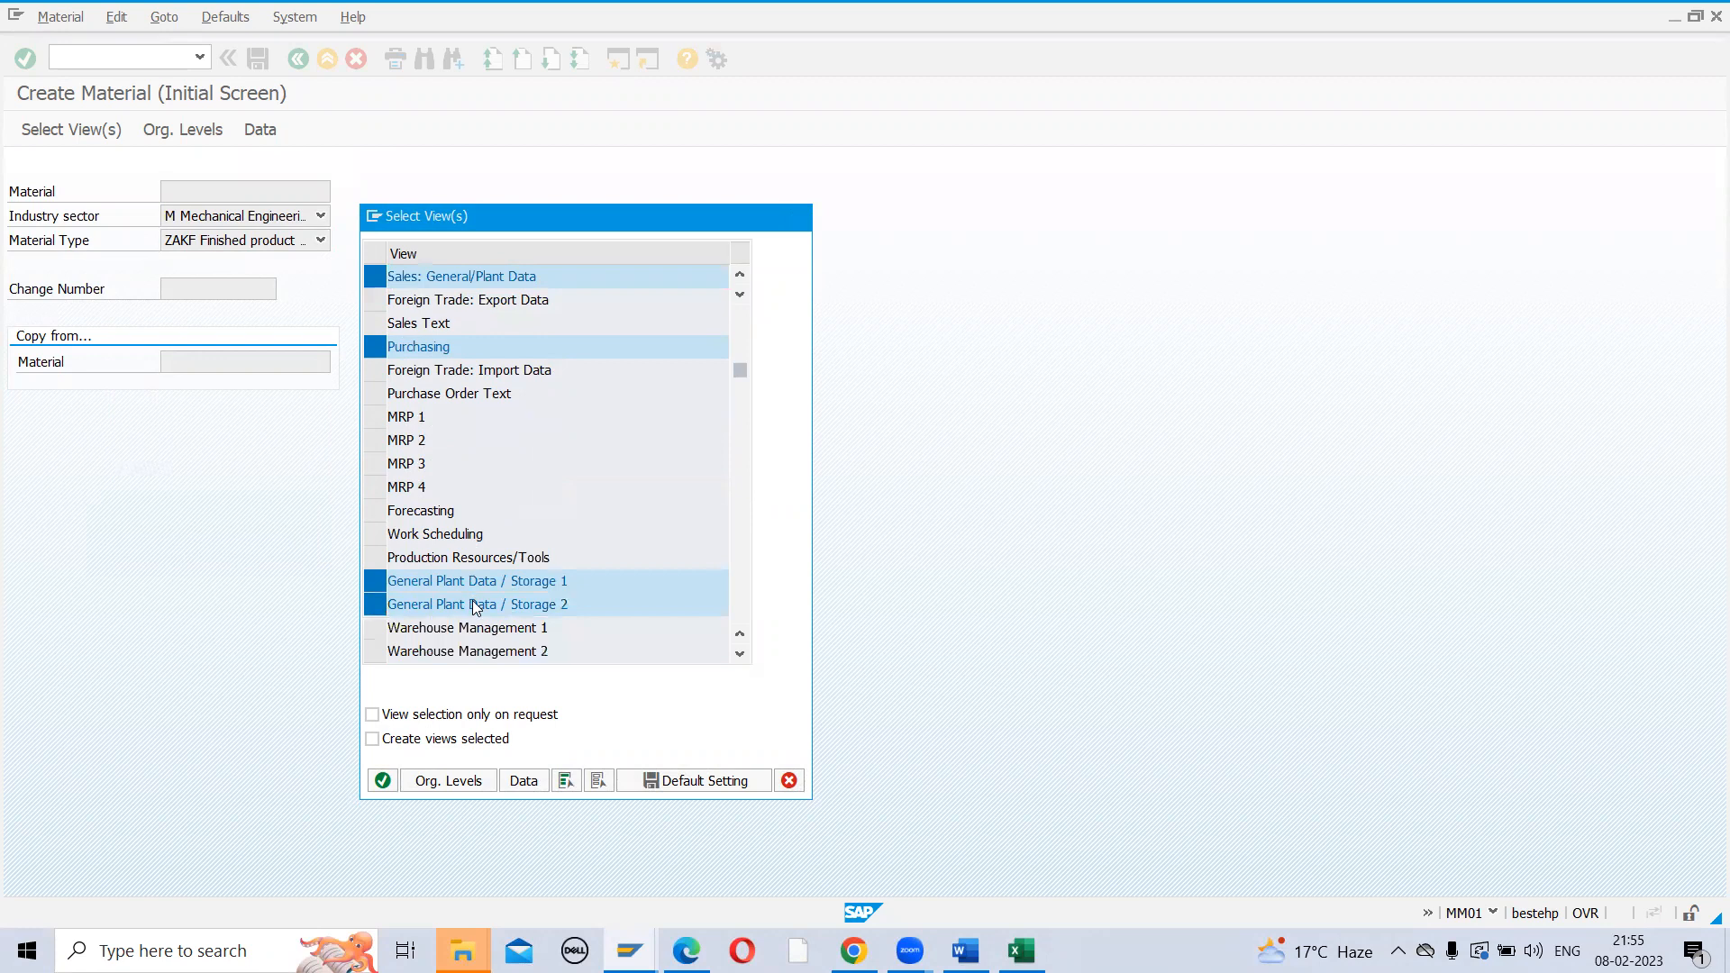
{"action": "scroll", "coordinate": [472, 600], "scroll_direction": "down", "scroll_amount": 1}
{"action": "left_click", "coordinate": [449, 781]}
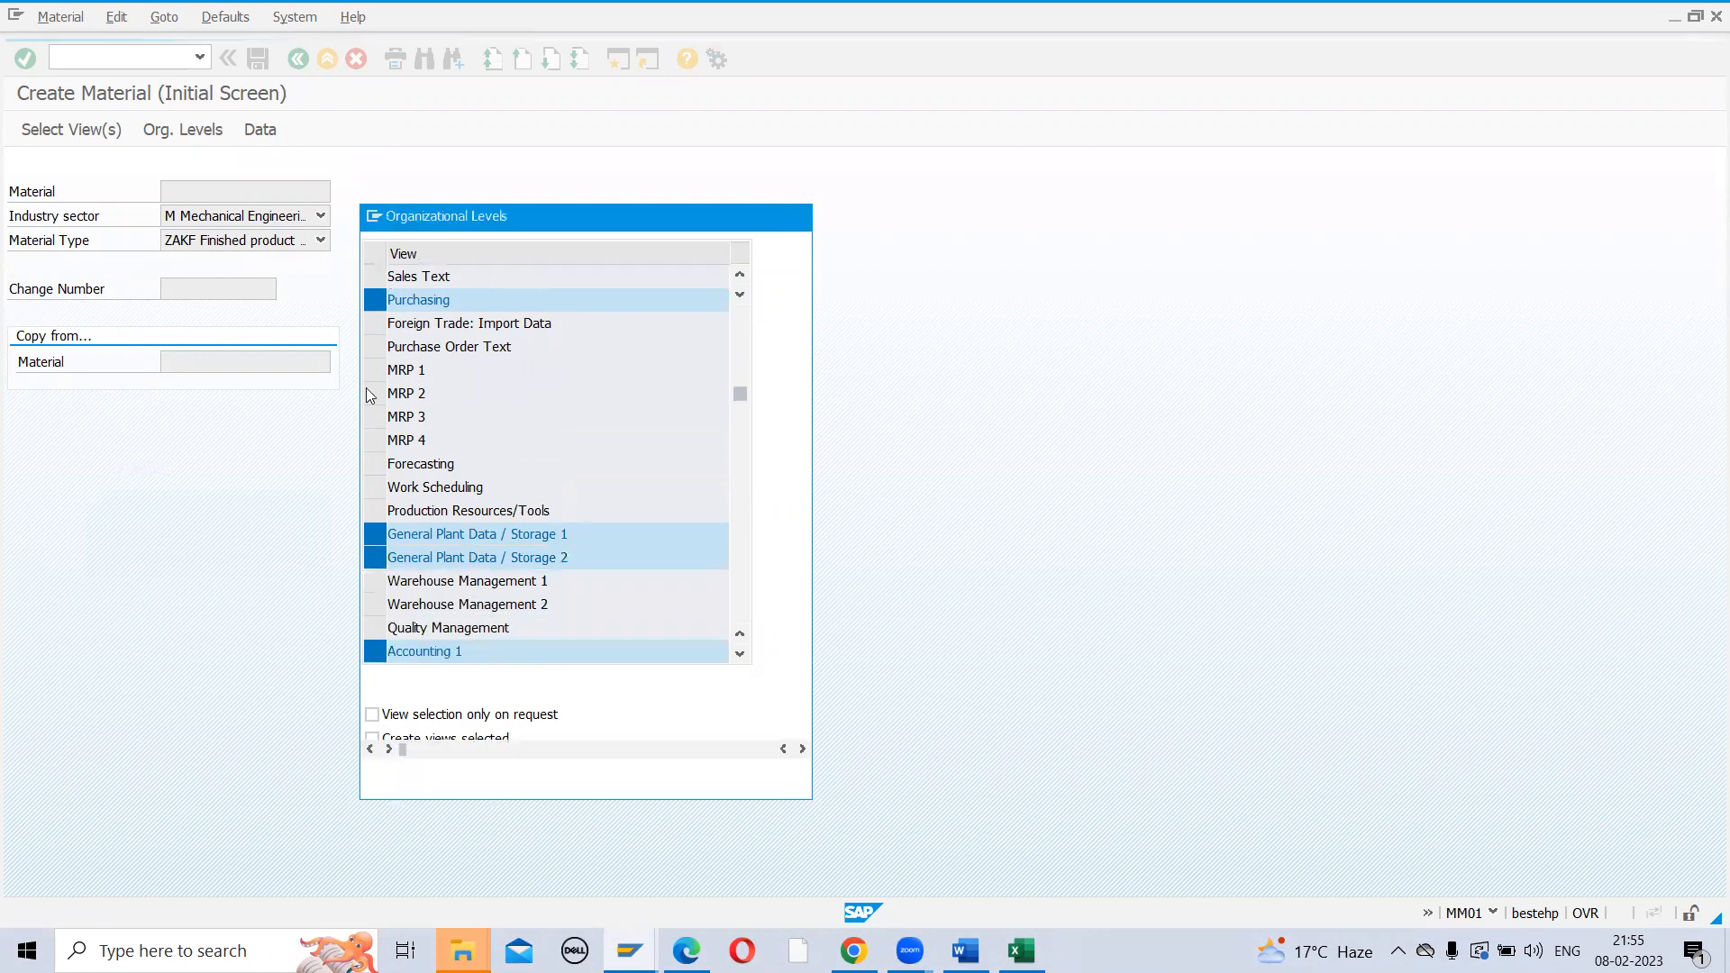
Enter plant ZAK1, storage location SL01, sales org ZAK1 and channel Z1, which is rejected as an invalid sales area
{"action": "type", "text": "ZAK1"}
{"action": "key", "text": "Tab"}
{"action": "type", "text": "SL01"}
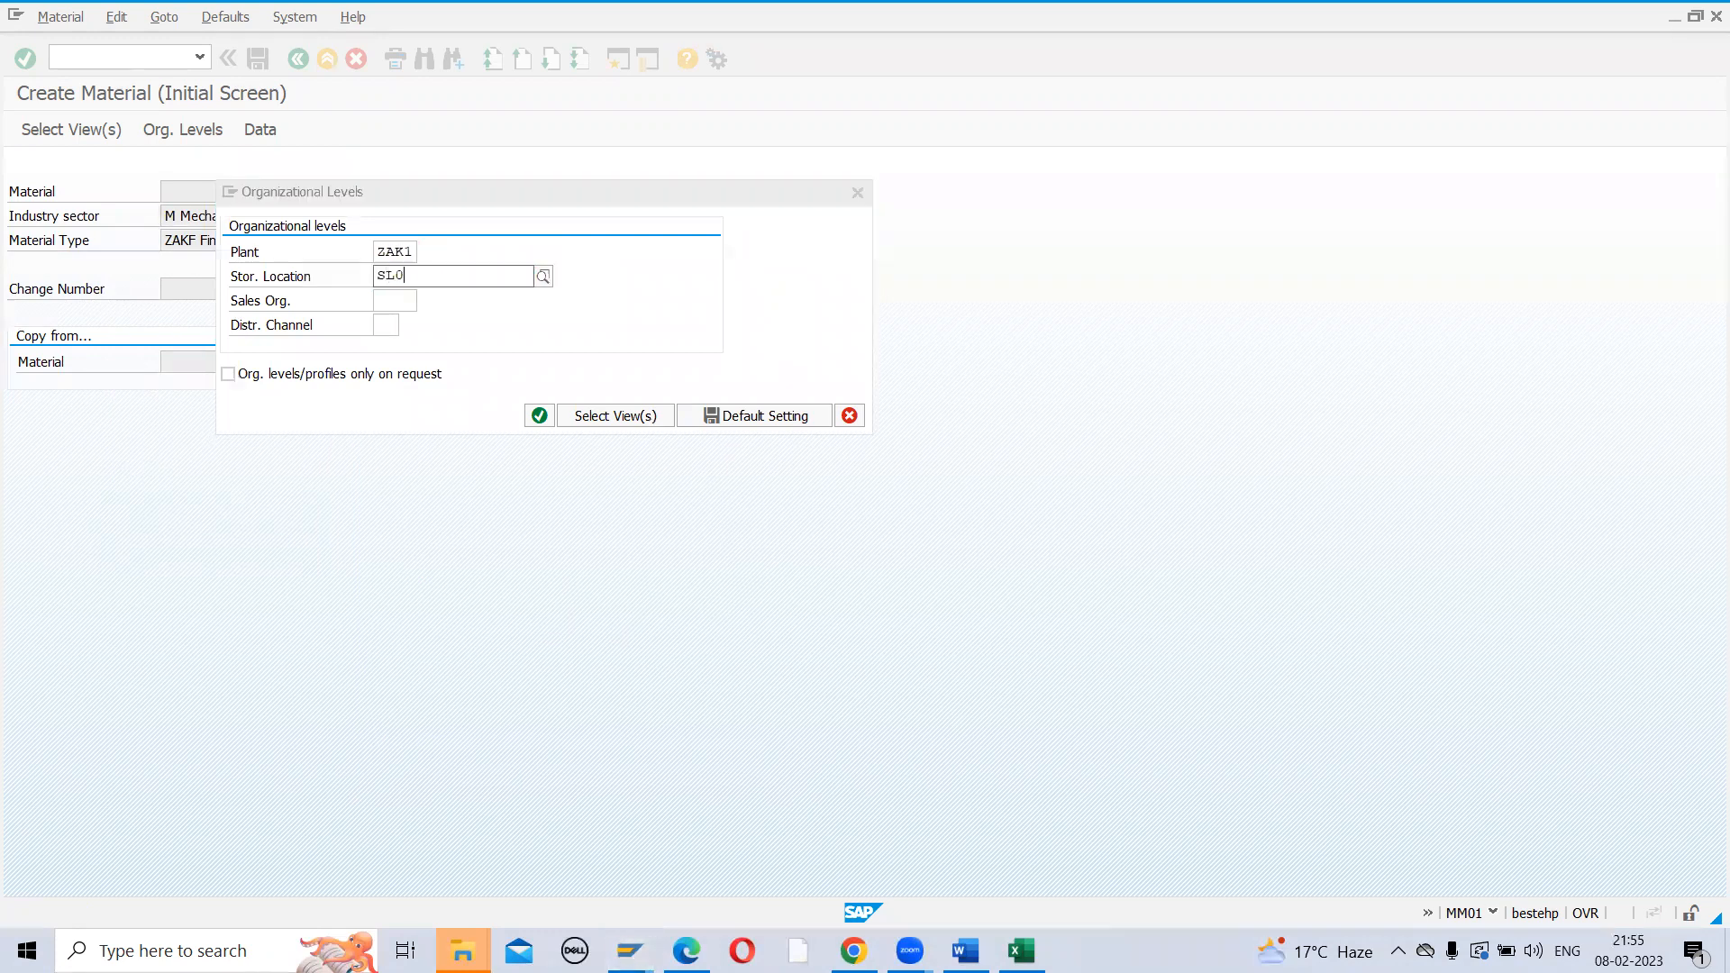
{"action": "key", "text": "Tab"}
{"action": "type", "text": "ZAK1"}
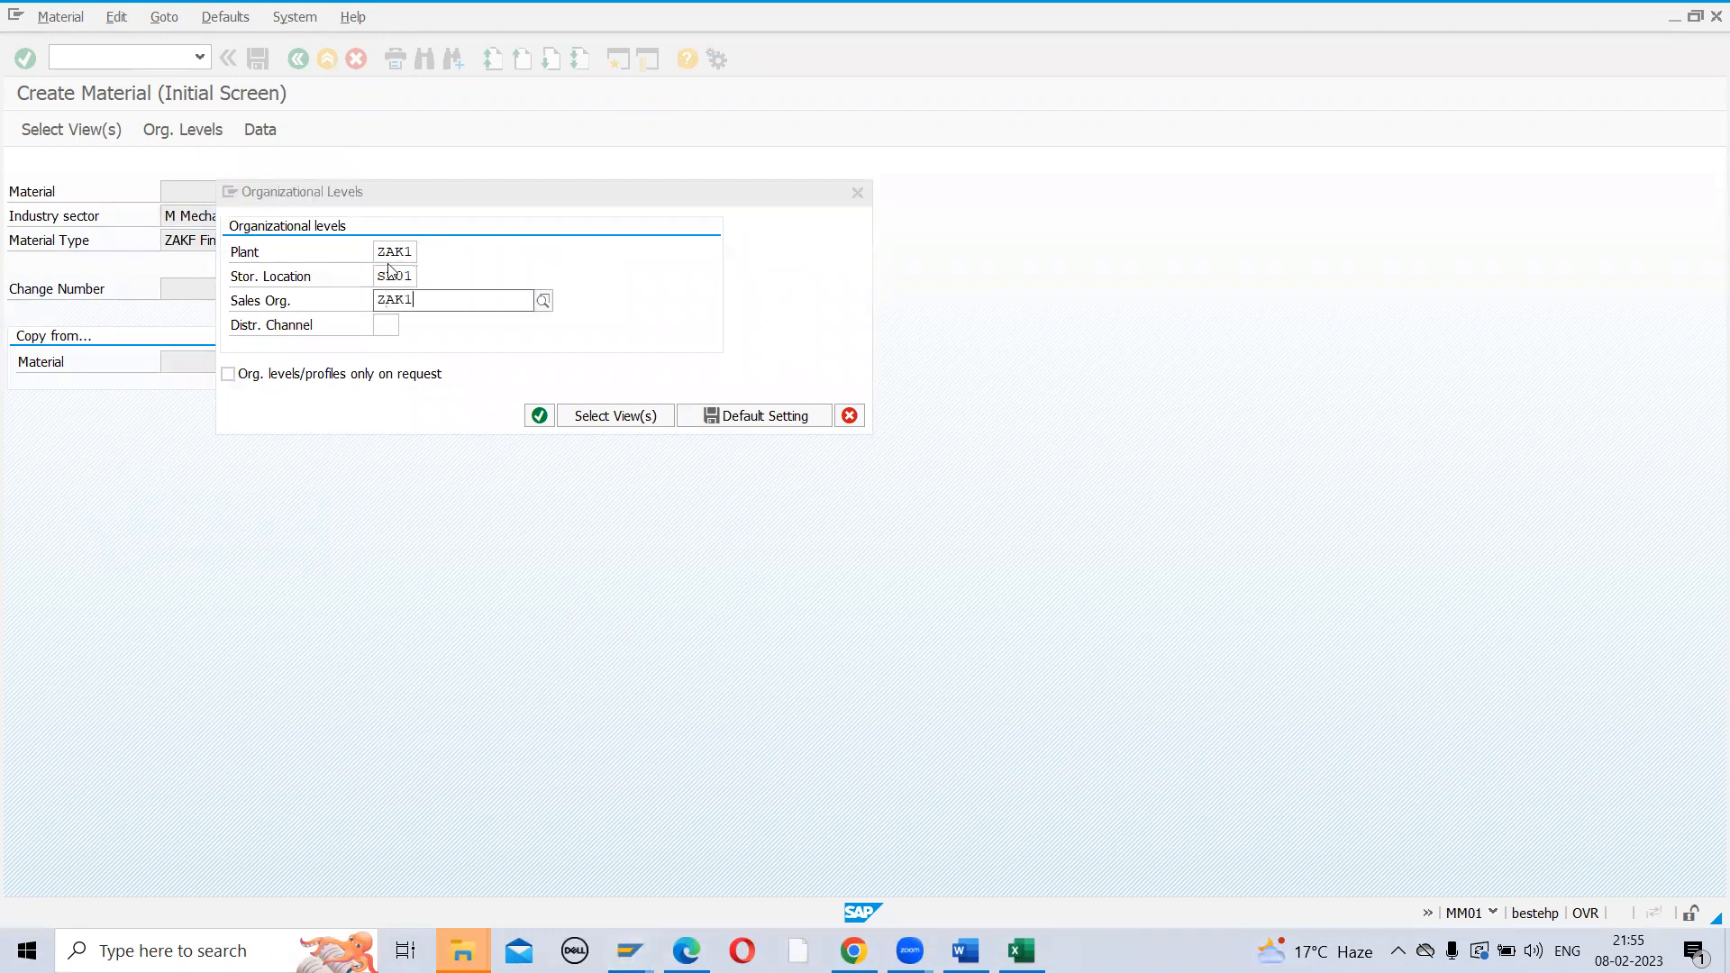
{"action": "key", "text": "Tab"}
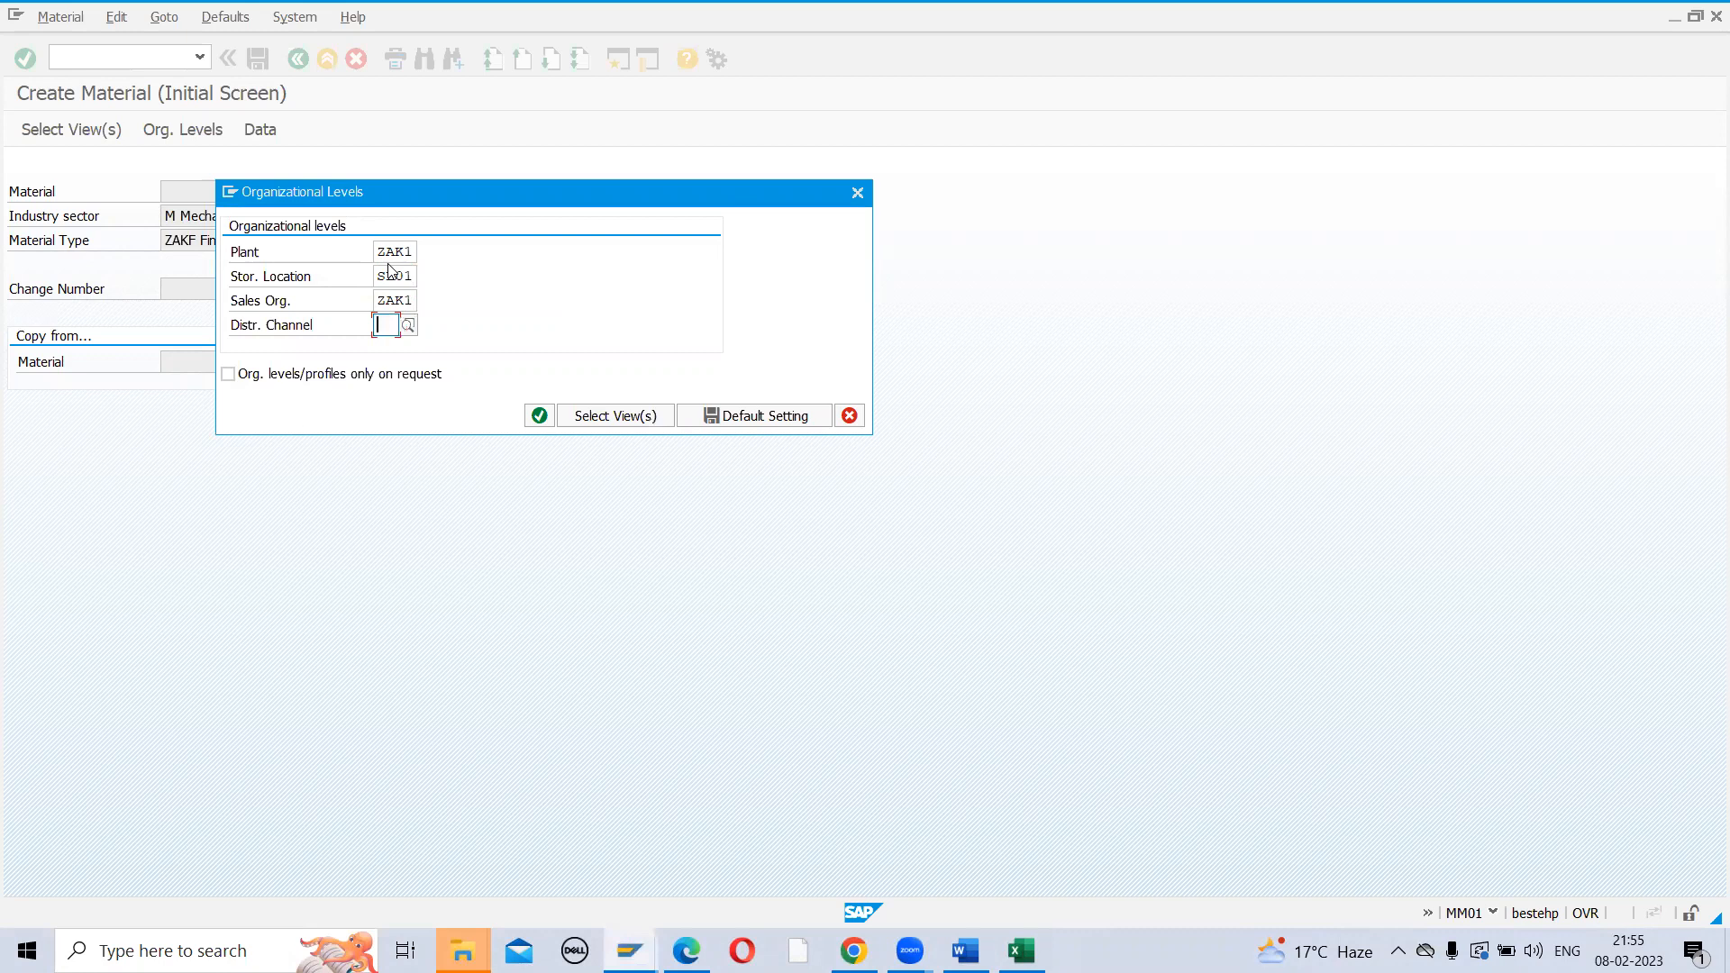
{"action": "type", "text": "A"}
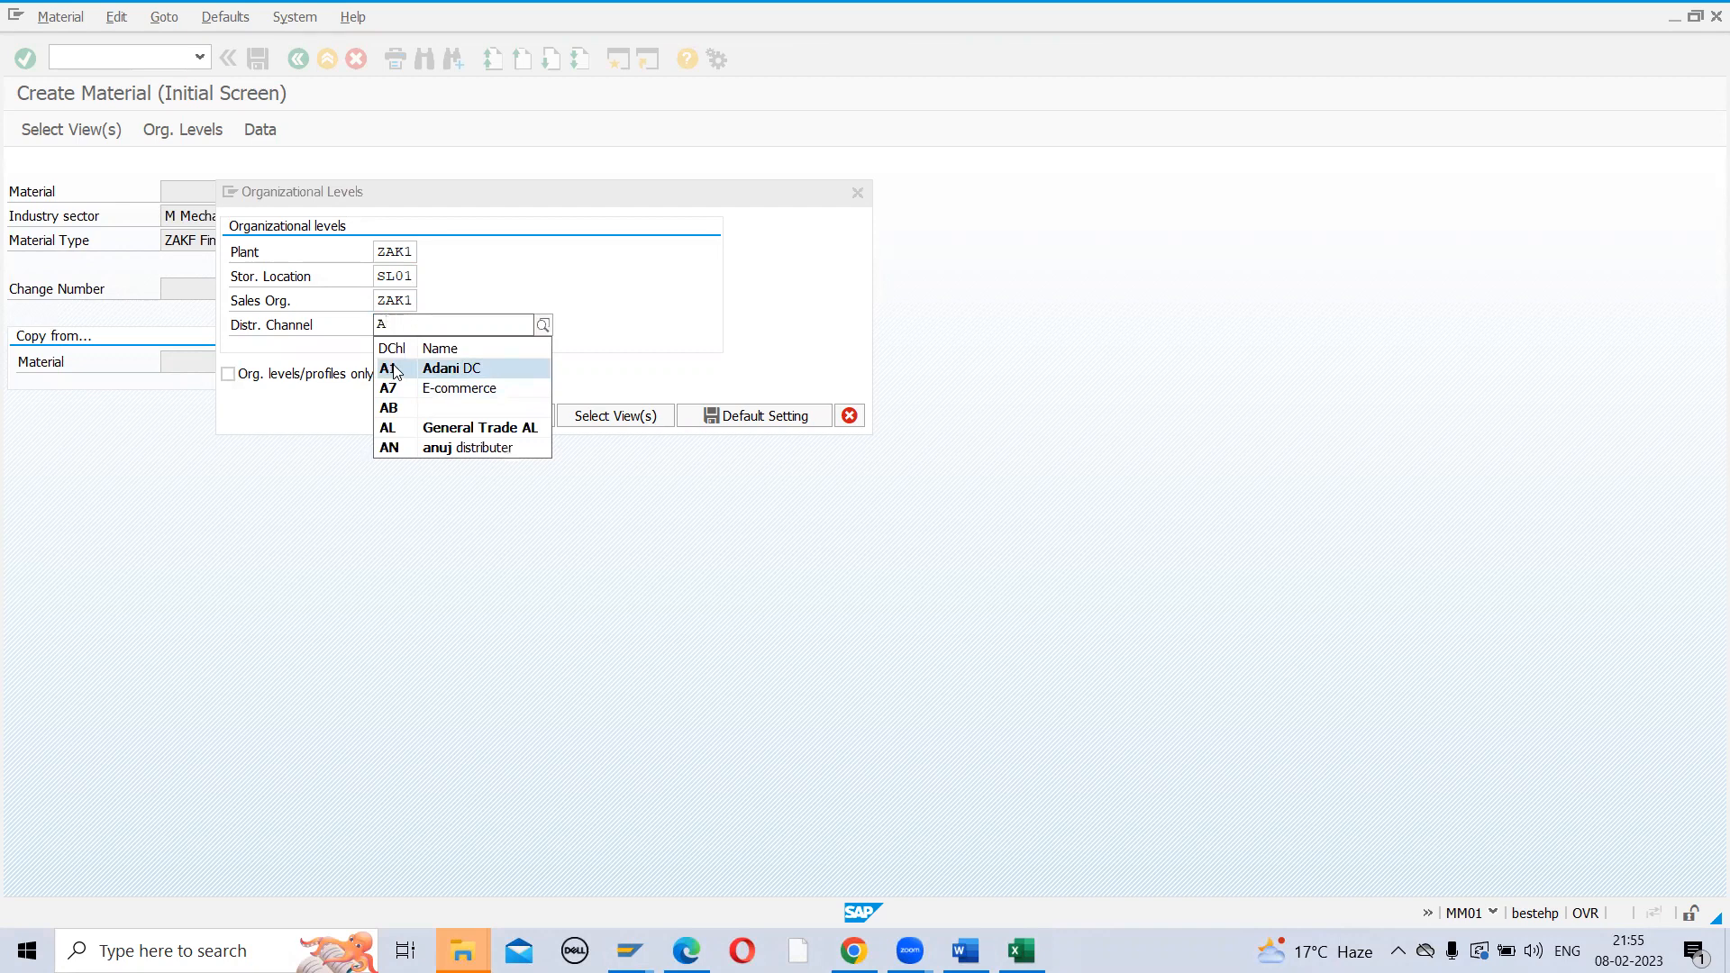
{"action": "key", "text": "BackSpace"}
{"action": "type", "text": "Z1"}
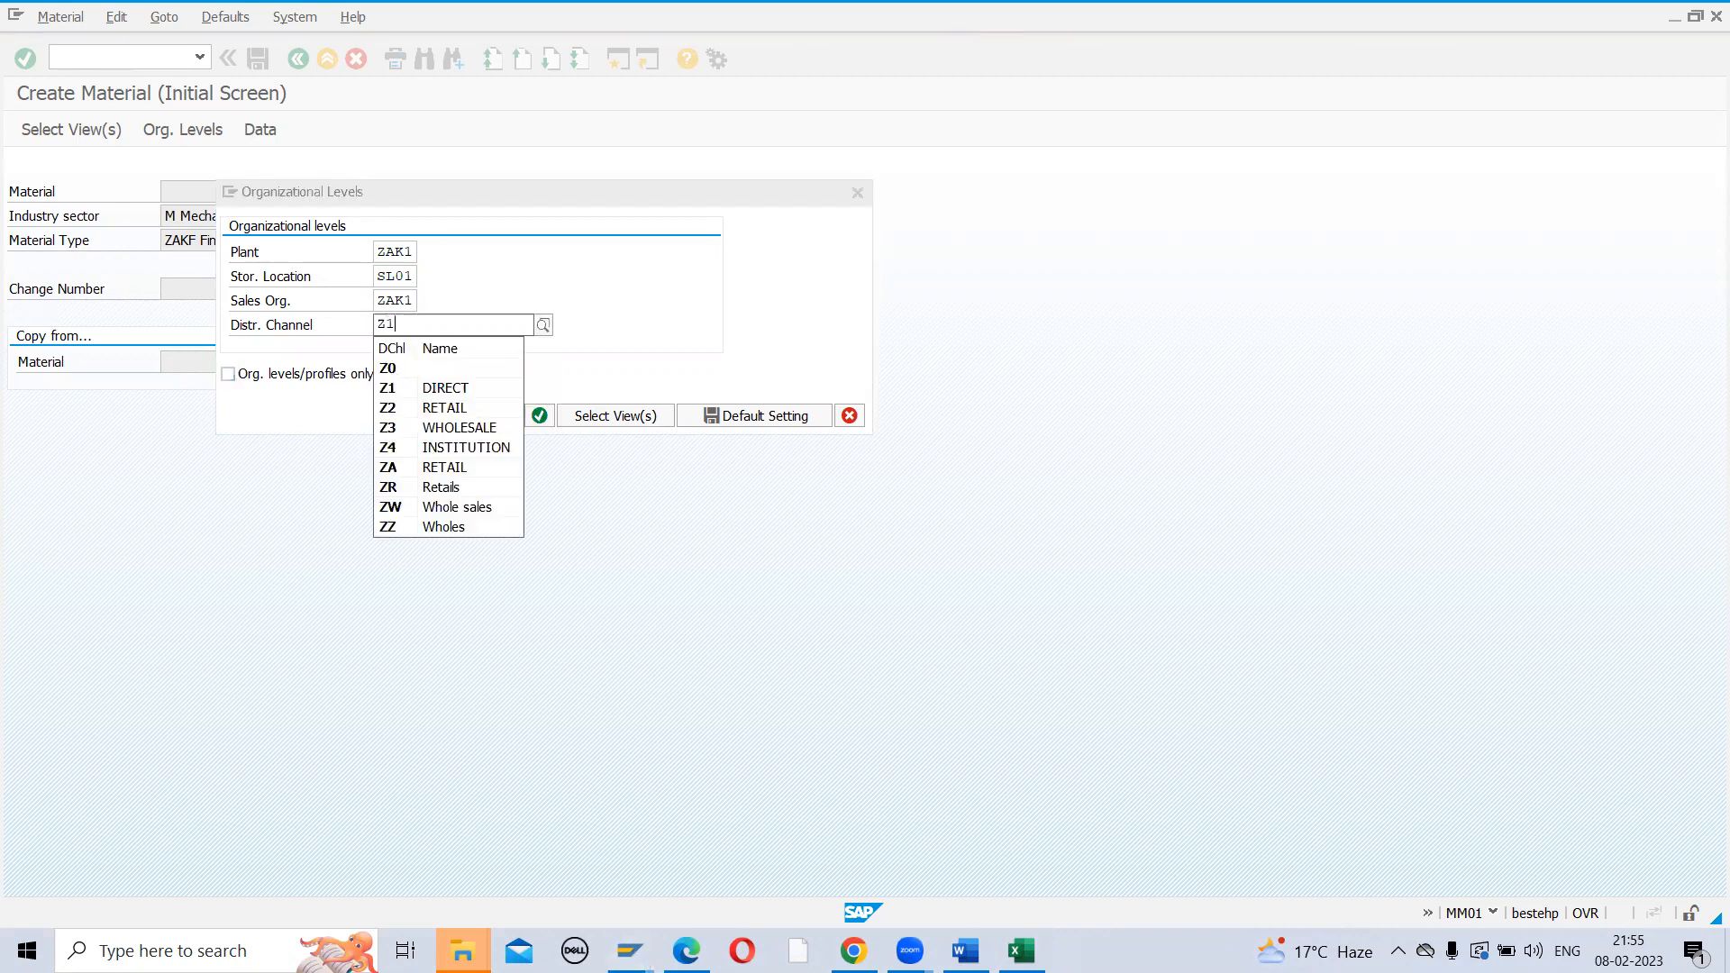
{"action": "left_click", "coordinate": [392, 373]}
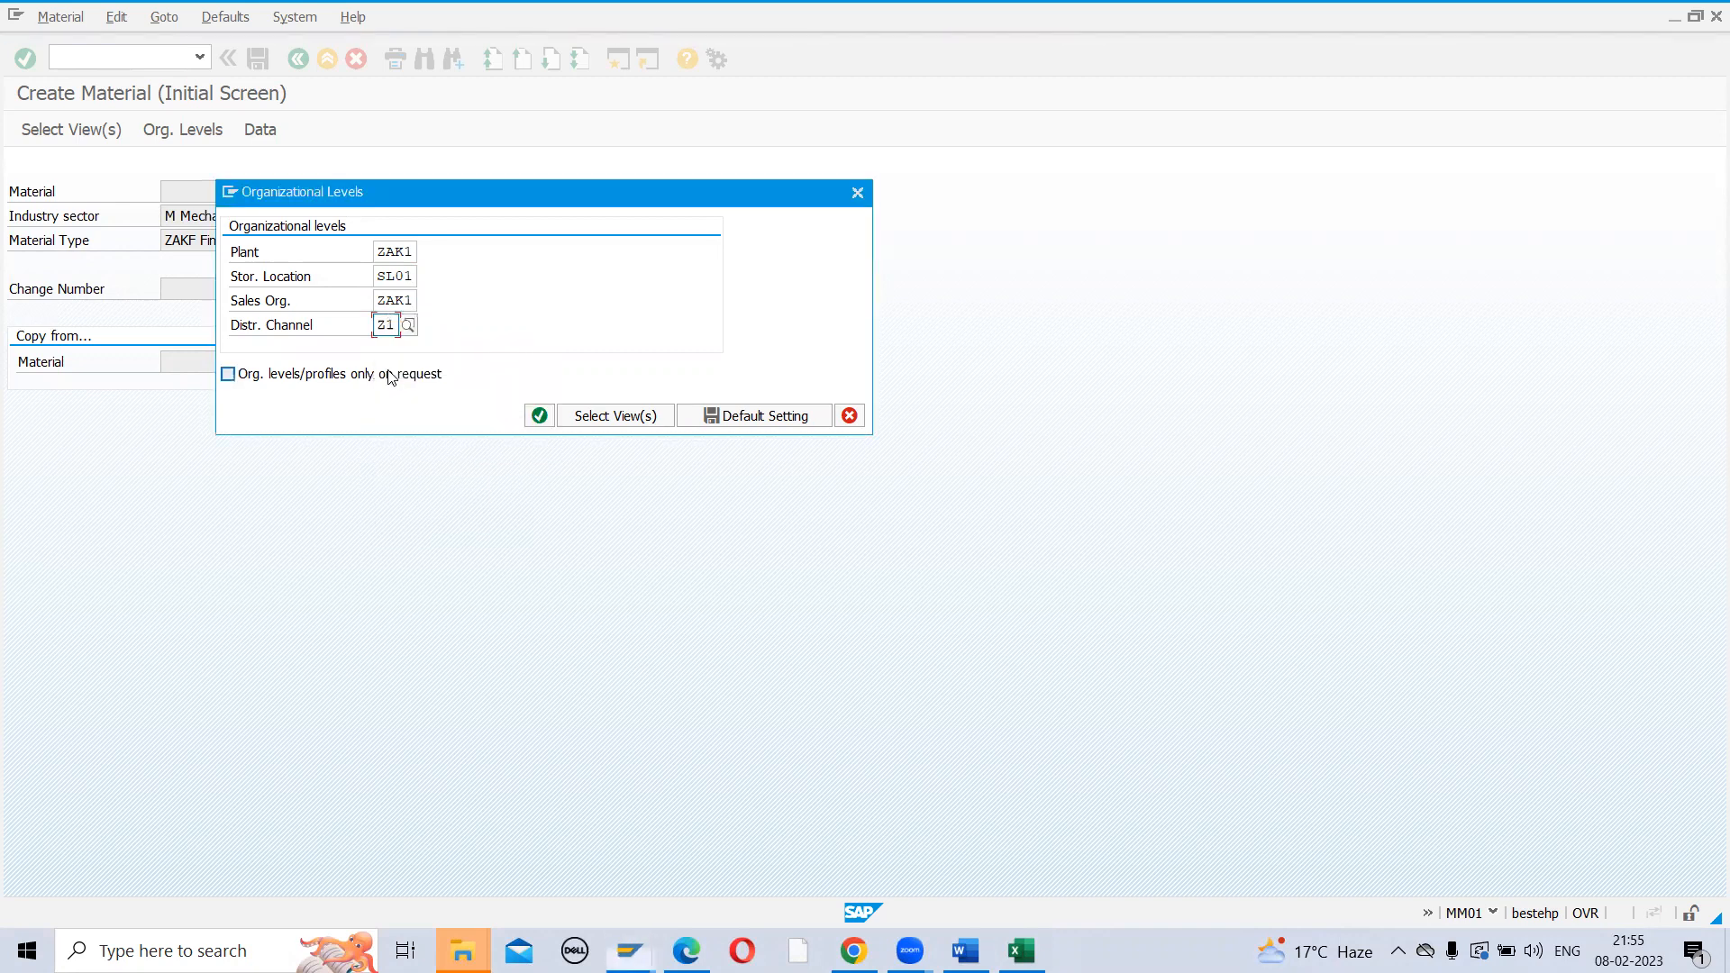
{"action": "key", "text": "Return"}
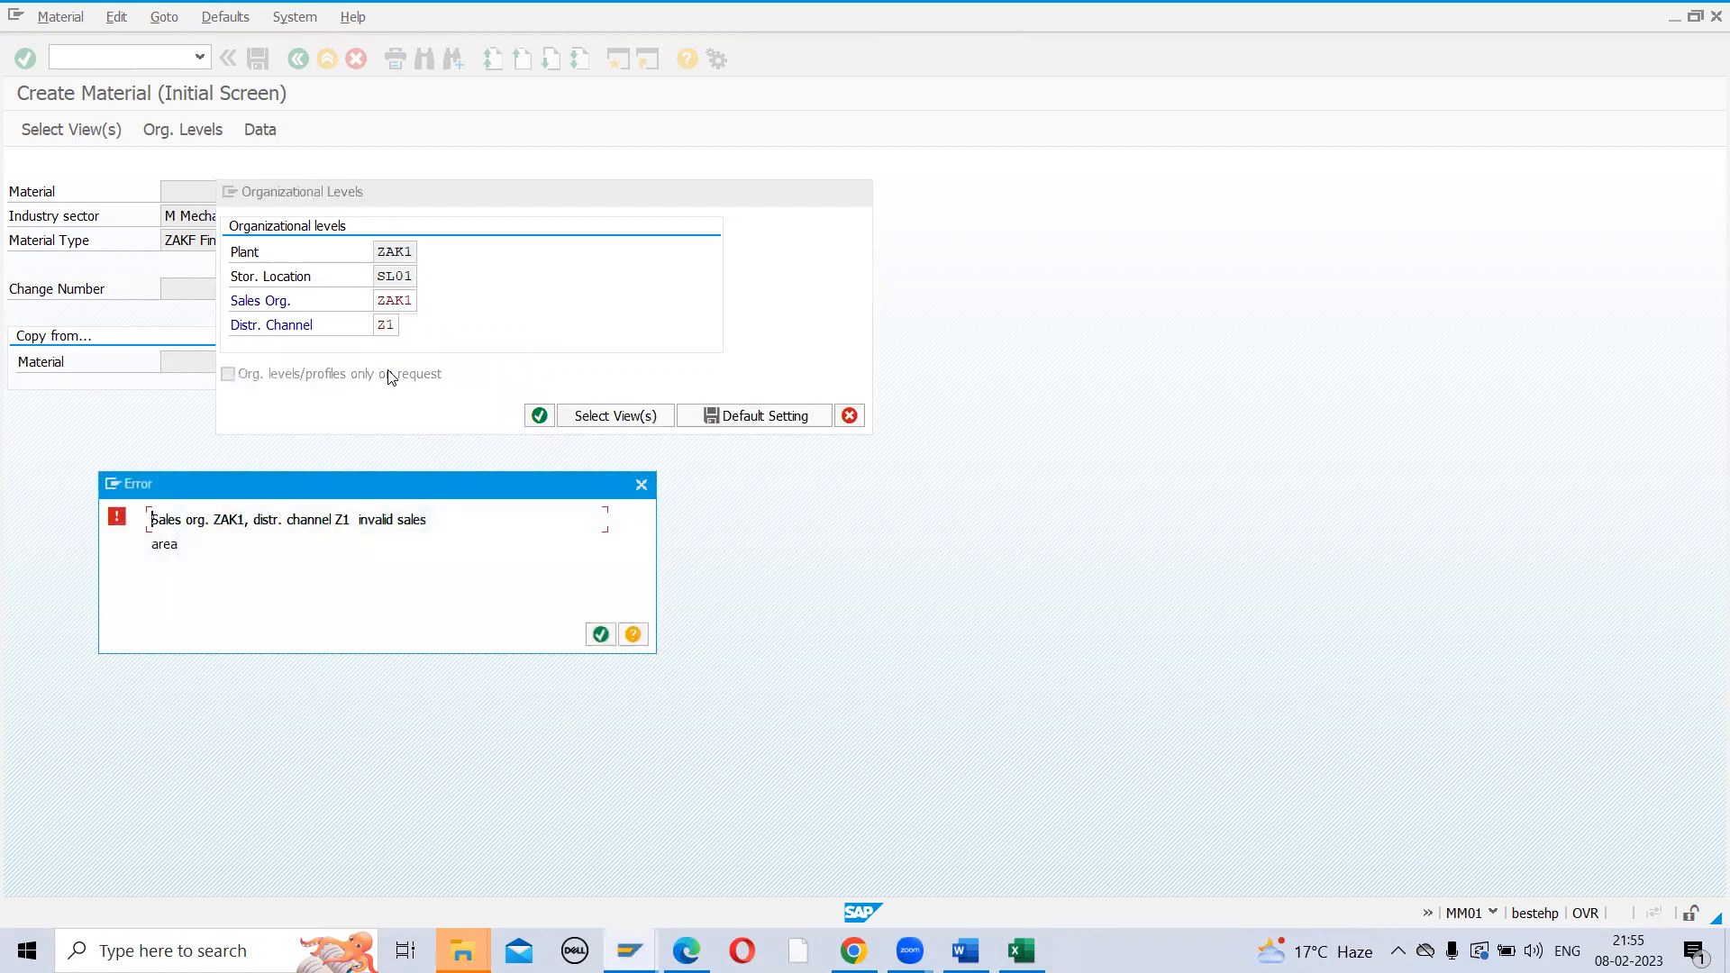
{"action": "key", "text": "Return"}
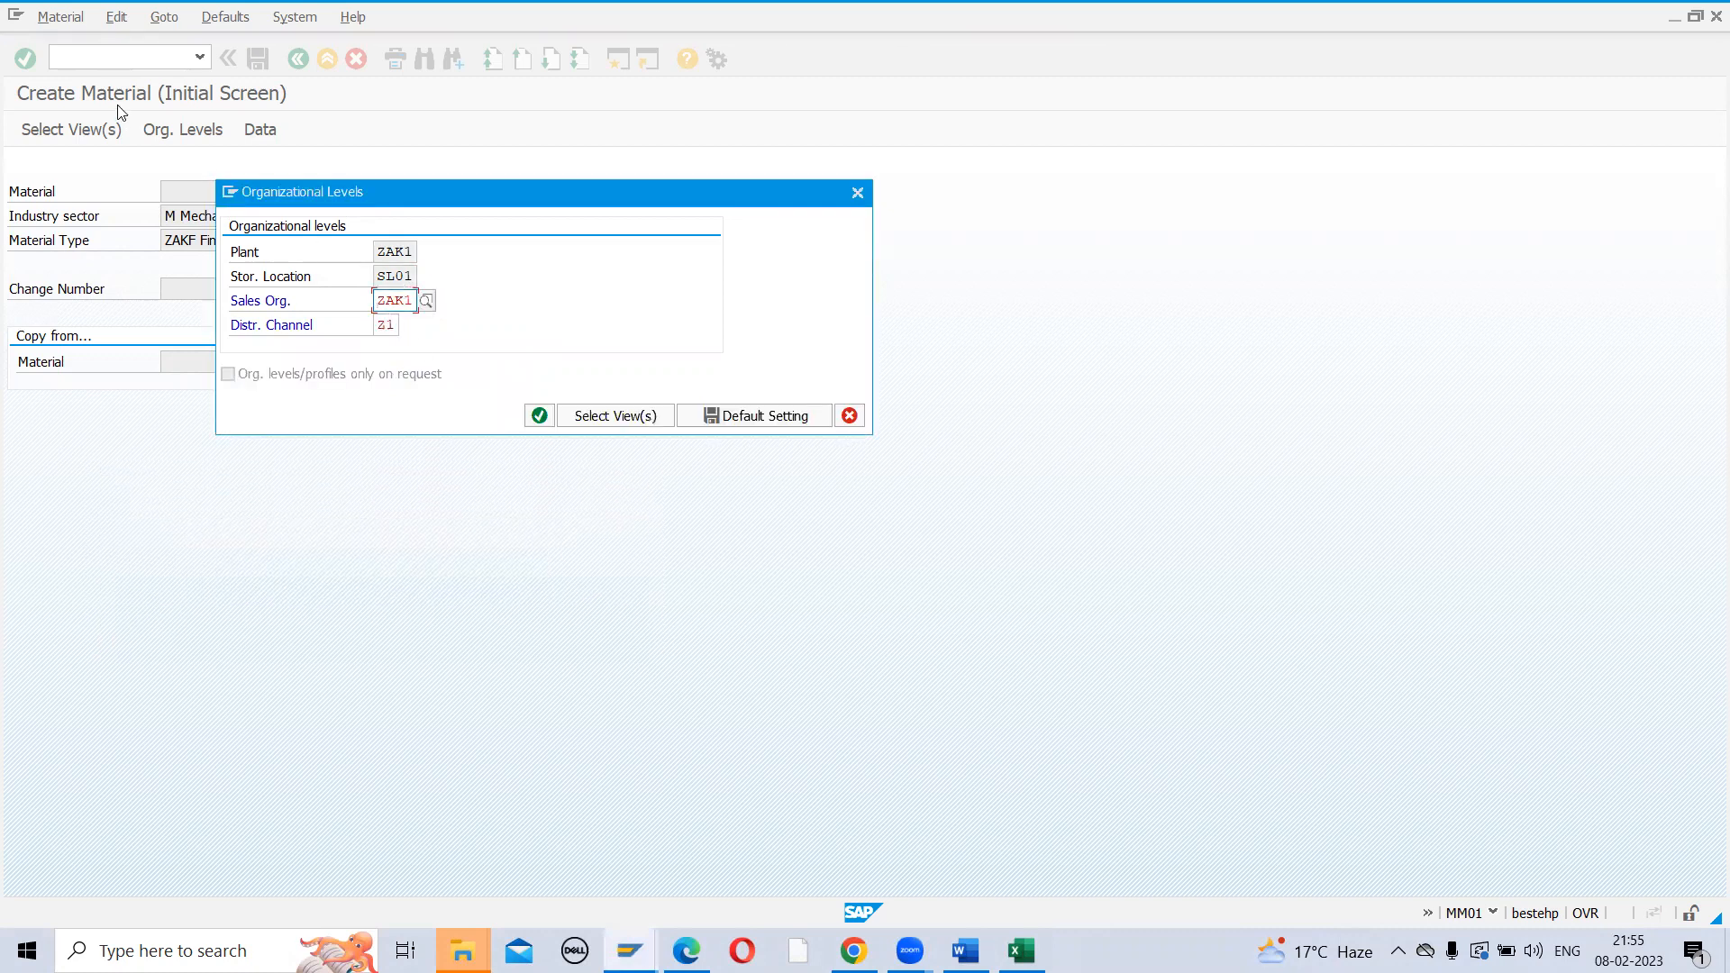
{"action": "left_click", "coordinate": [231, 193]}
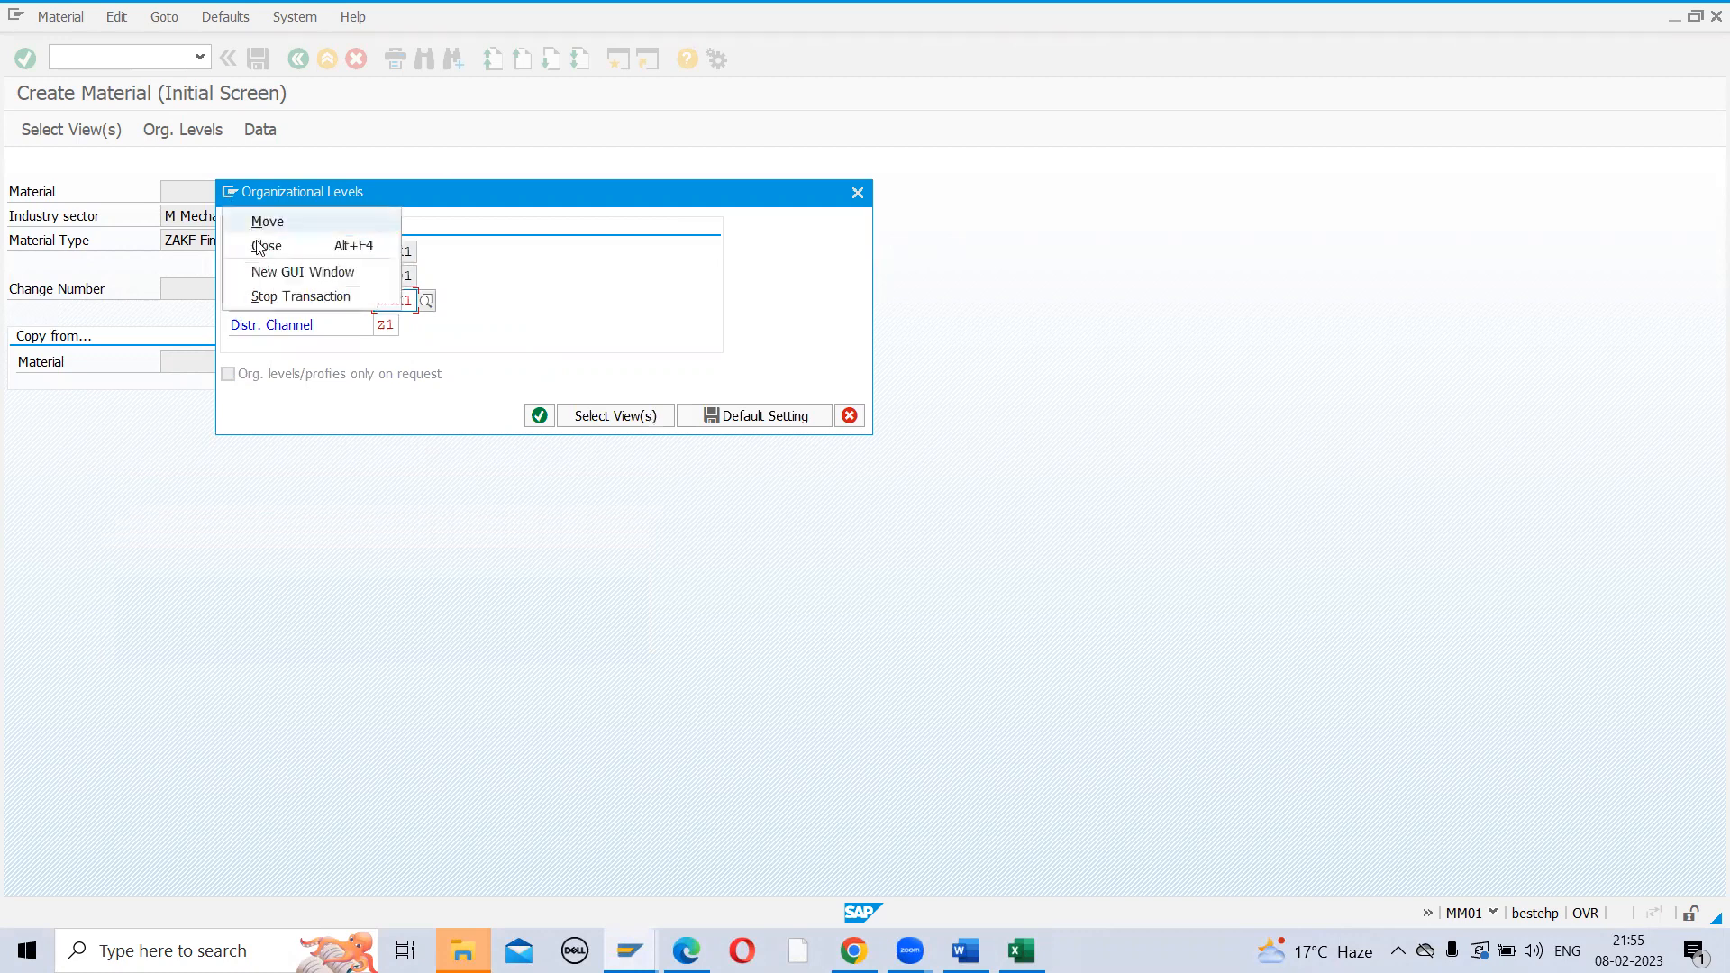
{"action": "key", "text": "Escape"}
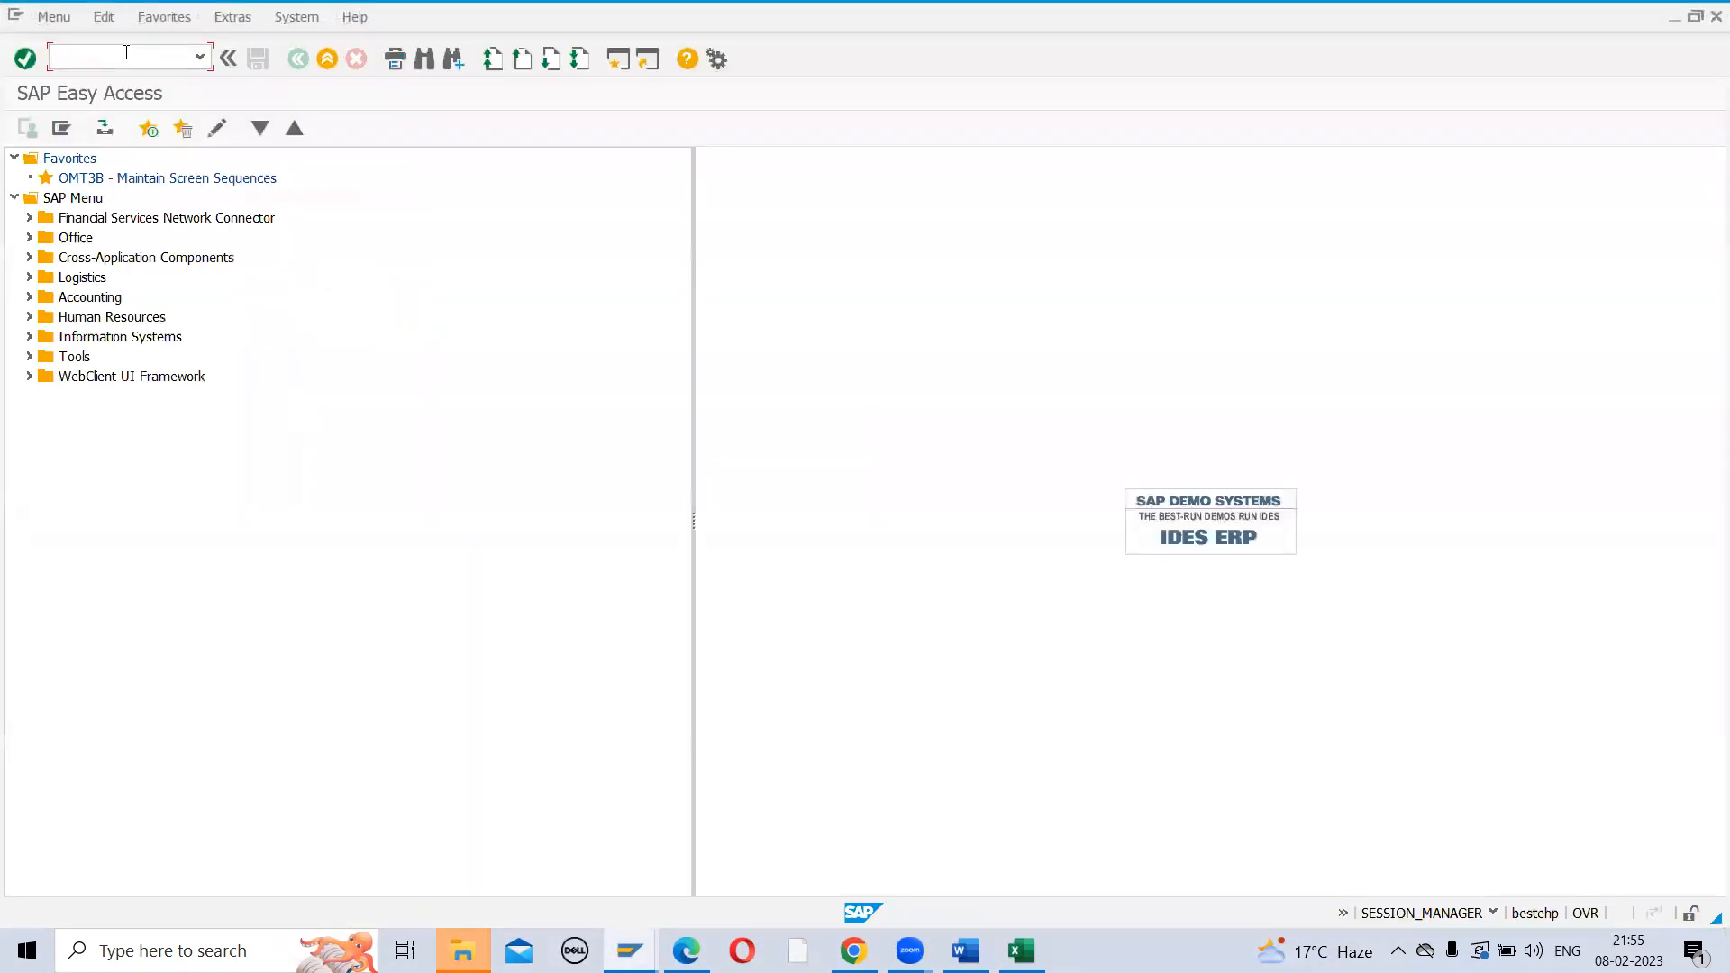
In SPRO, locate sales org ZAK1 in the distribution channel assignments to find its channel ZA (RETAIL)
{"action": "key", "text": "Return"}
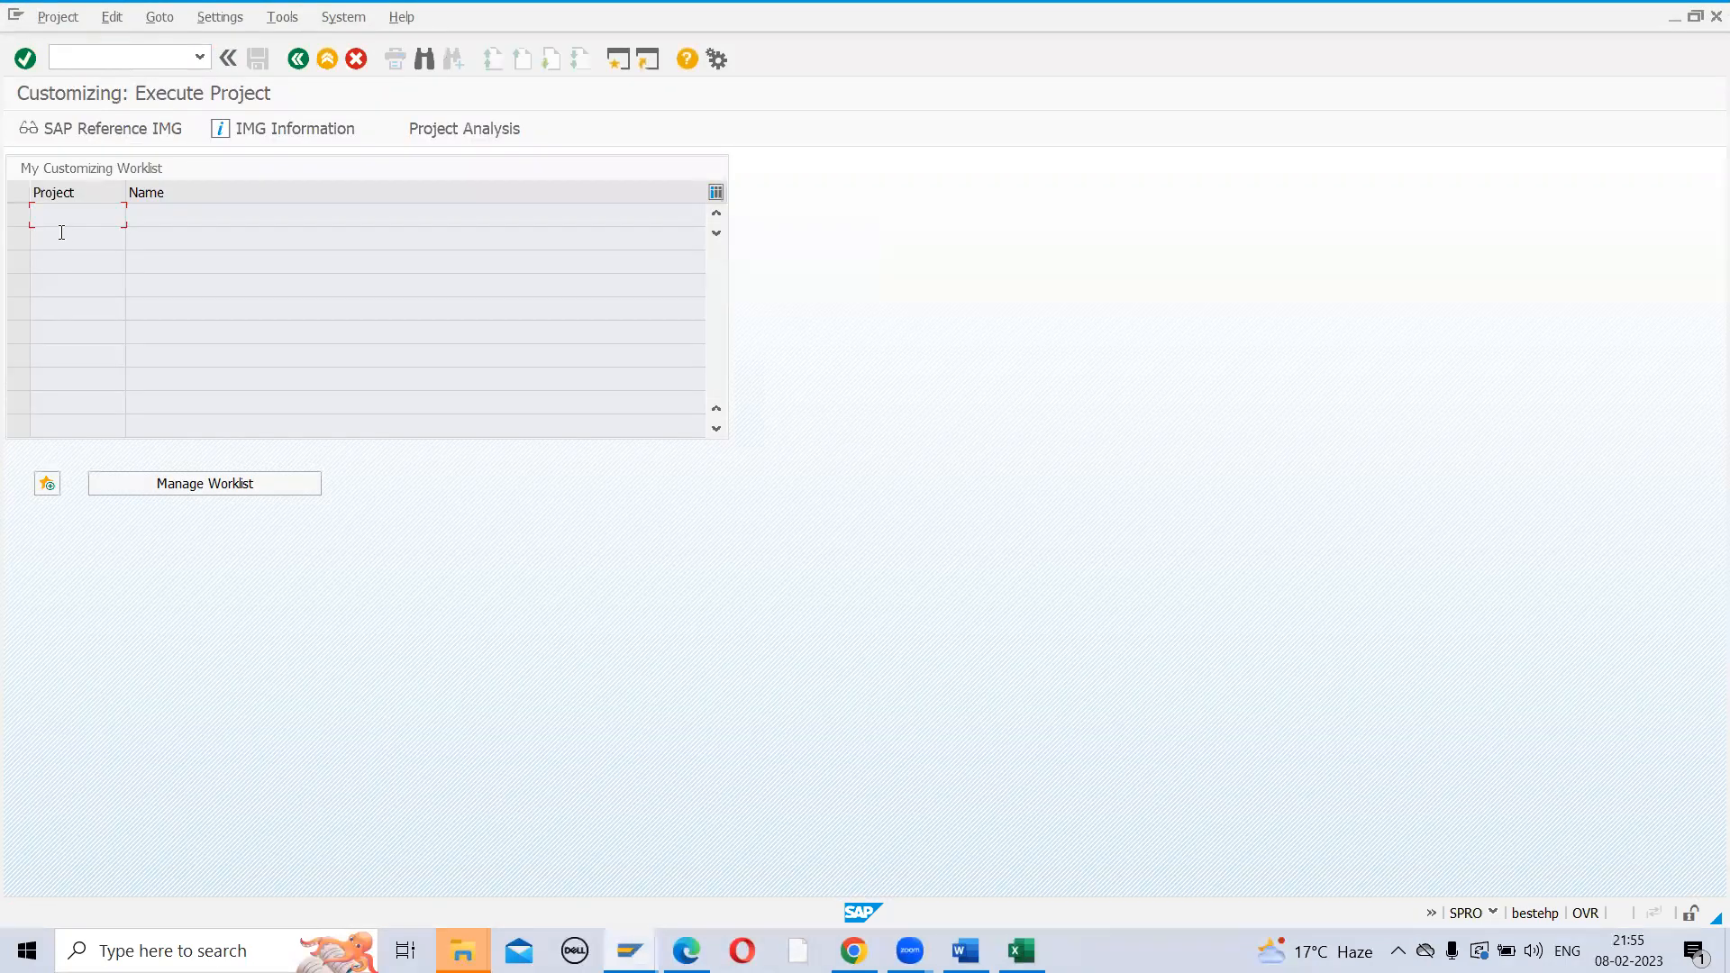
{"action": "left_click", "coordinate": [91, 149]}
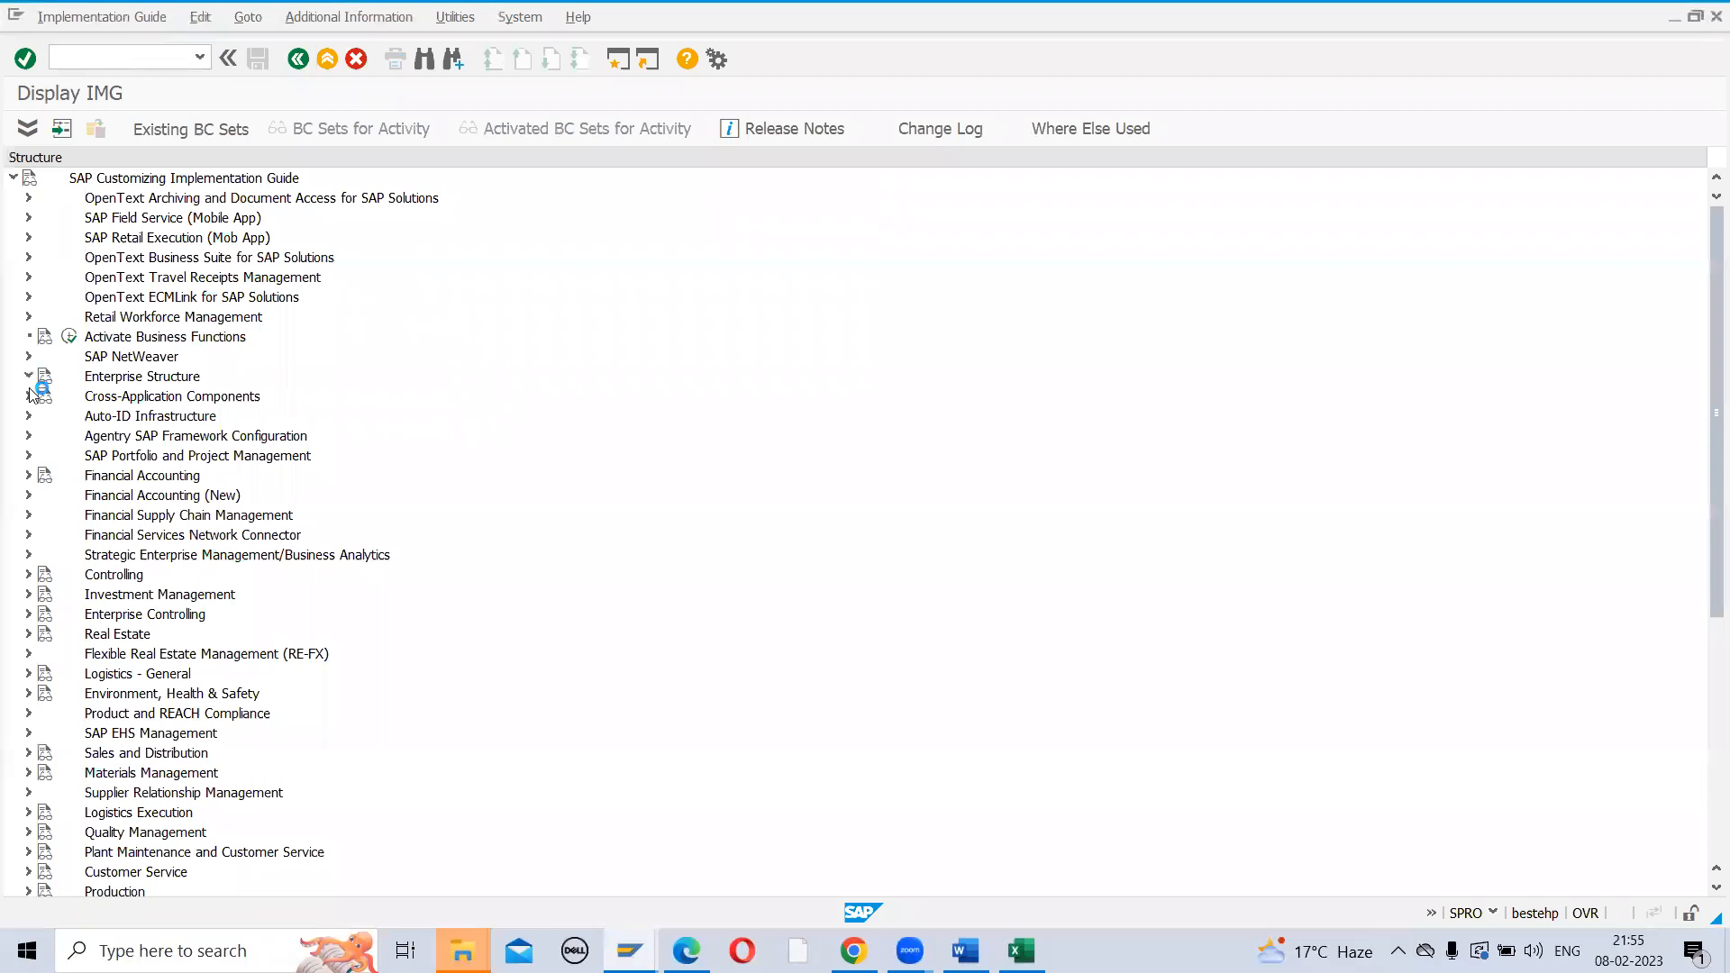
{"action": "left_click", "coordinate": [28, 376]}
{"action": "left_click", "coordinate": [45, 436]}
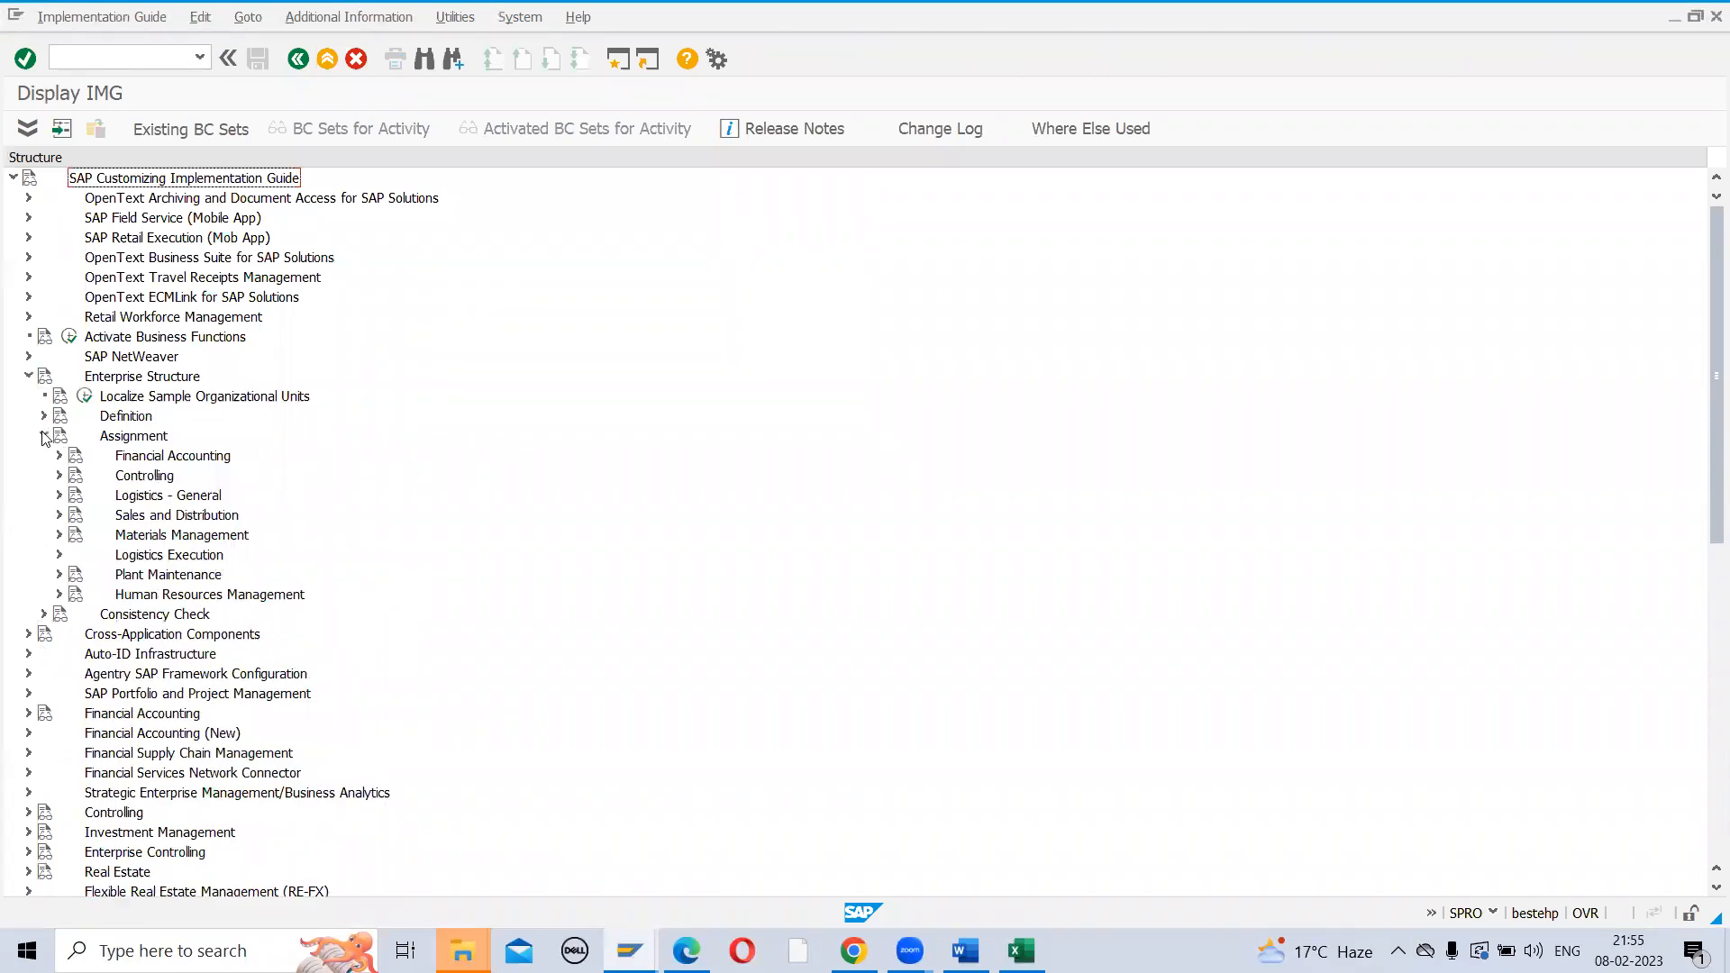
{"action": "left_click", "coordinate": [60, 515]}
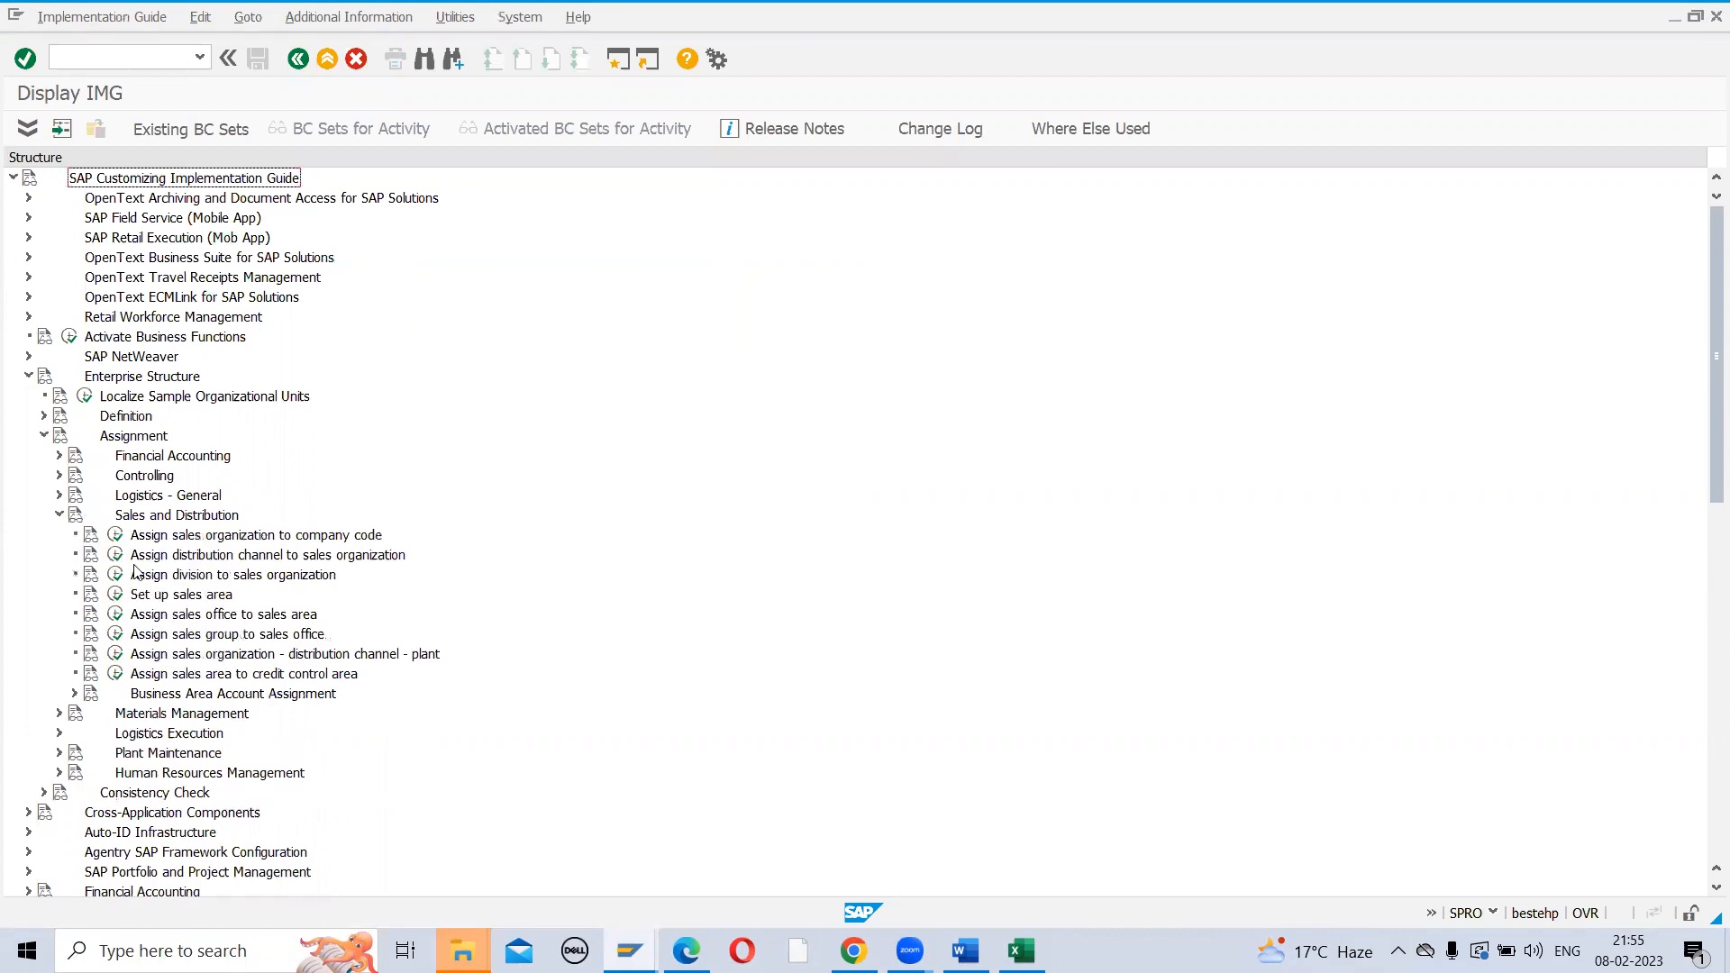
{"action": "left_click", "coordinate": [115, 555]}
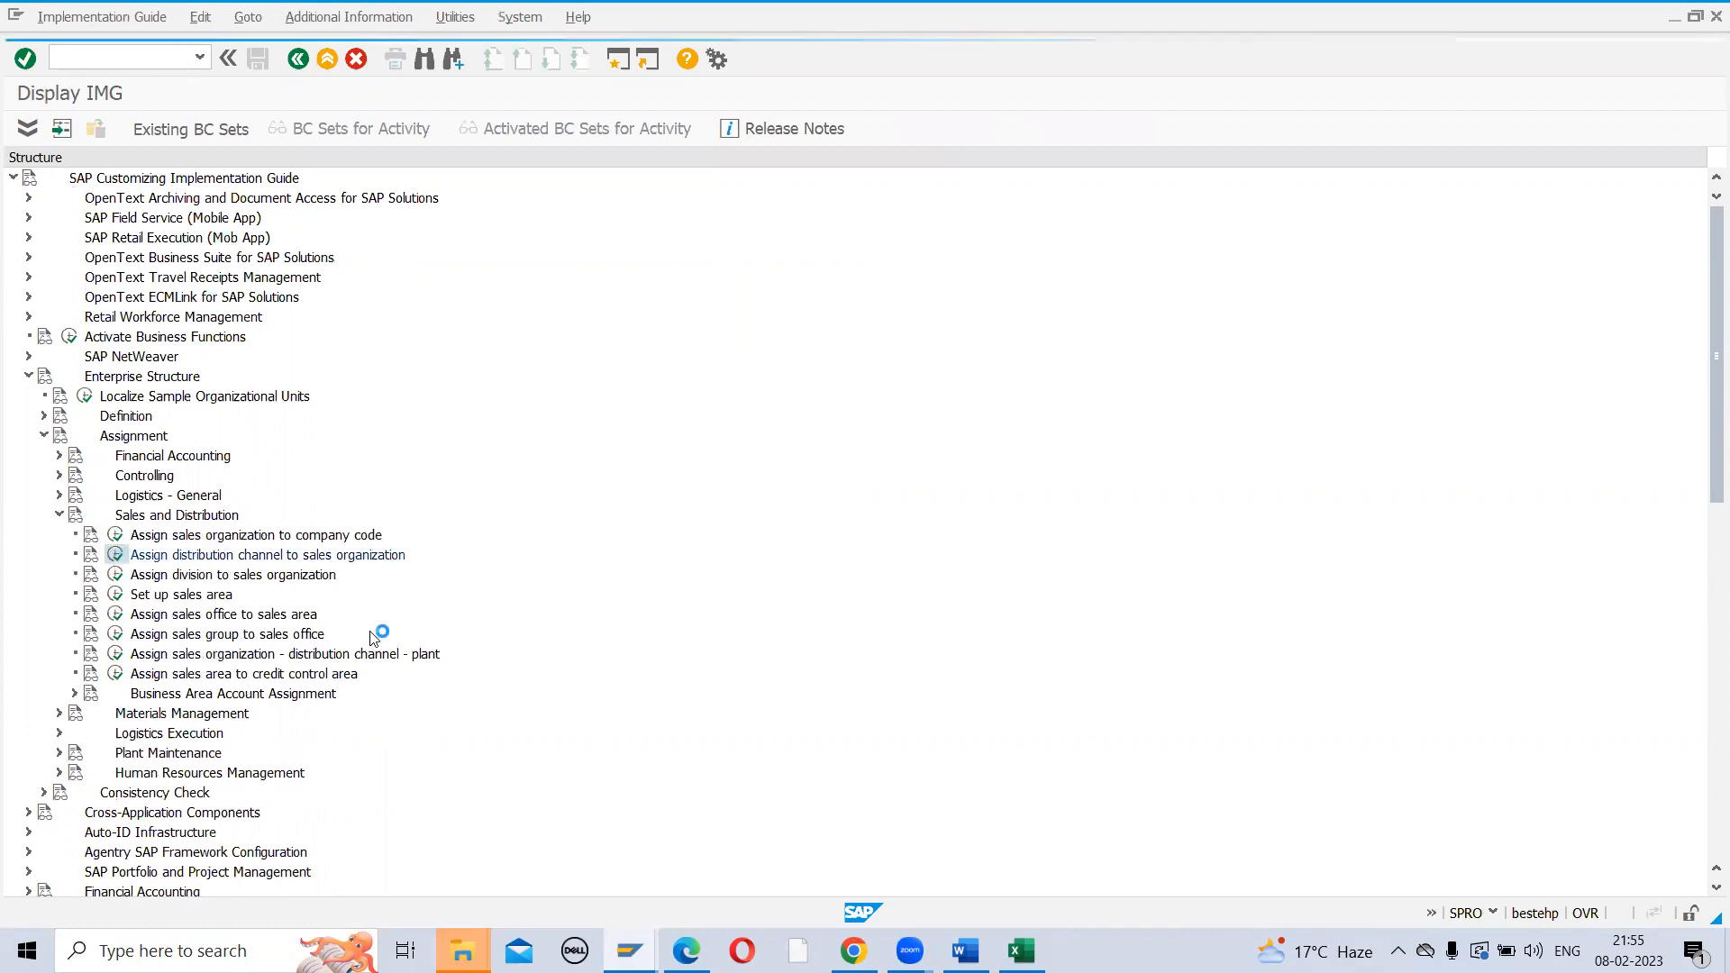
{"action": "left_click", "coordinate": [270, 872]}
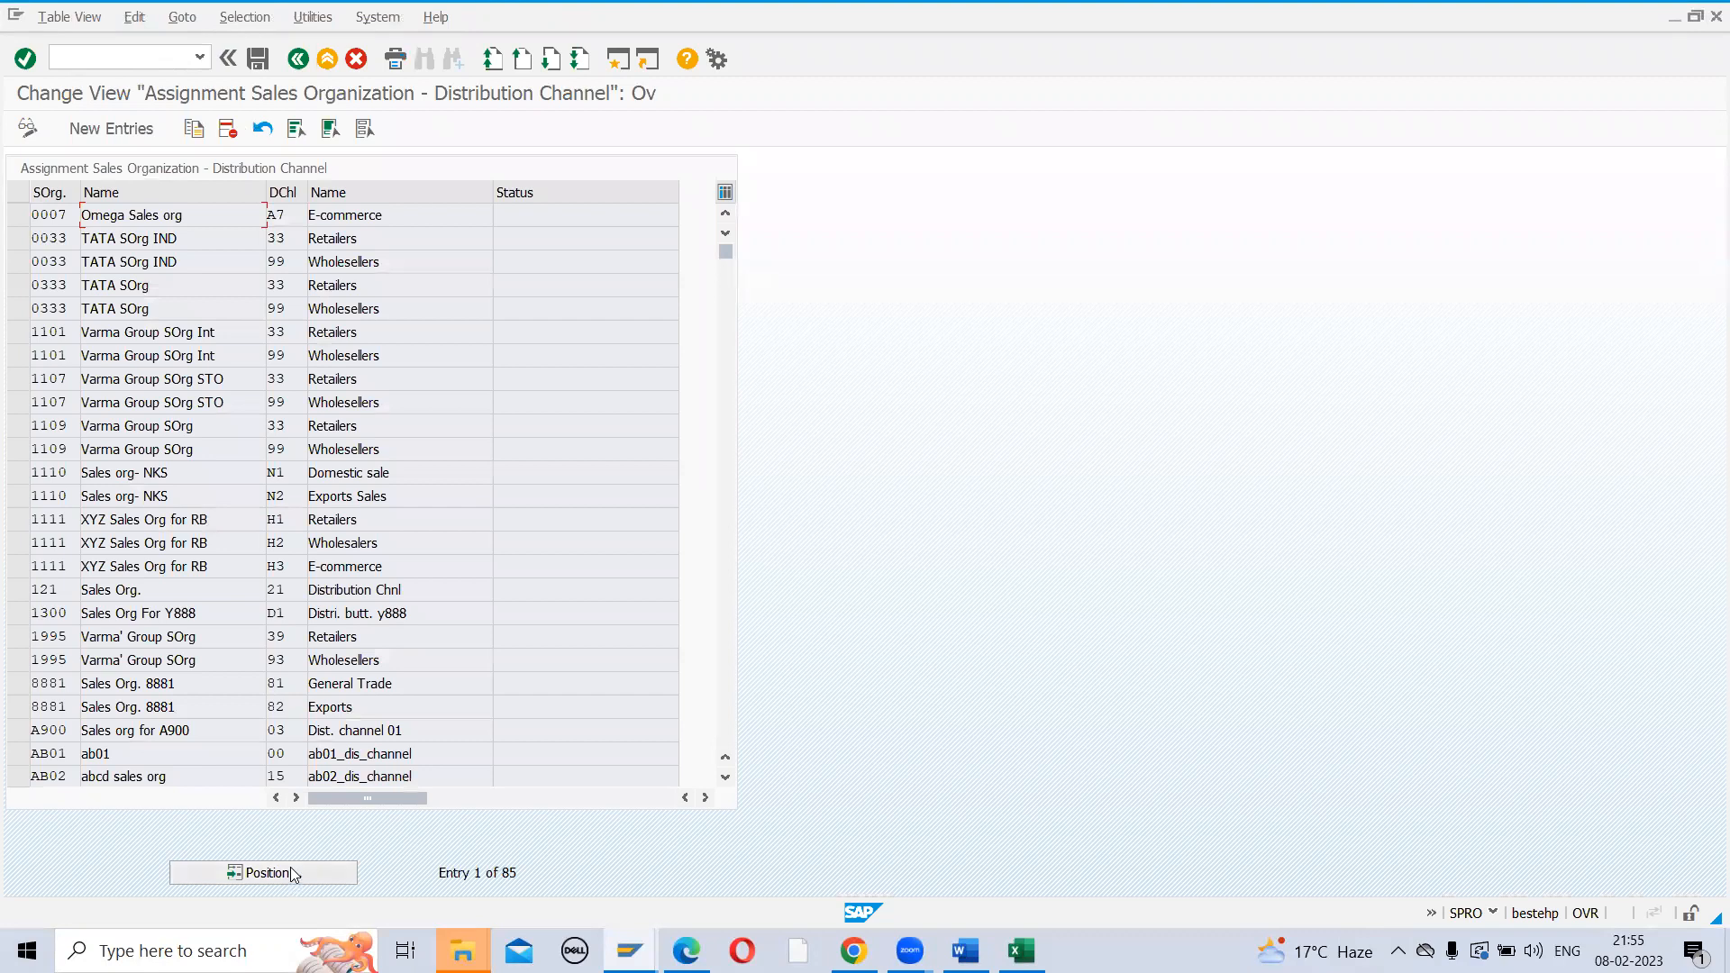
{"action": "type", "text": "ZAK1"}
{"action": "key", "text": "Return"}
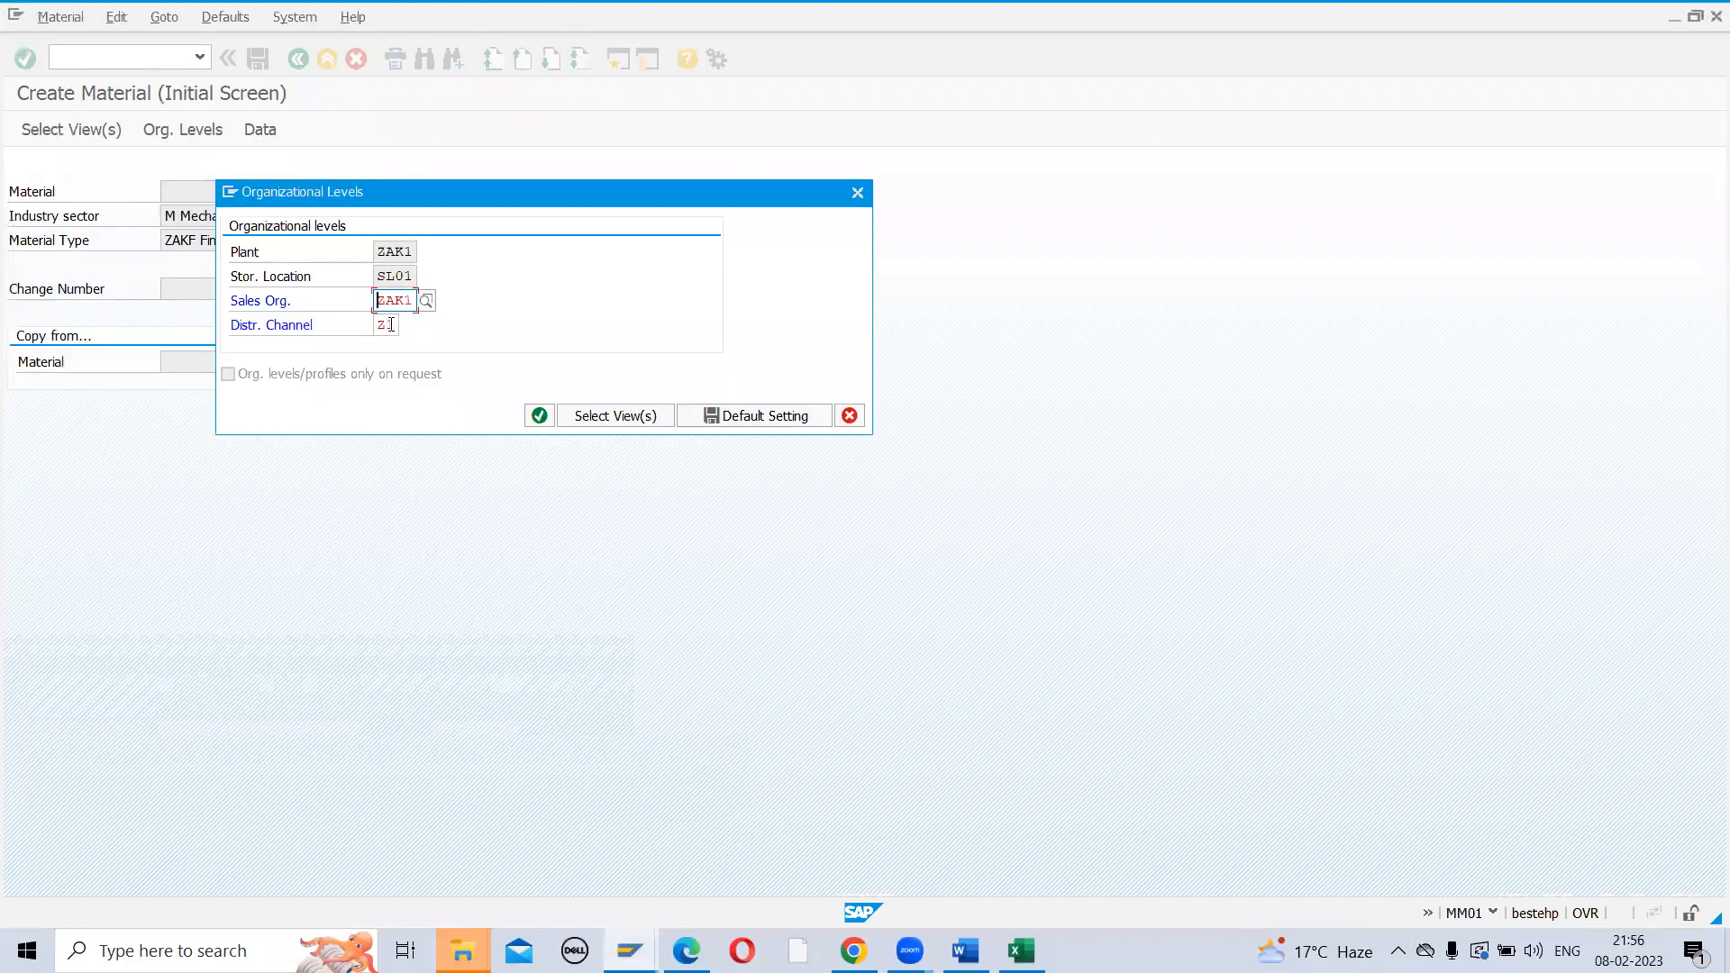
{"action": "left_click", "coordinate": [390, 325]}
Enter description TEST SERIAL NUMBER, base unit NO, material group 001 and cross-plant status 40 Released
{"action": "key", "text": "Return"}
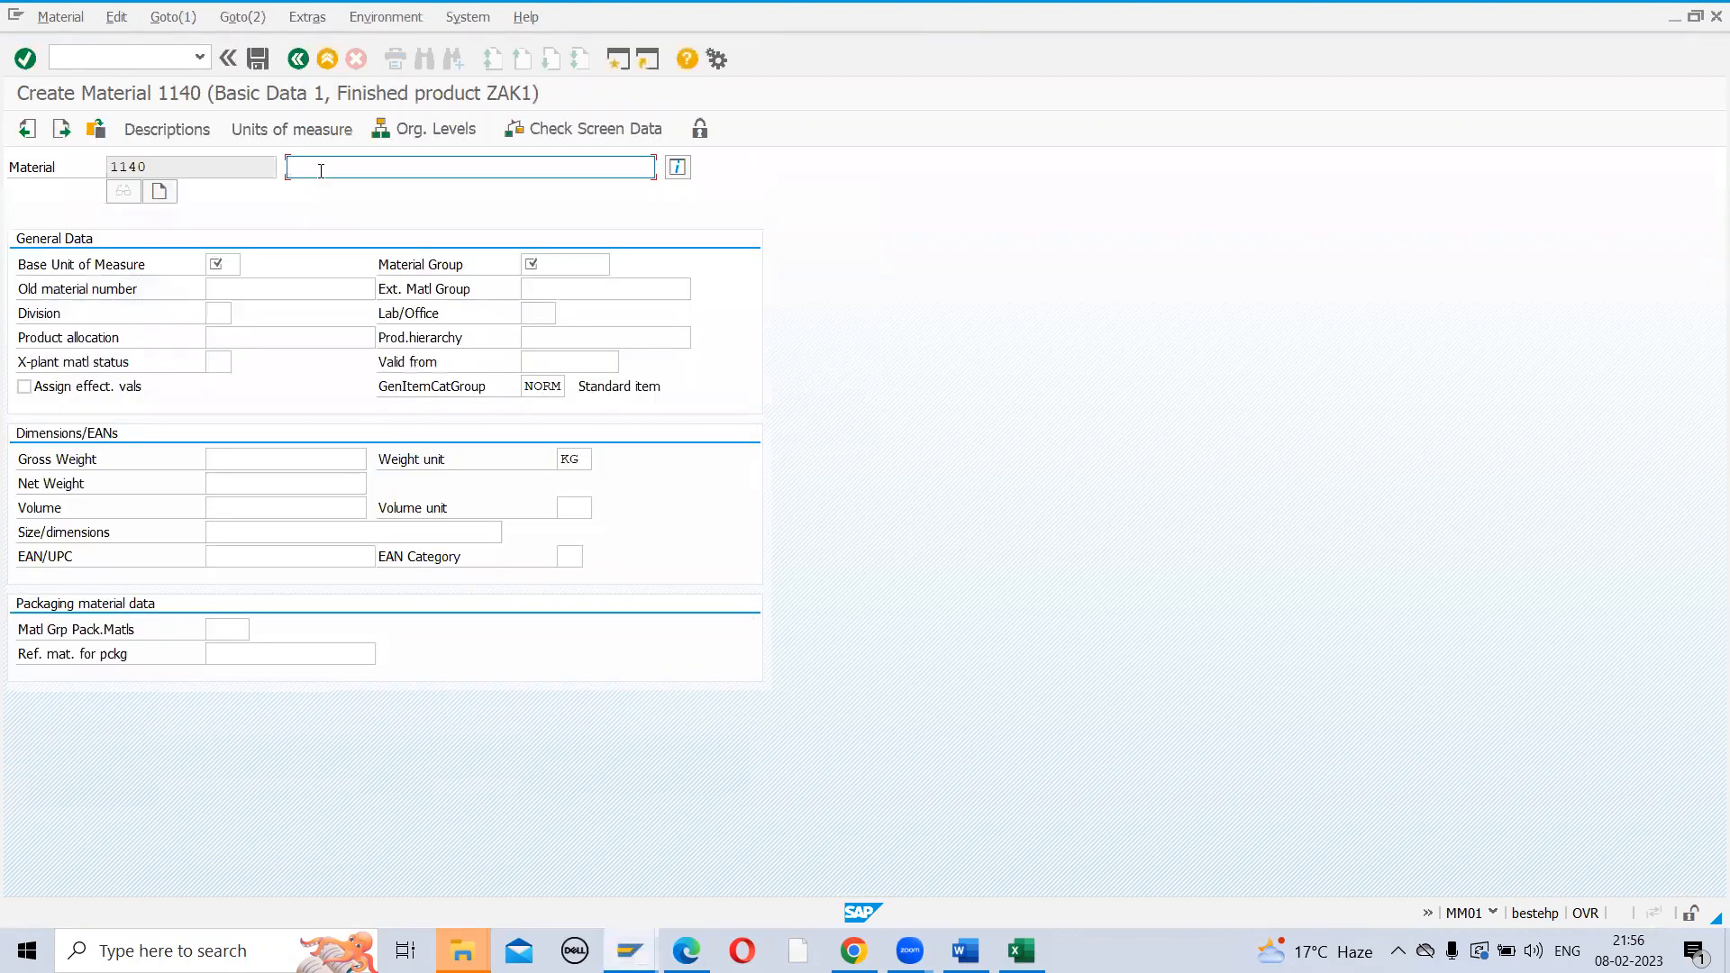
{"action": "type", "text": "TEST SERIAL NUMBER"}
{"action": "key", "text": "Return"}
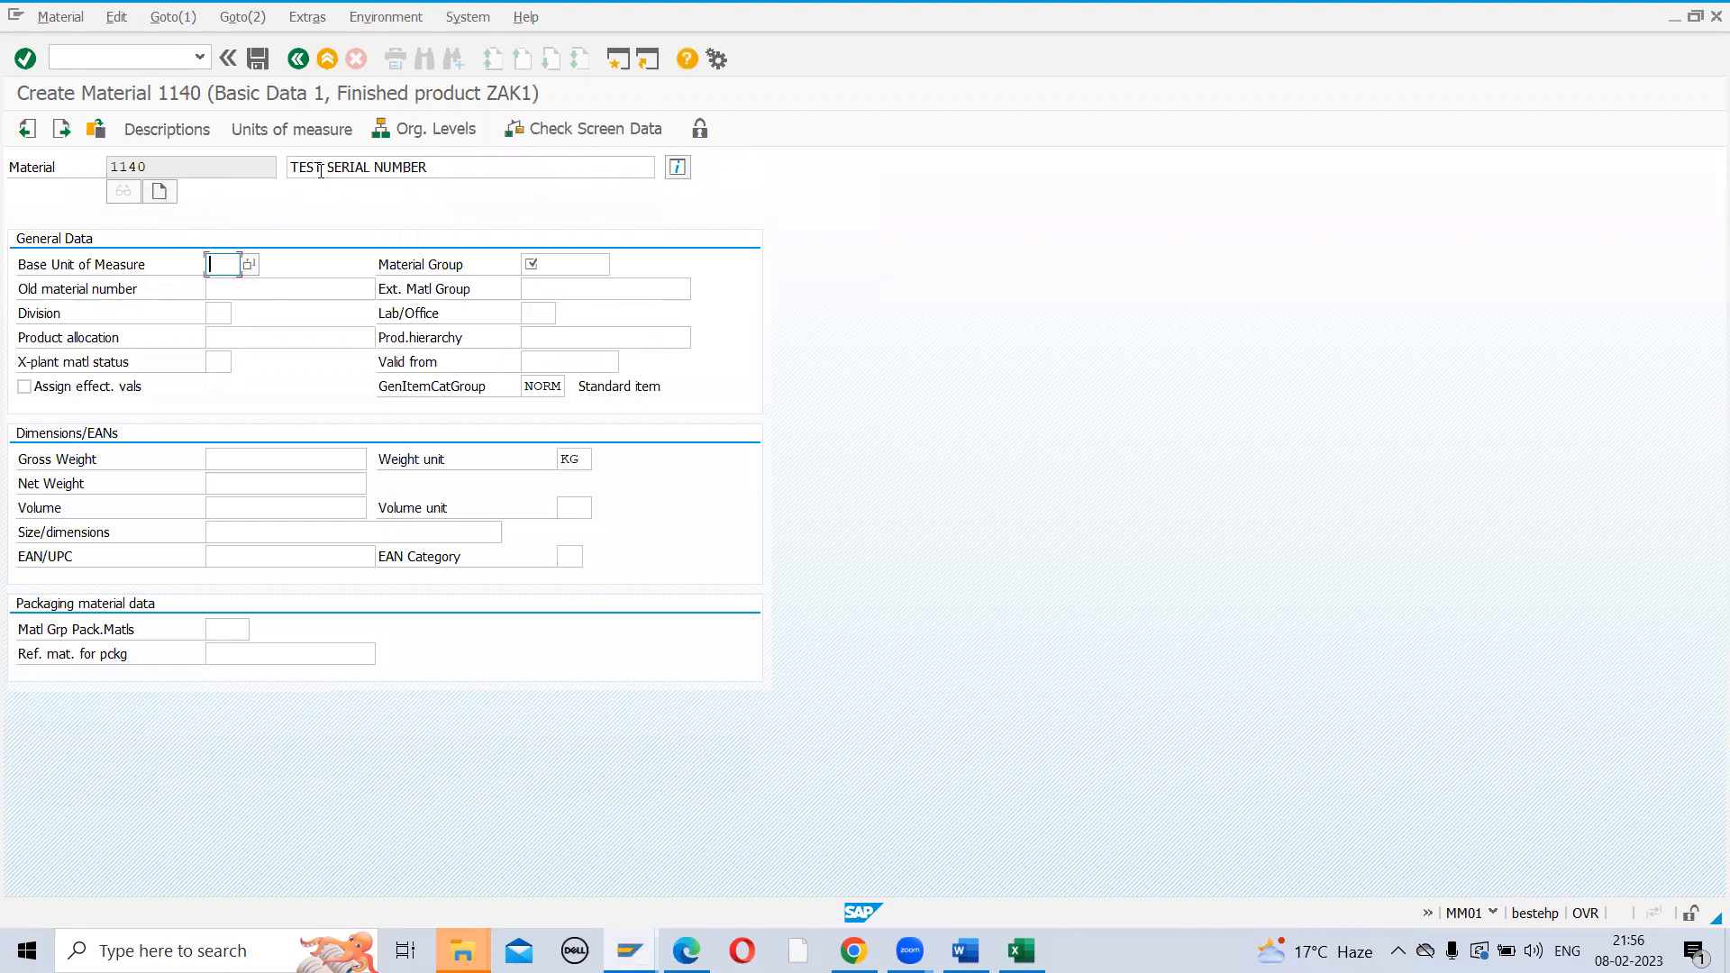
{"action": "key", "text": "Tab"}
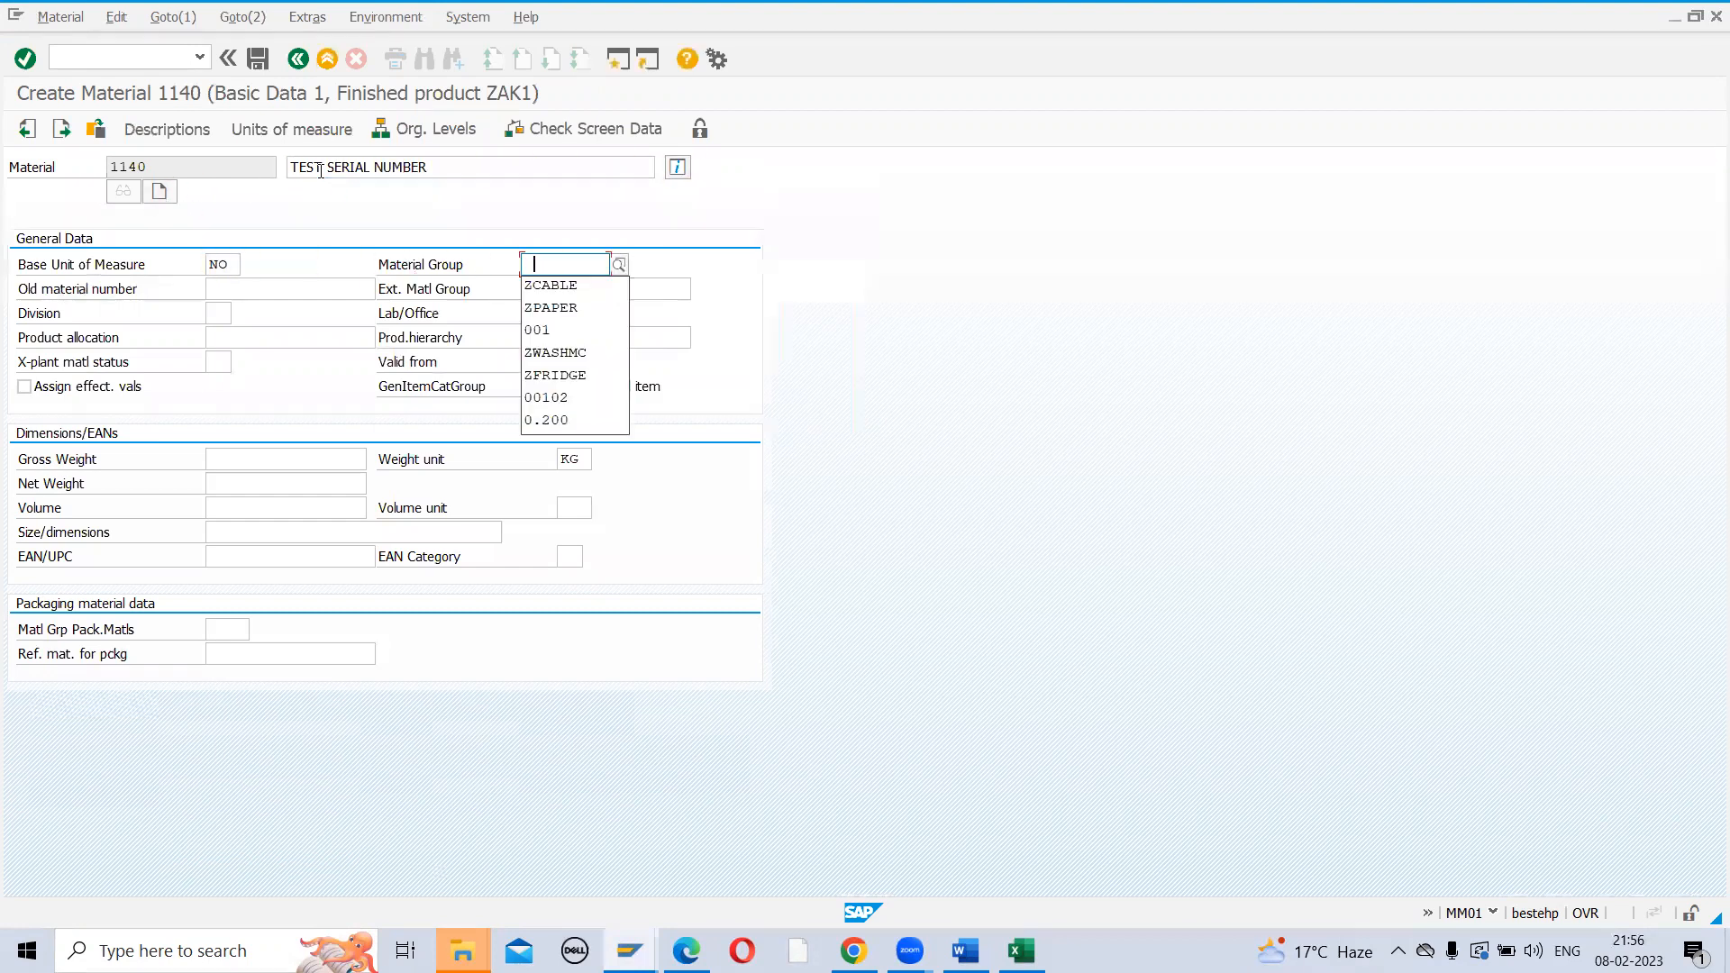
{"action": "left_click", "coordinate": [552, 330]}
{"action": "left_click", "coordinate": [217, 361]}
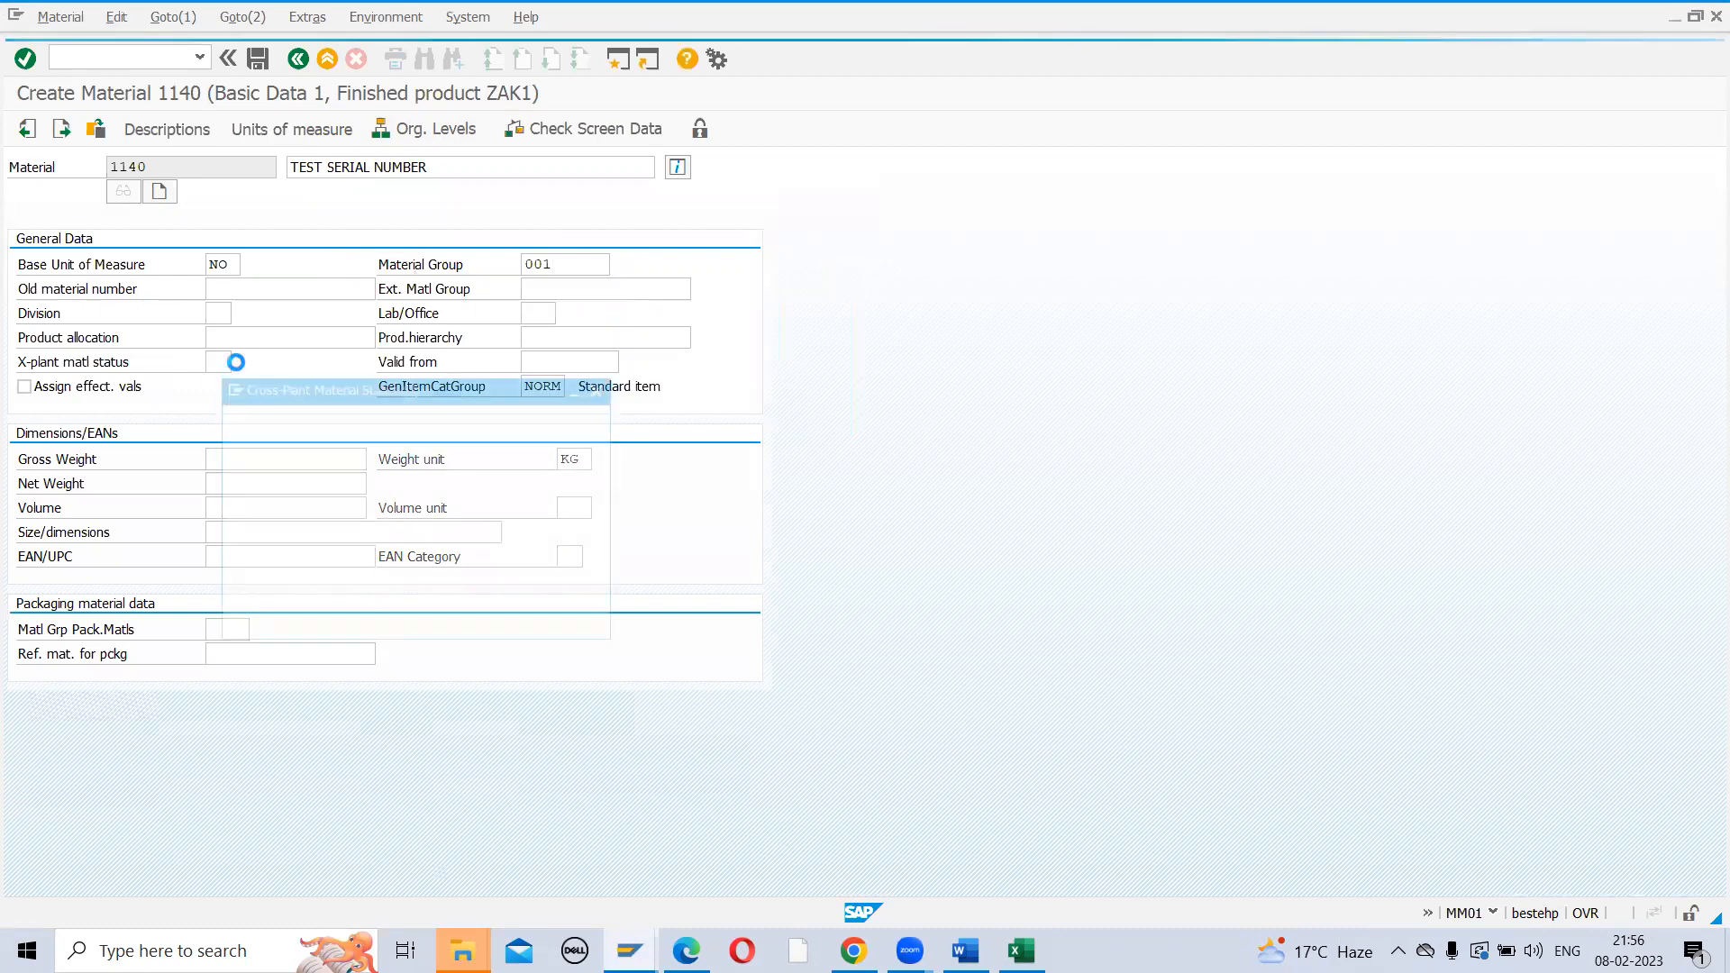
{"action": "double_click", "coordinate": [246, 553]}
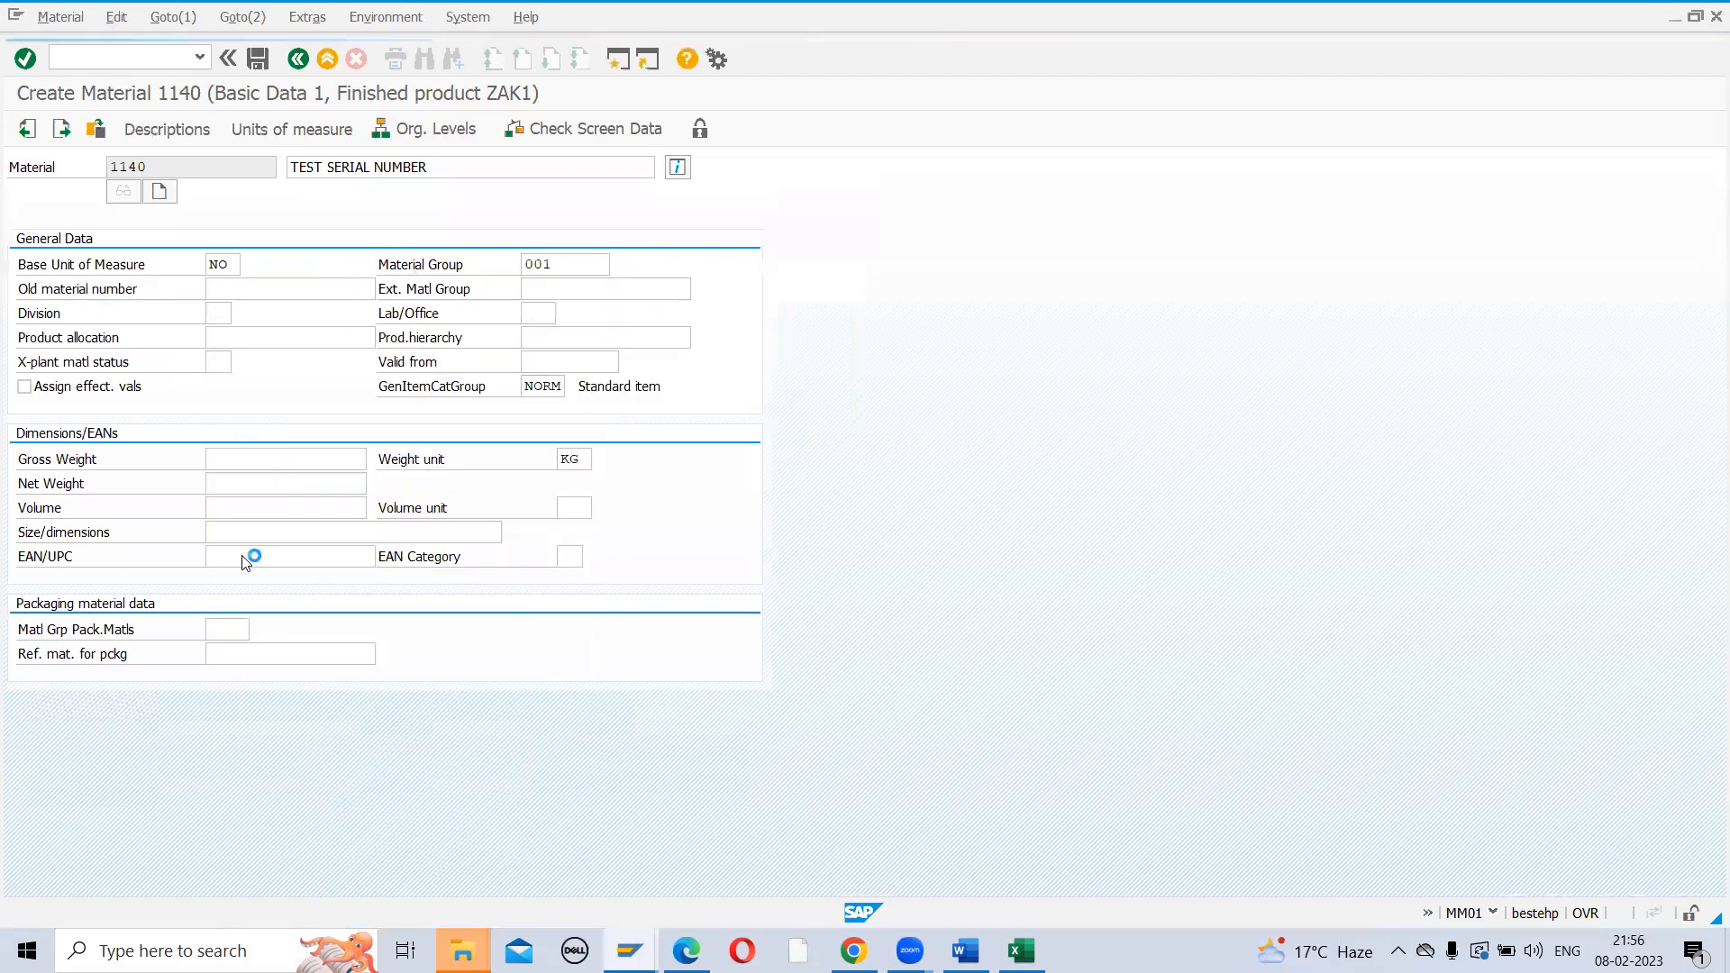
{"action": "key", "text": "Return"}
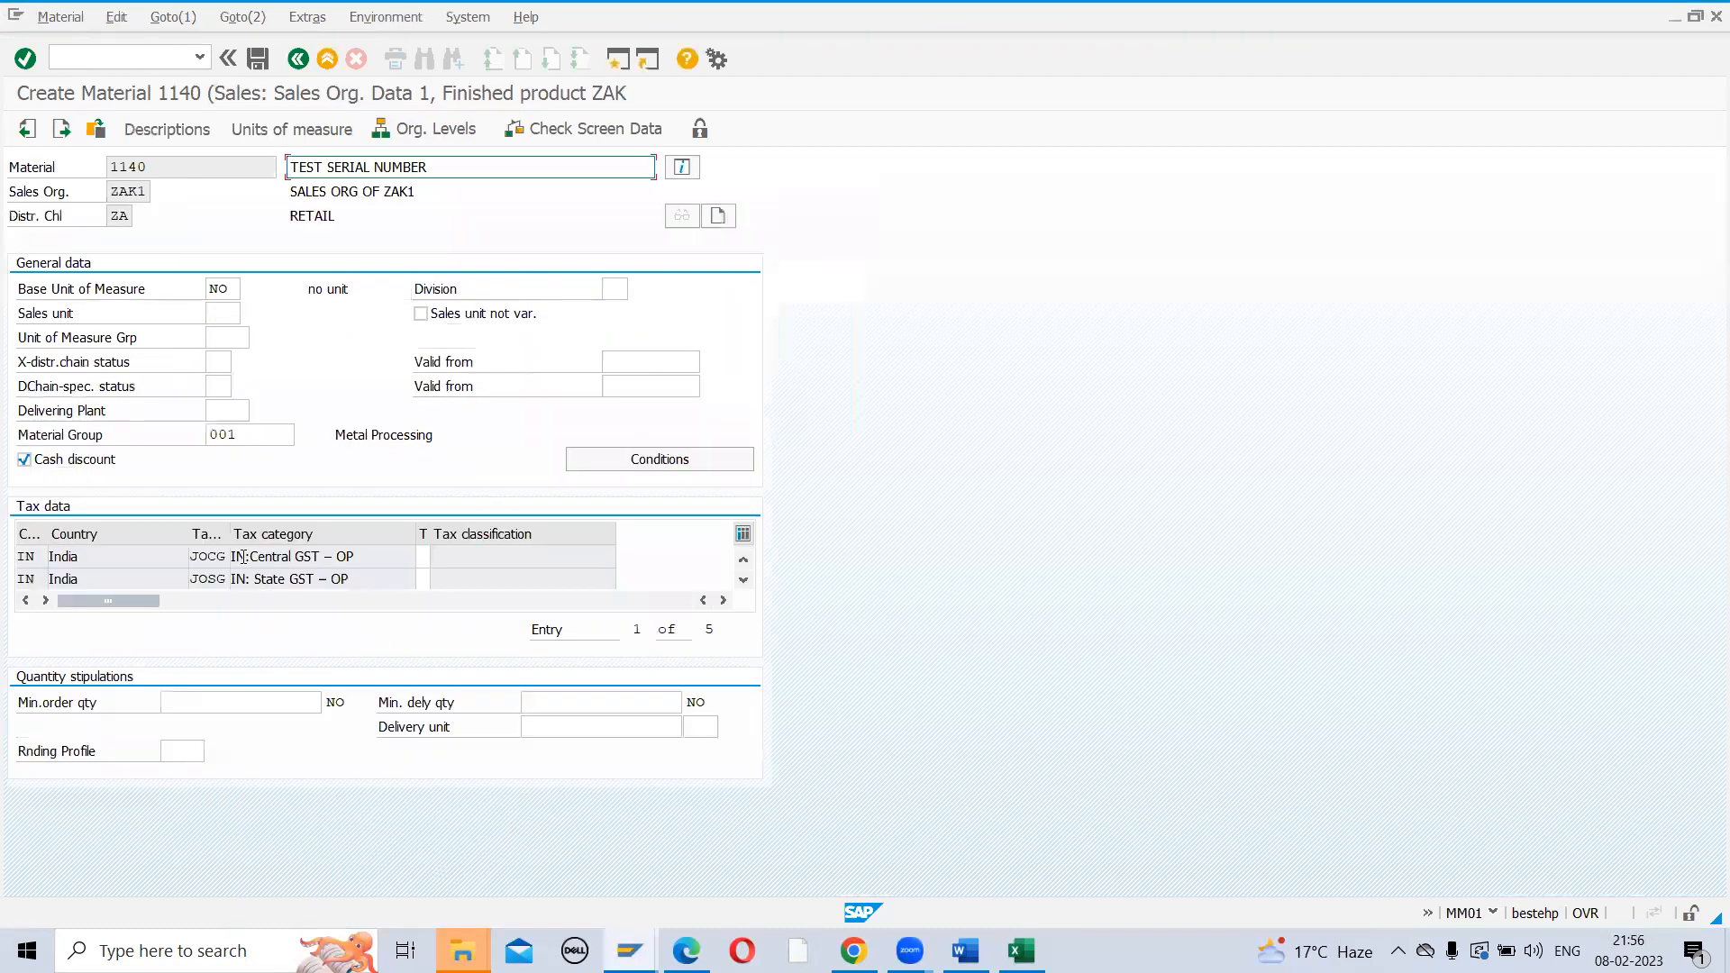
Set every tax classification to 1 and the JTC1 TCS row to 0 Tax Exempted
{"action": "left_click", "coordinate": [423, 556]}
{"action": "type", "text": "11"}
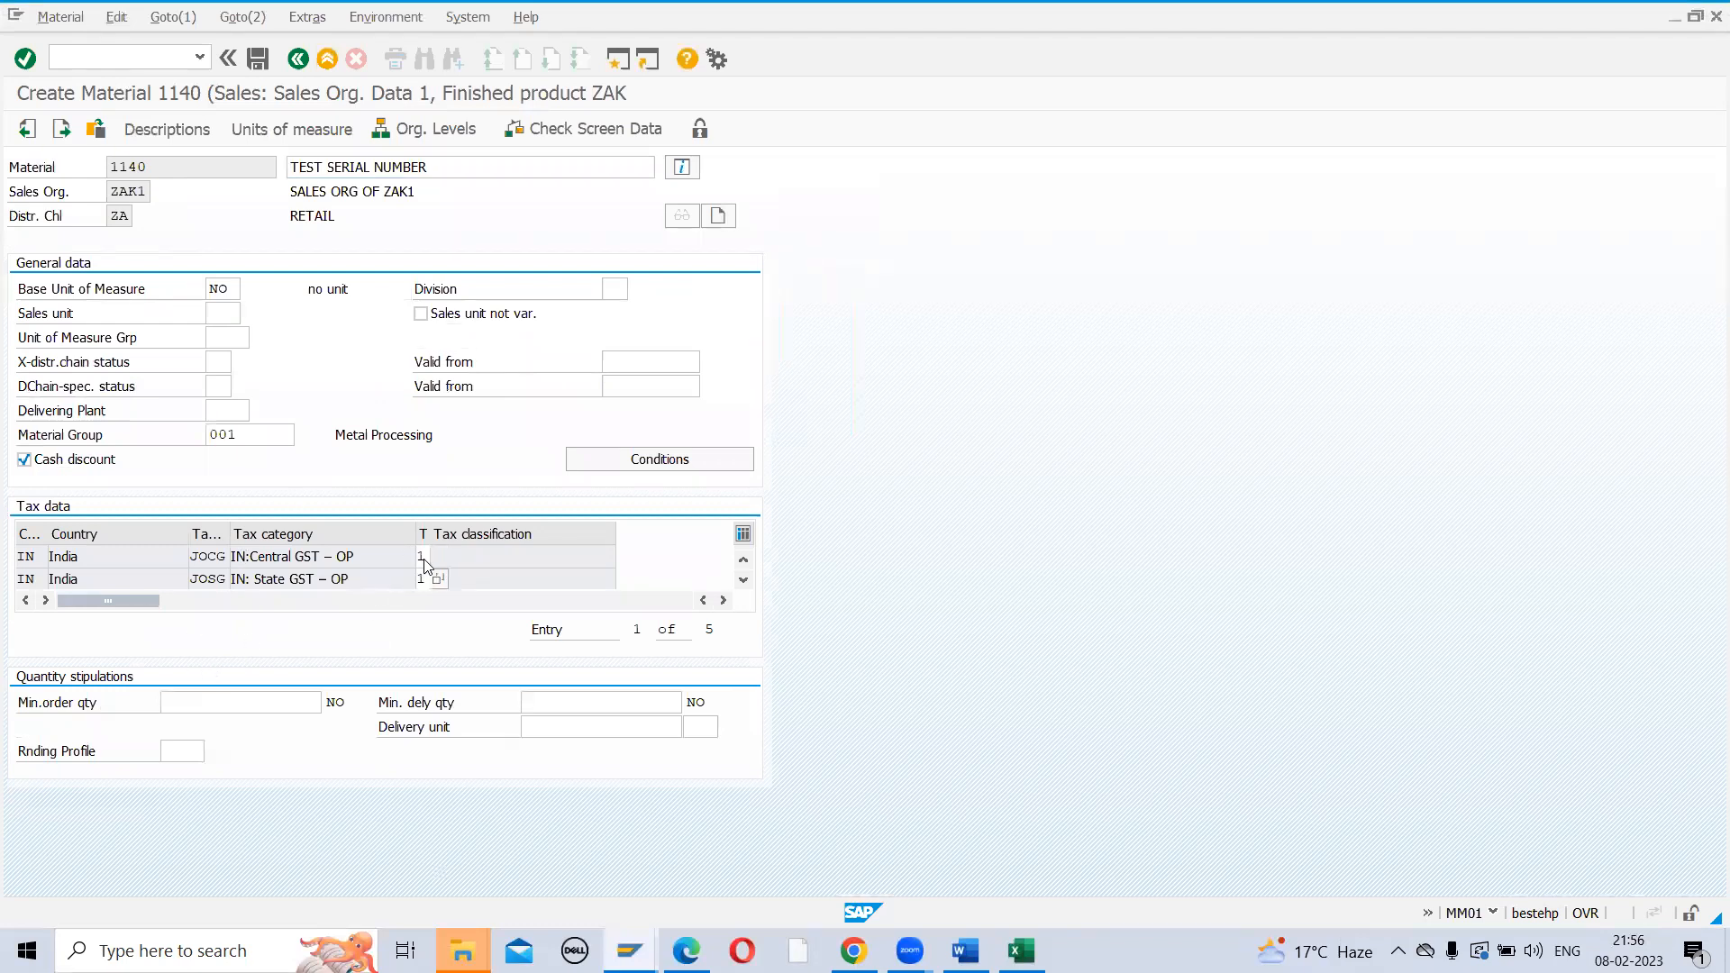
{"action": "key", "text": "Return"}
{"action": "type", "text": "111"}
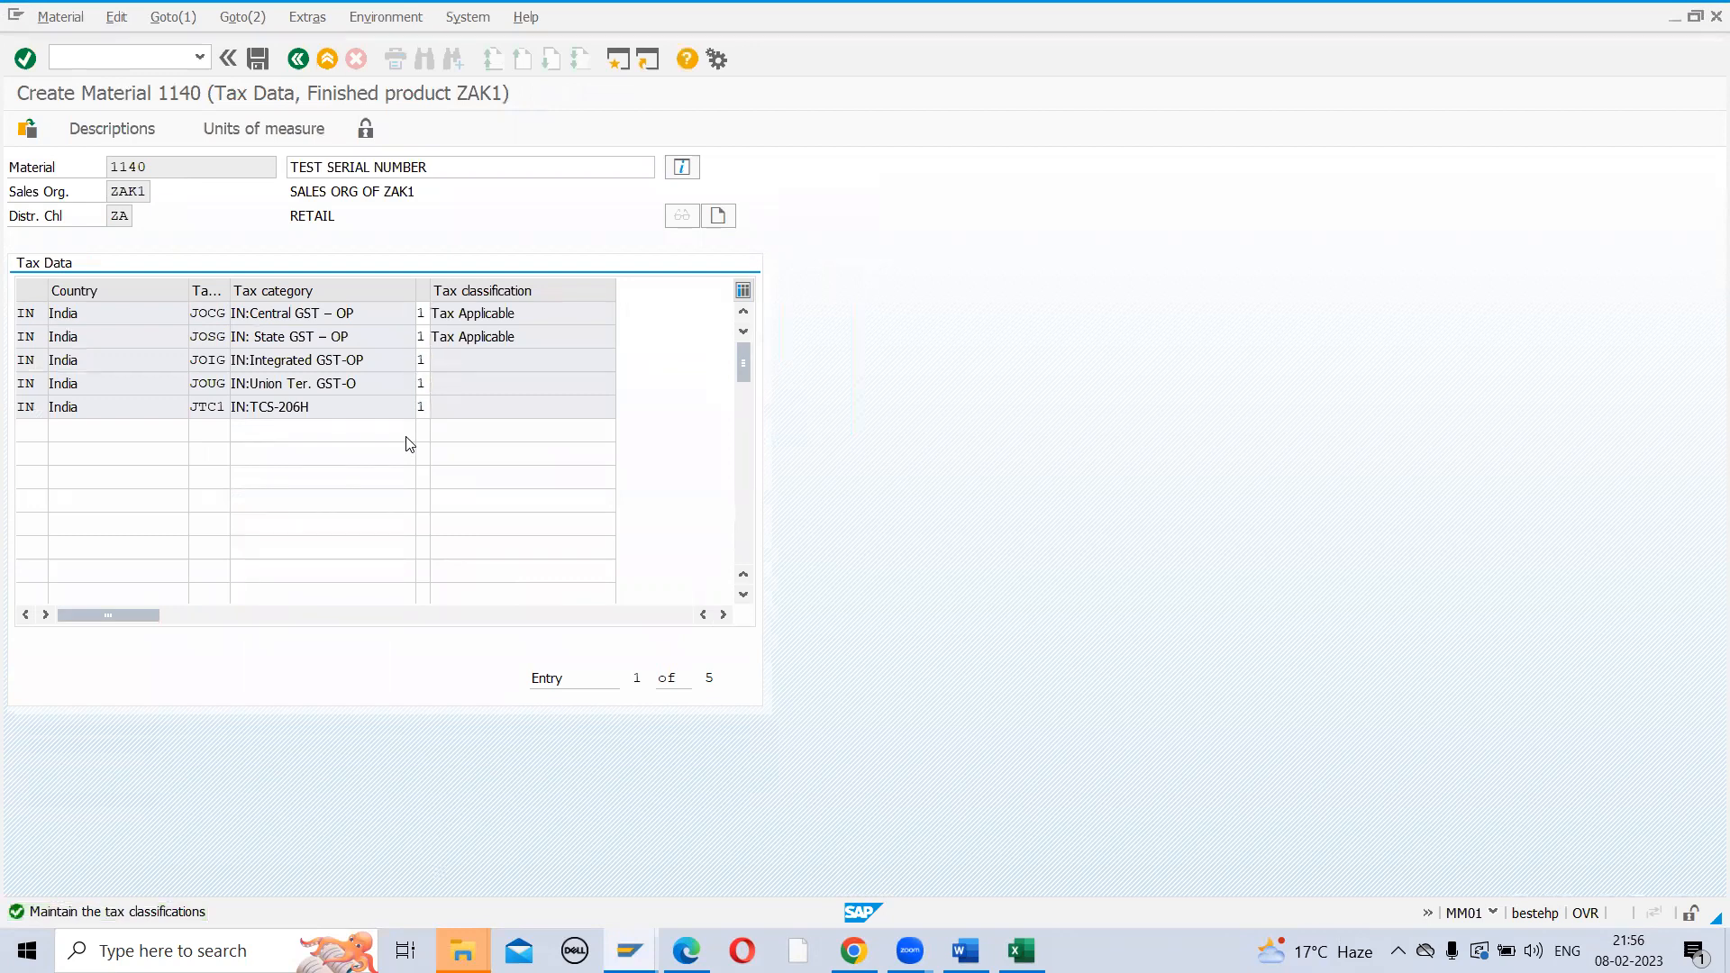
{"action": "key", "text": "Return"}
{"action": "left_click", "coordinate": [438, 408]}
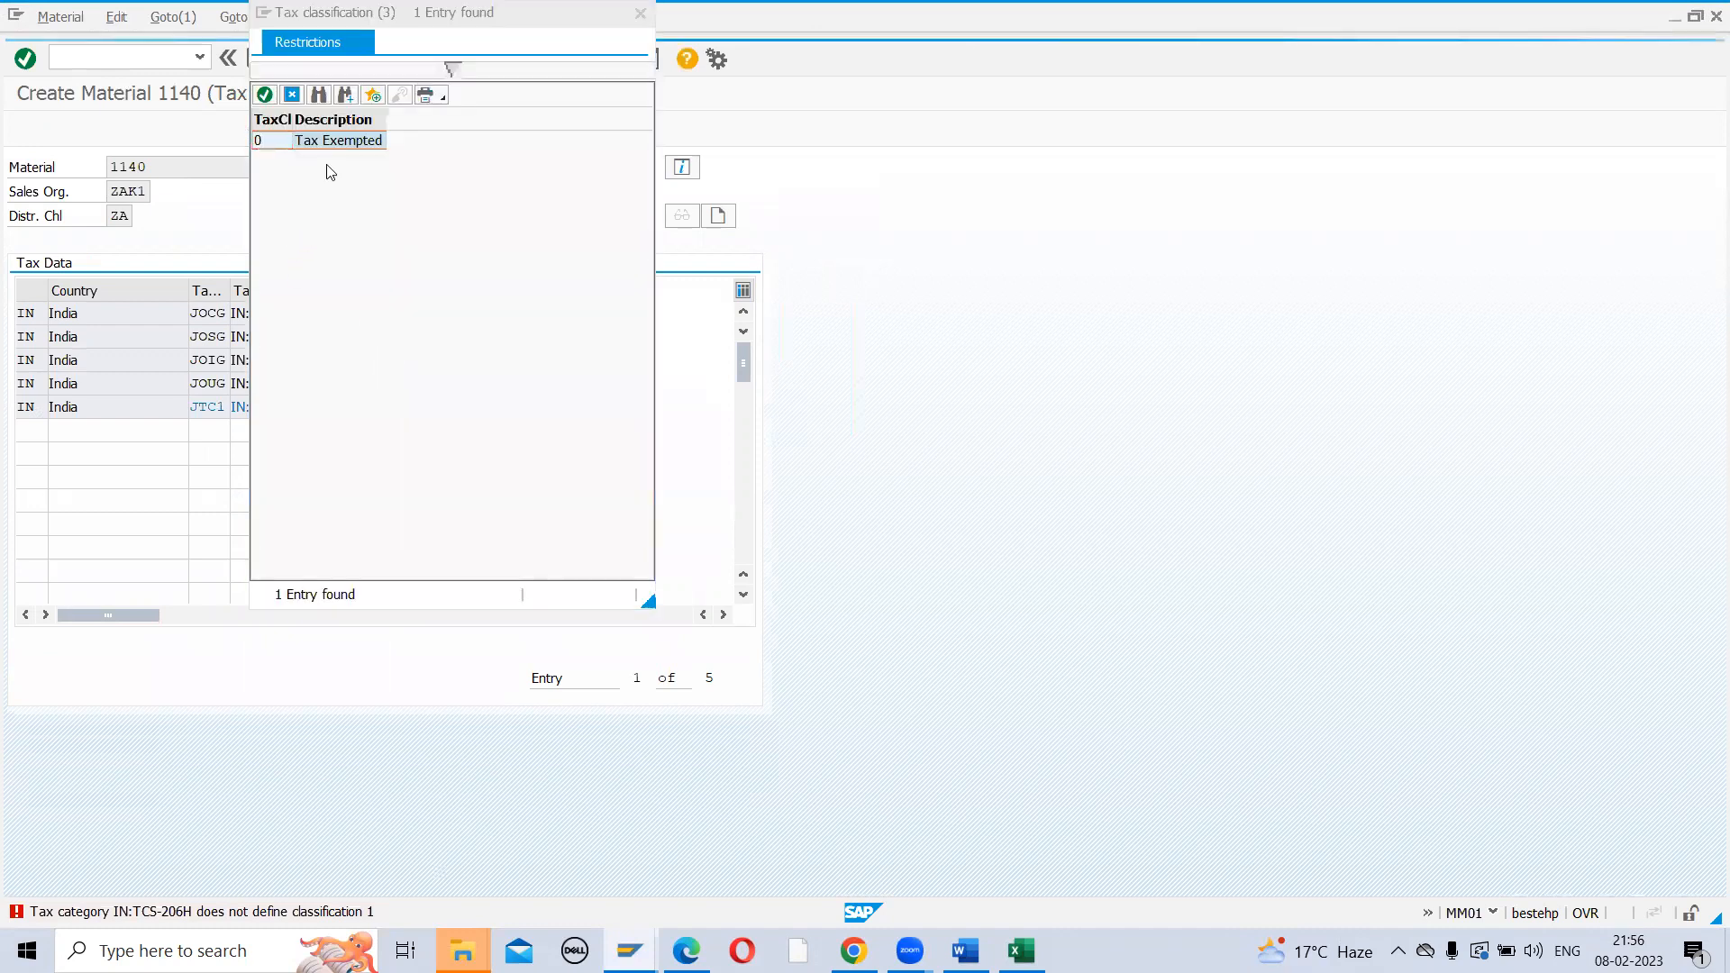
{"action": "double_click", "coordinate": [282, 142]}
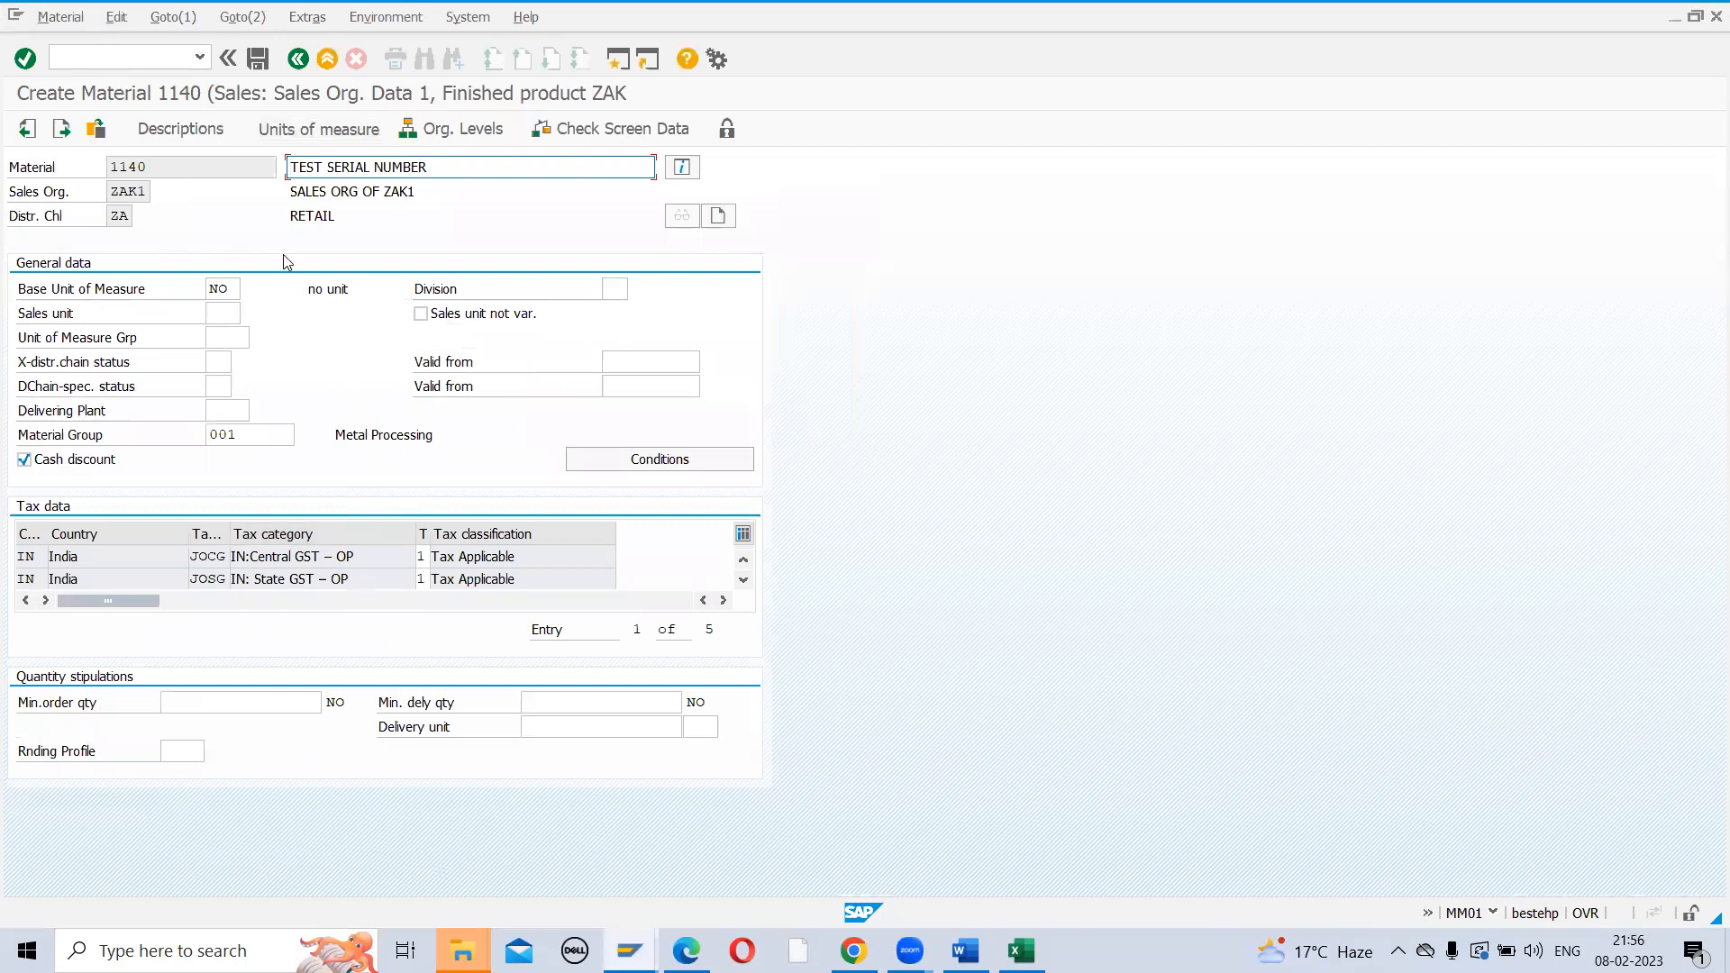
{"action": "key", "text": "Return"}
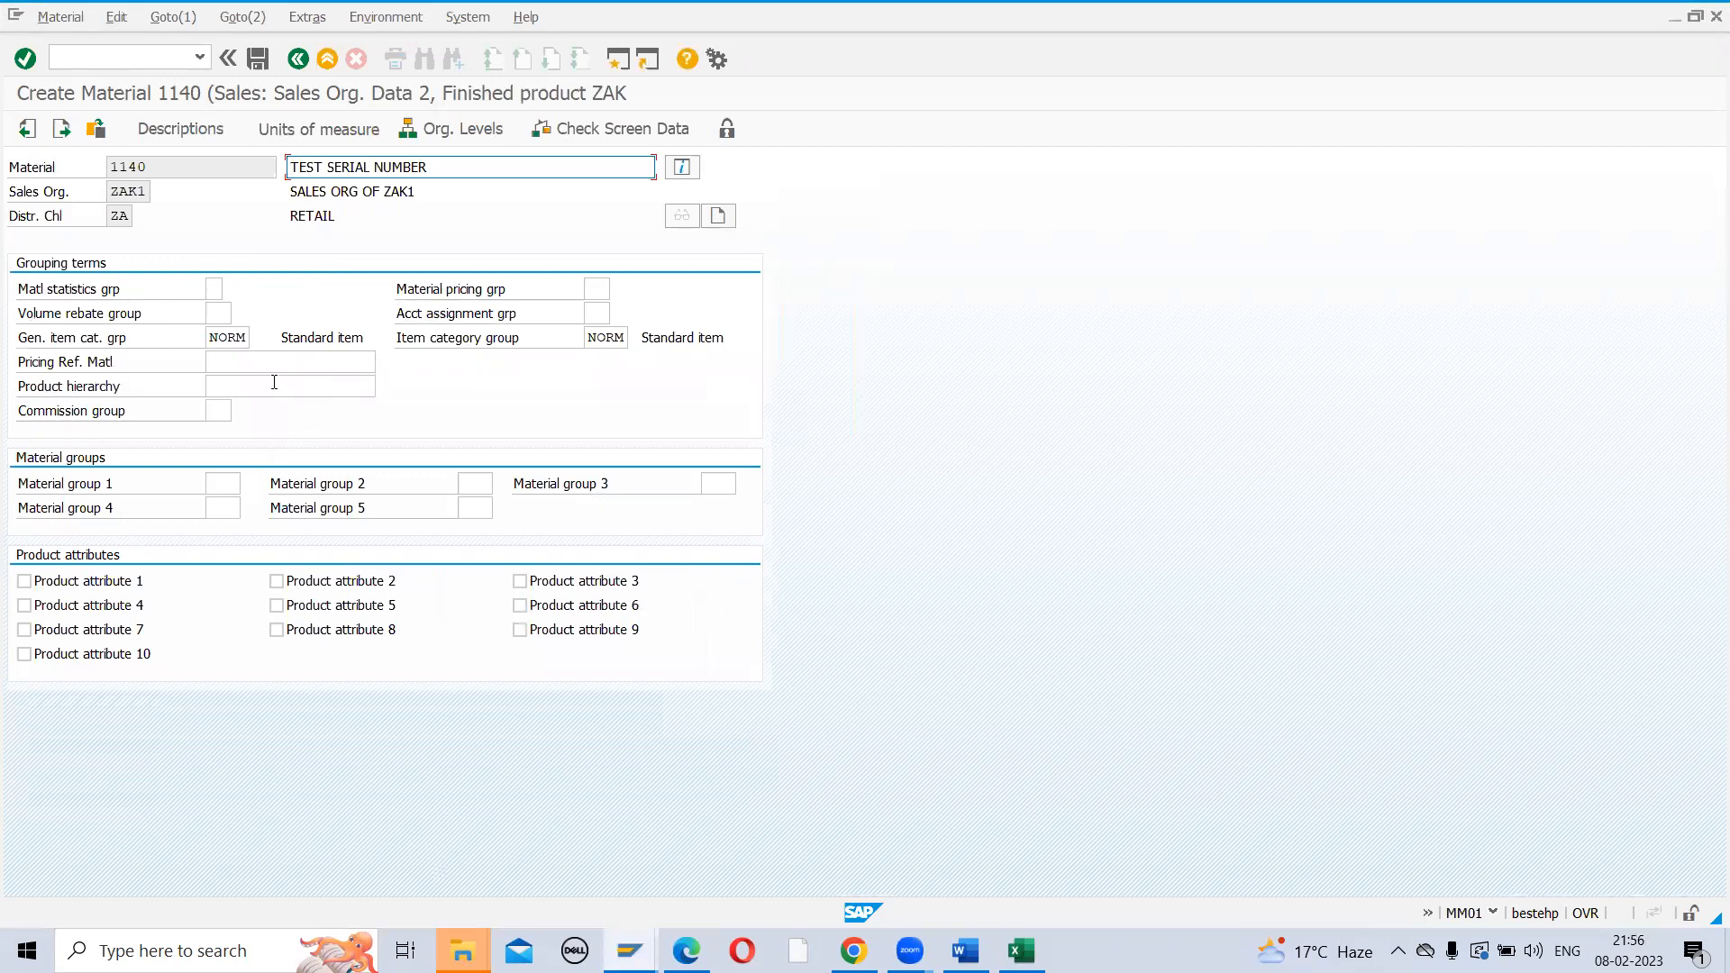
{"action": "key", "text": "Return"}
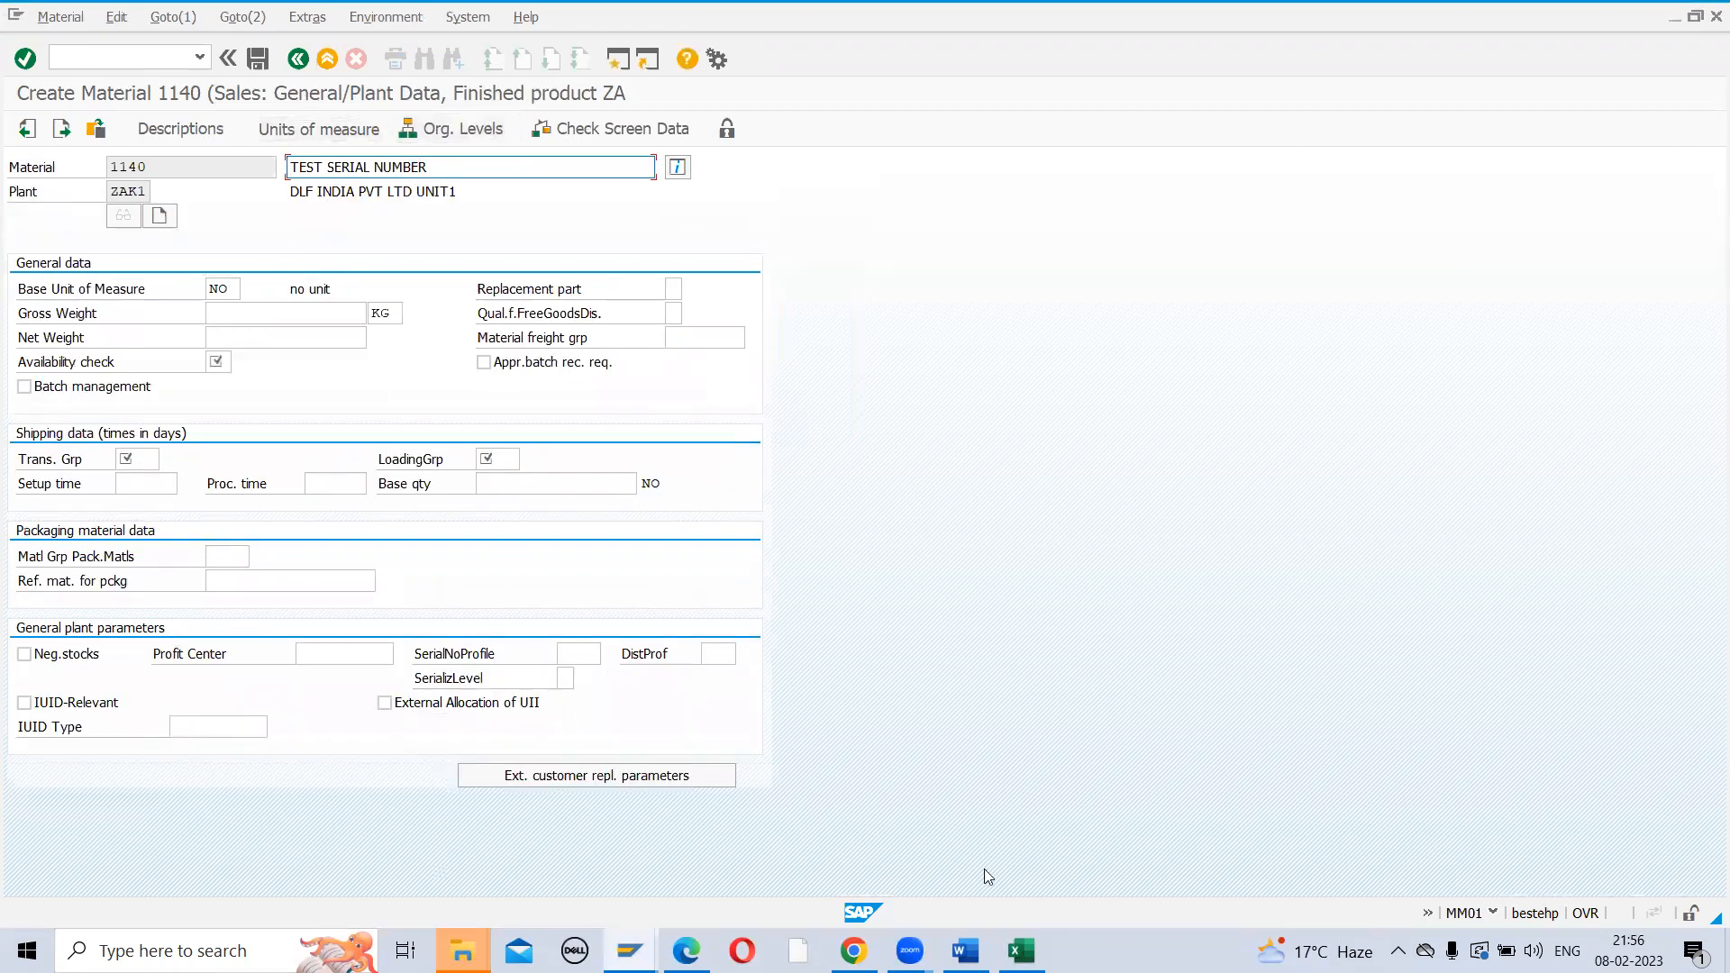
In Excel, retype the J245 note from SALES ORG- 2 to SALES GENERAL PLANT
{"action": "key", "text": "alt+Tab"}
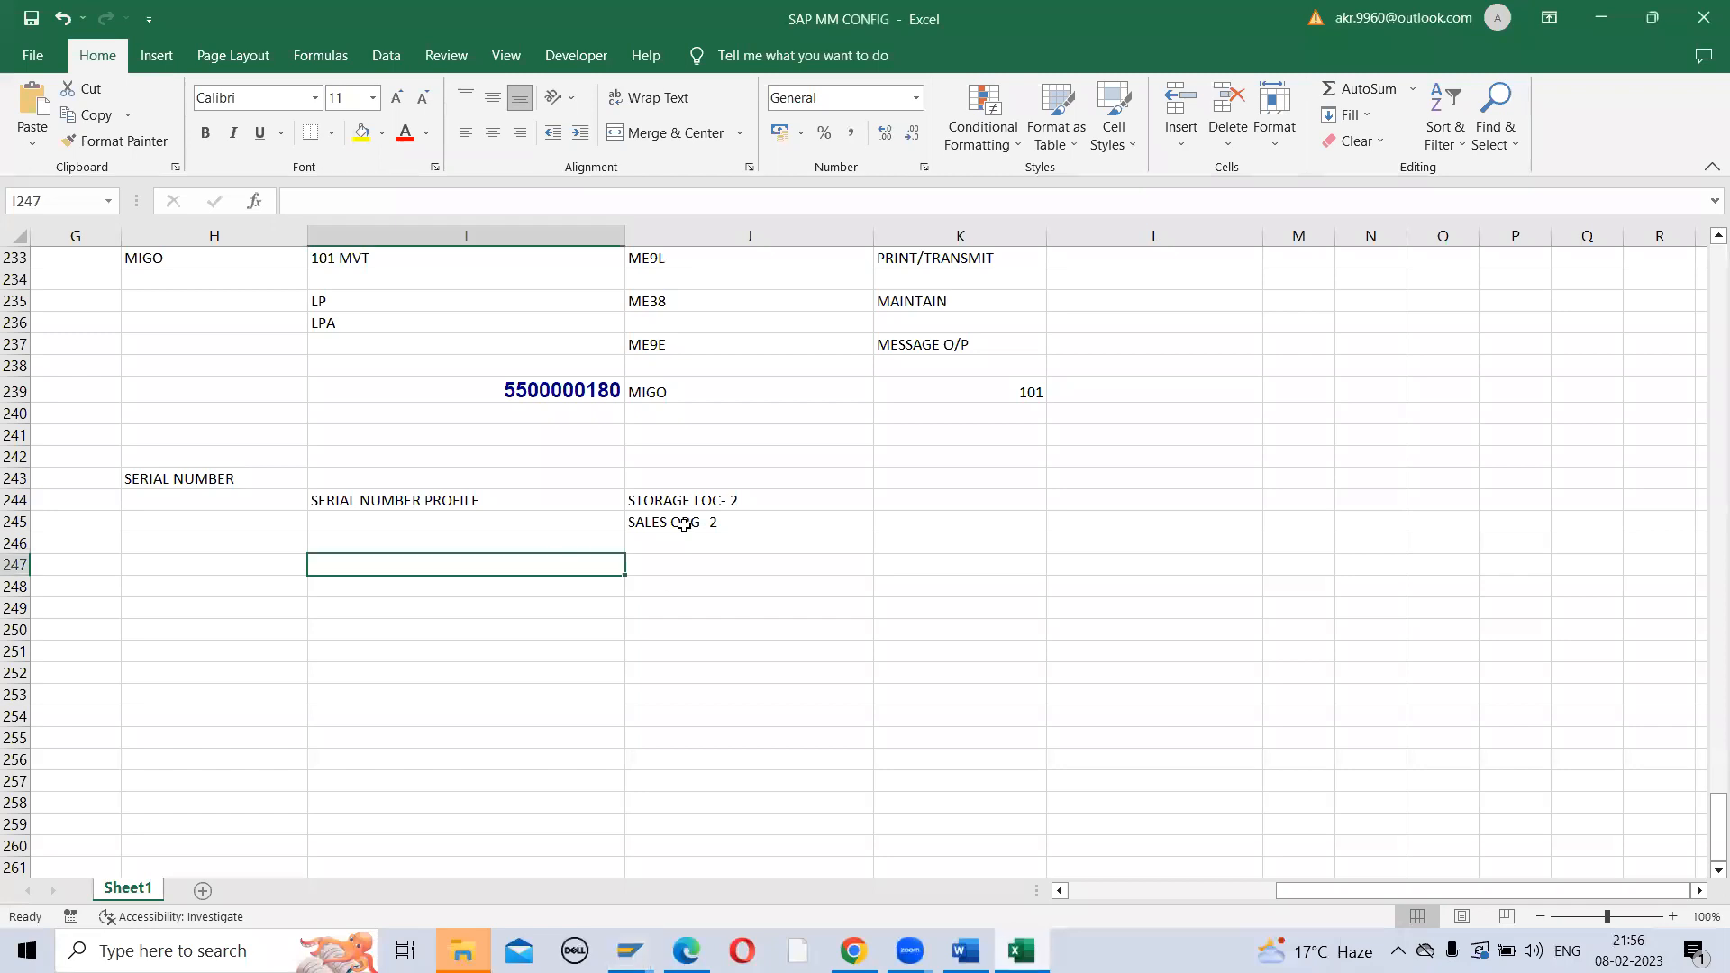
{"action": "left_click", "coordinate": [645, 522]}
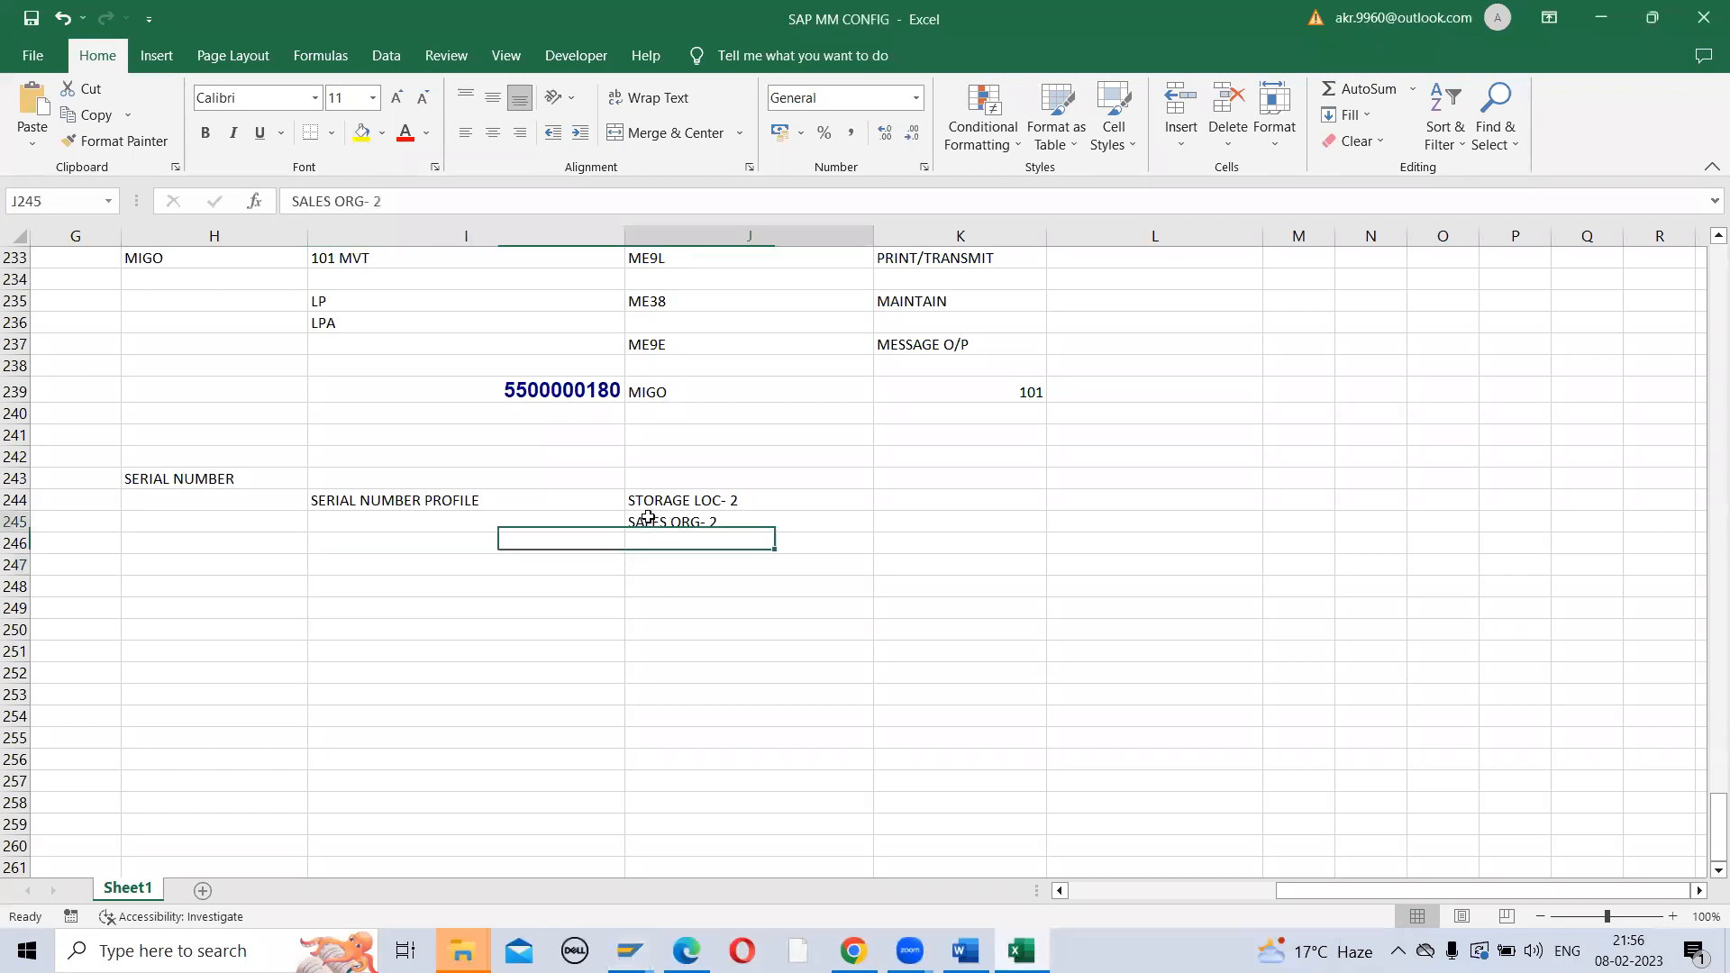
{"action": "double_click", "coordinate": [687, 523]}
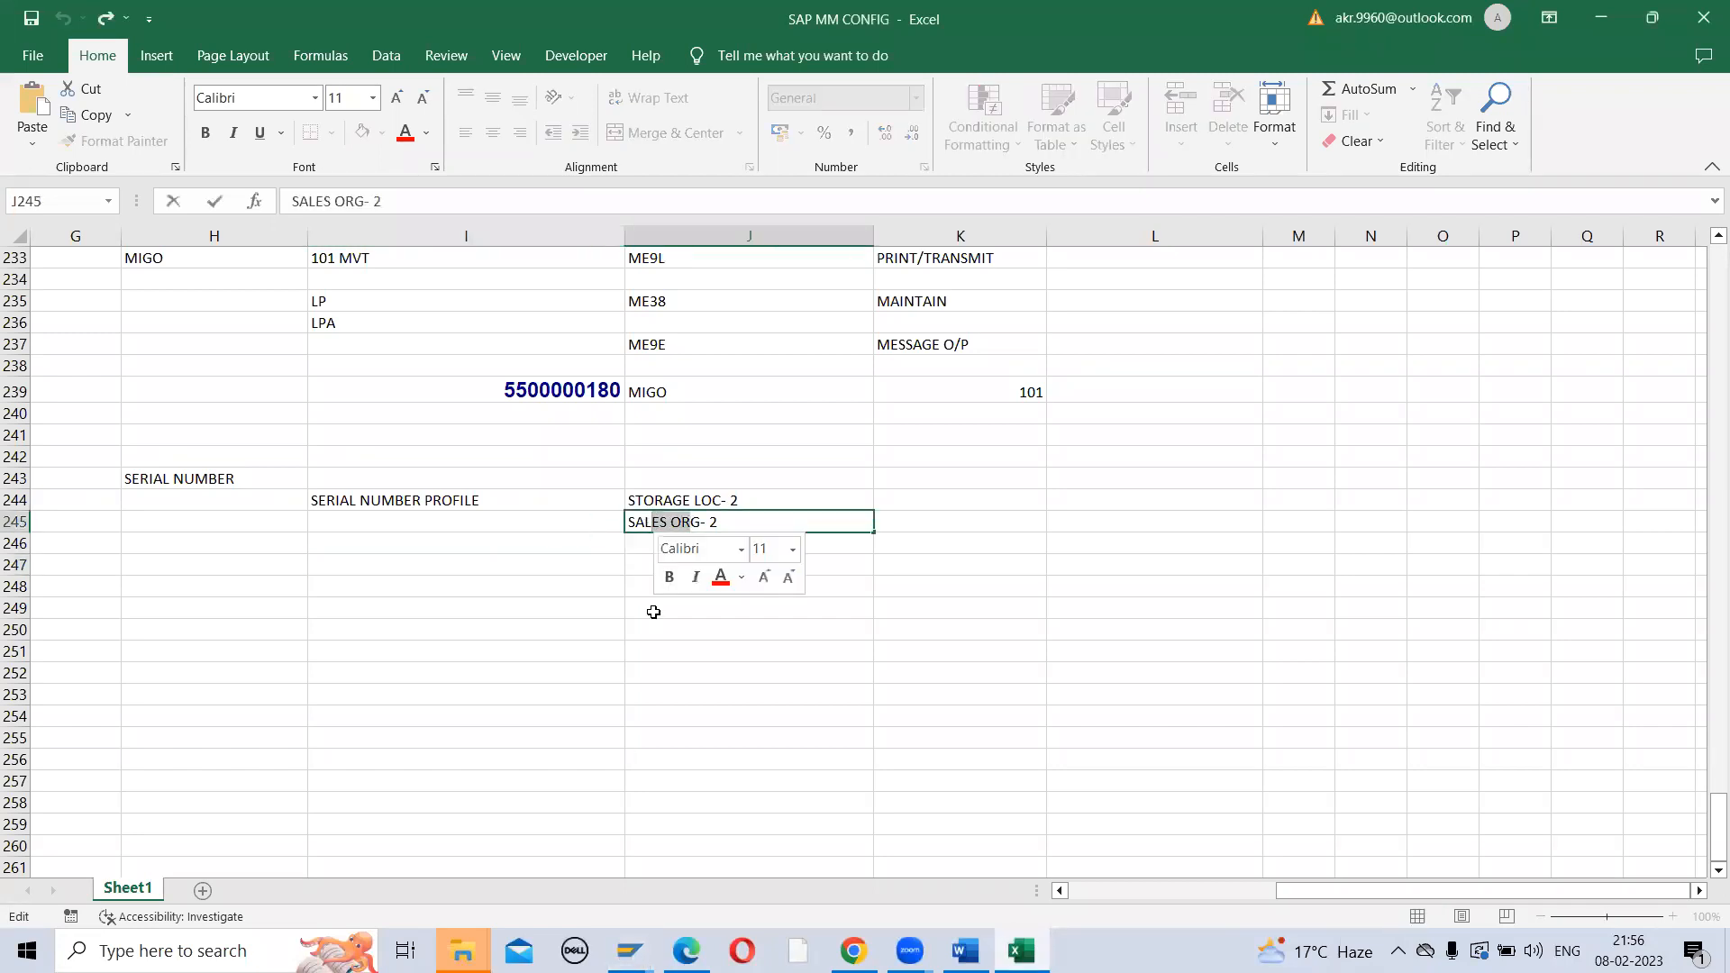
{"action": "key", "text": "BackSpace"}
{"action": "type", "text": "E"}
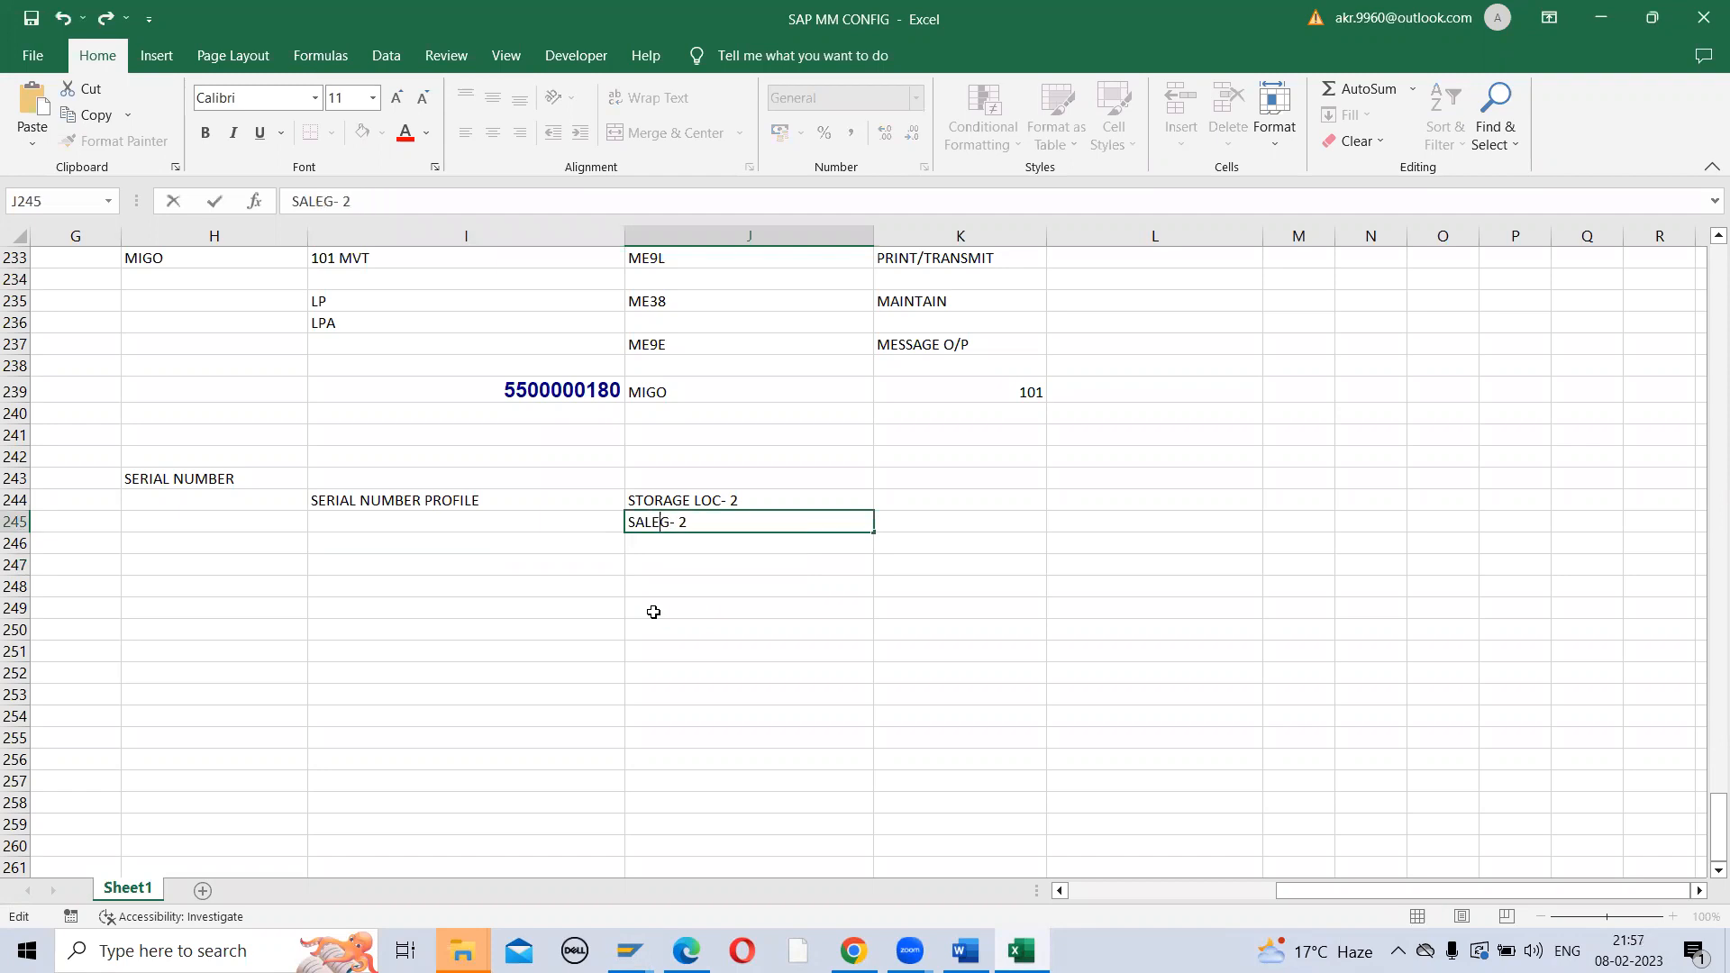
{"action": "type", "text": "S GENERAL PLANT"}
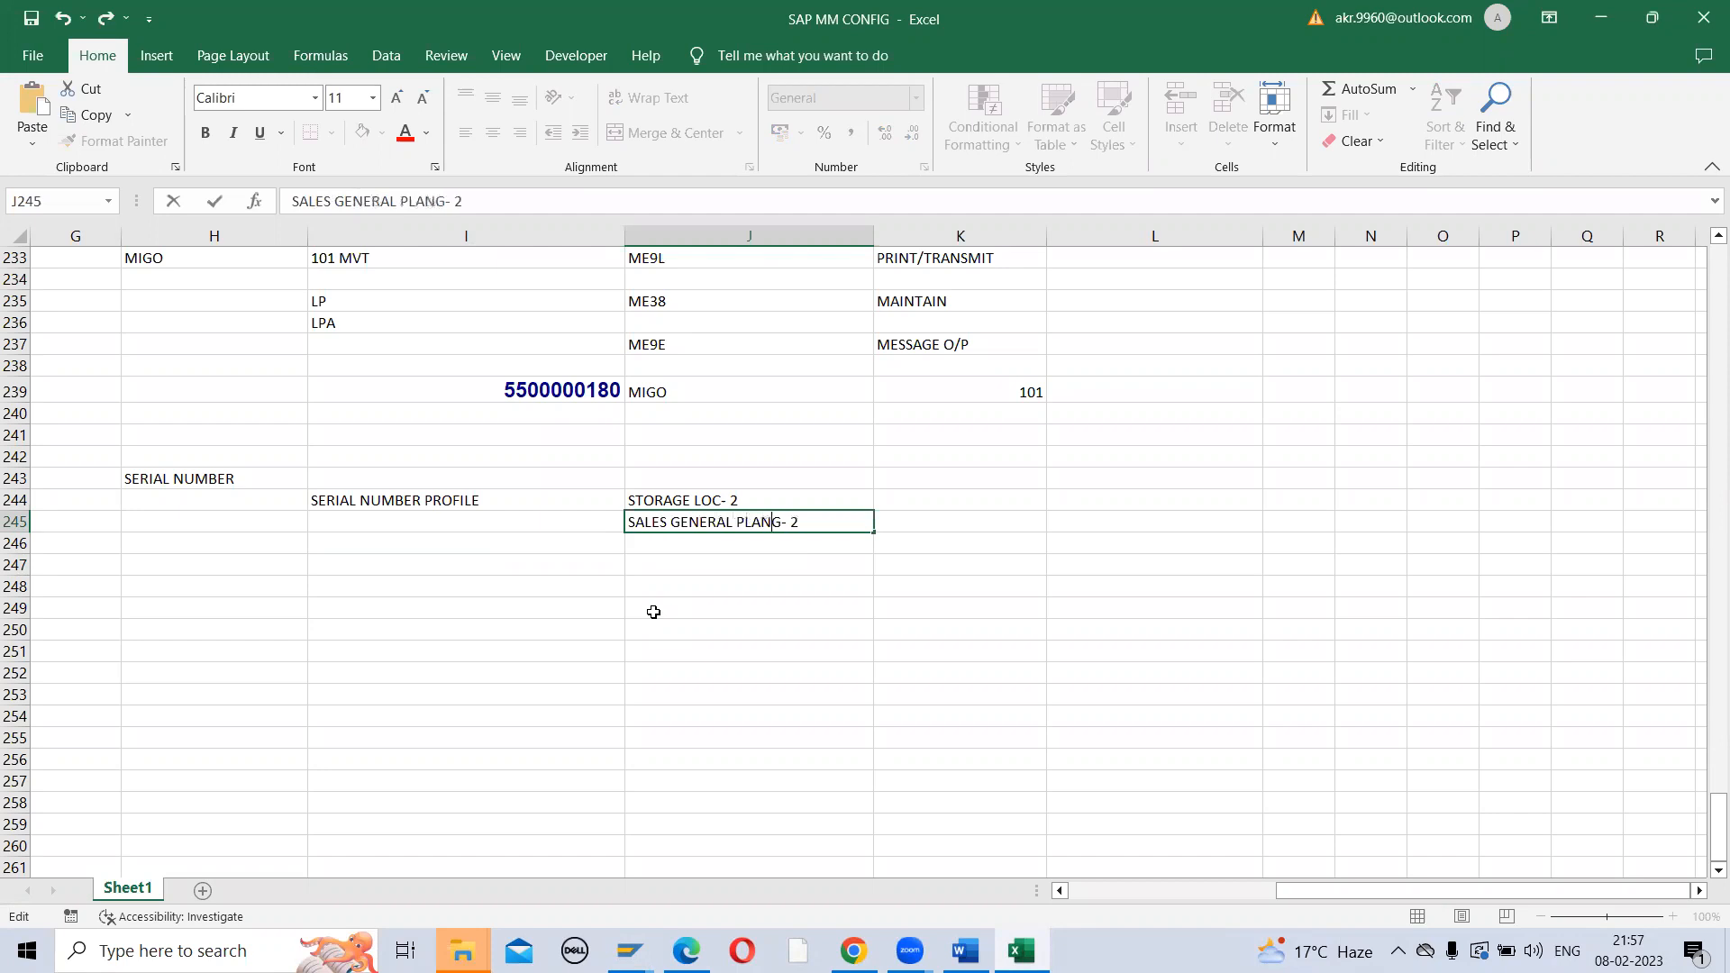
{"action": "key", "text": "Delete"}
{"action": "key", "text": "Delete"}
{"action": "key", "text": "Delete"}
{"action": "key", "text": "alt+Tab"}
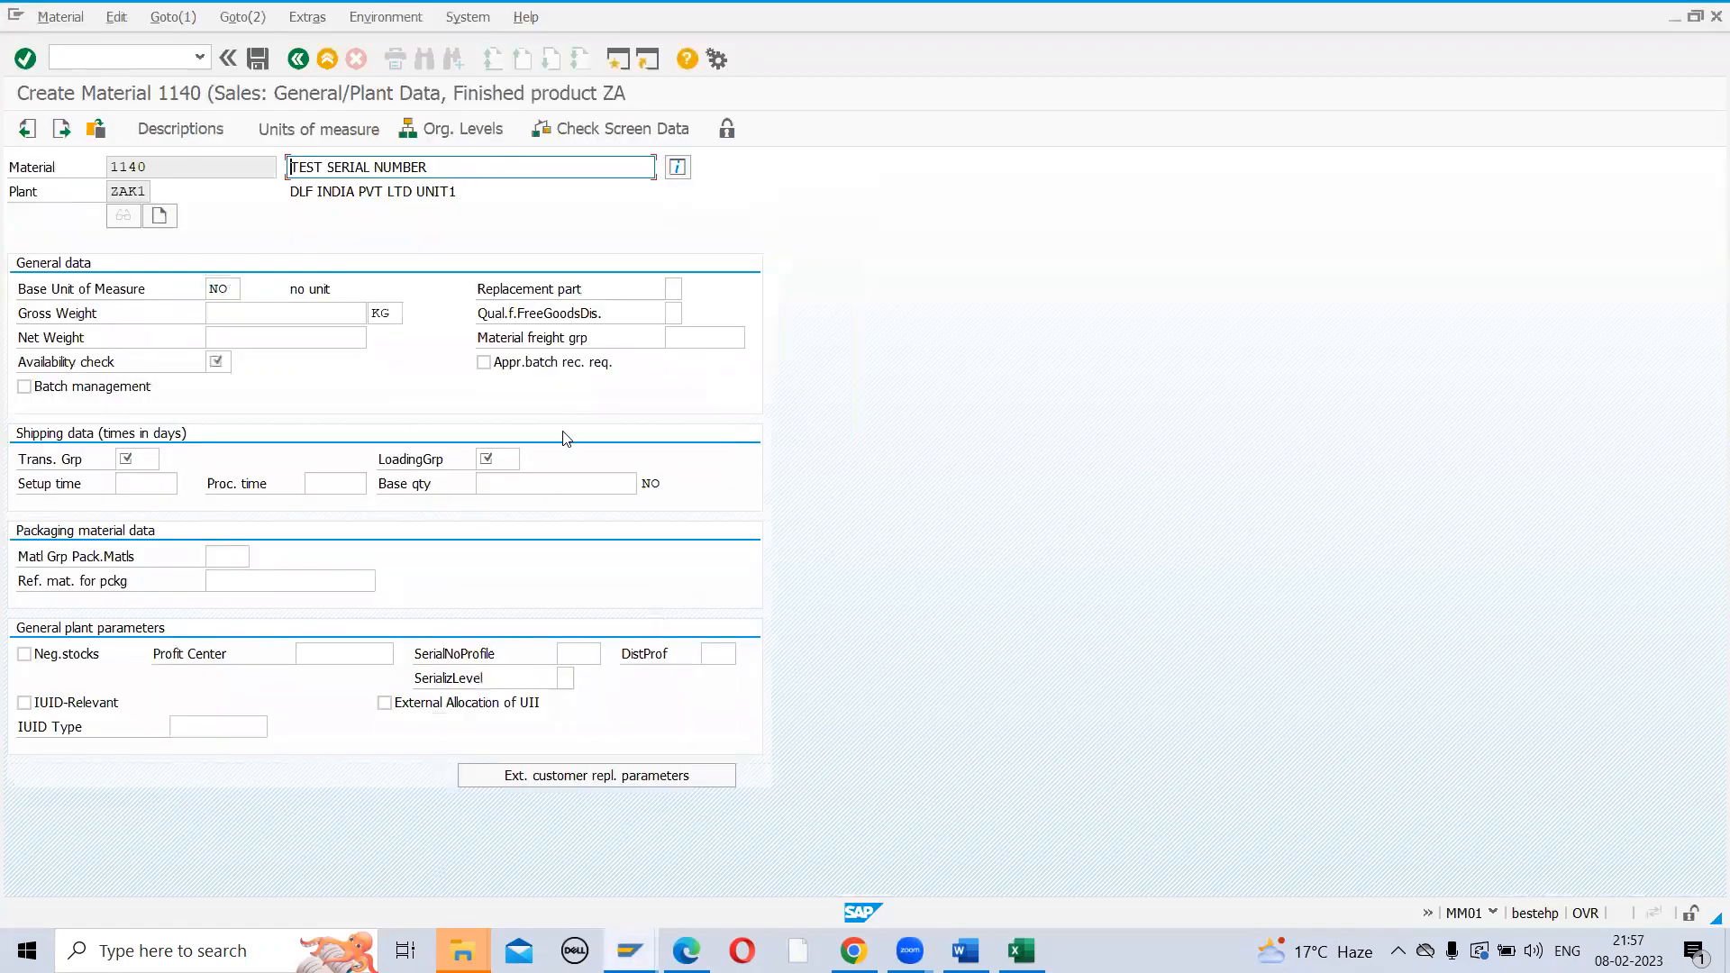
Set loading group 0001, transportation group 0001 and availability check 02
{"action": "left_click", "coordinate": [504, 462]}
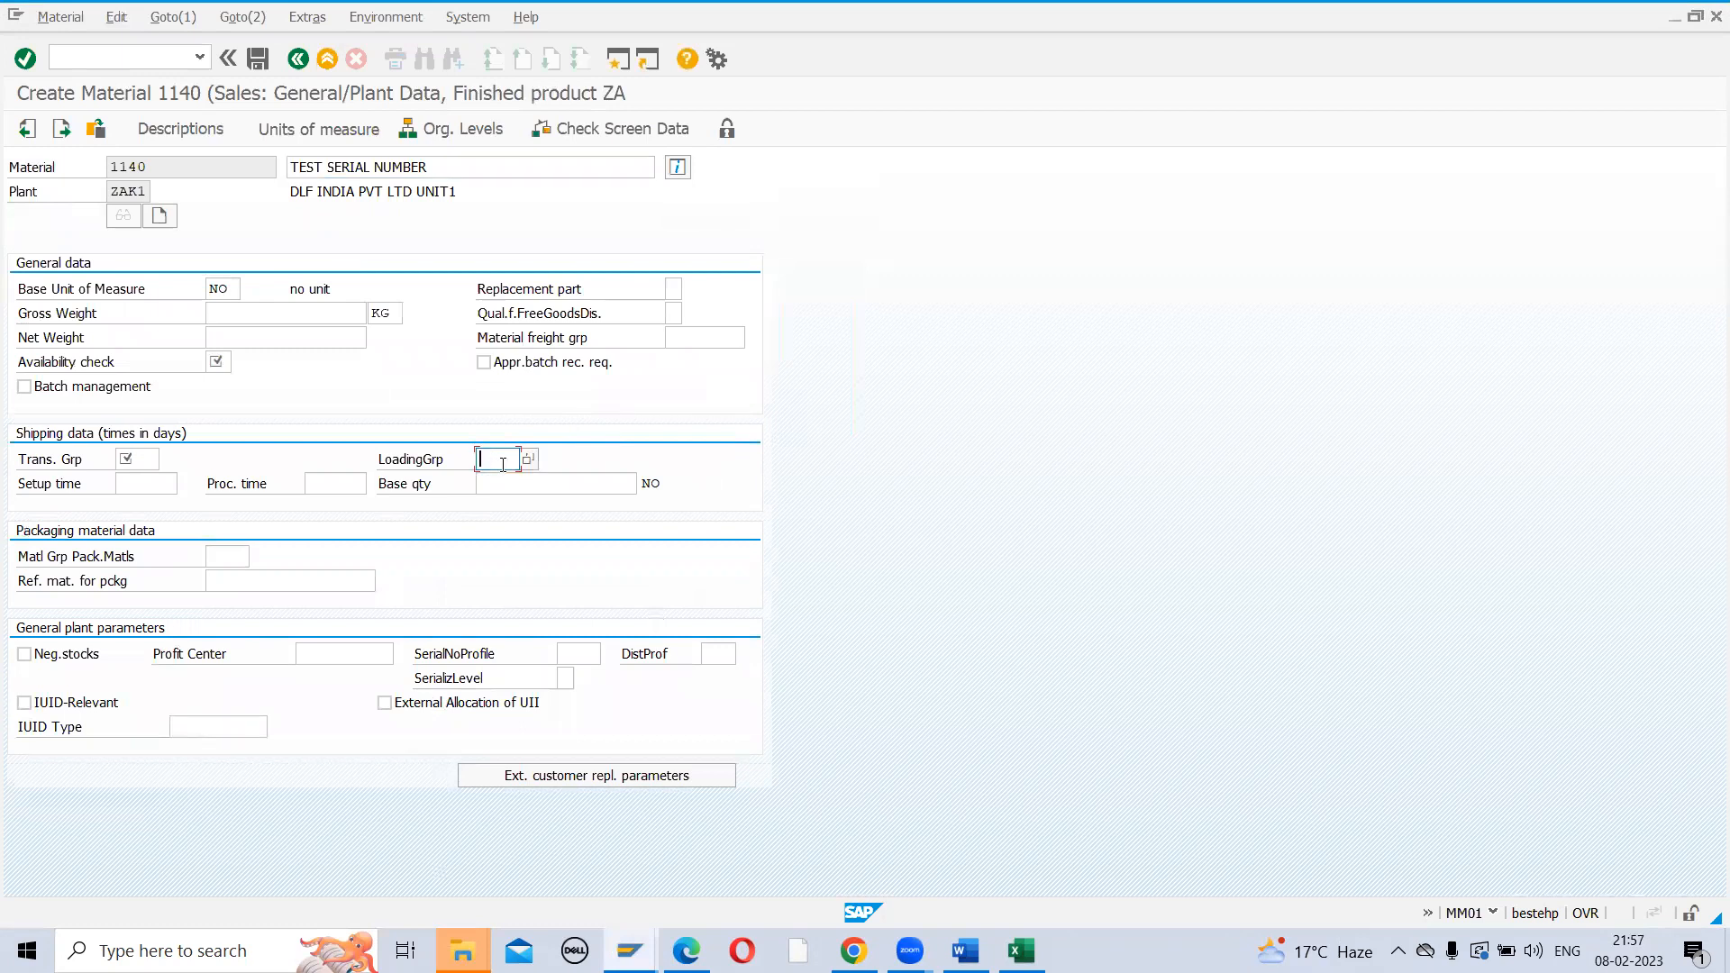
{"action": "left_click", "coordinate": [496, 479]}
{"action": "left_click", "coordinate": [127, 460]}
{"action": "left_click", "coordinate": [135, 483]}
{"action": "left_click", "coordinate": [216, 362]}
{"action": "left_click", "coordinate": [225, 387]}
Assign serial number profile ZRSN and continue to the Purchasing view
{"action": "left_click", "coordinate": [584, 656]}
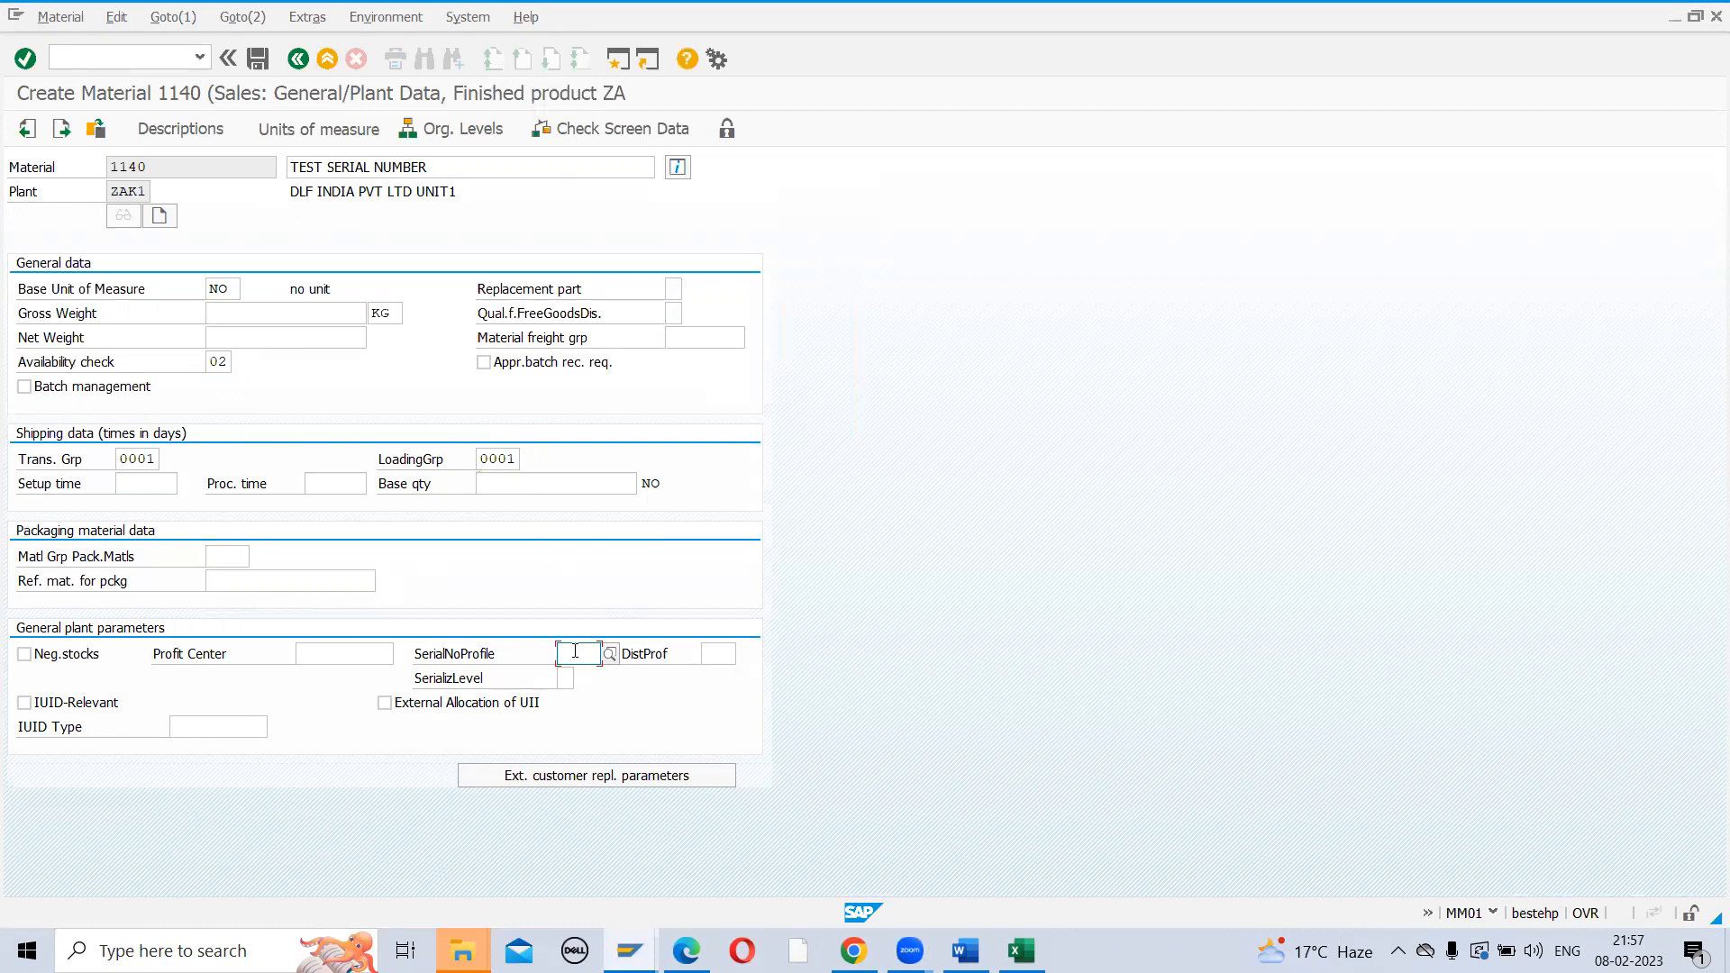
{"action": "left_click", "coordinate": [604, 655]}
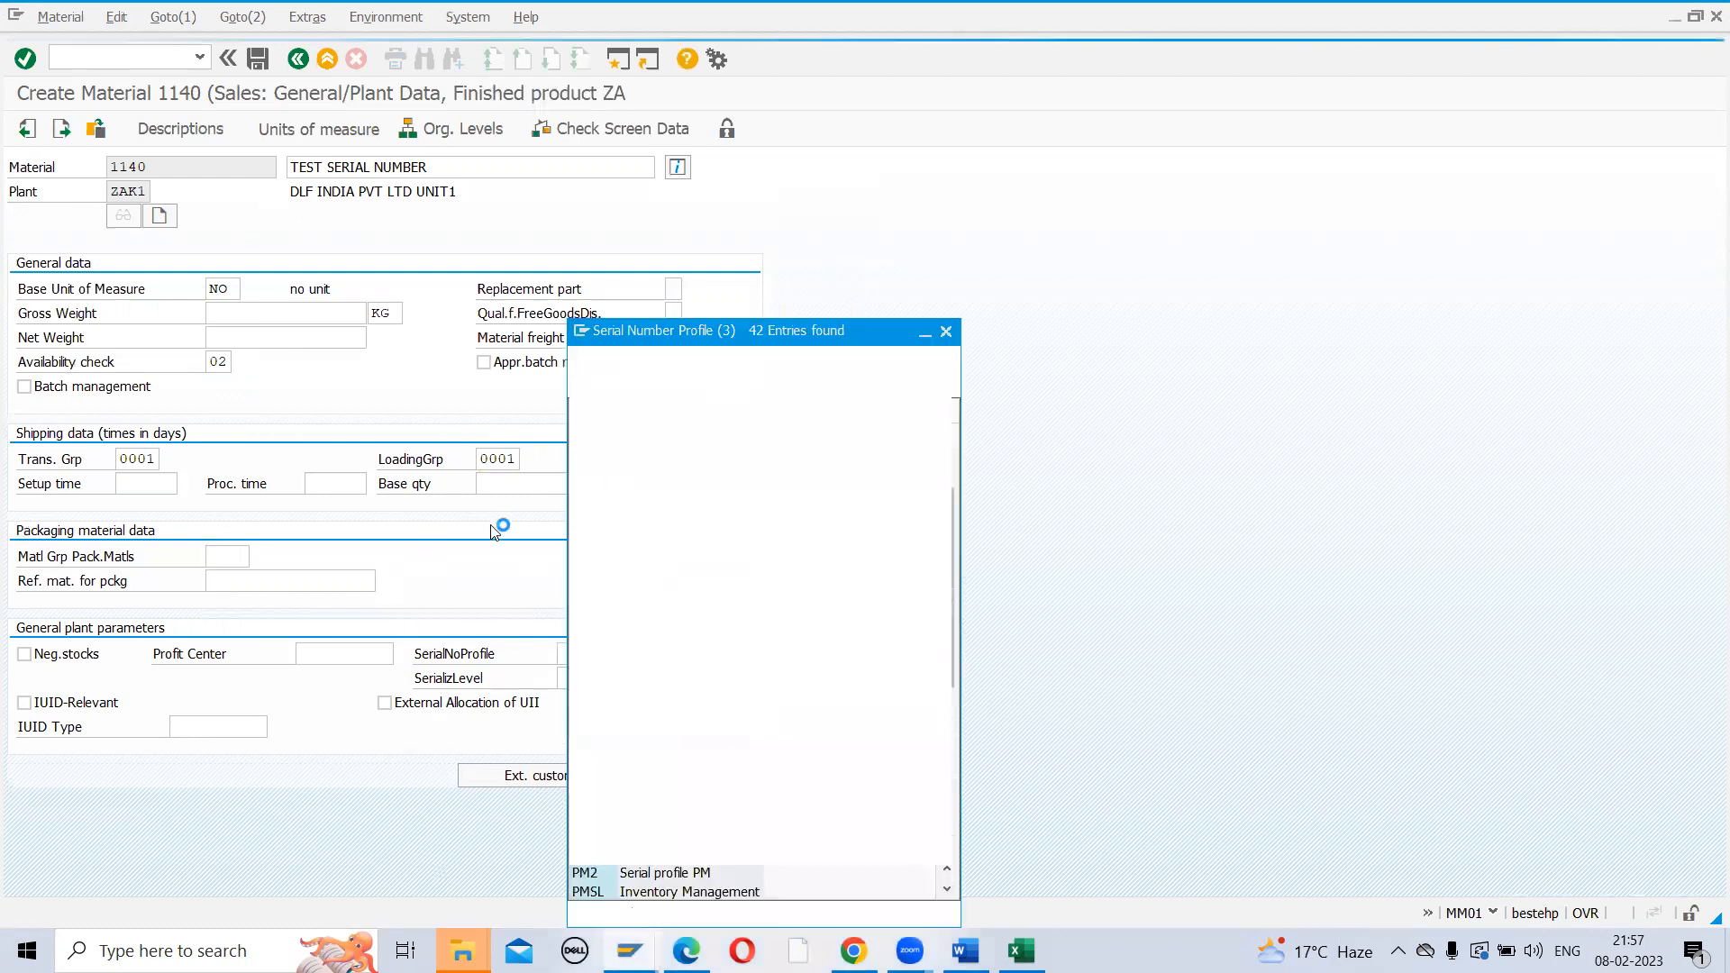
{"action": "left_click_drag", "start_coordinate": [790, 333], "coordinate": [896, 110]}
{"action": "scroll", "coordinate": [721, 592], "scroll_direction": "down", "scroll_amount": 7}
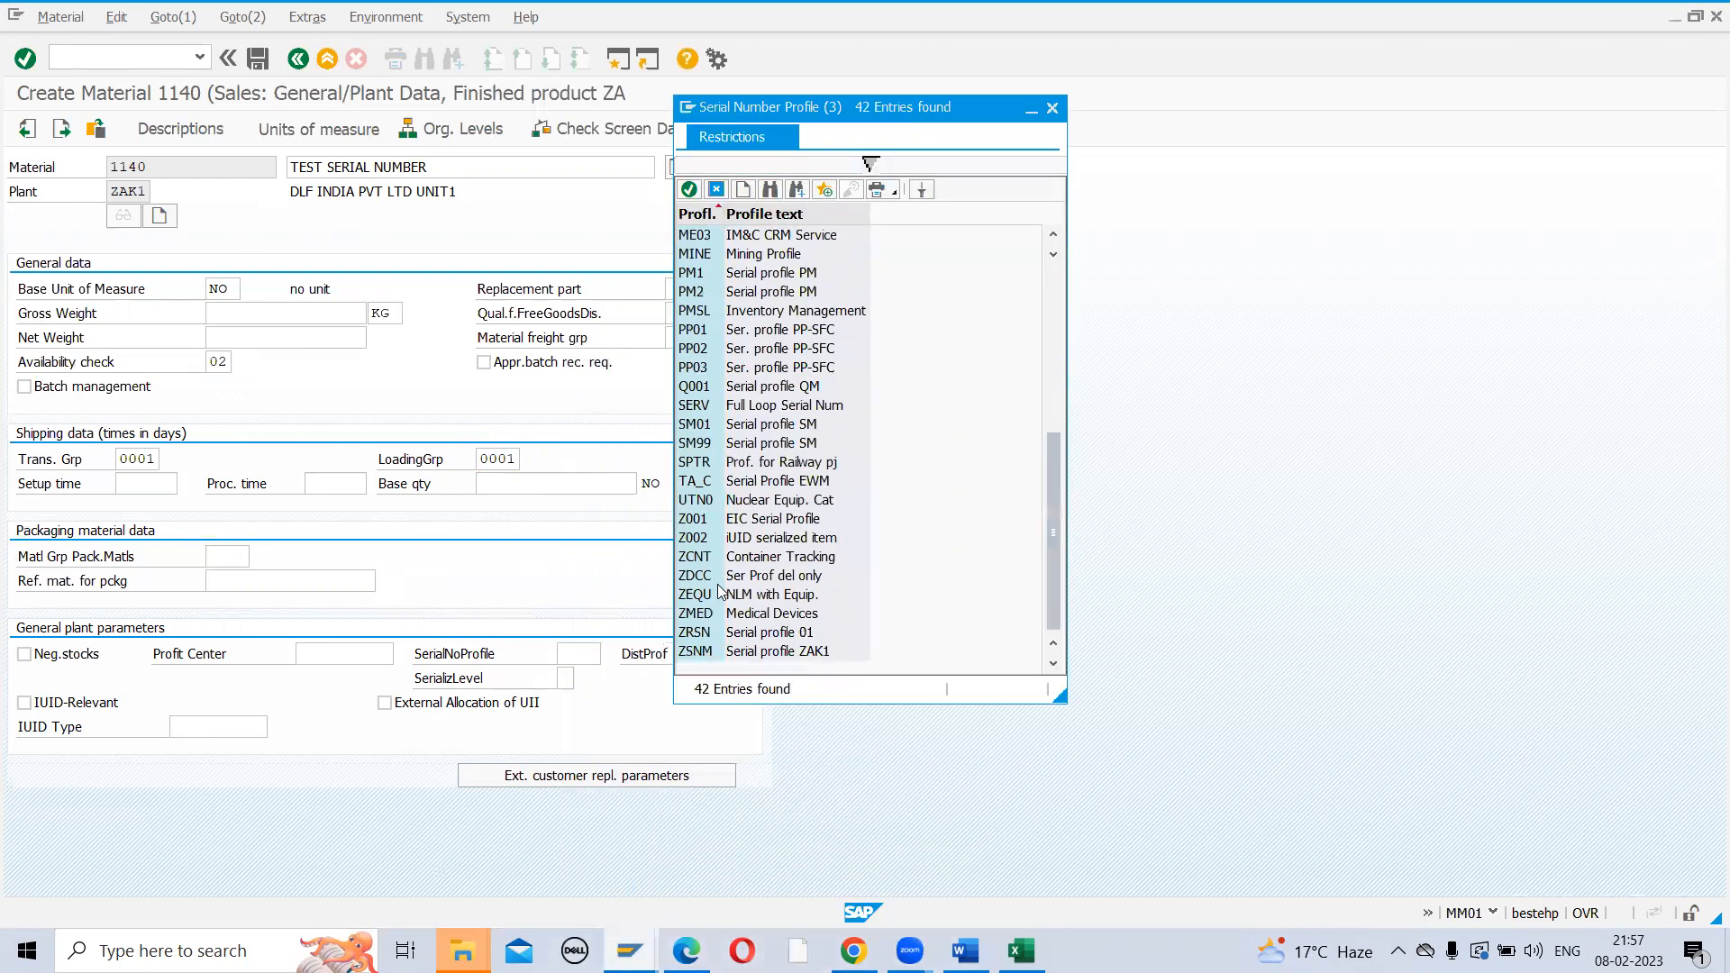
{"action": "double_click", "coordinate": [692, 633]}
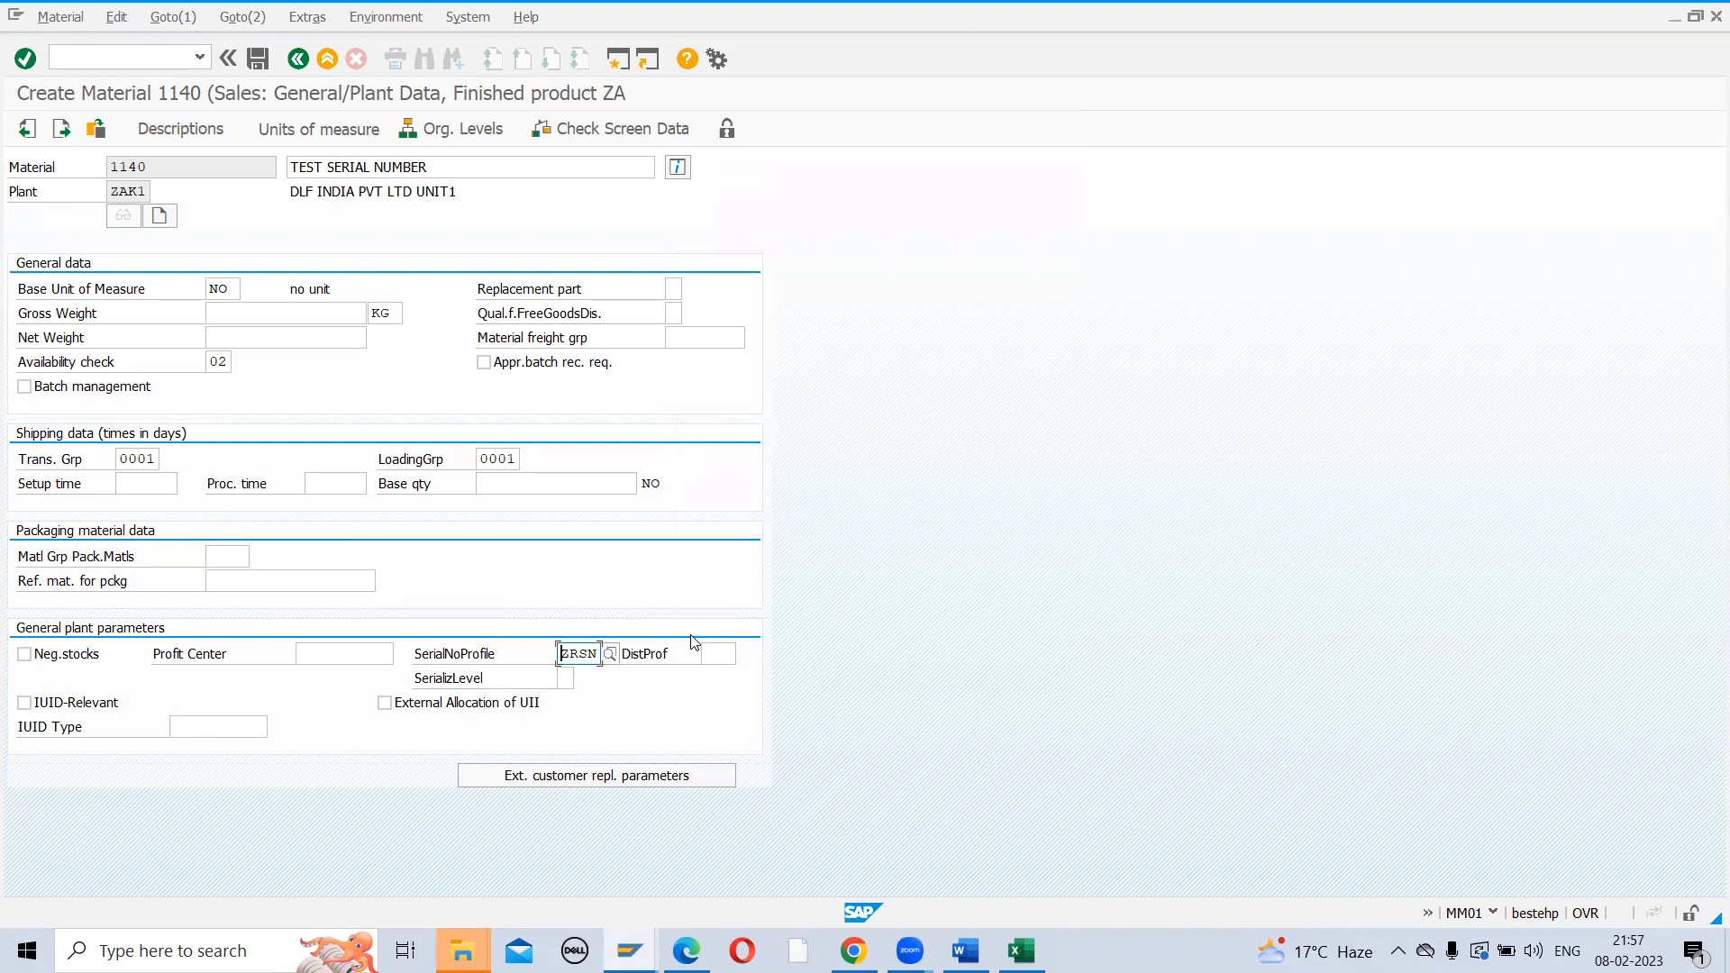
{"action": "key", "text": "Return"}
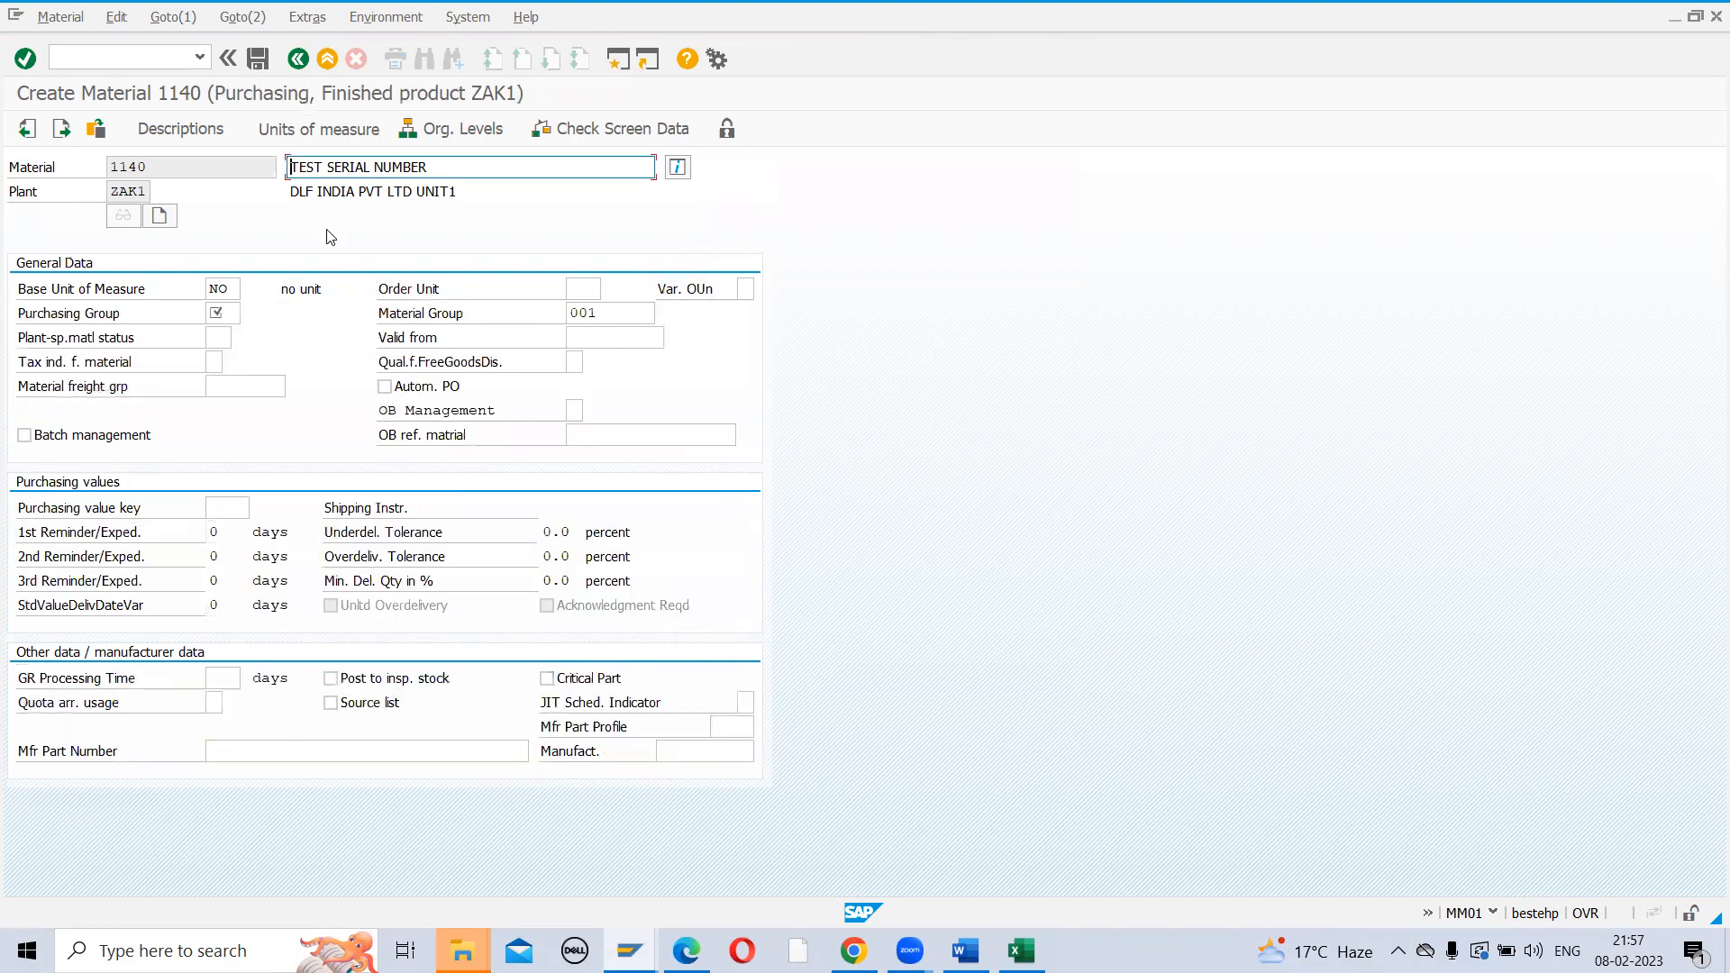
Enter the purchasing group and pass through both plant storage views
{"action": "left_click", "coordinate": [230, 312]}
{"action": "type", "text": "Z"}
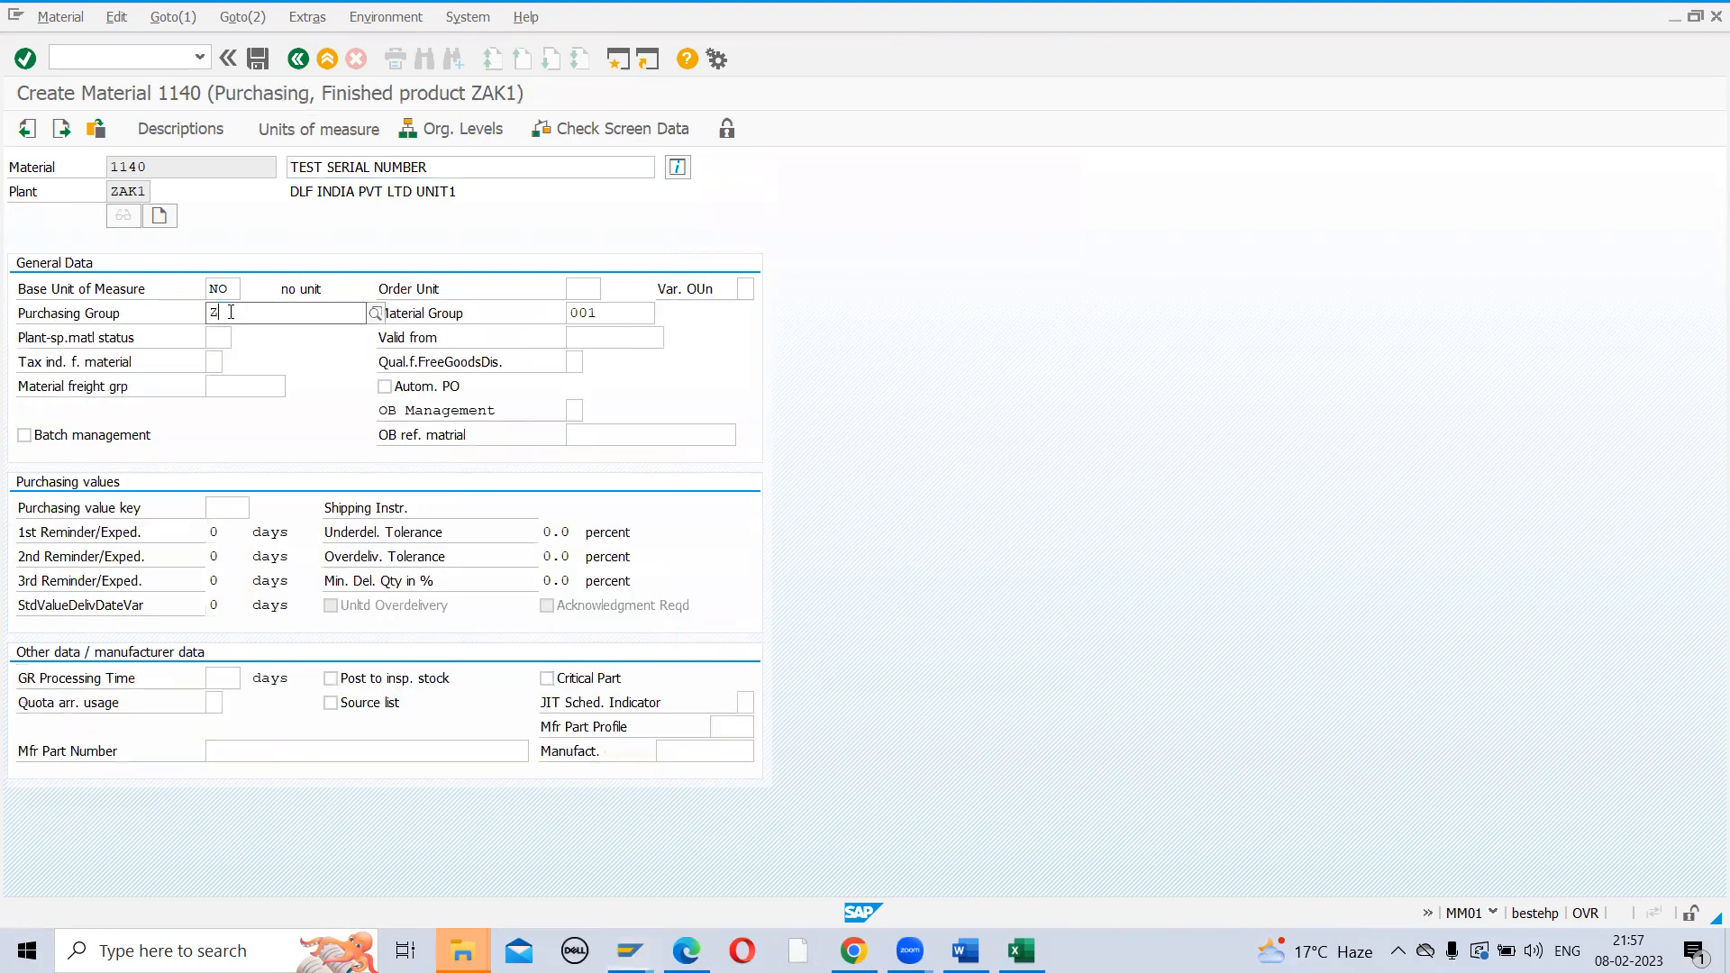
{"action": "key", "text": "Return"}
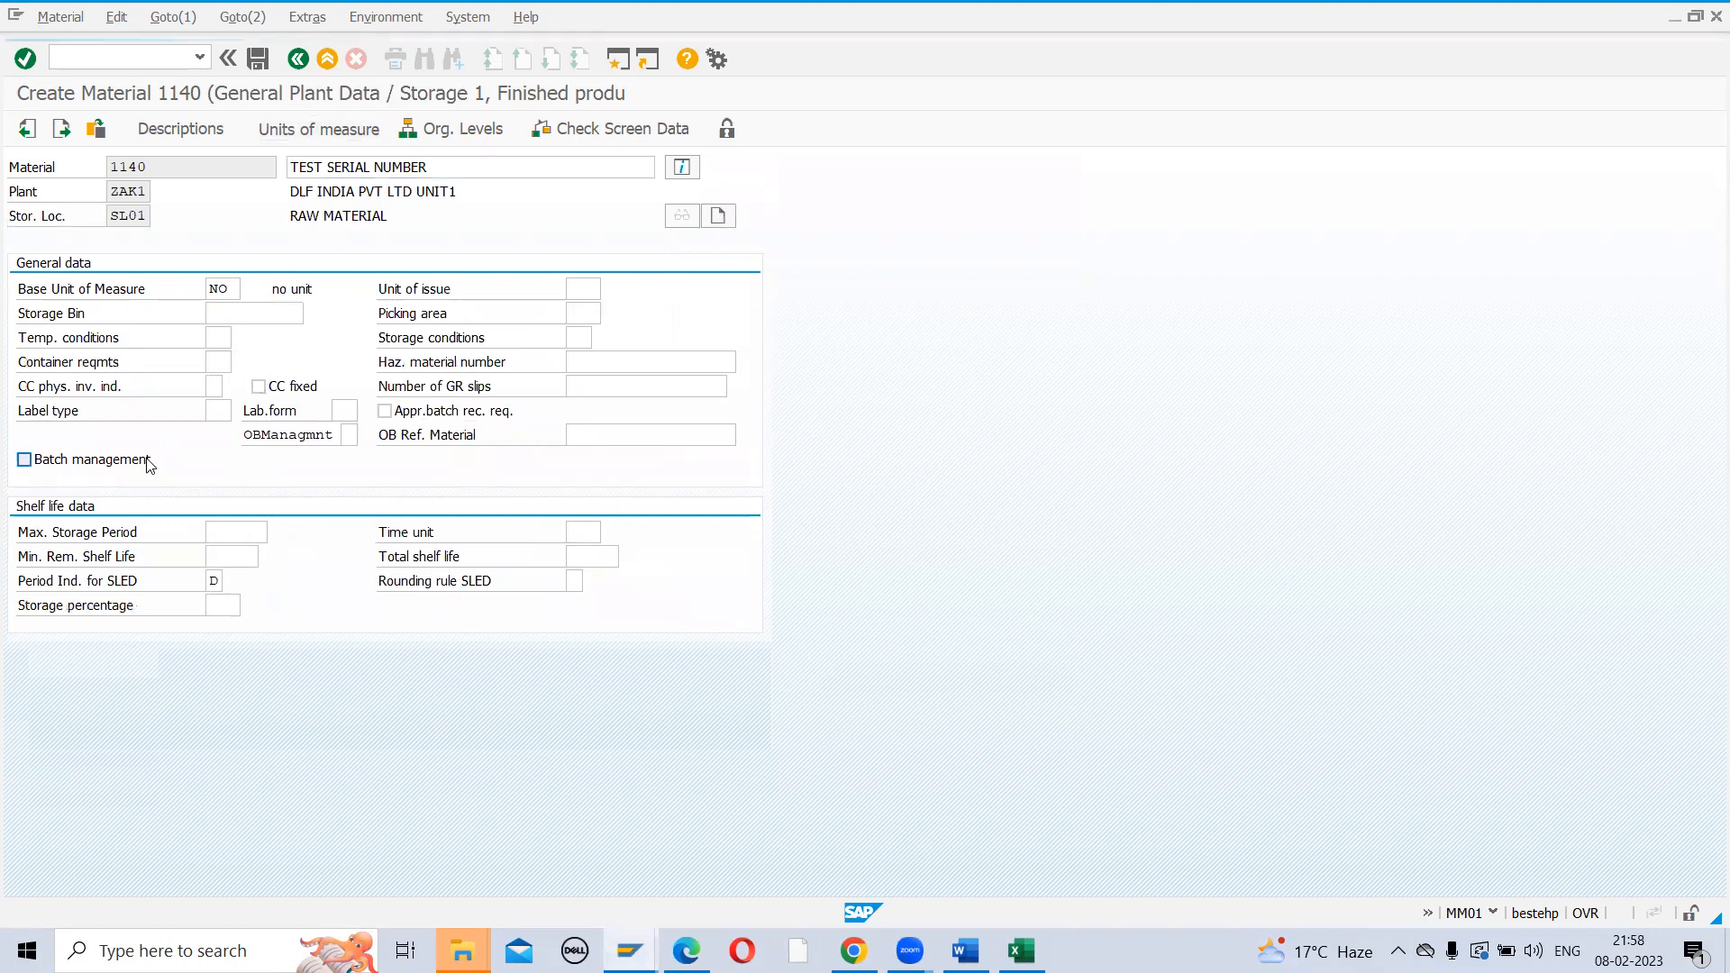
{"action": "key", "text": "Return"}
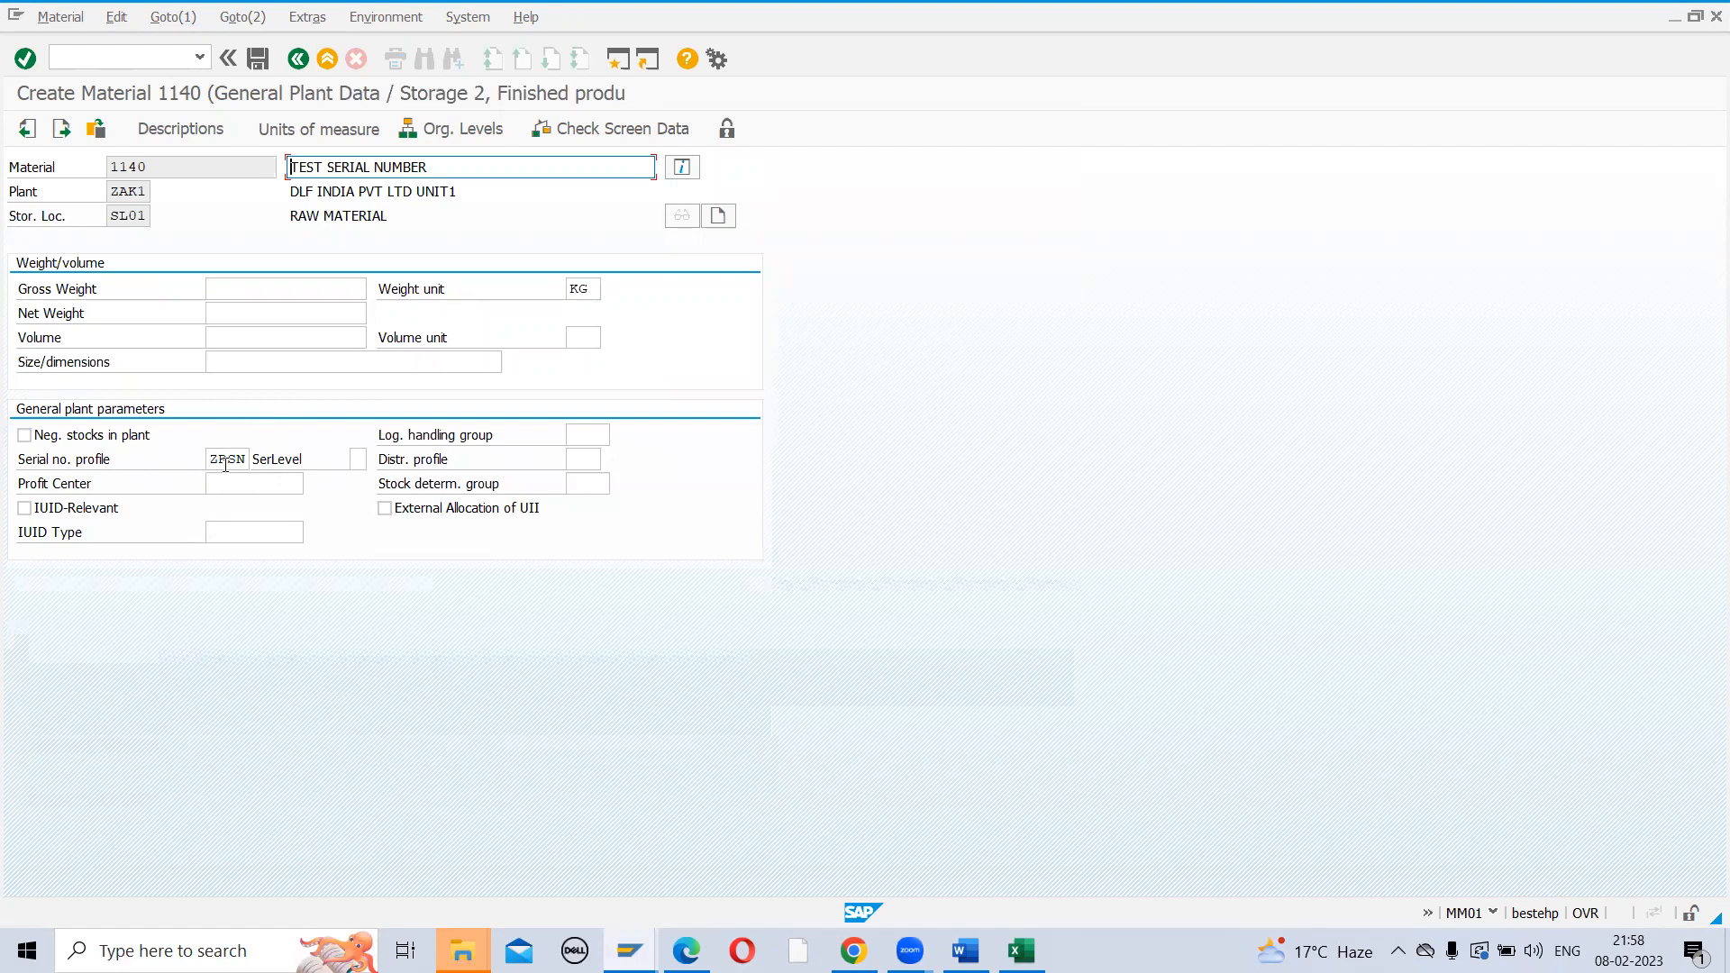
{"action": "key", "text": "Return"}
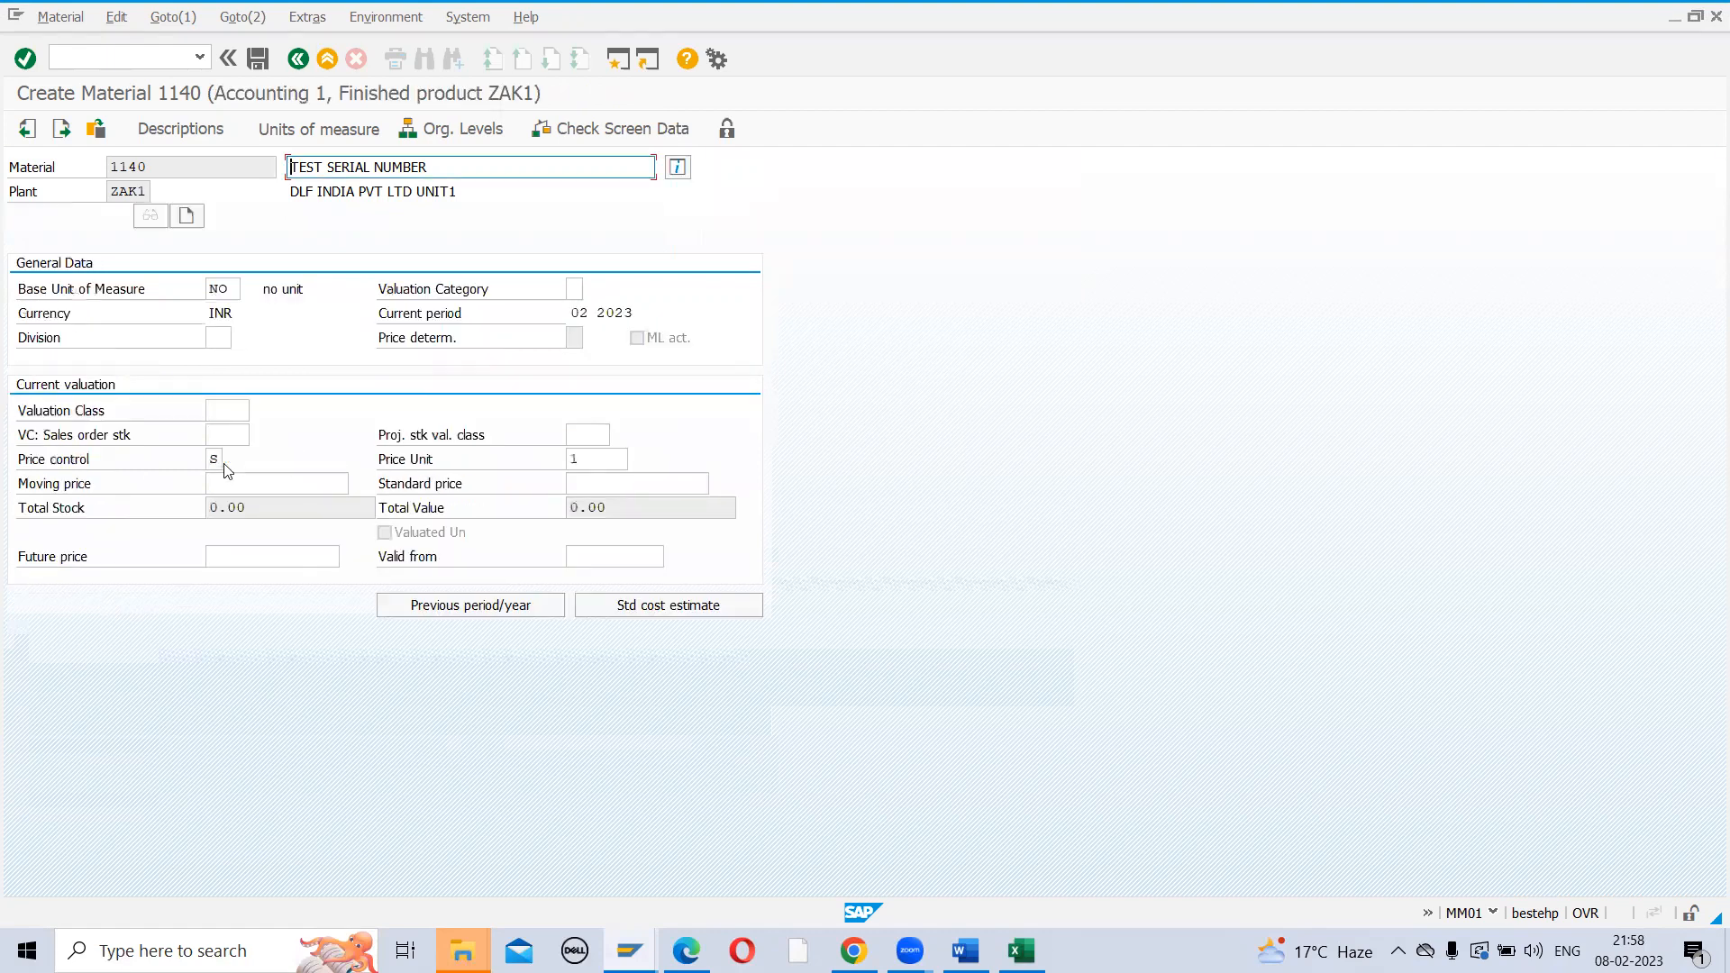
Set valuation class 7920 in Accounting 1 and save material 1140
{"action": "left_click", "coordinate": [250, 403]}
{"action": "type", "text": "7"}
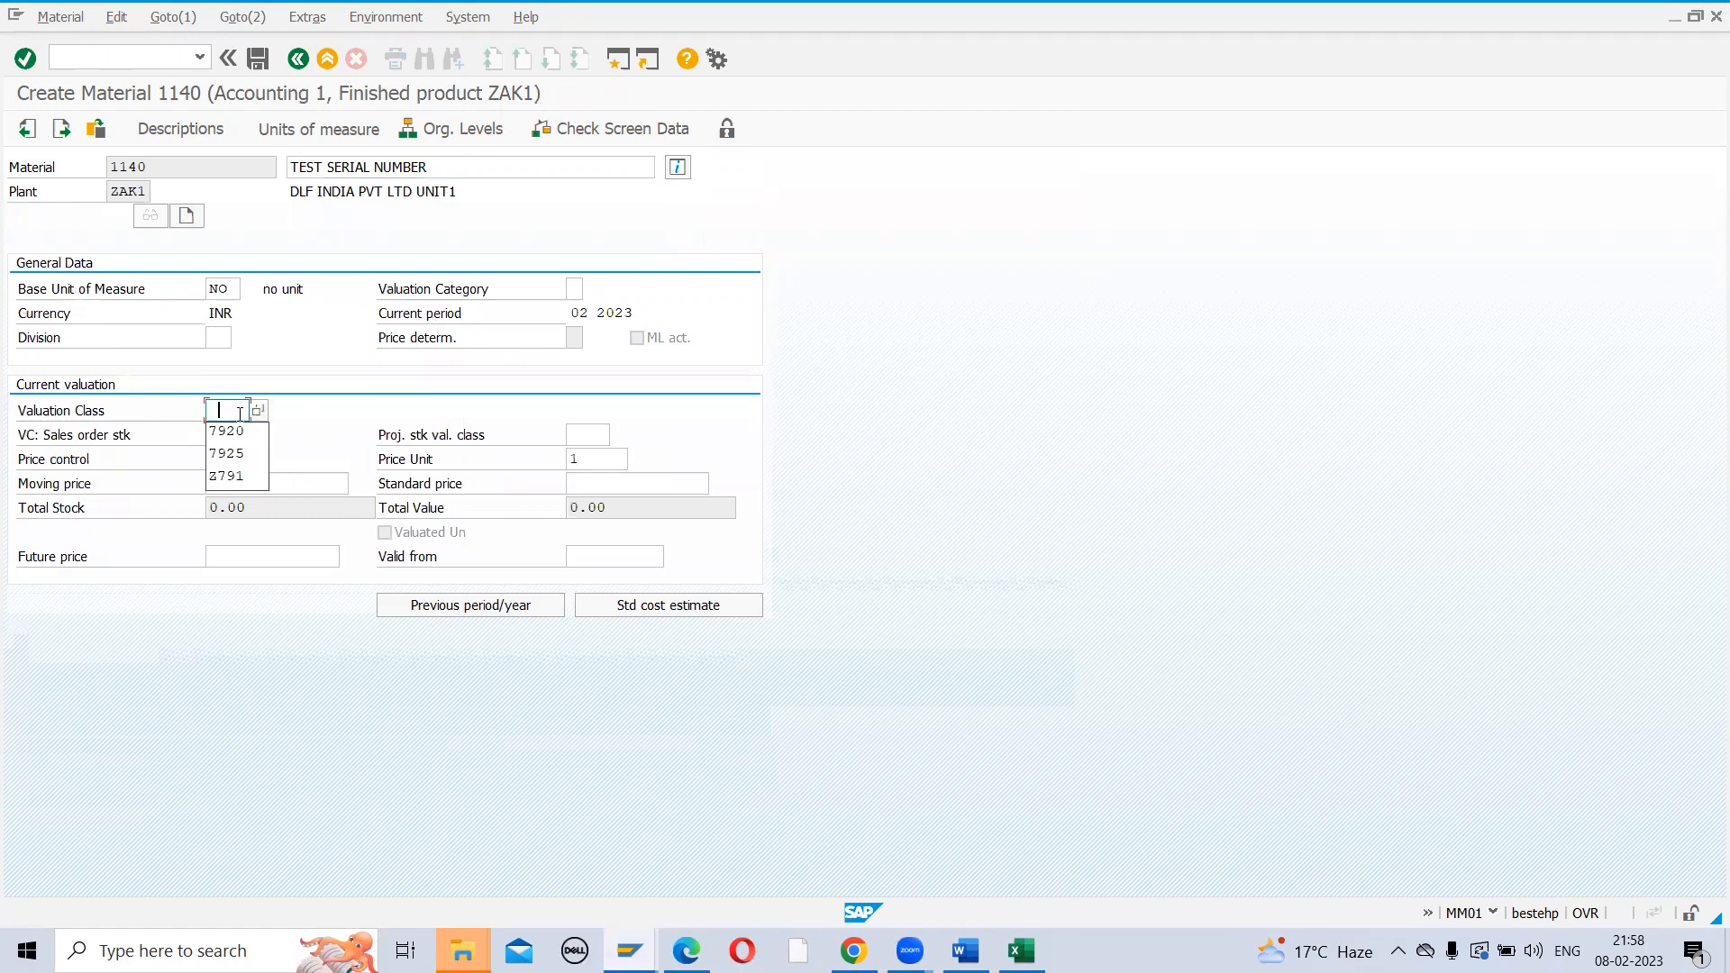
{"action": "left_click", "coordinate": [221, 430]}
{"action": "key", "text": "Return"}
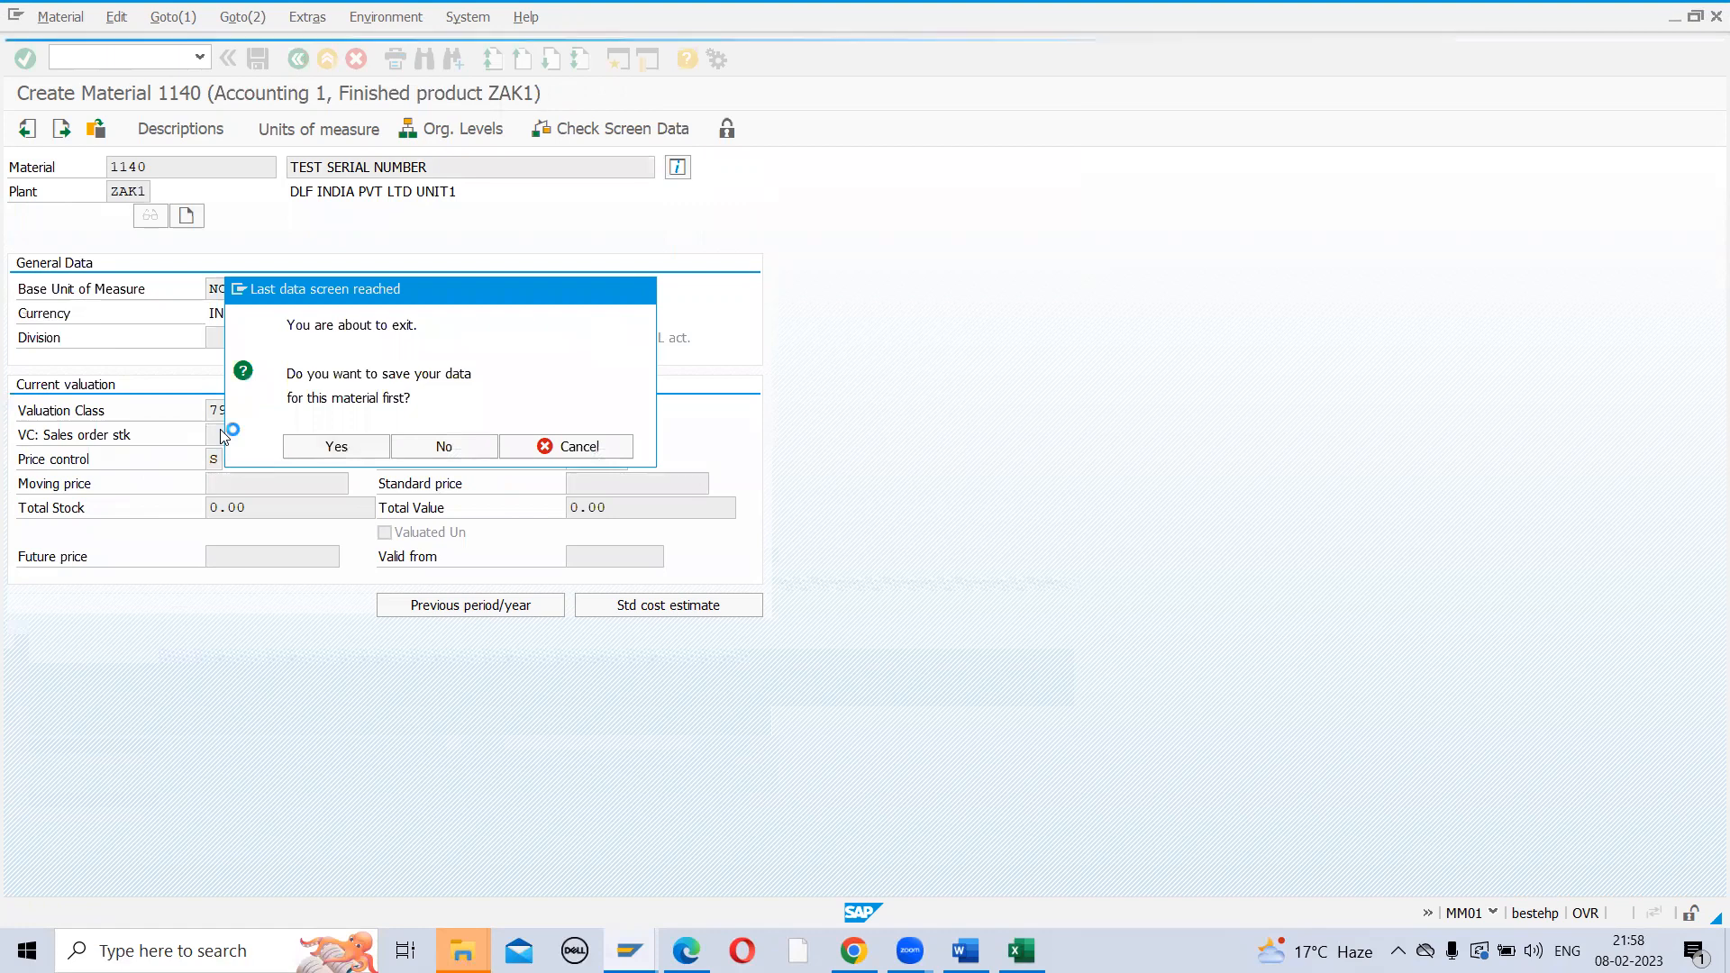
{"action": "key", "text": "Return"}
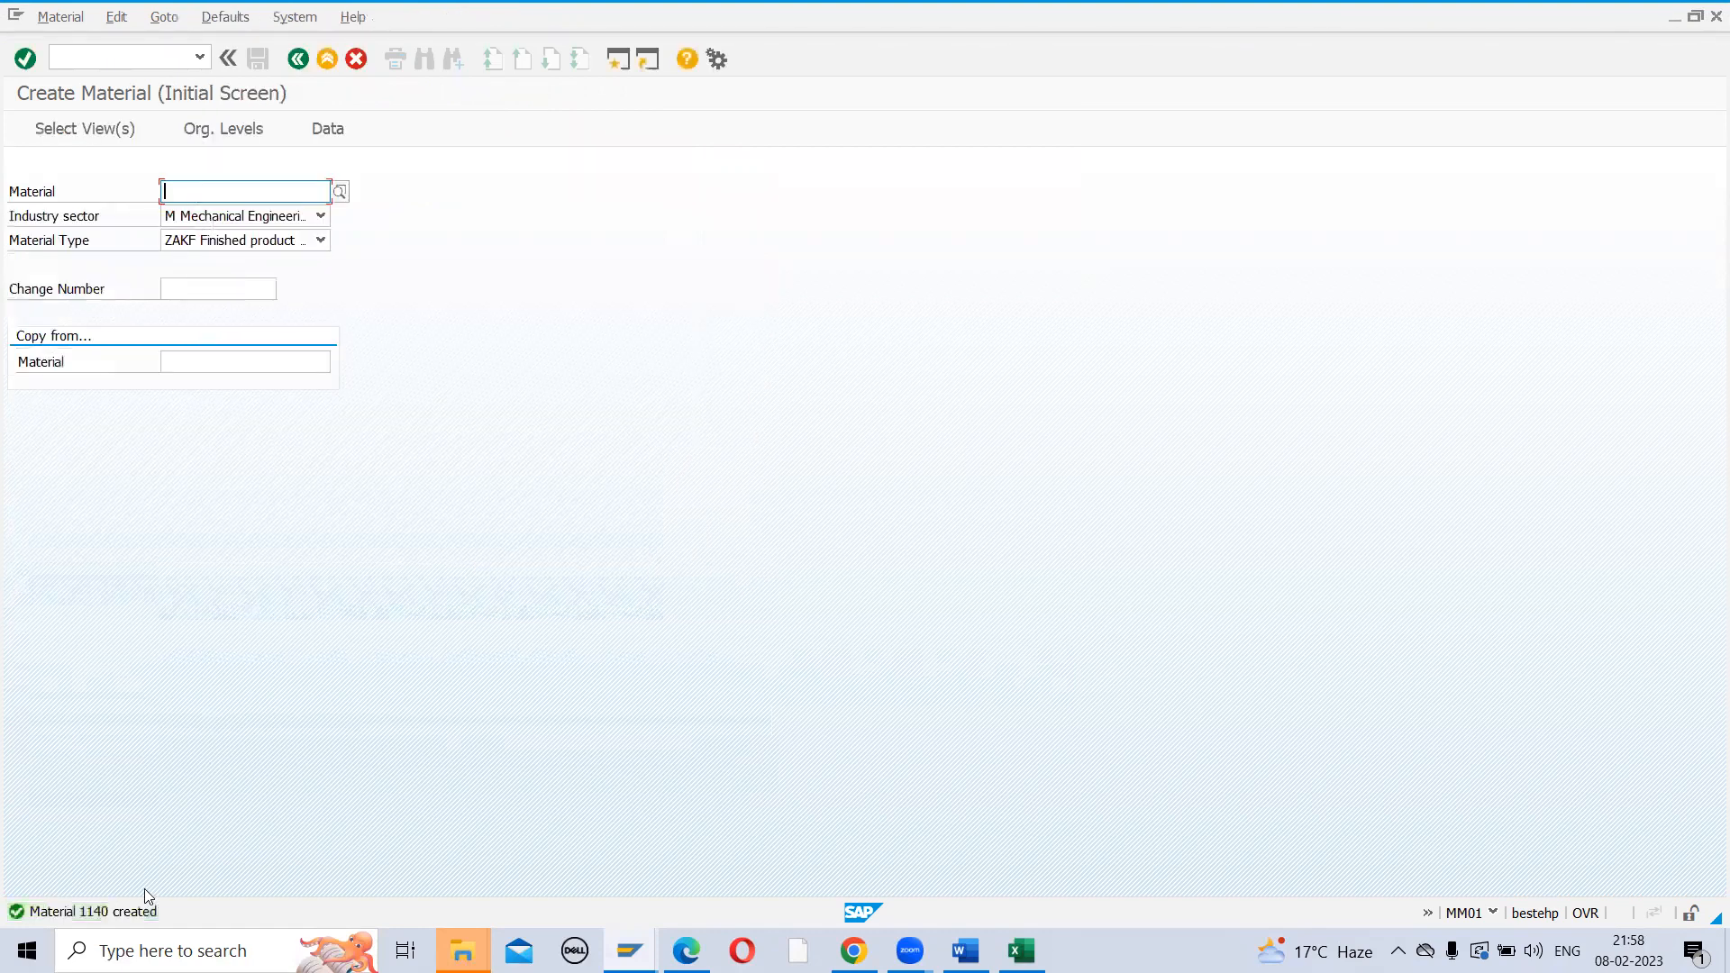
Start a purchase order with ME21N for the test vendor, purchasing org ZAK1, group ZR1, company ZAK1
{"action": "left_click", "coordinate": [122, 56]}
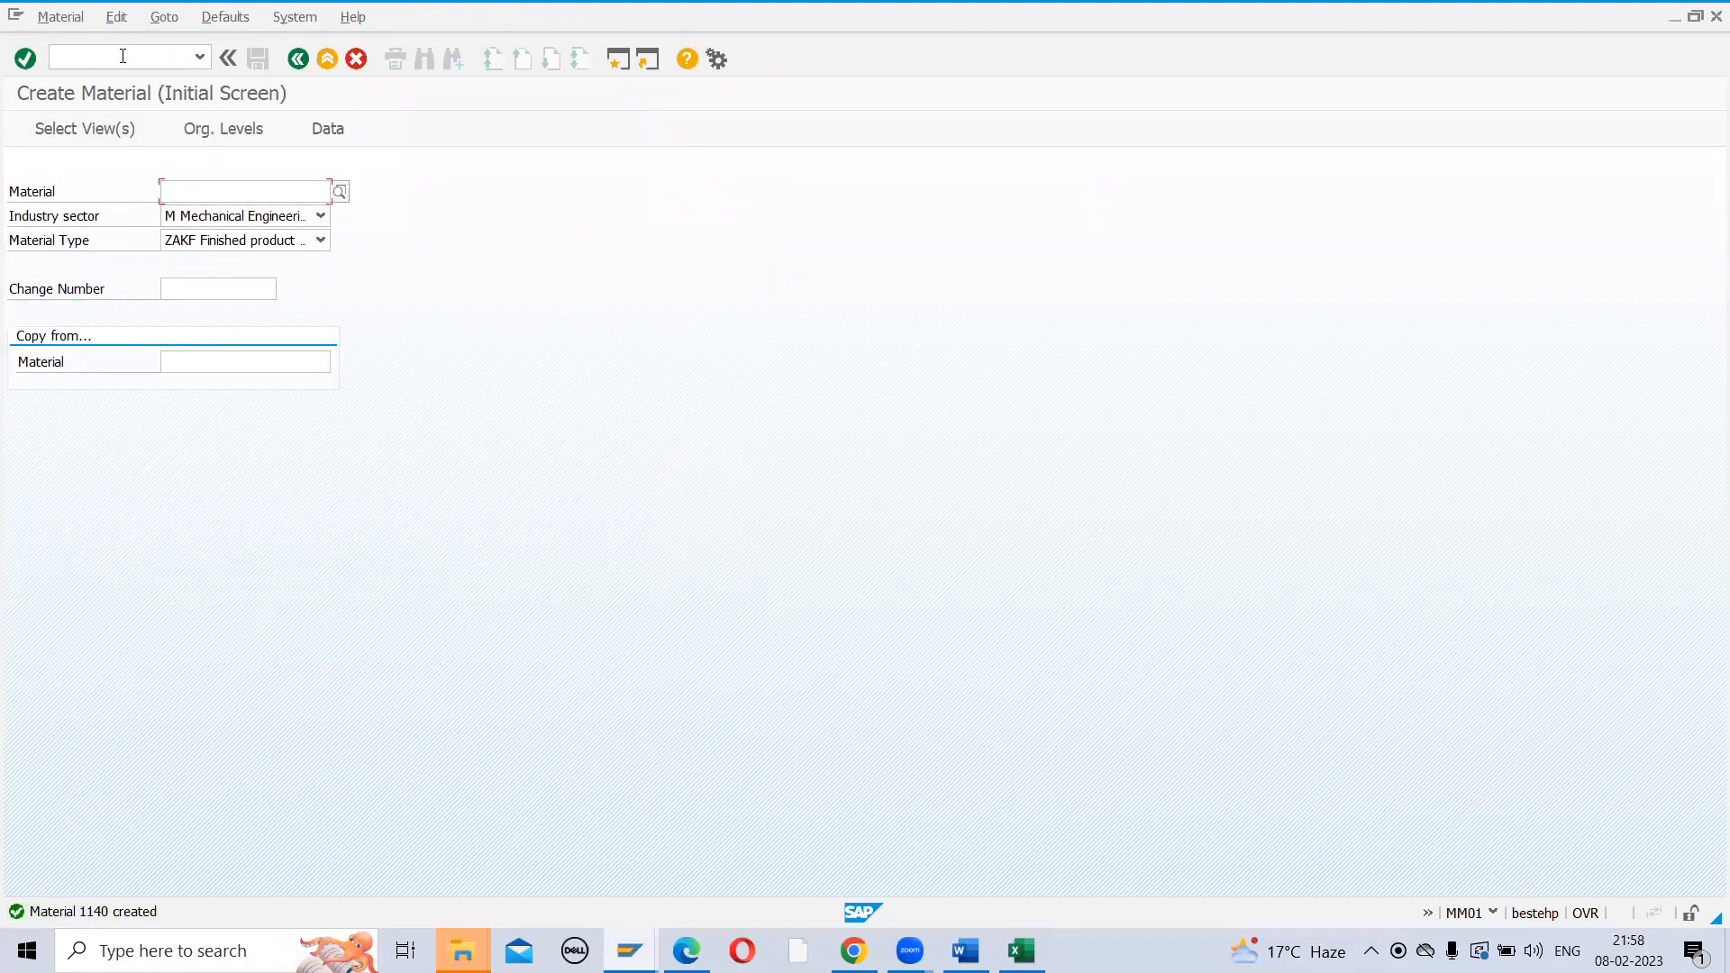
{"action": "type", "text": "/NME21N"}
{"action": "key", "text": "Return"}
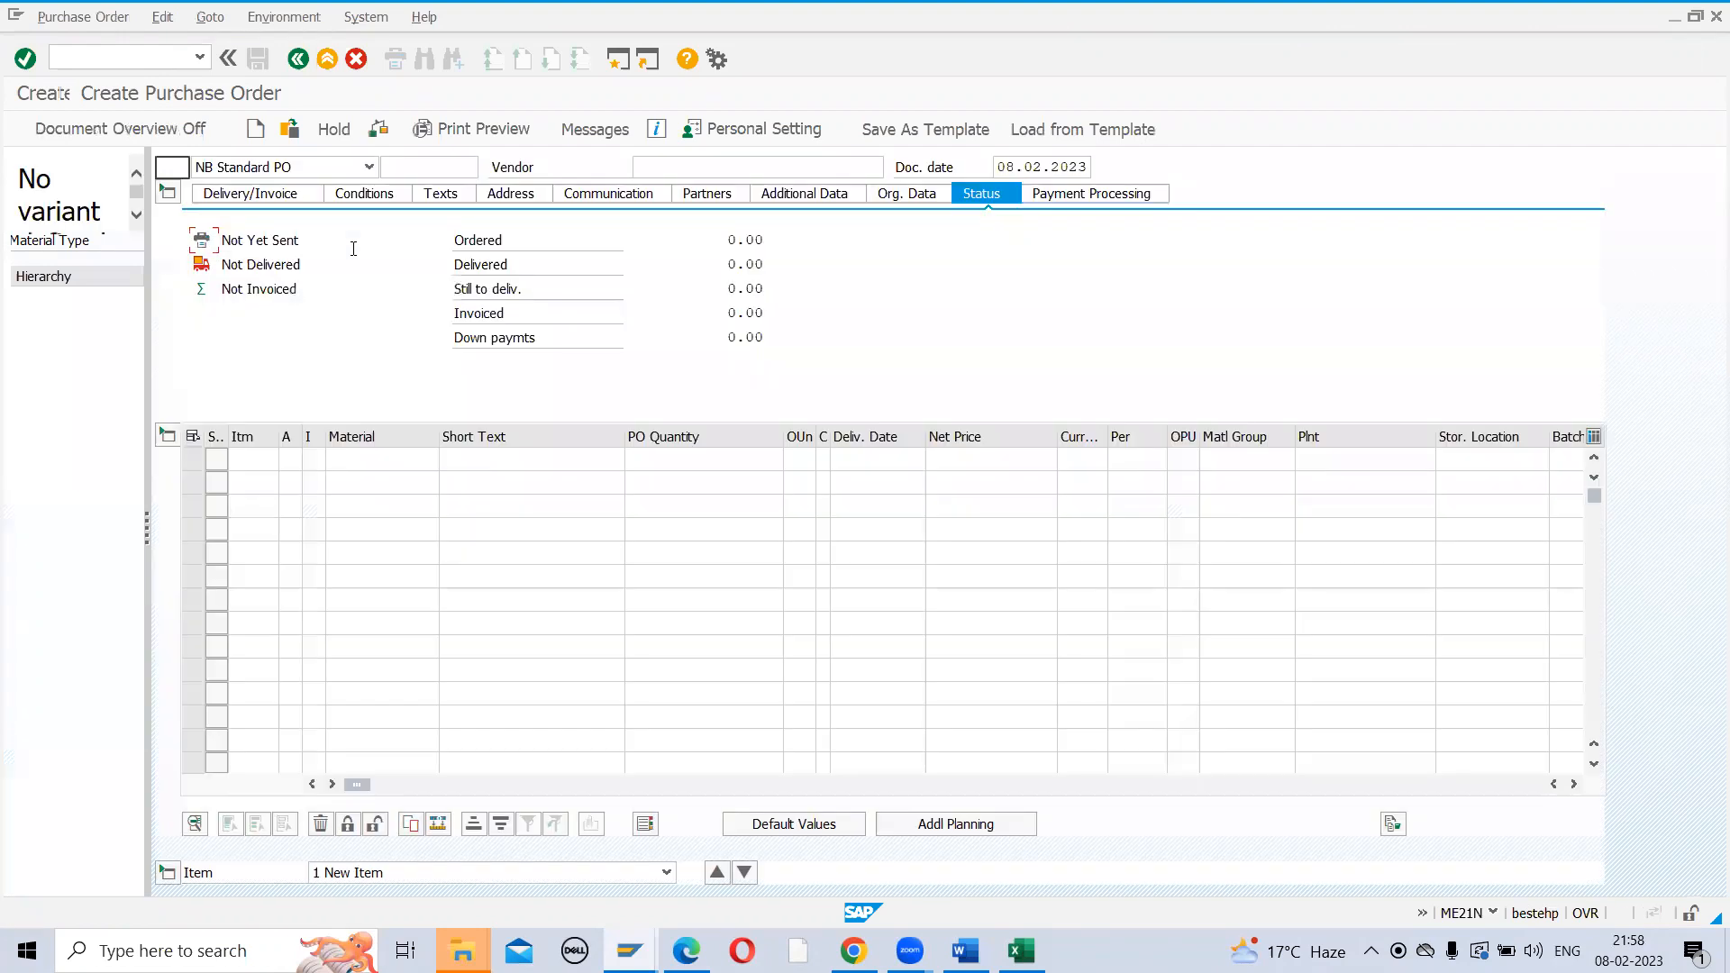
{"action": "left_click", "coordinate": [692, 167]}
{"action": "left_click", "coordinate": [663, 185]}
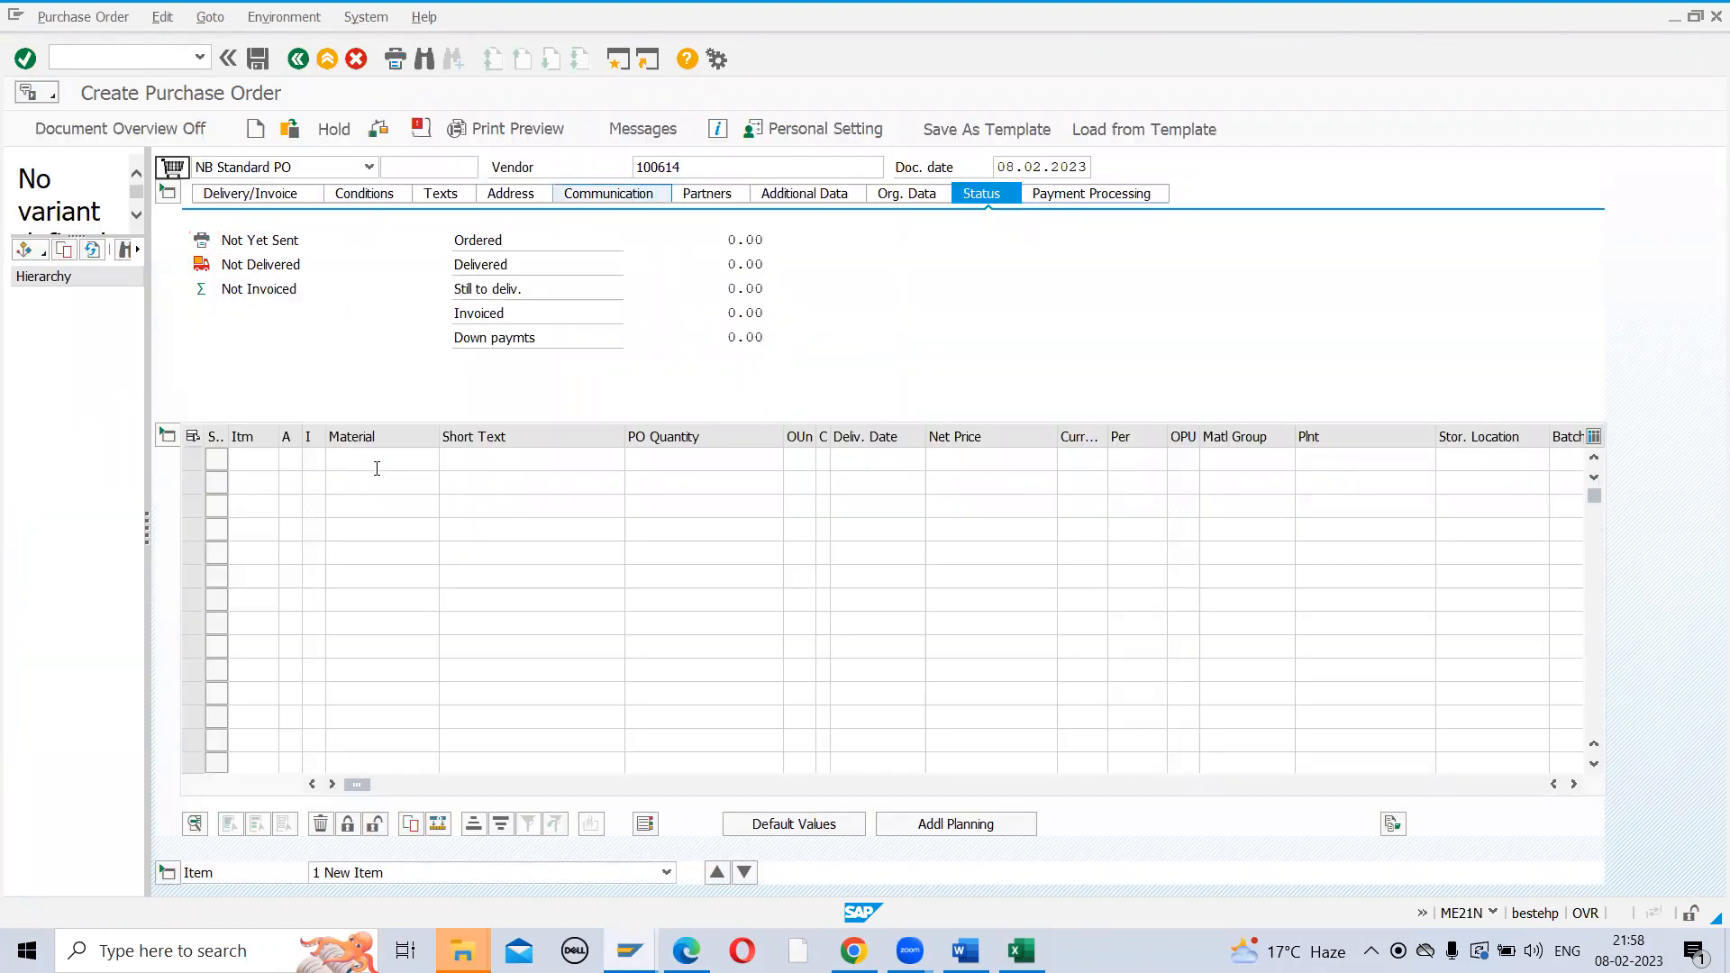
{"action": "type", "text": "ZAK1"}
{"action": "key", "text": "Tab"}
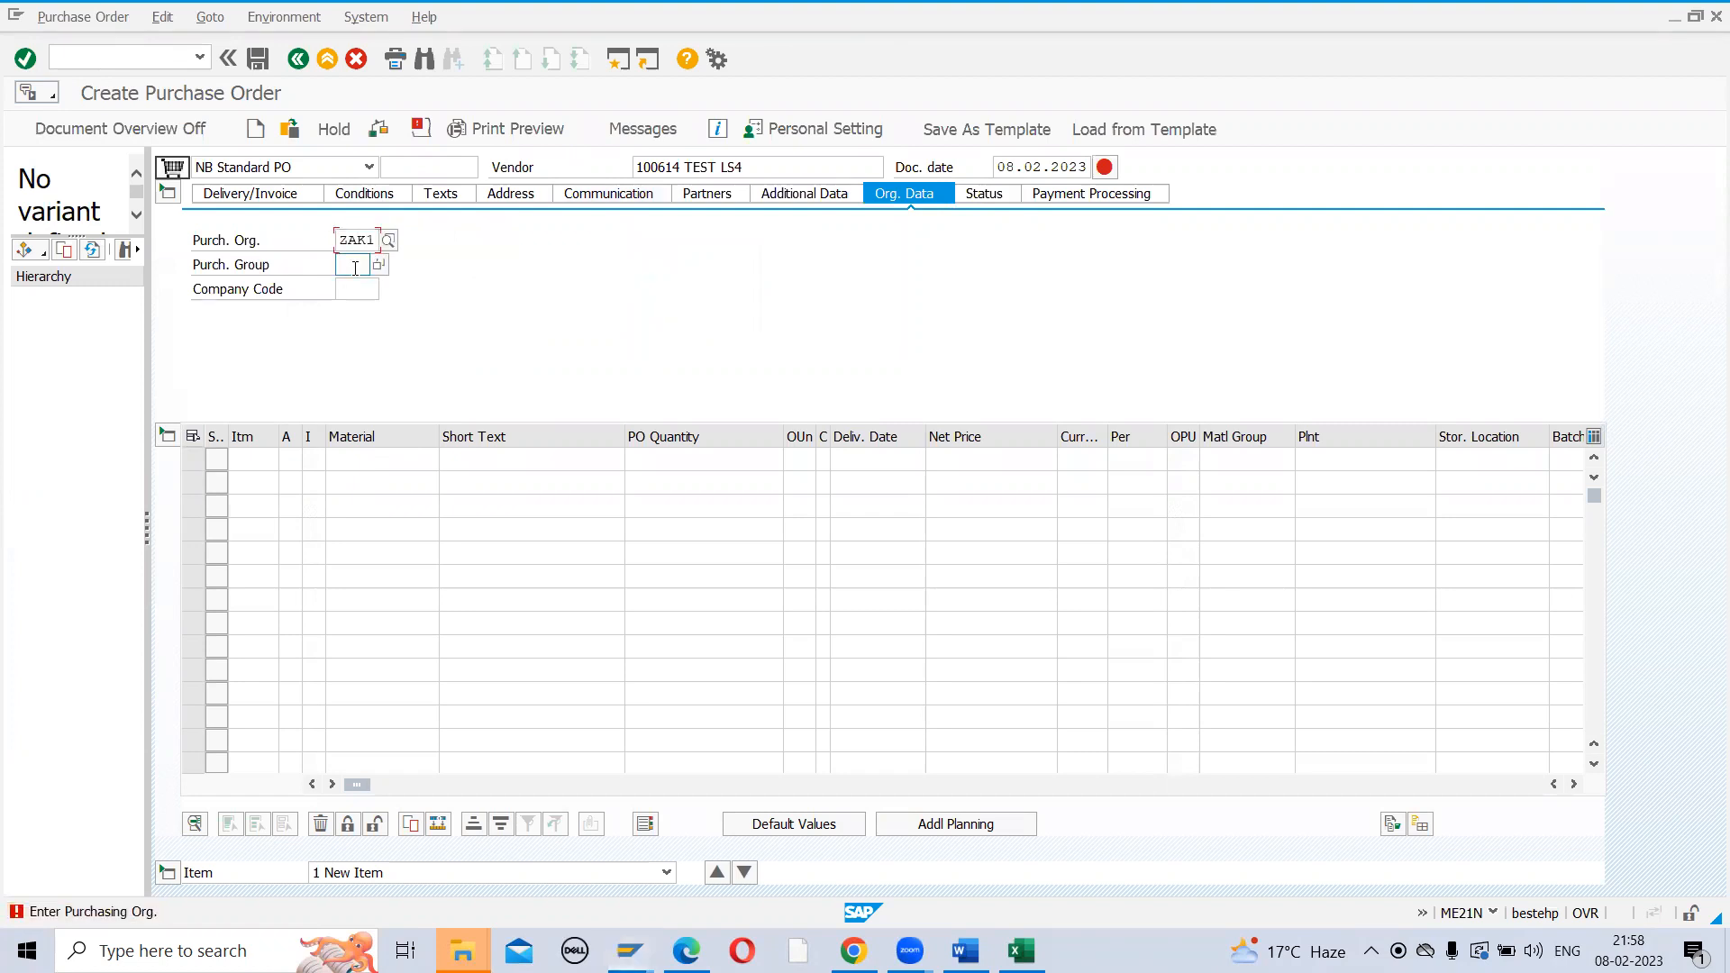
{"action": "type", "text": "ZR1"}
{"action": "key", "text": "Tab"}
{"action": "type", "text": "ZAK1"}
{"action": "key", "text": "Return"}
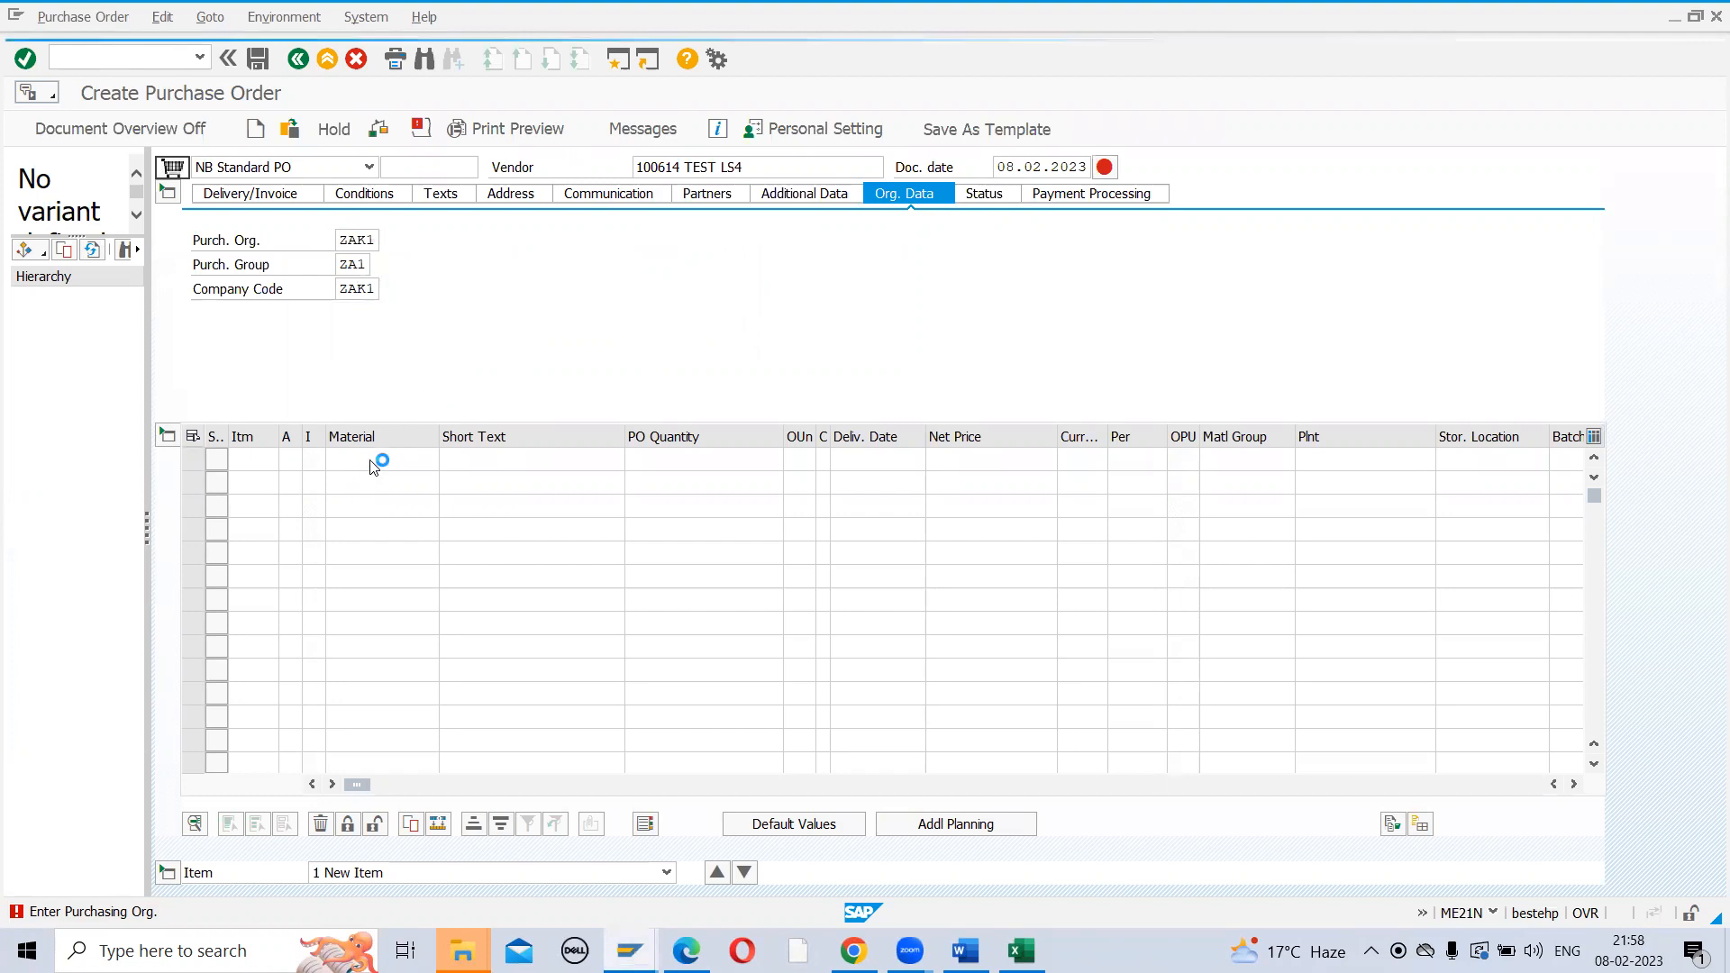
Add item 10: material 1140, plant ZAK1, quantity 2, price 200, storage location SL01
{"action": "left_click", "coordinate": [372, 461]}
{"action": "type", "text": "1140"}
{"action": "key", "text": "Return"}
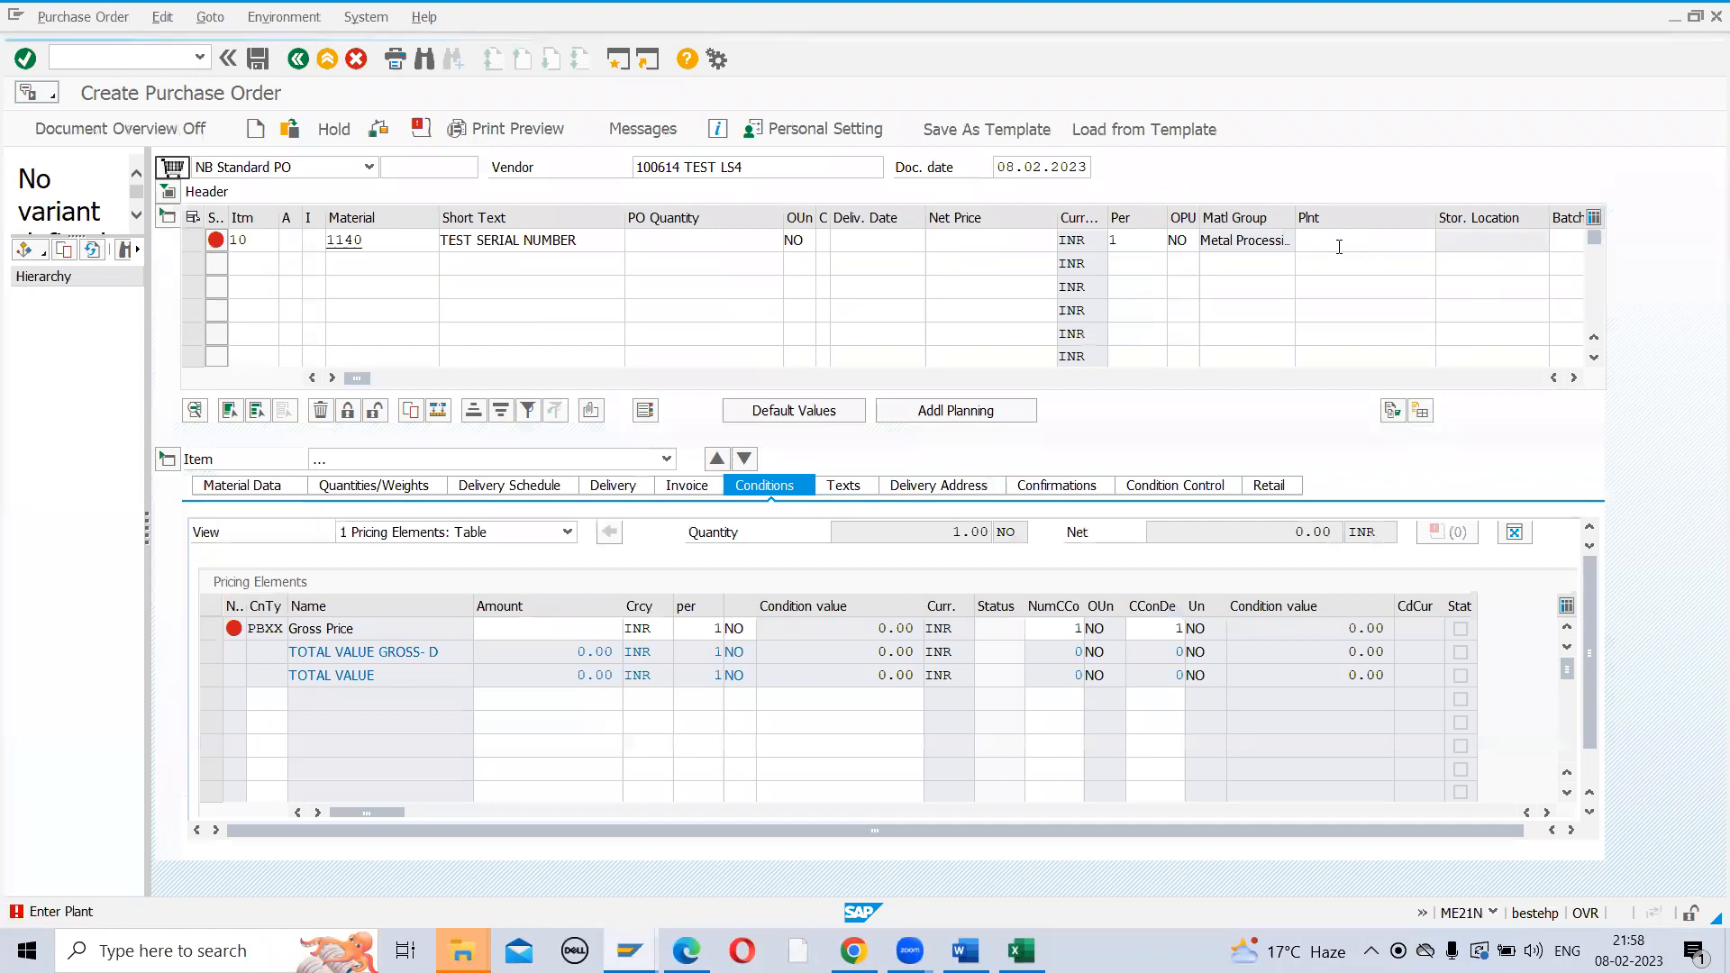
{"action": "left_click", "coordinate": [1338, 246]}
{"action": "type", "text": "ZAK1"}
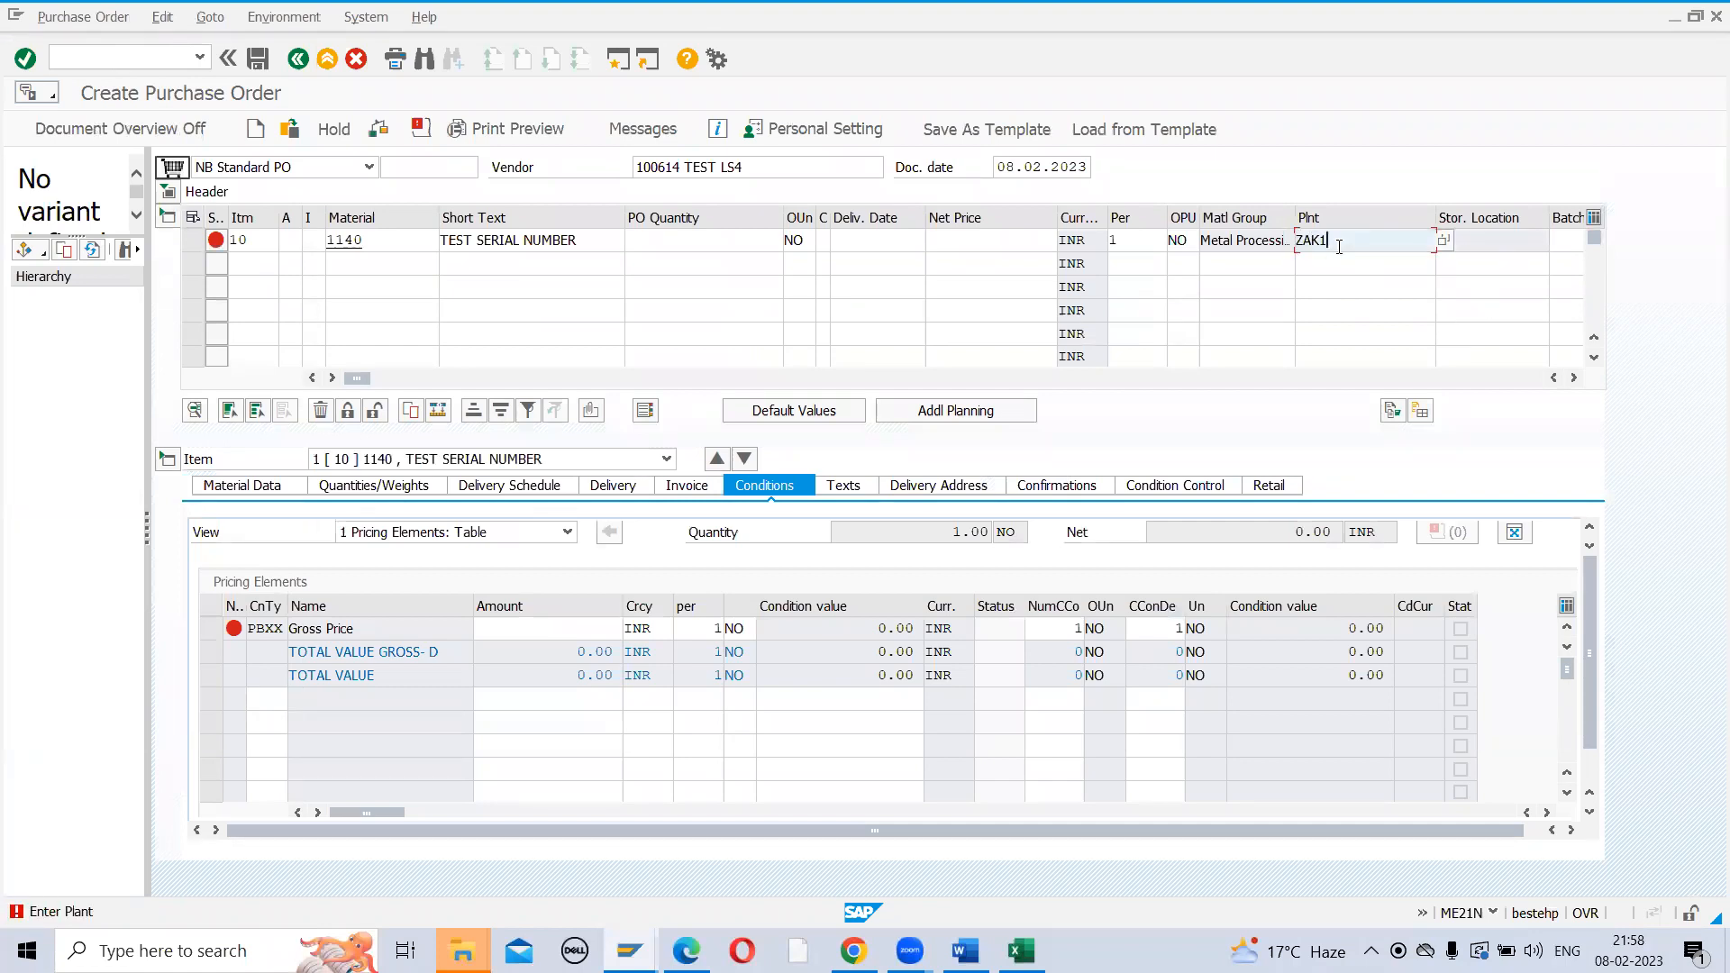
{"action": "left_click", "coordinate": [764, 241]}
{"action": "type", "text": "2"}
{"action": "key", "text": "Tab"}
{"action": "key", "text": "Tab"}
{"action": "key", "text": "Tab"}
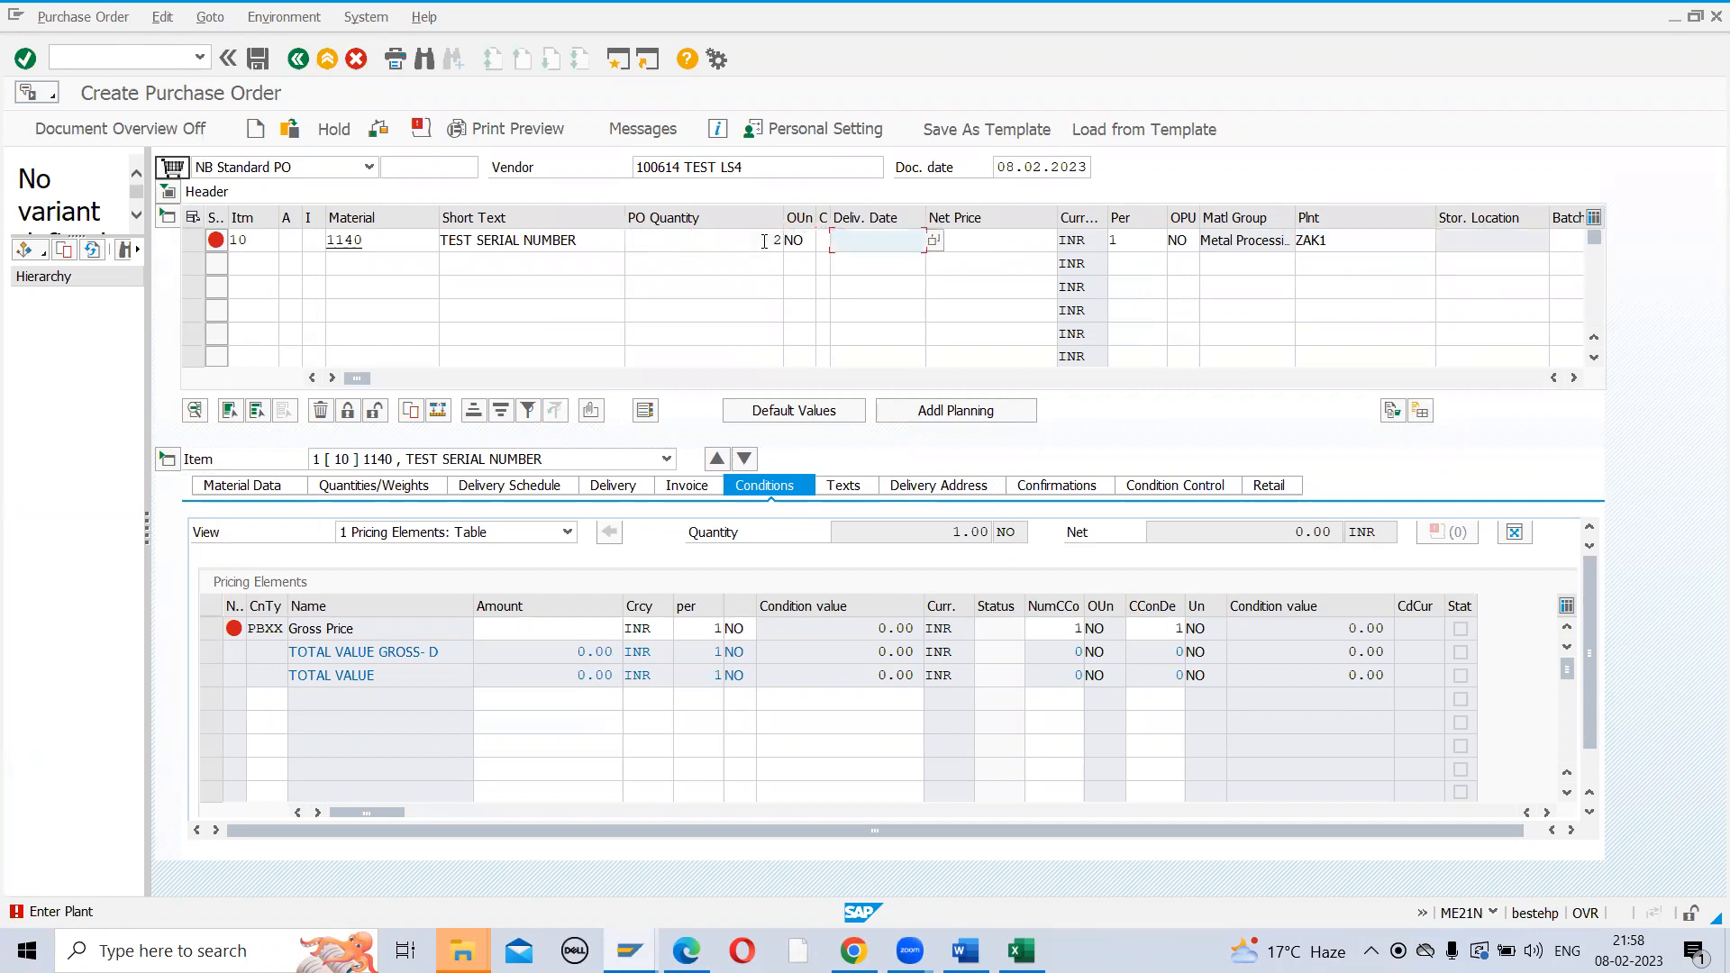
{"action": "type", "text": "200"}
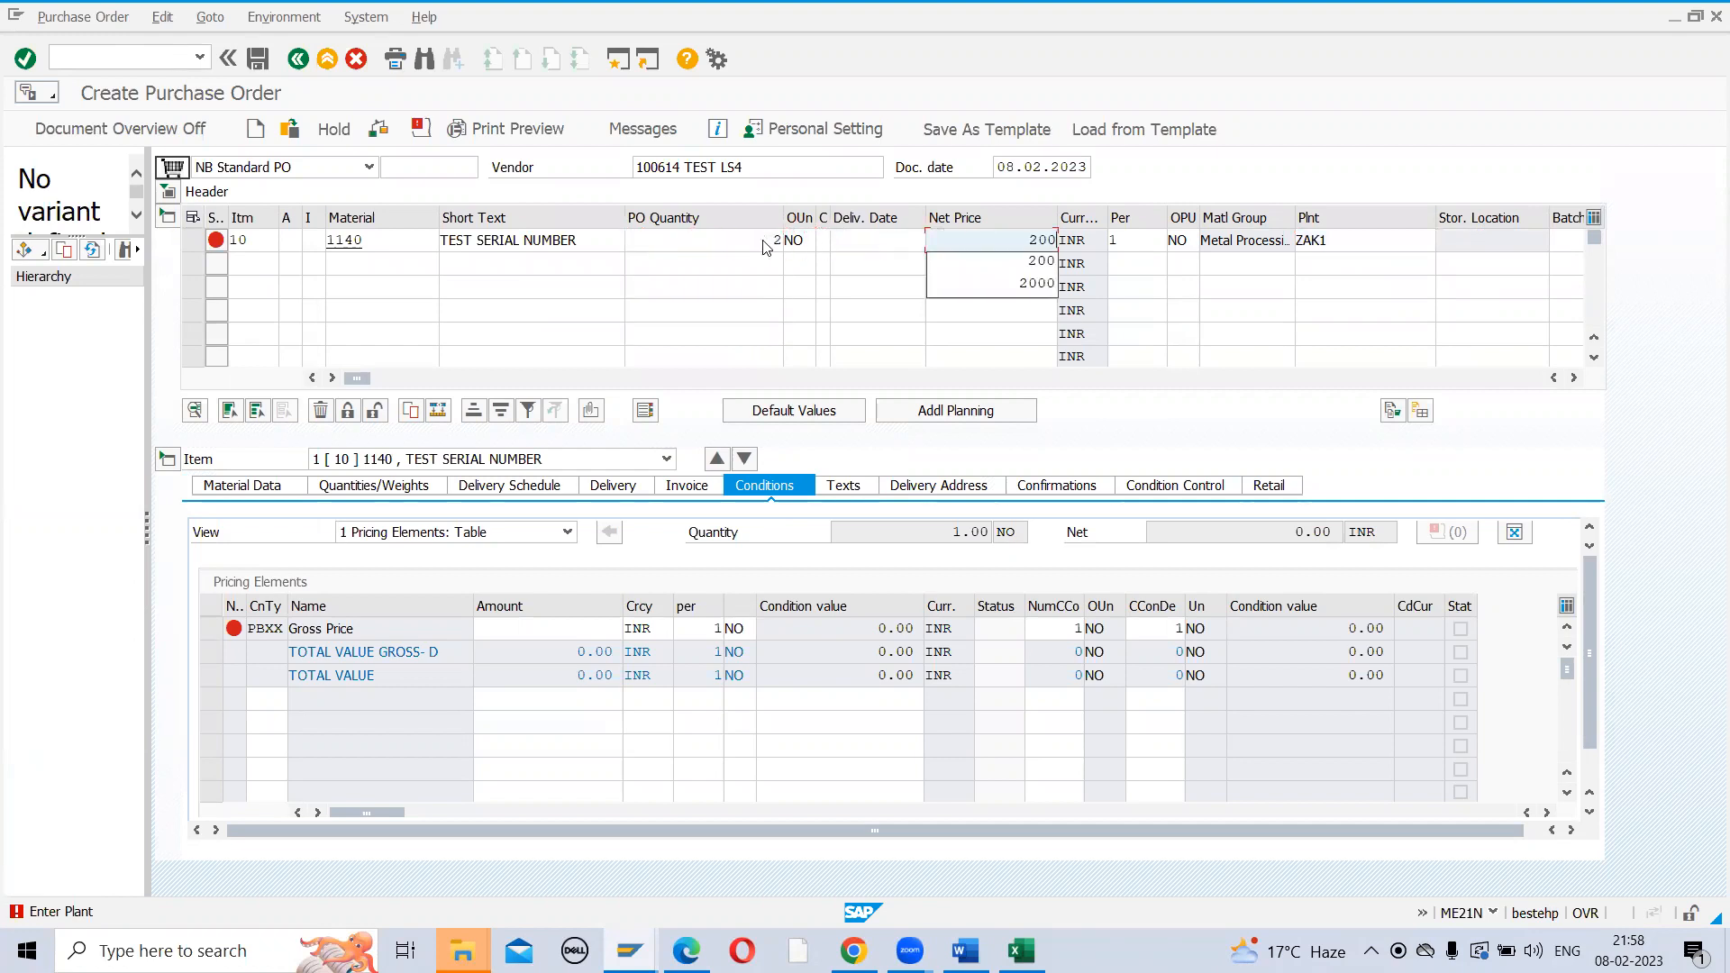
{"action": "key", "text": "Return"}
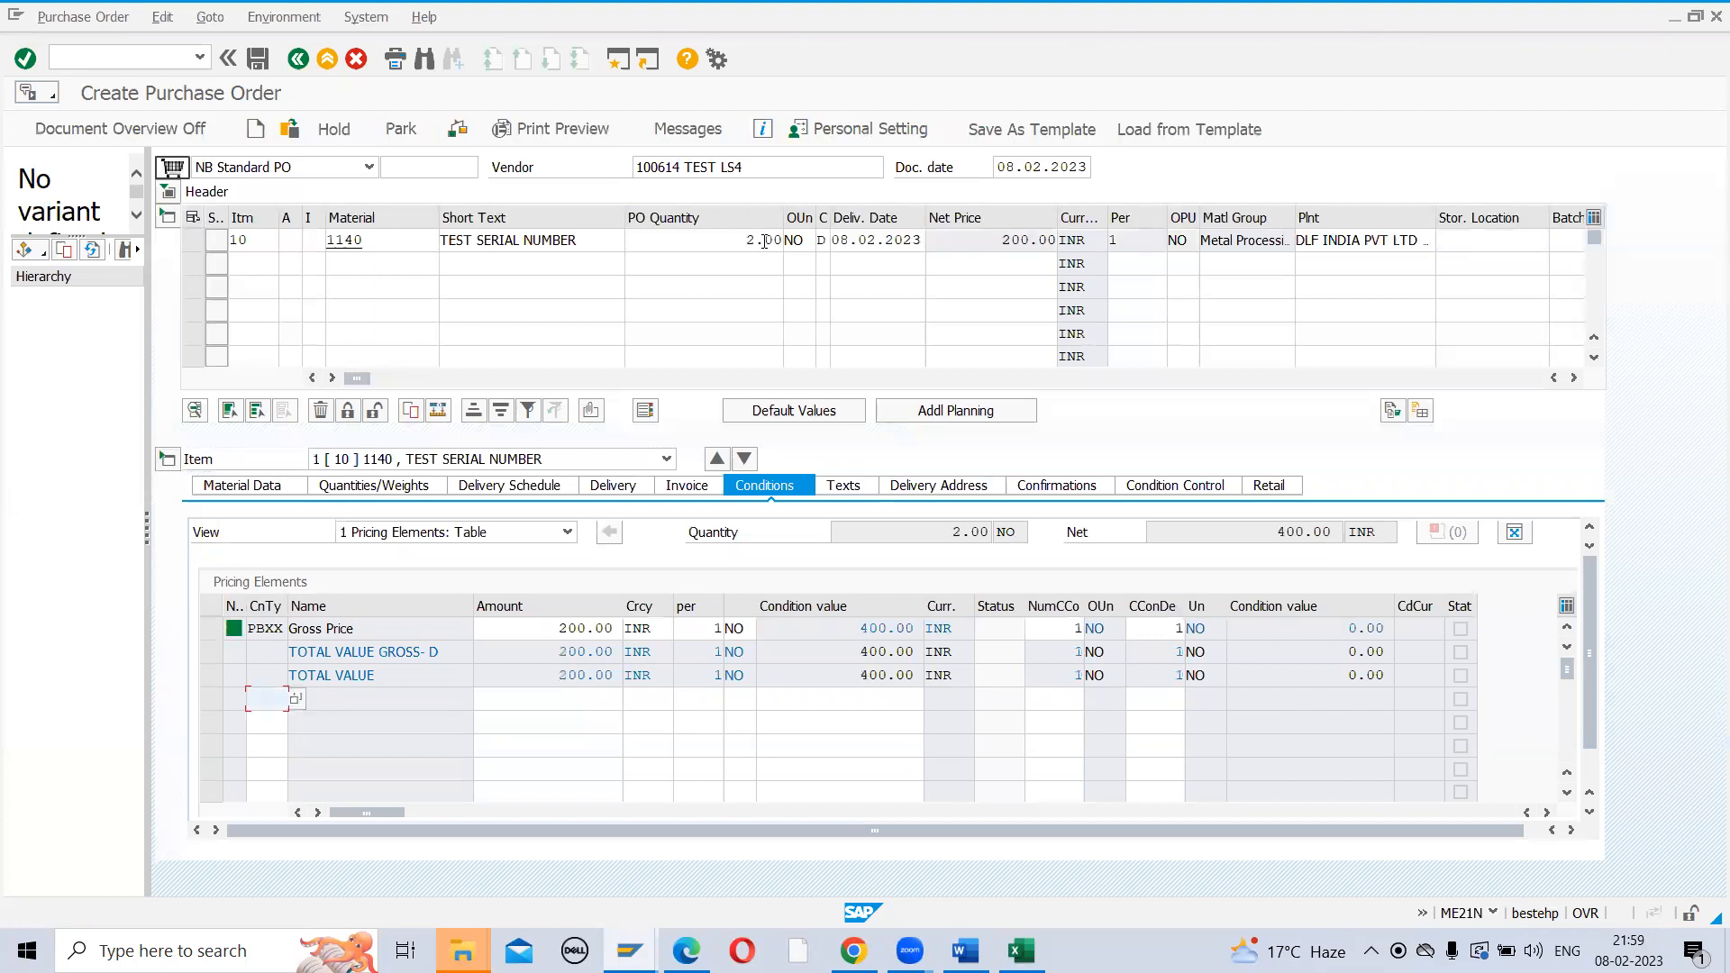
{"action": "left_click", "coordinate": [1531, 240]}
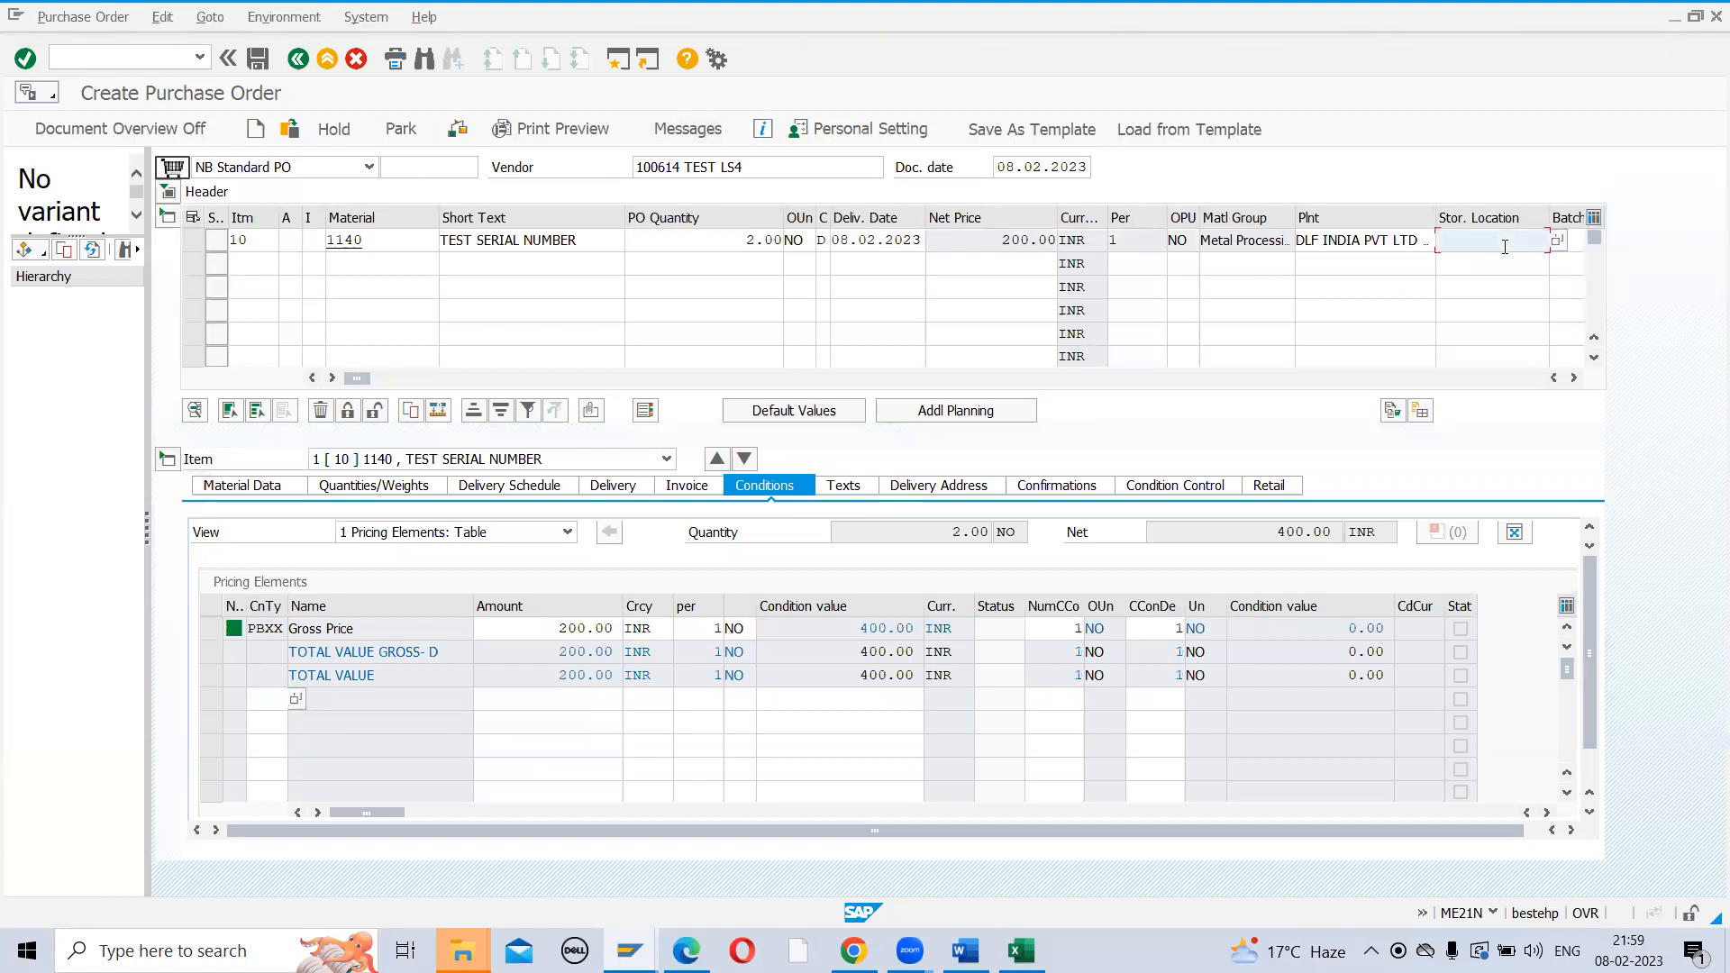
{"action": "type", "text": "SL01"}
{"action": "key", "text": "Return"}
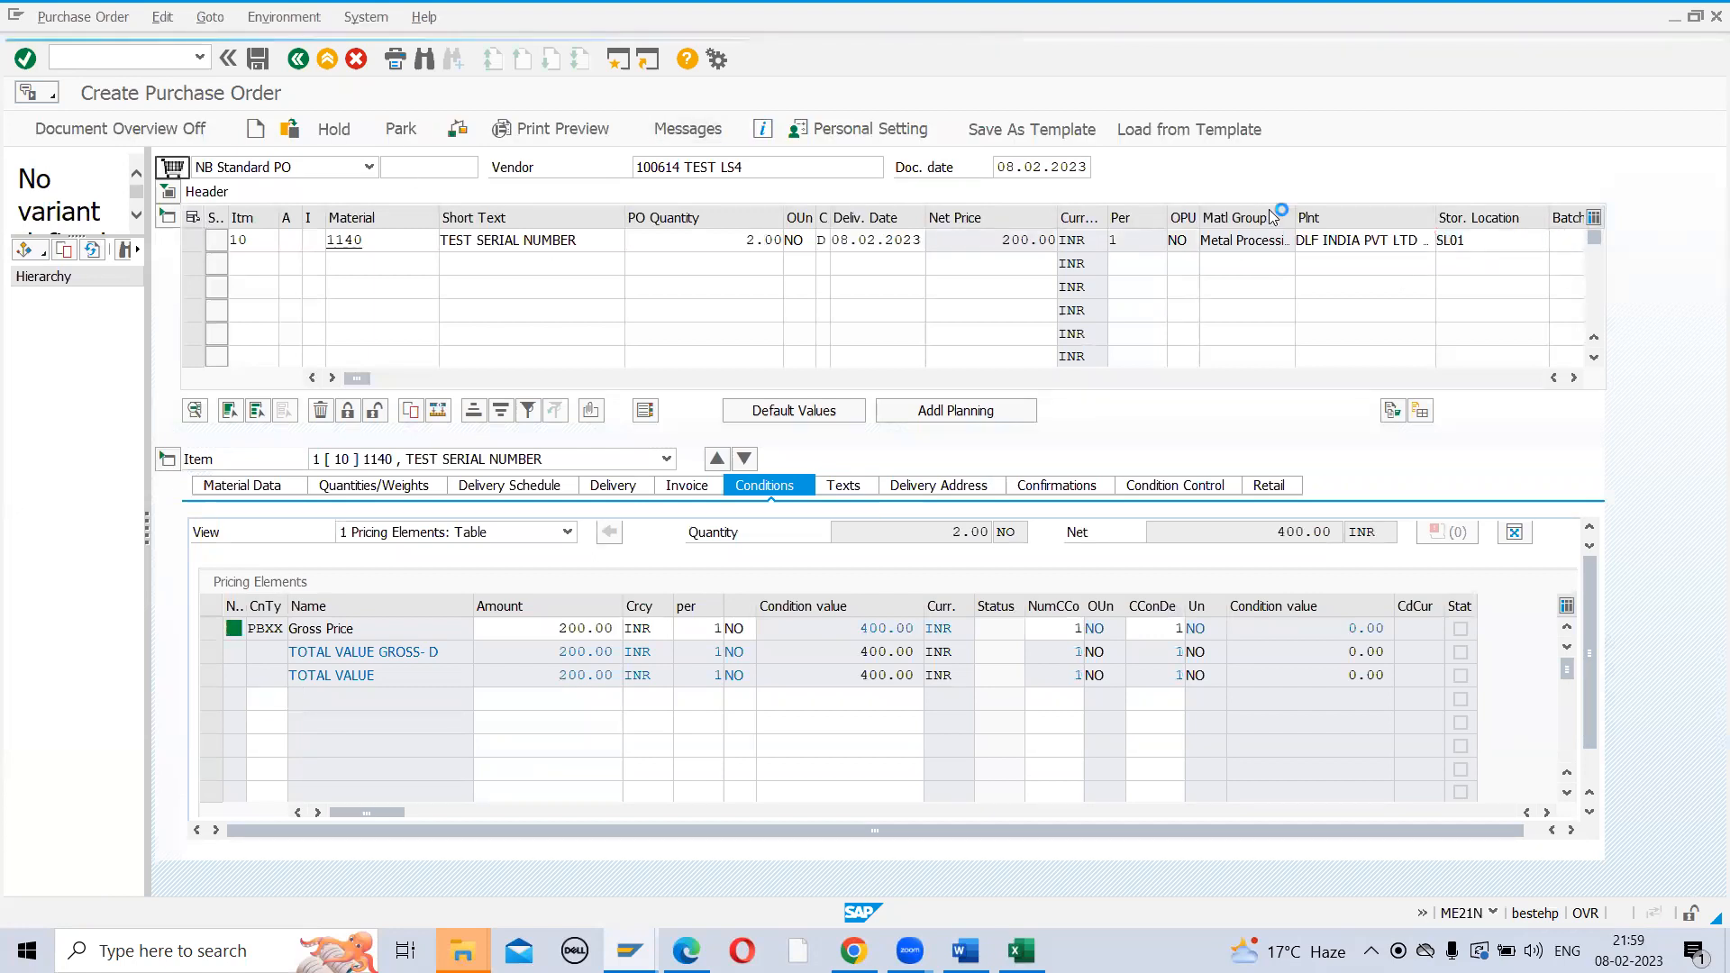
Check the PO, review item 10's pricing analysis (PBXX 400.00 INR), and clear the vendor
{"action": "left_click", "coordinate": [458, 131]}
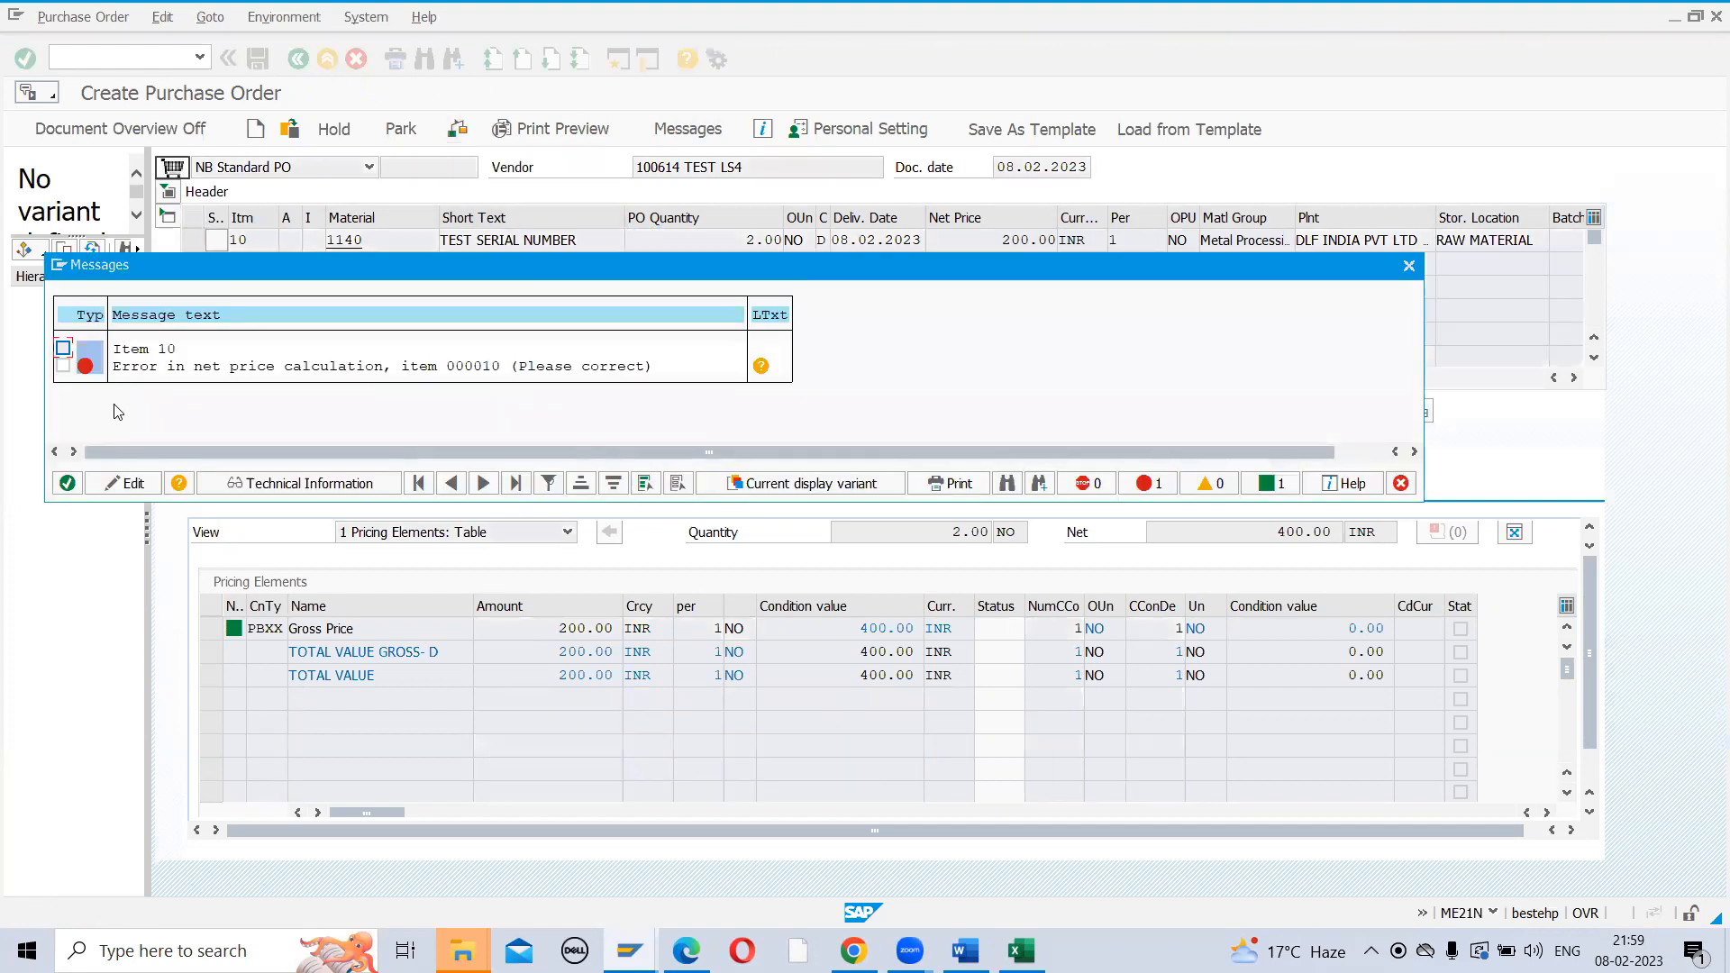
{"action": "left_click", "coordinate": [69, 484]}
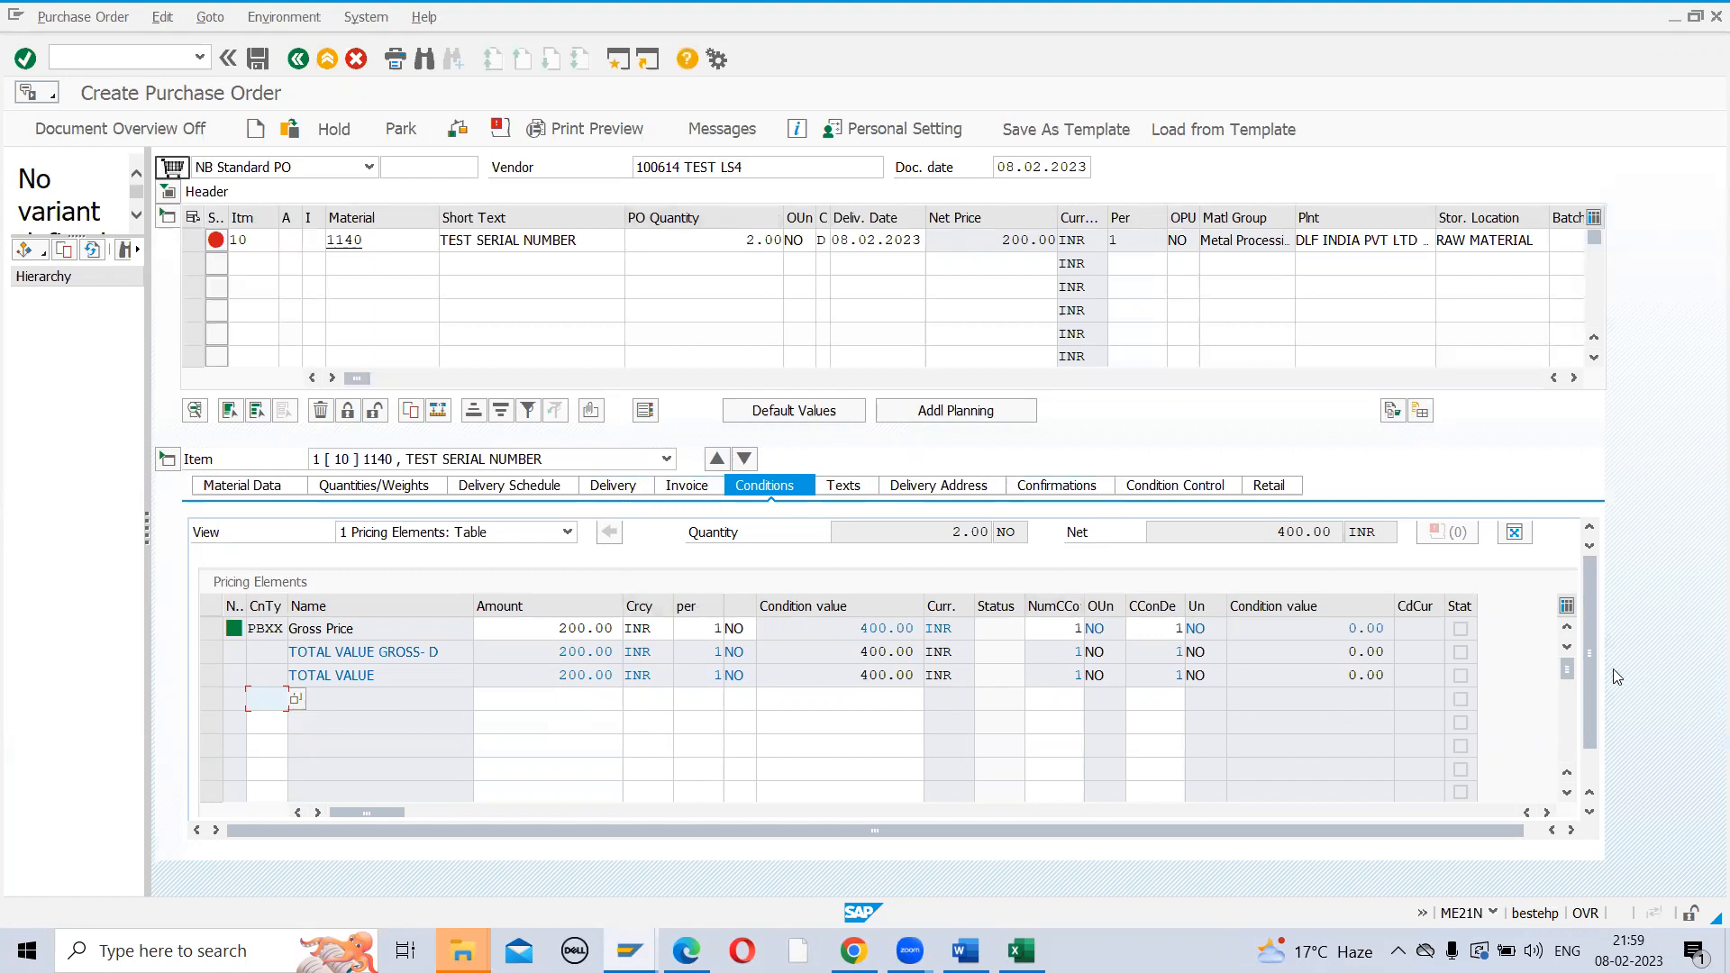
{"action": "scroll", "coordinate": [1595, 676], "scroll_direction": "down", "scroll_amount": 1}
{"action": "left_click", "coordinate": [551, 801]}
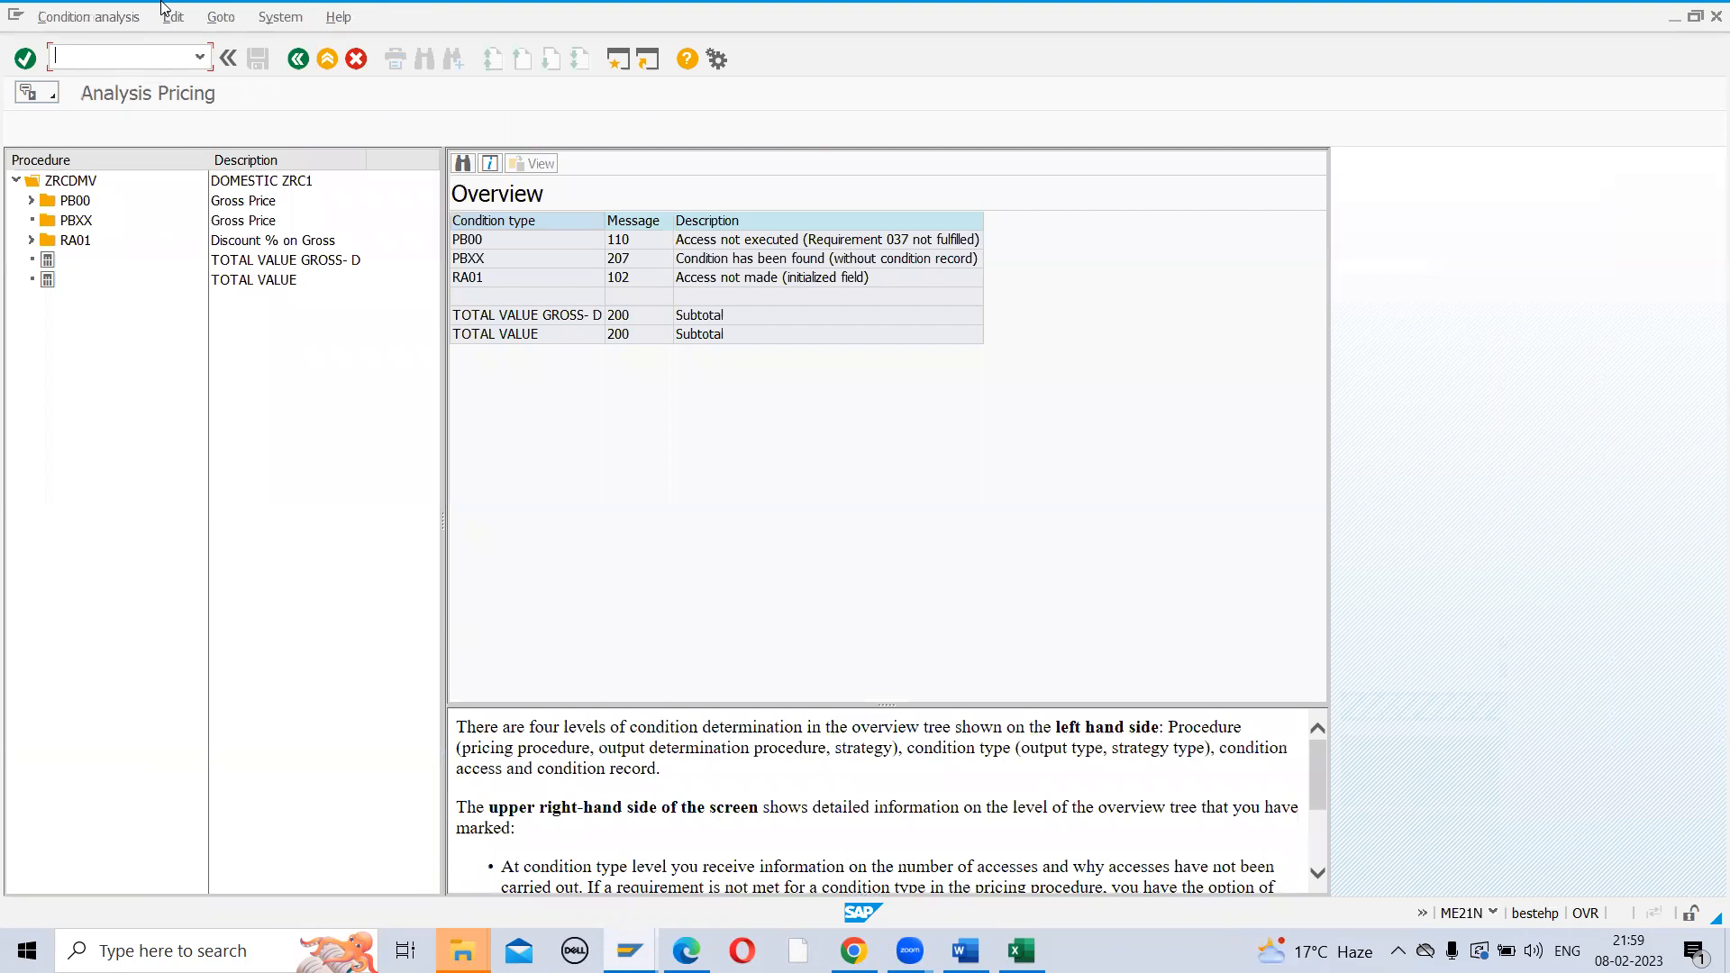
{"action": "left_click", "coordinate": [297, 60]}
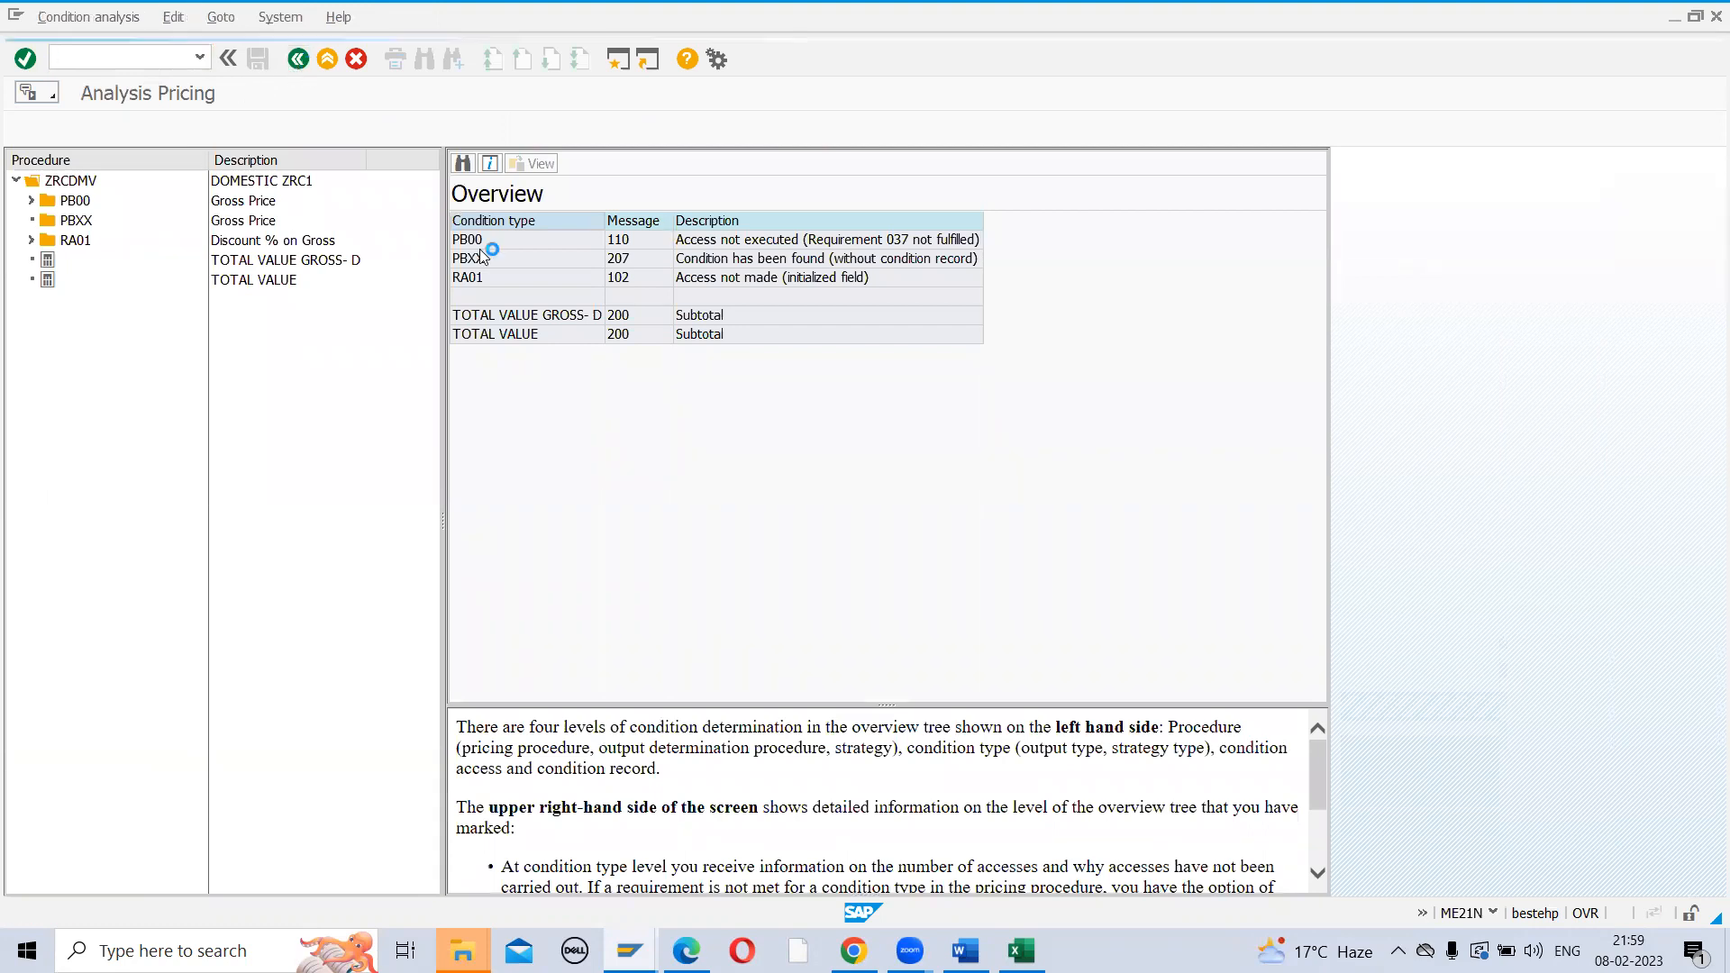
{"action": "left_click_drag", "start_coordinate": [739, 171], "coordinate": [488, 187]}
{"action": "key", "text": "BackSpace"}
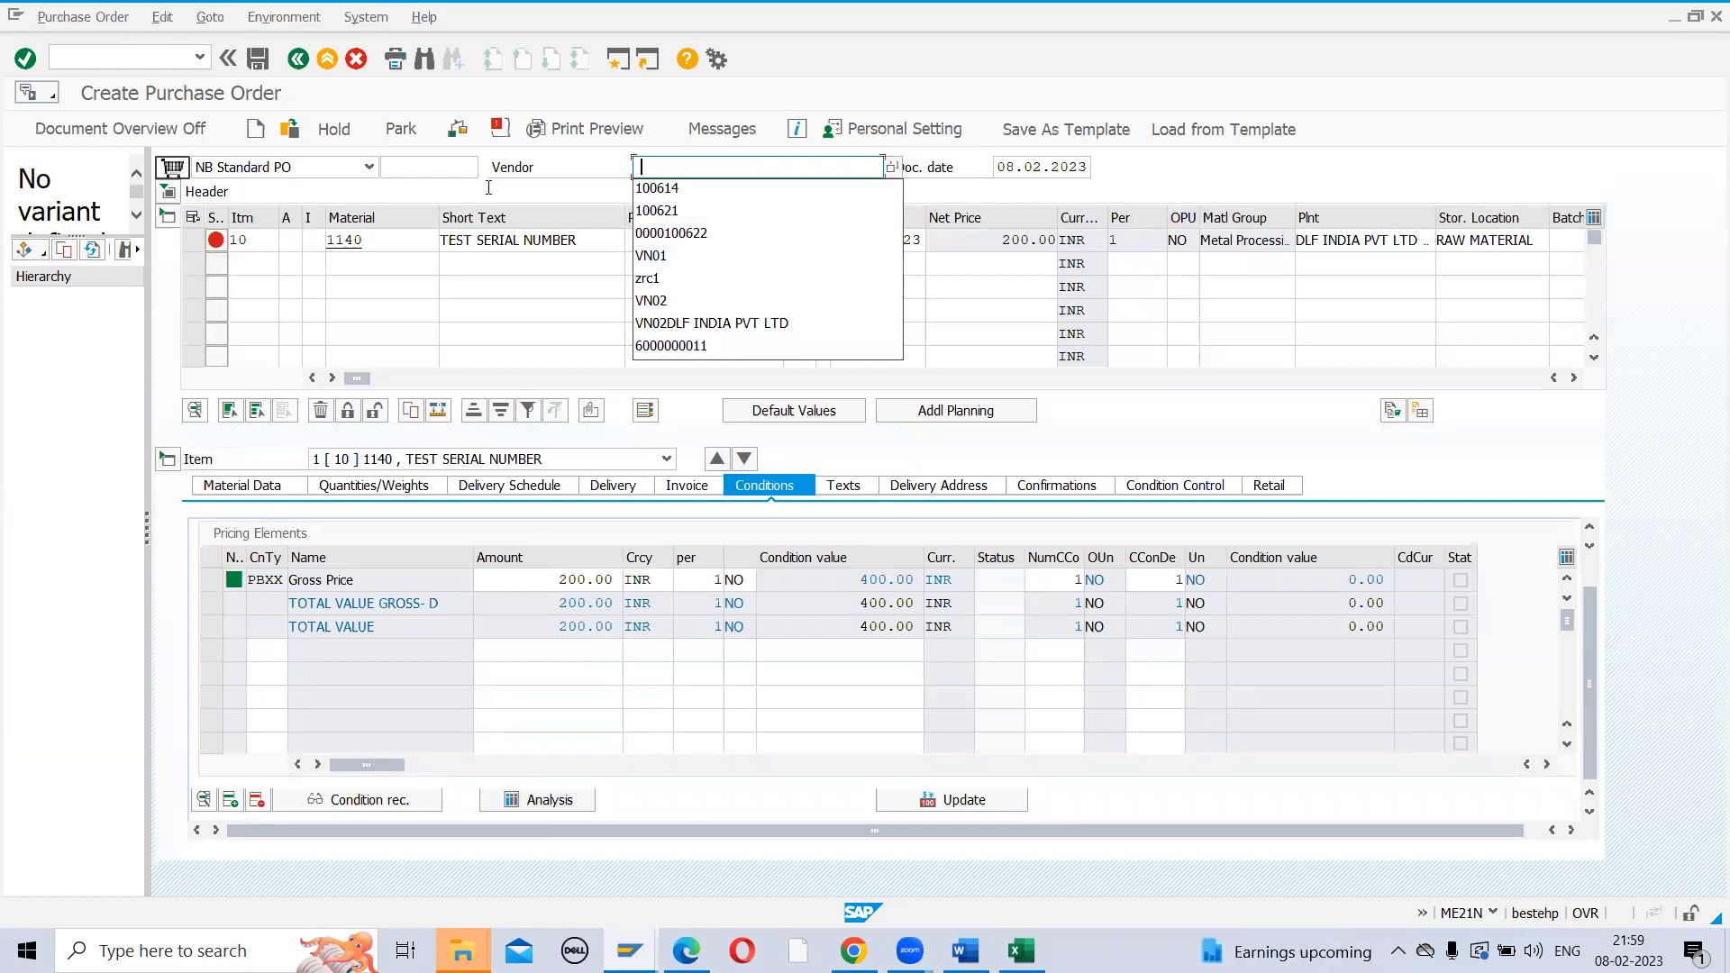
Choose a different vendor and add condition PBZZ with amount 200
{"action": "left_click", "coordinate": [685, 213]}
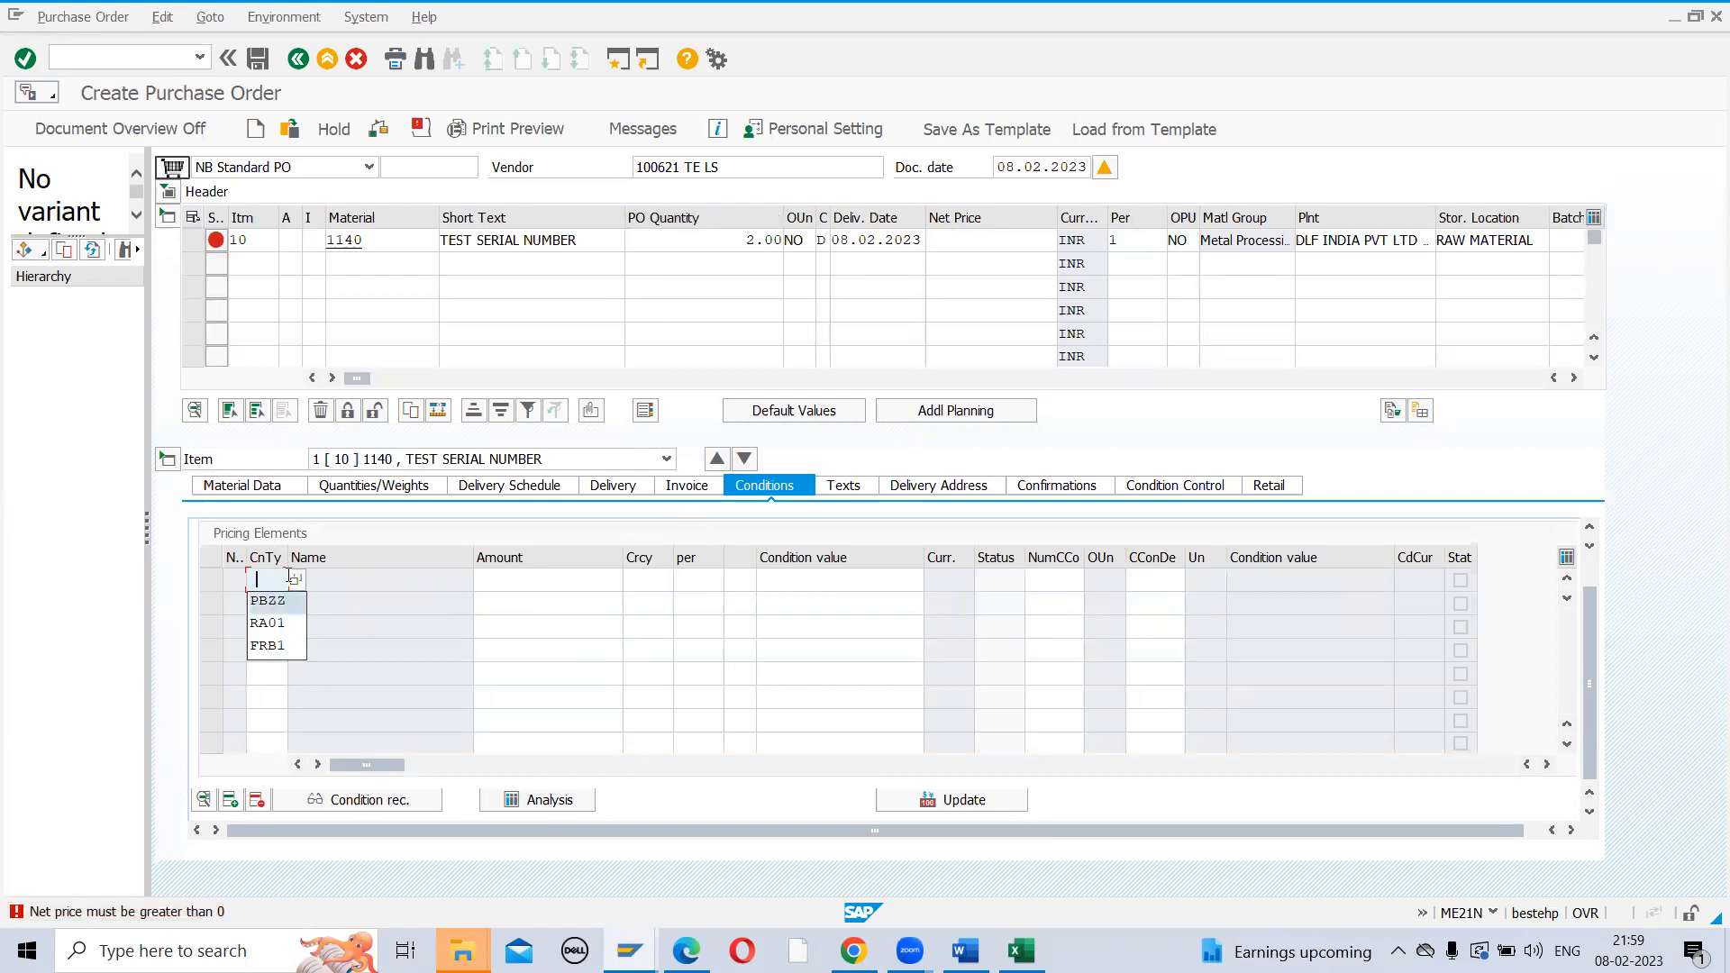
{"action": "left_click", "coordinate": [270, 601]}
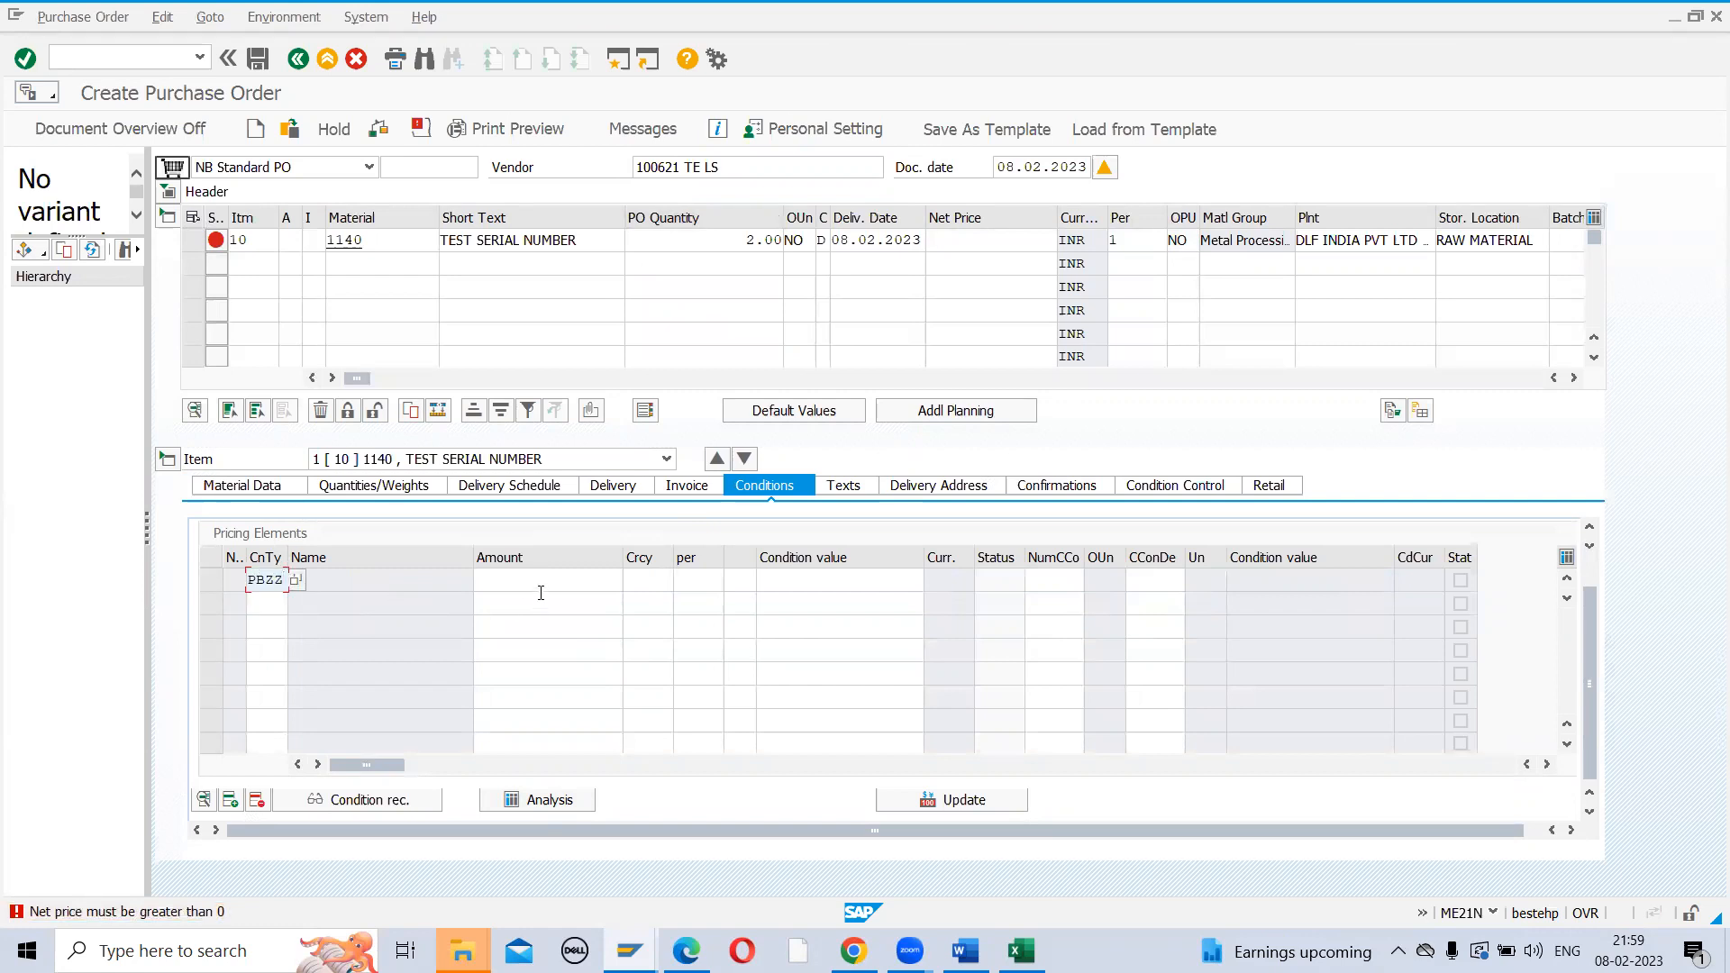
{"action": "left_click", "coordinate": [540, 592]}
{"action": "type", "text": "200"}
{"action": "key", "text": "Return"}
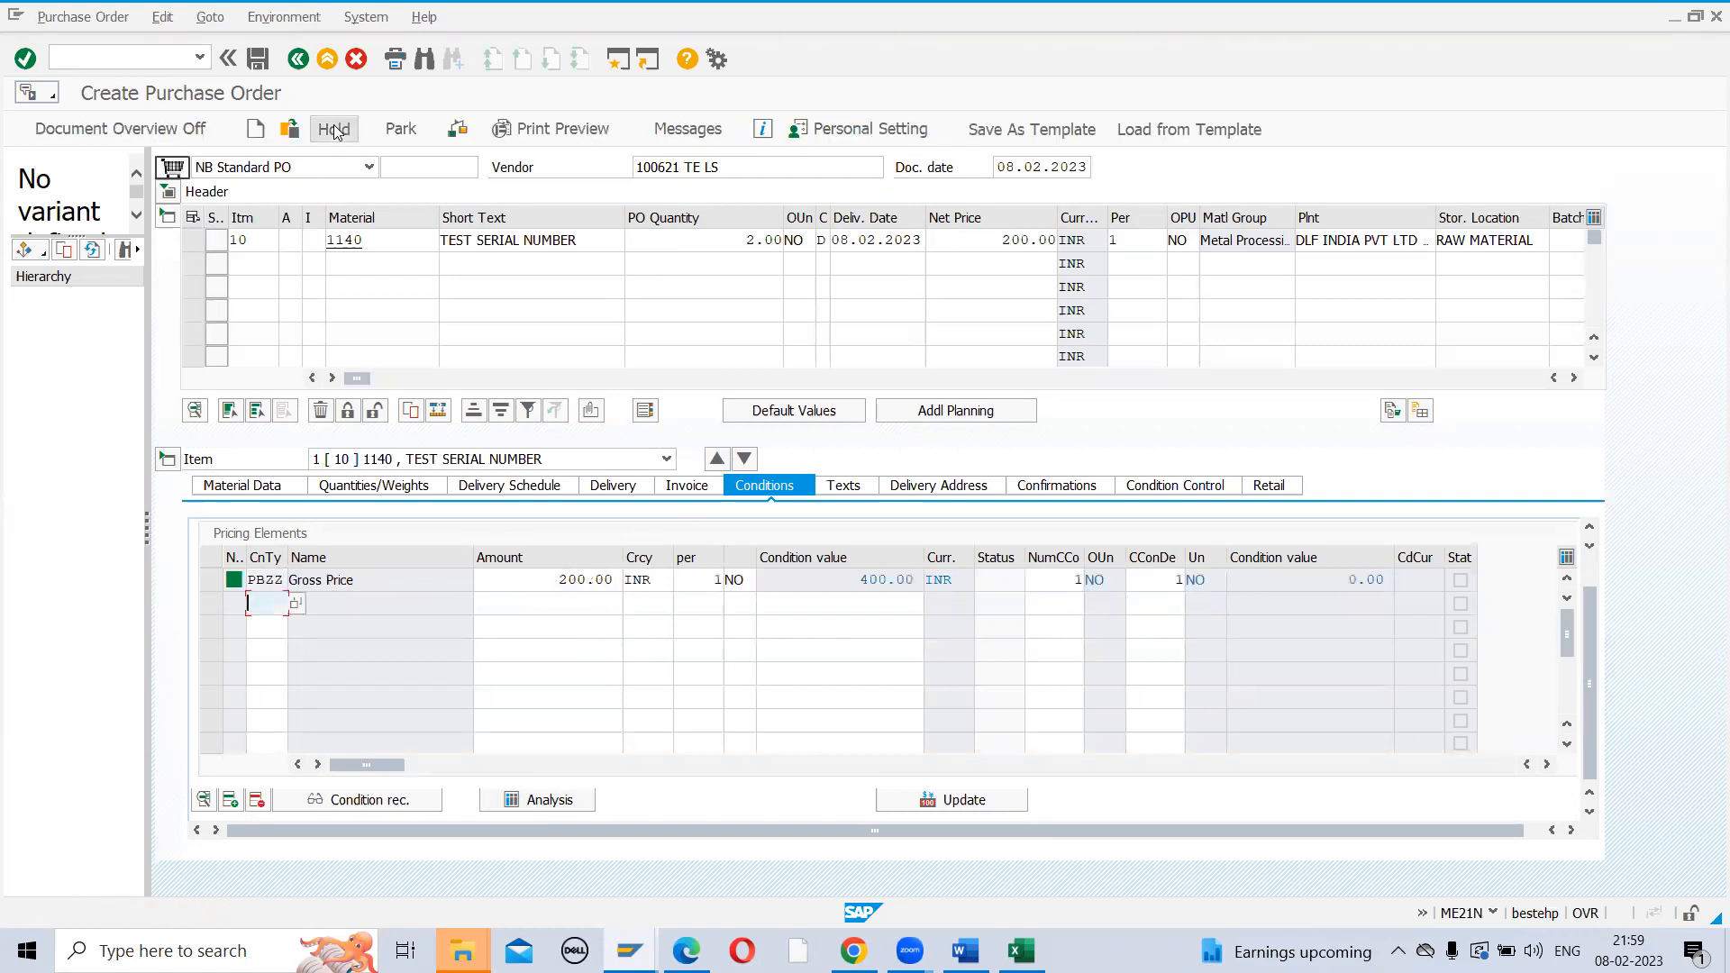
Check and save the purchase order, copying the new PO number
{"action": "left_click", "coordinate": [460, 128]}
{"action": "left_click", "coordinate": [260, 59]}
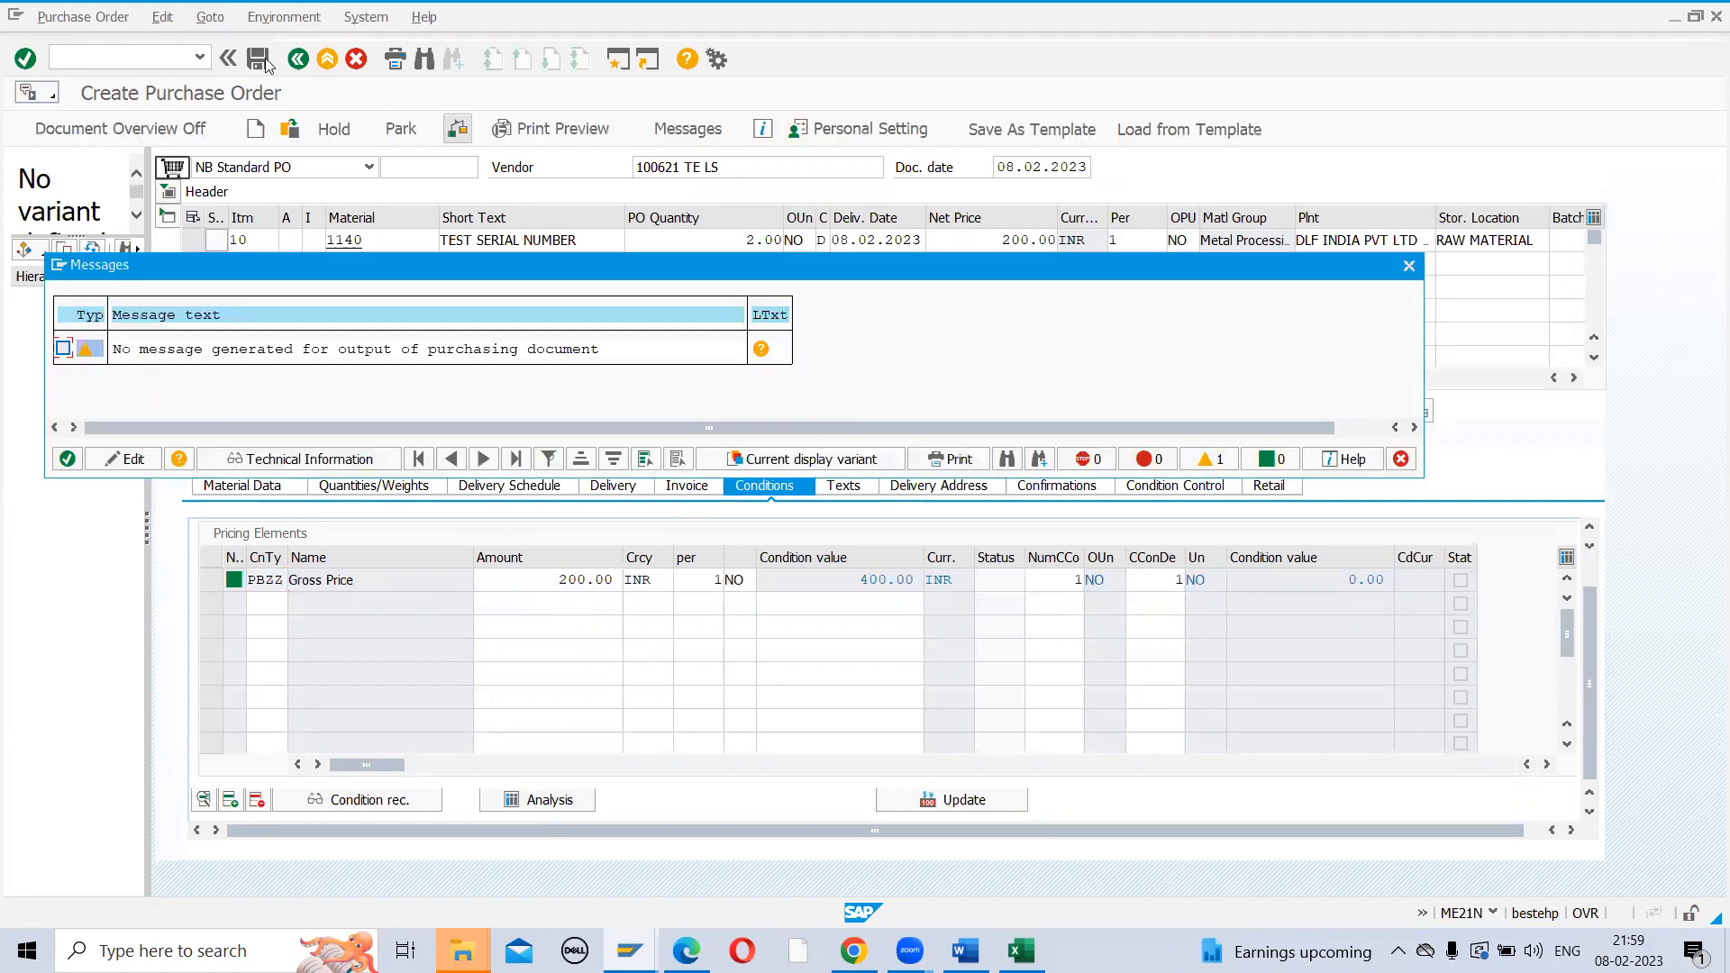
{"action": "left_click", "coordinate": [67, 460]}
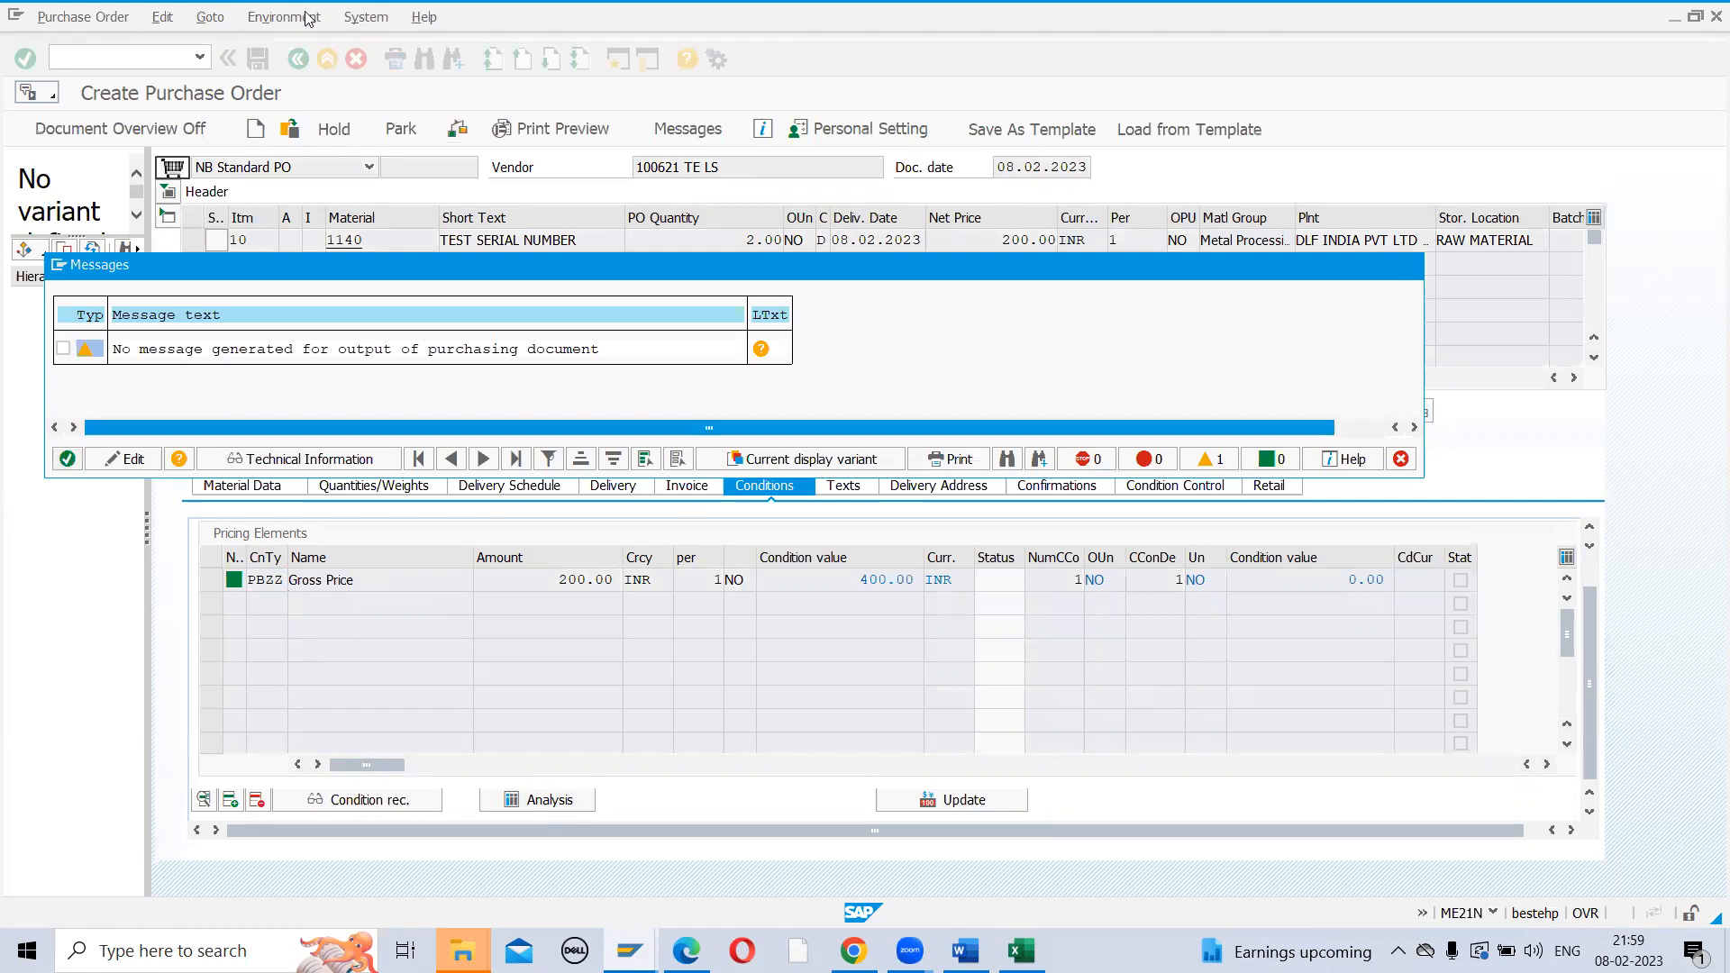
{"action": "left_click", "coordinate": [260, 61]}
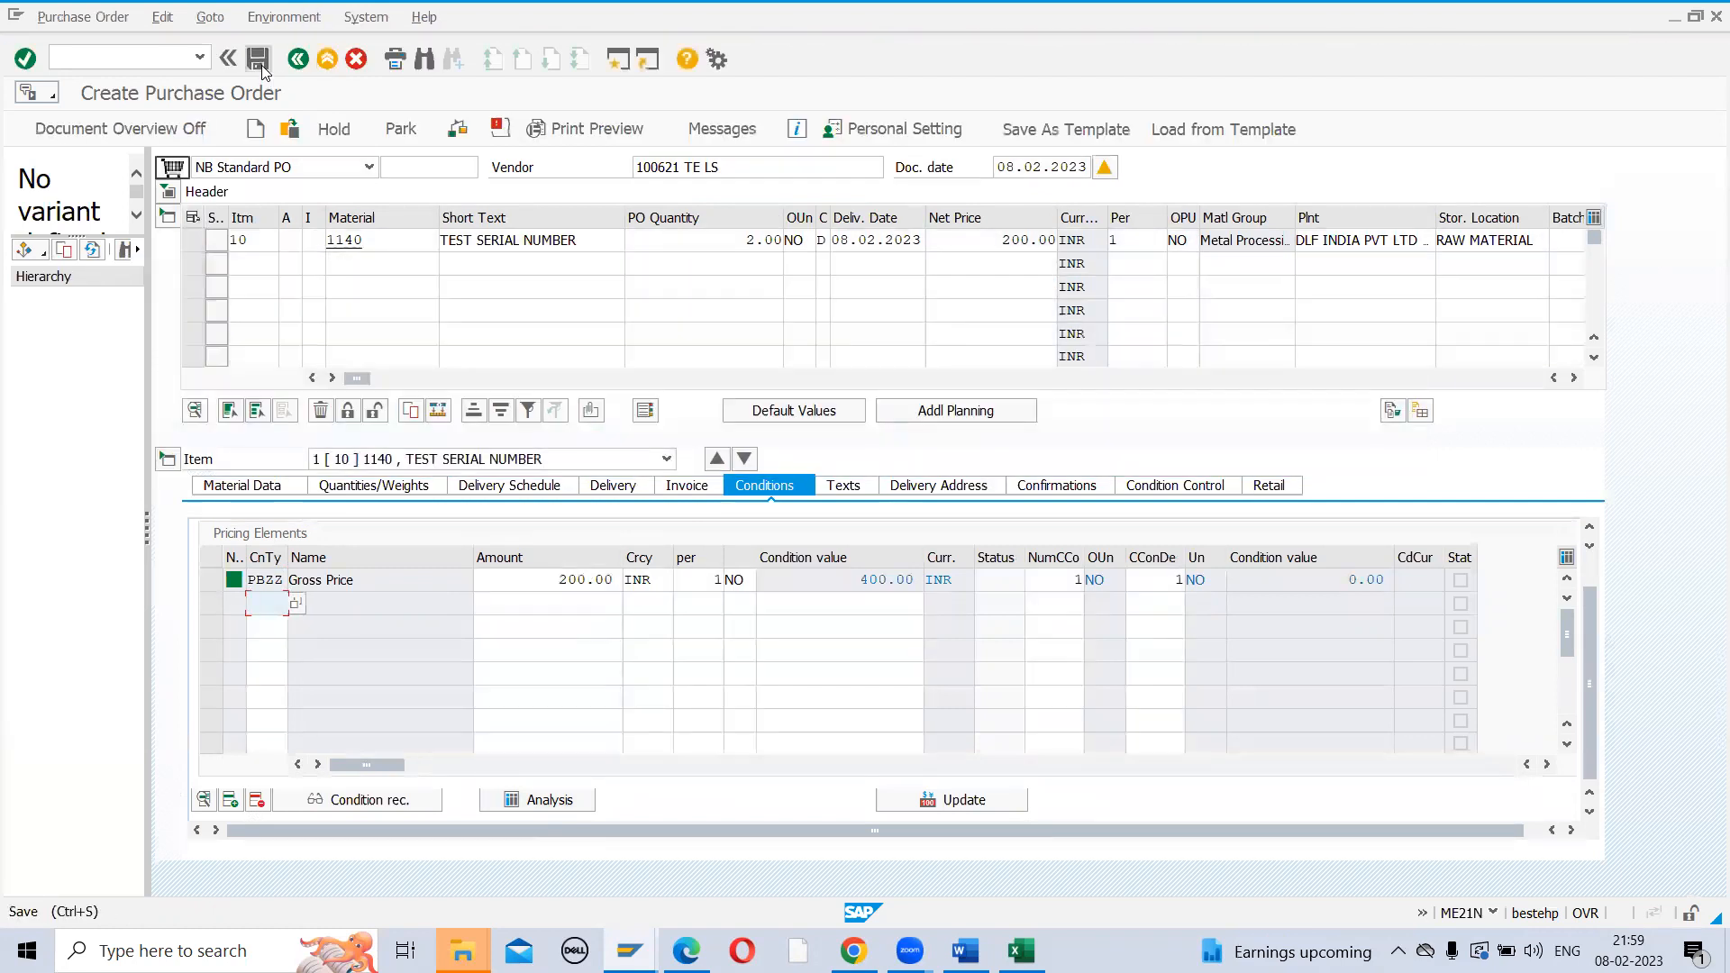
{"action": "left_click", "coordinate": [331, 422]}
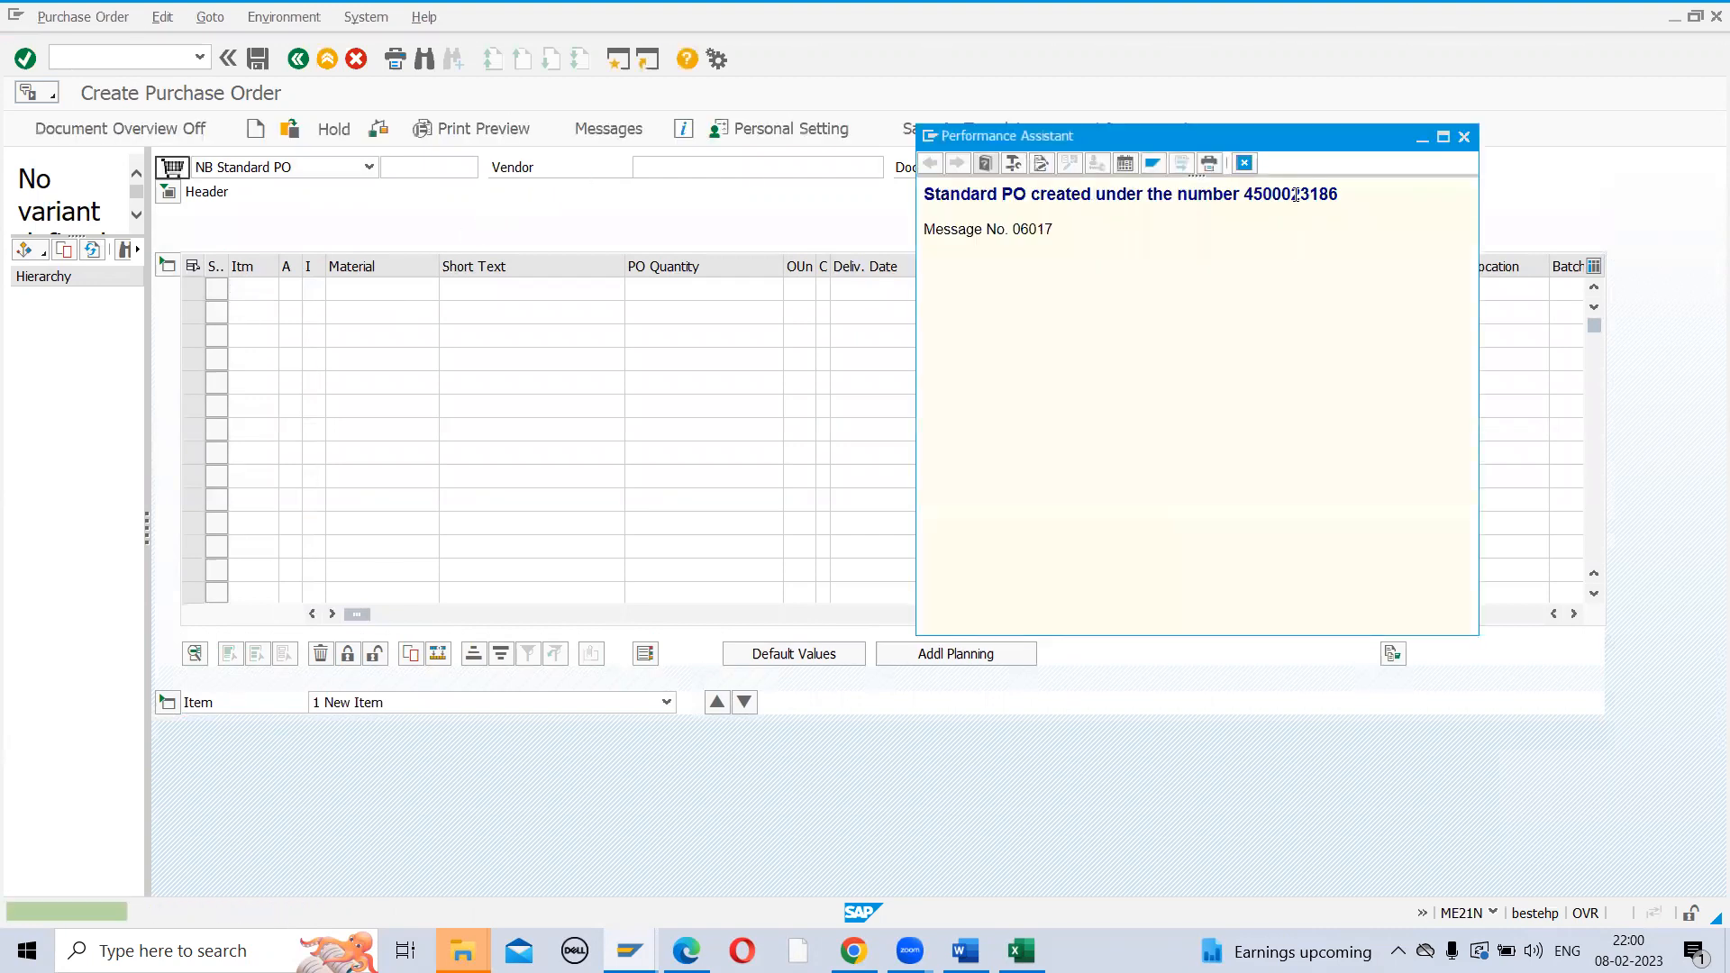
{"action": "double_click", "coordinate": [1295, 196]}
{"action": "key", "text": "ctrl+c"}
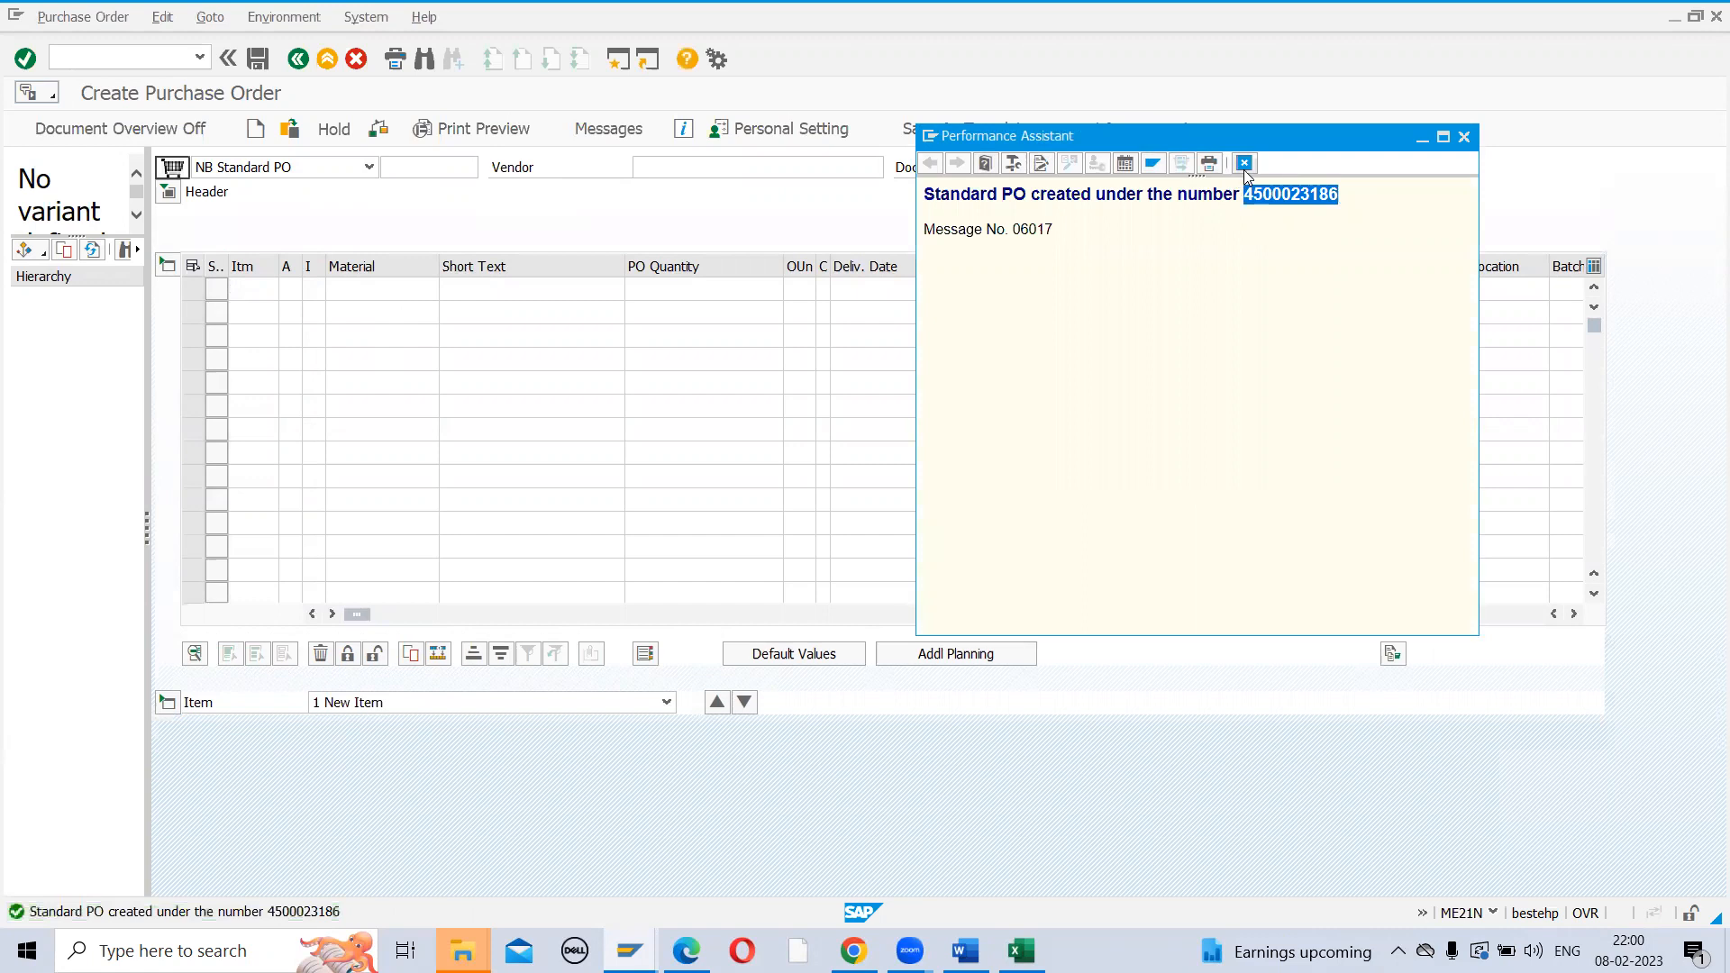
{"action": "left_click", "coordinate": [99, 60]}
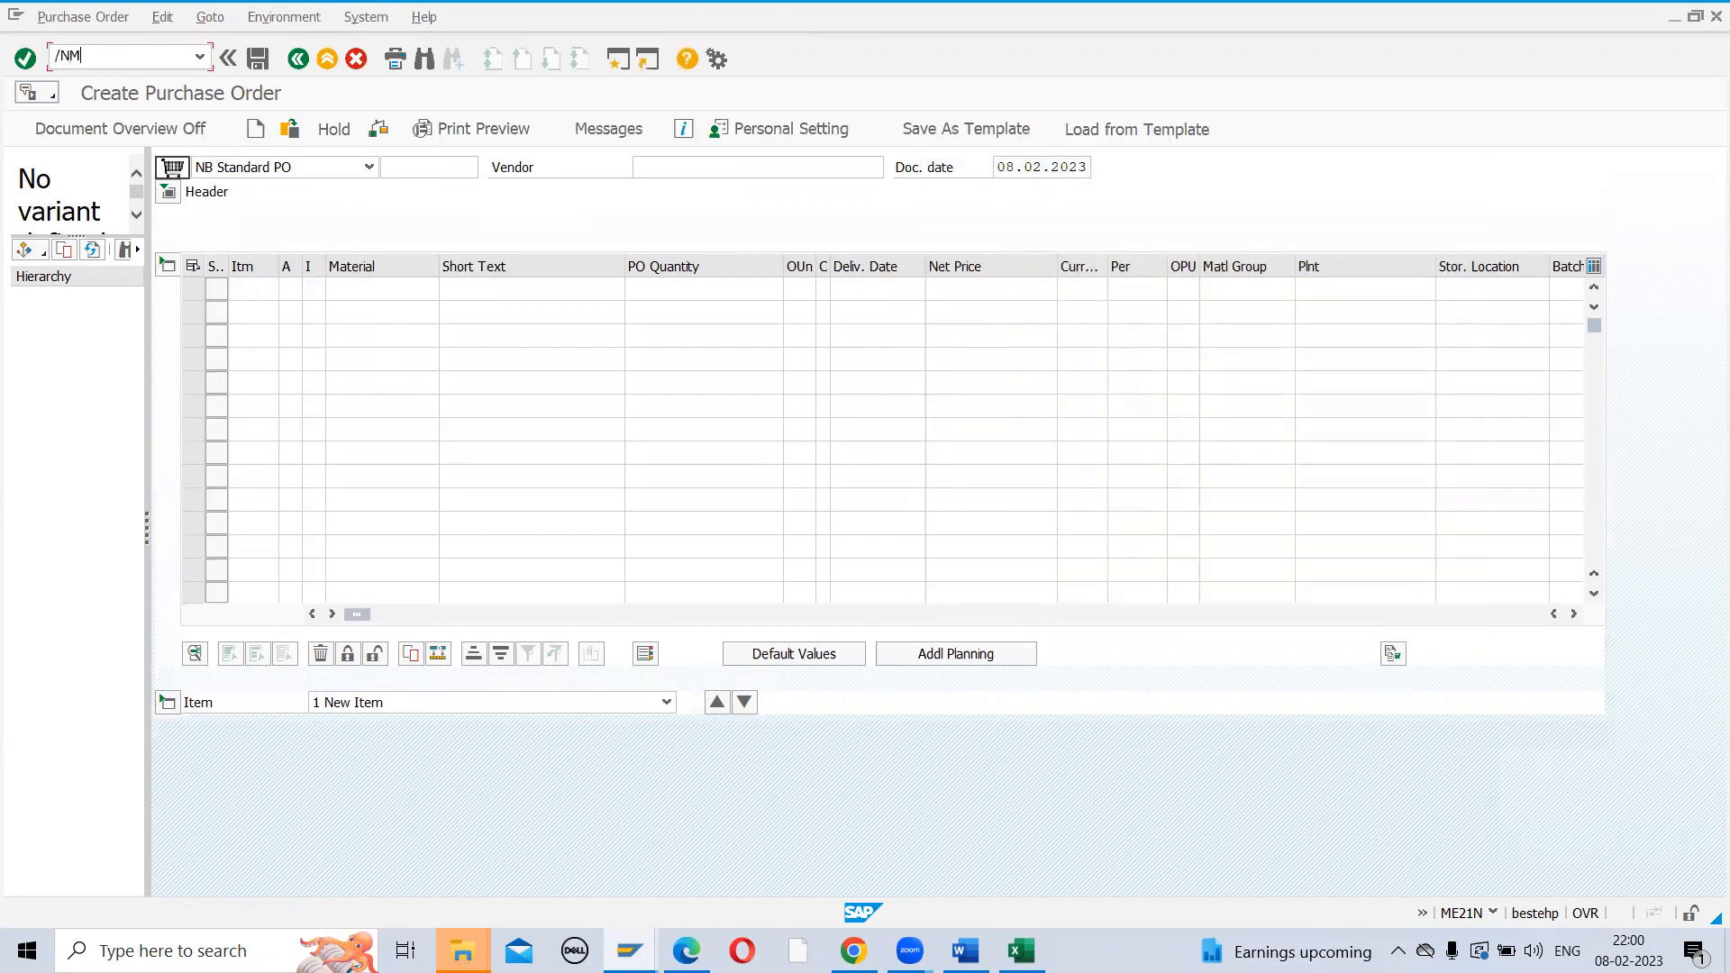
Load the new PO into MIGO by pasting its number, mark Item OK, and show serial numbers
{"action": "key", "text": "Return"}
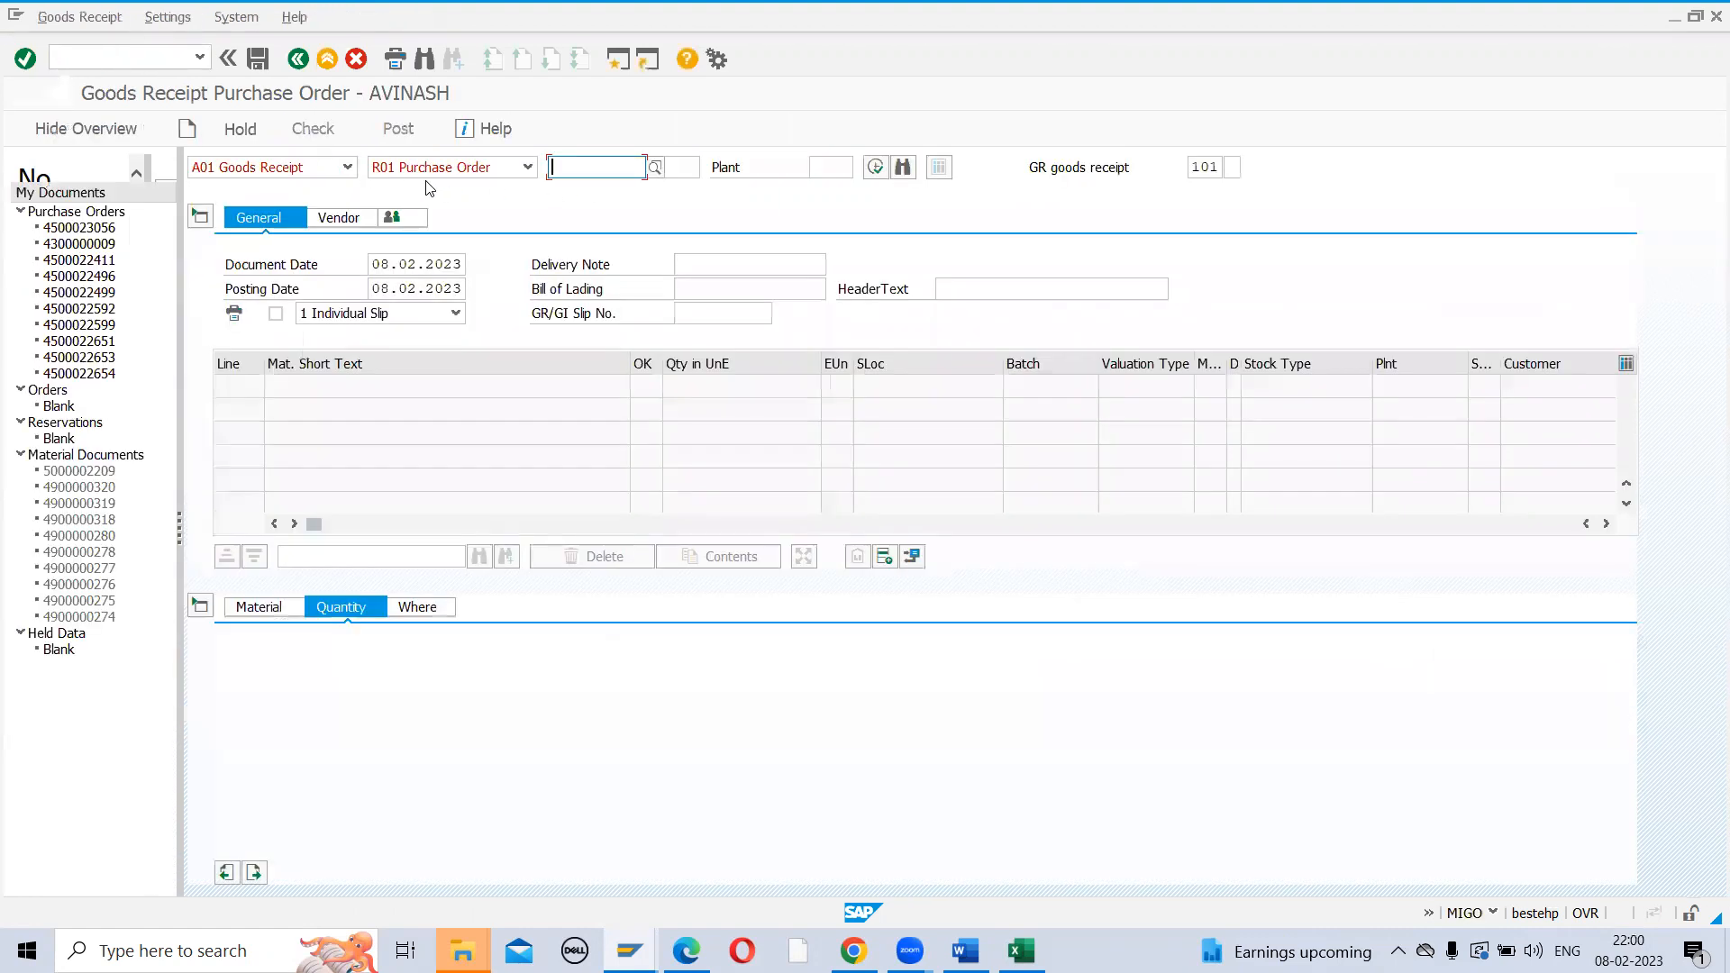
{"action": "key", "text": "ctrl+v"}
{"action": "key", "text": "Return"}
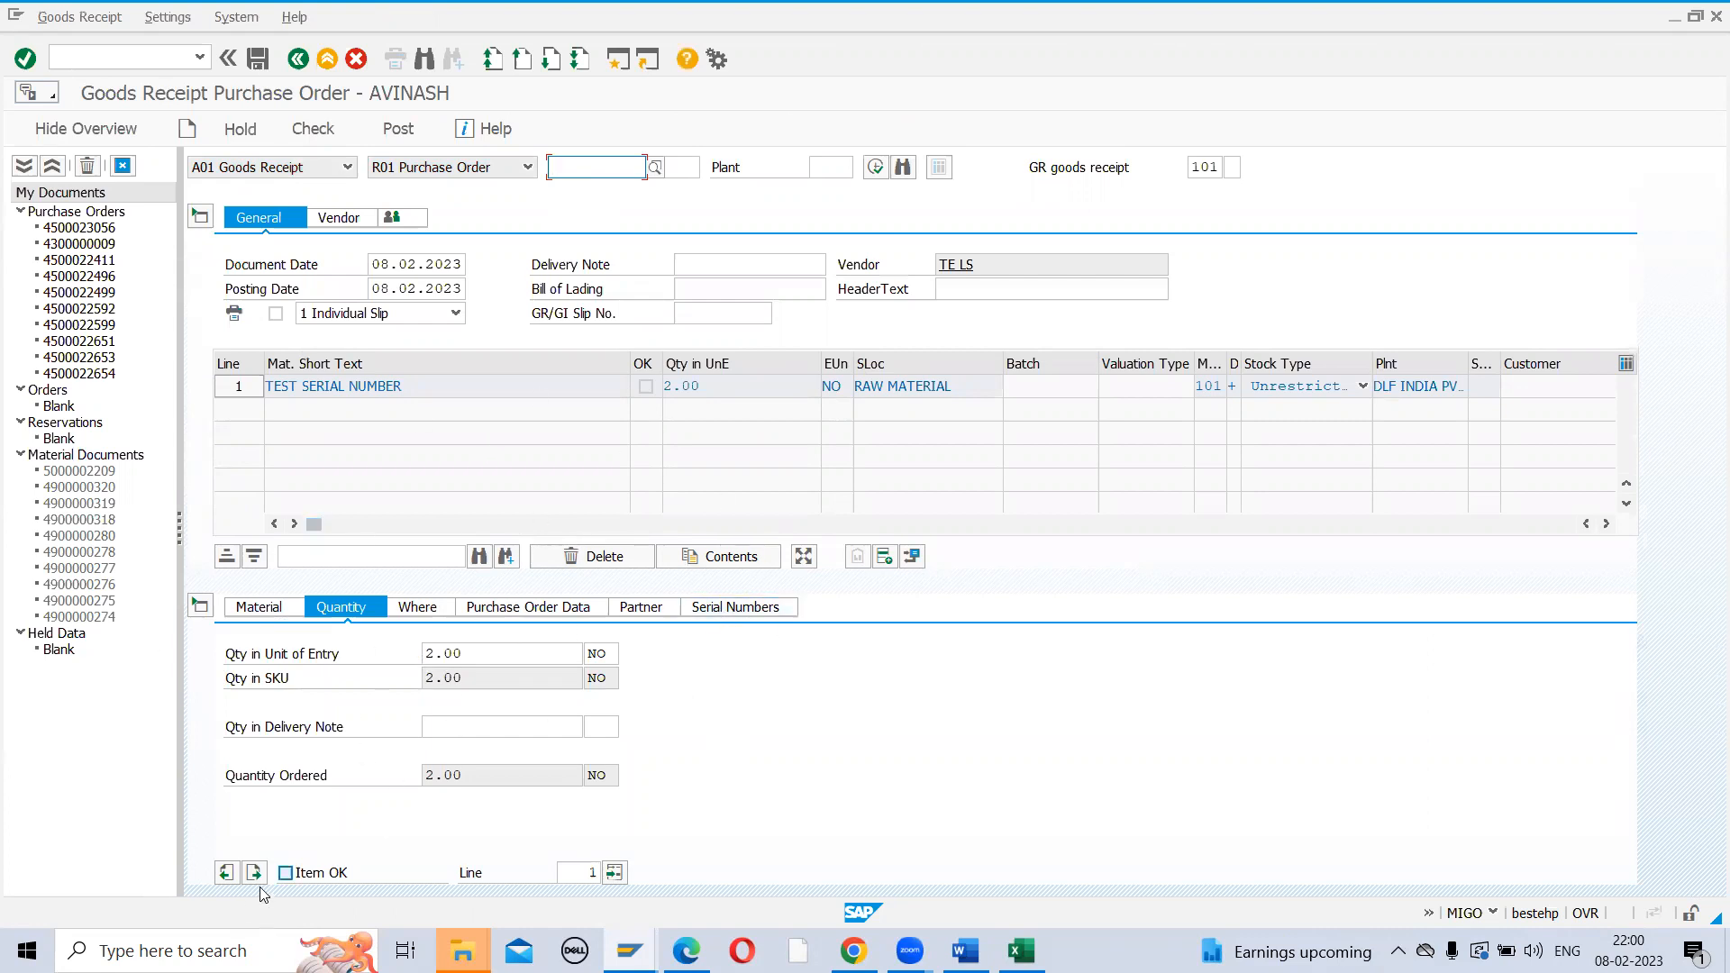
{"action": "left_click", "coordinate": [285, 873]}
{"action": "left_click", "coordinate": [766, 611]}
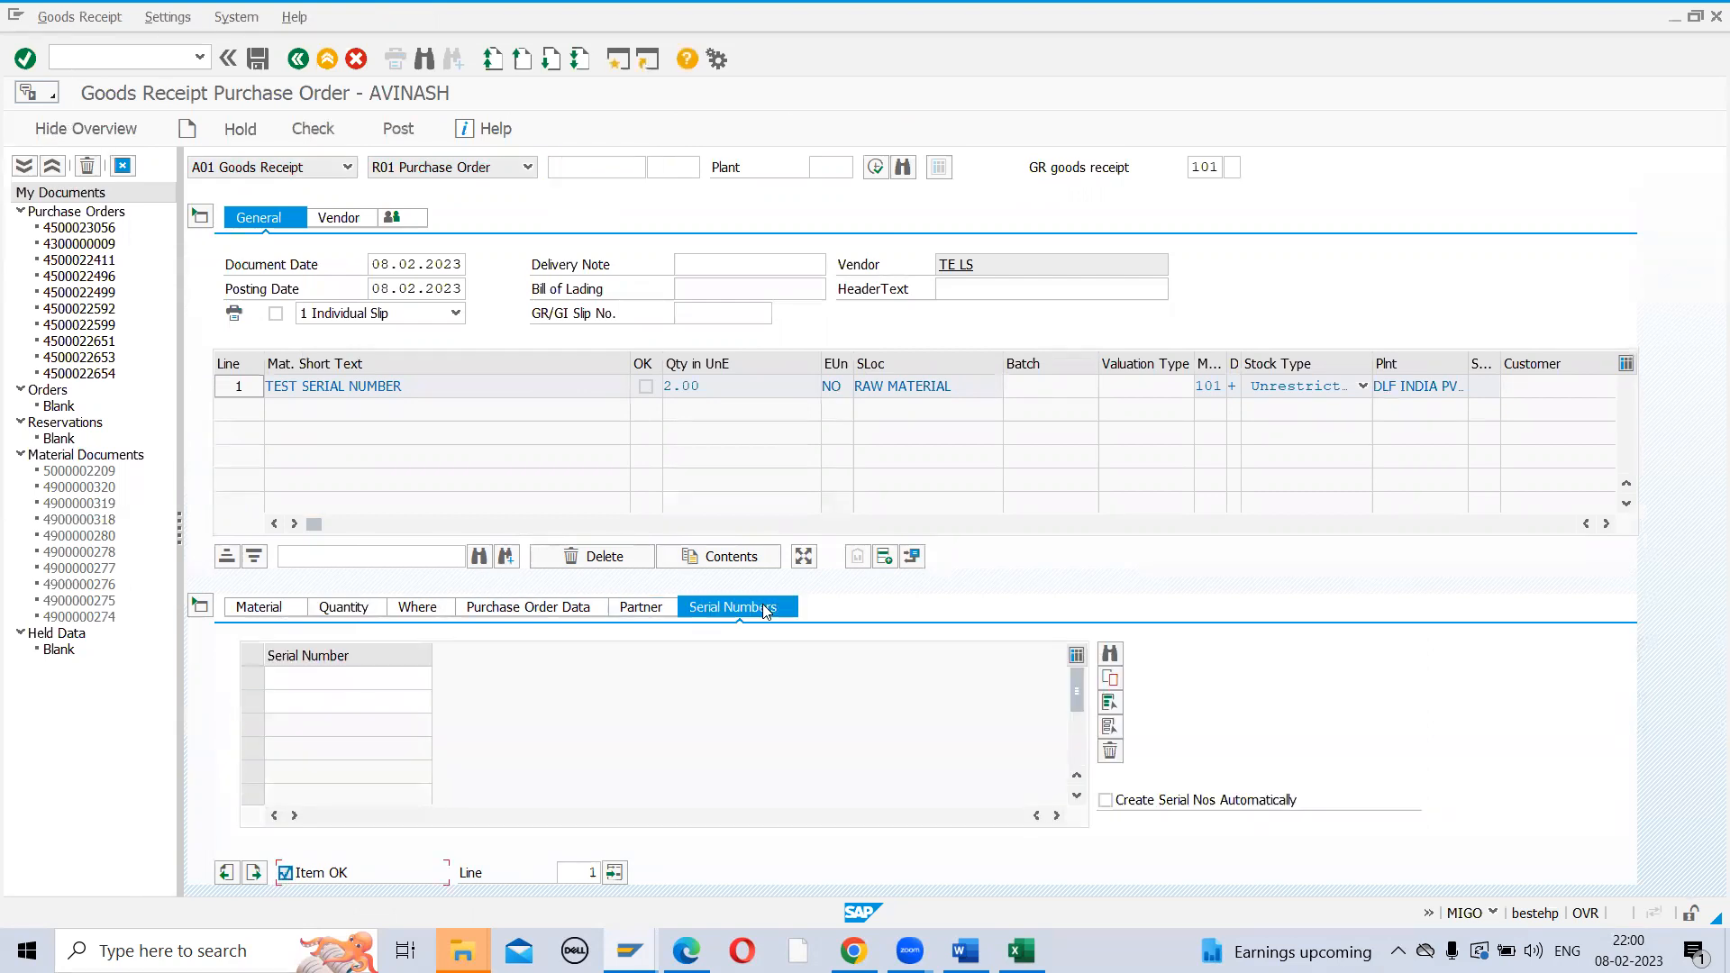
Enter serial numbers MB12 and MB13 and check the goods receipt
{"action": "left_click", "coordinate": [356, 688]}
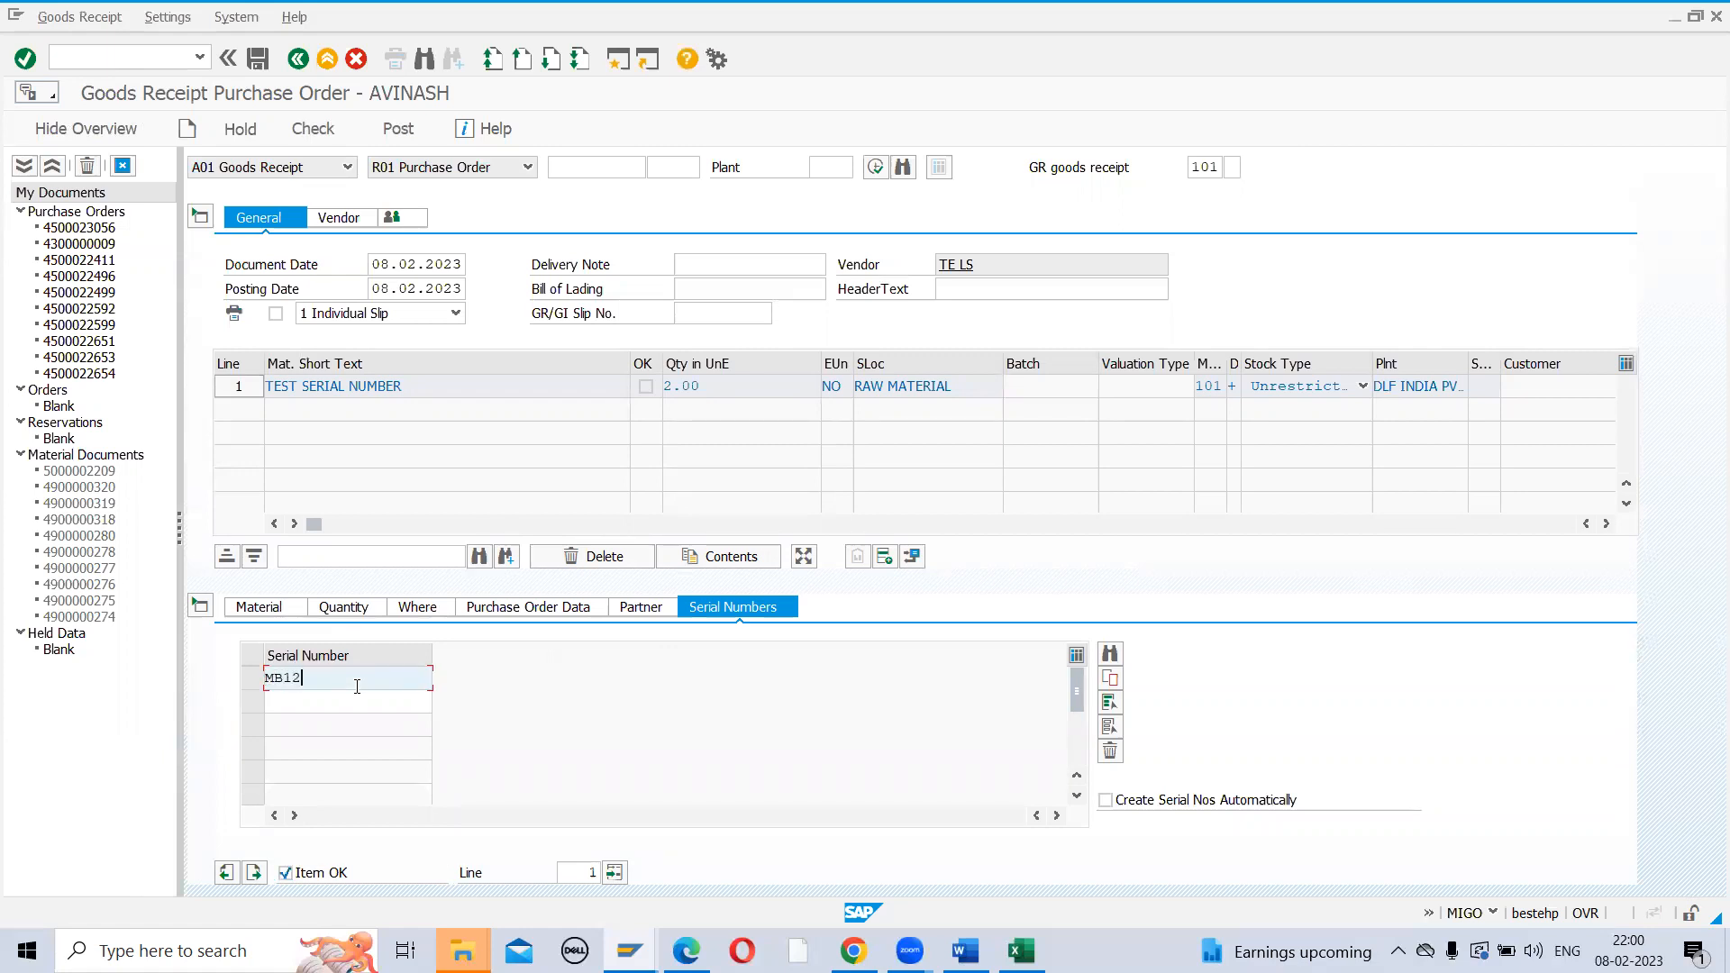
{"action": "type", "text": "MB12"}
{"action": "key", "text": "Return"}
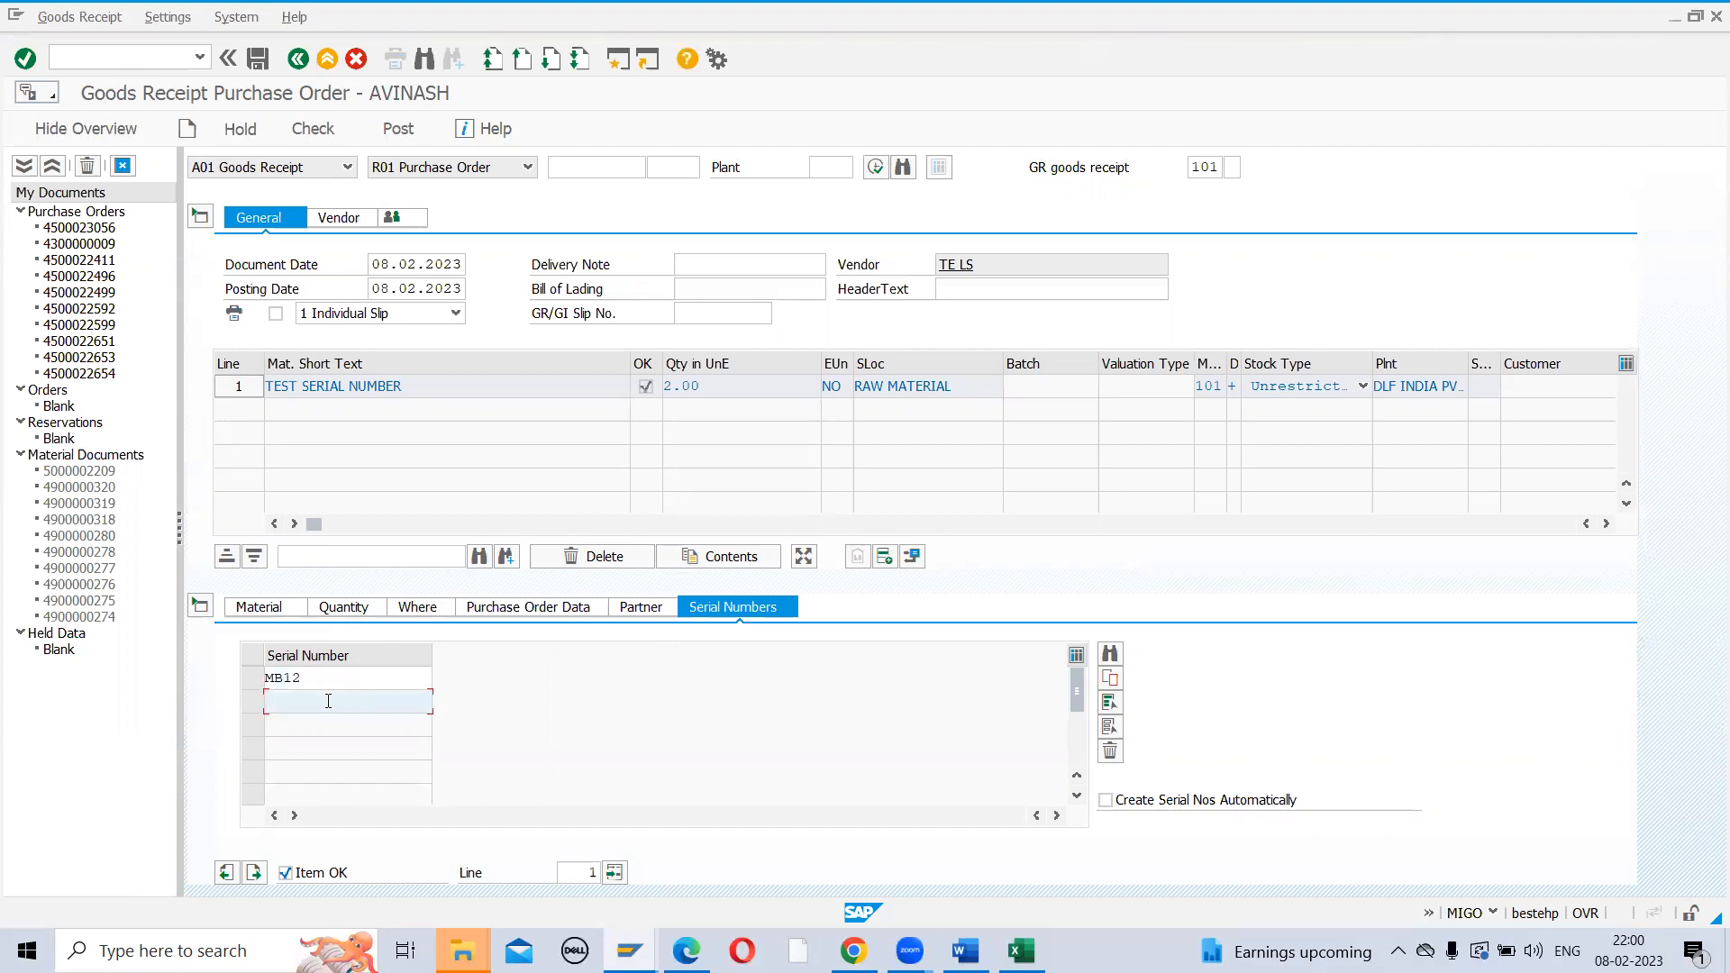
{"action": "type", "text": "MB13"}
{"action": "key", "text": "Return"}
{"action": "left_click", "coordinate": [315, 128]}
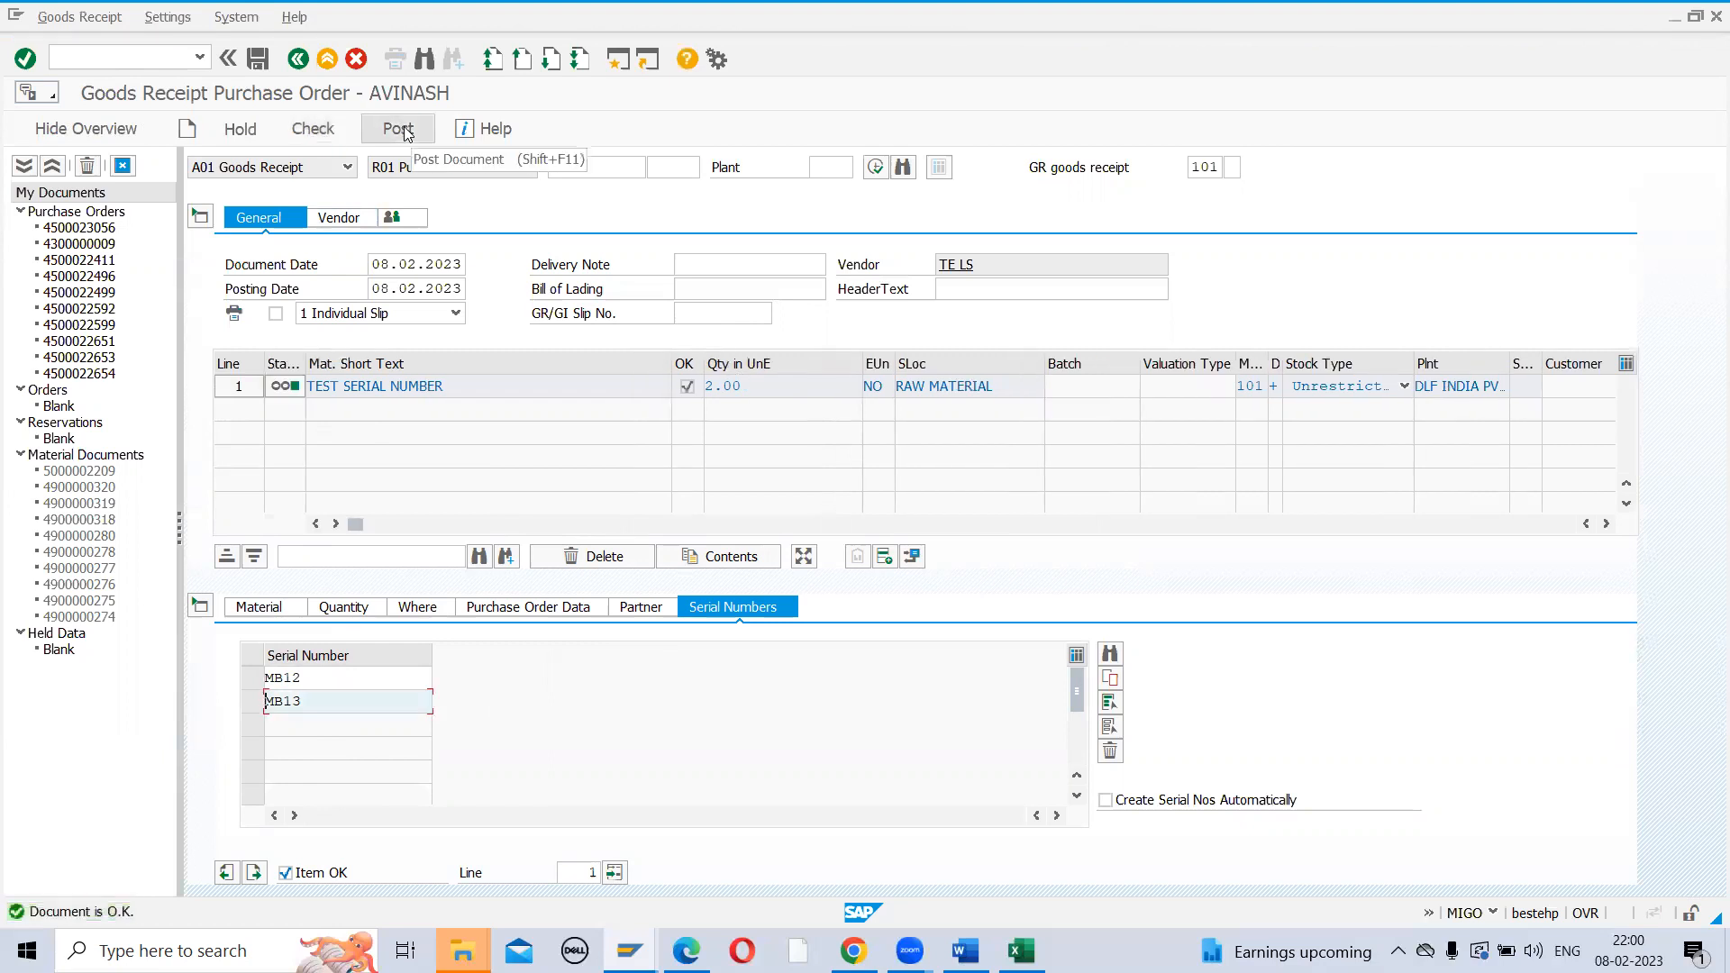
Clear both serial numbers, recheck, and acknowledge the serial number error
{"action": "left_click", "coordinate": [305, 672]}
{"action": "key", "text": "BackSpace"}
{"action": "key", "text": "BackSpace"}
{"action": "key", "text": "BackSpace"}
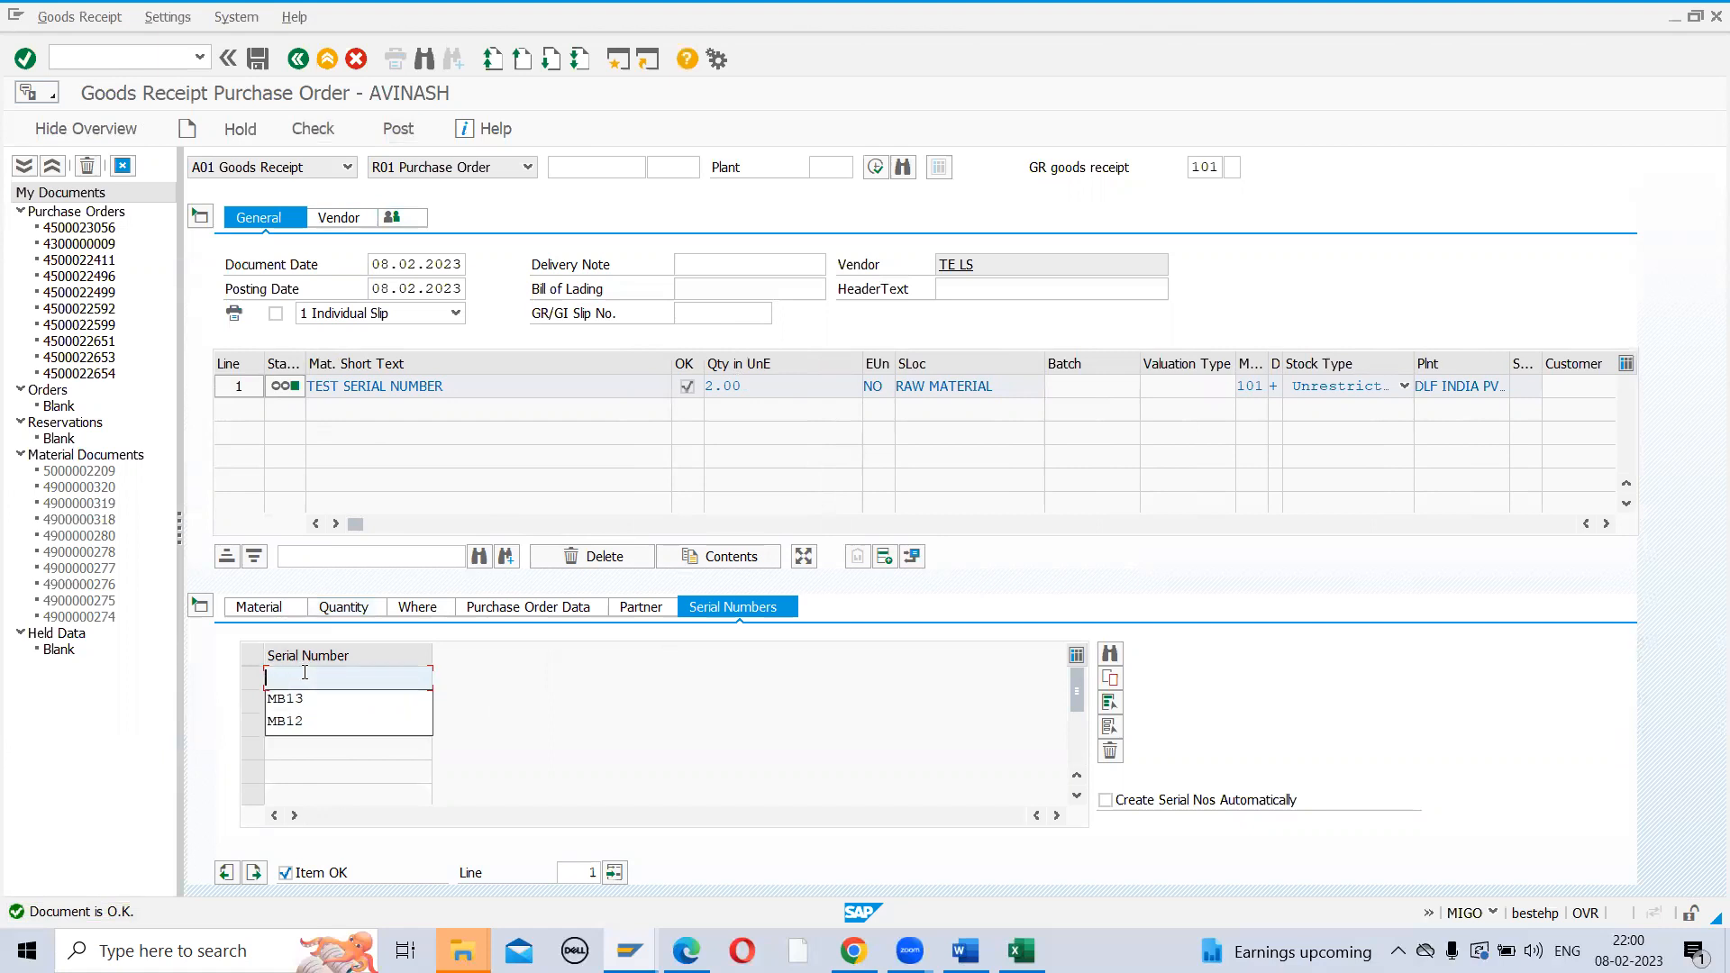
{"action": "left_click", "coordinate": [579, 755]}
{"action": "left_click", "coordinate": [331, 701]}
{"action": "key", "text": "BackSpace"}
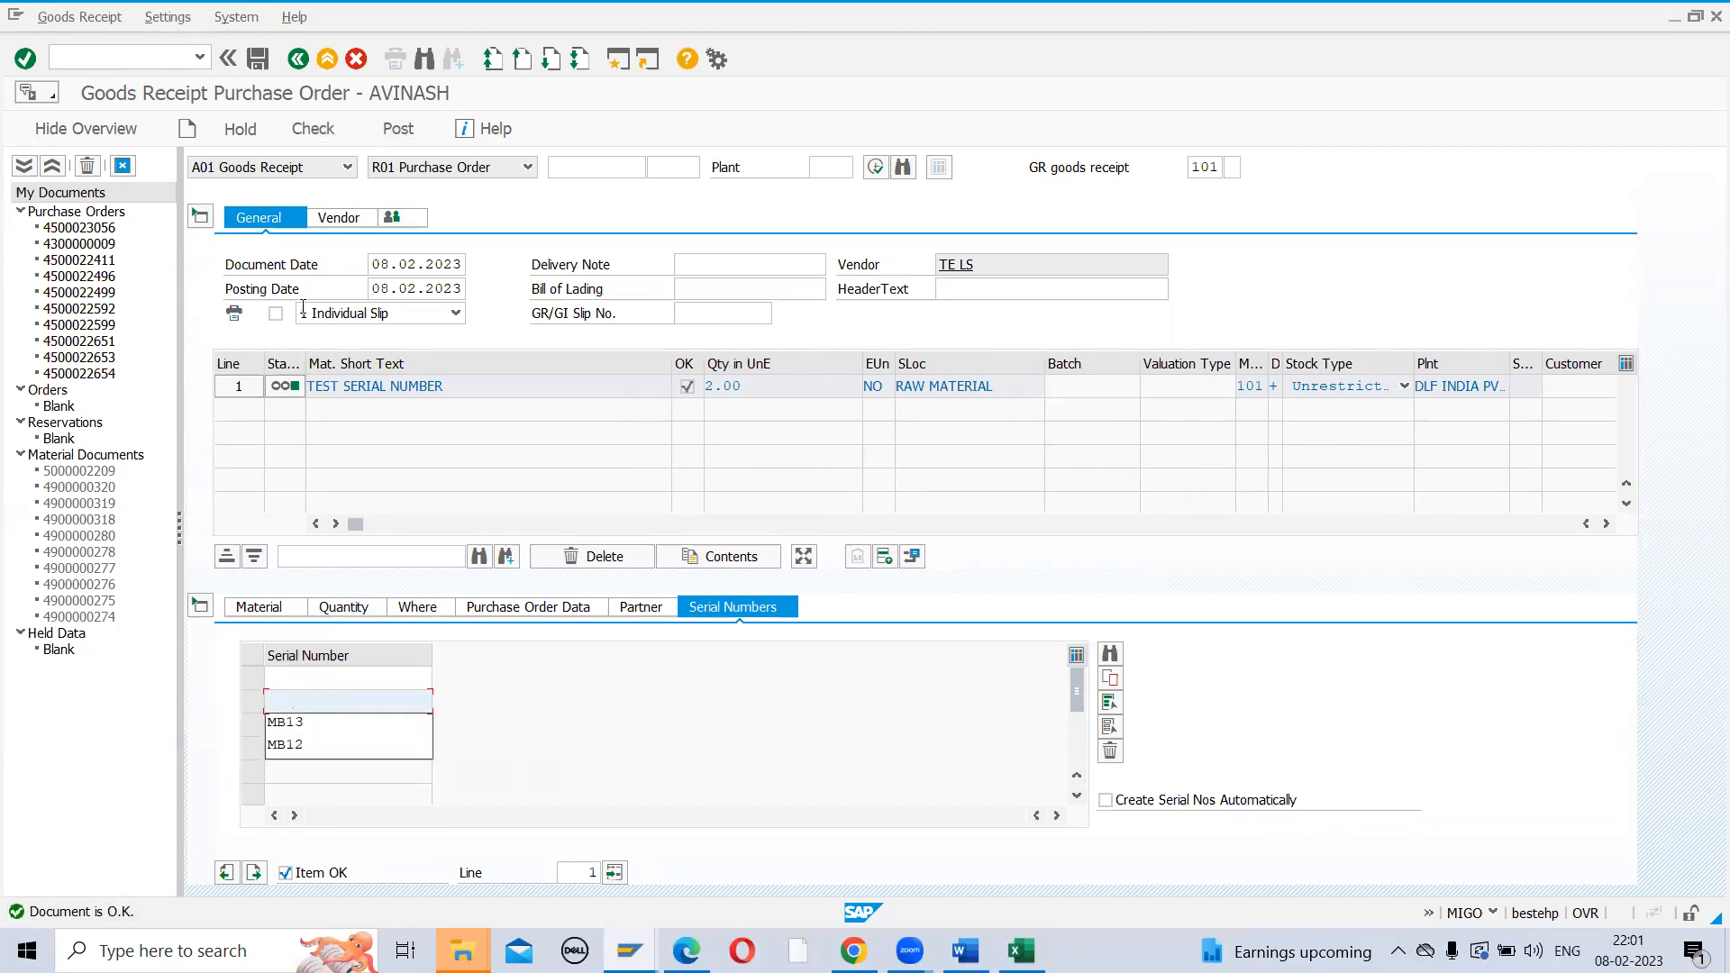
{"action": "left_click", "coordinate": [313, 130]}
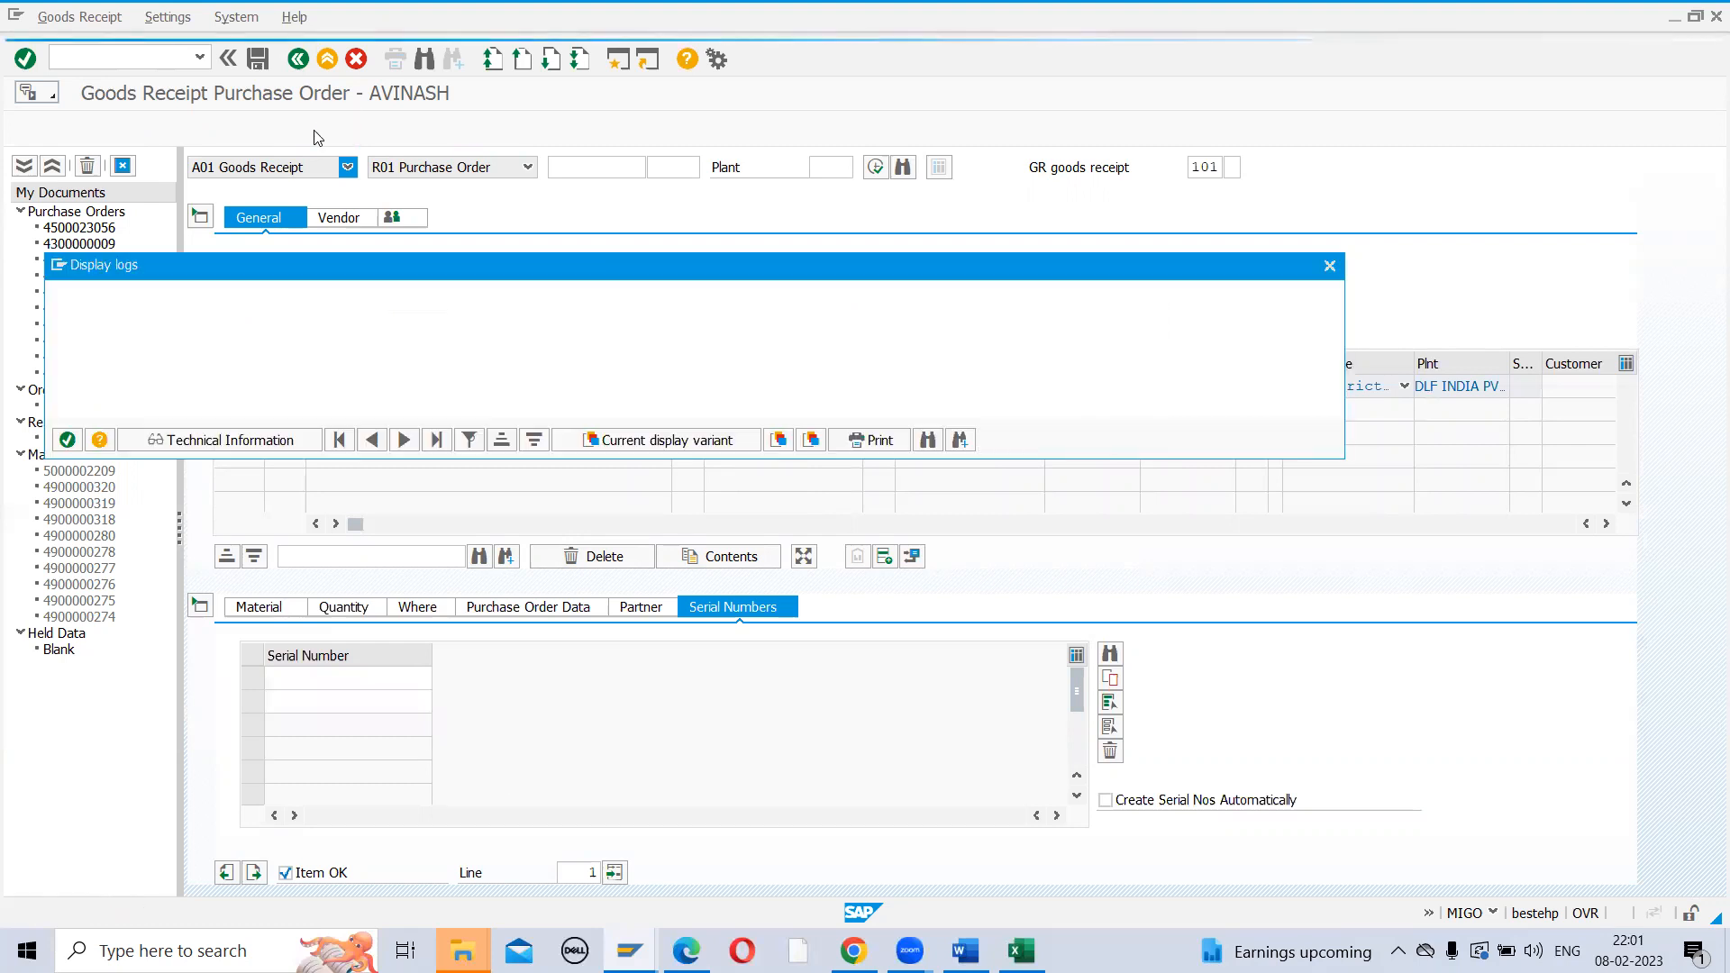
{"action": "left_click", "coordinate": [70, 440]}
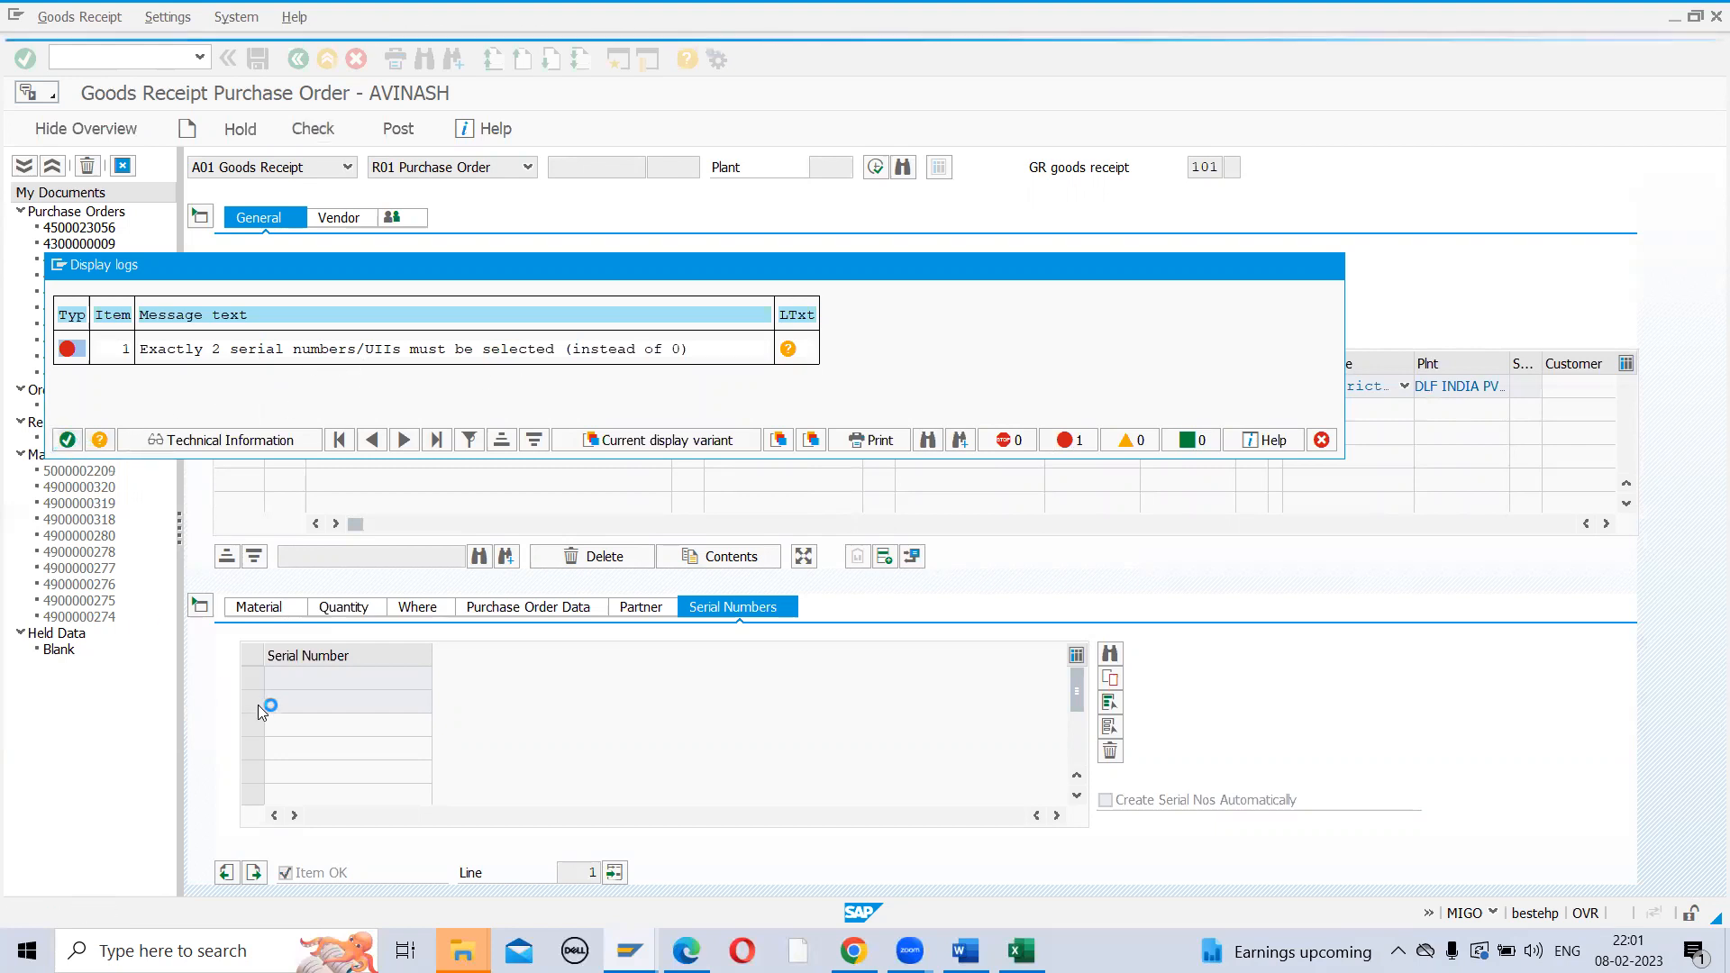
Re-enter MB12 and MB13 as serial numbers and post the goods receipt
{"action": "left_click", "coordinate": [301, 681]}
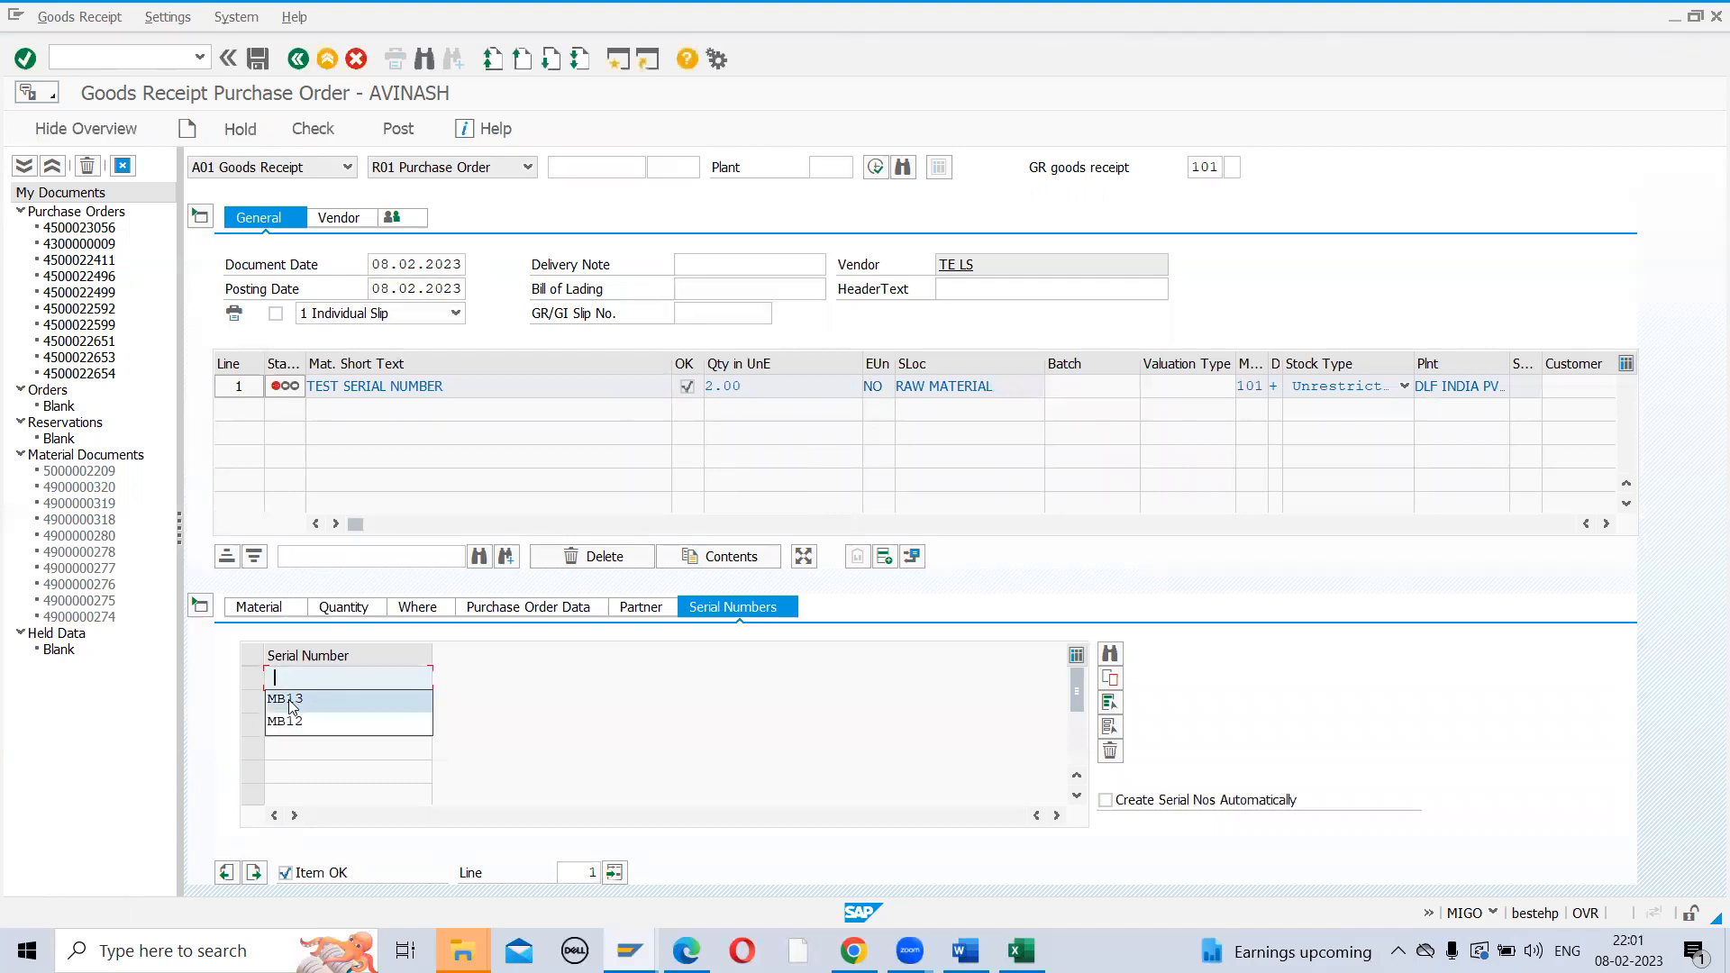
{"action": "left_click", "coordinate": [286, 726]}
{"action": "left_click", "coordinate": [310, 700]}
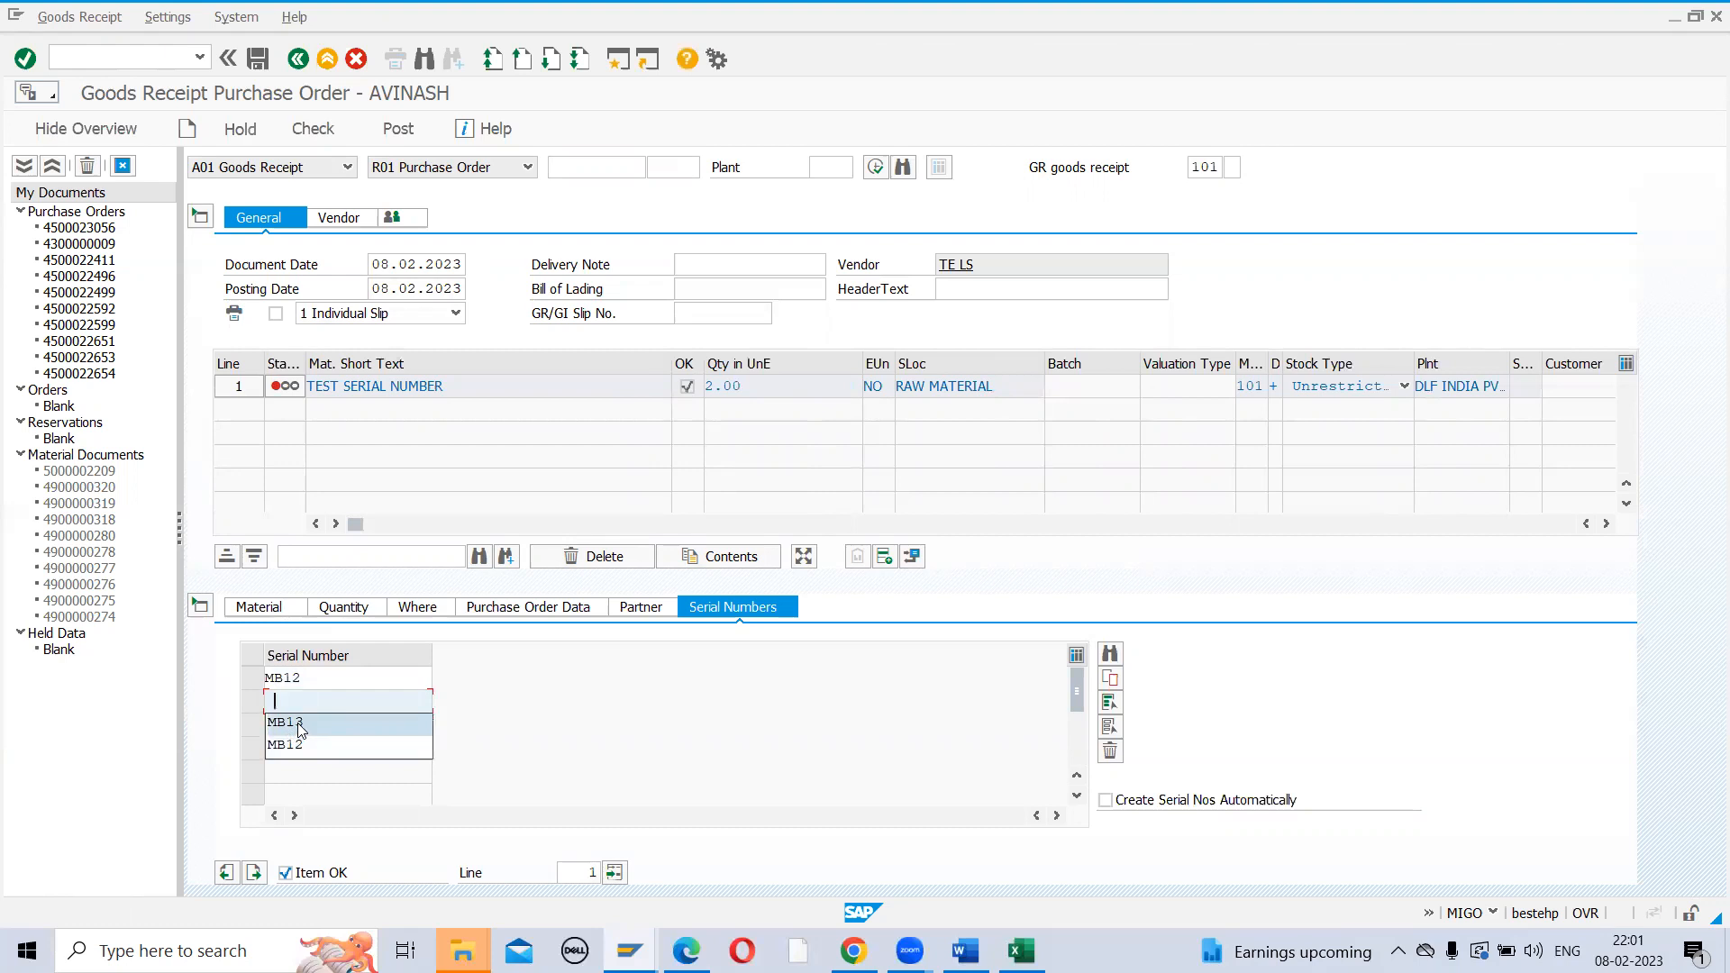
{"action": "left_click", "coordinate": [300, 726]}
{"action": "left_click", "coordinate": [394, 131]}
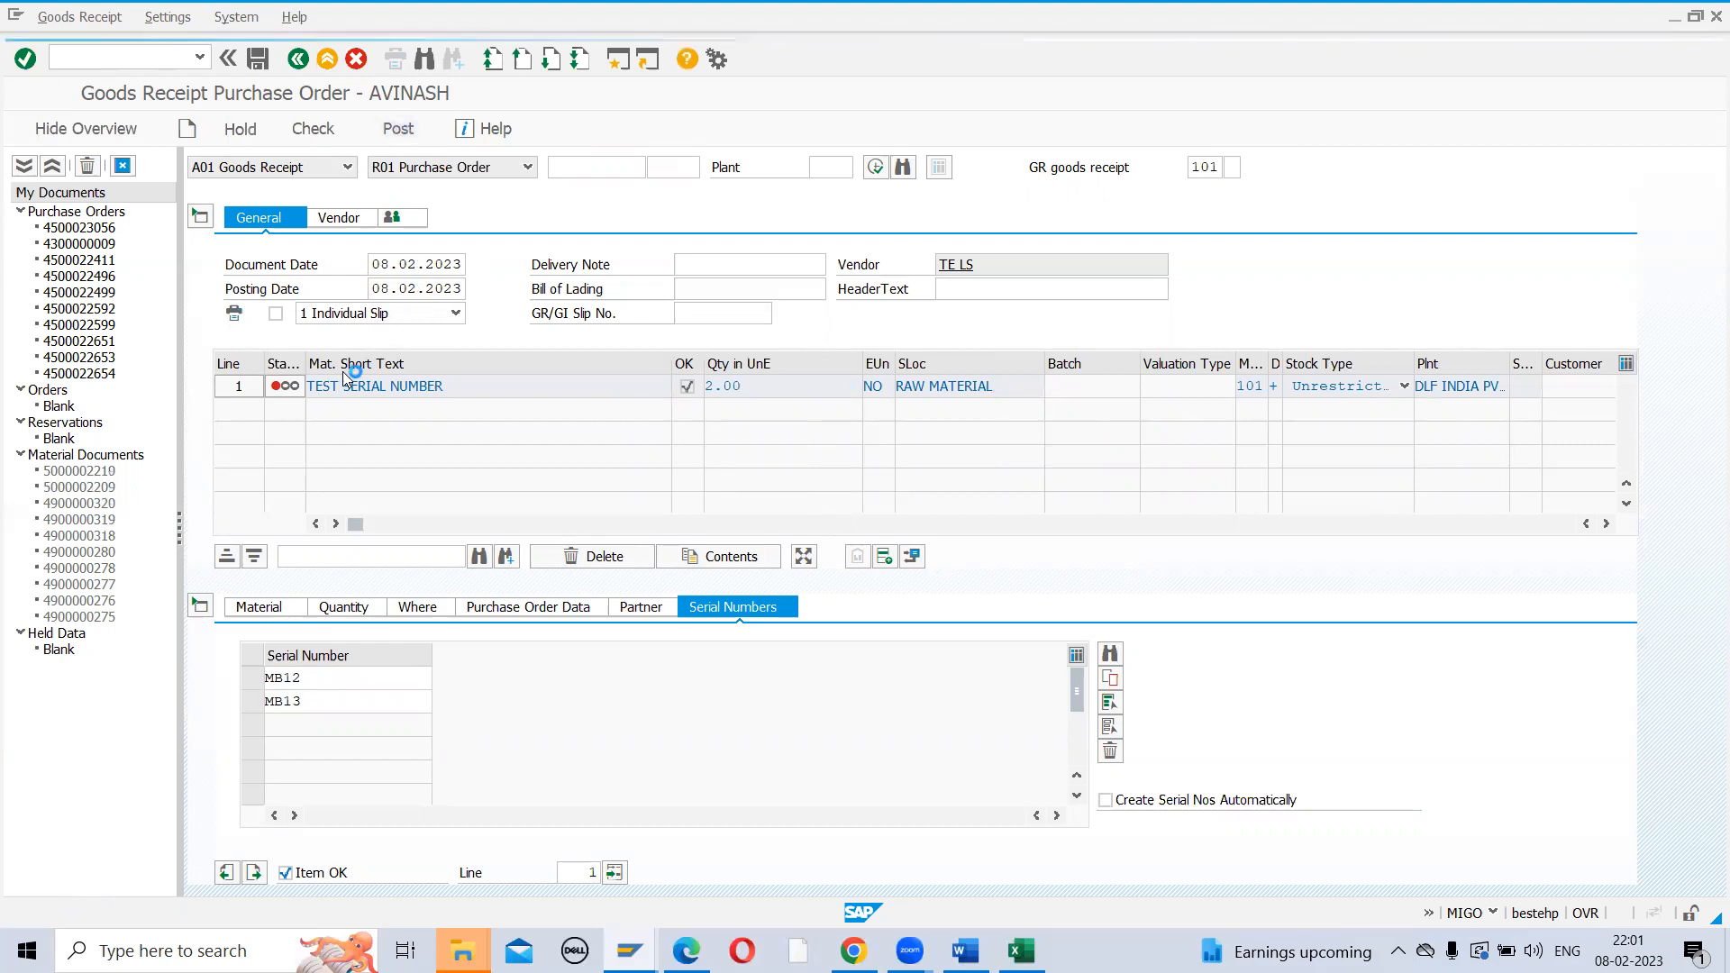
Display the posted material document with A04 and open stock overview for plant ZAK1, SL01
{"action": "left_click", "coordinate": [348, 166]}
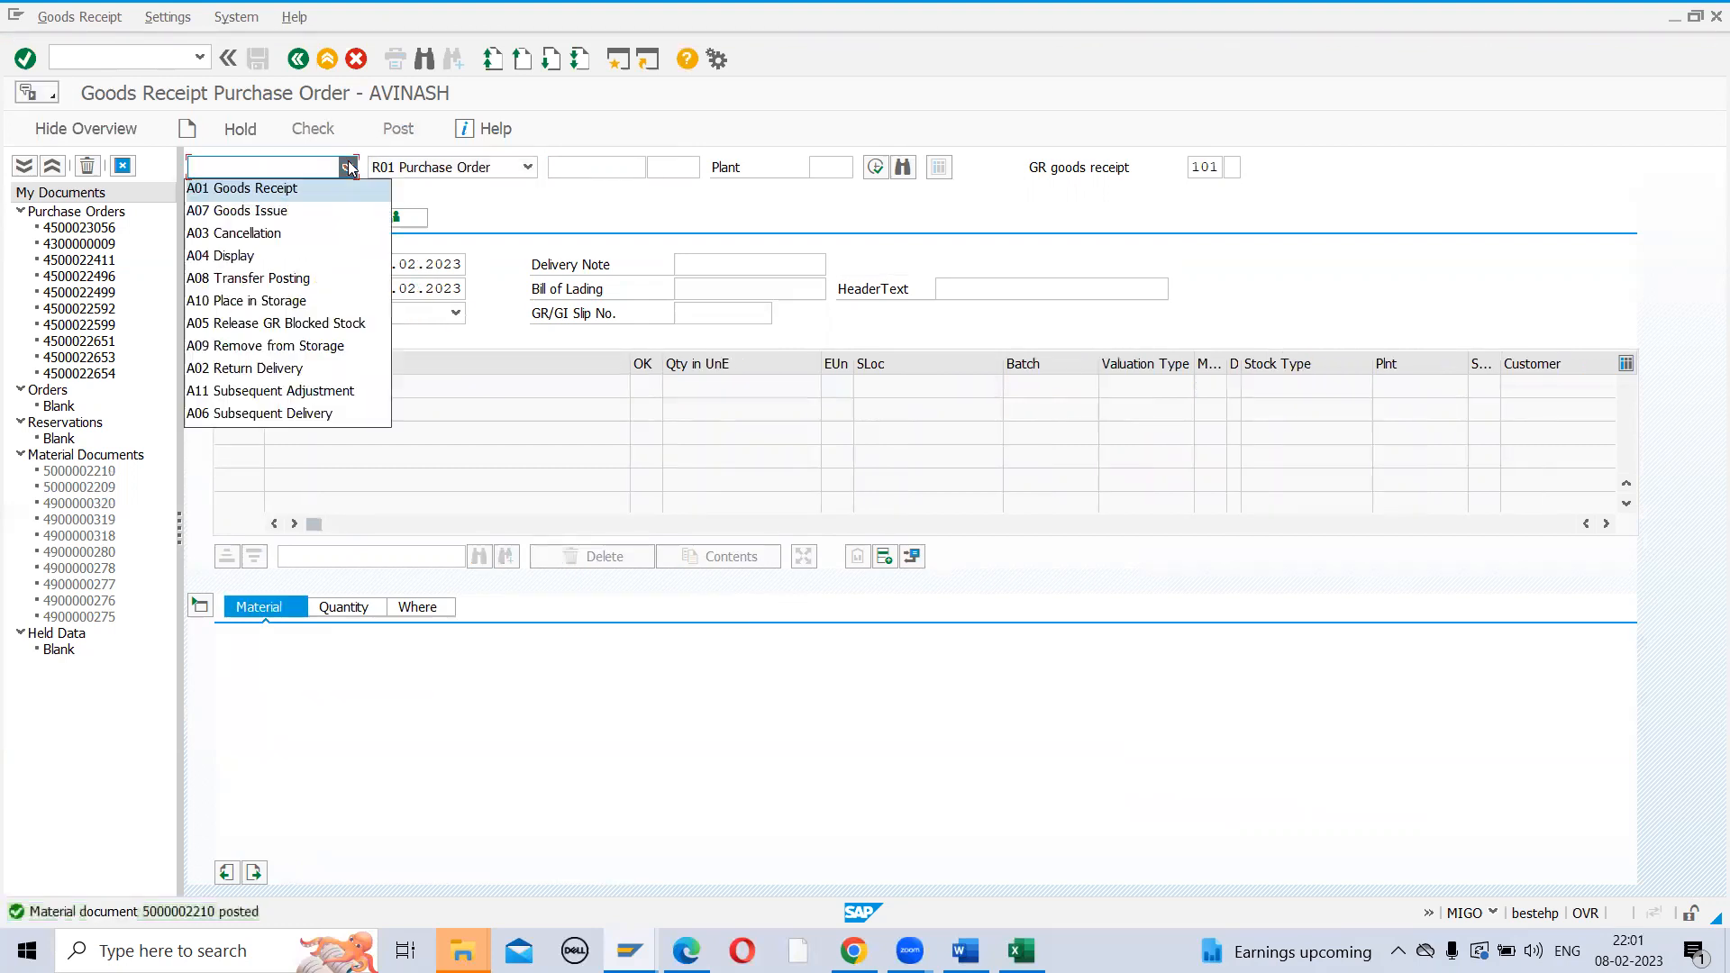
{"action": "left_click", "coordinate": [266, 257]}
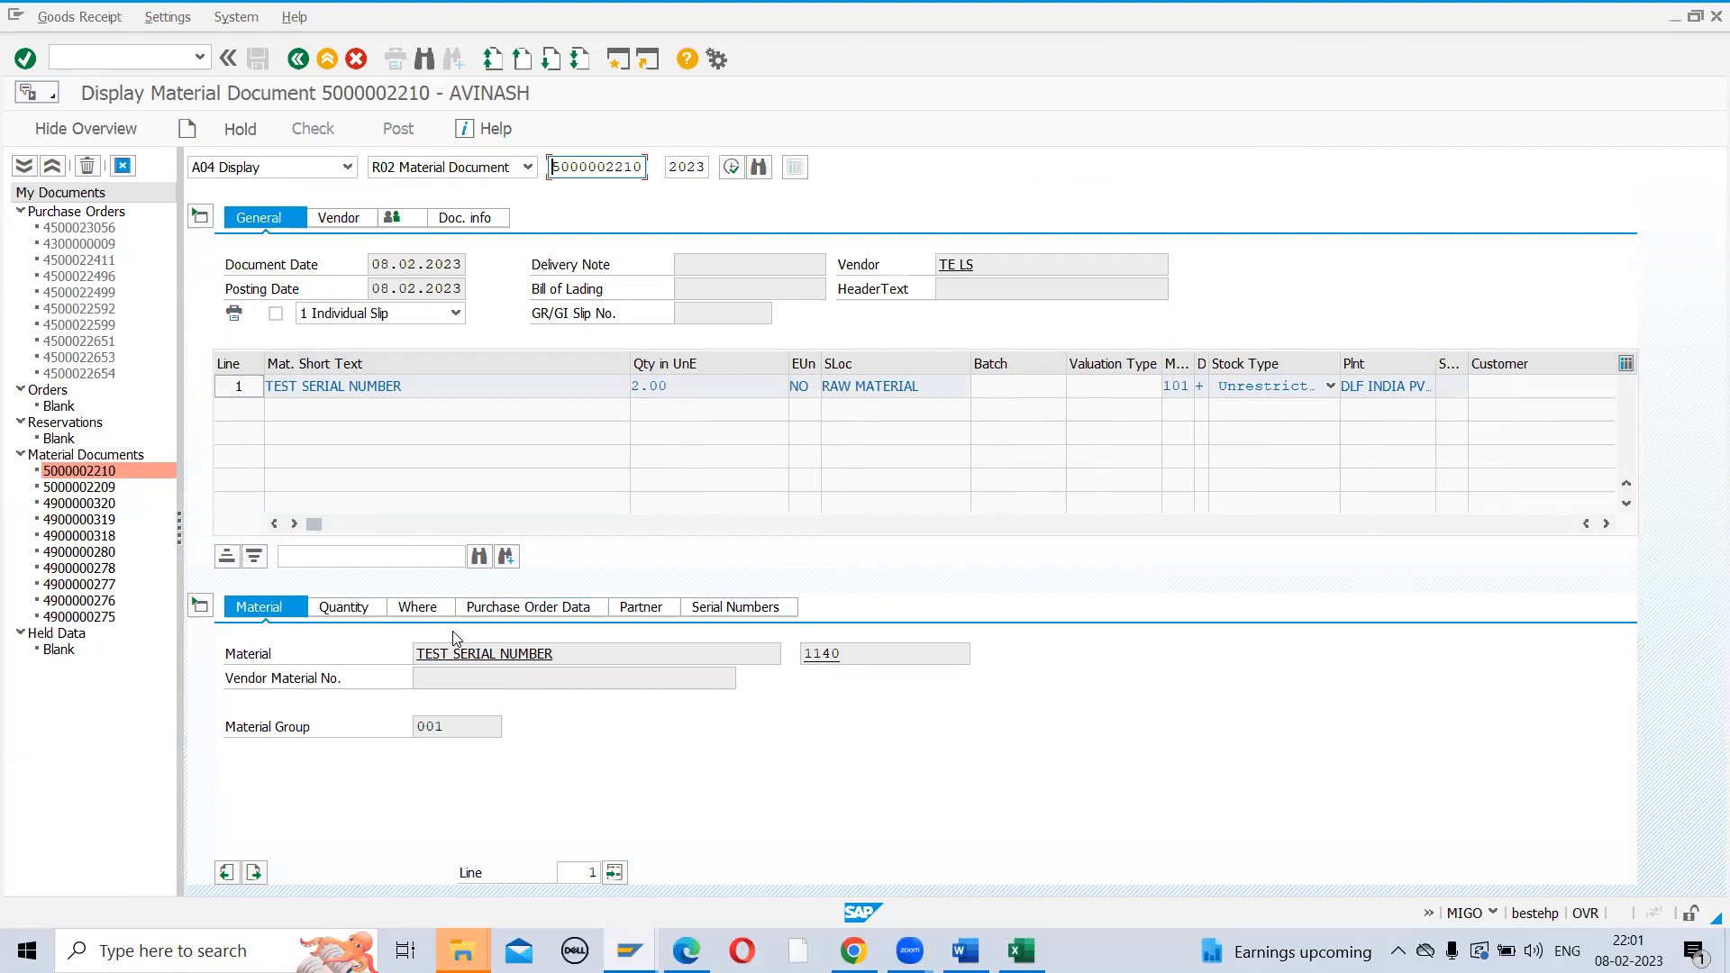
{"action": "left_click", "coordinate": [411, 609]}
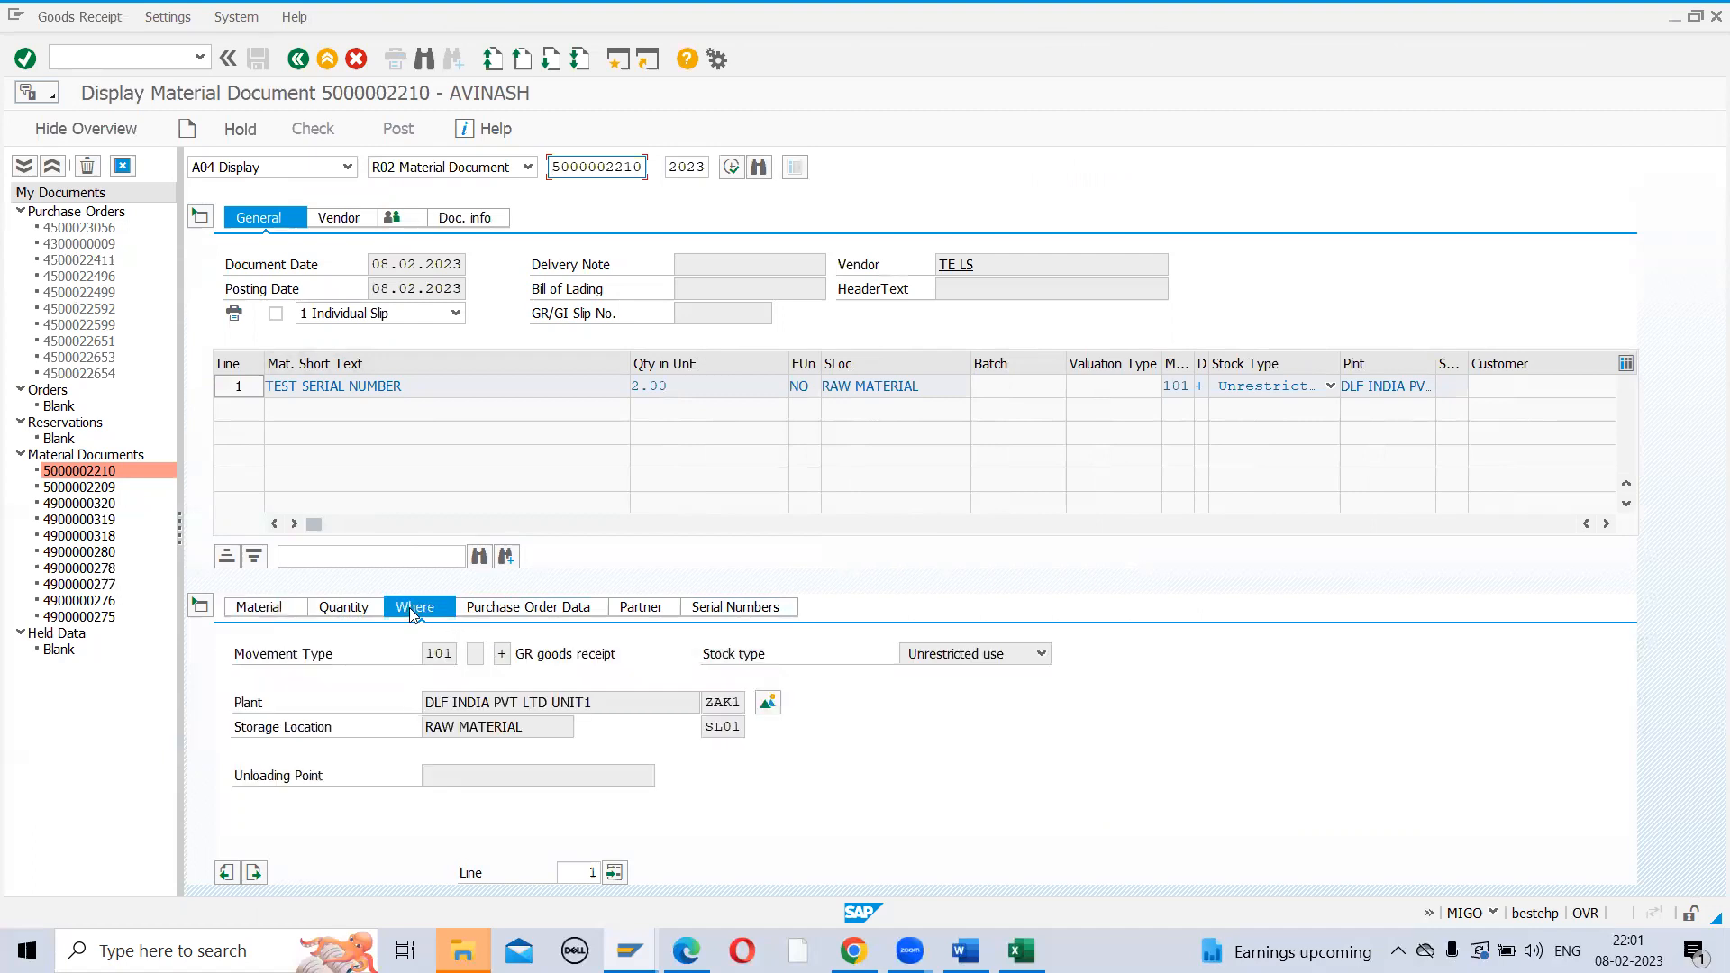
{"action": "left_click", "coordinate": [766, 706]}
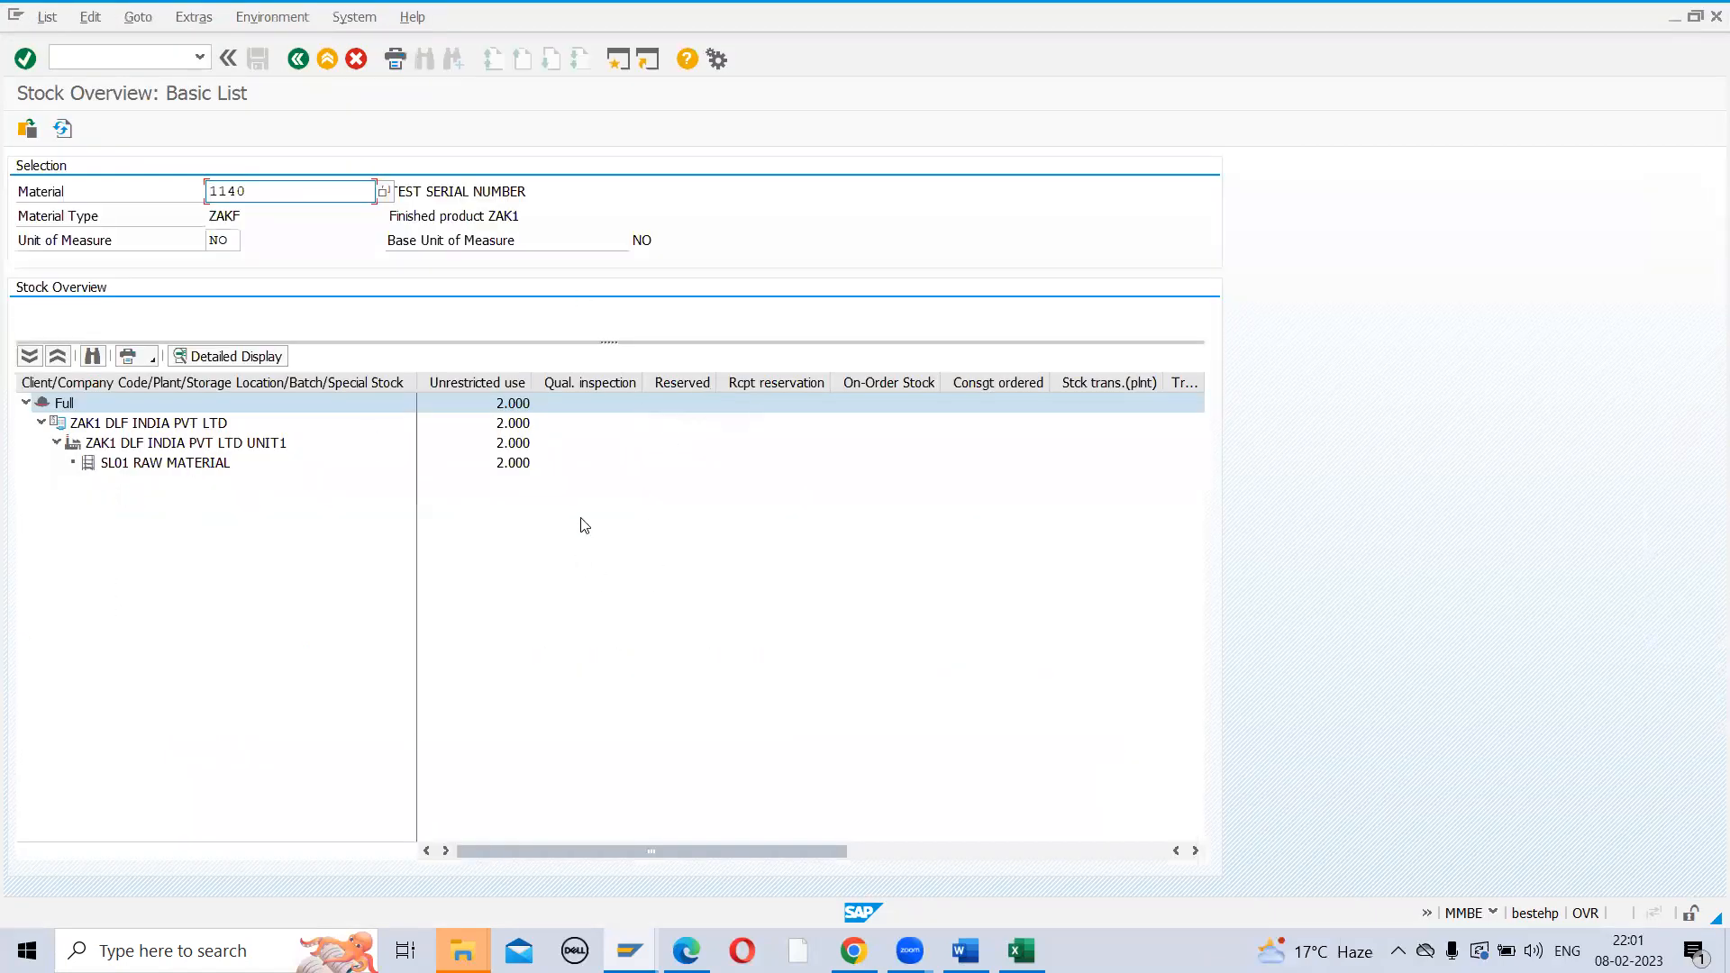
List the Equipment/Serial Numbers (MB12, MB13) in SL01 unrestricted stock of material 1140
{"action": "left_click", "coordinate": [500, 464]}
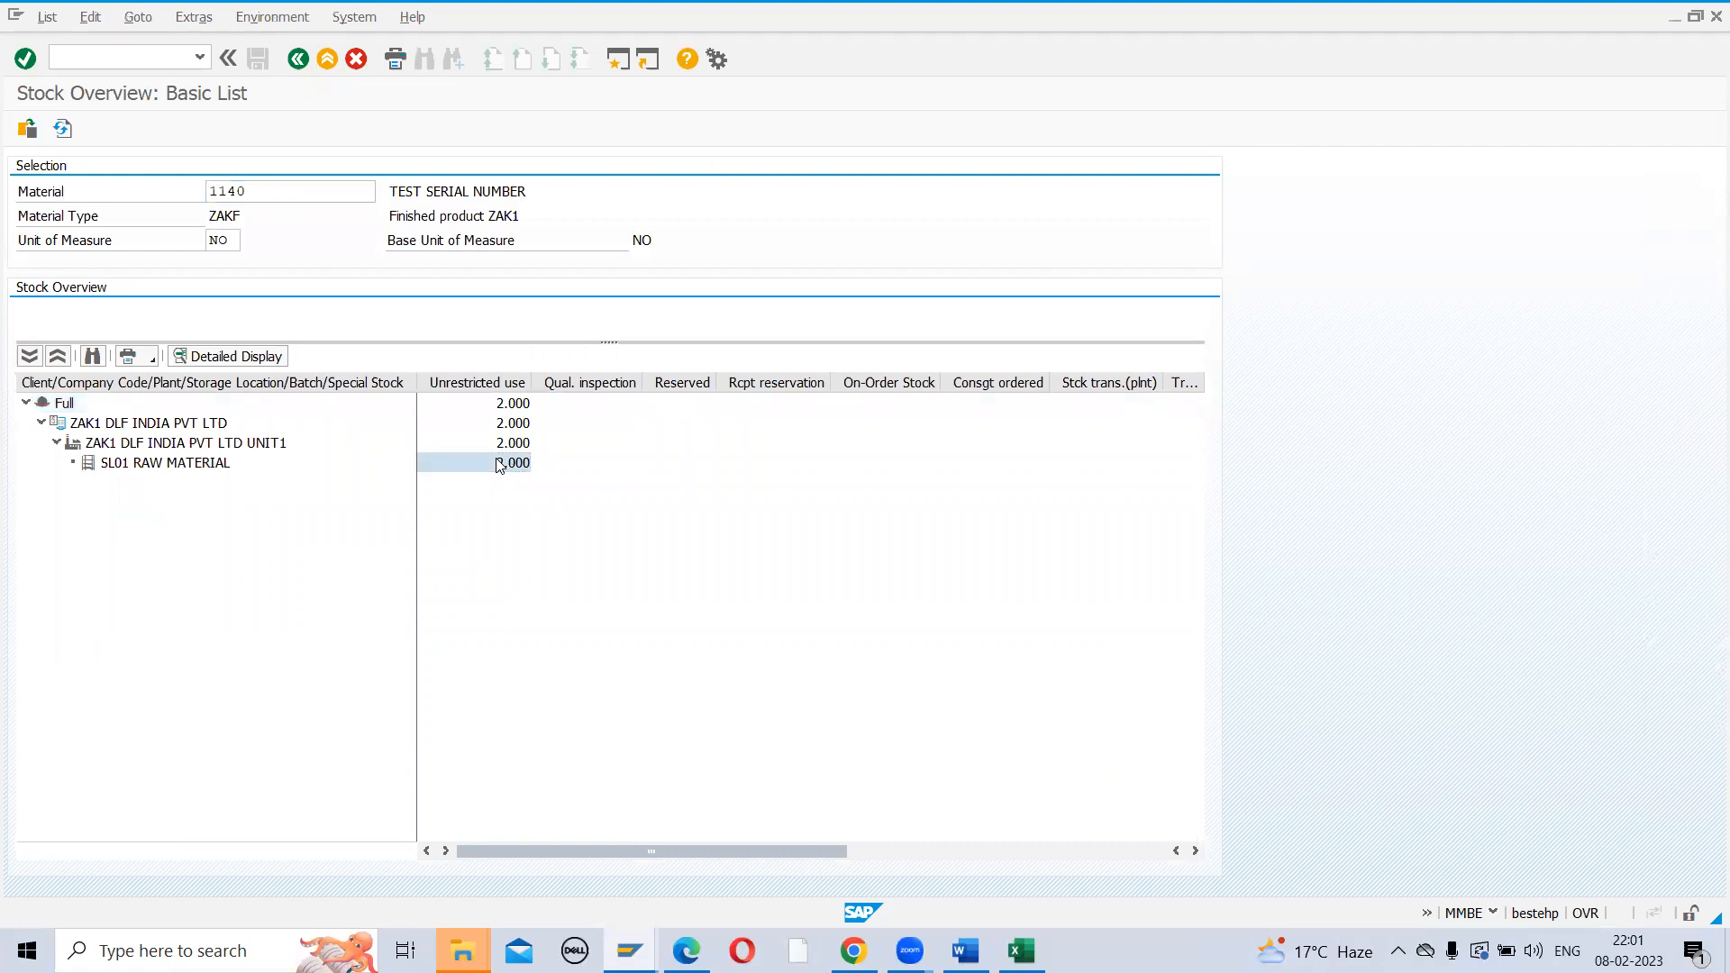
{"action": "right_click", "coordinate": [500, 464]}
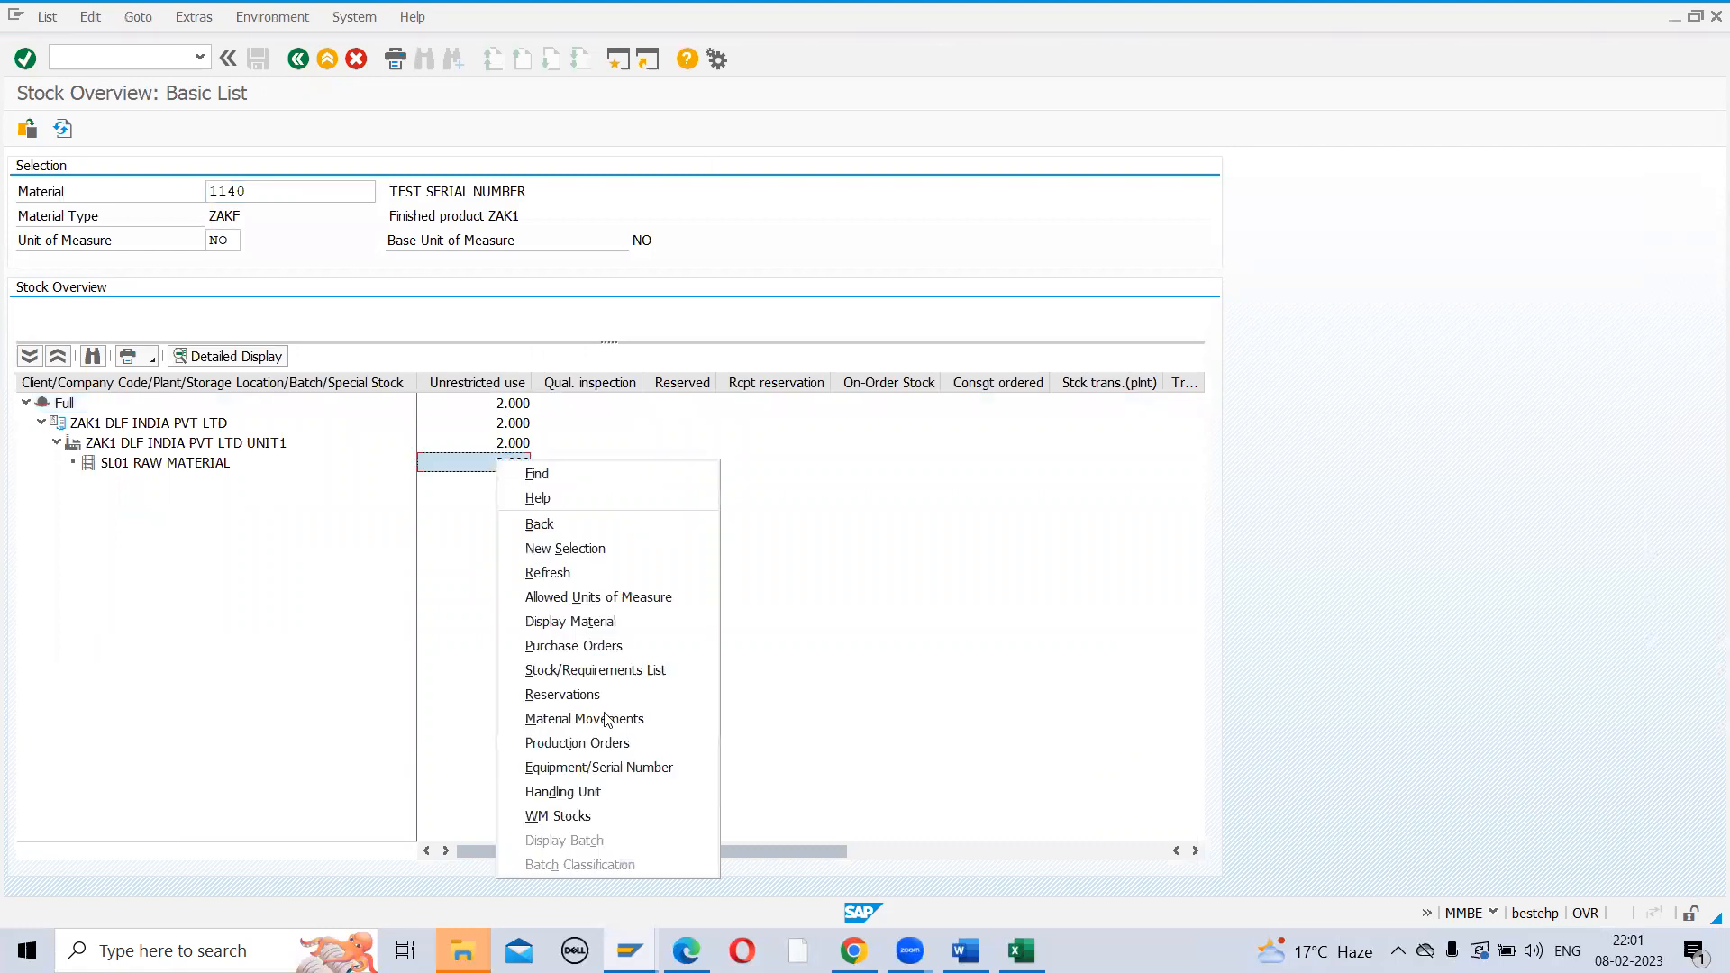
{"action": "left_click", "coordinate": [568, 767]}
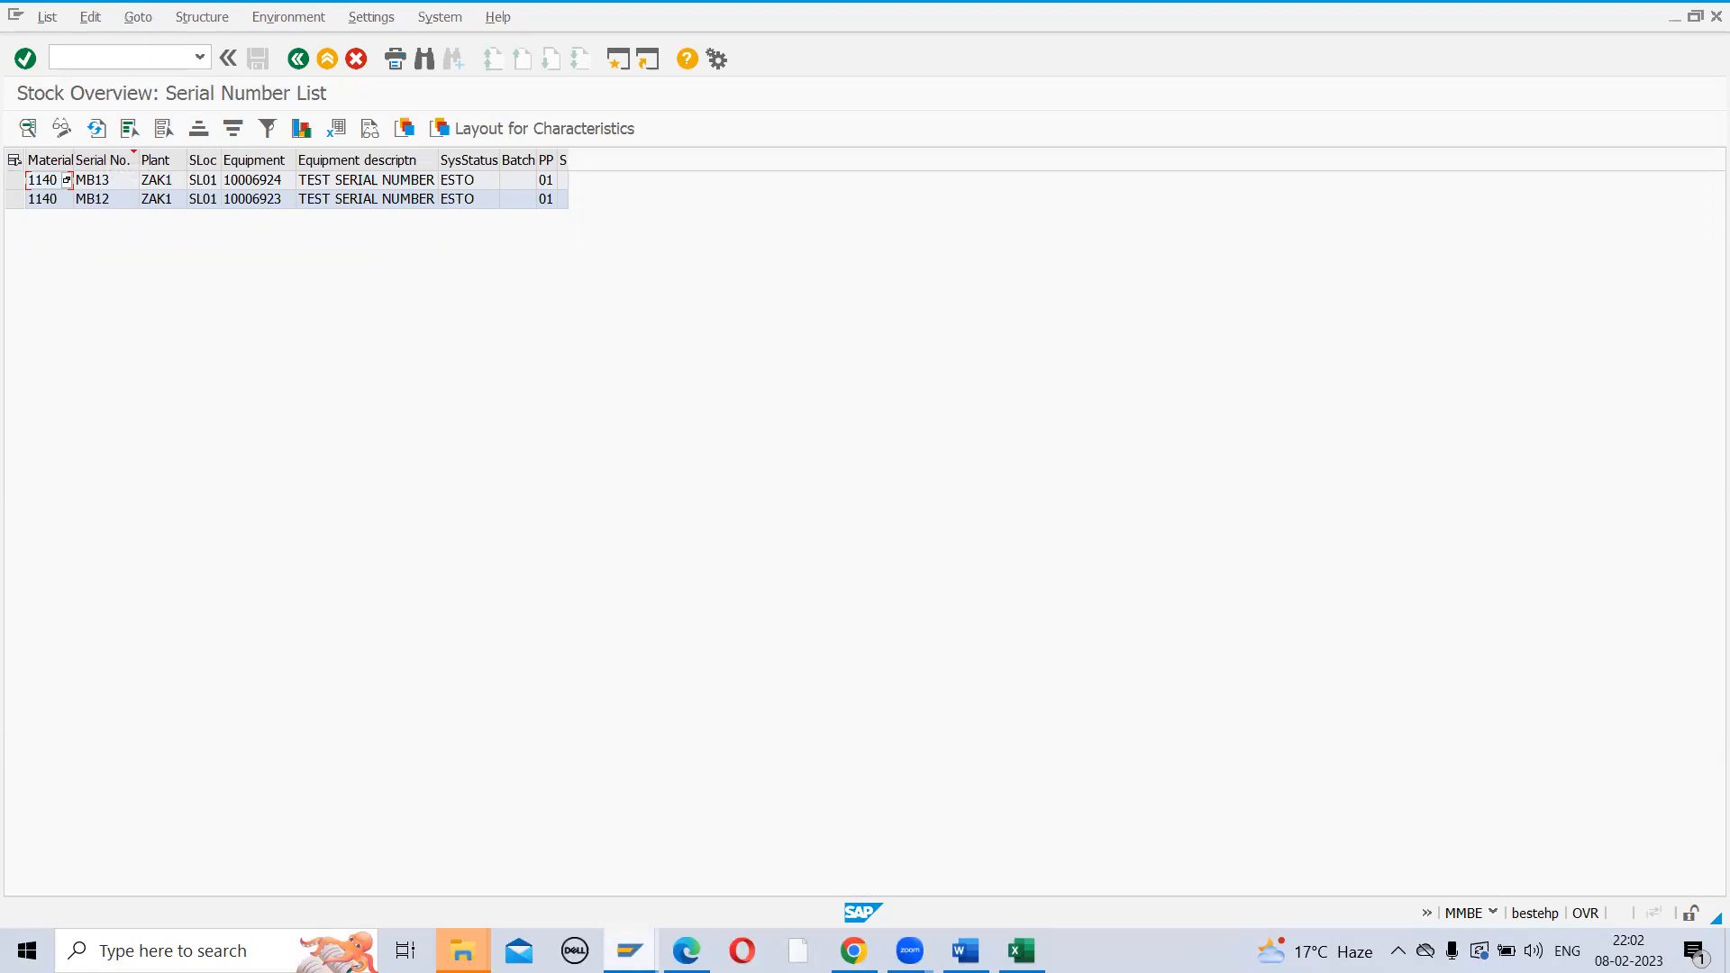
{"action": "left_click", "coordinate": [629, 951]}
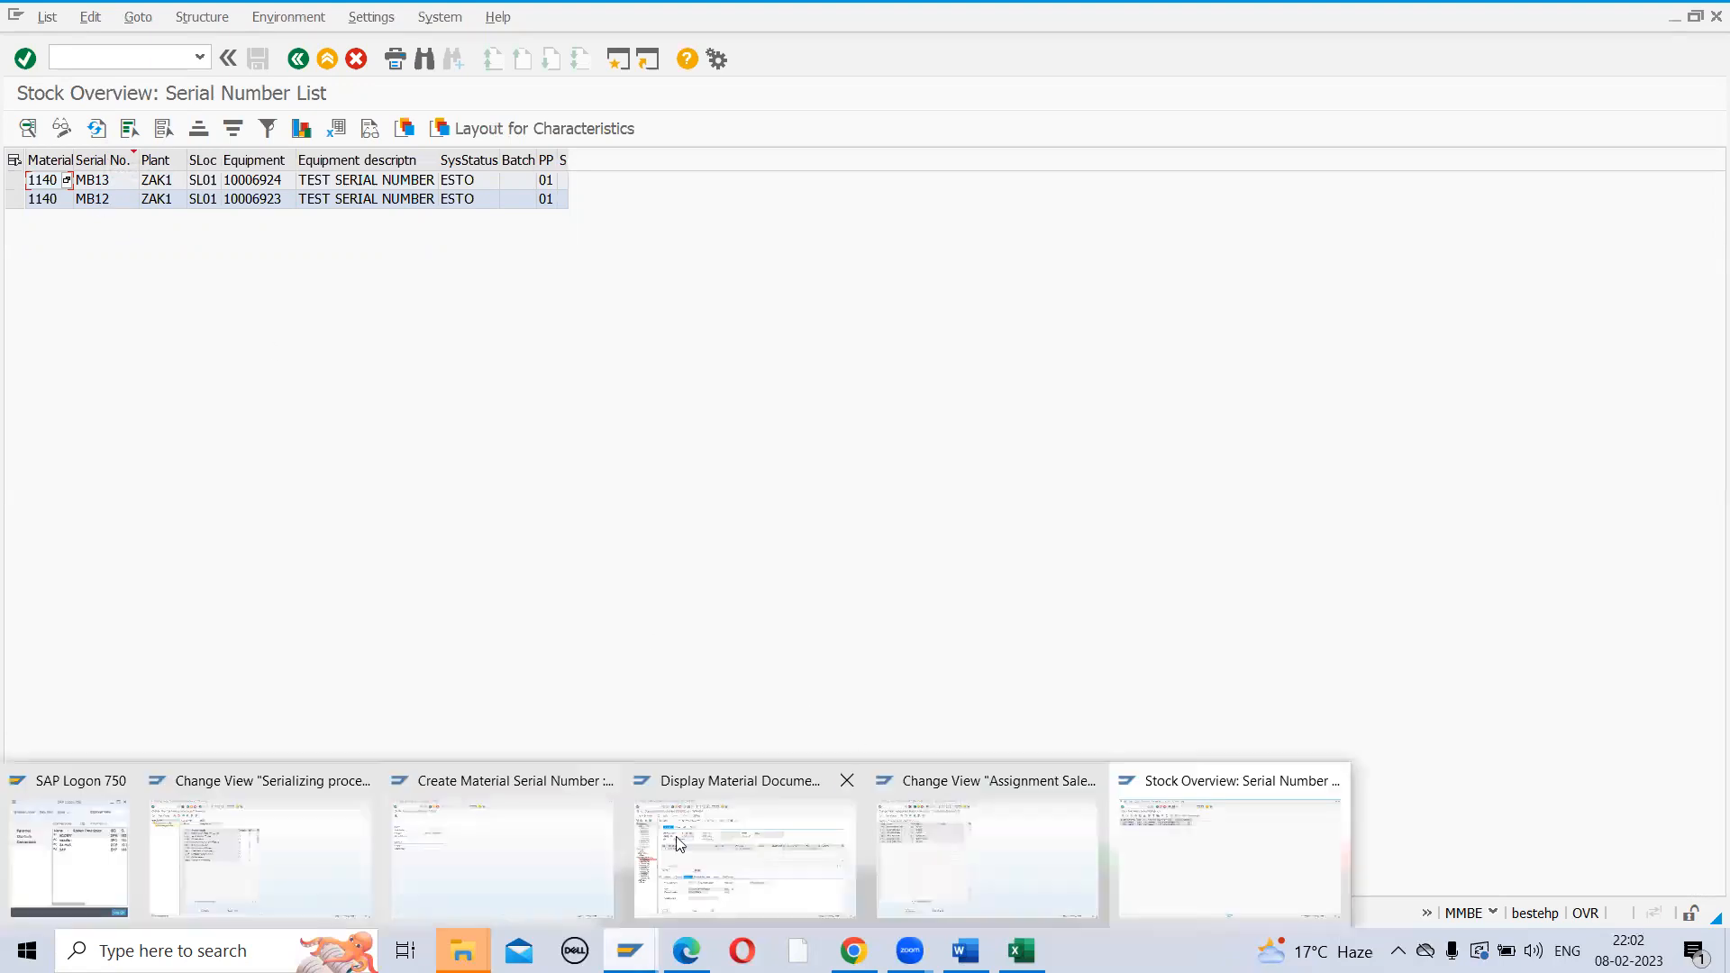
Change profile ZRSN's MMSL serial usage to 02 Optional and save it
{"action": "left_click", "coordinate": [934, 856]}
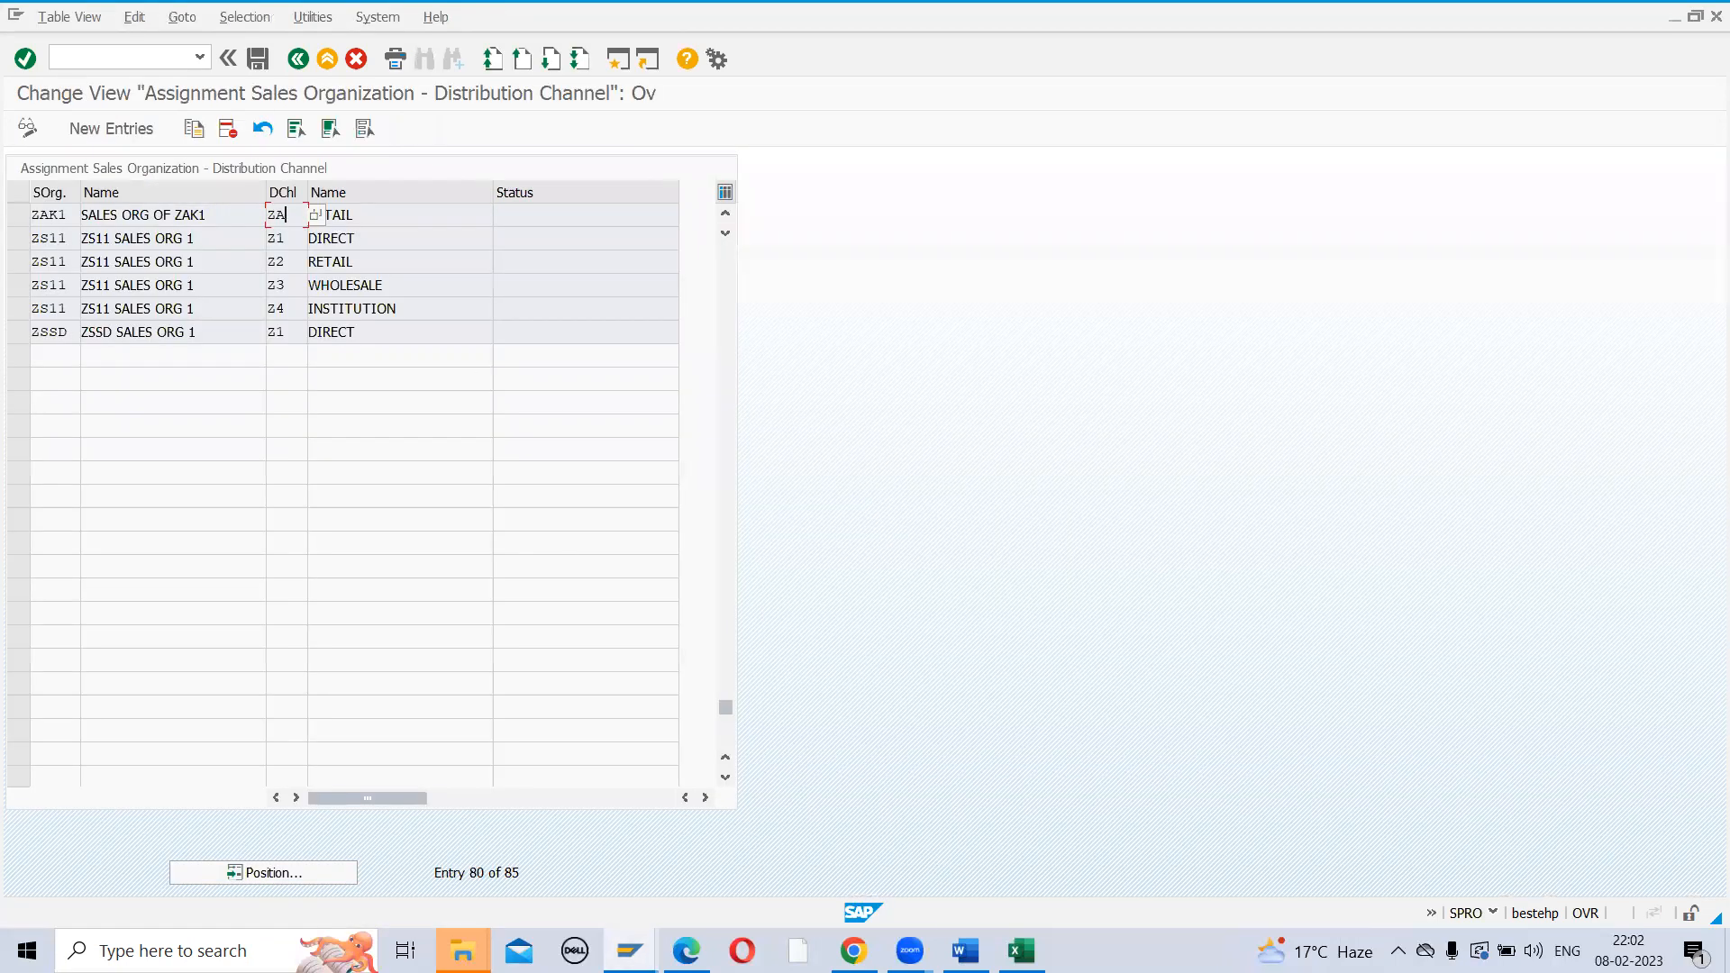
{"action": "mouse_move", "coordinate": [629, 950]}
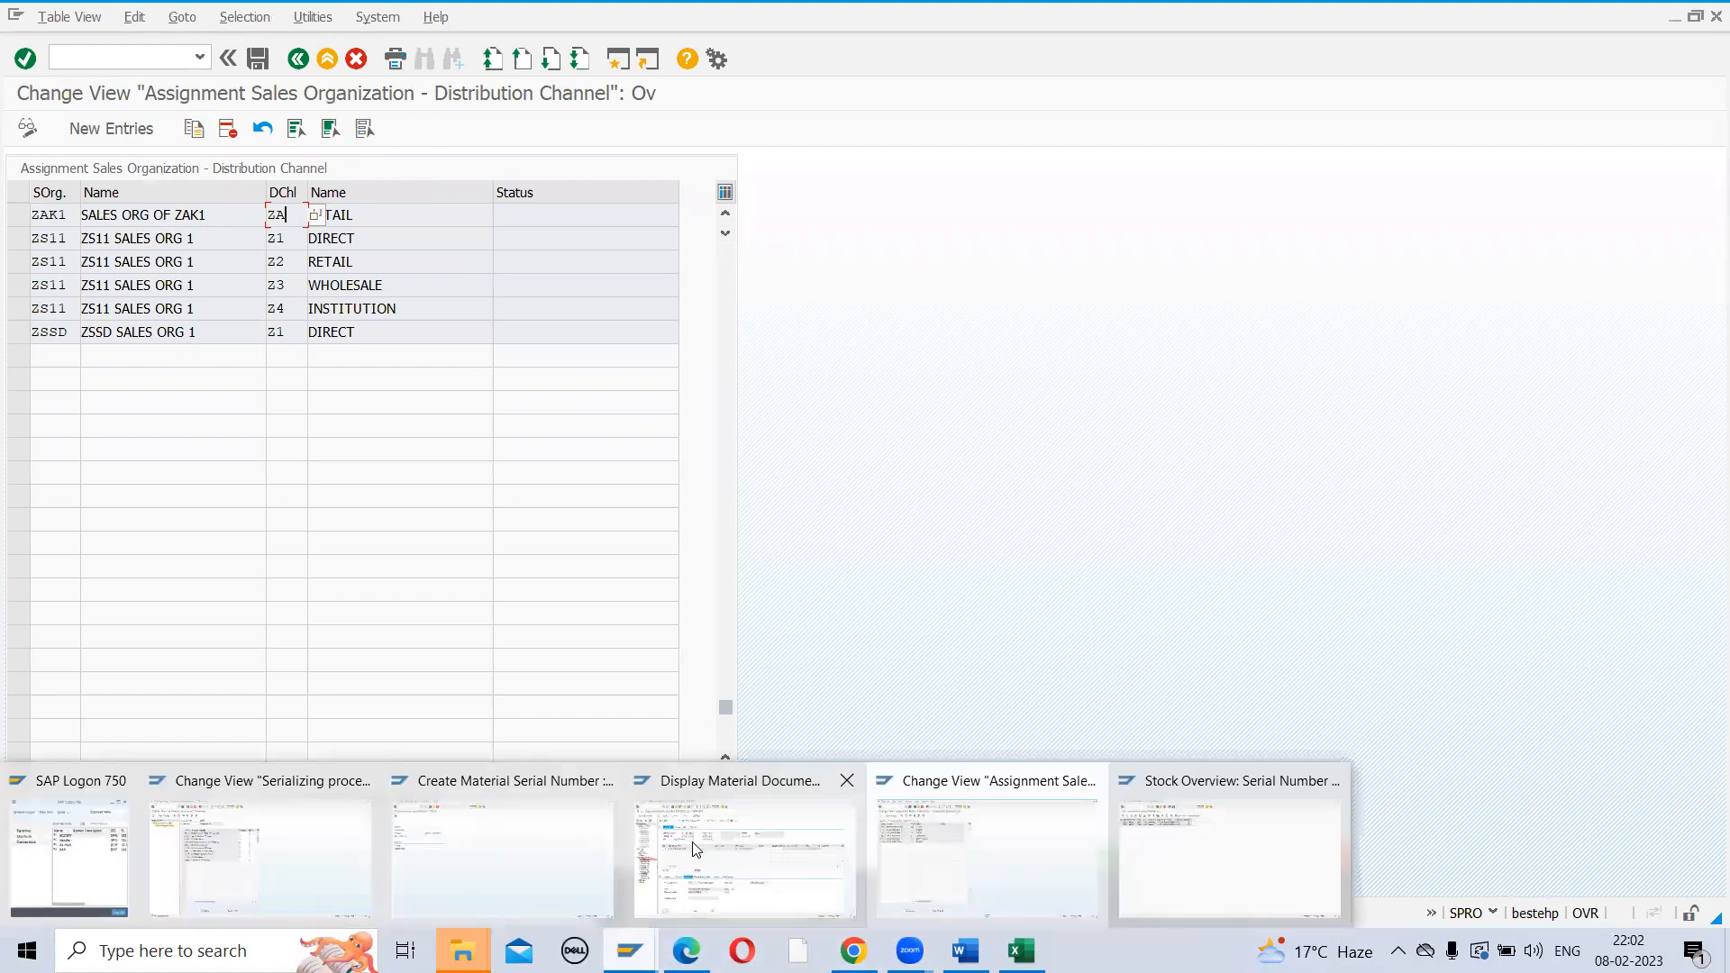
{"action": "left_click", "coordinate": [296, 847]}
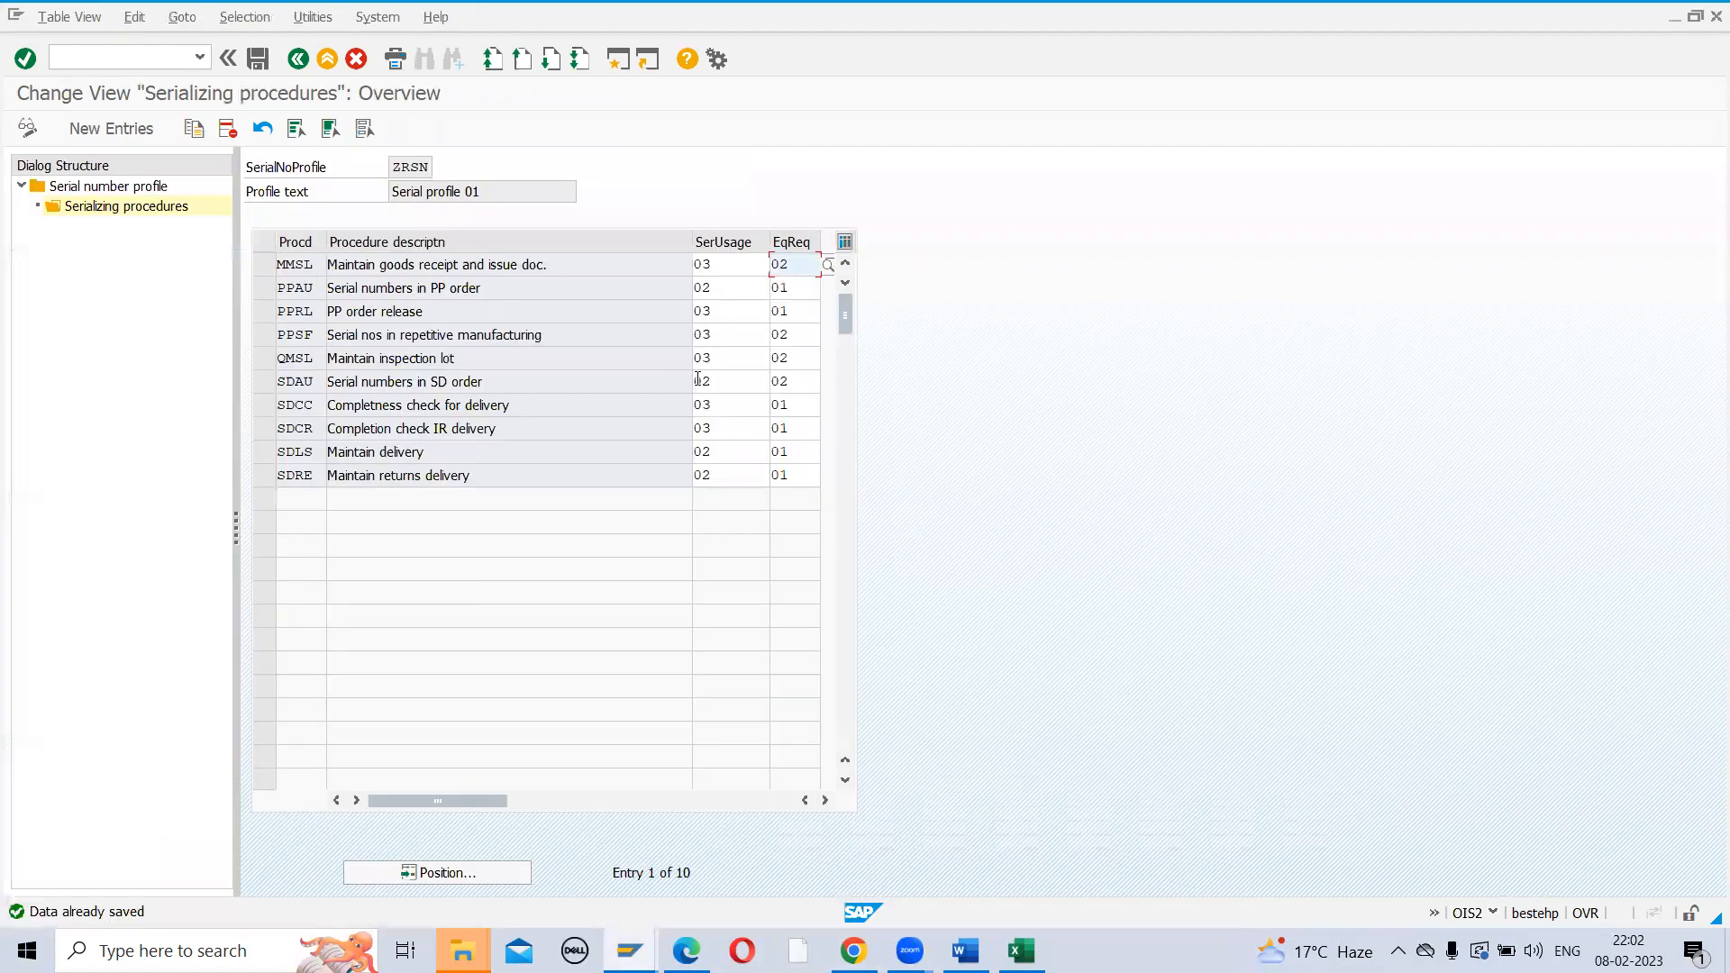
{"action": "left_click", "coordinate": [725, 267]}
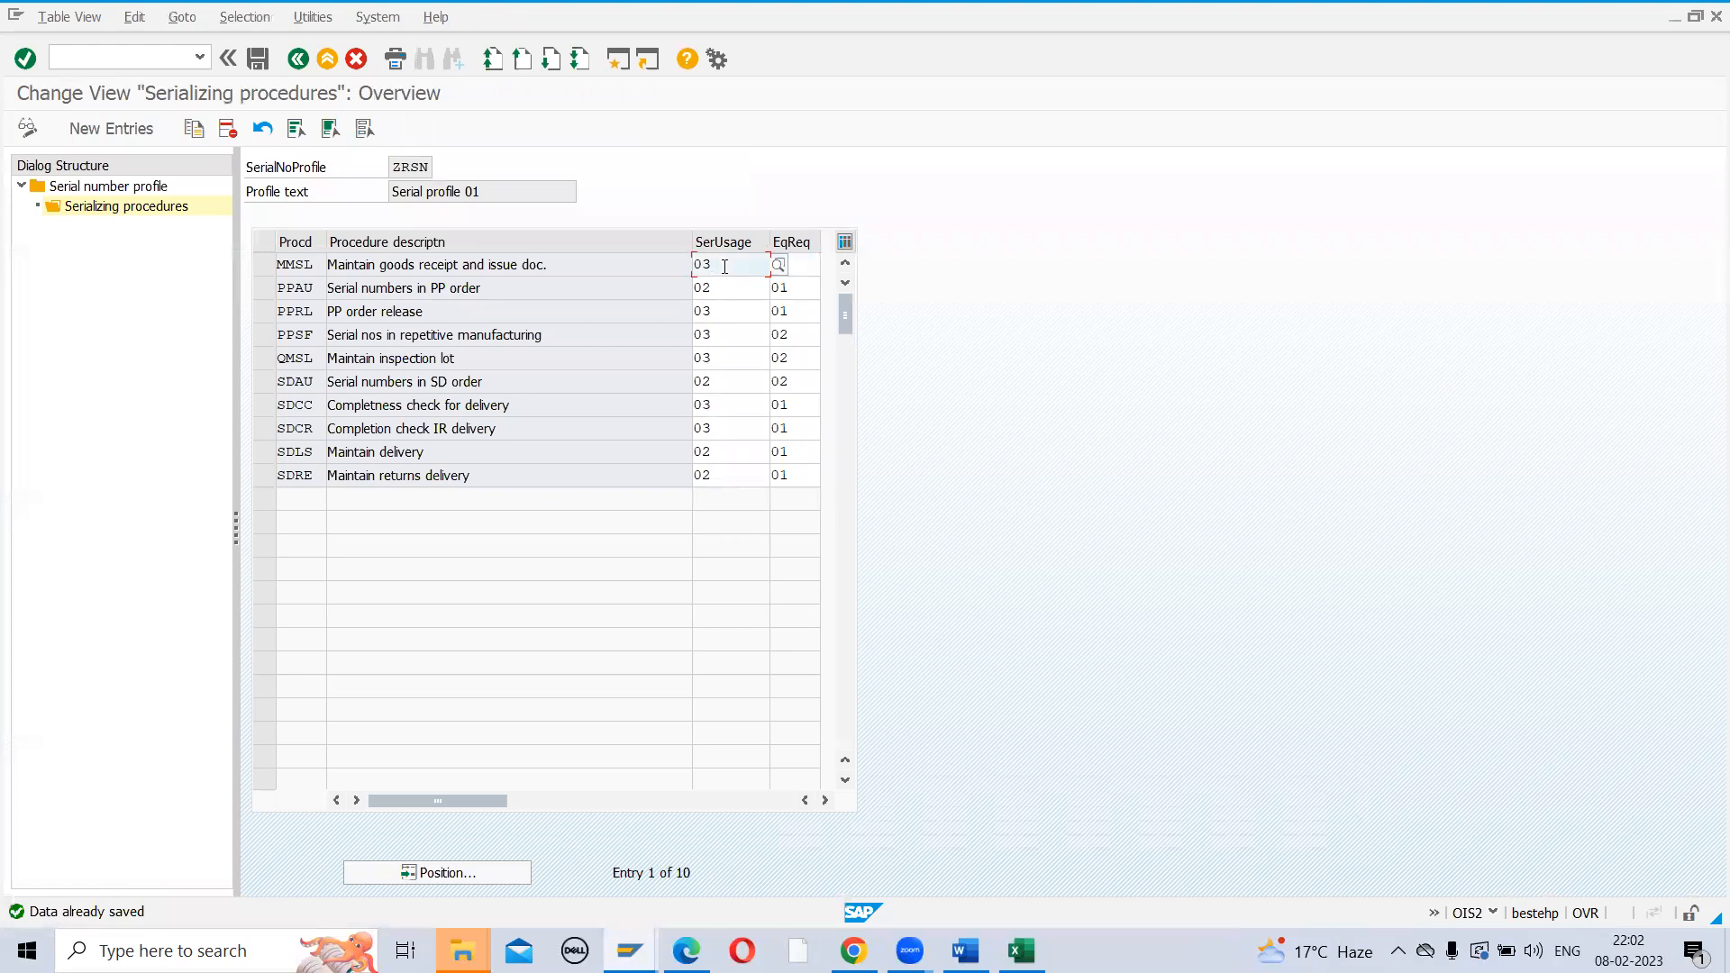
{"action": "key", "text": "BackSpace"}
{"action": "type", "text": "2"}
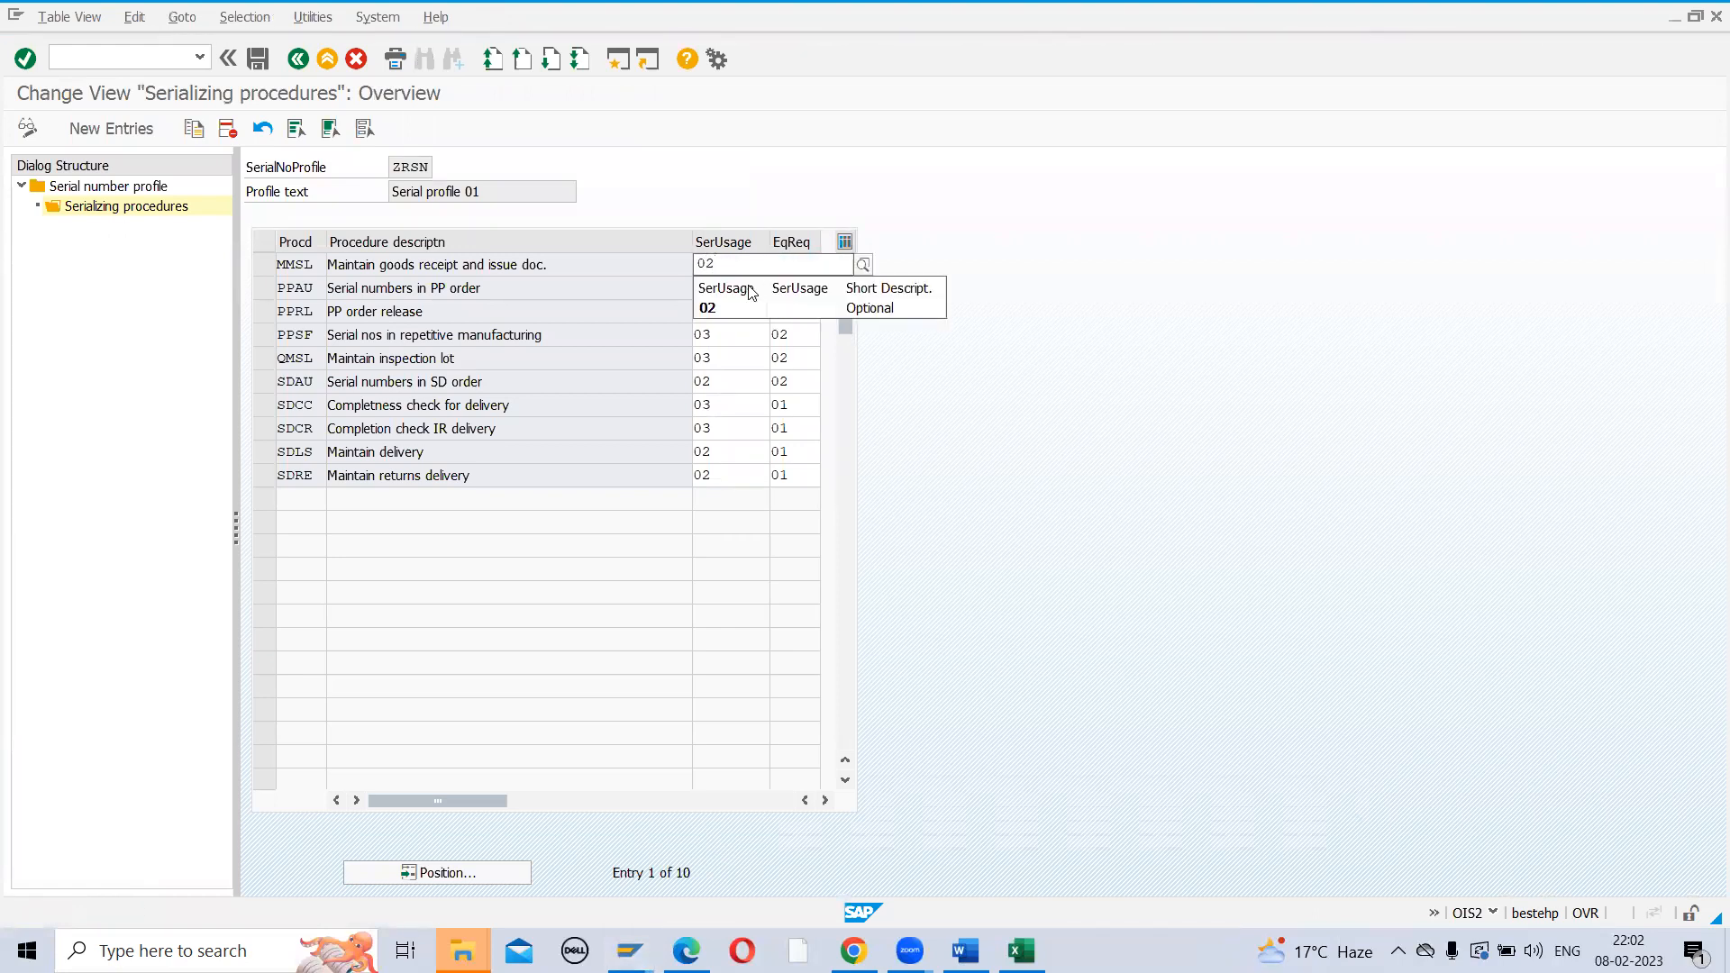
{"action": "left_click", "coordinate": [727, 302]}
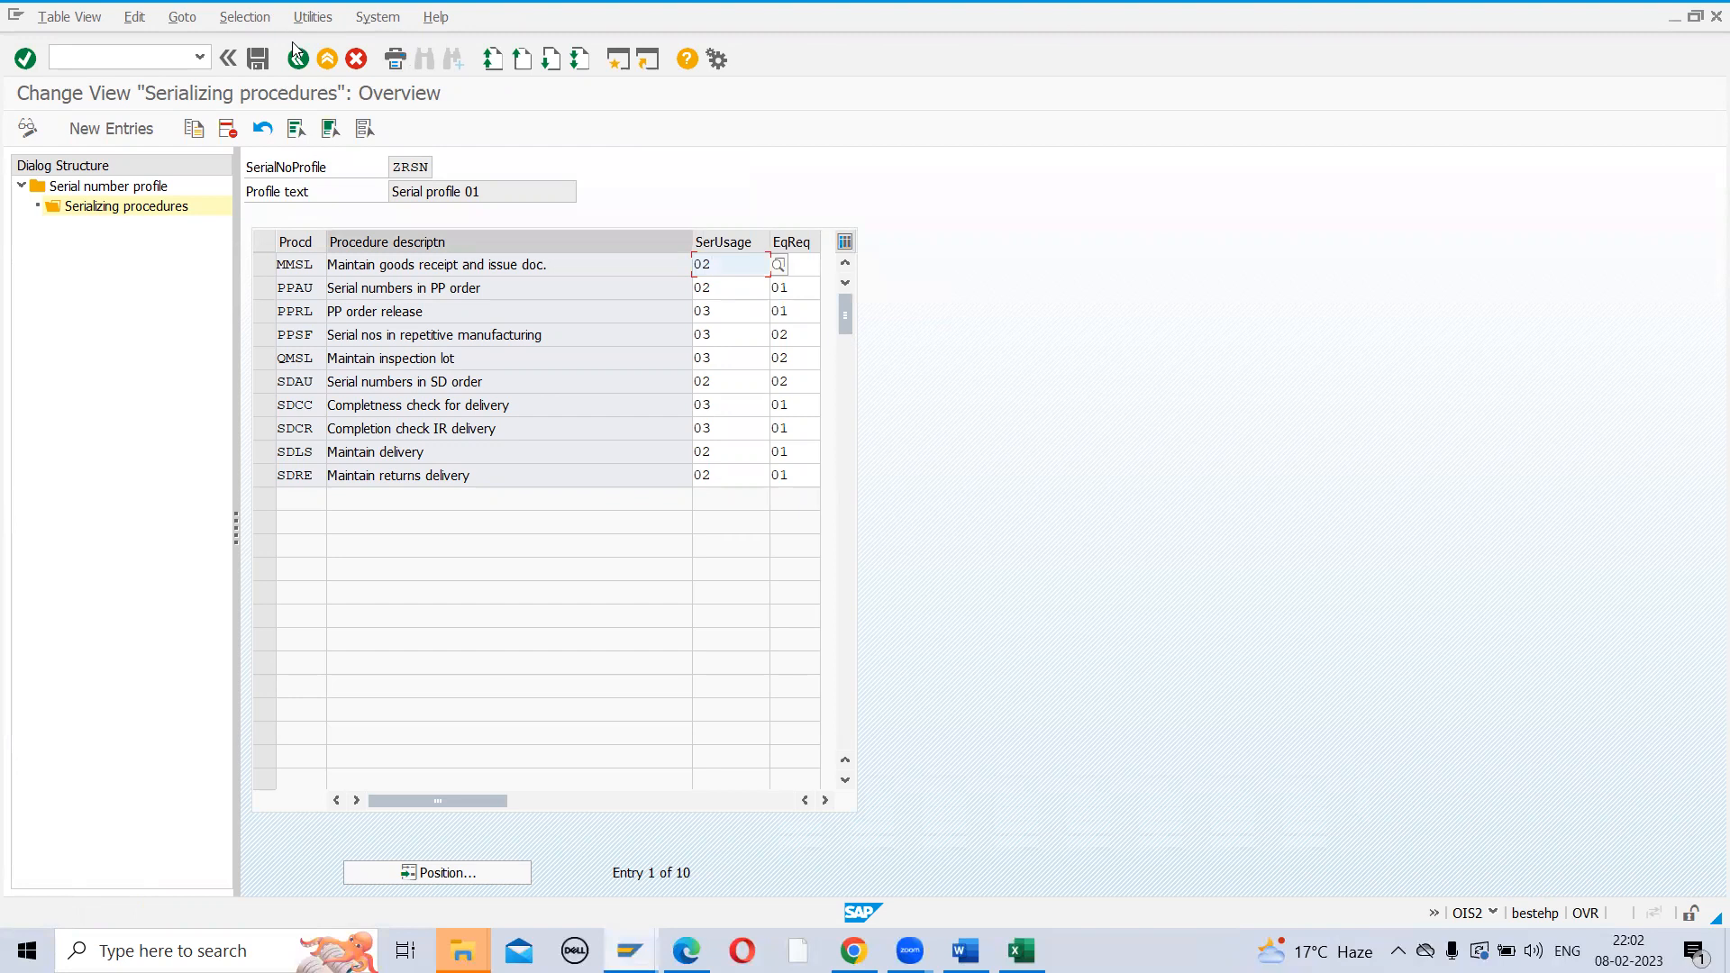
{"action": "left_click", "coordinate": [258, 60]}
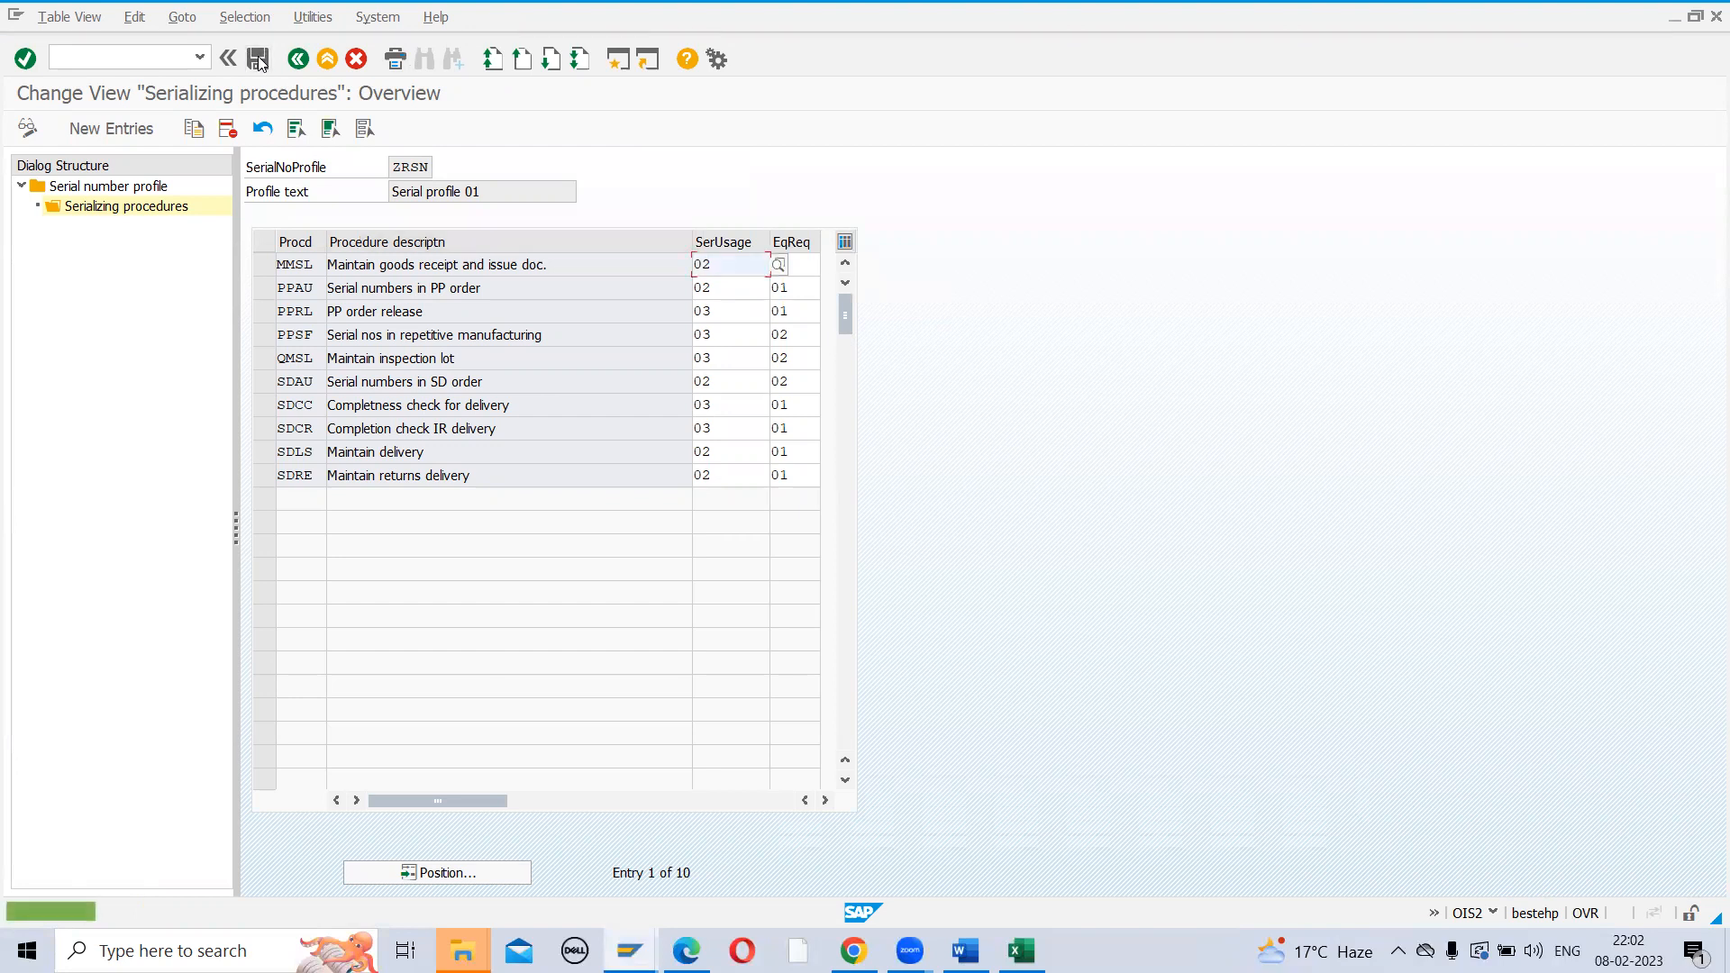
Switch back to the Stock Overview: Serial Number List window
{"action": "left_click", "coordinate": [629, 951]}
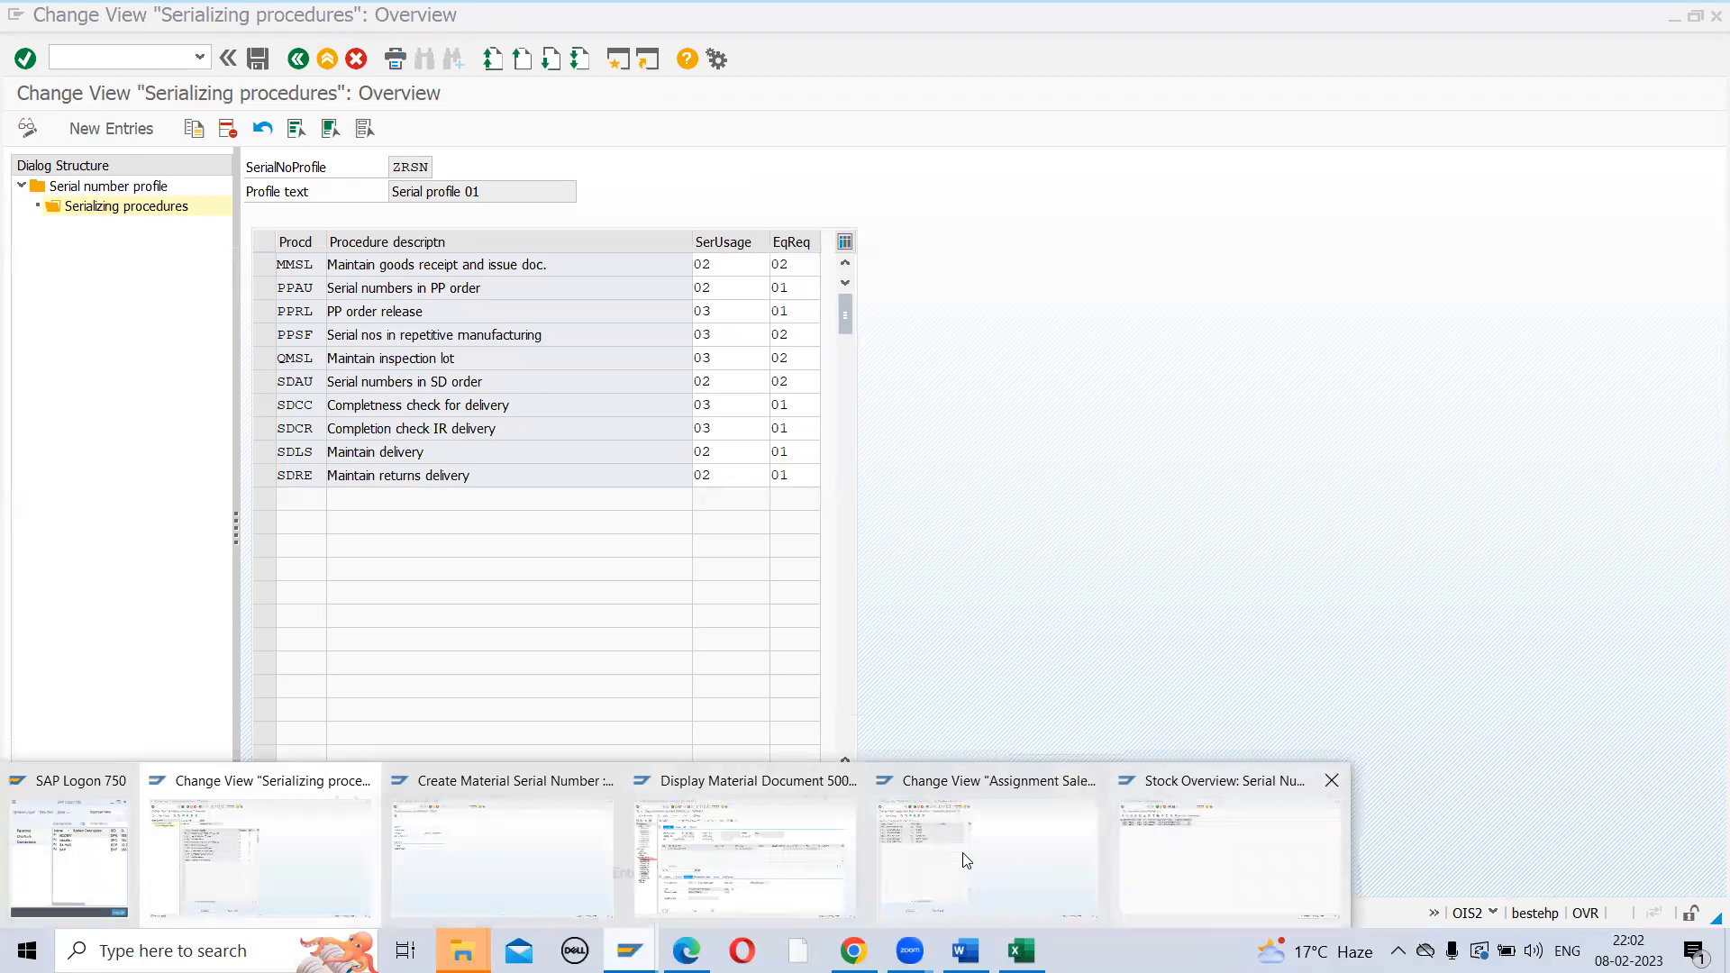
{"action": "left_click", "coordinate": [1230, 856]}
{"action": "left_click", "coordinate": [124, 59]}
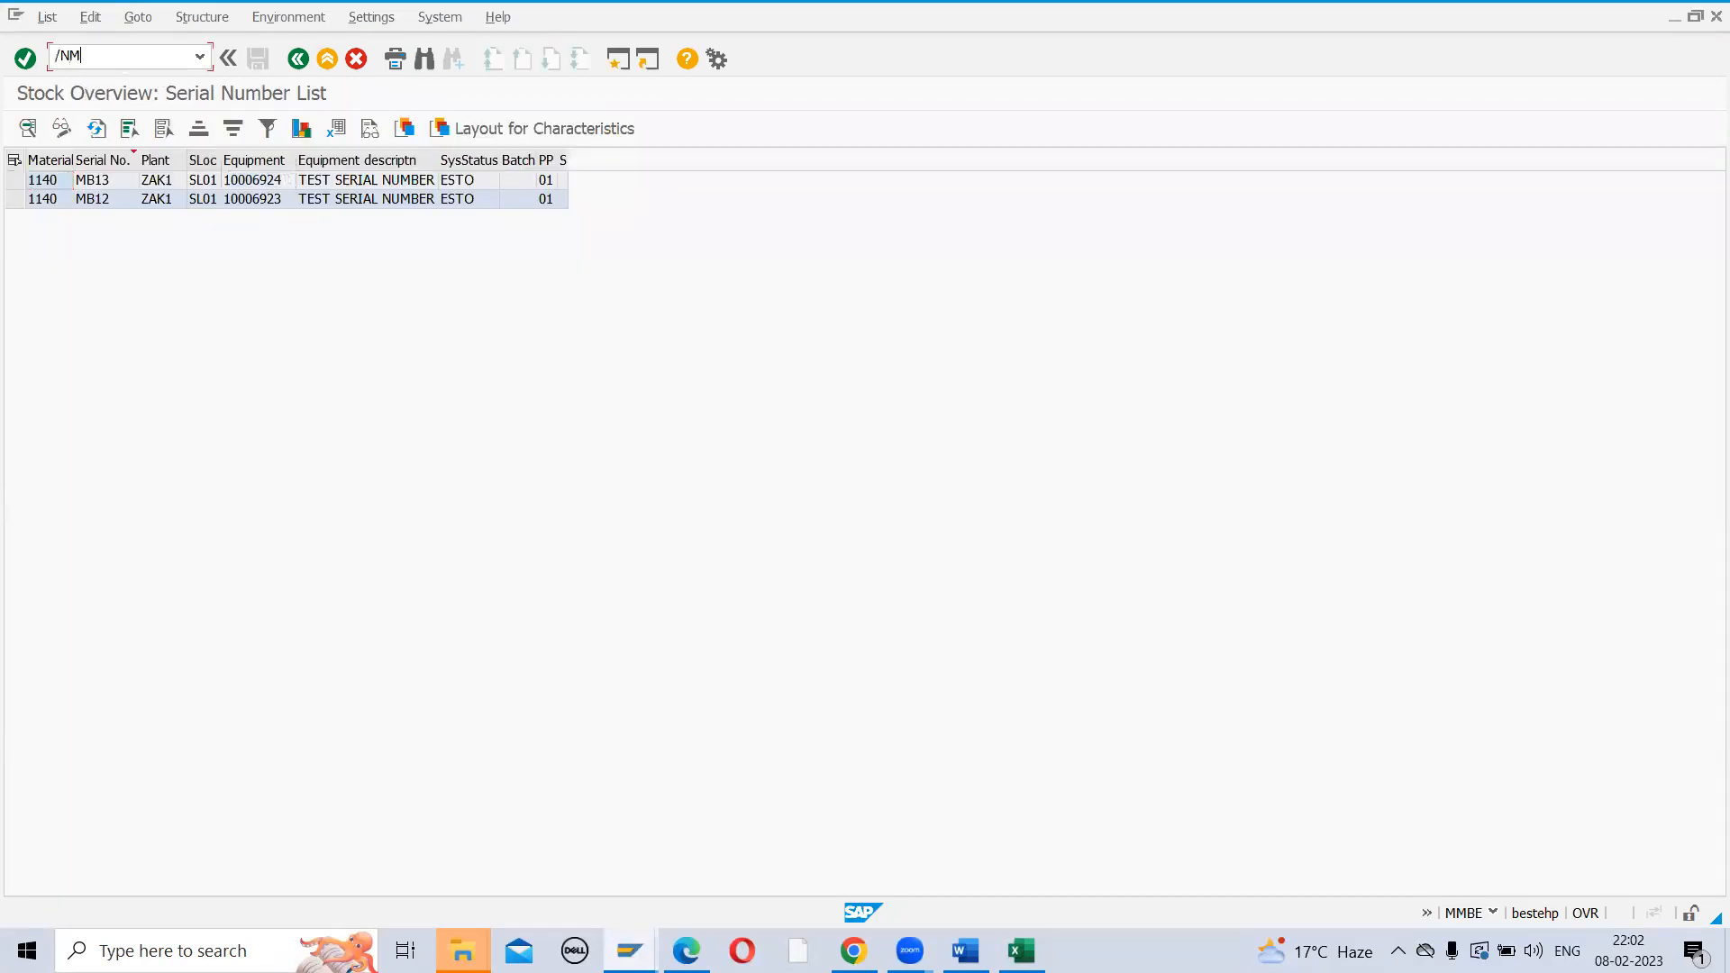
Start a ME21N order for vendor 100621 with purchasing org ZAK1, group ZA1, company code ZAK1
{"action": "key", "text": "Return"}
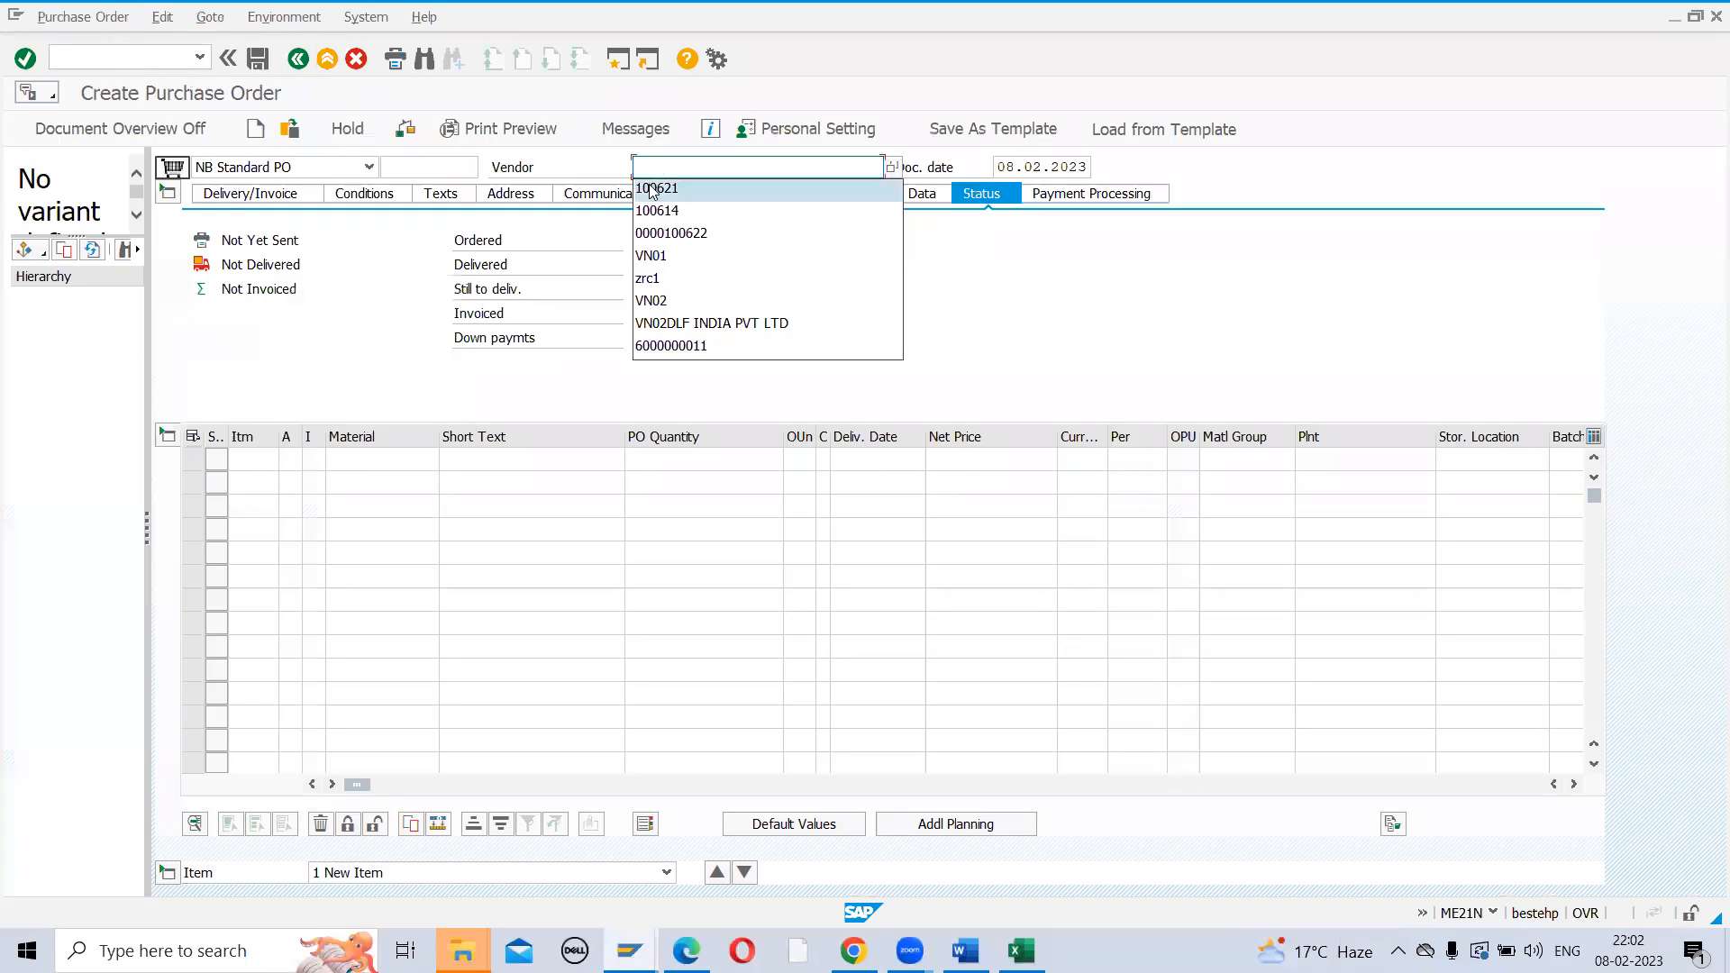
{"action": "left_click", "coordinate": [648, 184]}
{"action": "key", "text": "Return"}
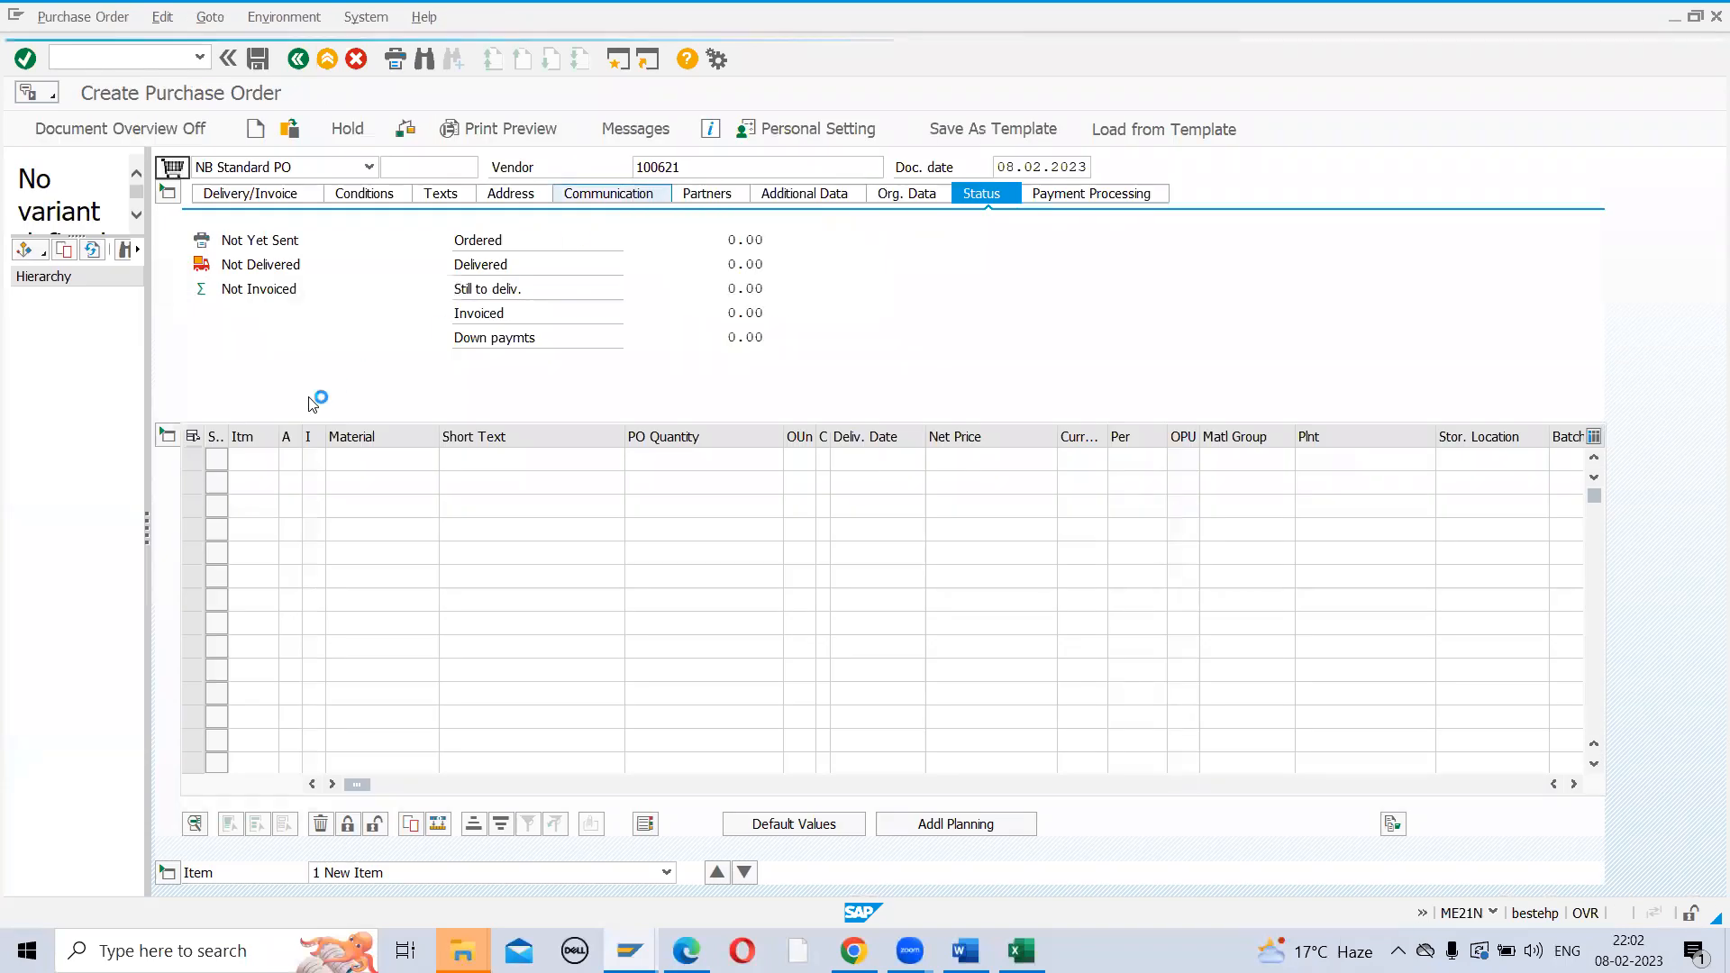
{"action": "left_click", "coordinate": [377, 241]}
{"action": "type", "text": "Z"}
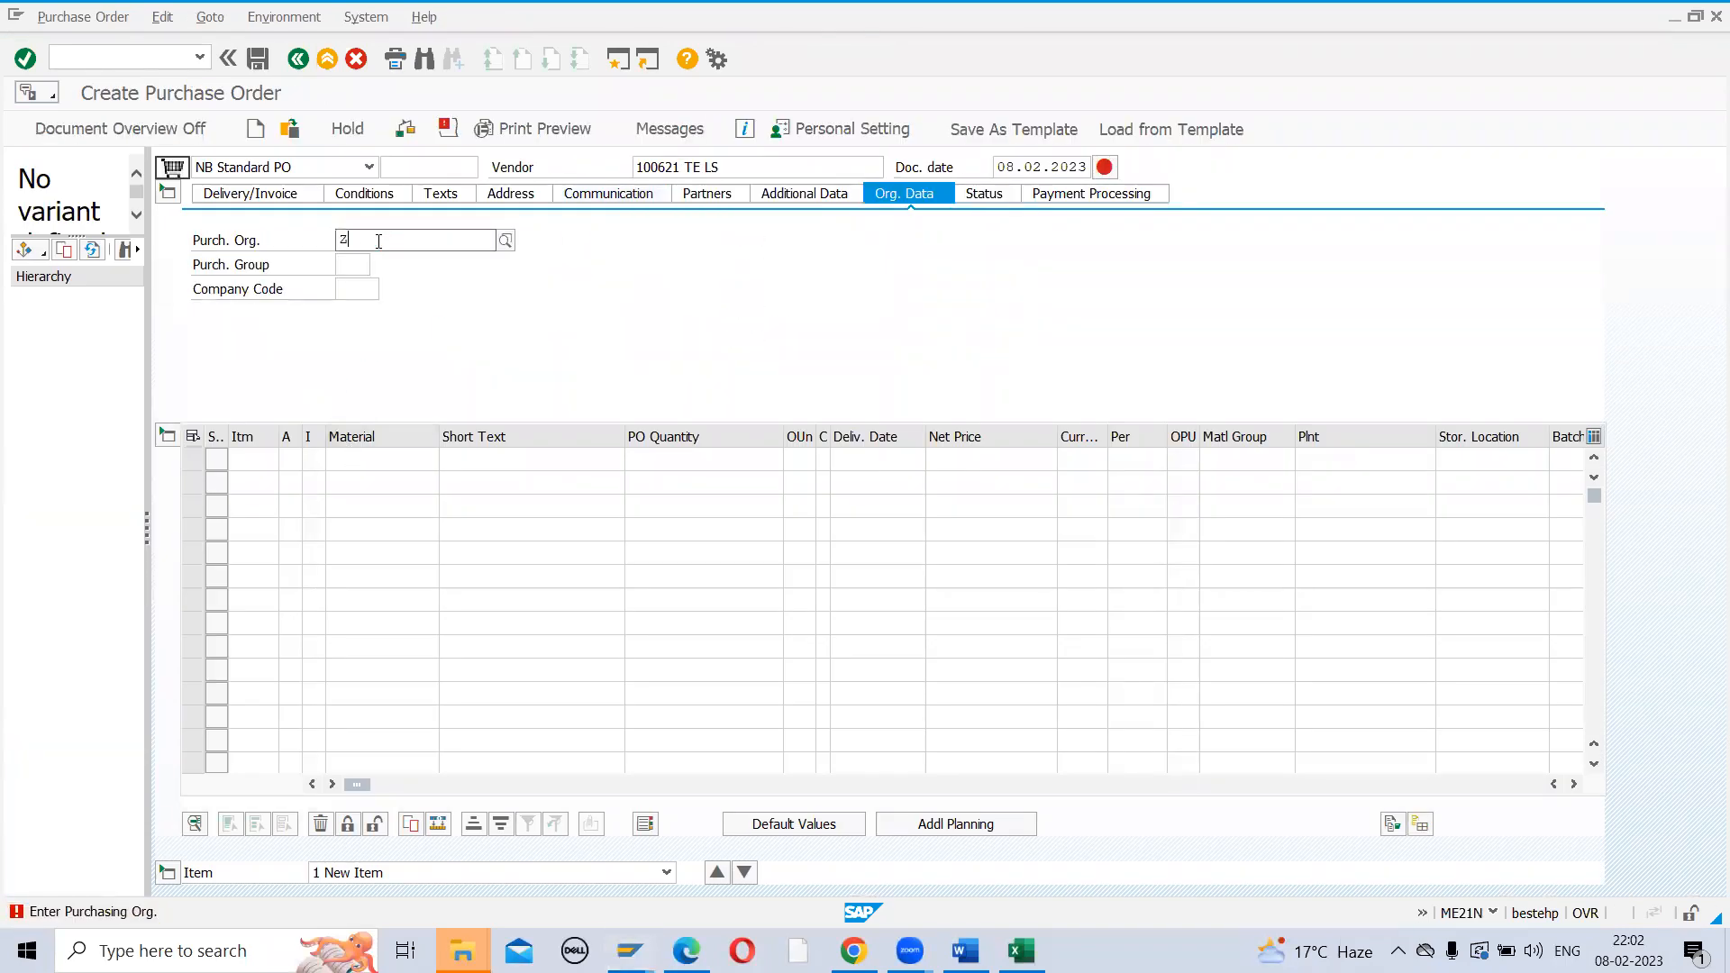
{"action": "type", "text": "AK1"}
{"action": "key", "text": "Tab"}
{"action": "type", "text": "ZA1"}
{"action": "key", "text": "Tab"}
{"action": "type", "text": "ZAK1"}
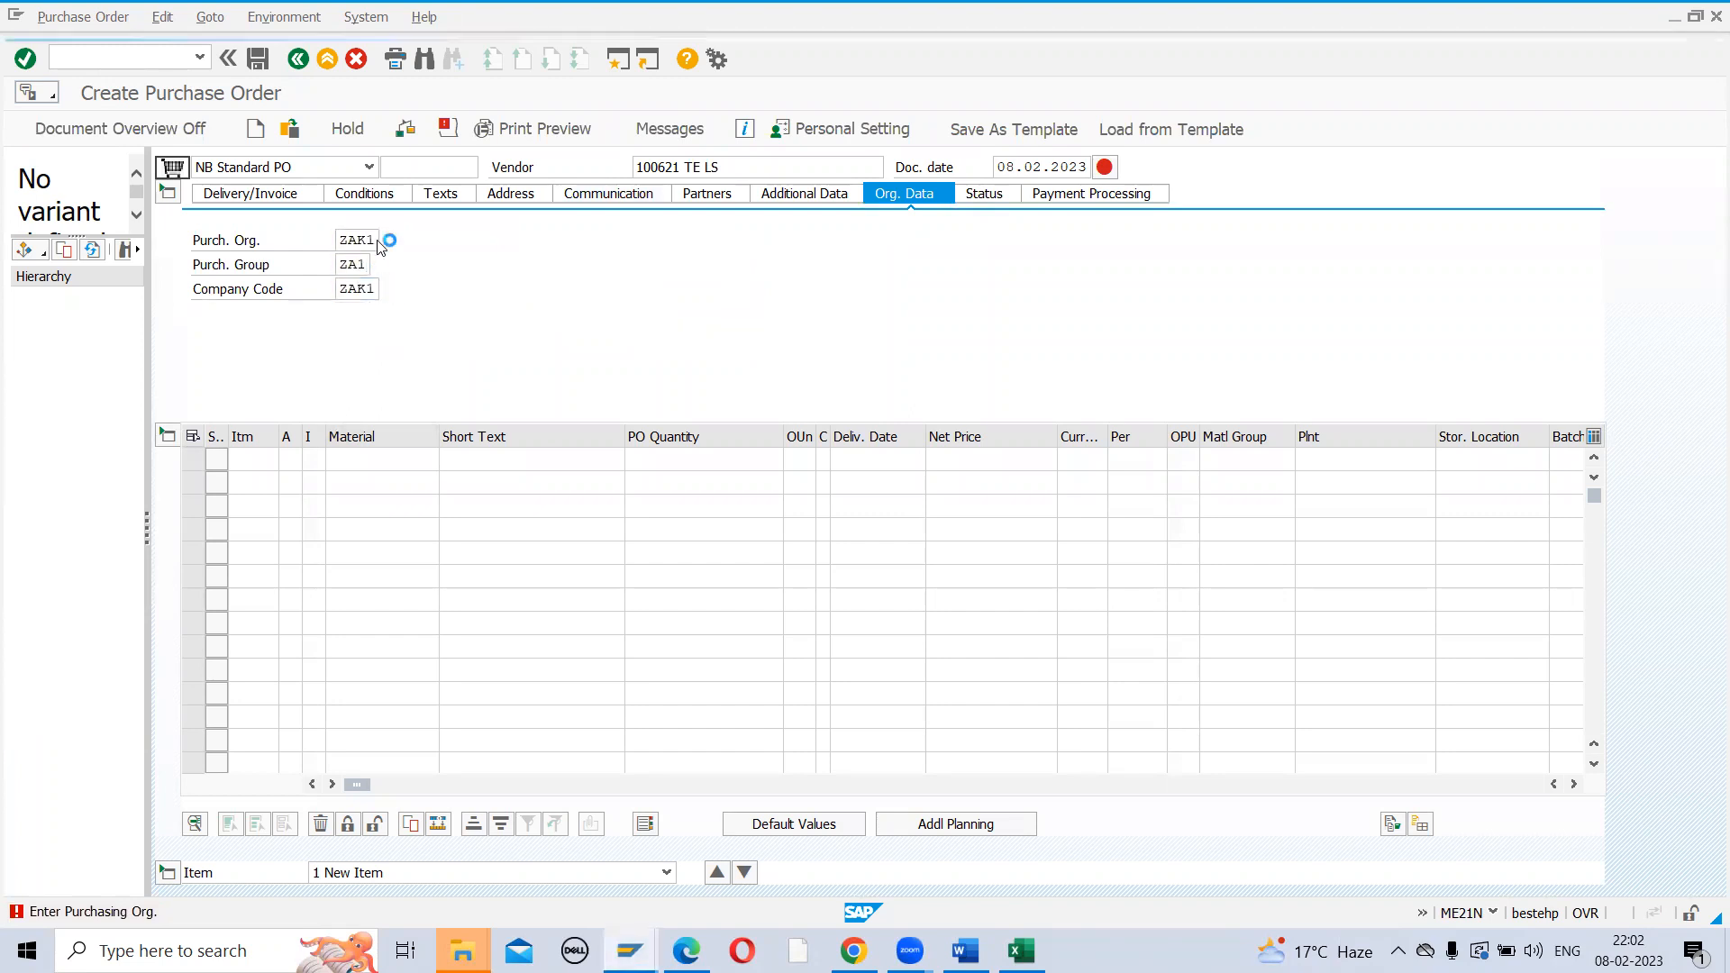
{"action": "left_click", "coordinate": [366, 458]}
Add an item for material 1140, quantity 1, plant ZAK1, storage location SL01
{"action": "key", "text": "space"}
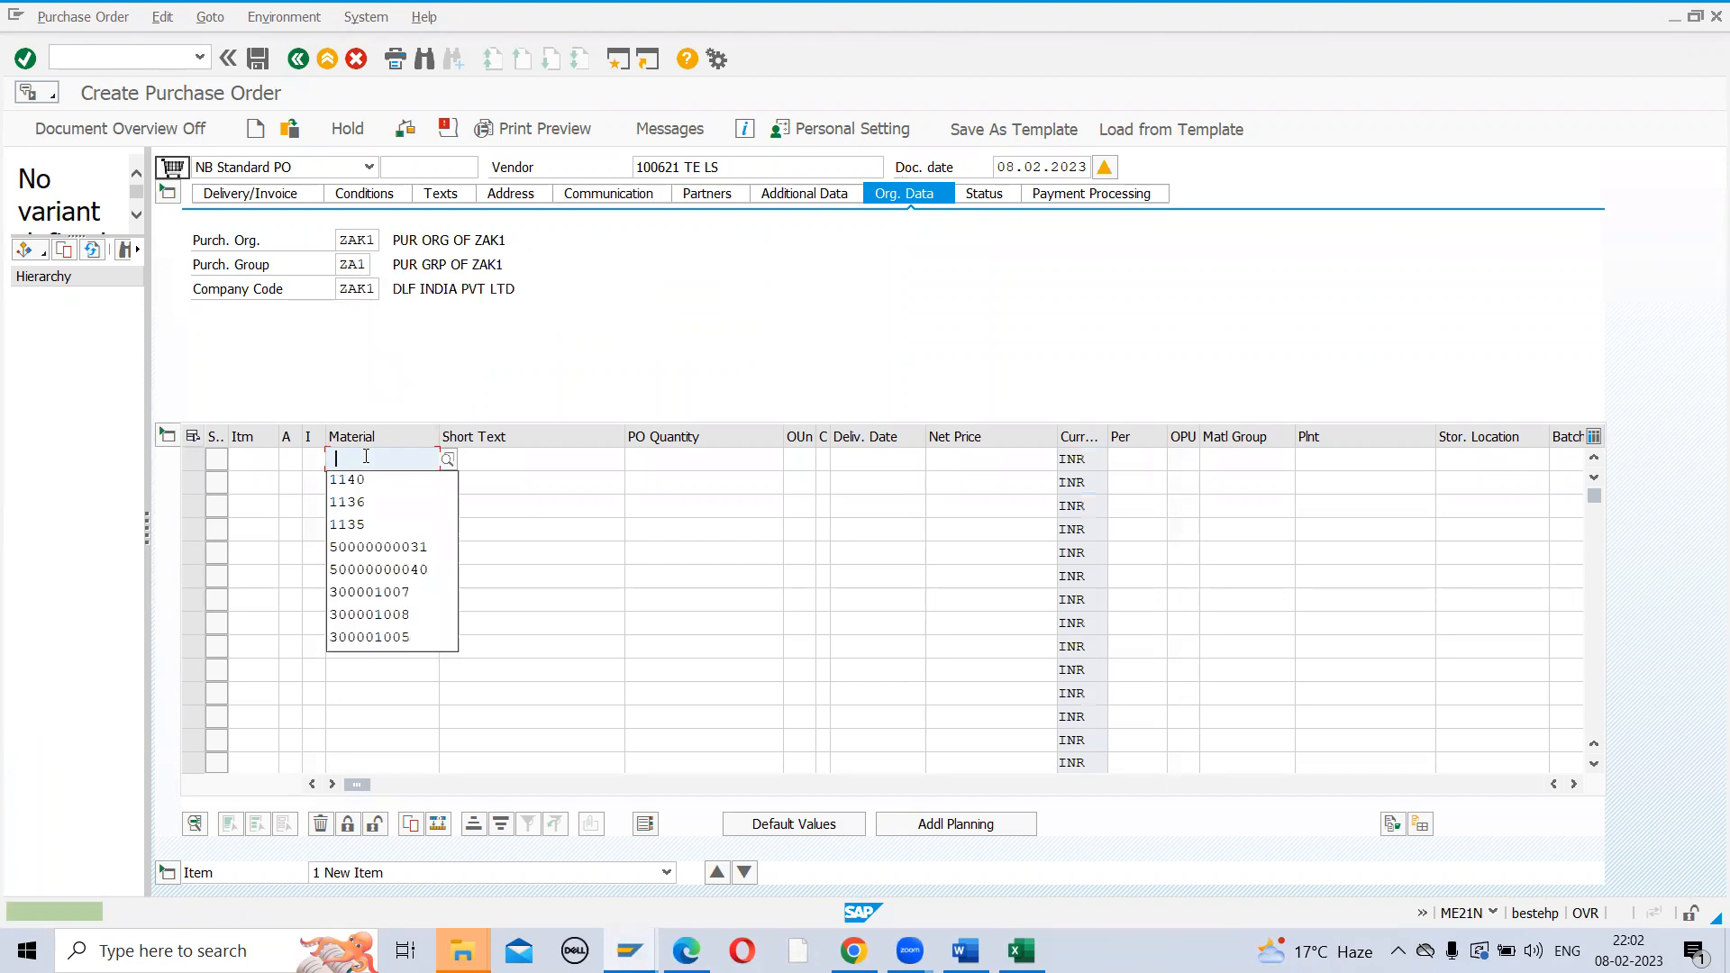
{"action": "left_click", "coordinate": [358, 484]}
{"action": "key", "text": "Return"}
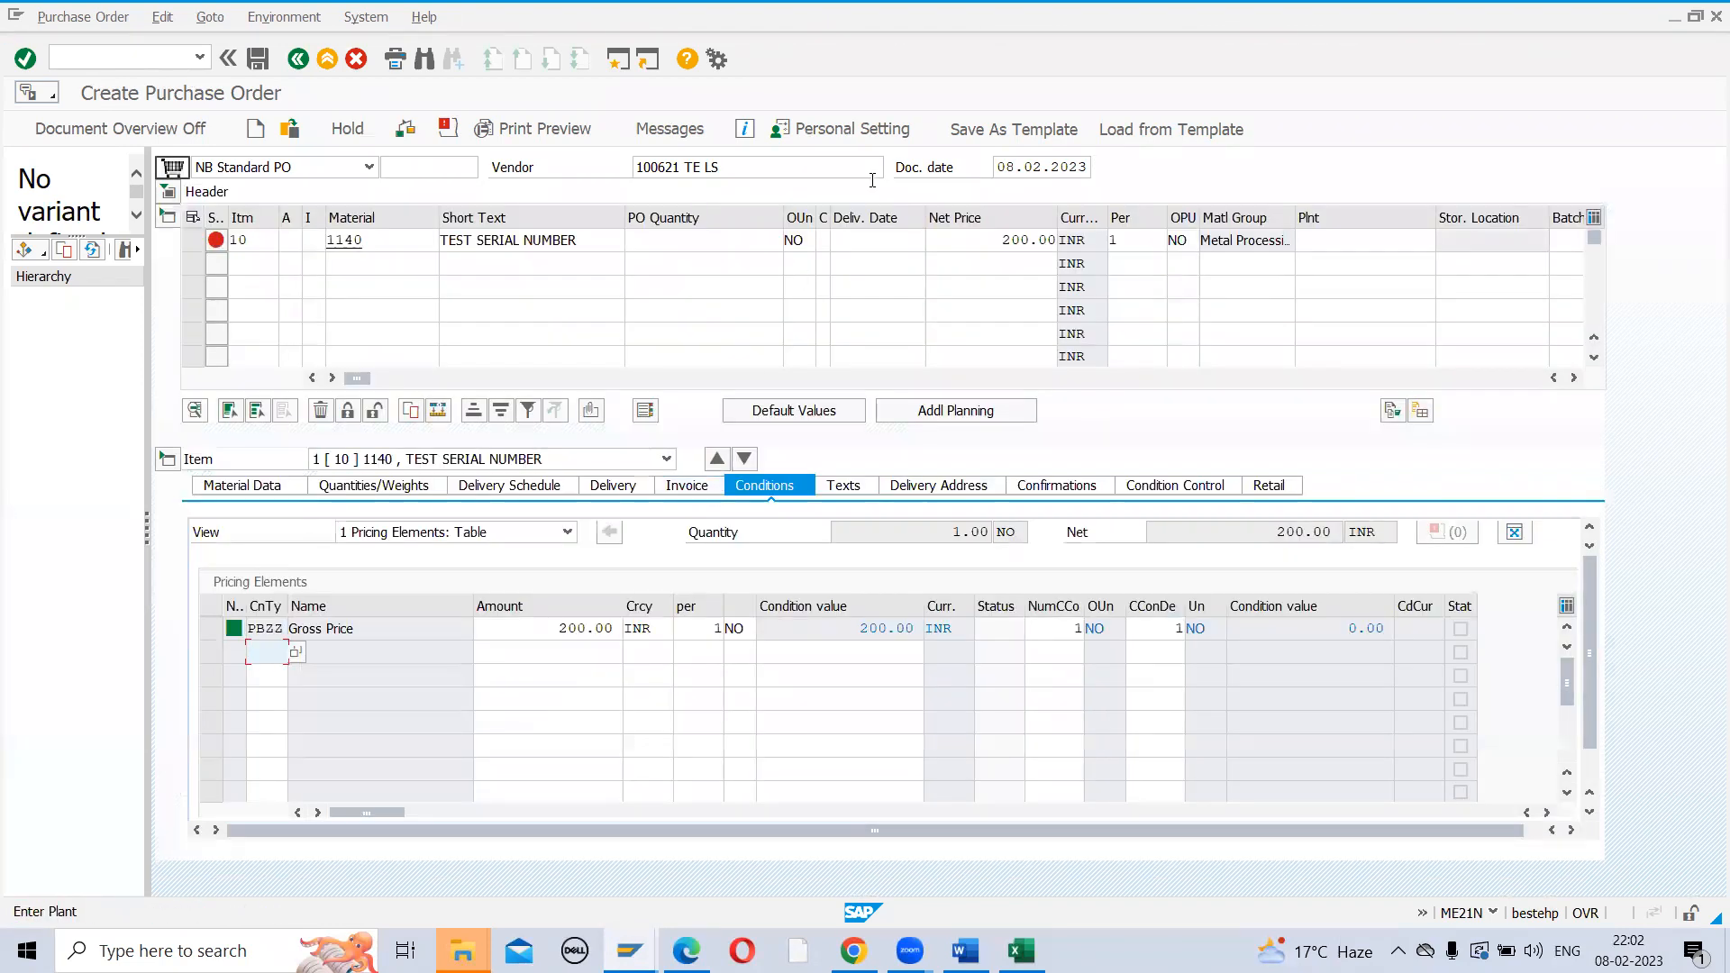
{"action": "left_click", "coordinate": [693, 236]}
{"action": "type", "text": "1"}
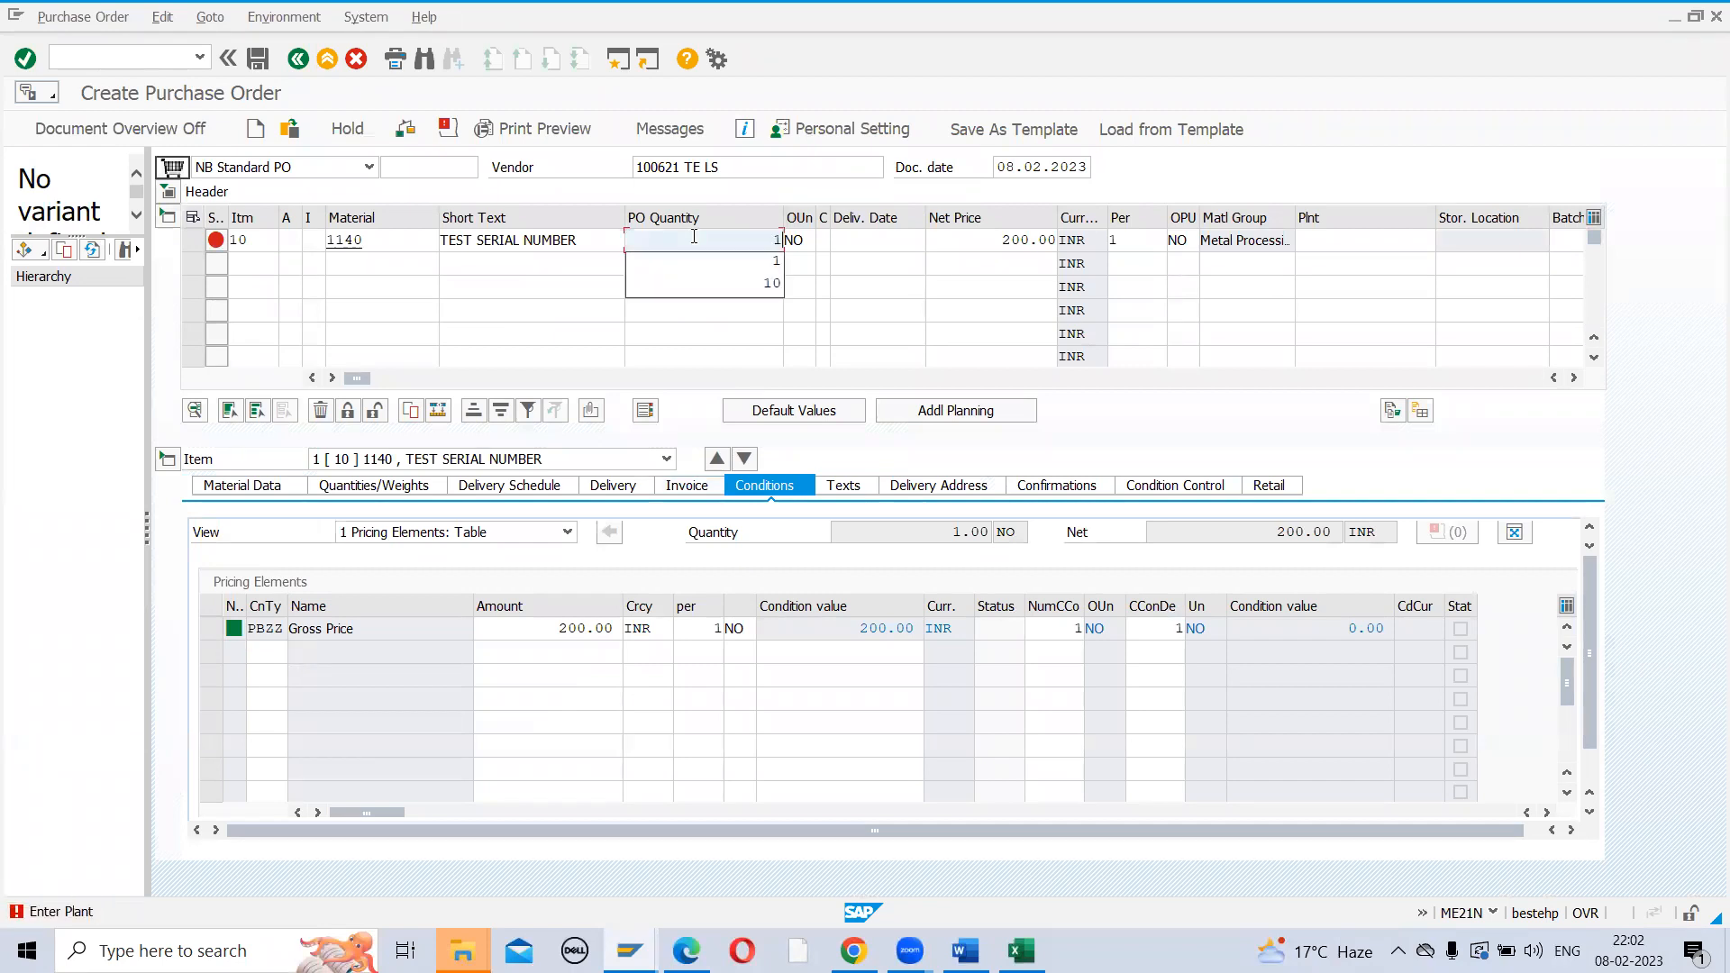
{"action": "key", "text": "Return"}
{"action": "left_click", "coordinate": [1353, 241]}
{"action": "type", "text": "ZAK1"}
{"action": "key", "text": "Return"}
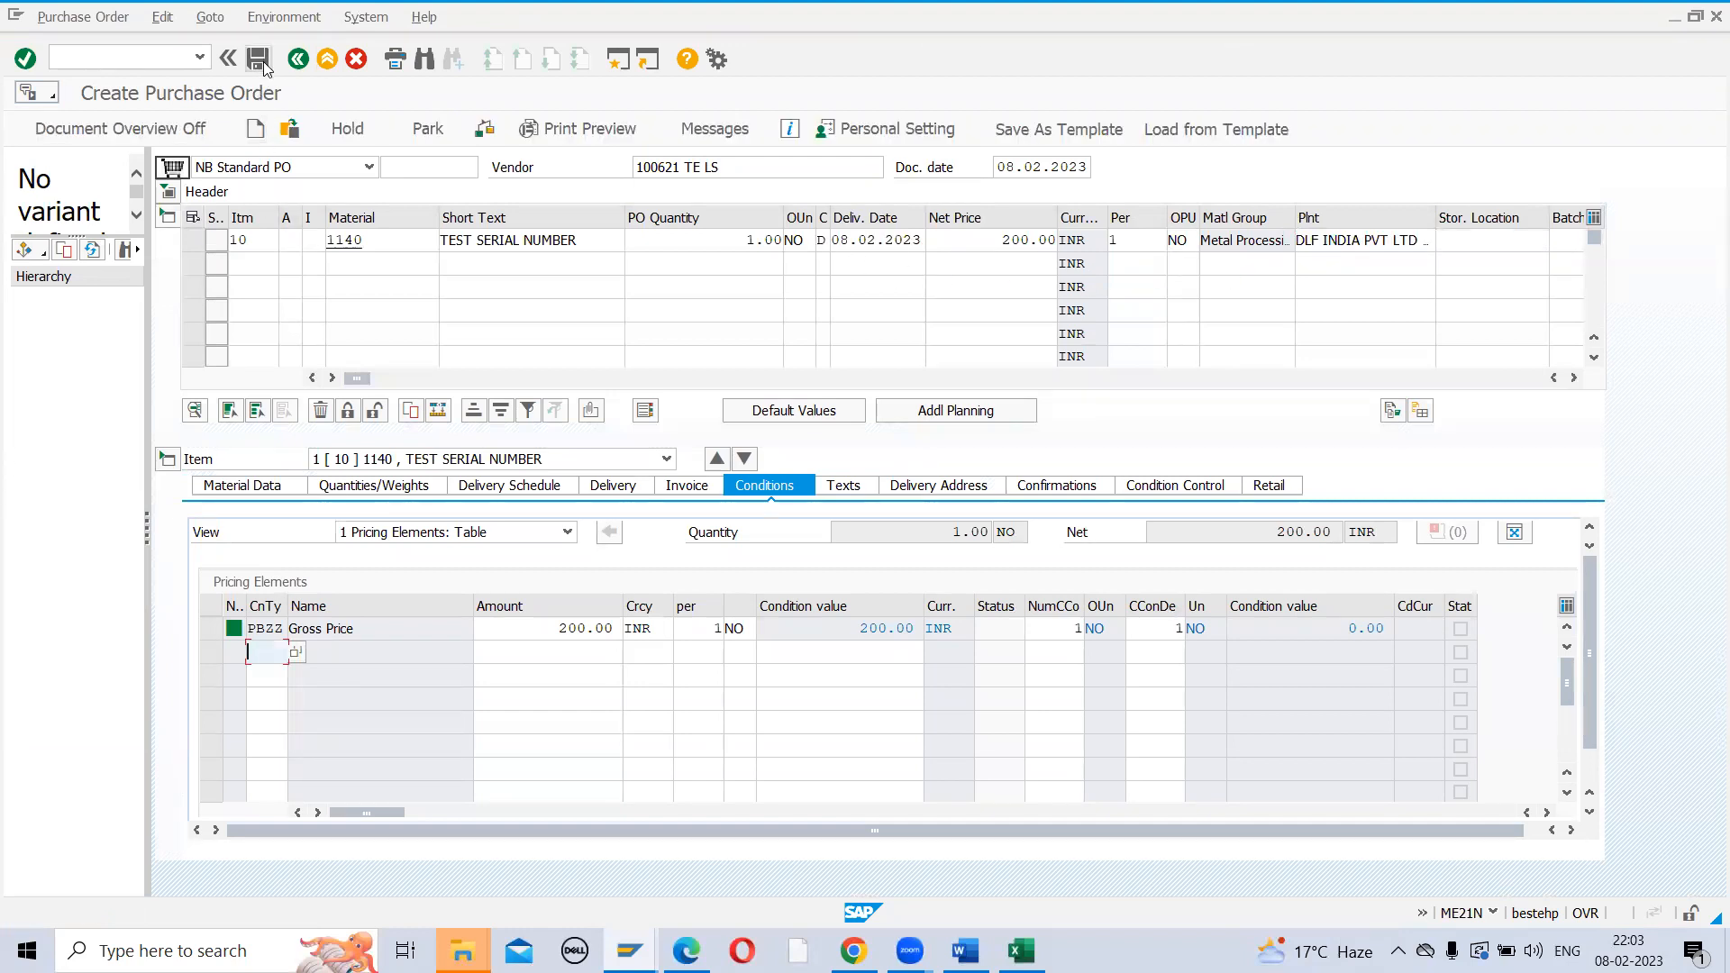
{"action": "left_click", "coordinate": [1496, 254]}
{"action": "type", "text": "SL01"}
{"action": "key", "text": "Return"}
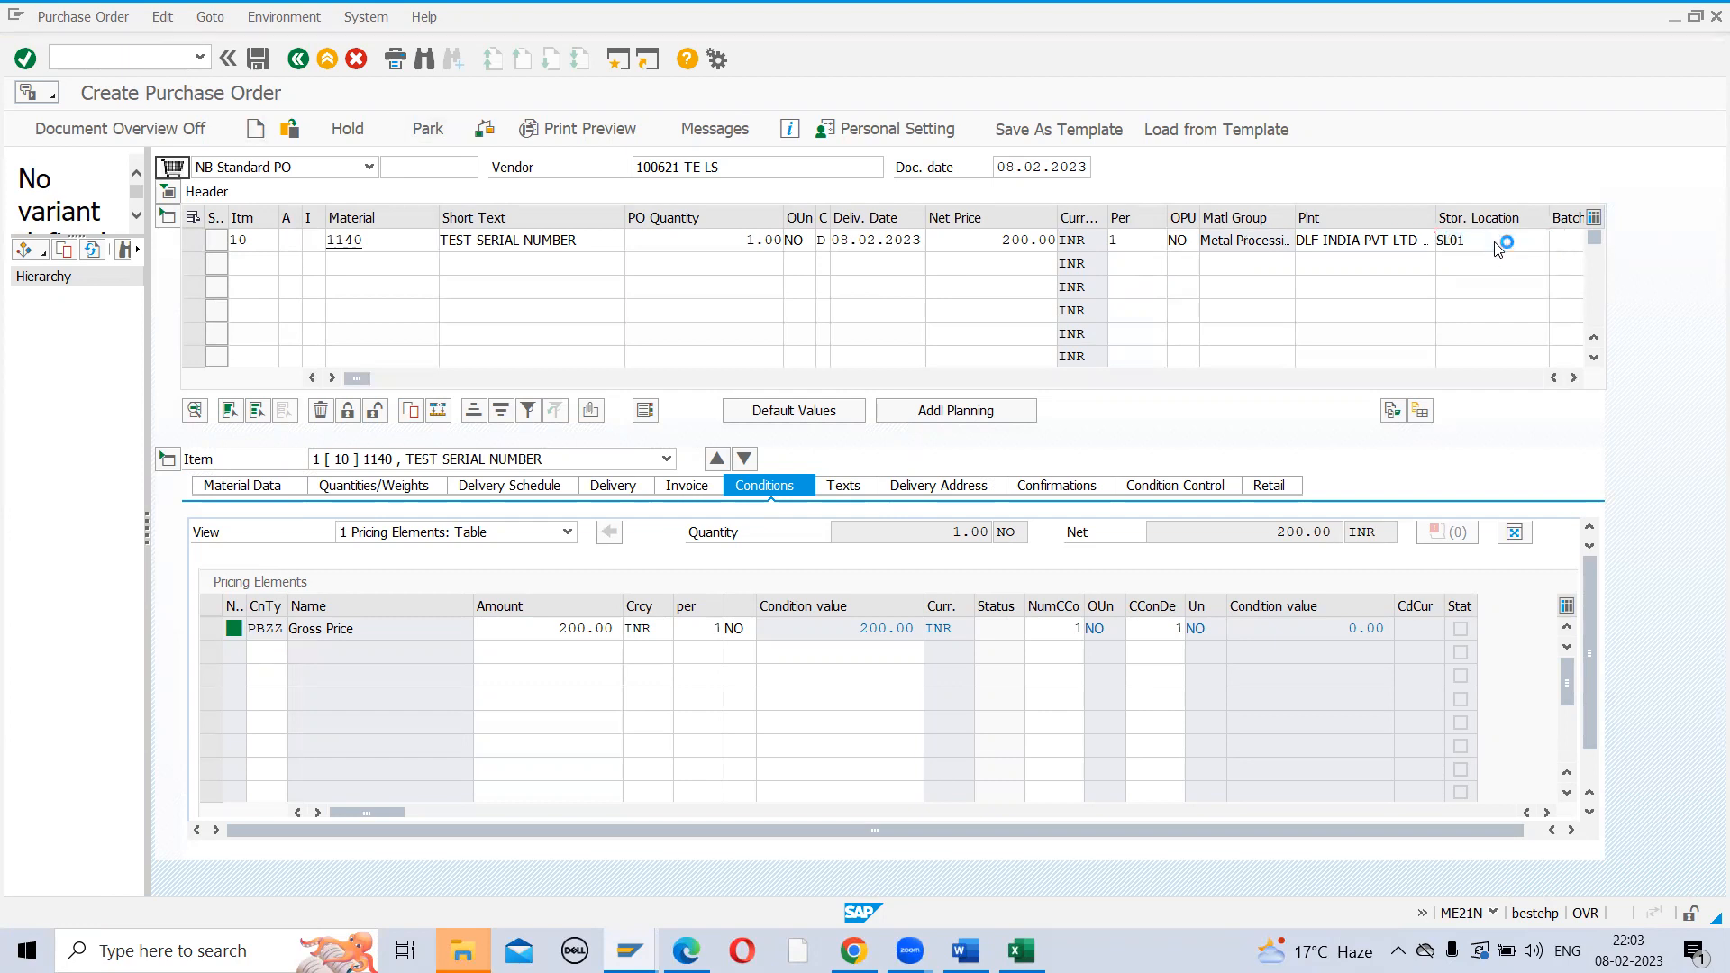
Save the purchase order and copy the new order number
{"action": "left_click", "coordinate": [258, 59]}
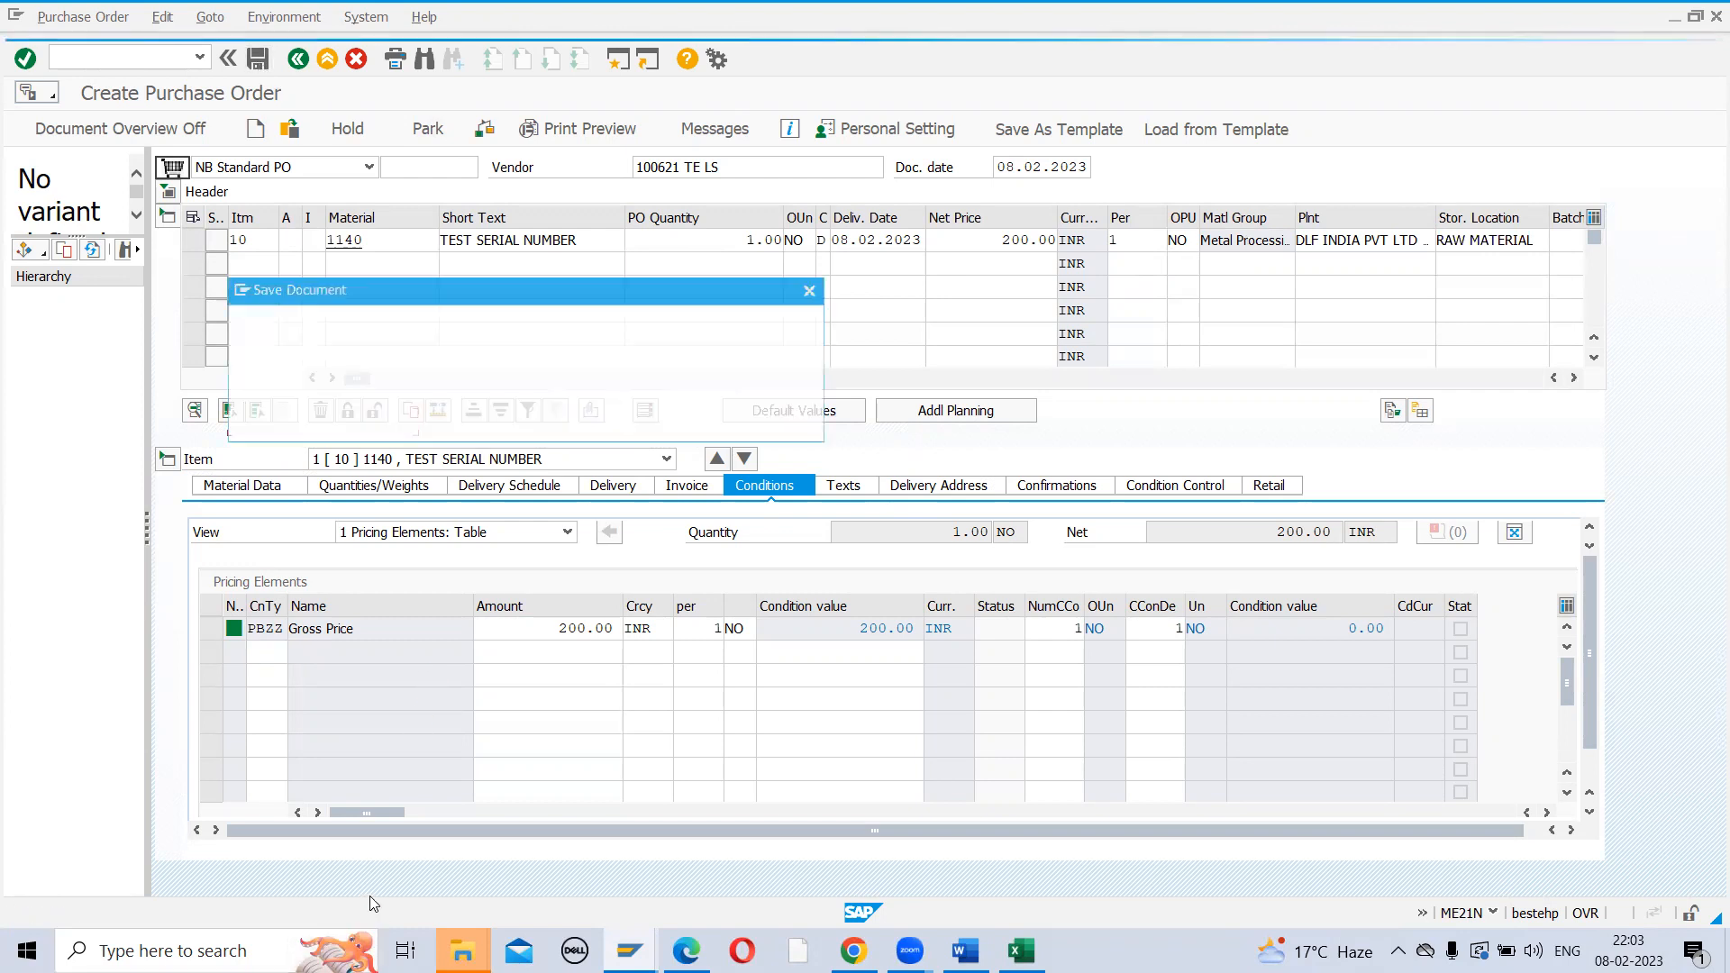
{"action": "left_click", "coordinate": [383, 421]}
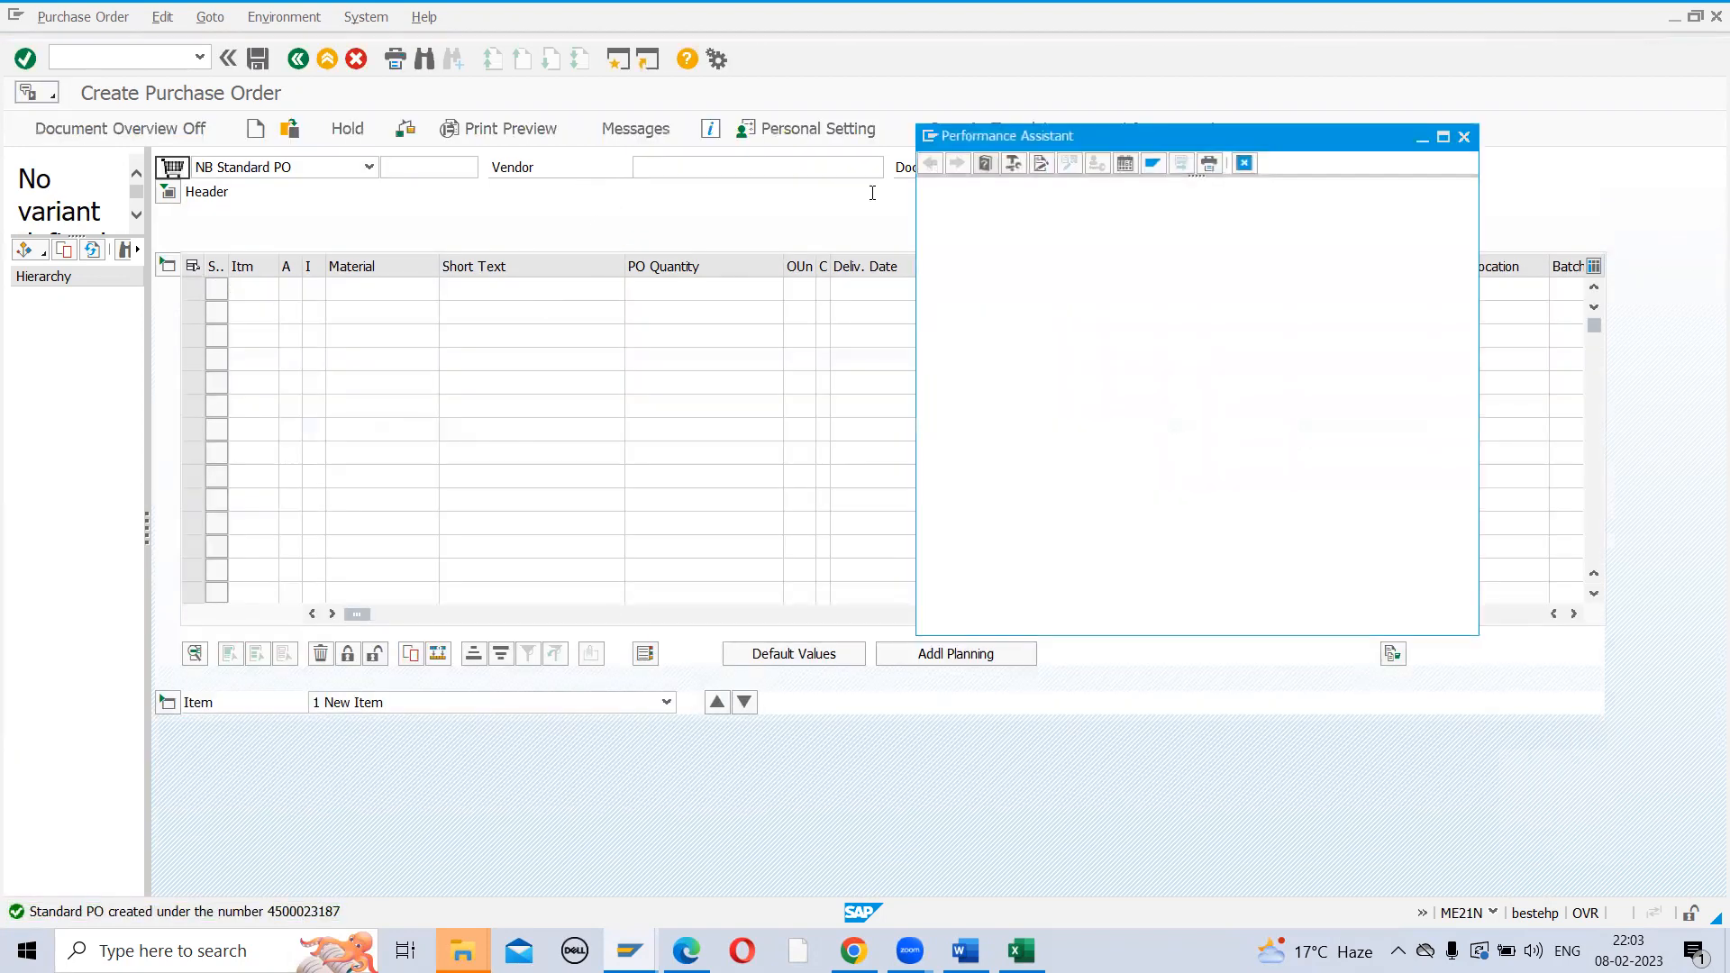
{"action": "double_click", "coordinate": [1253, 197]}
{"action": "key", "text": "ctrl+c"}
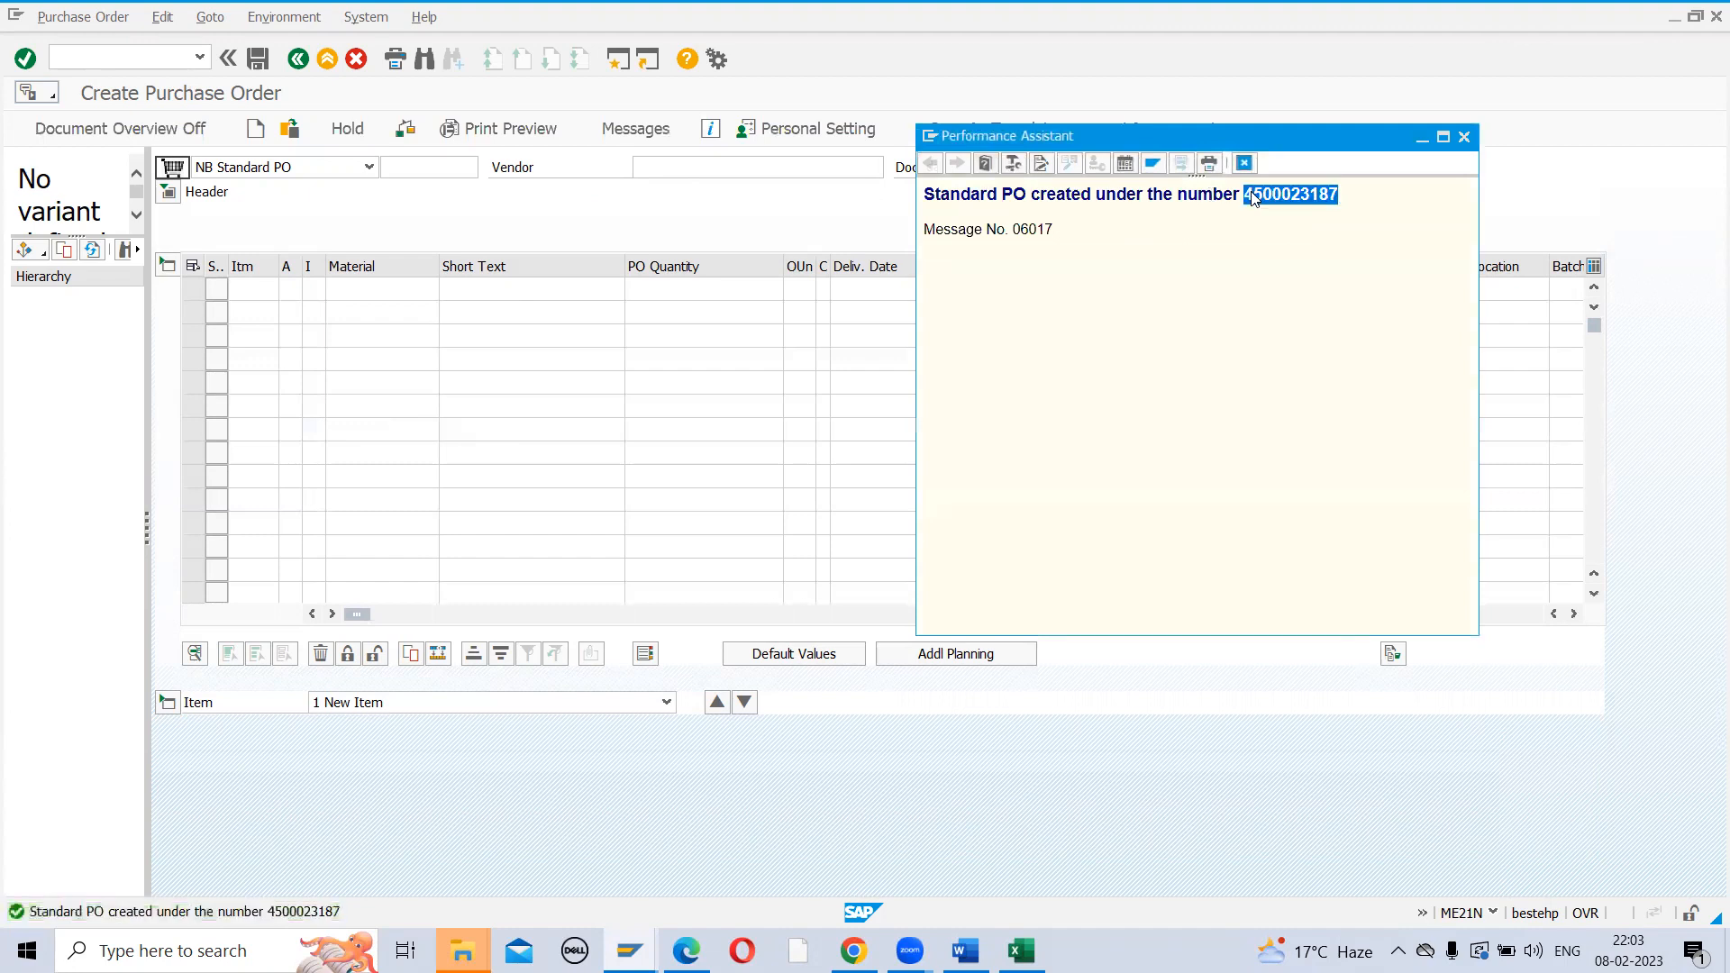
{"action": "left_click", "coordinate": [1242, 163]}
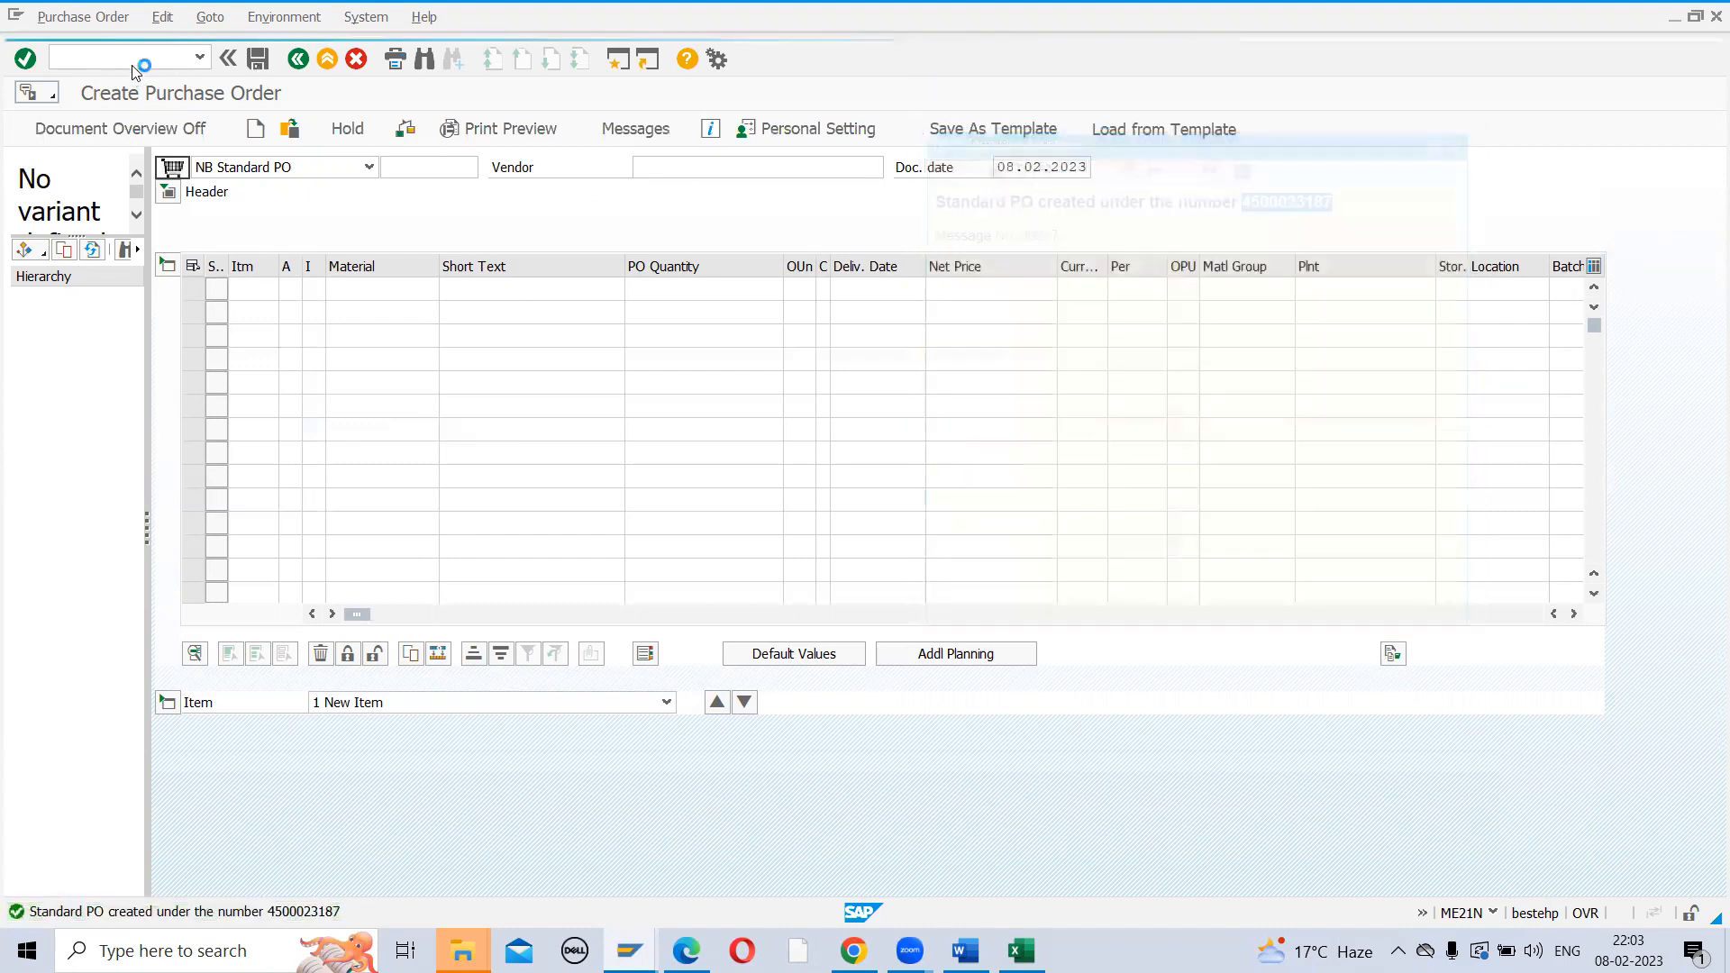
{"action": "left_click", "coordinate": [139, 57]}
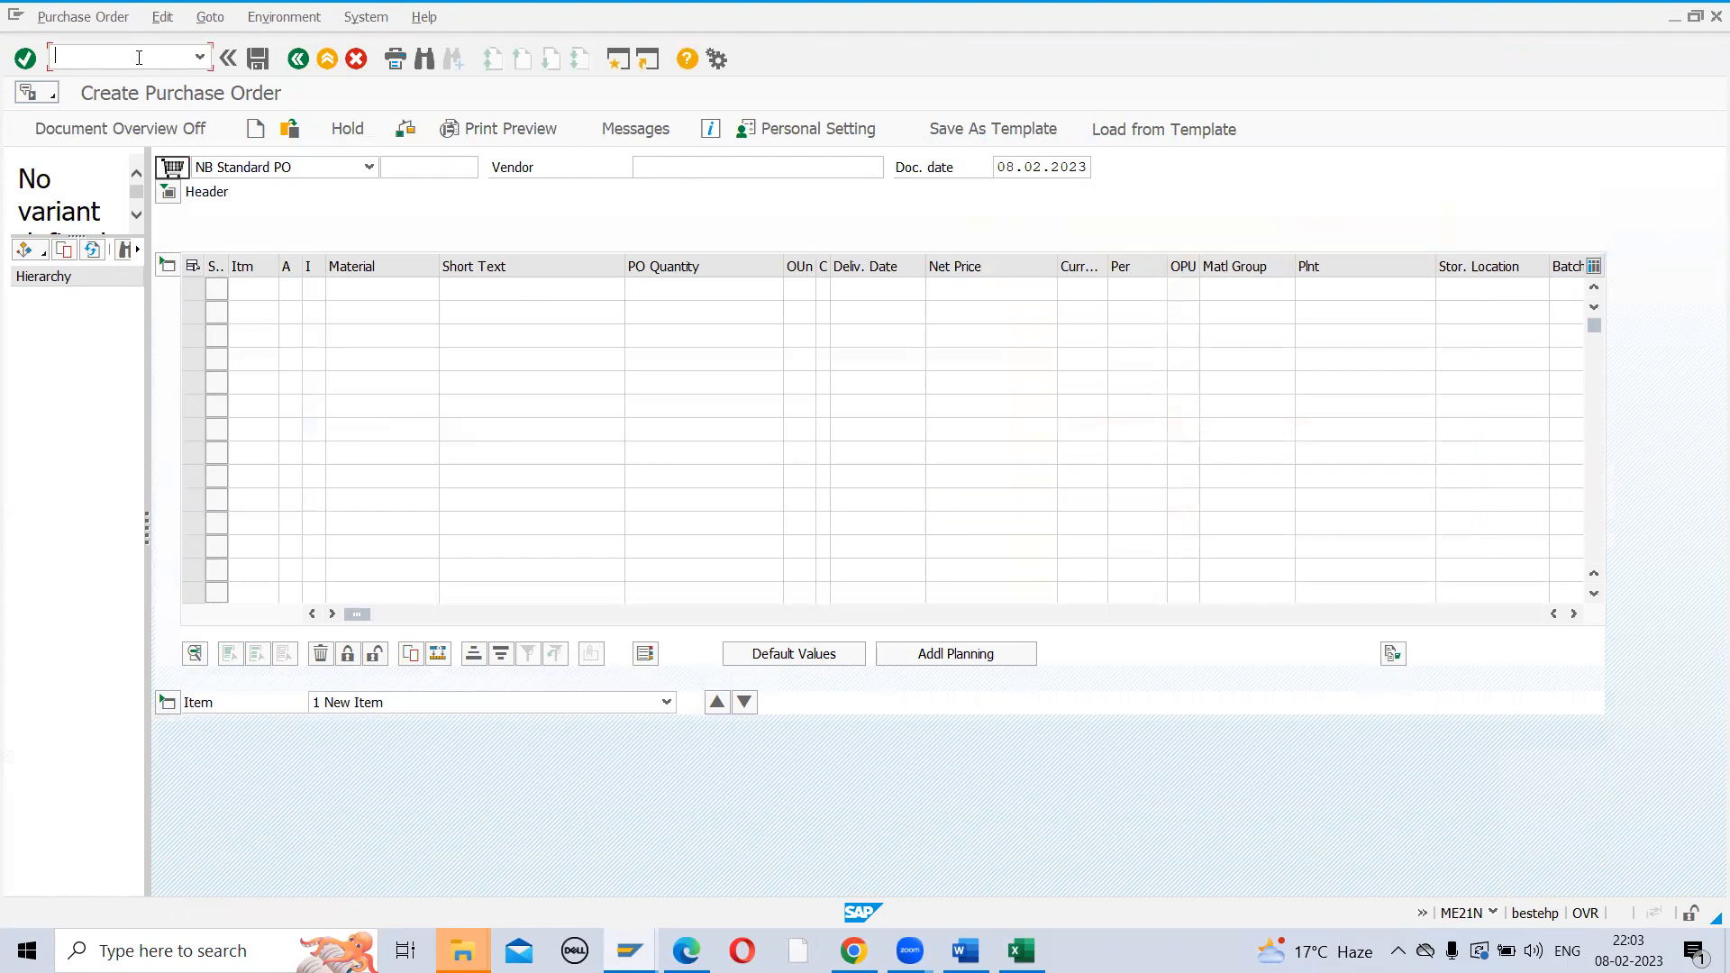
In MIGO, choose A01 Goods Receipt and load the new purchase order by its pasted number
{"action": "key", "text": "Return"}
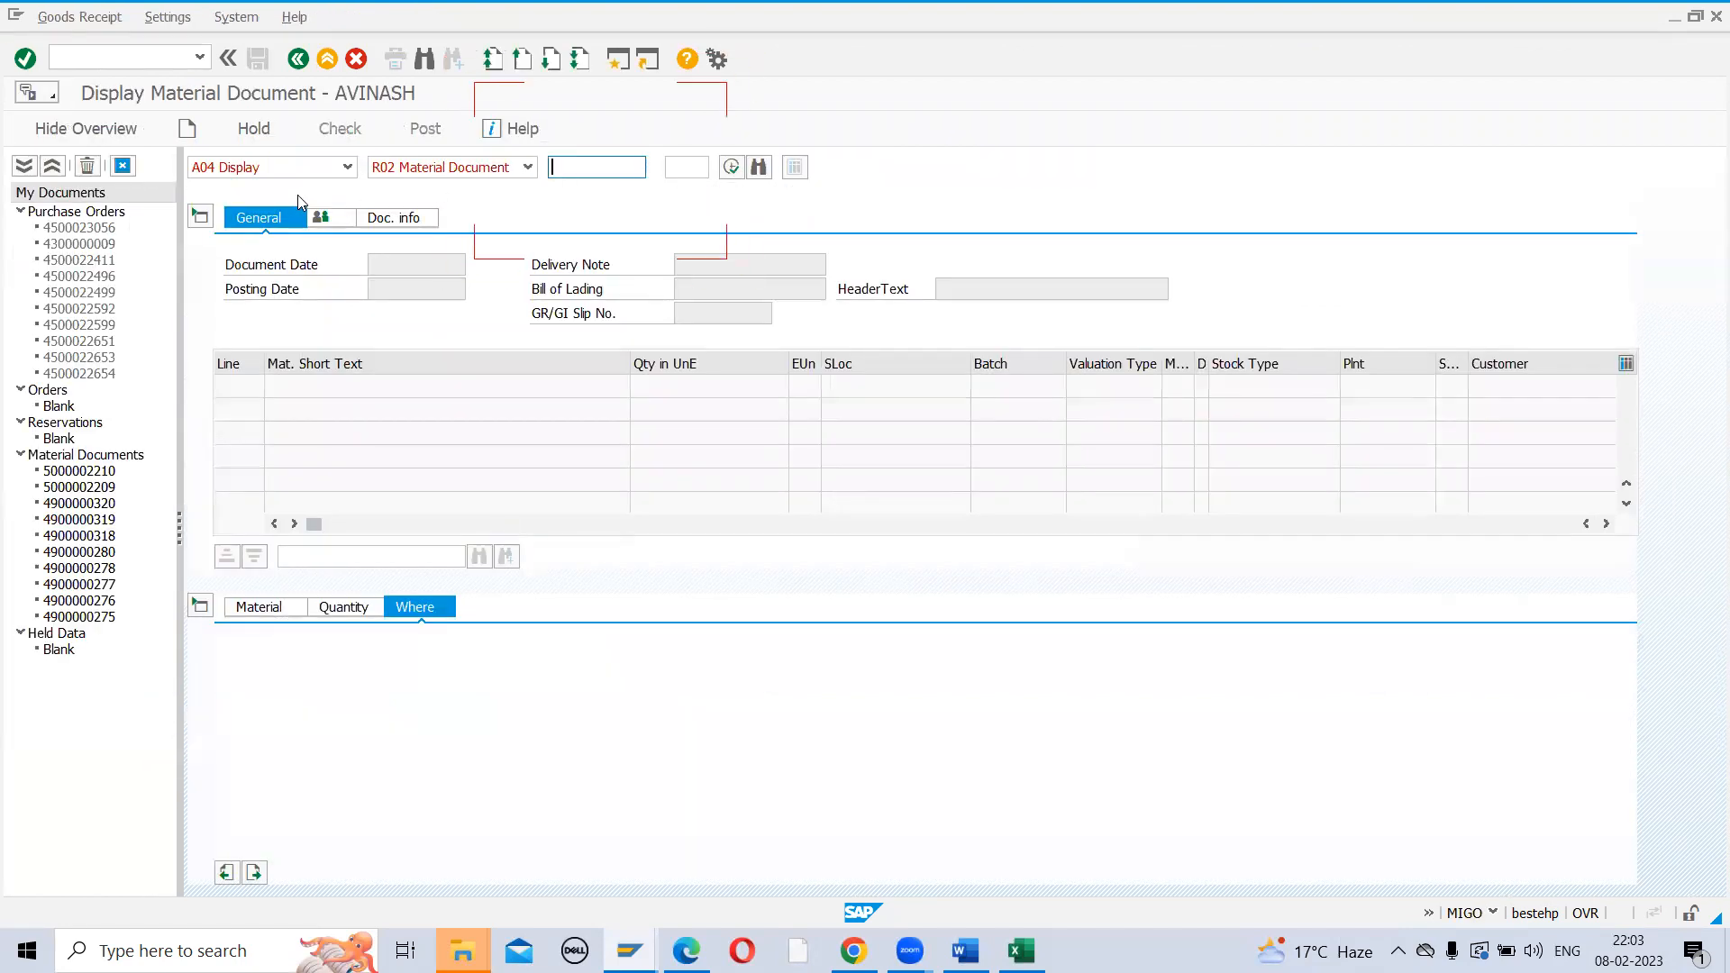
{"action": "left_click", "coordinate": [346, 169]}
{"action": "left_click", "coordinate": [311, 210]}
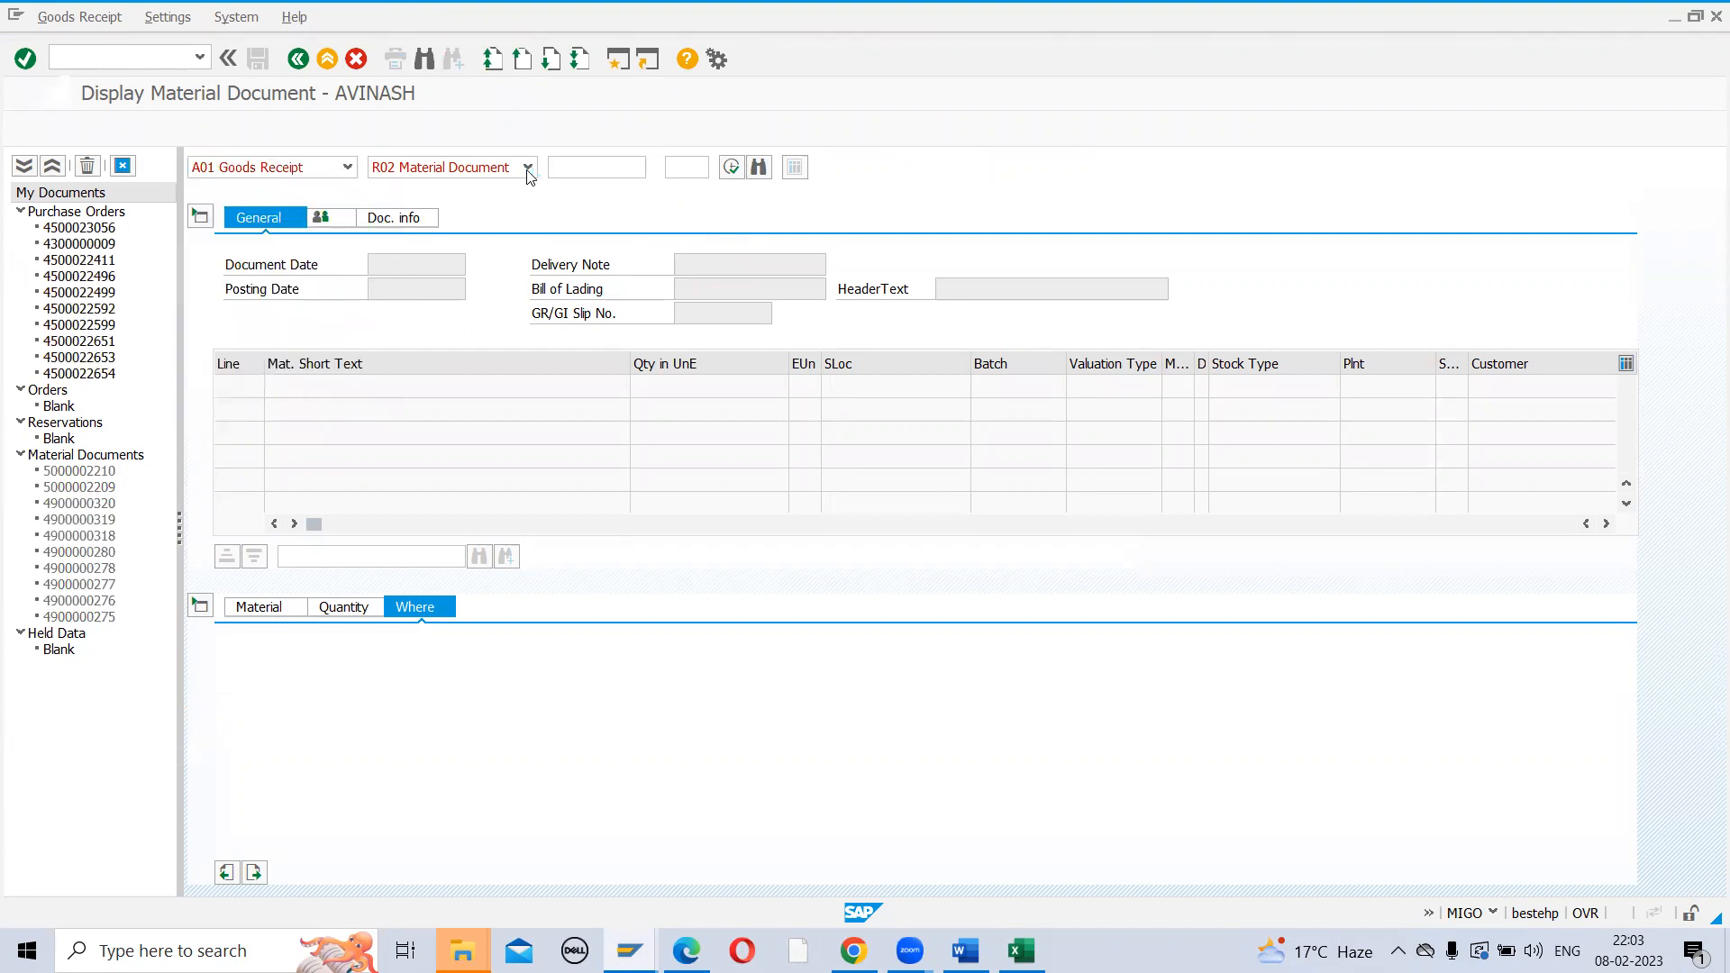
{"action": "left_click", "coordinate": [590, 169]}
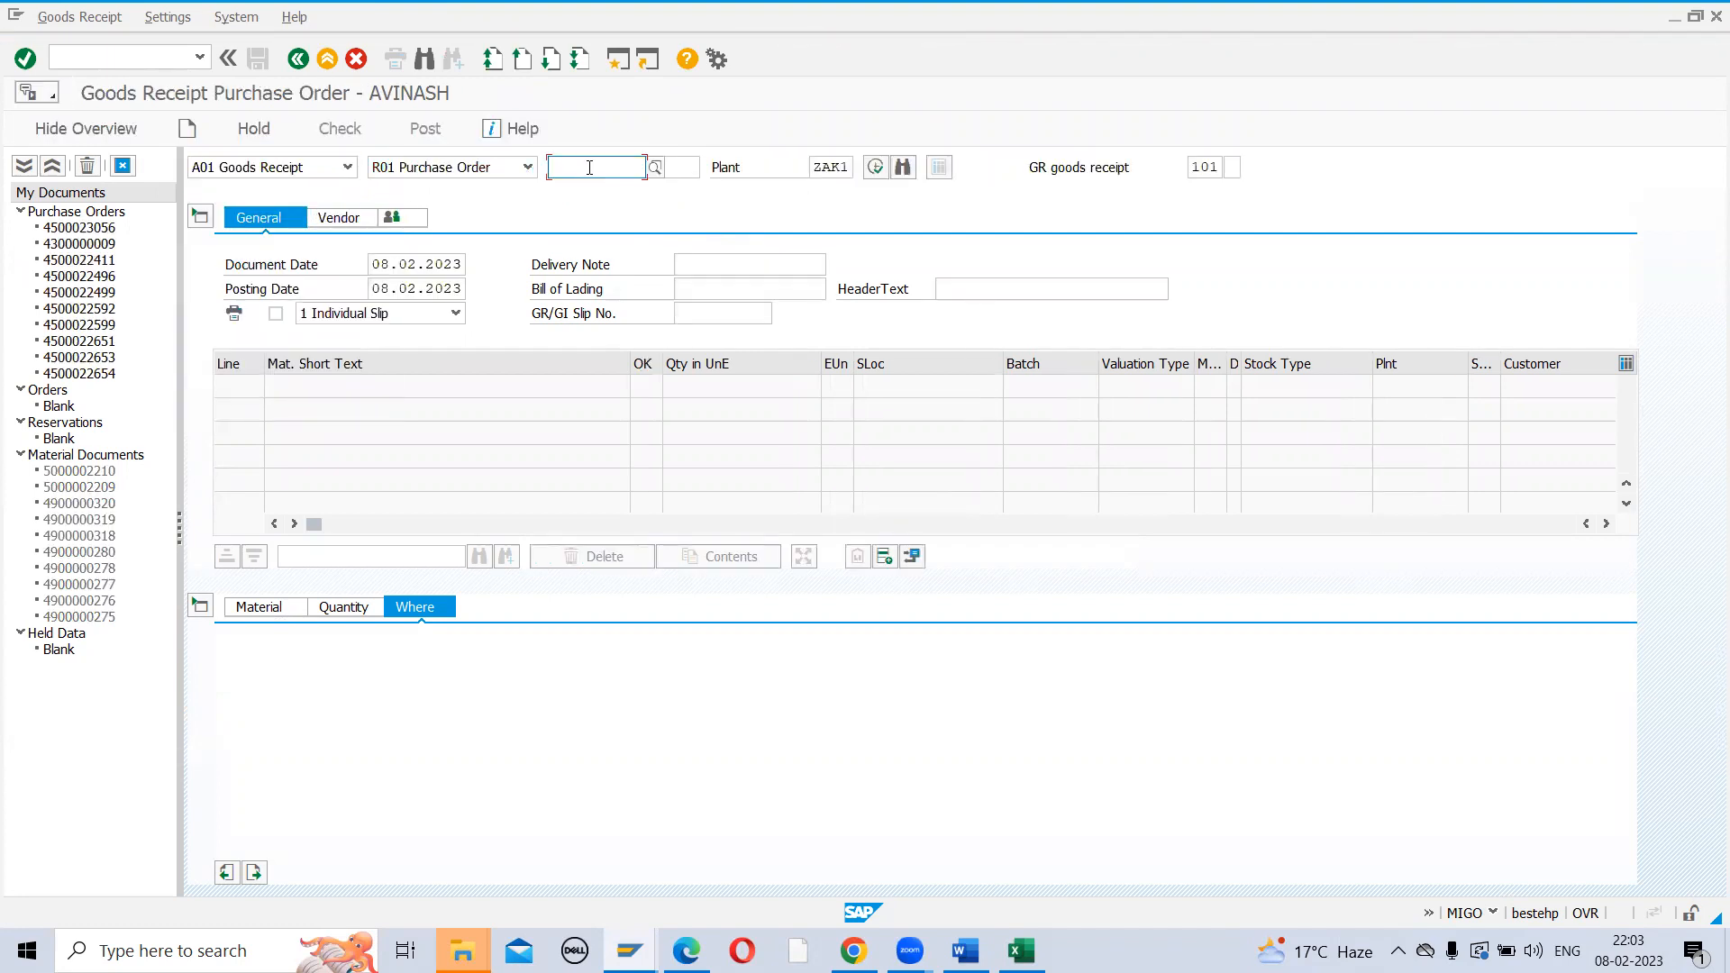
{"action": "key", "text": "ctrl+v"}
{"action": "key", "text": "Return"}
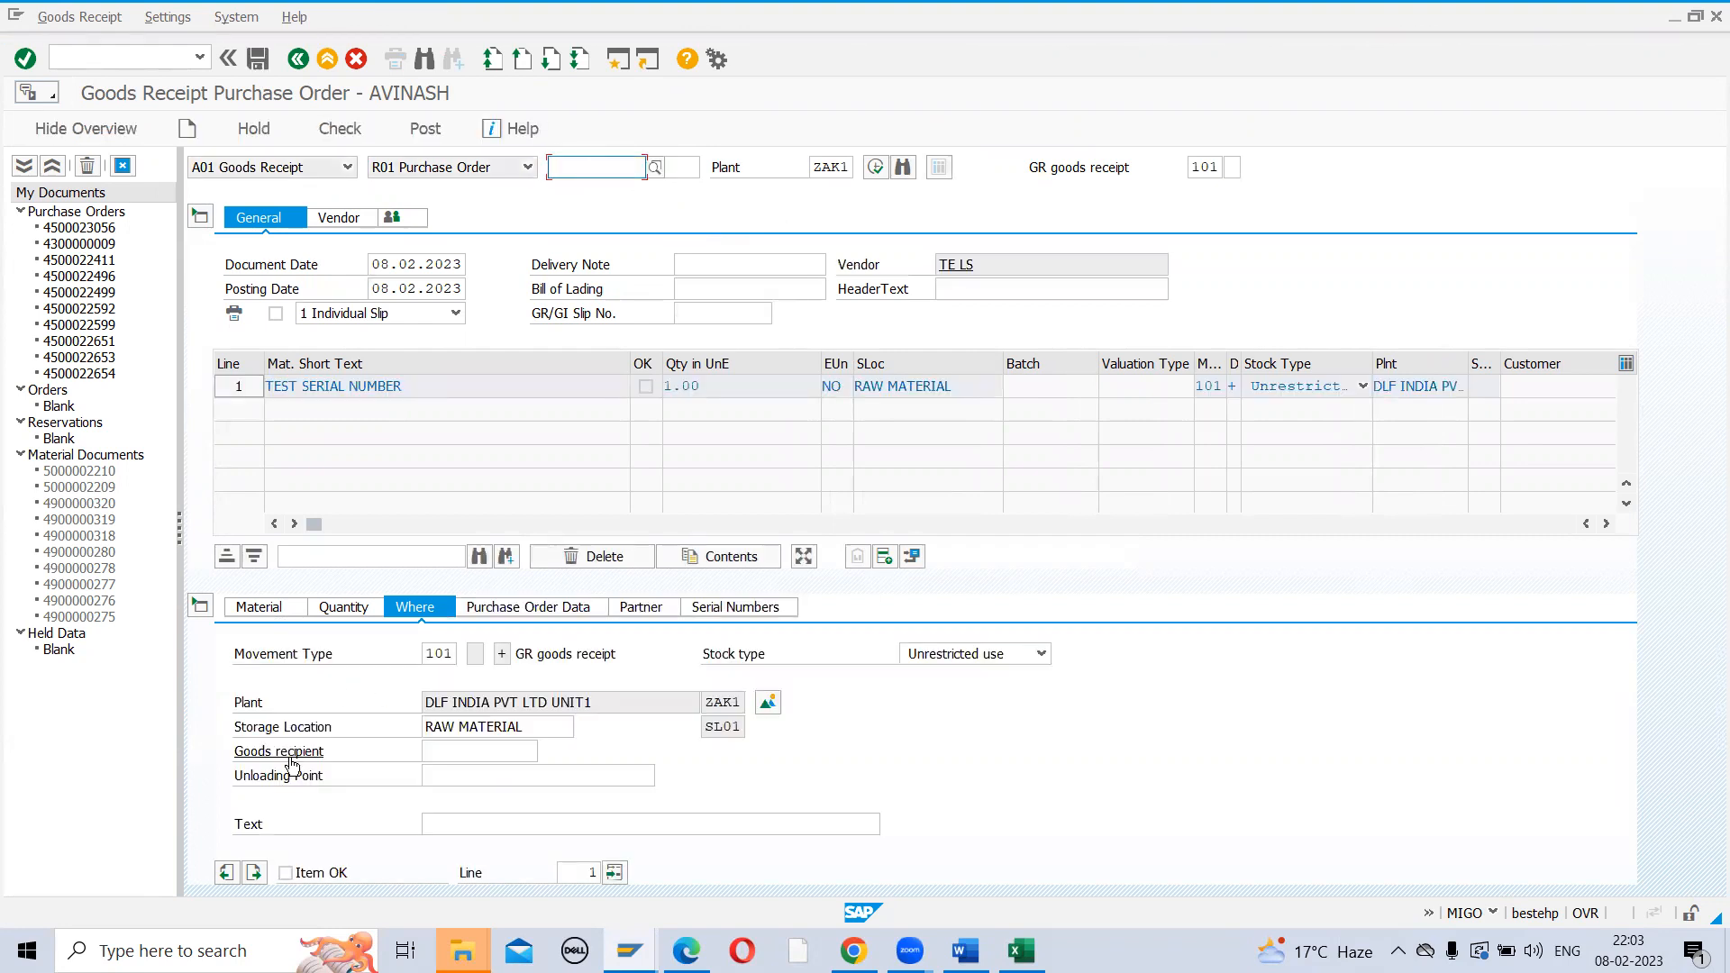
Mark the TEST SERIAL NUMBER item OK, check it, review serial numbers, and post
{"action": "left_click", "coordinate": [288, 878]}
{"action": "left_click", "coordinate": [288, 878]}
{"action": "left_click", "coordinate": [339, 130]}
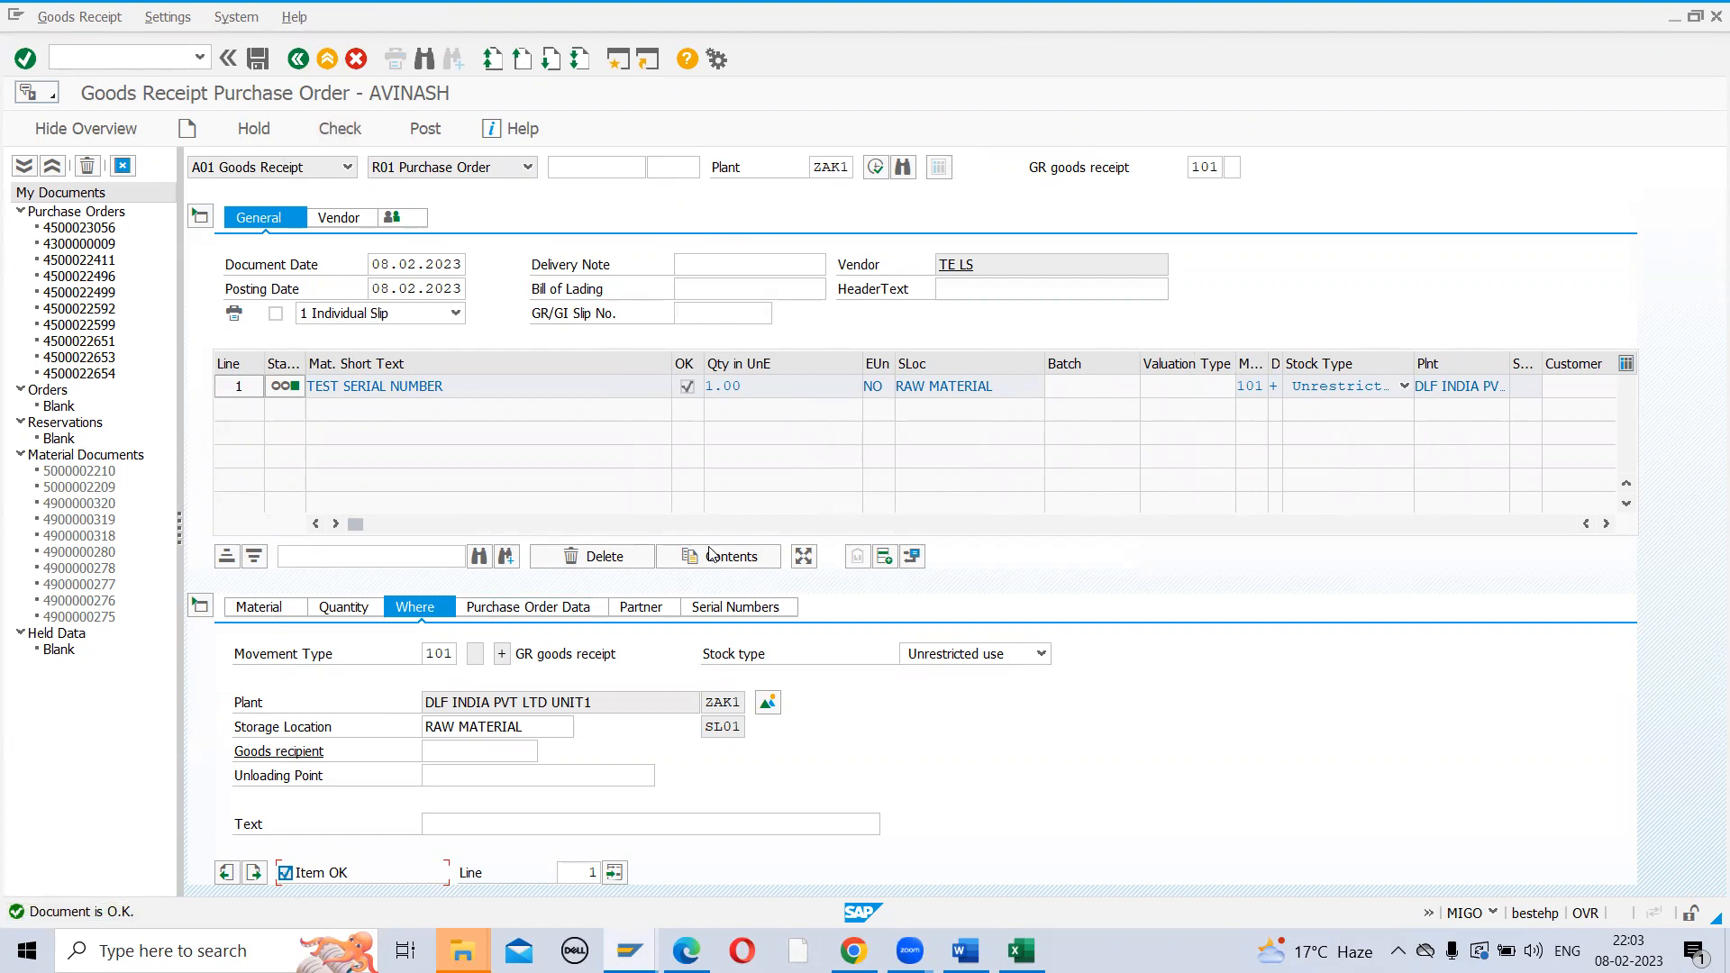
{"action": "left_click", "coordinate": [711, 606]}
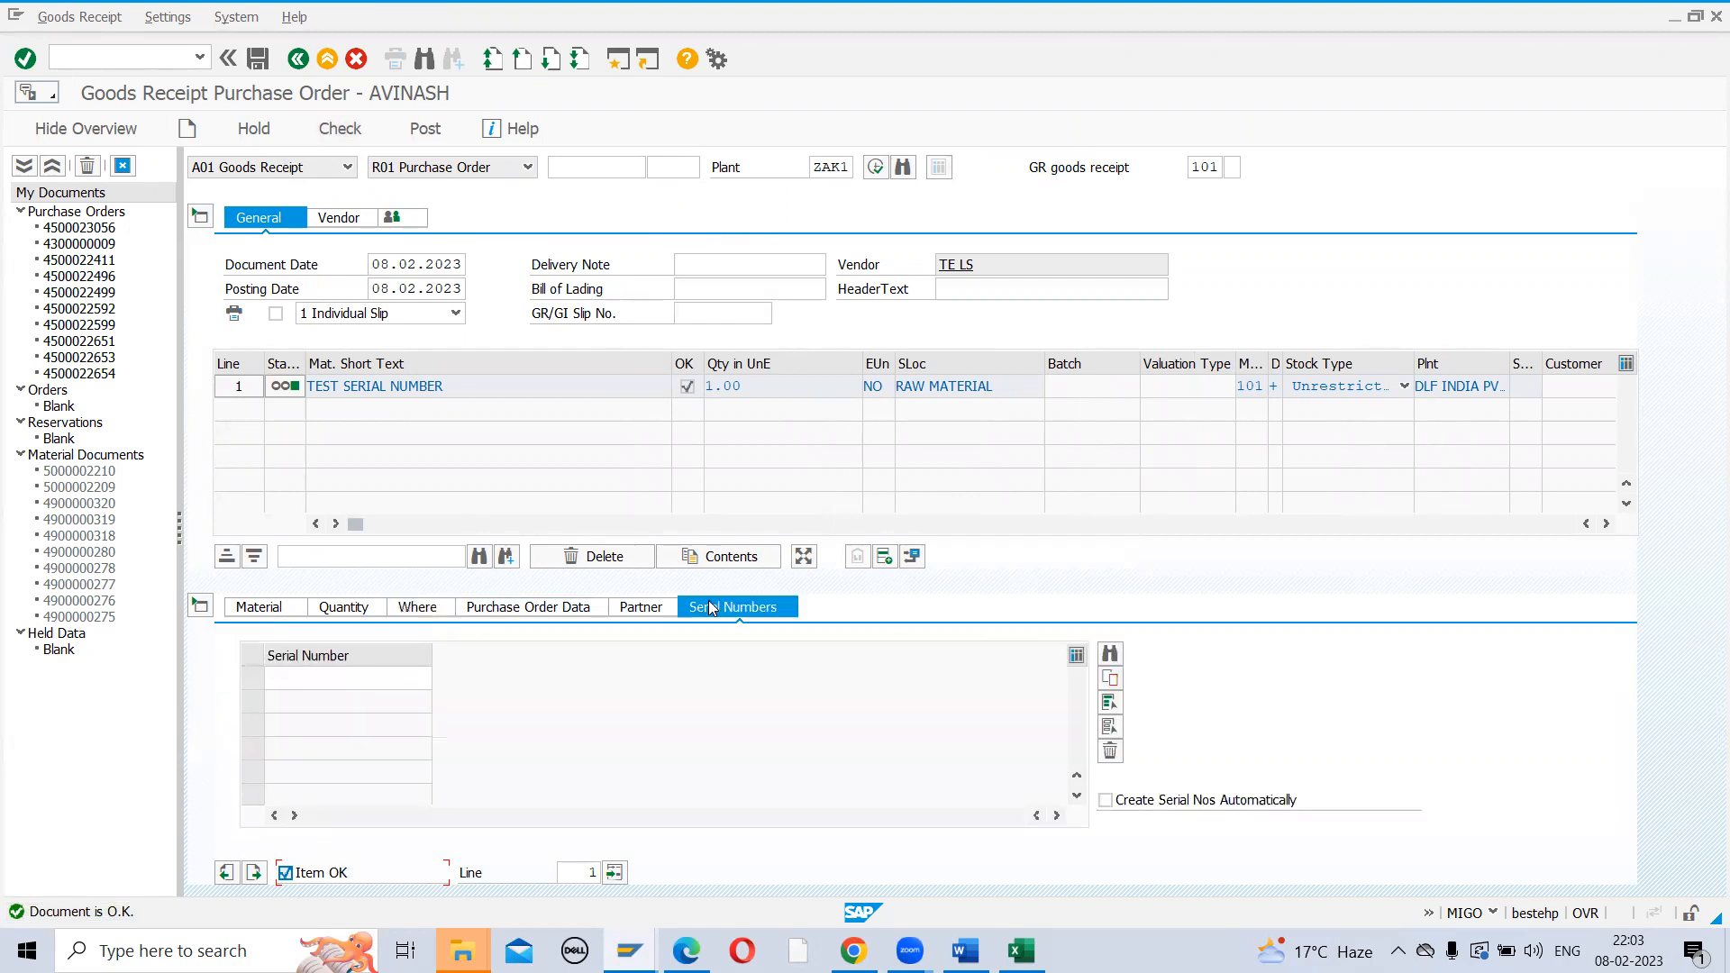
{"action": "left_click", "coordinate": [429, 128]}
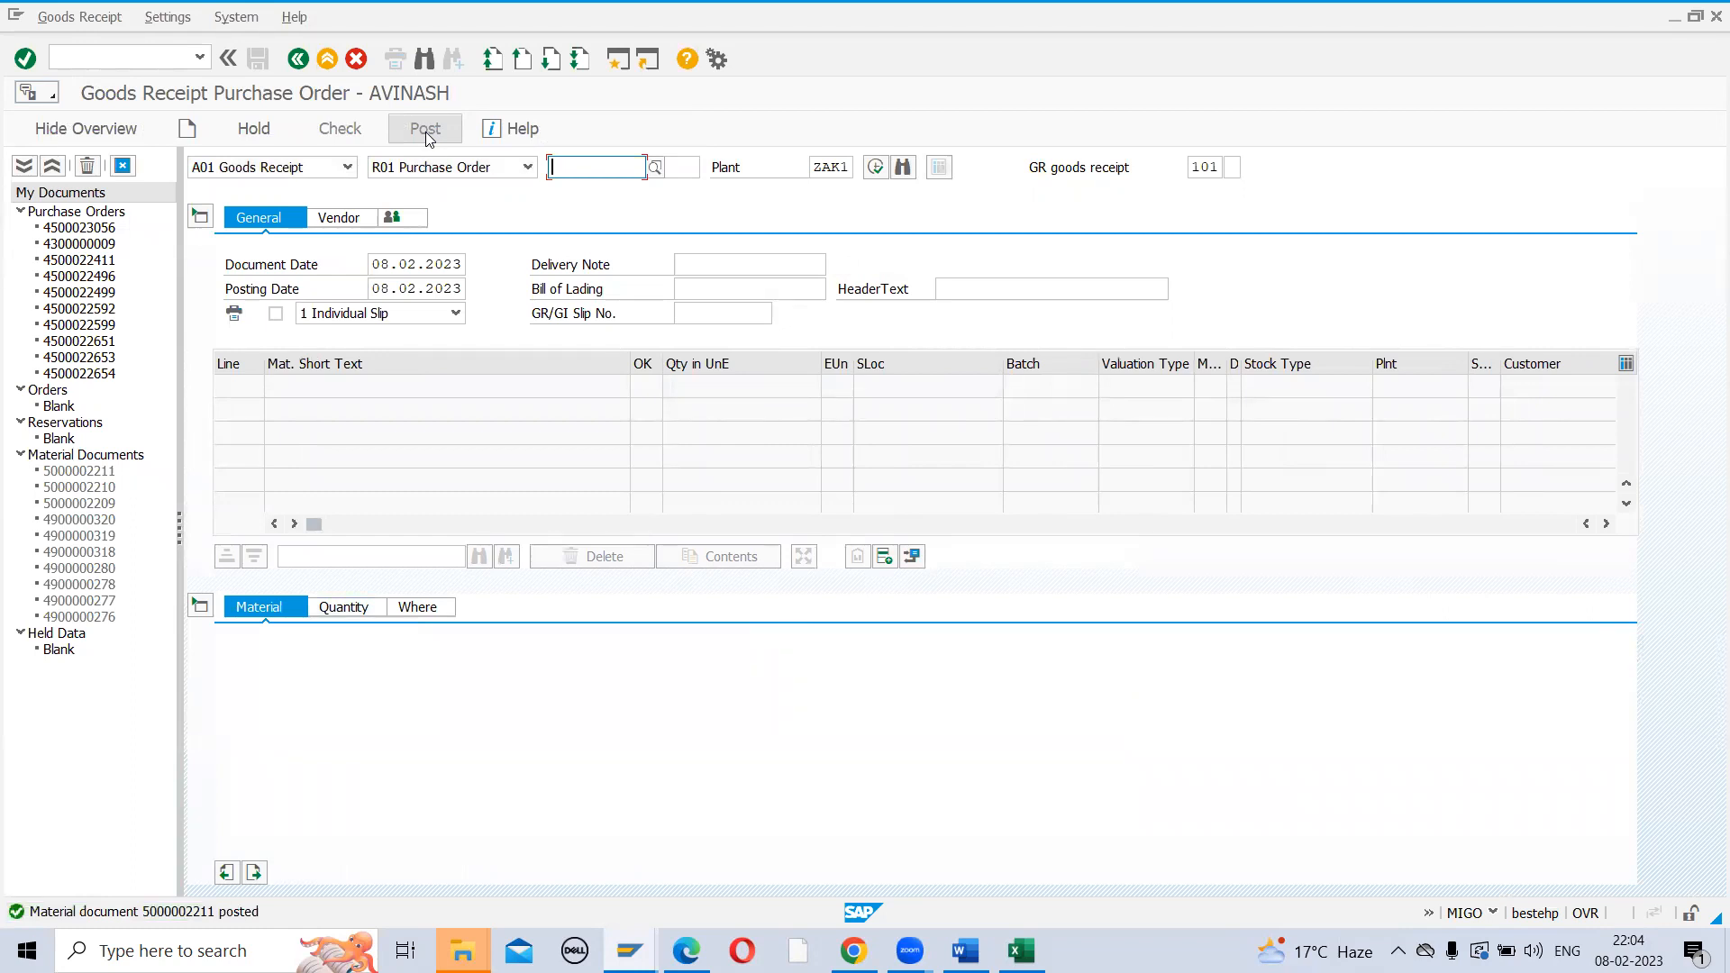
Change ZRSN's MMSL serial usage to 03 Obligatory, save, and review the SDLS row before going back
{"action": "key", "text": "alt+Tab"}
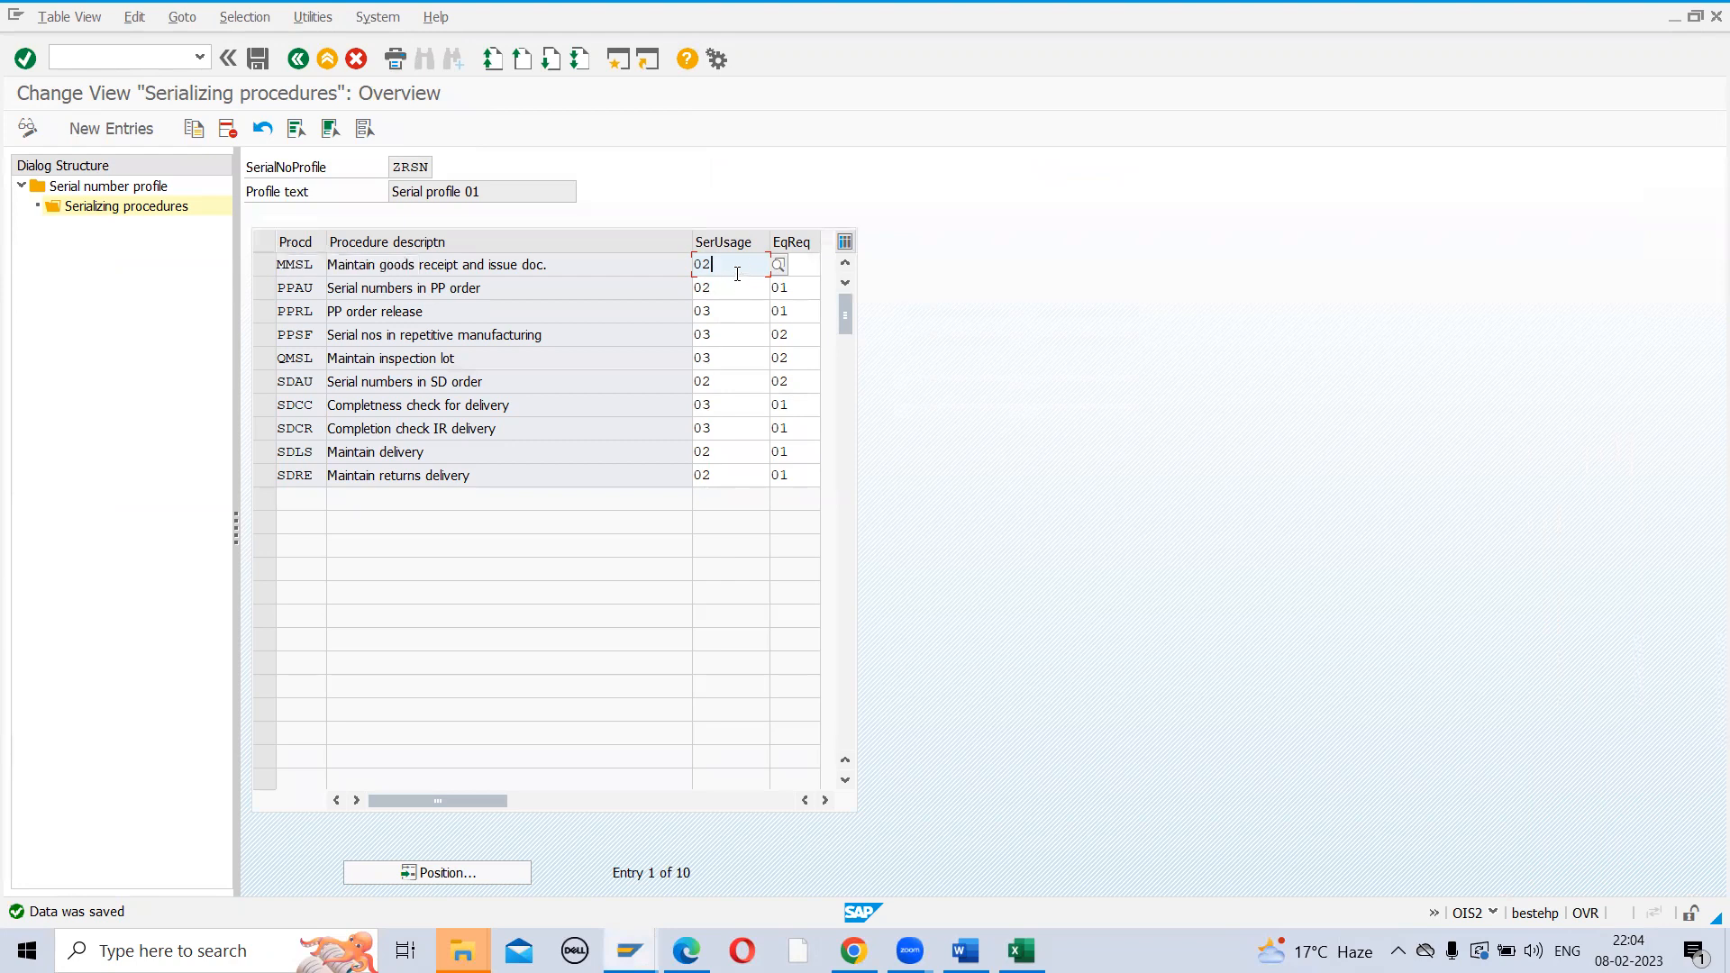
{"action": "left_click", "coordinate": [778, 265]}
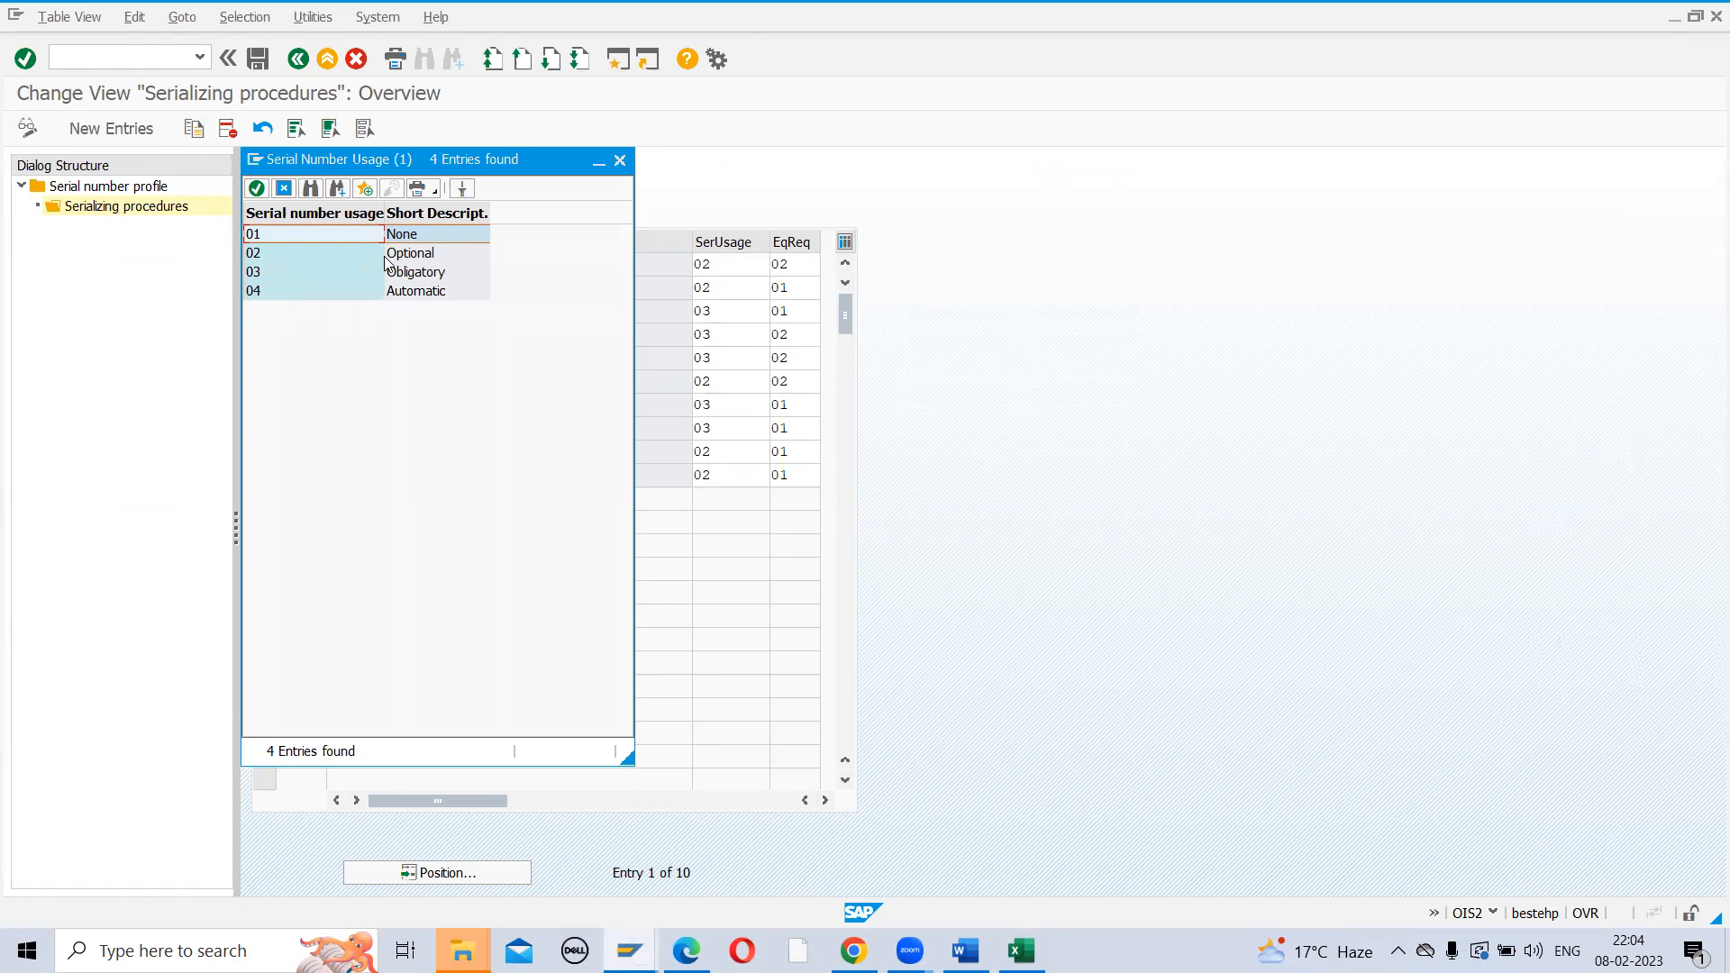
{"action": "double_click", "coordinate": [312, 272]}
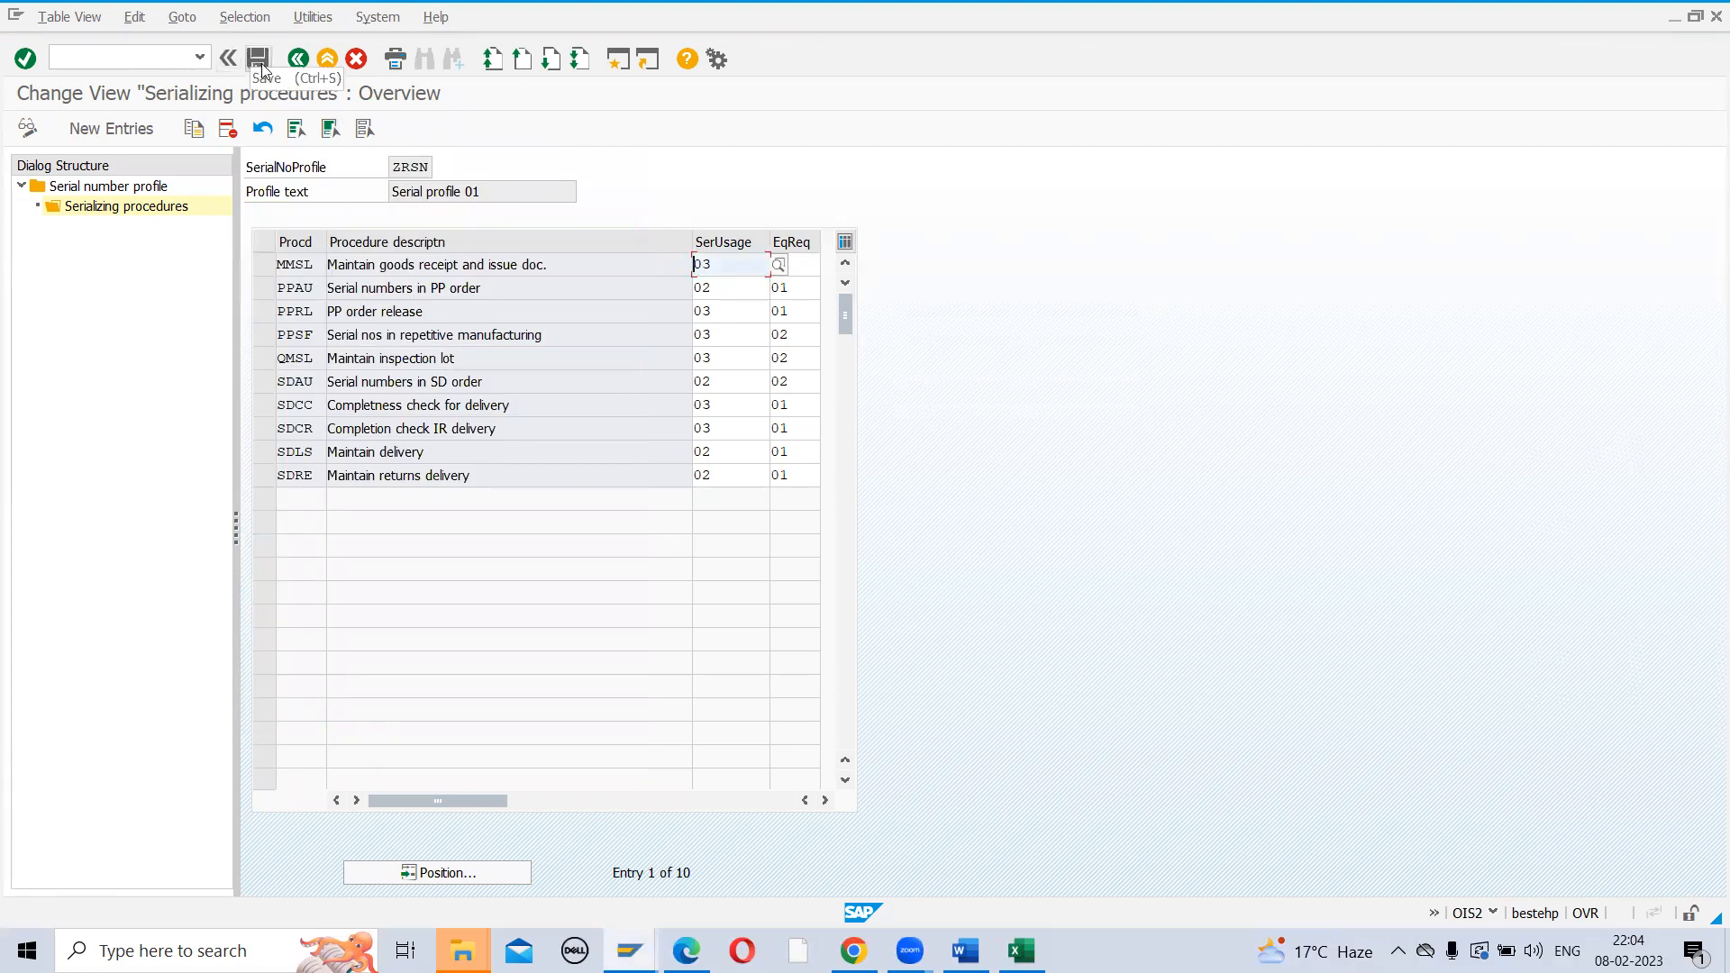
{"action": "left_click", "coordinate": [393, 167]}
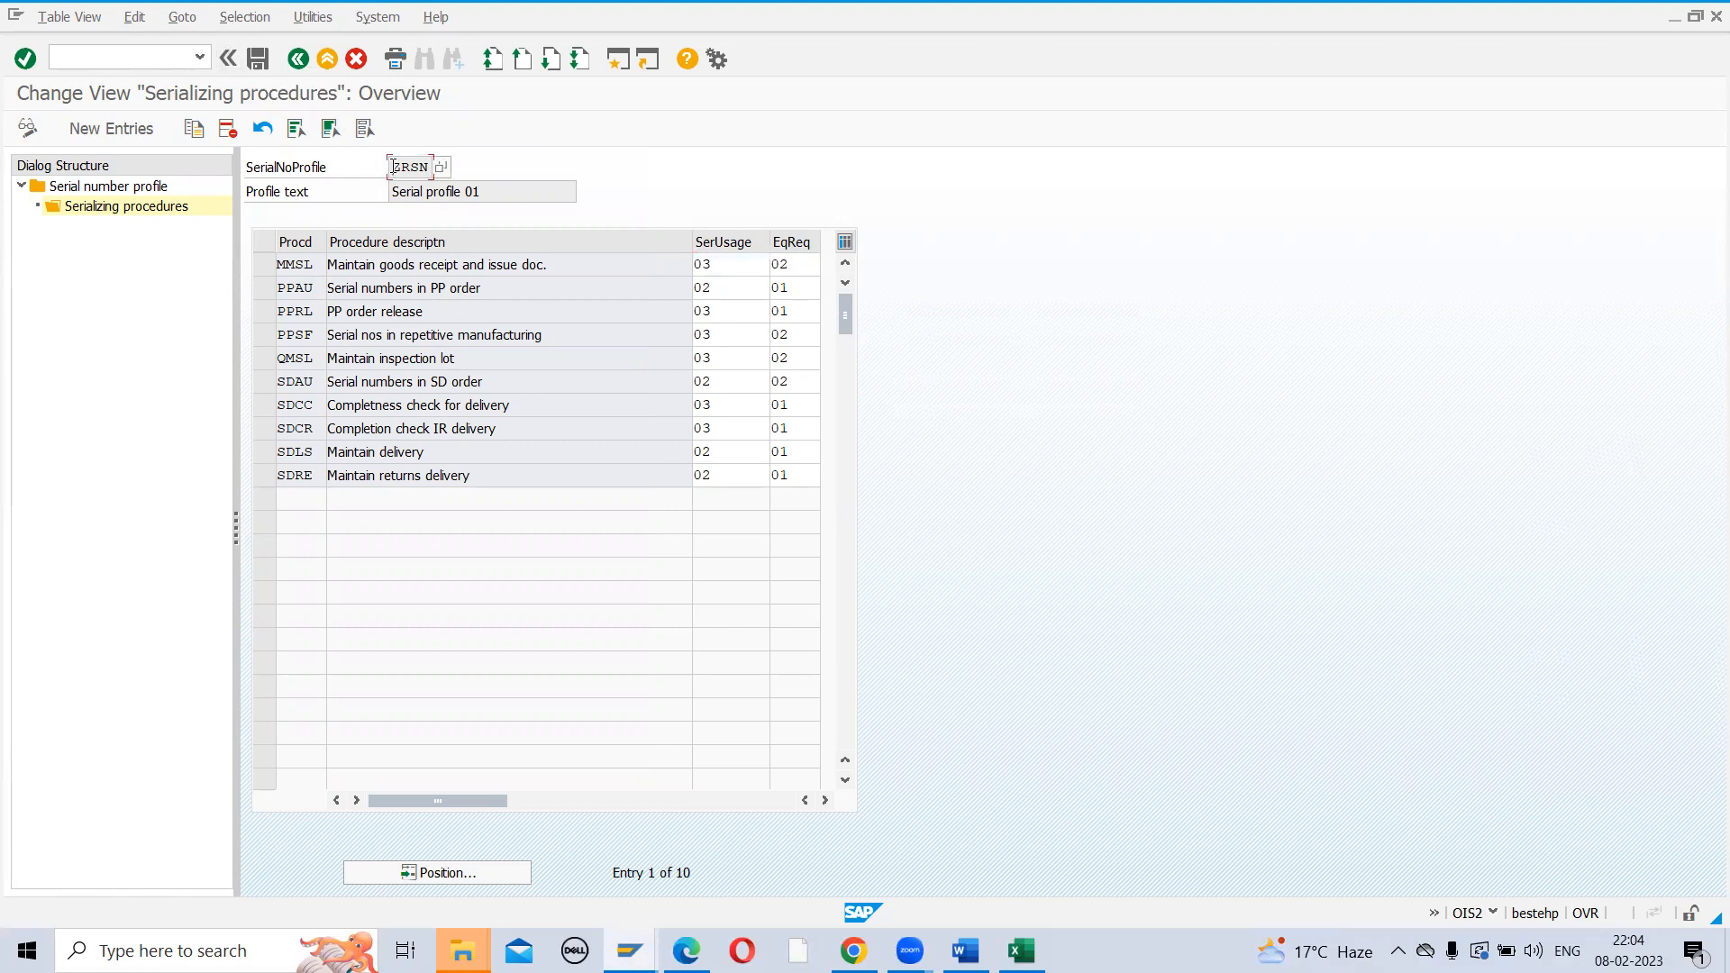
{"action": "left_click", "coordinate": [258, 59]}
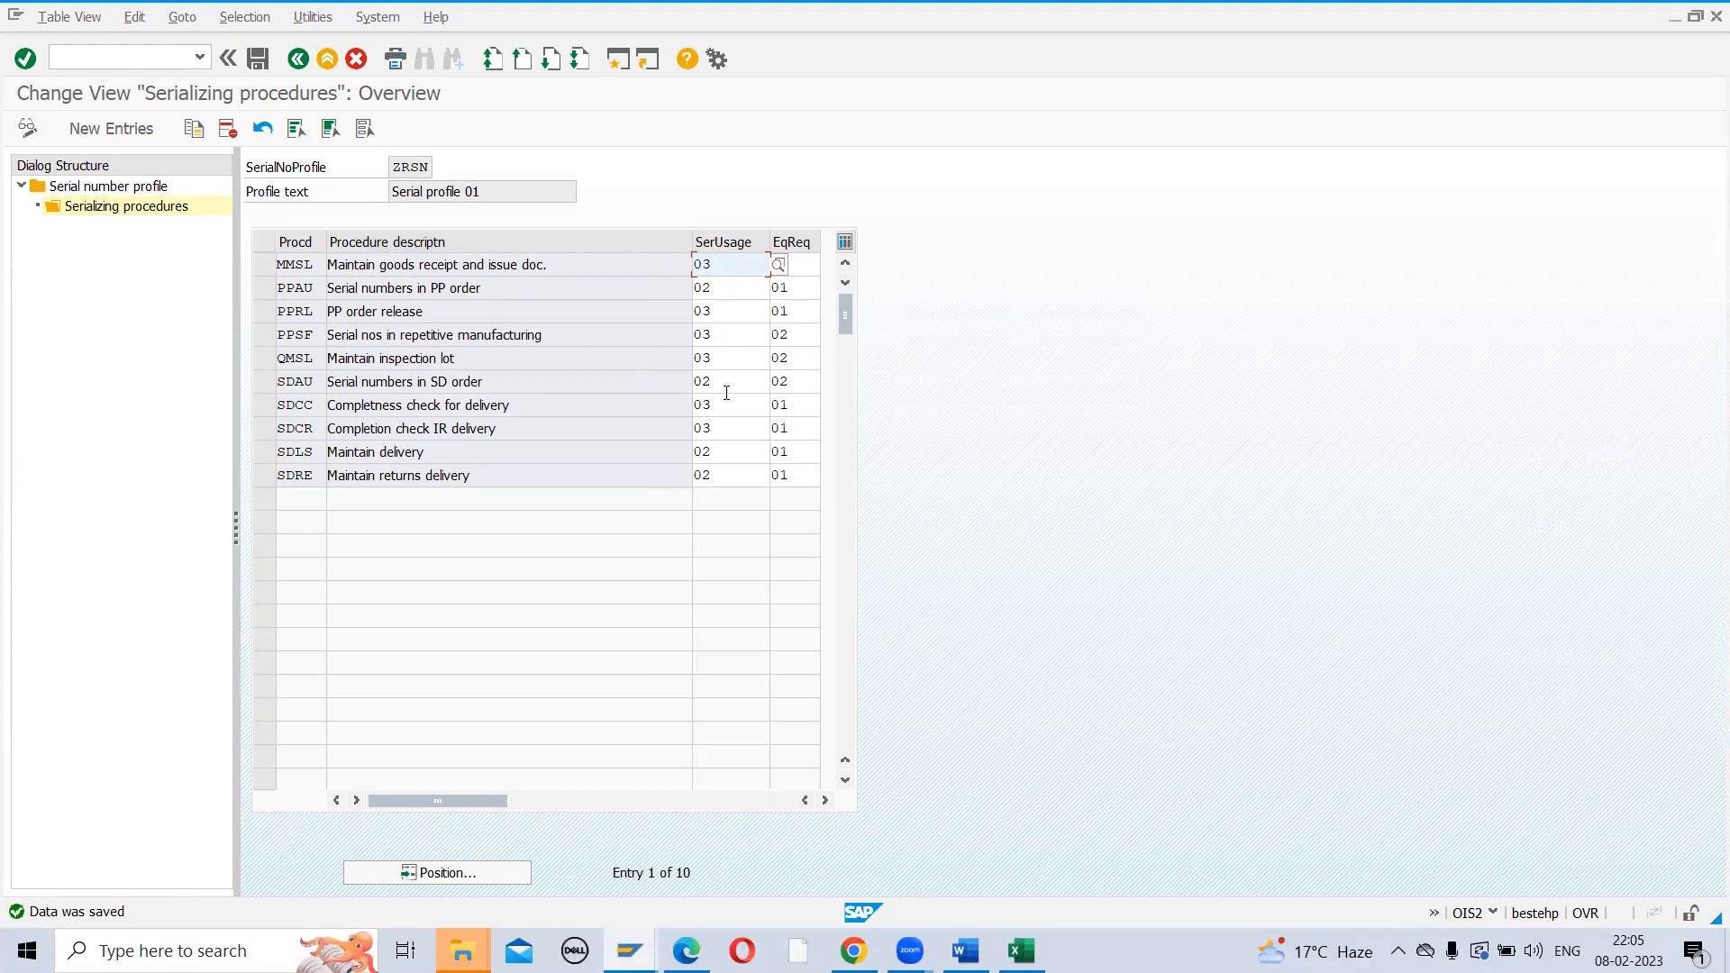
{"action": "left_click", "coordinate": [723, 459]}
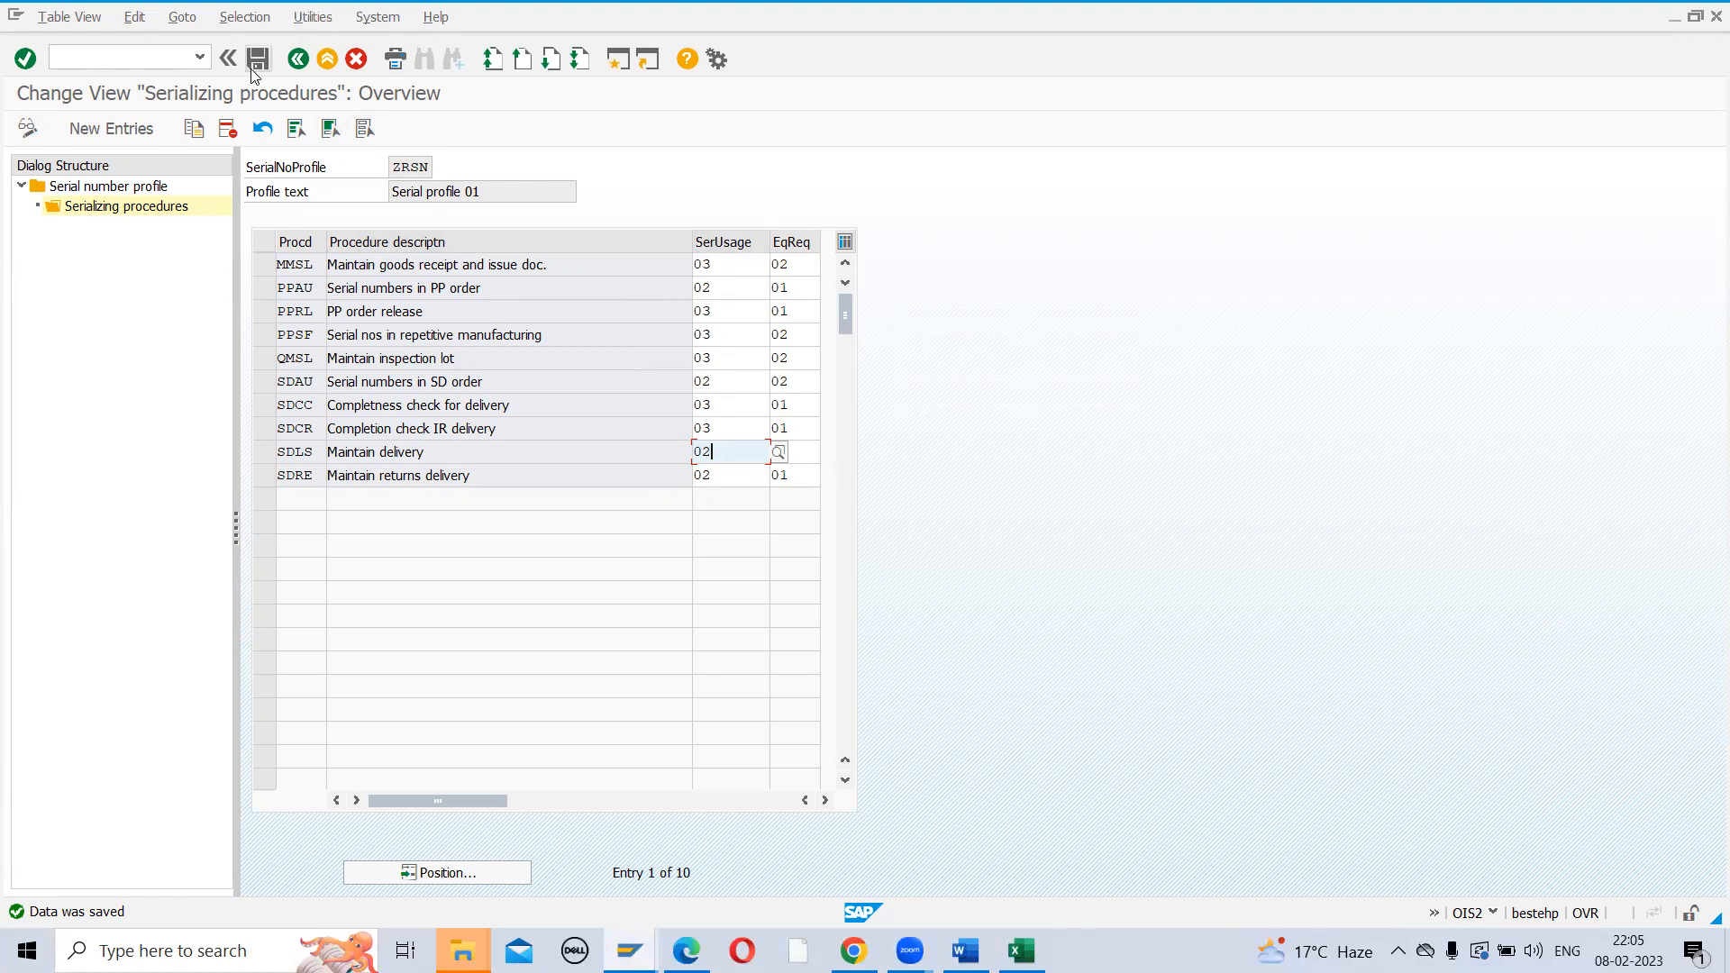
{"action": "left_click", "coordinate": [297, 60]}
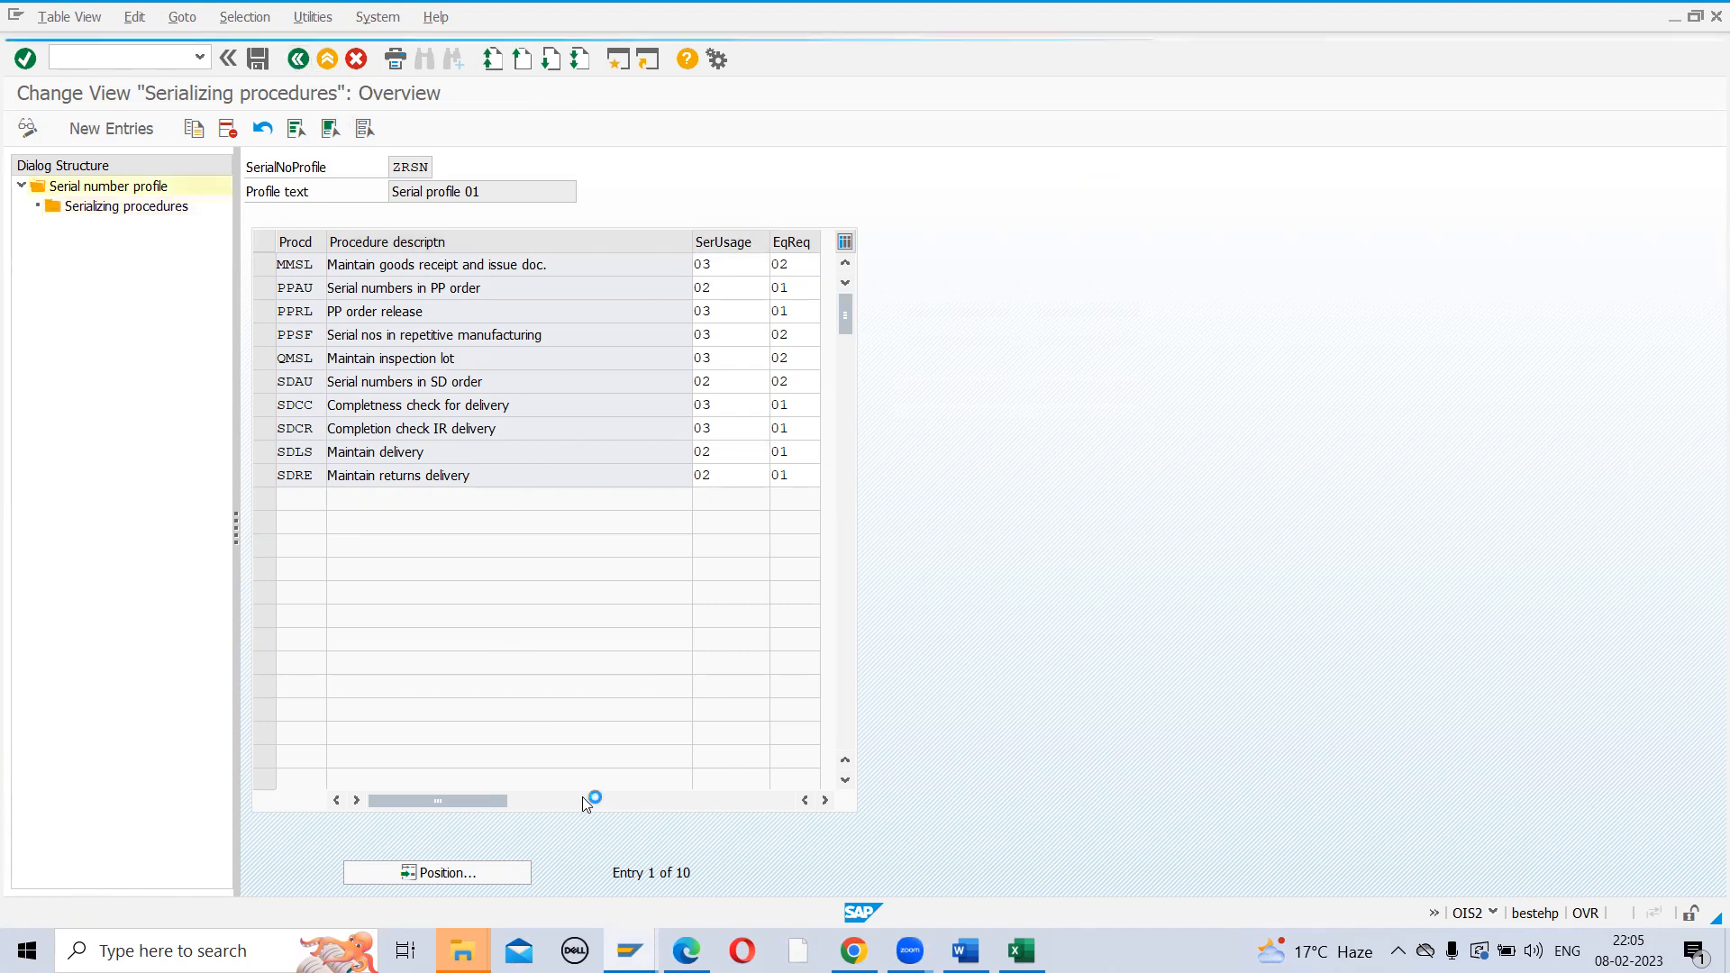
Read the PDF notes from page 5 to page 8 on serial usage cases, MMBE and IQ03
{"action": "key", "text": "alt+Tab"}
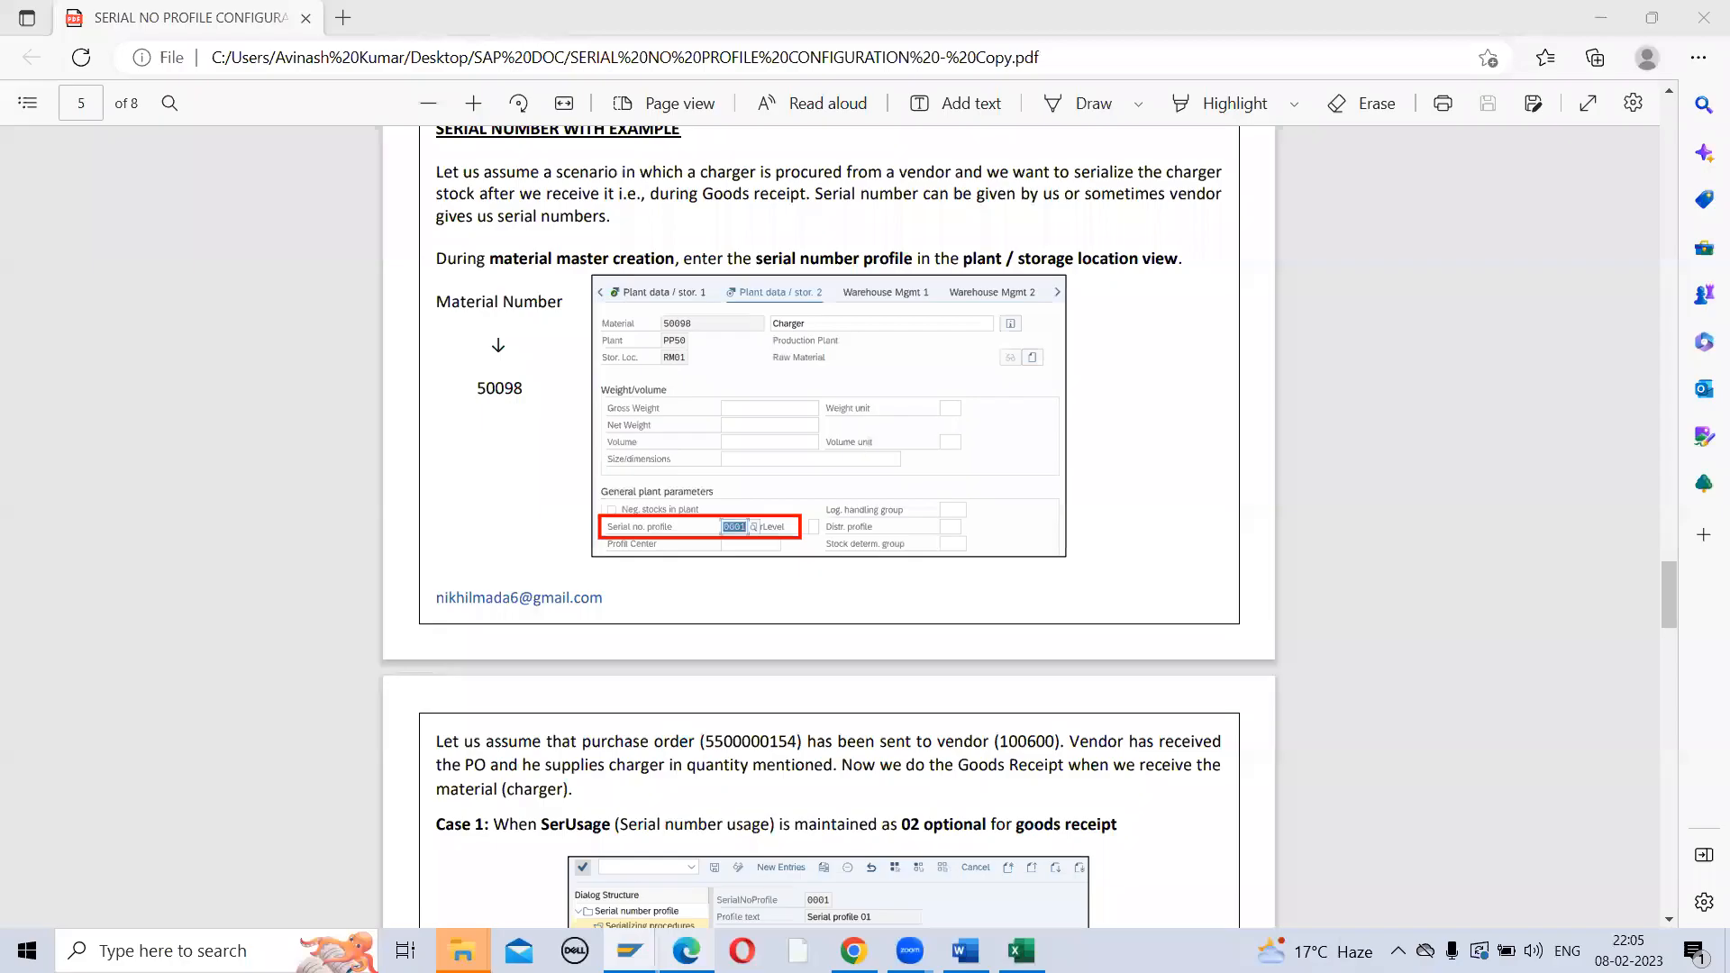
{"action": "scroll", "coordinate": [645, 581], "scroll_direction": "down", "scroll_amount": 5}
{"action": "scroll", "coordinate": [645, 581], "scroll_direction": "down", "scroll_amount": 1}
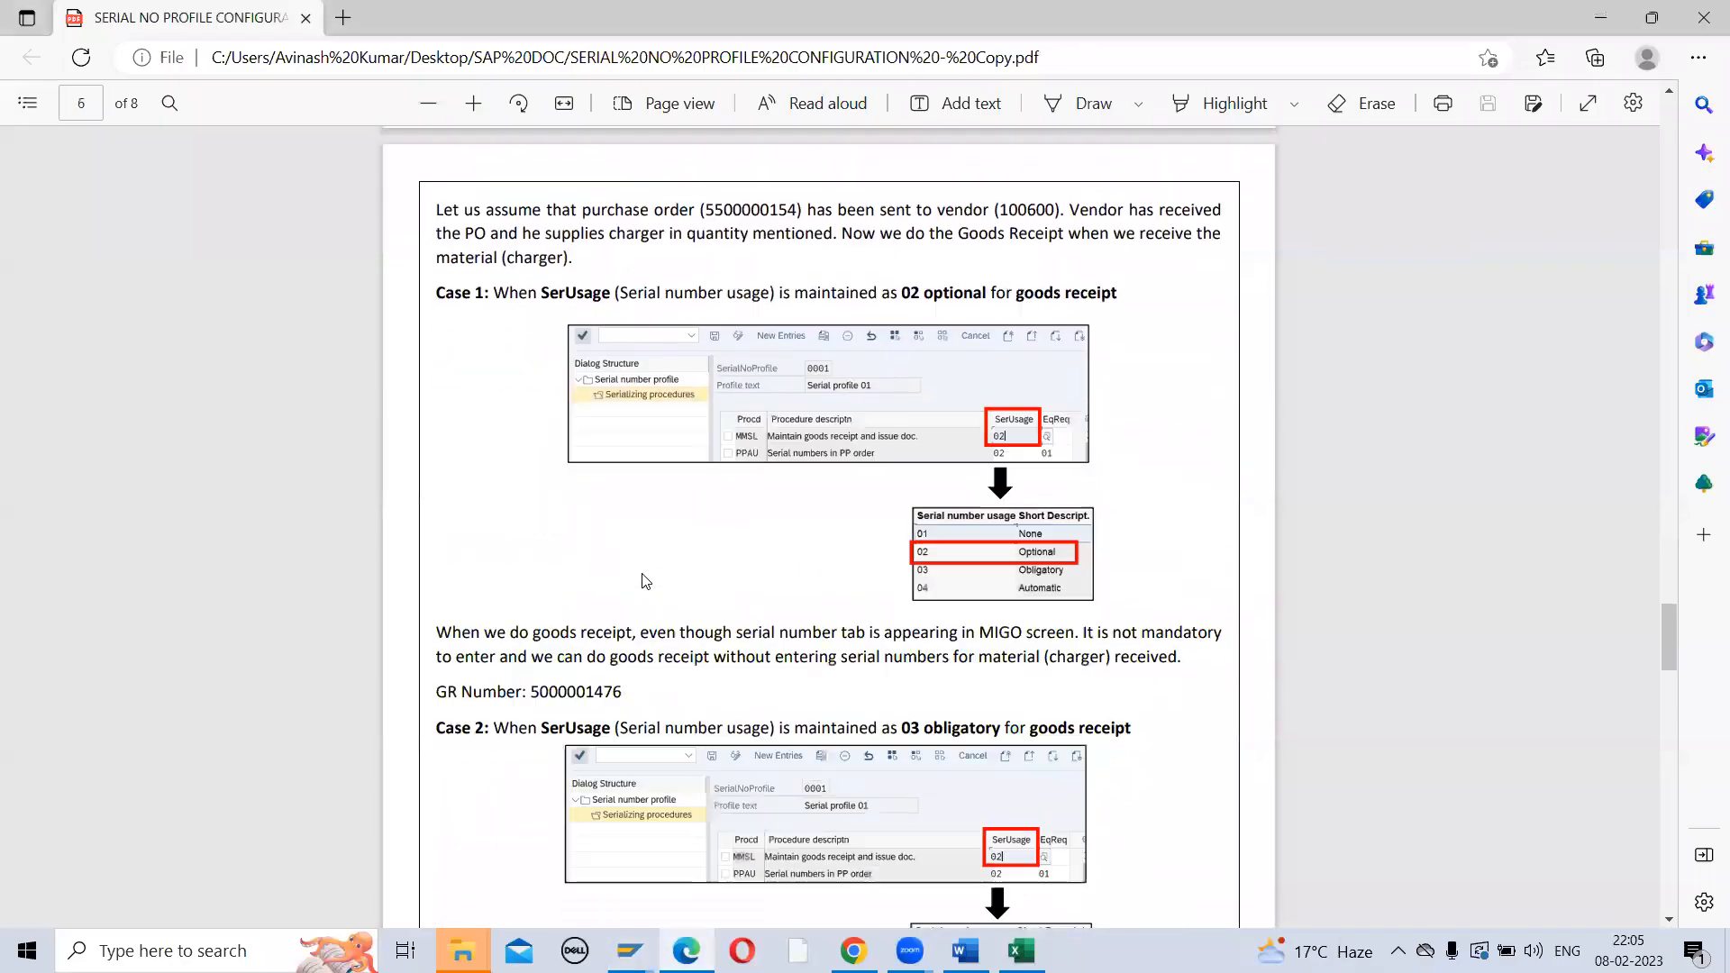
{"action": "scroll", "coordinate": [646, 581], "scroll_direction": "down", "scroll_amount": 10}
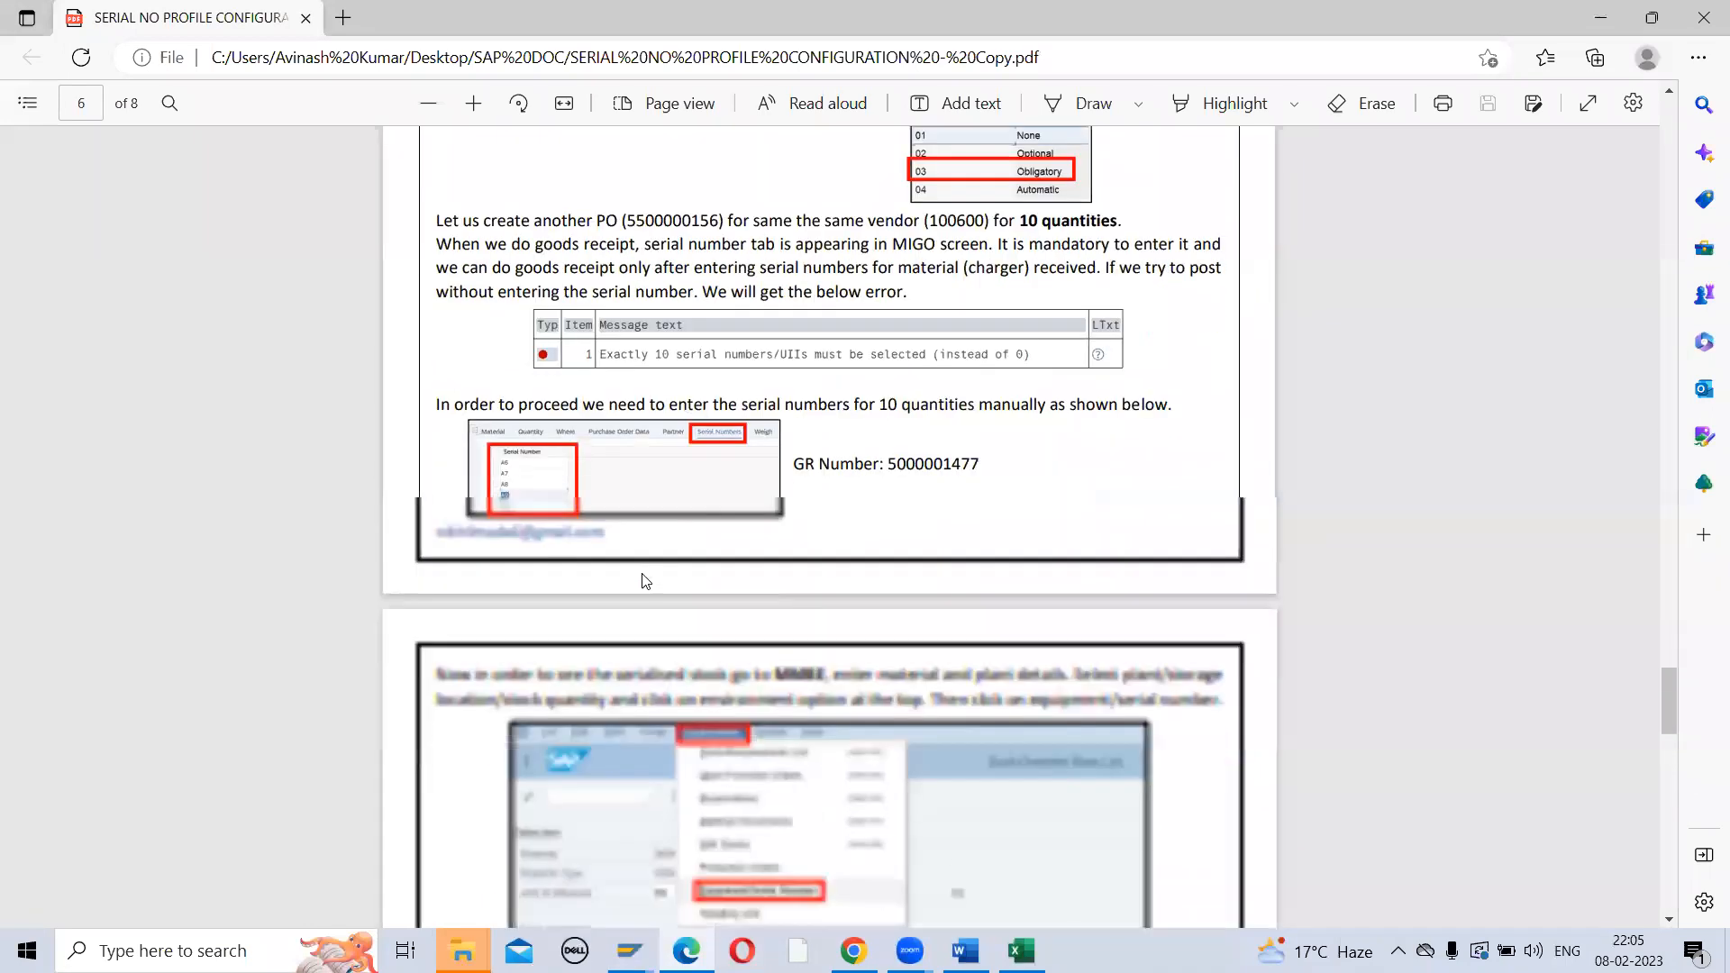
{"action": "scroll", "coordinate": [645, 581], "scroll_direction": "down", "scroll_amount": 3}
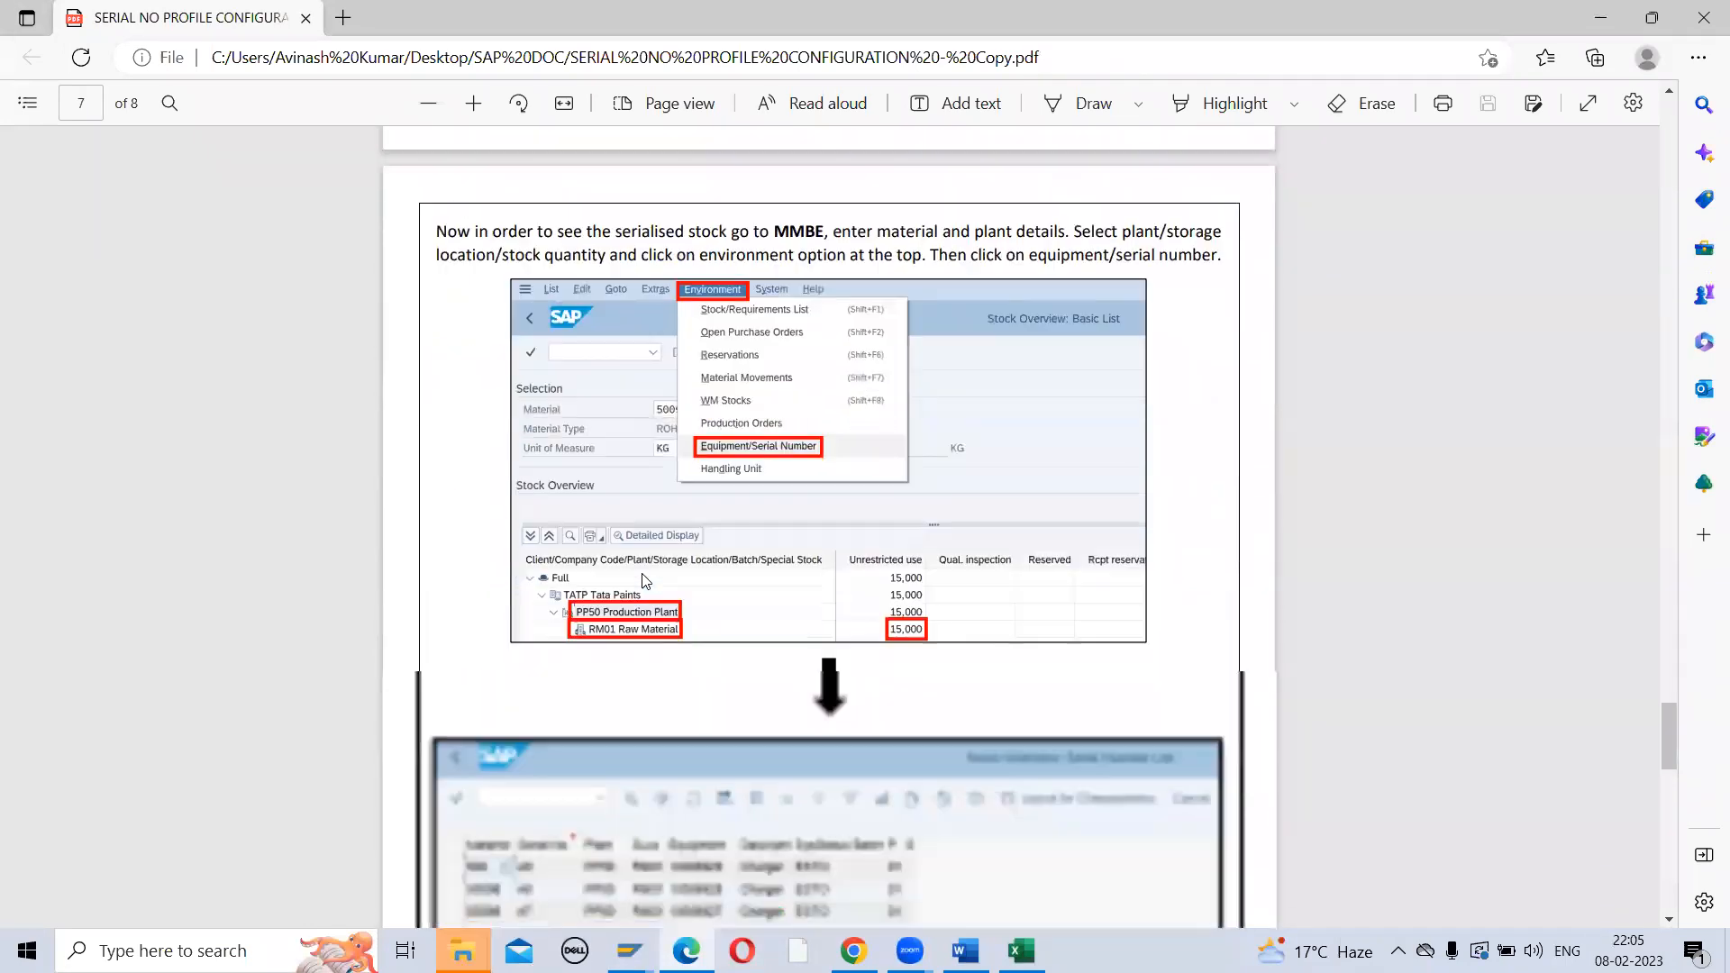
{"action": "scroll", "coordinate": [645, 581], "scroll_direction": "down", "scroll_amount": 1}
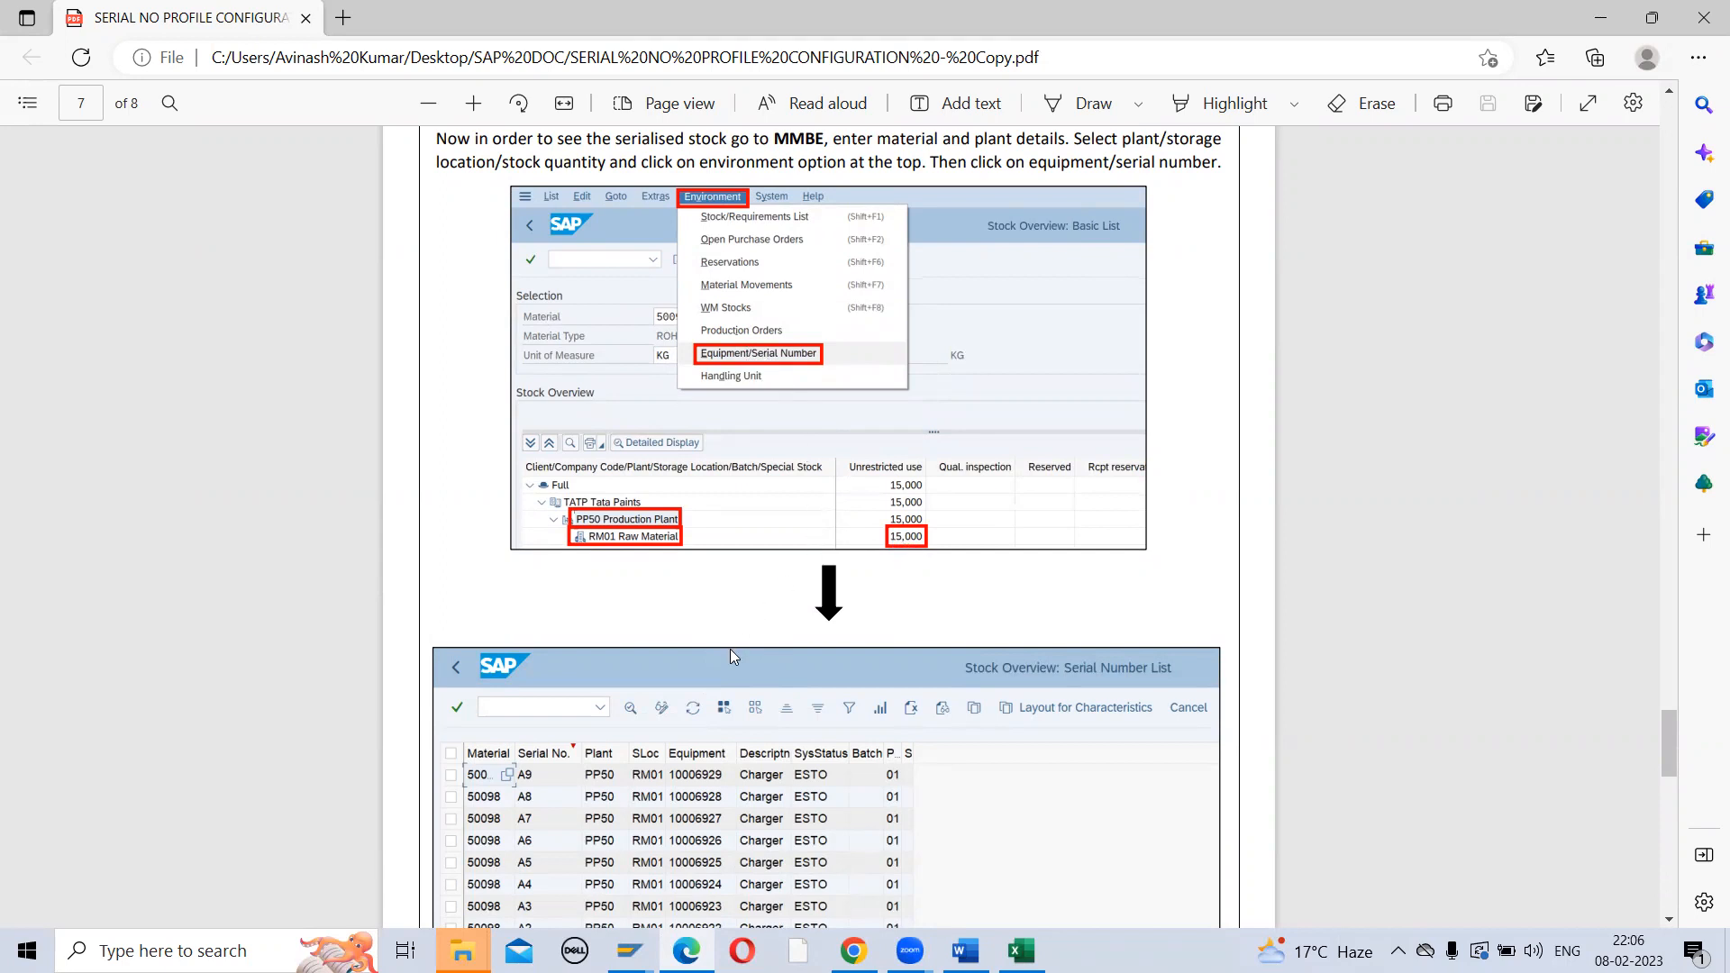
{"action": "scroll", "coordinate": [729, 649], "scroll_direction": "down", "scroll_amount": 4}
{"action": "scroll", "coordinate": [733, 655], "scroll_direction": "down", "scroll_amount": 5}
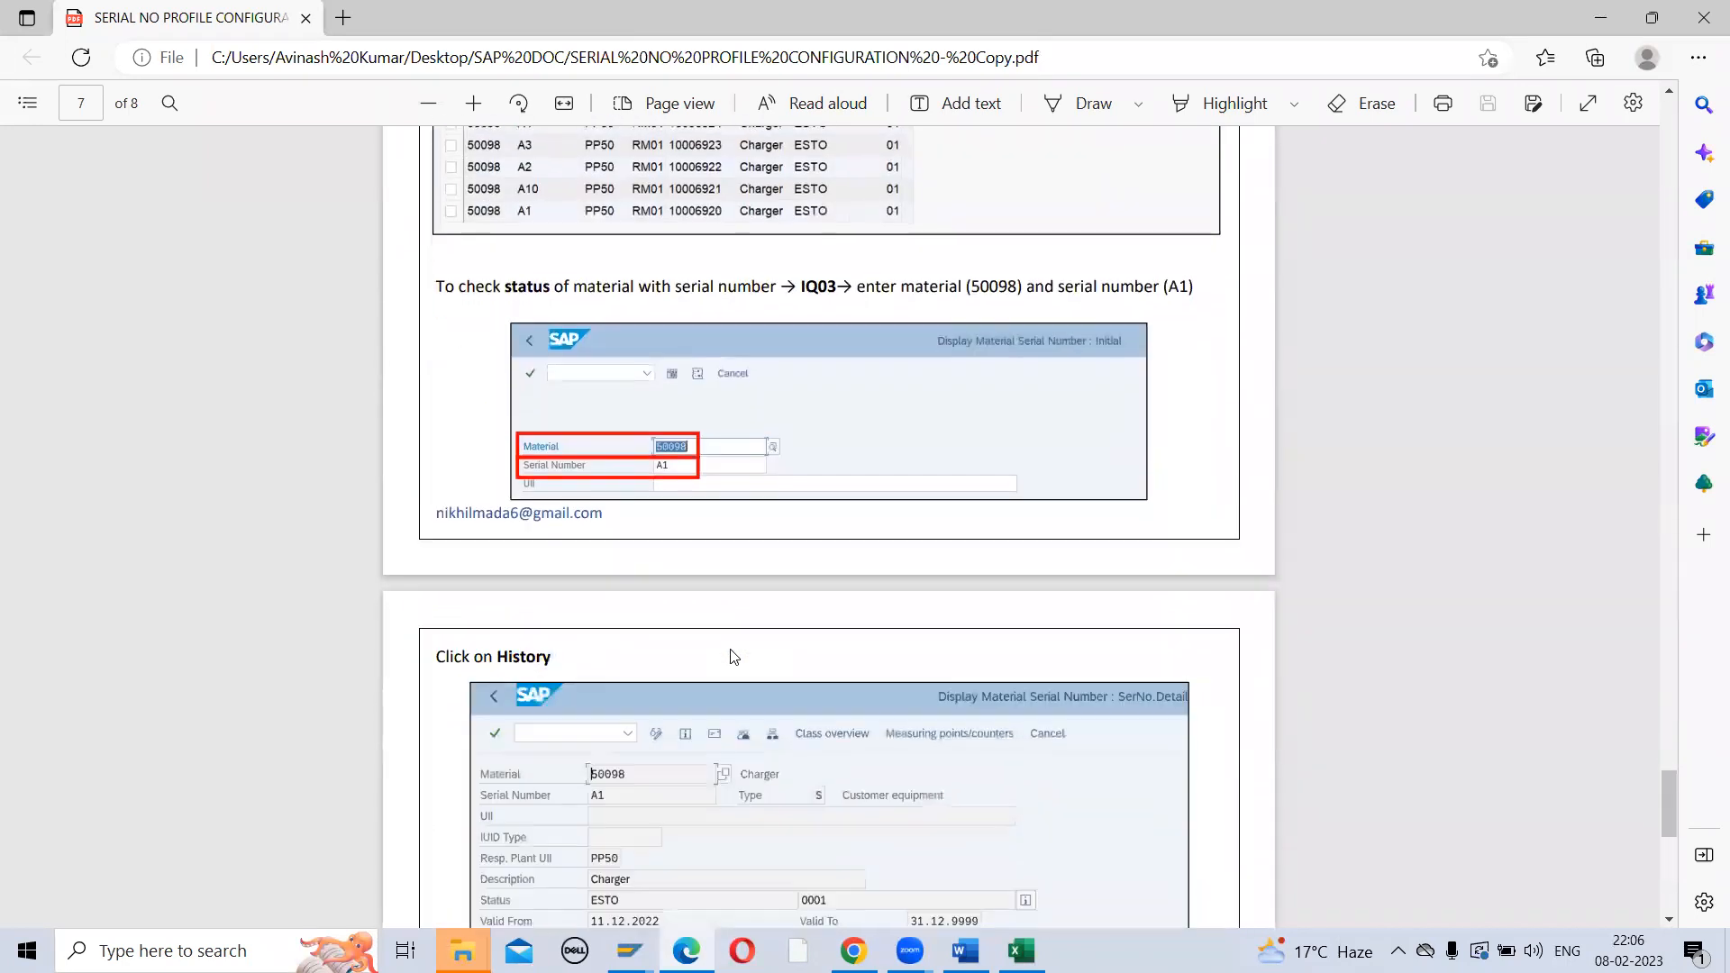
{"action": "scroll", "coordinate": [734, 656], "scroll_direction": "down", "scroll_amount": 1}
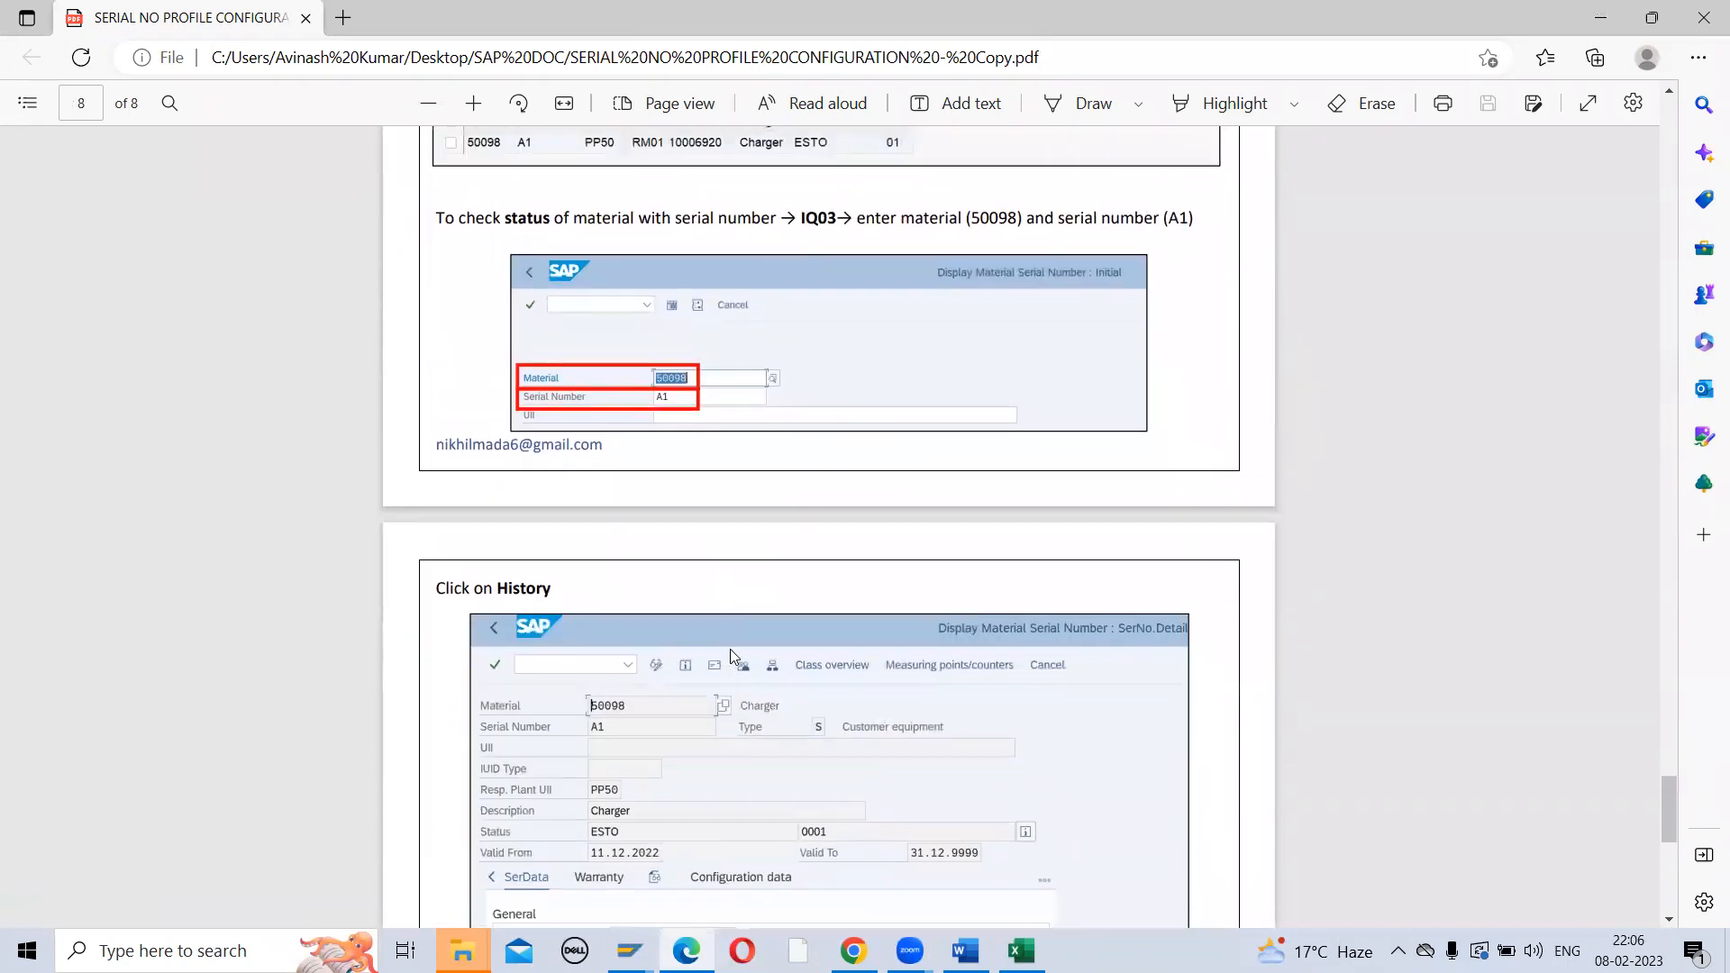
{"action": "key", "text": "alt+Tab"}
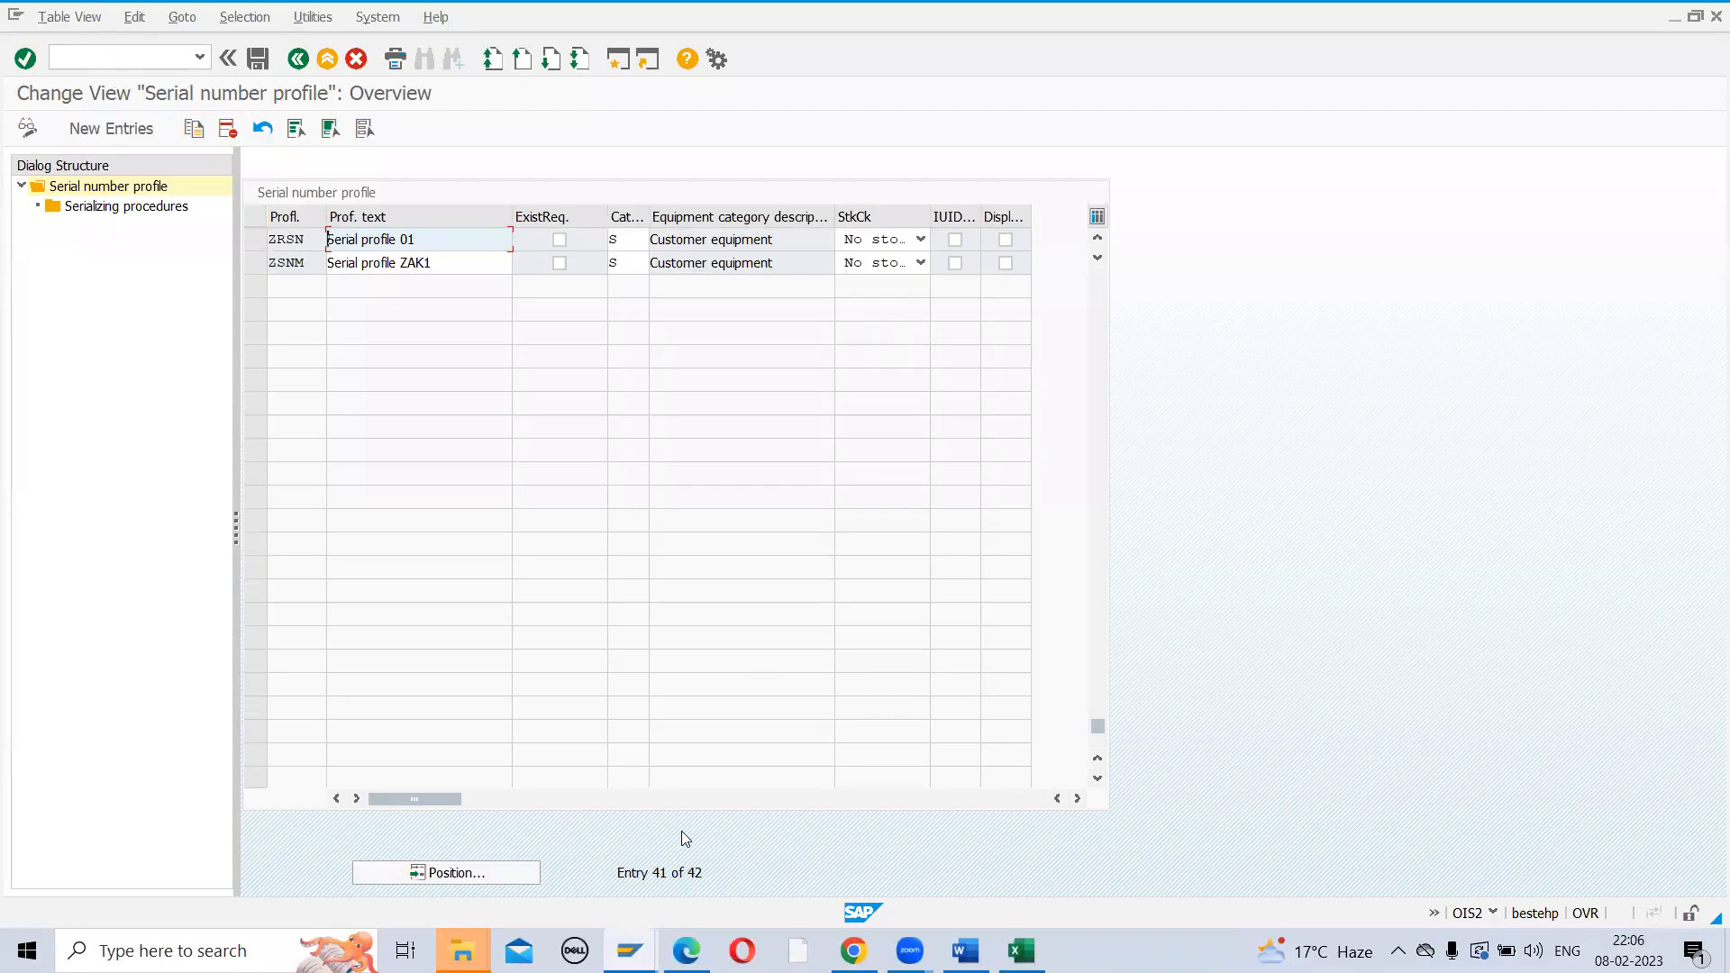
{"action": "left_click", "coordinate": [630, 950]}
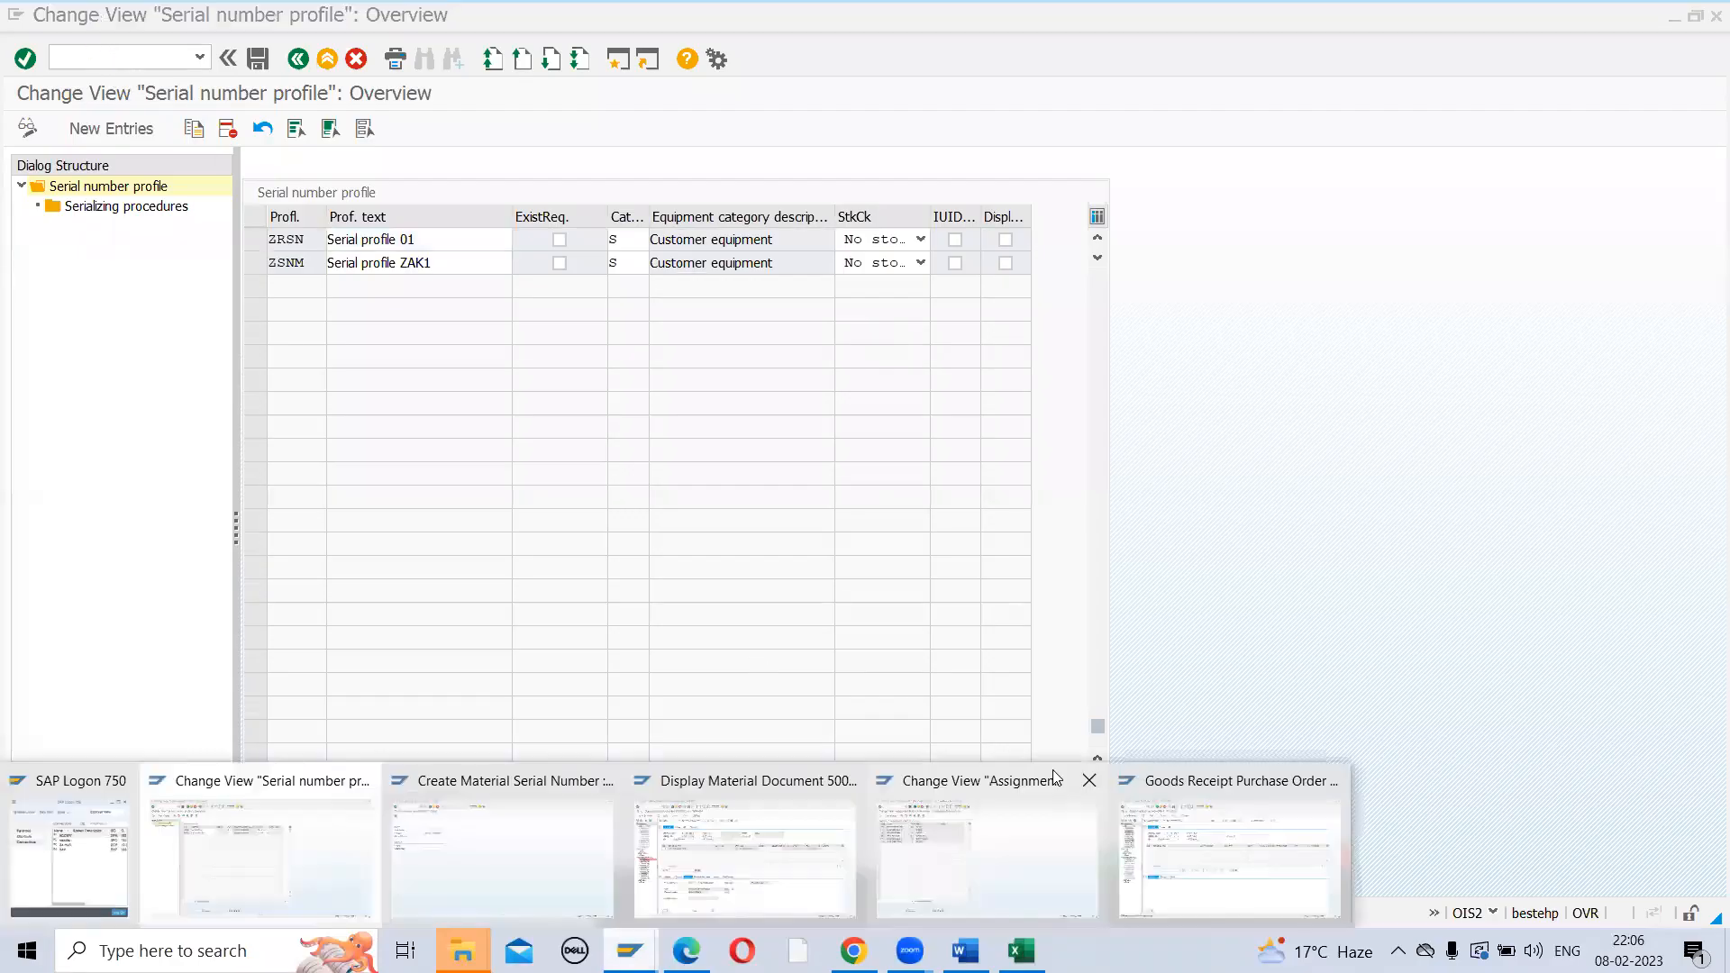
{"action": "left_click", "coordinate": [1209, 818]}
{"action": "key", "text": "ctrl+slash"}
{"action": "type", "text": "/N"}
{"action": "type", "text": "migo"}
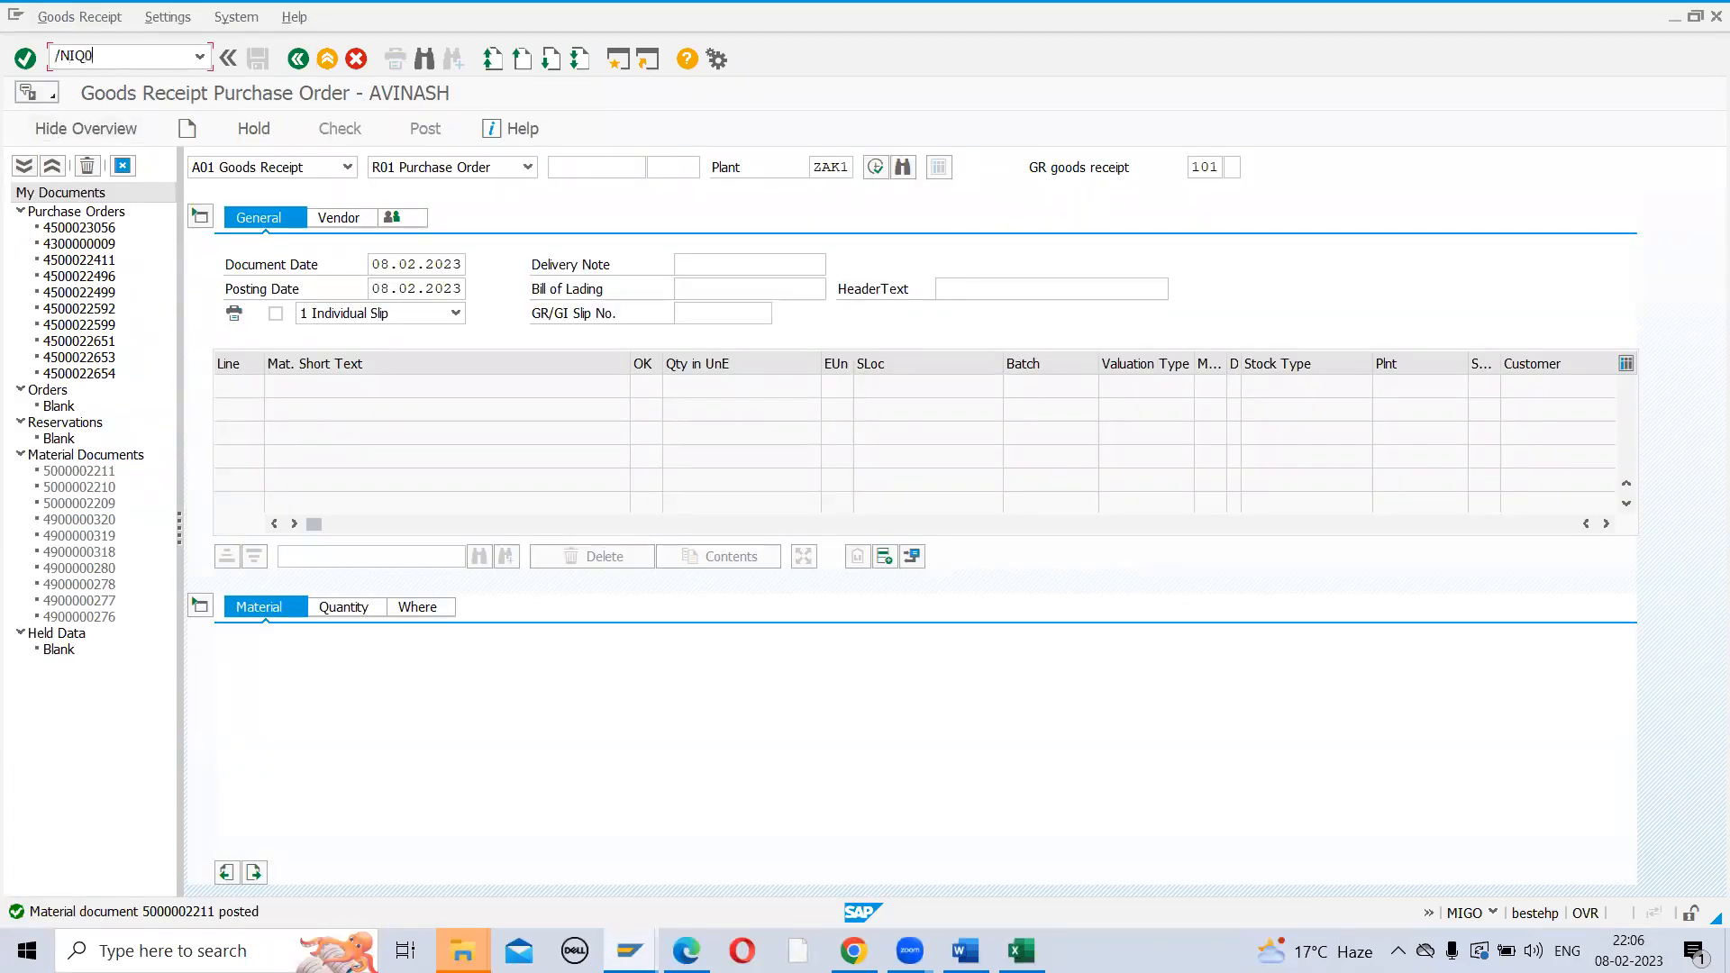
{"action": "key", "text": "Return"}
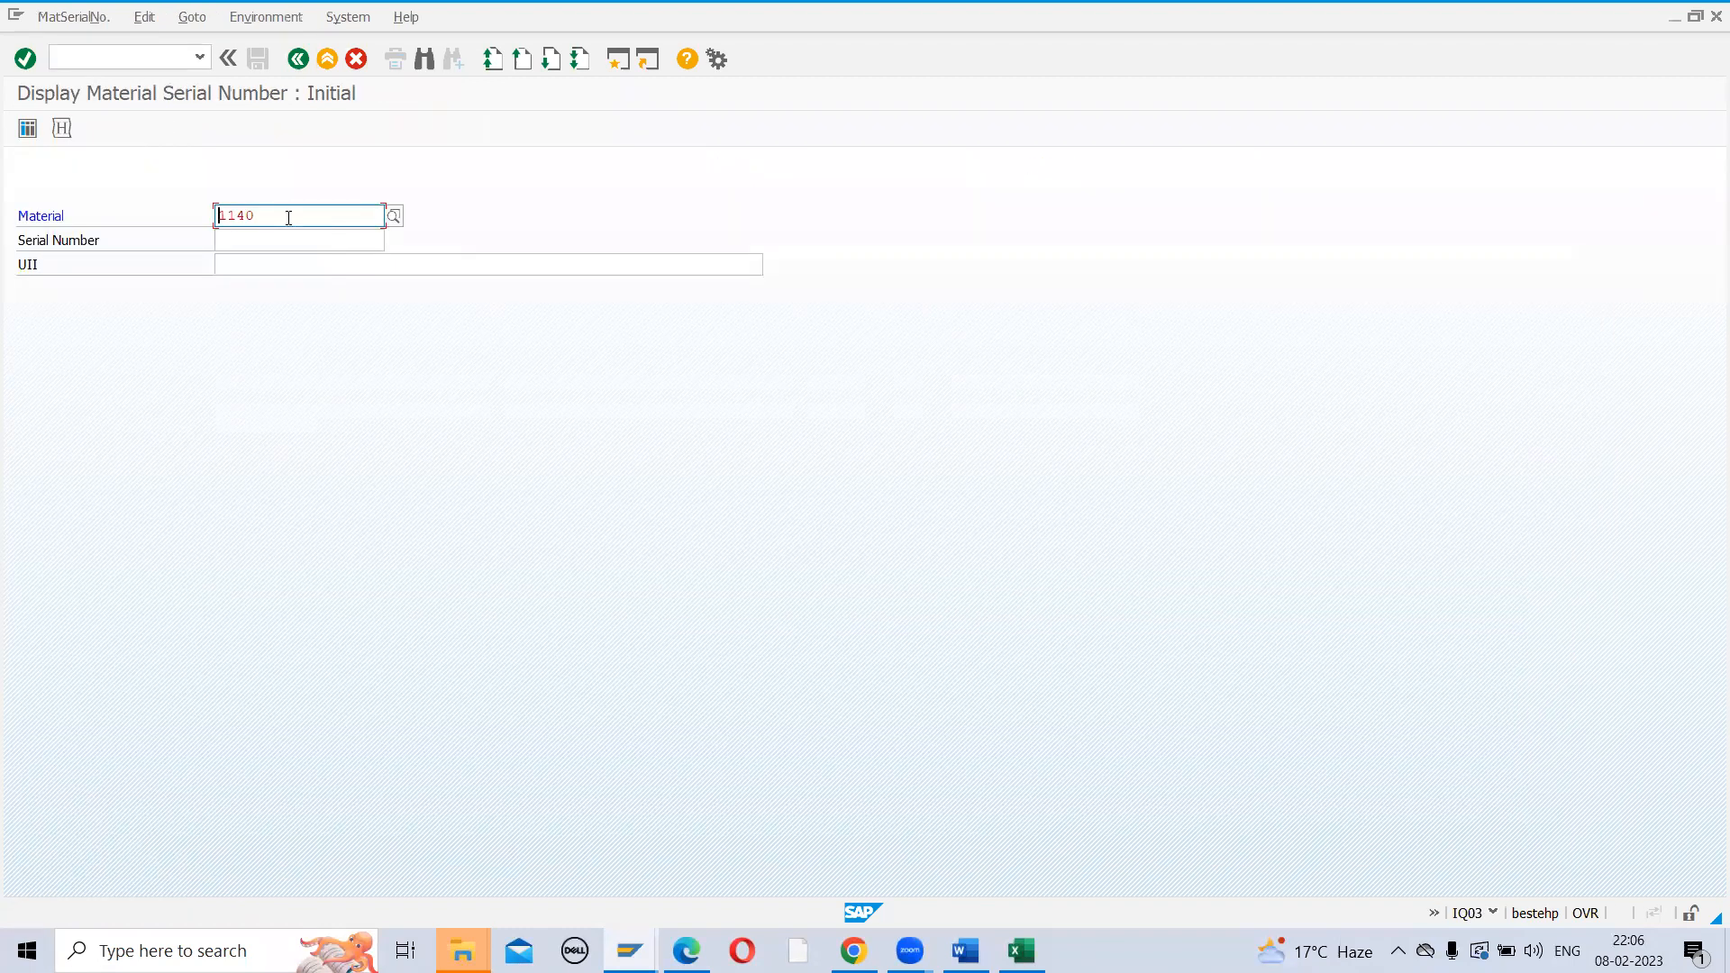
{"action": "key", "text": "Return"}
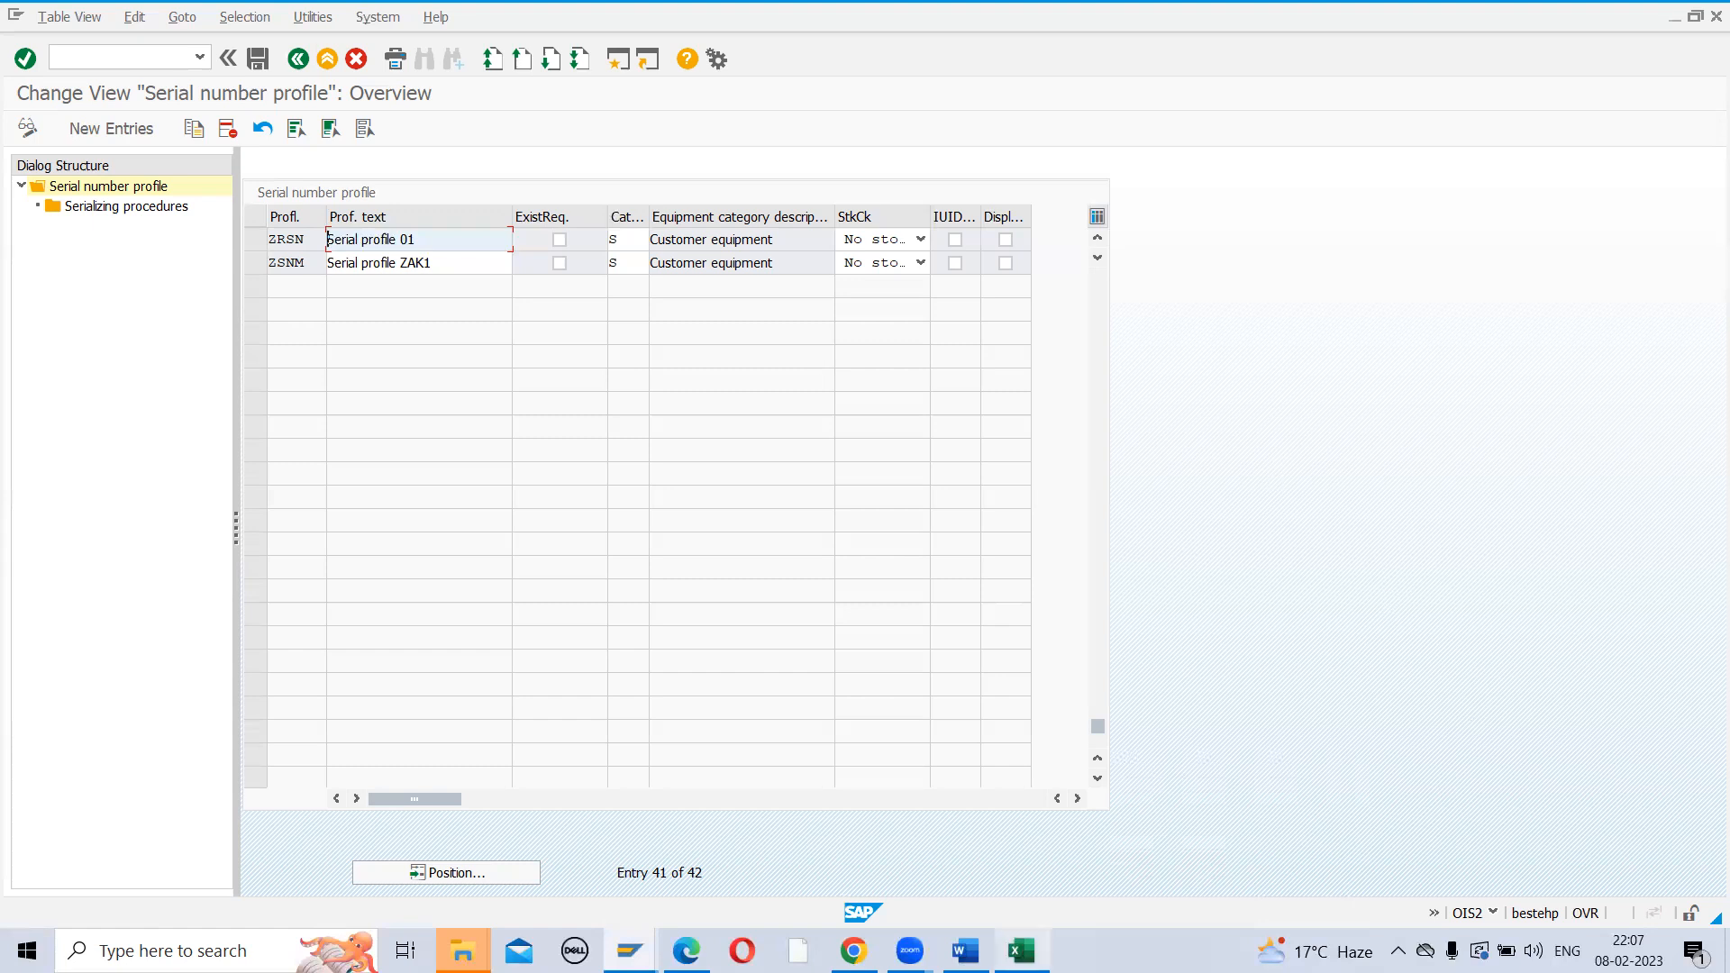
Commit SALES GENERAL PLANT in J245 and review the SERIAL NUMBER block entries in SAP MM CONFIG
{"action": "left_click", "coordinate": [1021, 951]}
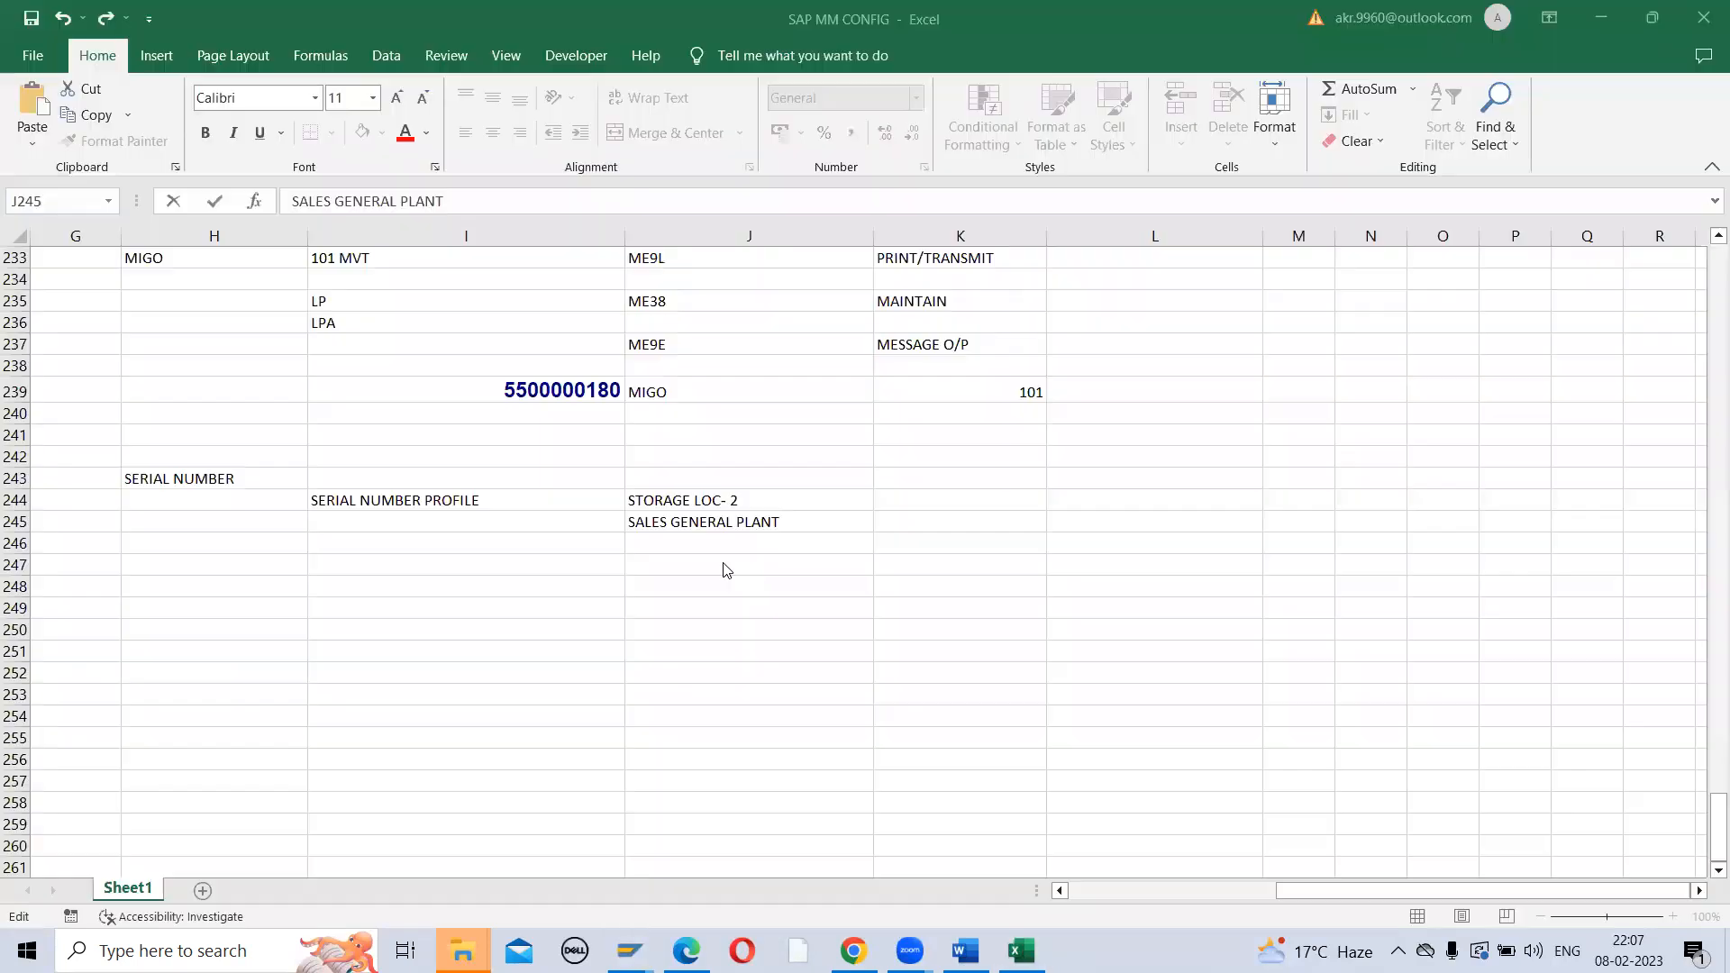
{"action": "left_click", "coordinate": [699, 495]}
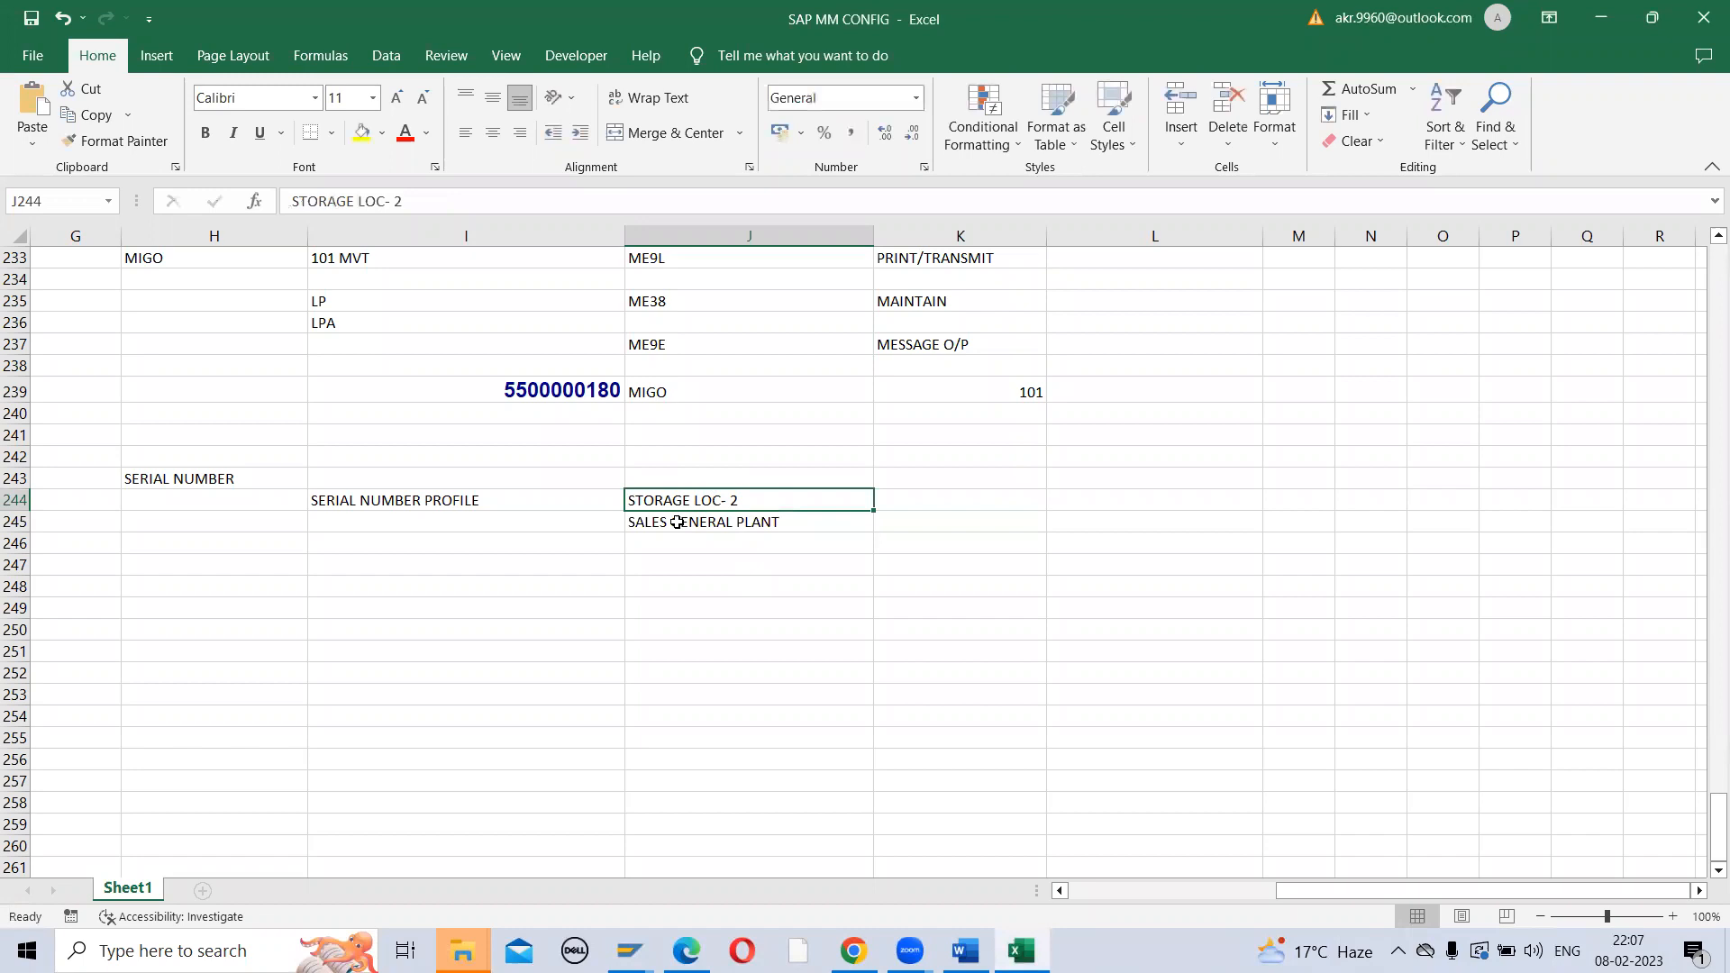
{"action": "left_click", "coordinate": [676, 521]}
{"action": "left_click", "coordinate": [685, 501]}
{"action": "left_click", "coordinate": [444, 624]}
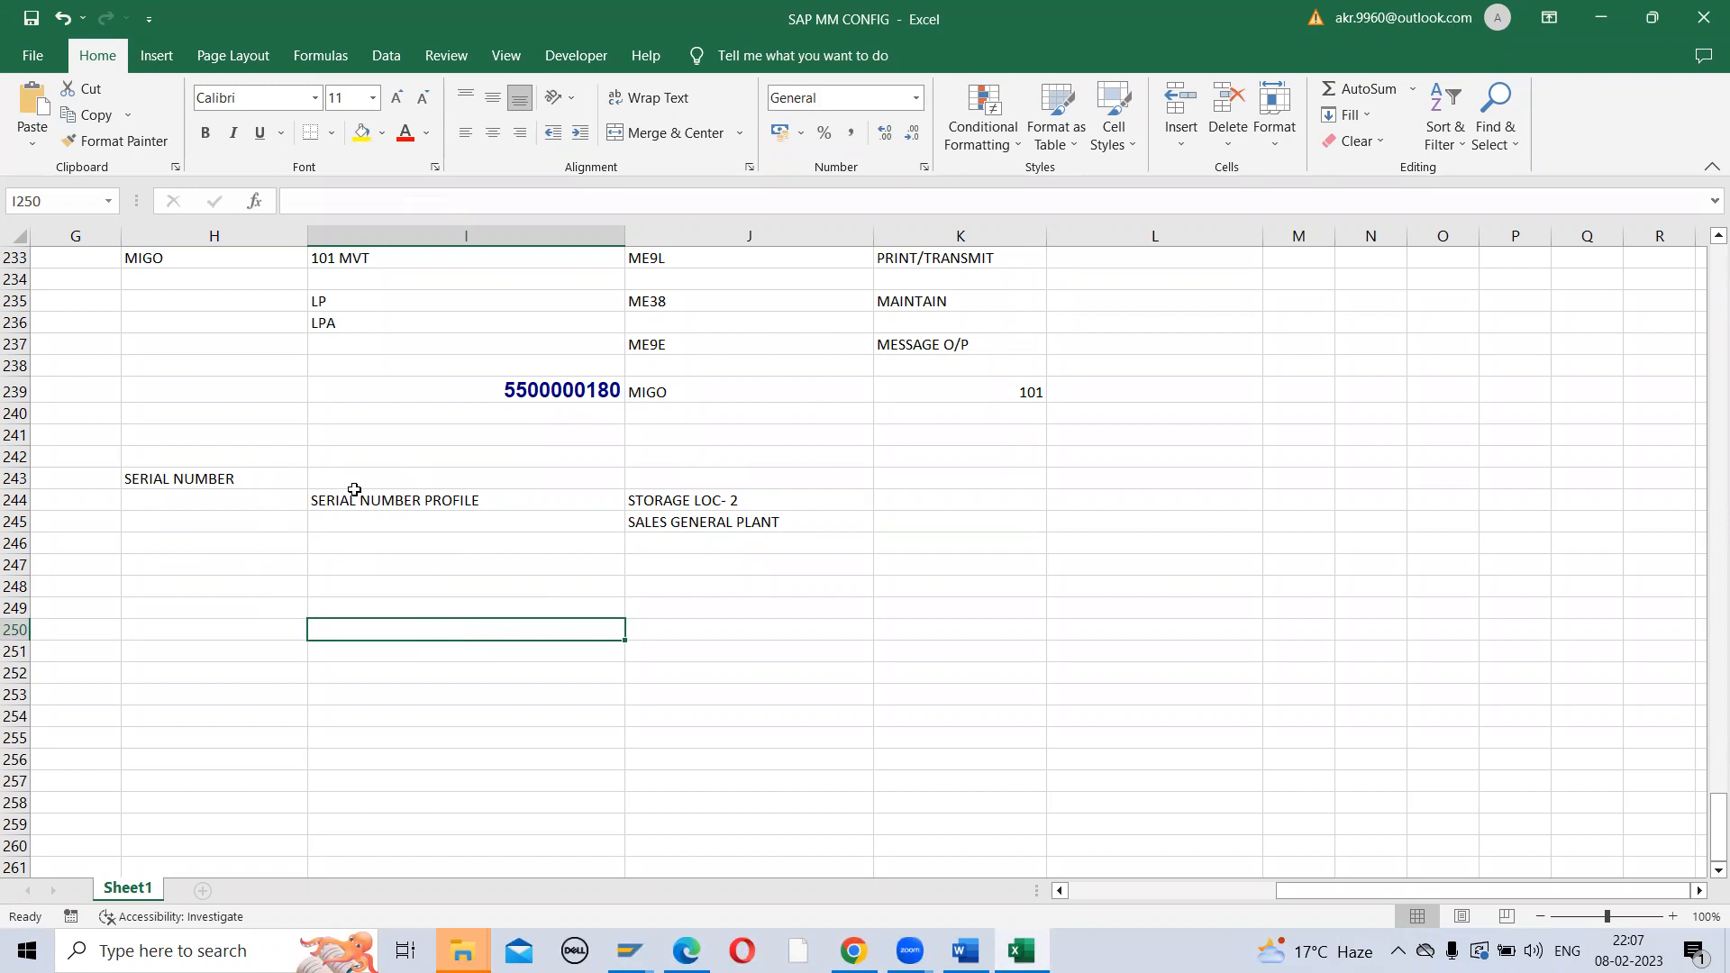
{"action": "left_click", "coordinate": [172, 480]}
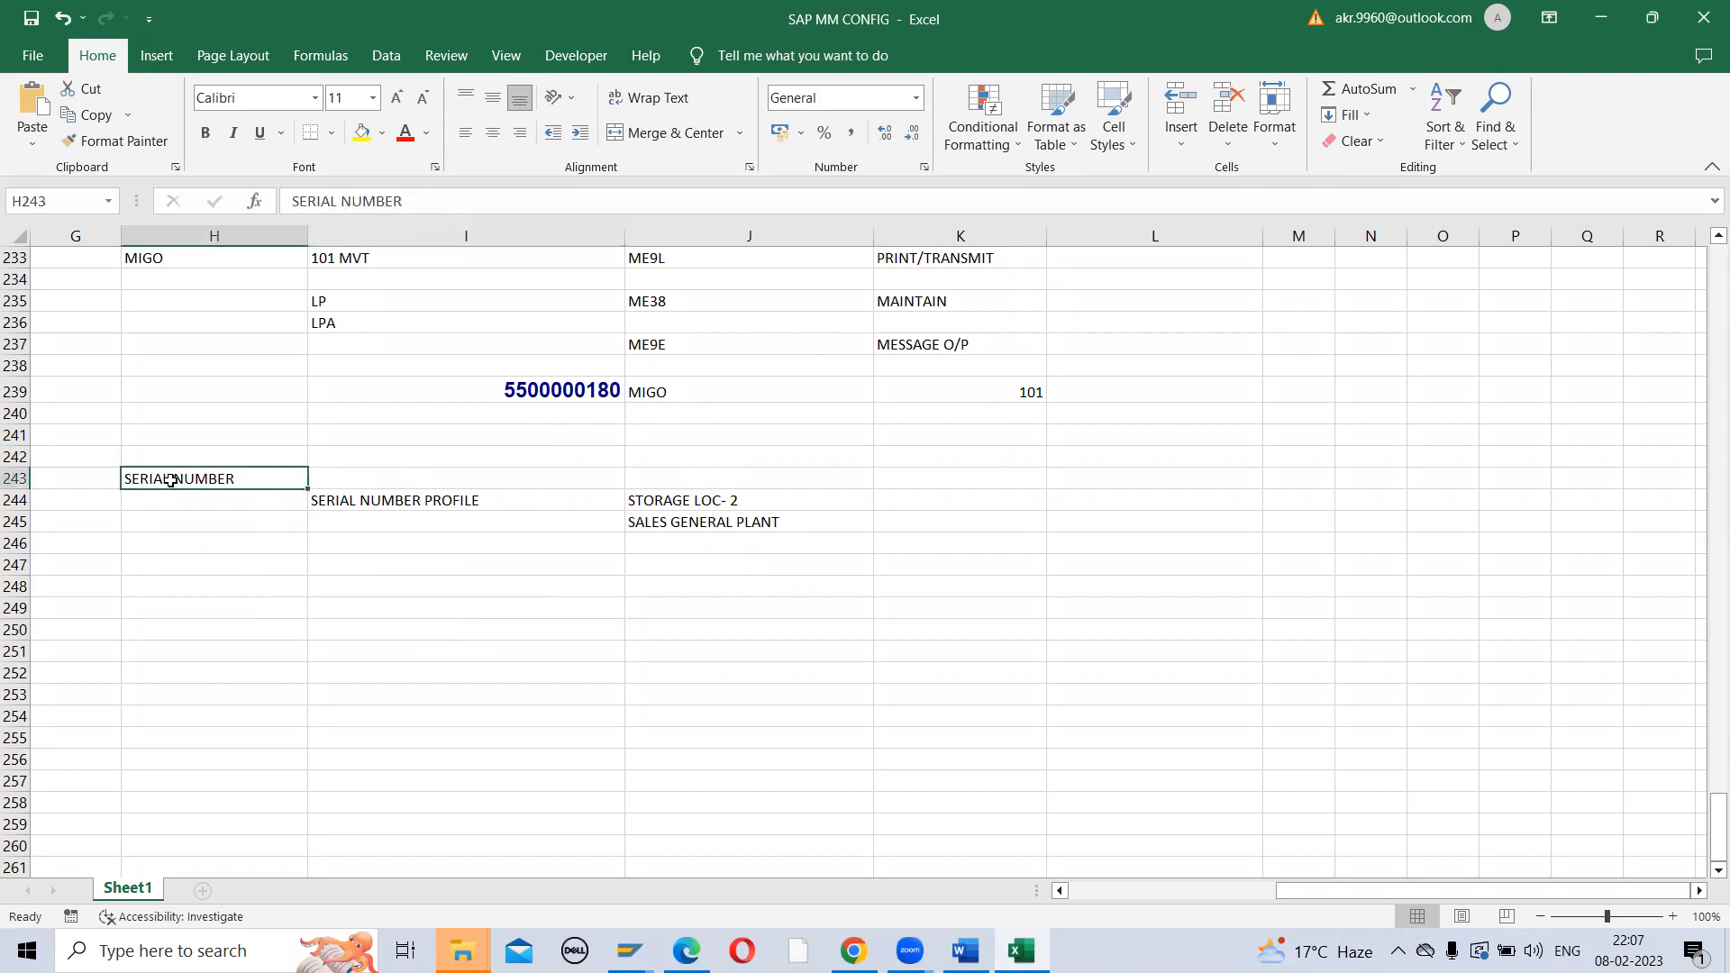
{"action": "left_click", "coordinate": [282, 582]}
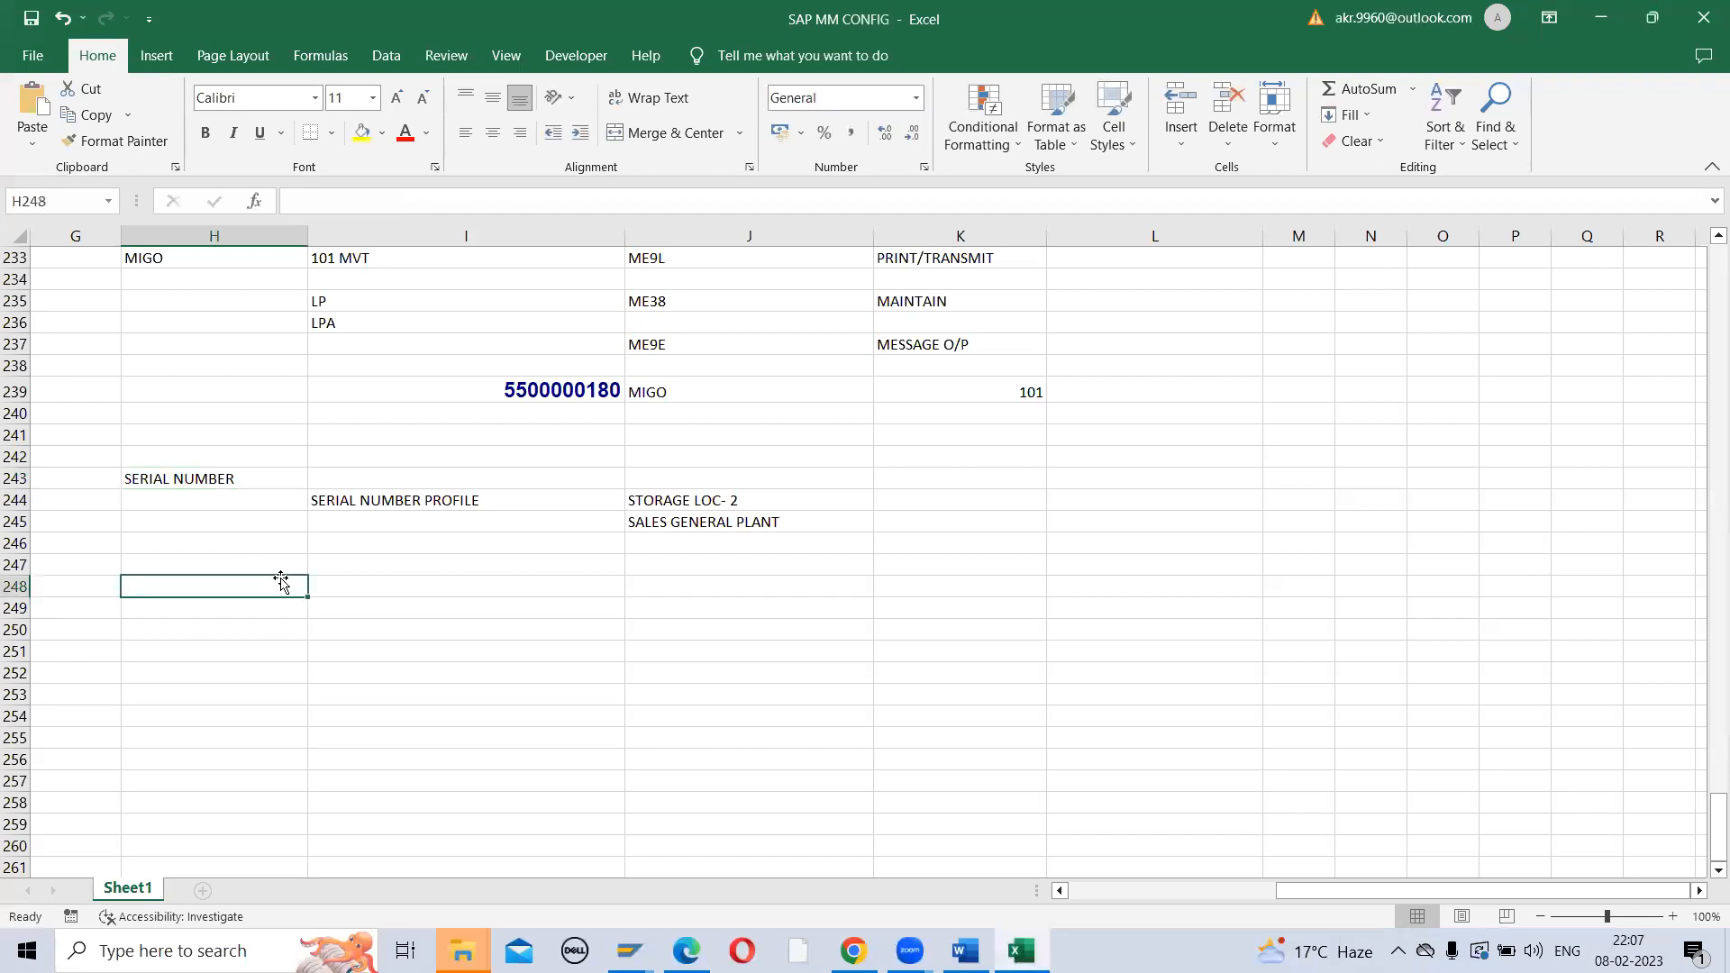